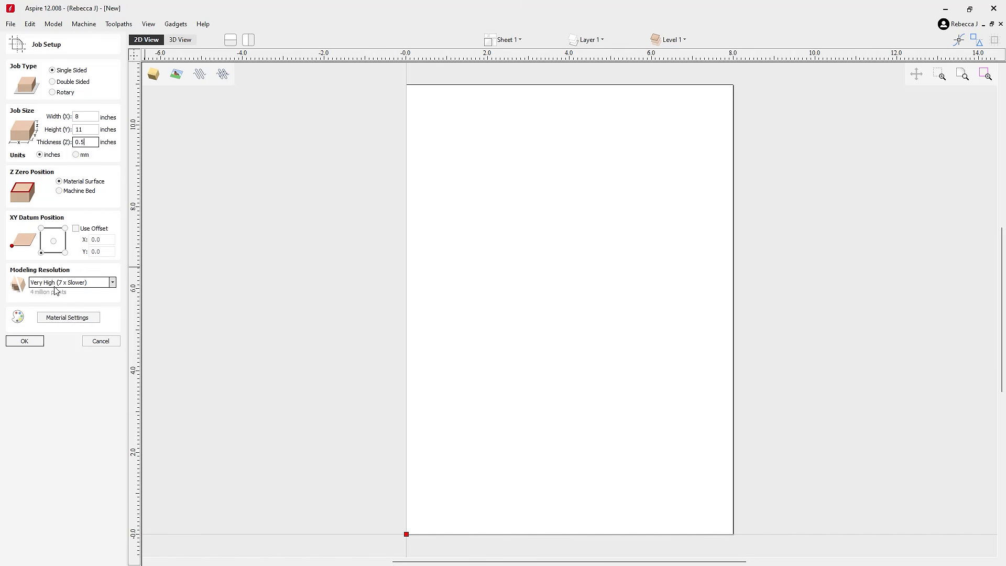
- Keep the modeling resolution at Very High (7 x Slower) and create the 8 × 11 × 0.5 inch job
{"action": "left_click", "coordinate": [112, 282]}
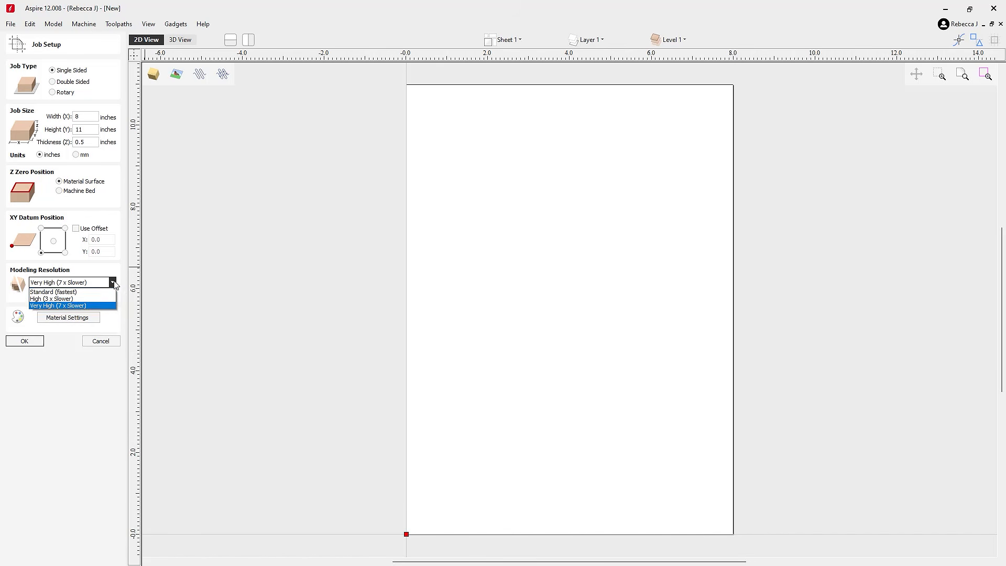
{"action": "left_click", "coordinate": [51, 306]}
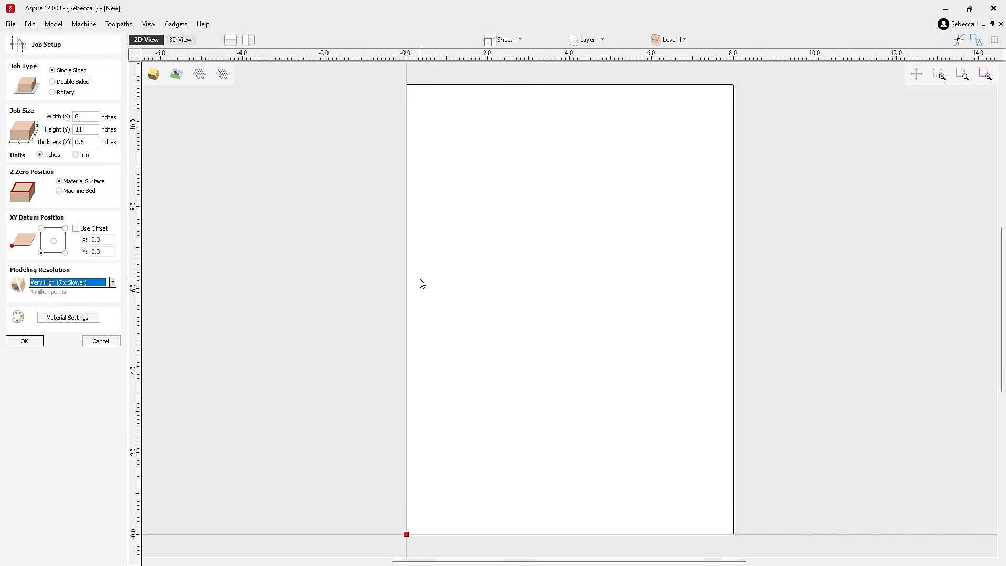
{"action": "left_click", "coordinate": [25, 341]}
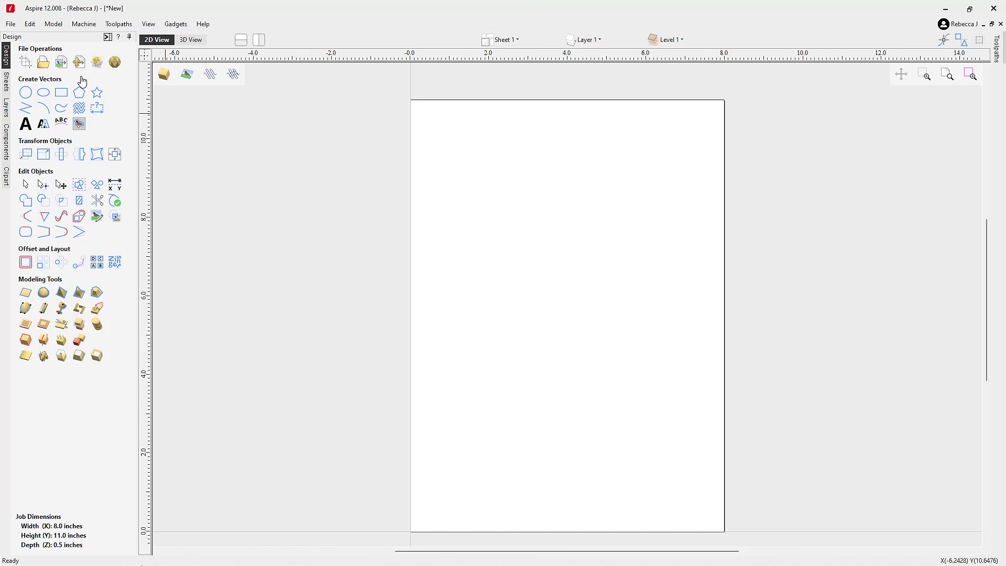
- Import the bird-4489182 image into the job
{"action": "left_click", "coordinate": [61, 68]}
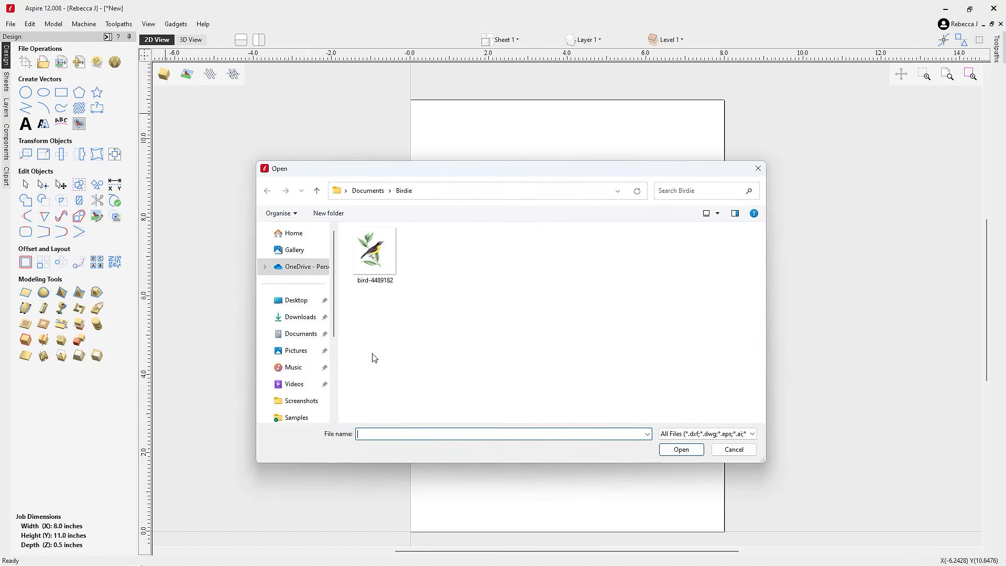
{"action": "left_click", "coordinate": [393, 251]}
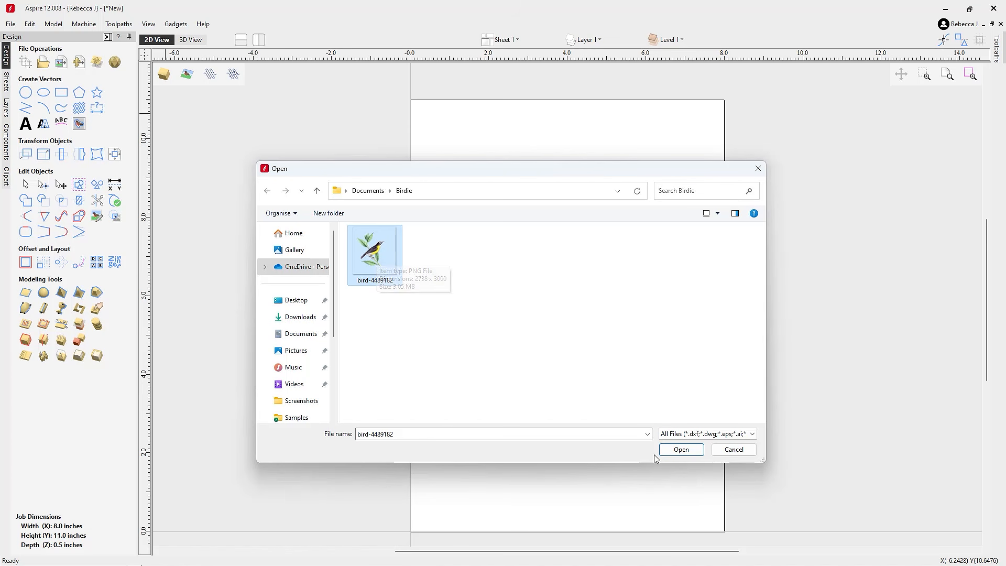
{"action": "left_click", "coordinate": [678, 451]}
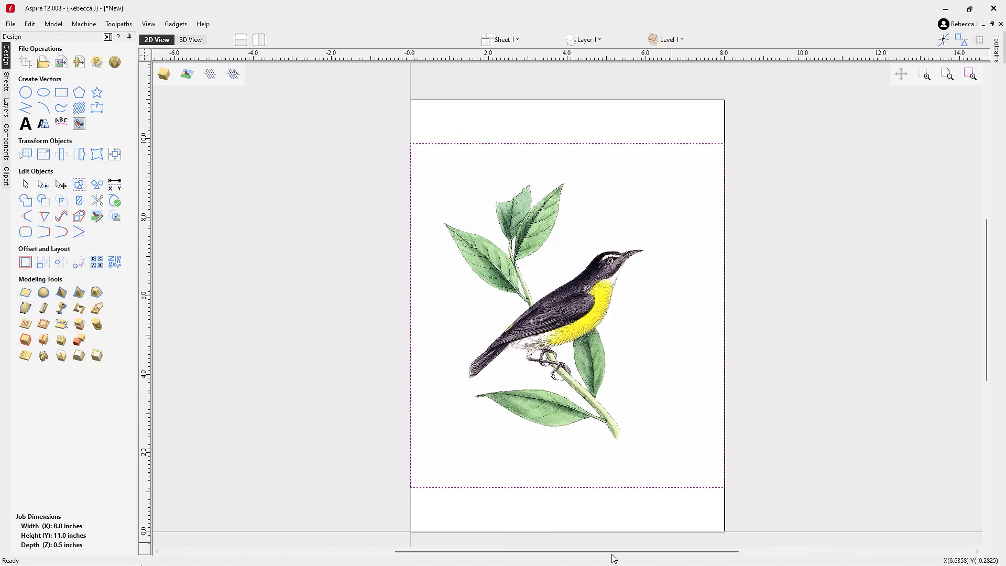
- Enlarge the bird image proportionally to about 11.5 × 12.6 inches, extending it beyond the page edges
{"action": "left_click", "coordinate": [569, 329]}
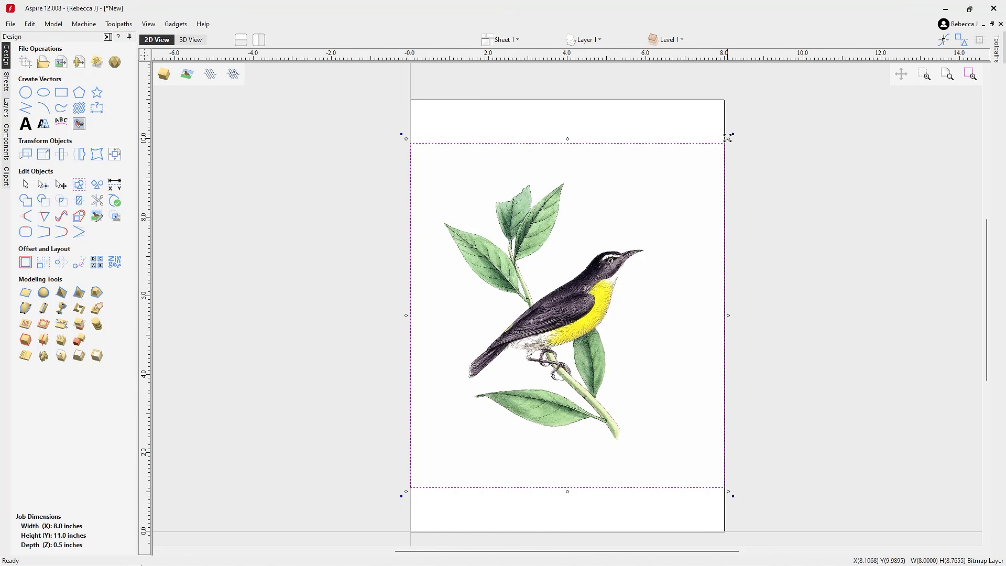
{"action": "left_click_drag", "start_coordinate": [728, 137], "coordinate": [802, 54]}
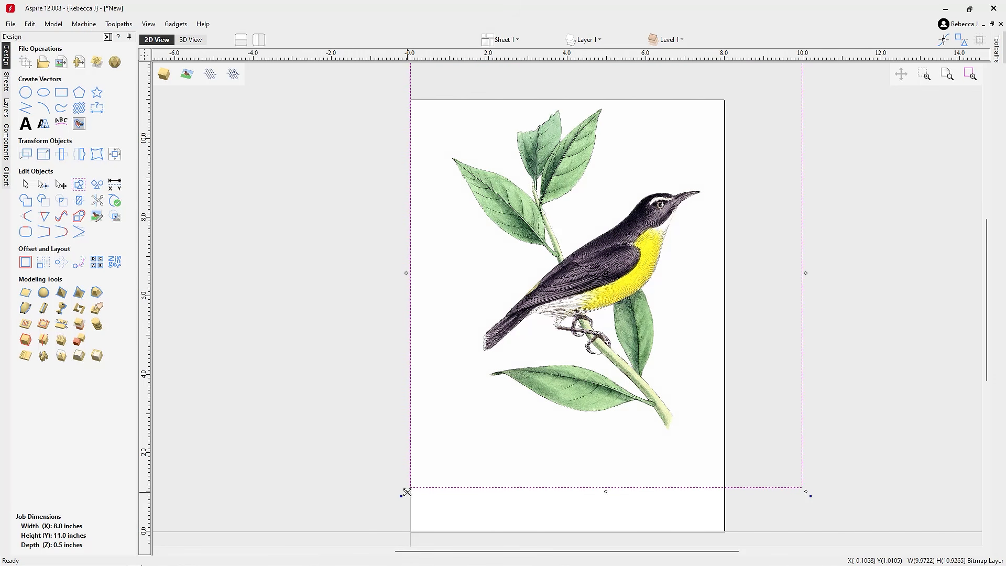
{"action": "left_click_drag", "start_coordinate": [408, 492], "coordinate": [365, 562]}
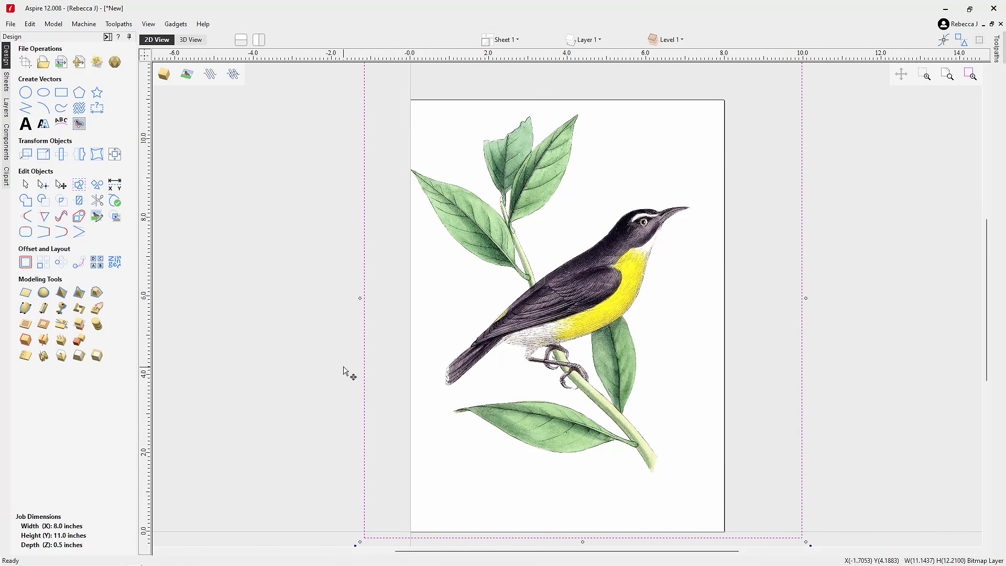
{"action": "scroll", "coordinate": [343, 371], "scroll_direction": "down", "scroll_amount": 1}
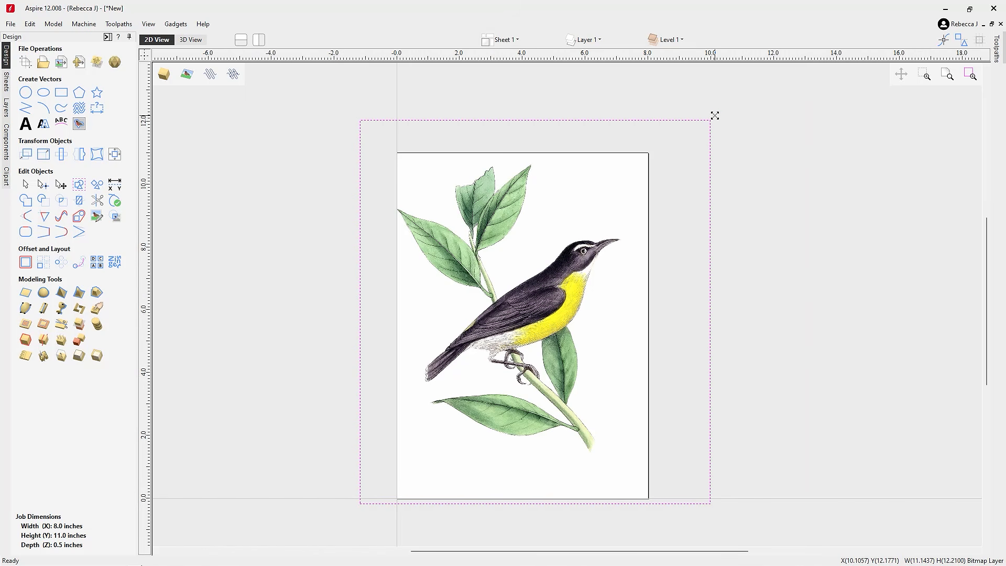
{"action": "left_click_drag", "start_coordinate": [715, 115], "coordinate": [723, 114]}
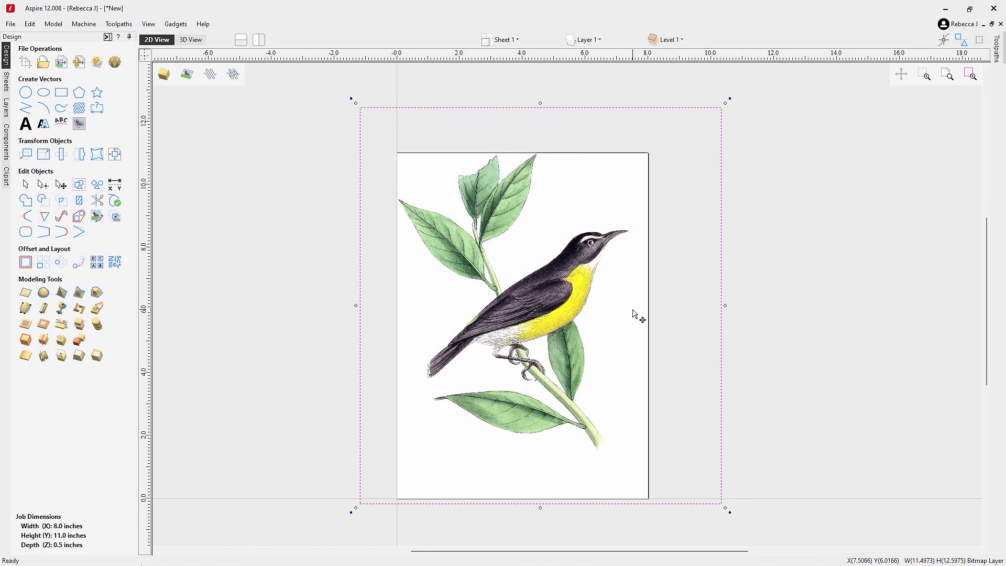
- Nudge the bird image slightly to the right and downward to centre the bird and leaves on the page
{"action": "key", "text": "Right"}
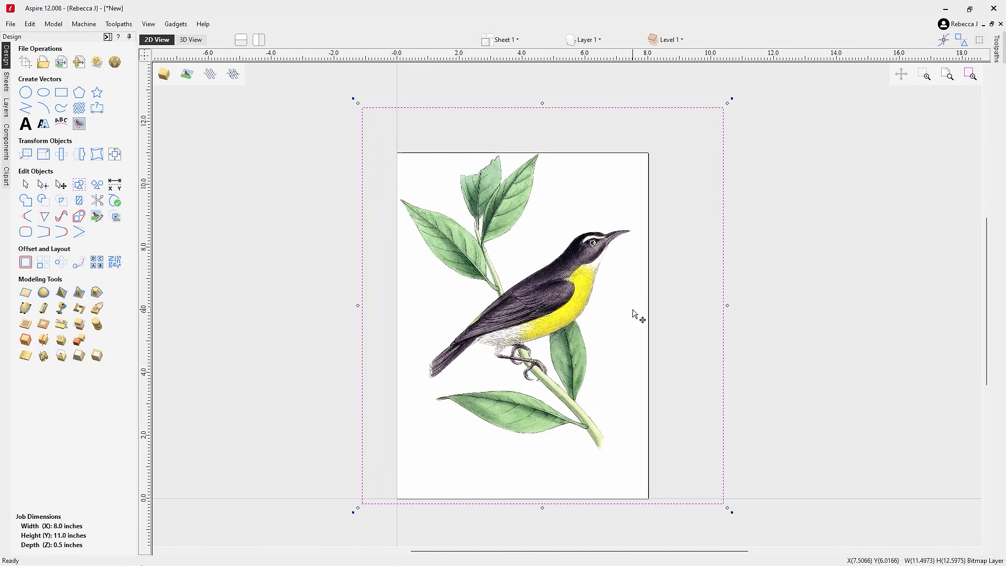
{"action": "key", "text": "Down"}
{"action": "key", "text": "Down"}
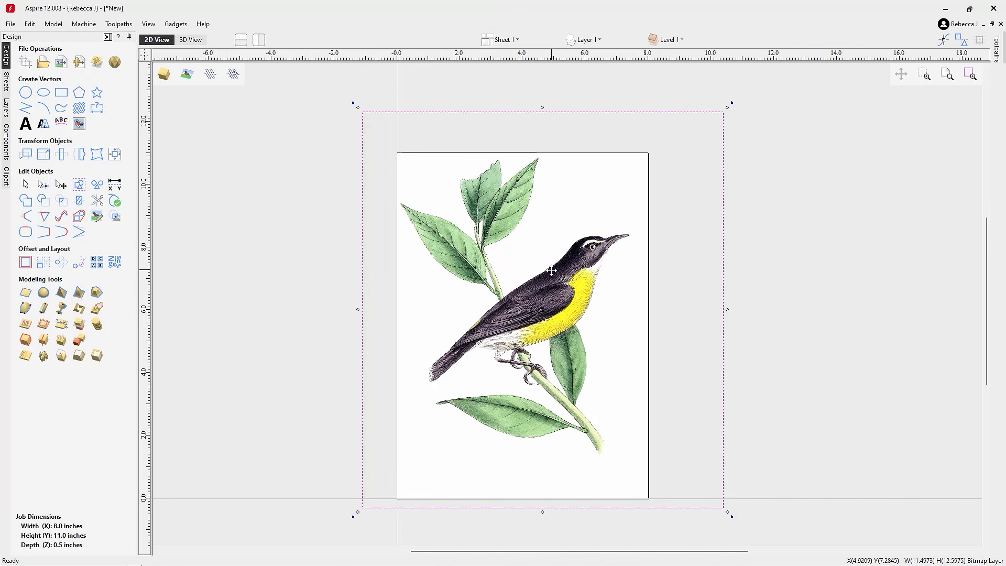
{"action": "key", "text": "Down"}
{"action": "key", "text": "Down"}
{"action": "key", "text": "Down"}
{"action": "key", "text": "Down"}
{"action": "key", "text": "Down"}
{"action": "key", "text": "Down"}
{"action": "key", "text": "Right"}
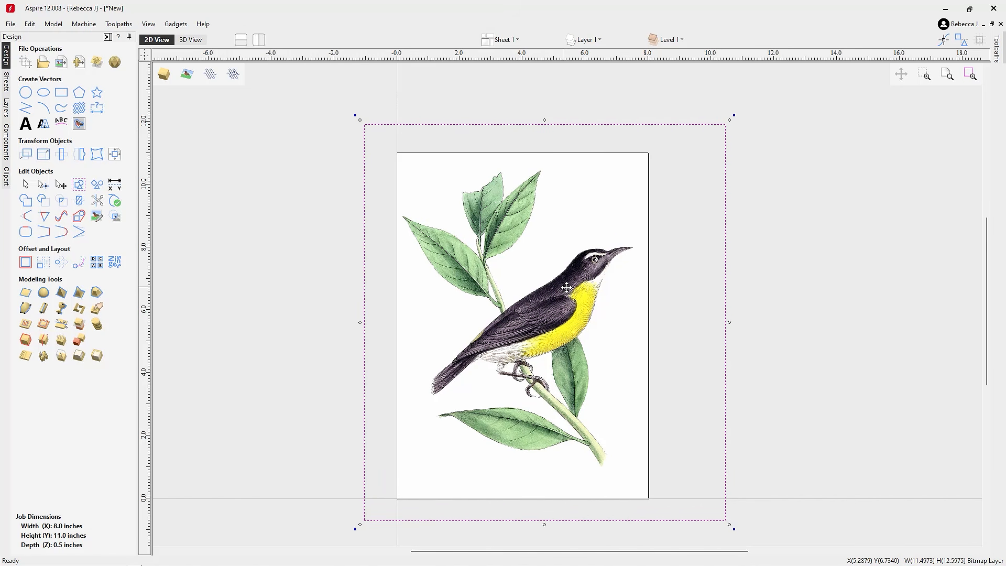
- Resize the bird image to about 12.4 × 13.6 inches, shift it so the bird fits the page width, and deselect it
{"action": "left_click_drag", "start_coordinate": [732, 118], "coordinate": [743, 112]}
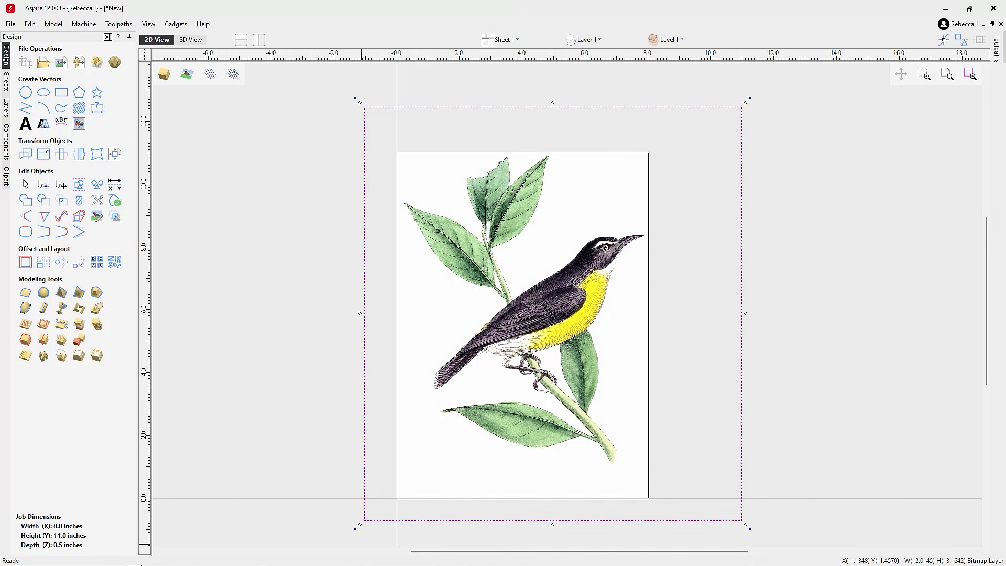
{"action": "left_click_drag", "start_coordinate": [359, 523], "coordinate": [348, 540]}
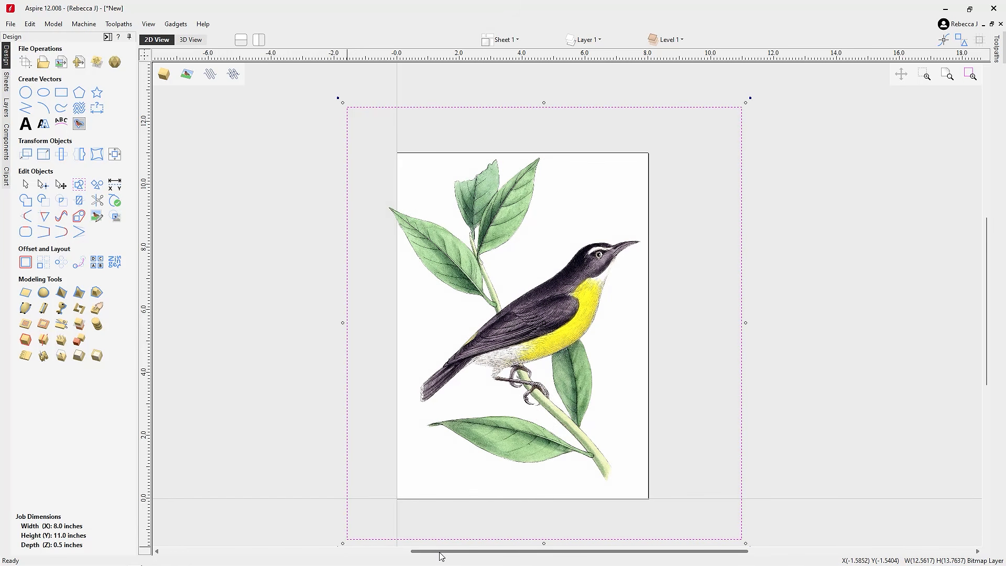
{"action": "key", "text": "Right"}
{"action": "key", "text": "Right"}
{"action": "key", "text": "Right"}
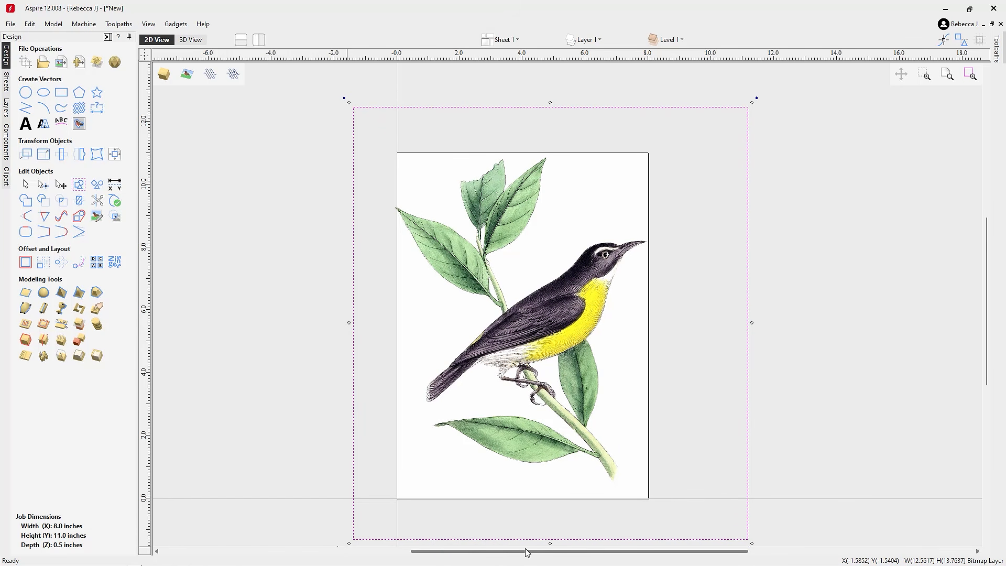
{"action": "left_click_drag", "start_coordinate": [349, 102], "coordinate": [358, 112]}
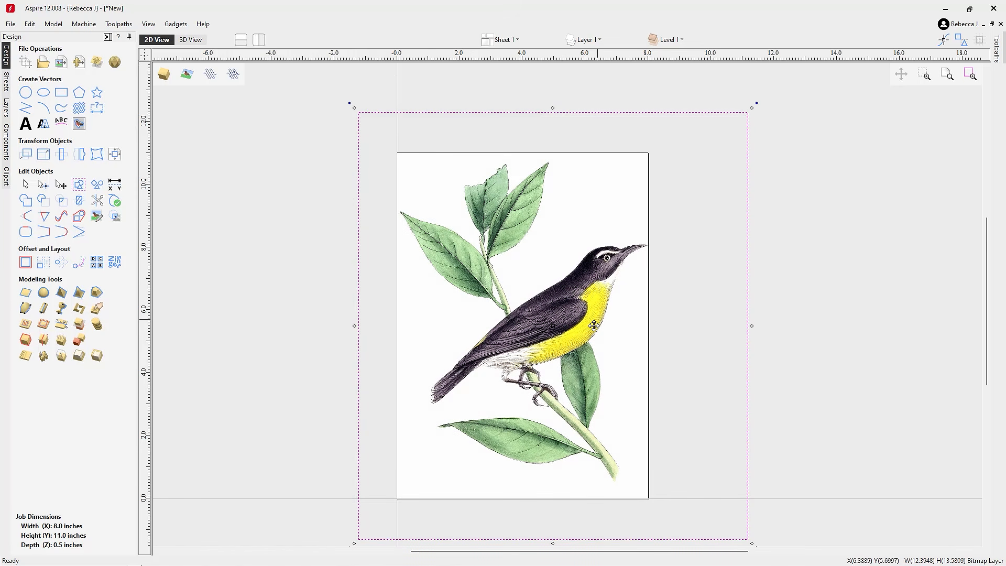
{"action": "key", "text": "Left"}
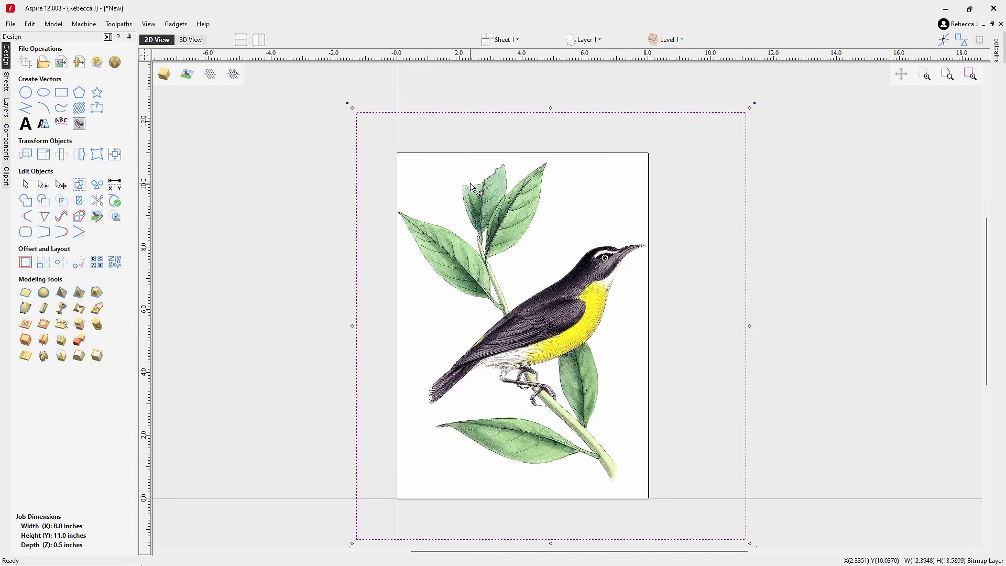
{"action": "left_click", "coordinate": [823, 245]}
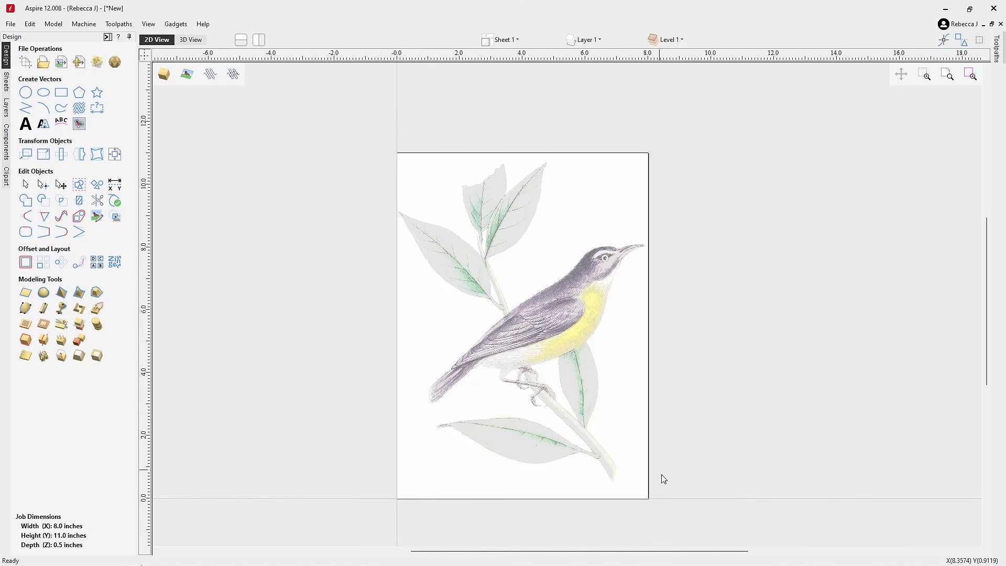
{"action": "left_click", "coordinate": [541, 325]}
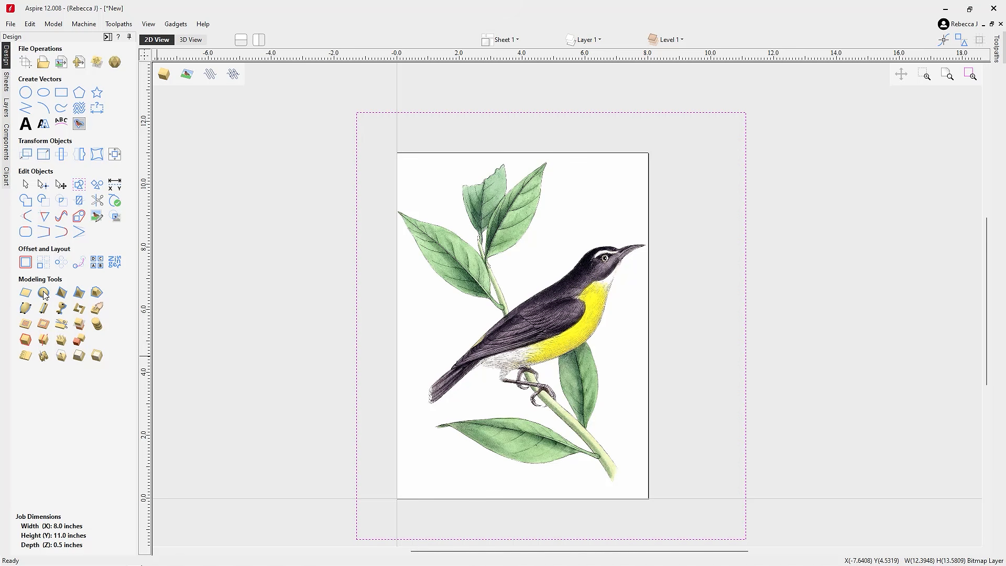
{"action": "left_click", "coordinate": [44, 293]}
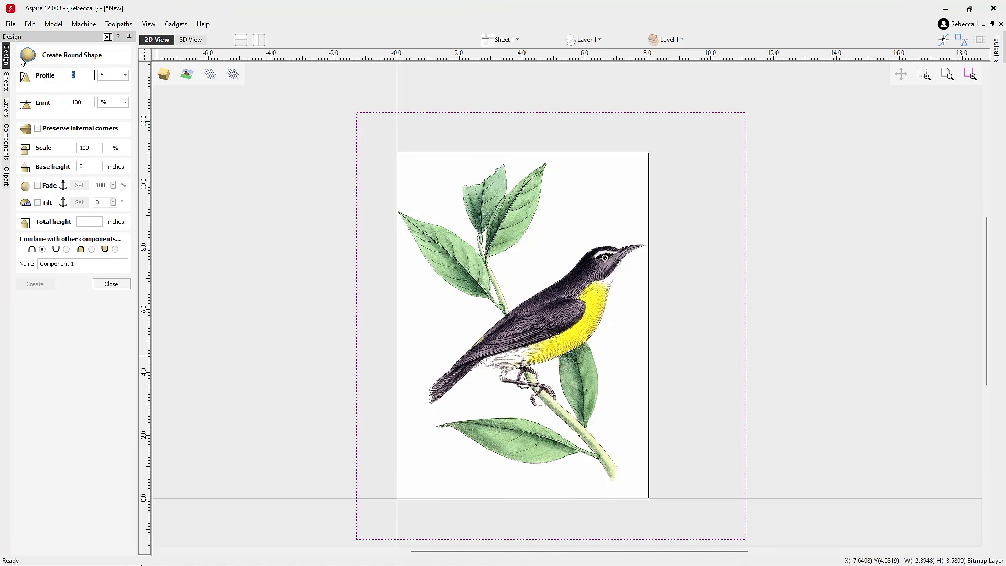
{"action": "left_click", "coordinate": [124, 286]}
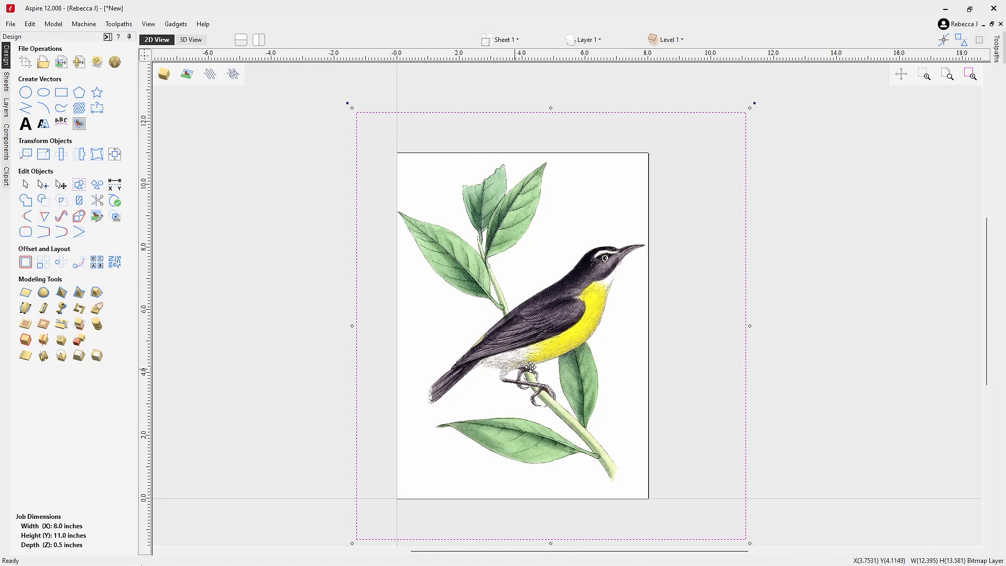
{"action": "left_click", "coordinate": [263, 283]}
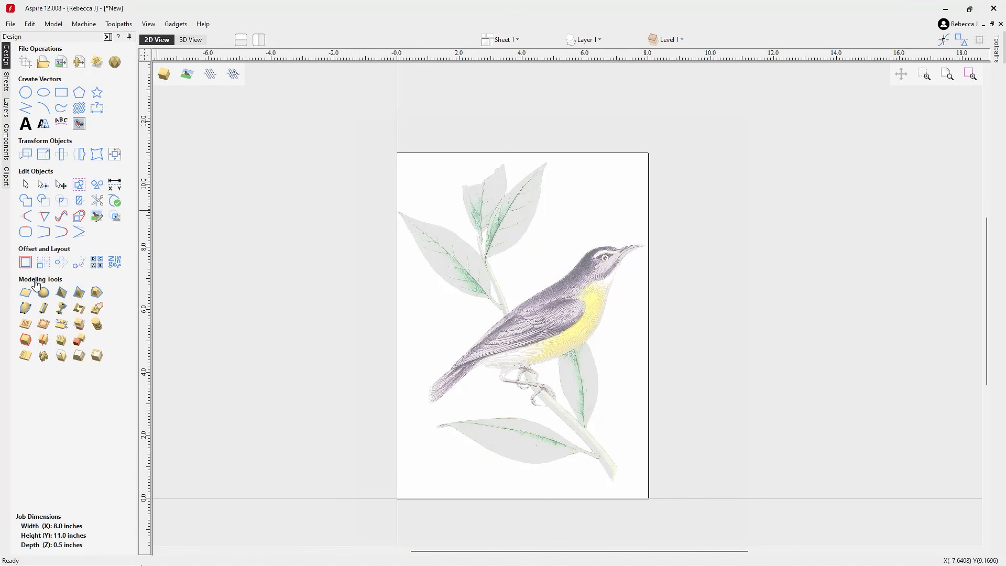
- Start a polyline at the base of the bird's beak and trace it to the crown of the head
{"action": "left_click", "coordinate": [27, 109]}
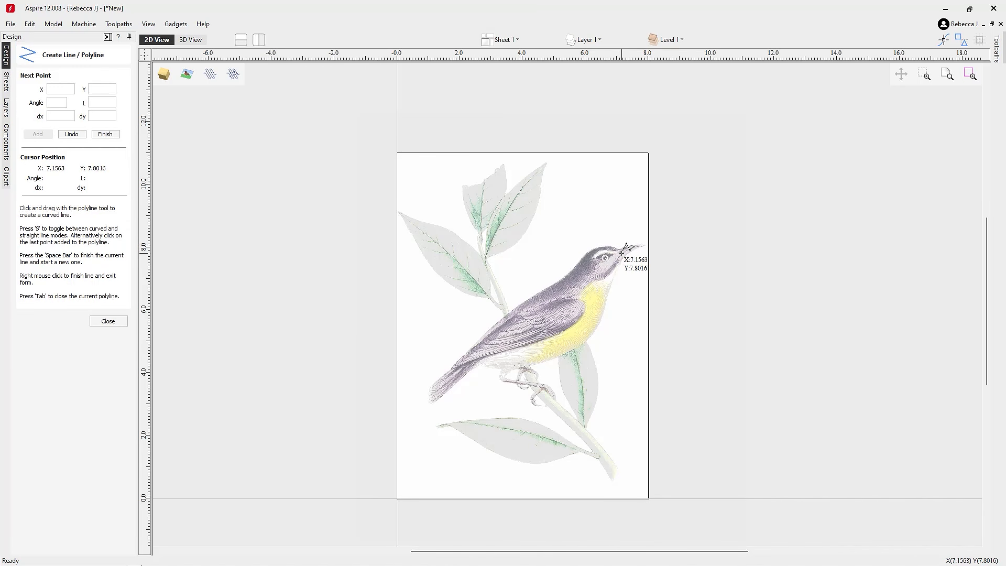
{"action": "left_click", "coordinate": [622, 252]}
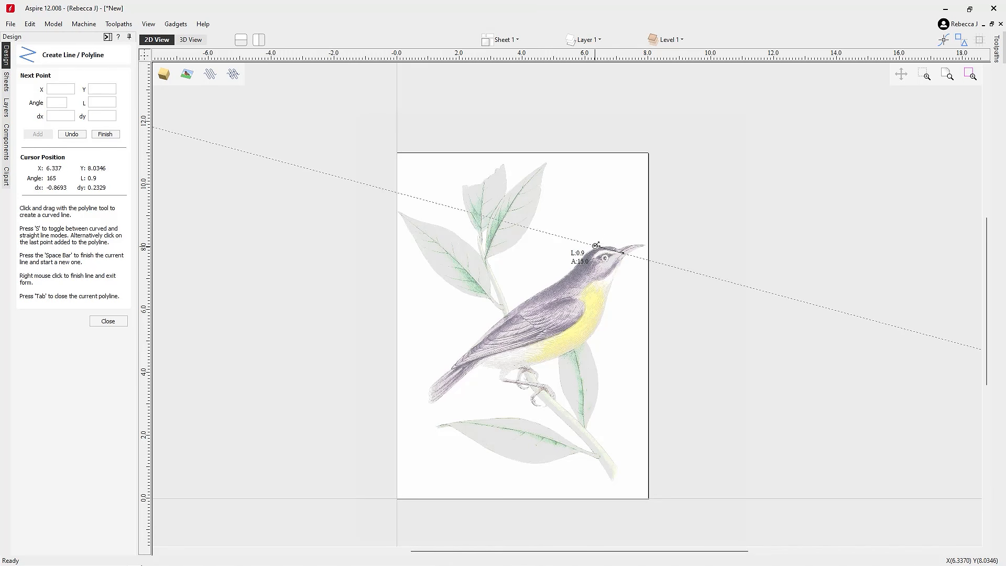
{"action": "scroll", "coordinate": [600, 279], "scroll_direction": "up", "scroll_amount": 2}
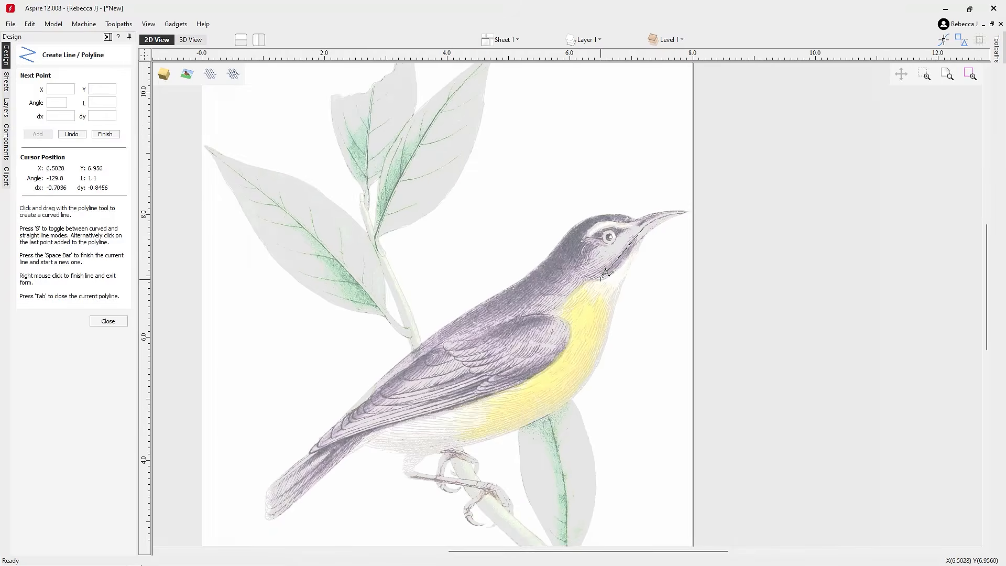
{"action": "scroll", "coordinate": [605, 273], "scroll_direction": "up", "scroll_amount": 1}
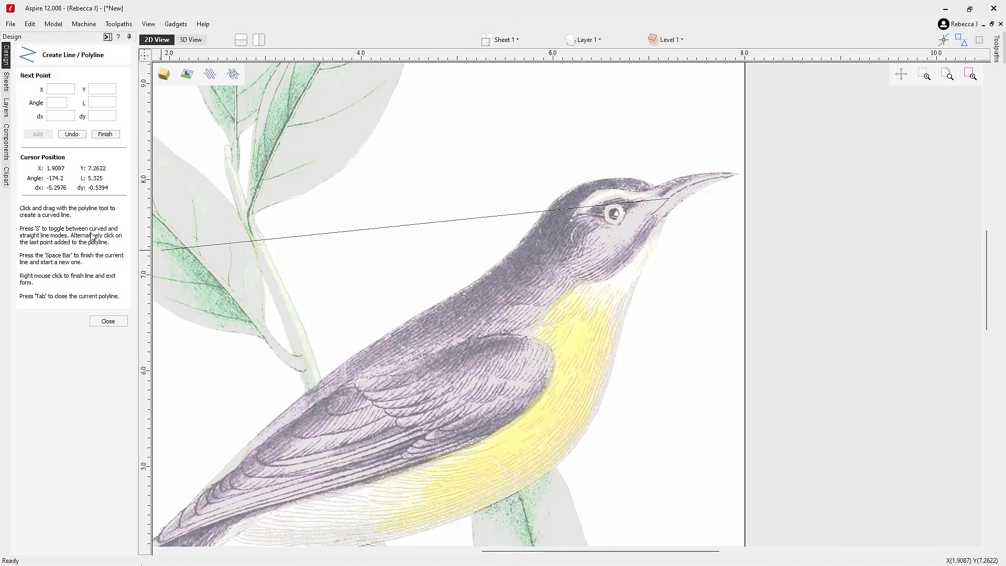
{"action": "left_click", "coordinate": [593, 179]}
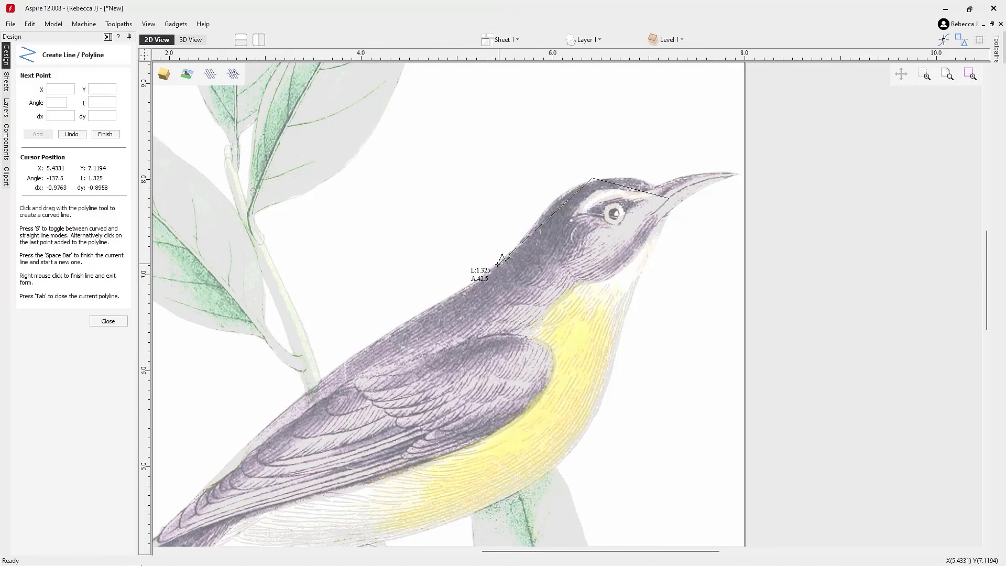
- Continue the polyline down the bird's back to the base of the tail and forward along the belly
{"action": "scroll", "coordinate": [494, 266], "scroll_direction": "down", "scroll_amount": 3}
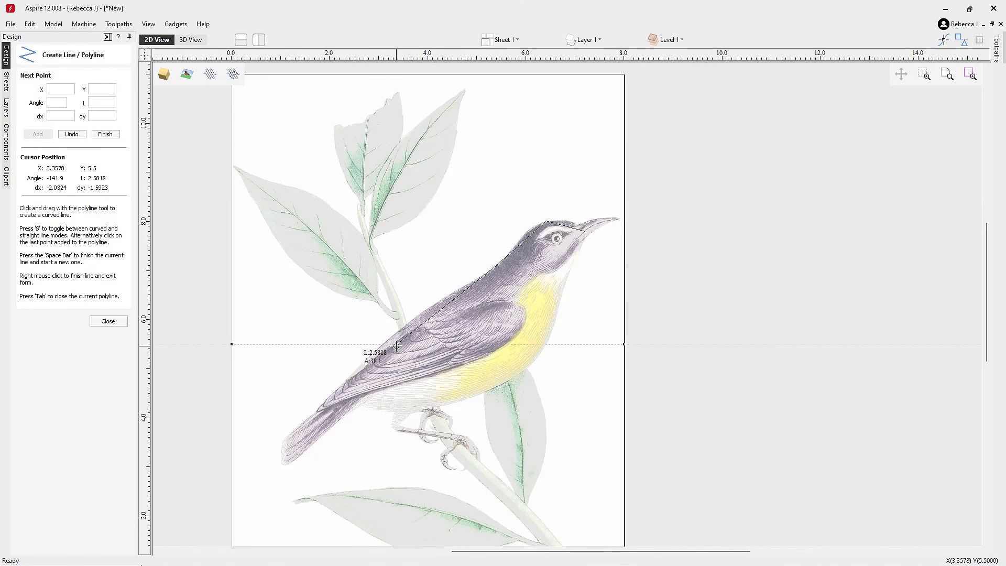
{"action": "left_click", "coordinate": [358, 366]}
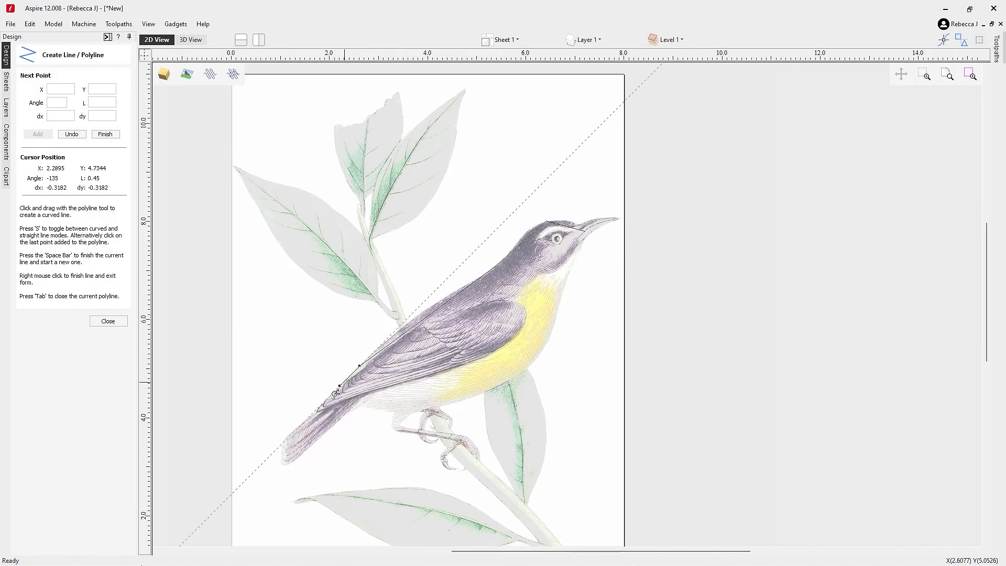
{"action": "left_click", "coordinate": [323, 402]}
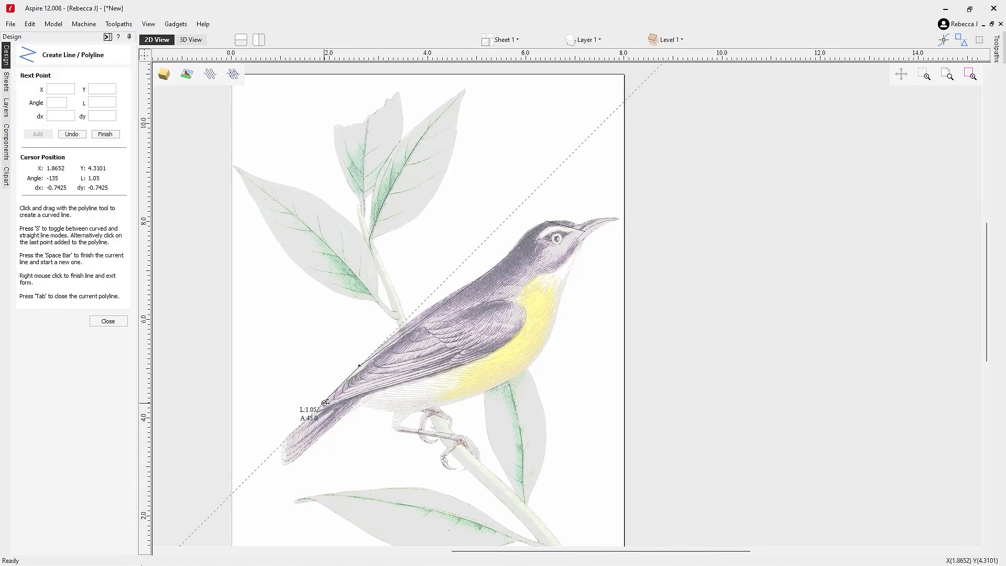
{"action": "left_click", "coordinate": [407, 413]}
{"action": "left_click", "coordinate": [509, 379]}
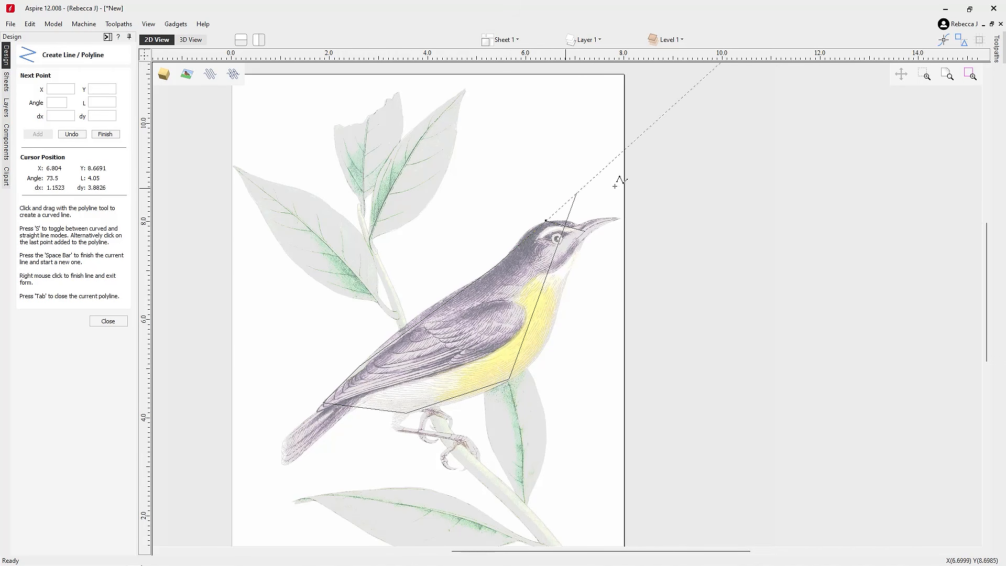
- Turn off the smart snapping guides, continue the polyline up the breast and throat, and close it at the beak's base
{"action": "left_click", "coordinate": [963, 41]}
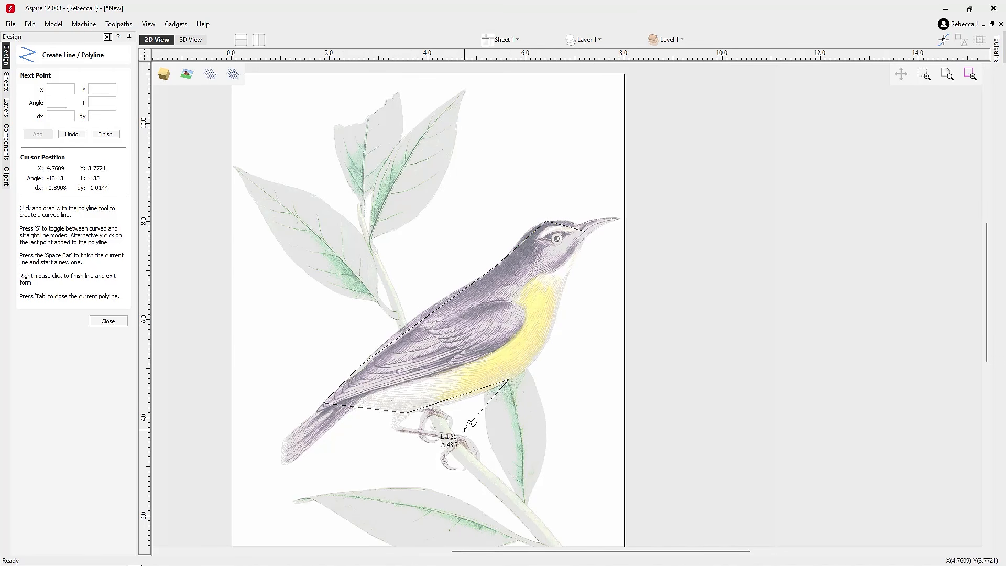
{"action": "left_click", "coordinate": [552, 332]}
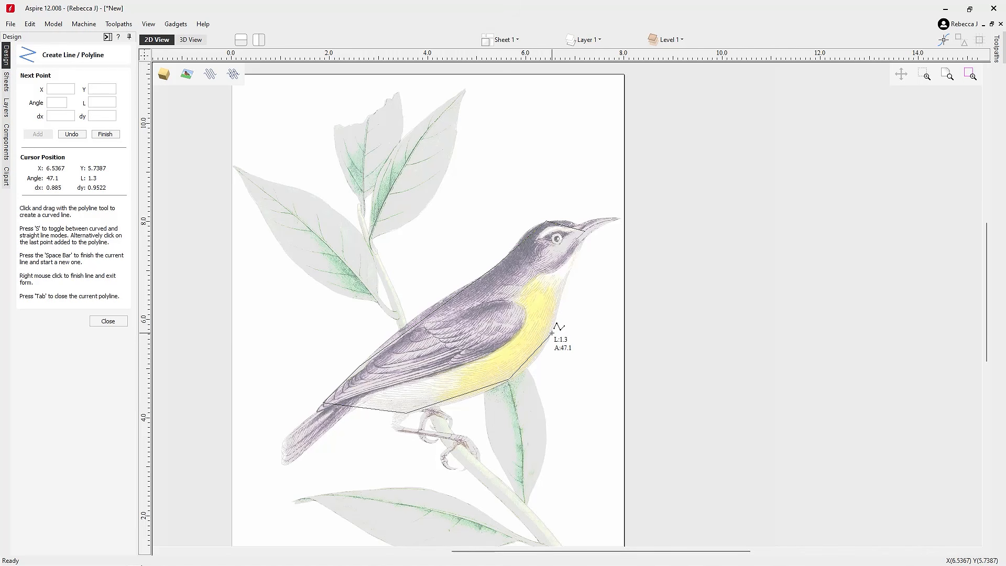
{"action": "left_click", "coordinate": [568, 272]}
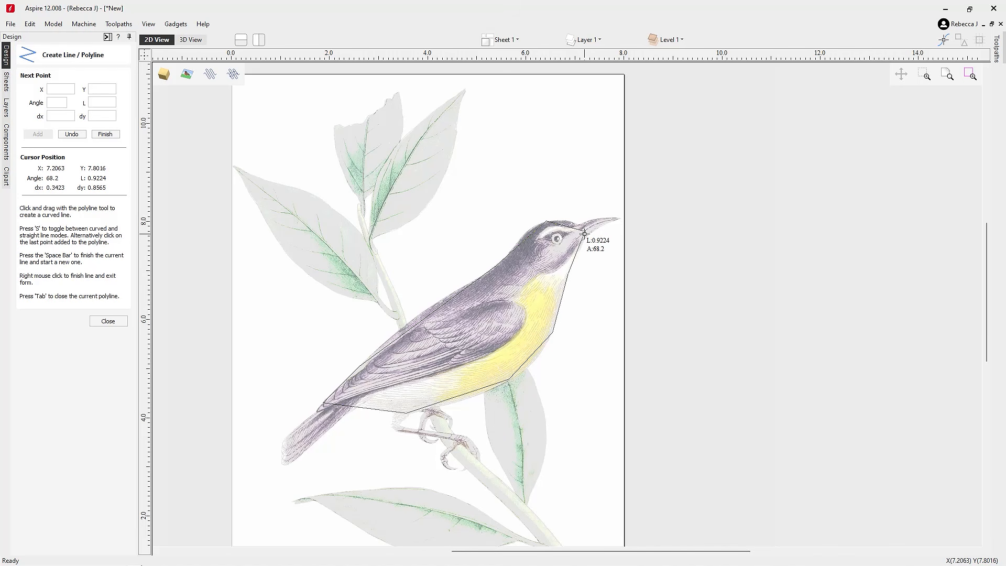
{"action": "left_click", "coordinate": [584, 233]}
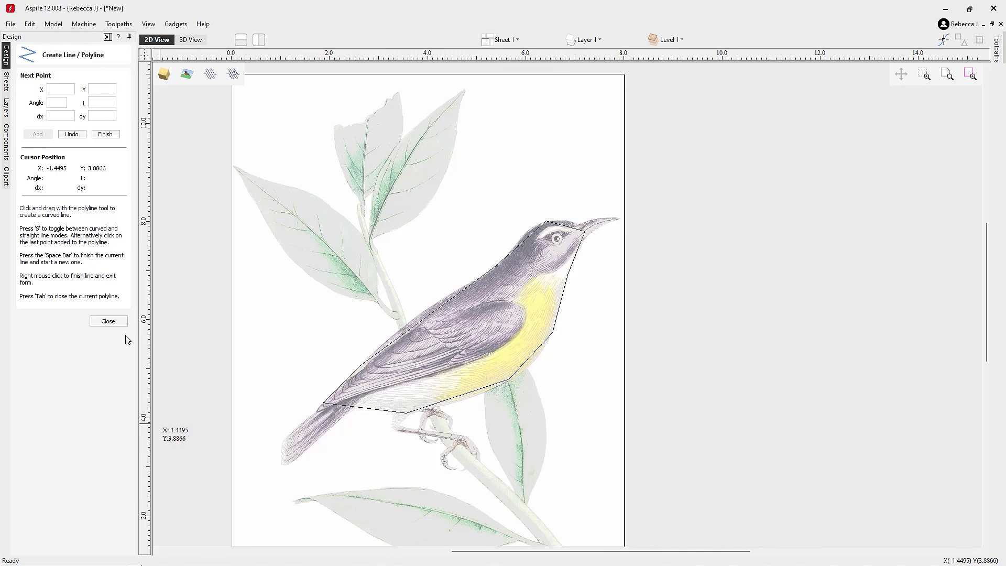
{"action": "left_click", "coordinate": [108, 321]}
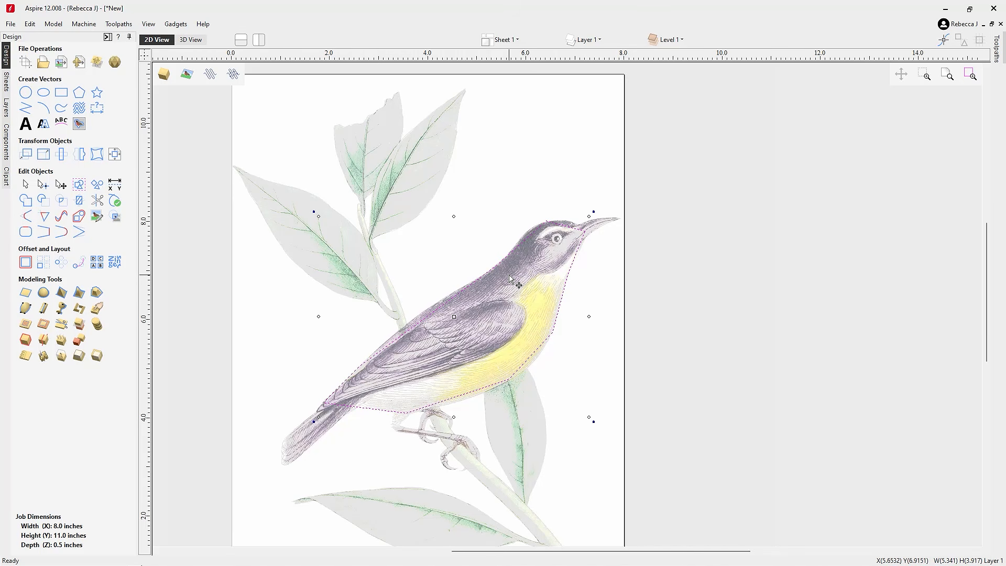
- Enter node editing on the body outline, select all its nodes, and smooth them into curves
{"action": "key", "text": "n"}
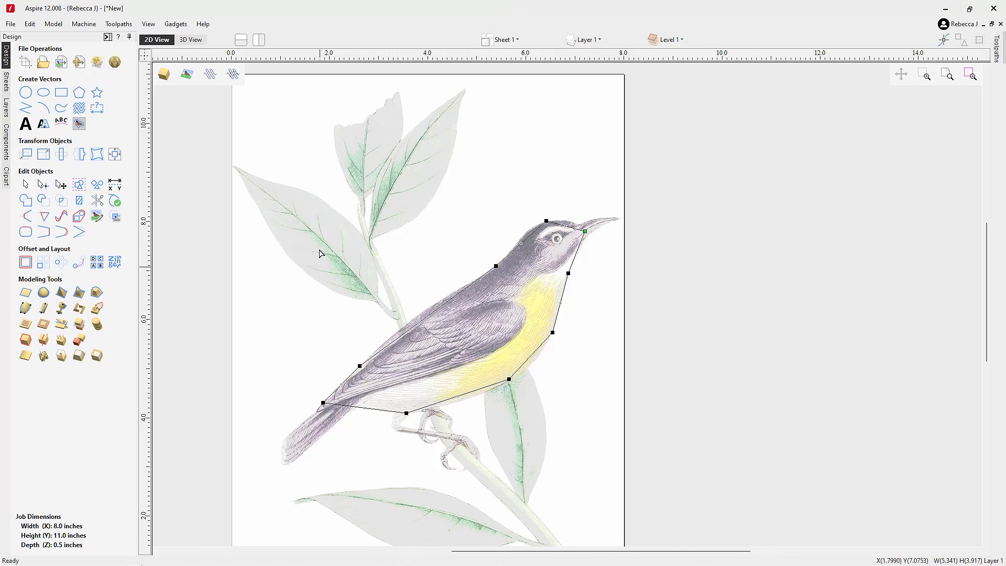
{"action": "left_click_drag", "start_coordinate": [289, 162], "coordinate": [689, 547]}
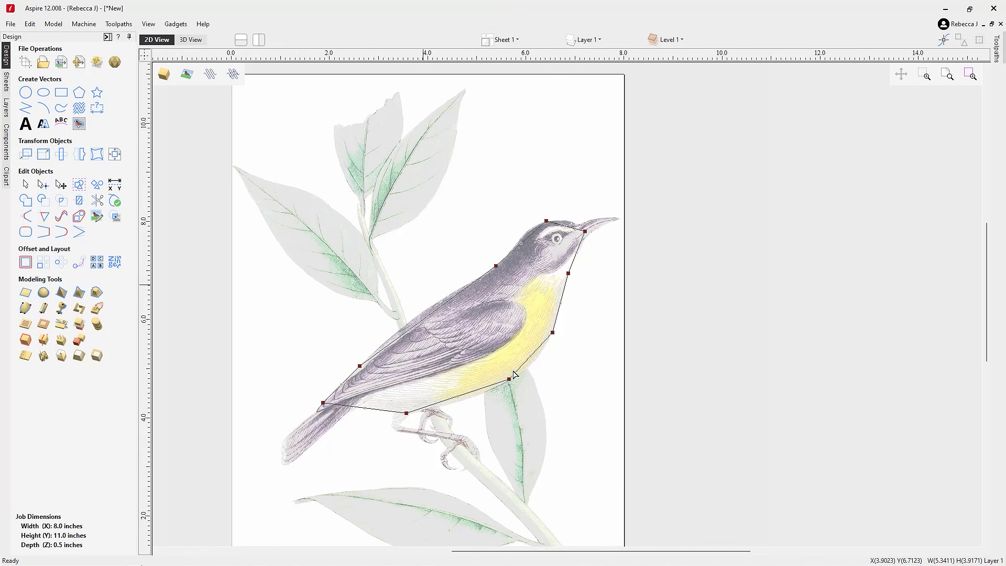
{"action": "key", "text": "s"}
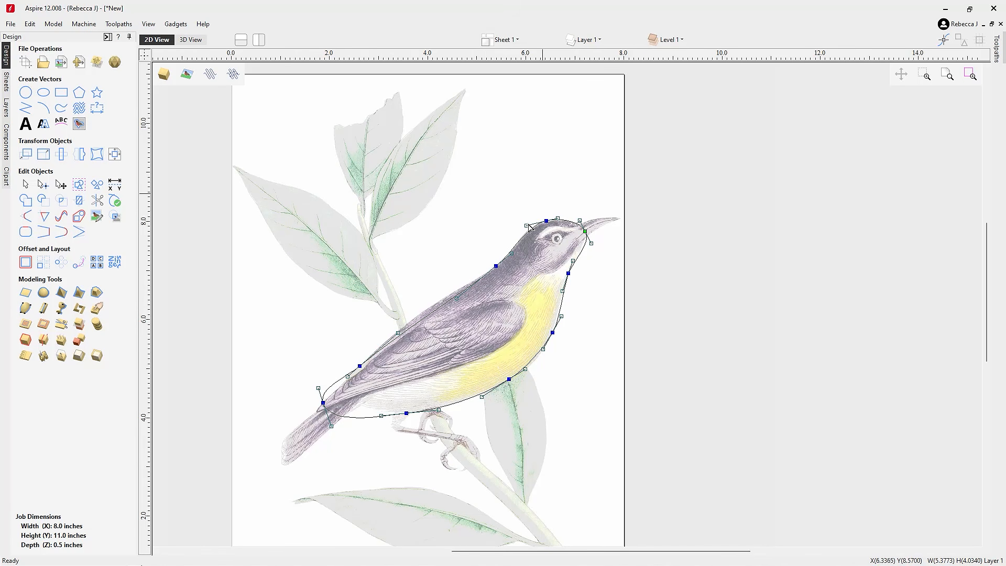
- Adjust the curve handles along the bird's back and reposition the node at the tail base to follow the image
{"action": "left_click_drag", "start_coordinate": [456, 298], "coordinate": [444, 296]}
{"action": "scroll", "coordinate": [449, 296], "scroll_direction": "up", "scroll_amount": 3}
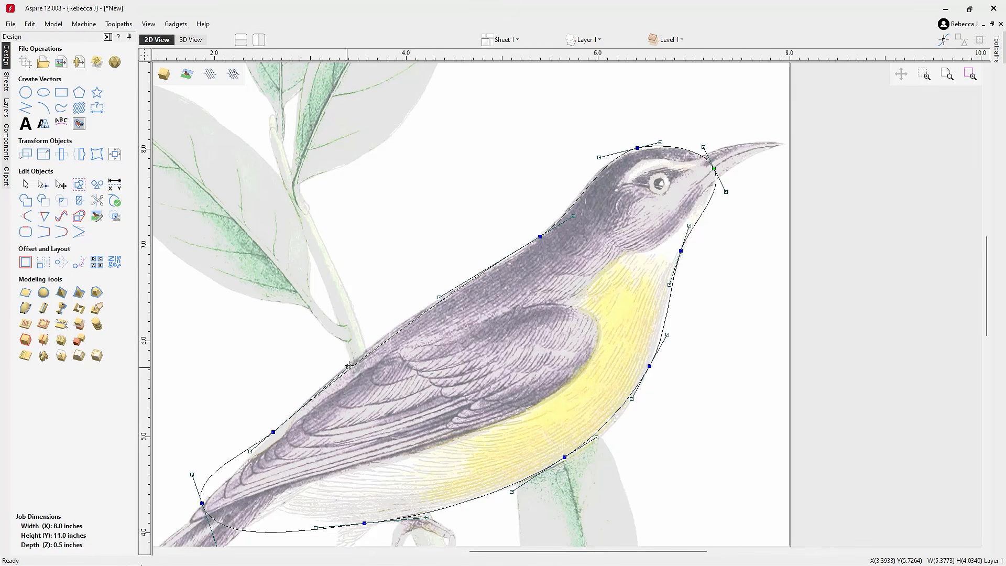
{"action": "left_click_drag", "start_coordinate": [349, 366], "coordinate": [350, 354]}
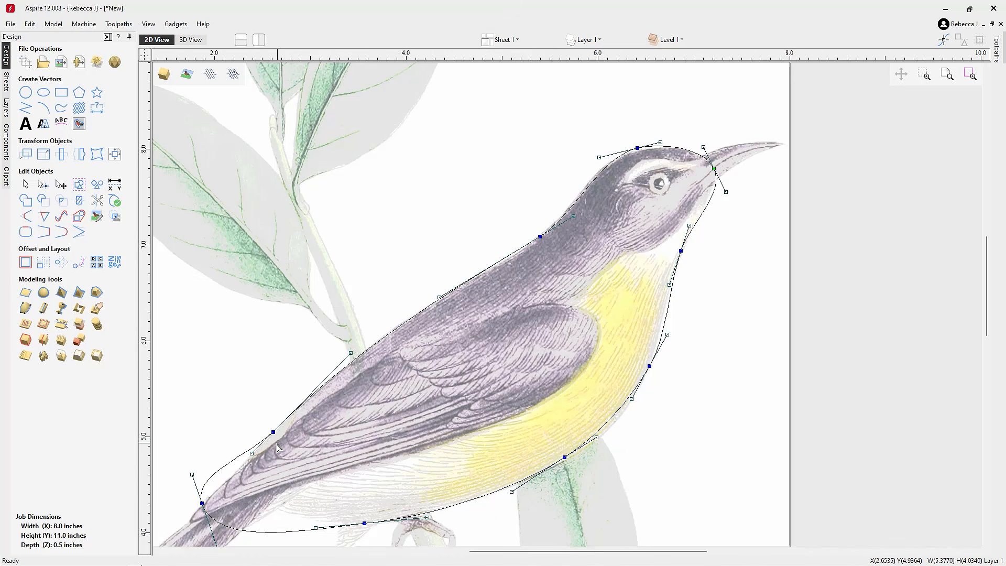
{"action": "left_click_drag", "start_coordinate": [193, 472], "coordinate": [232, 476]}
{"action": "left_click_drag", "start_coordinate": [201, 507], "coordinate": [194, 516]}
{"action": "scroll", "coordinate": [210, 410], "scroll_direction": "down", "scroll_amount": 3}
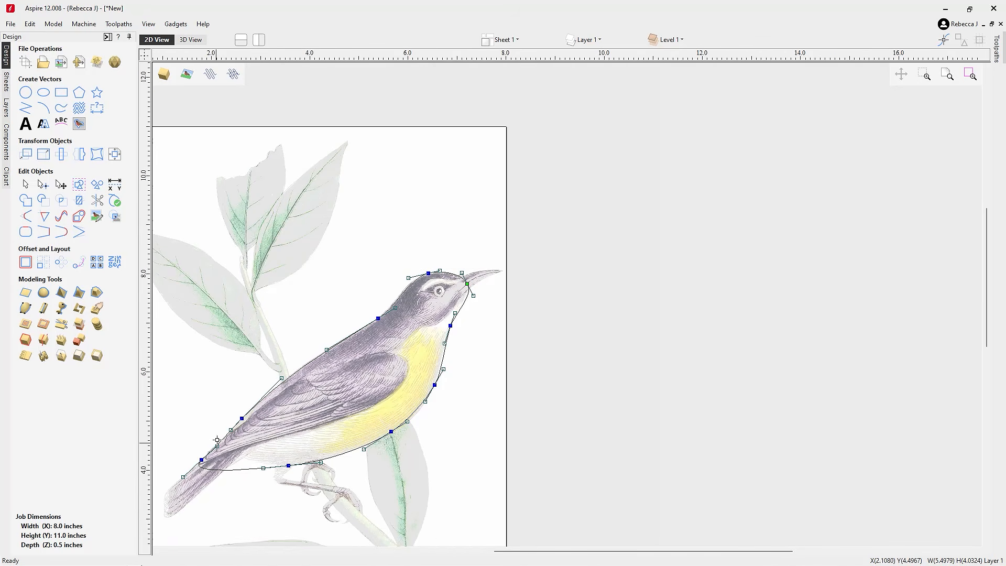
- Reposition the crown node and adjust the handles at the crown and beak base to fit the head's contour
{"action": "scroll", "coordinate": [457, 277], "scroll_direction": "up", "scroll_amount": 3}
{"action": "scroll", "coordinate": [458, 276], "scroll_direction": "up", "scroll_amount": 1}
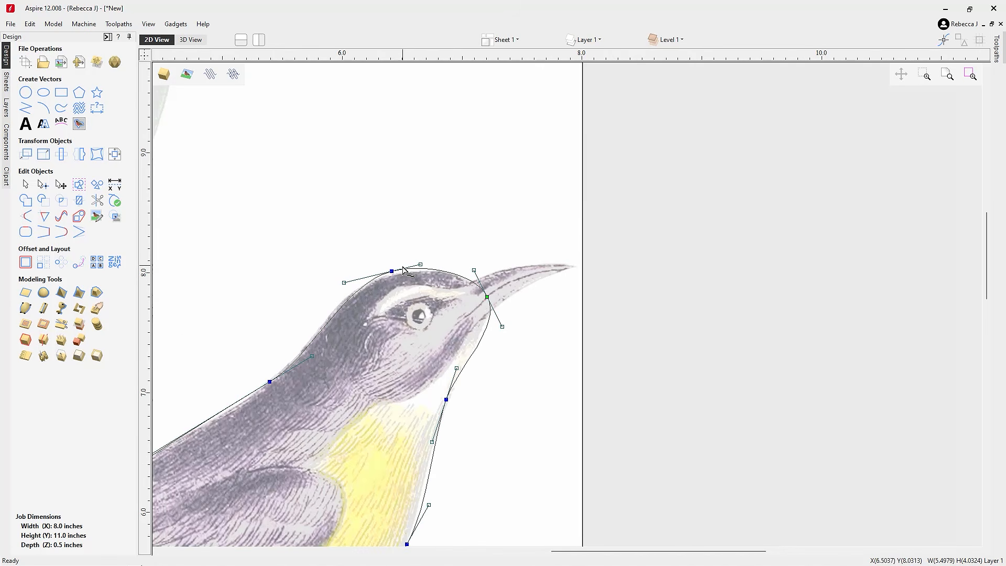
{"action": "left_click_drag", "start_coordinate": [406, 271], "coordinate": [400, 276]}
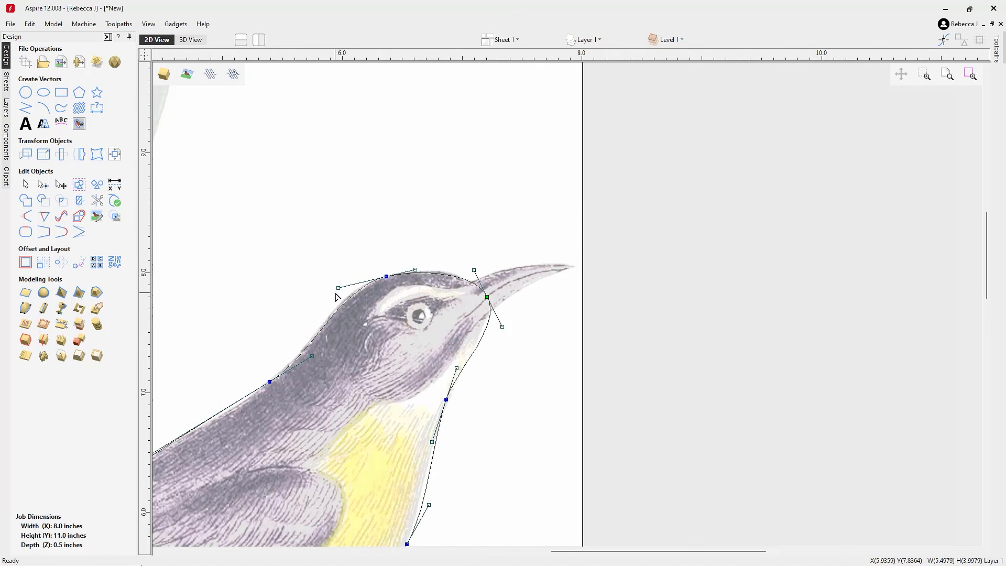
{"action": "left_click_drag", "start_coordinate": [338, 287], "coordinate": [330, 288]}
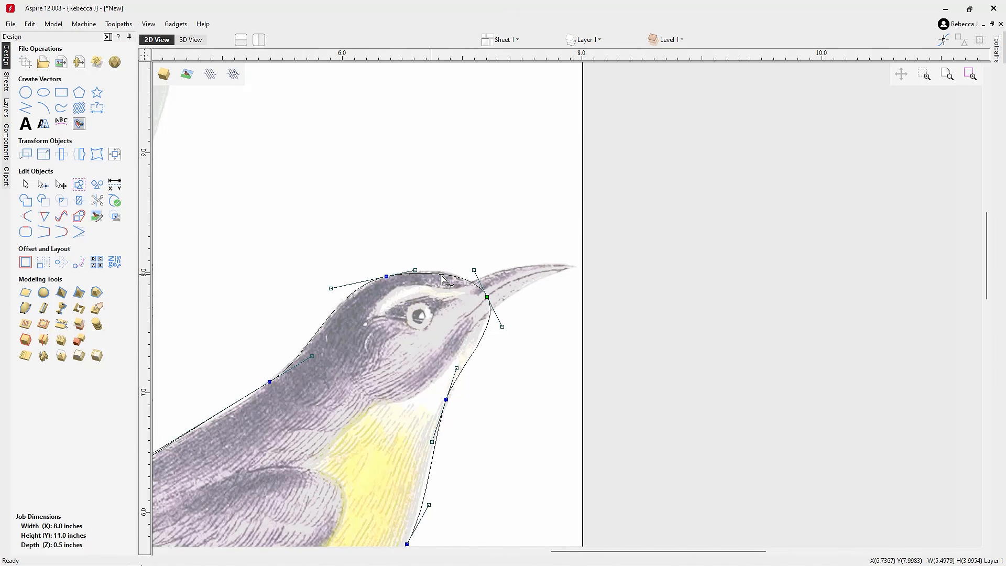
{"action": "left_click_drag", "start_coordinate": [474, 270], "coordinate": [463, 266]}
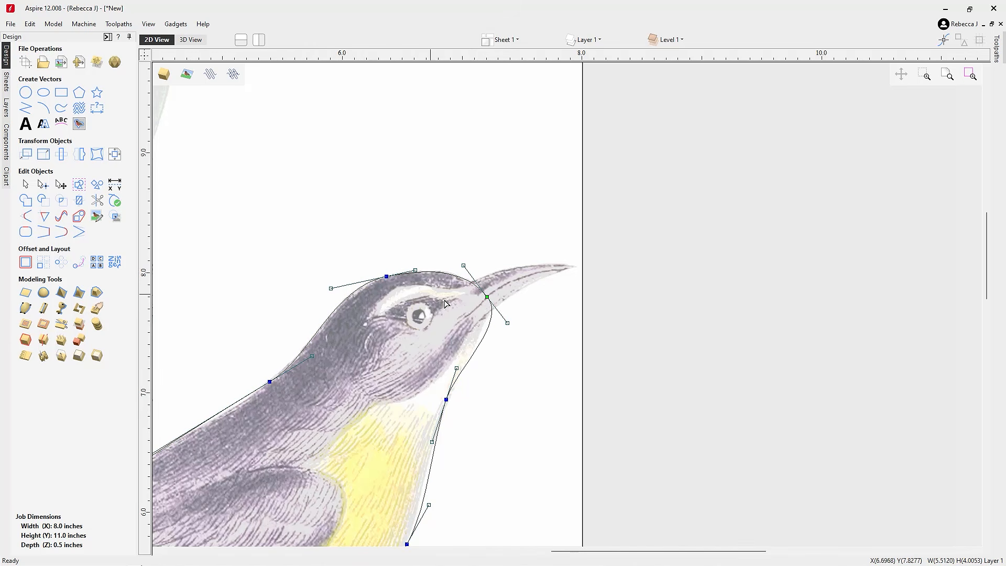
{"action": "scroll", "coordinate": [446, 309], "scroll_direction": "down", "scroll_amount": 2}
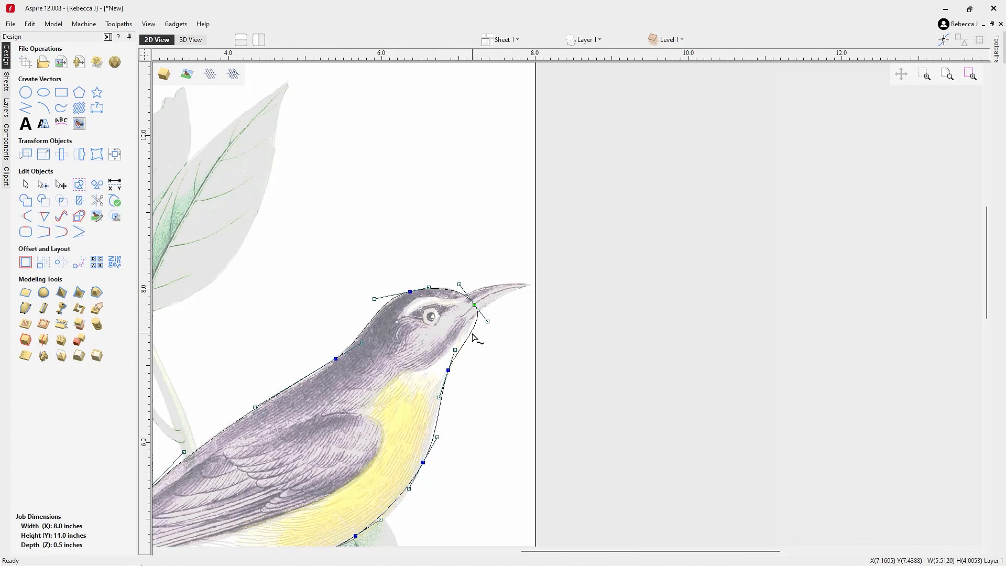
{"action": "left_click_drag", "start_coordinate": [487, 323], "coordinate": [487, 325]}
{"action": "scroll", "coordinate": [452, 391], "scroll_direction": "down", "scroll_amount": 3}
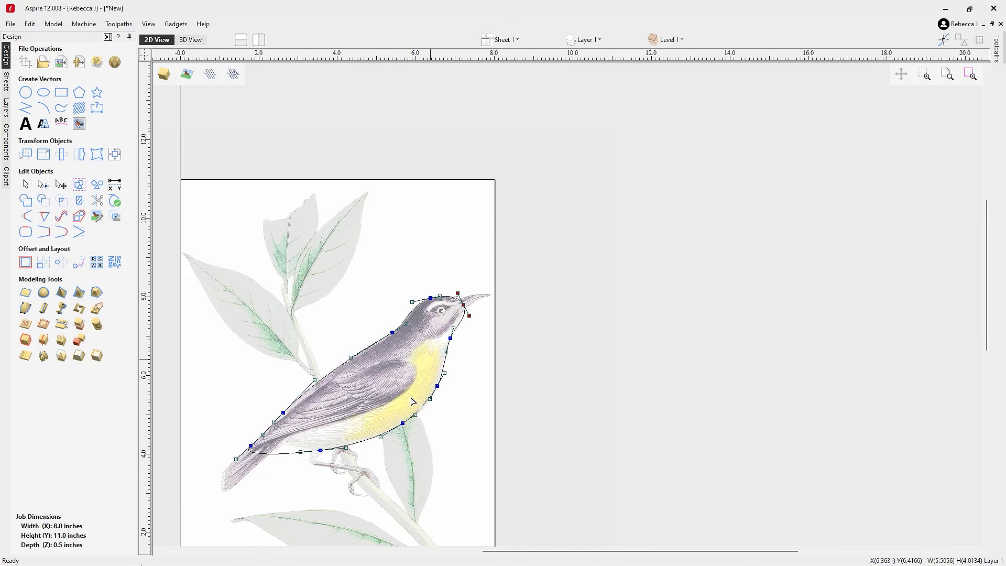
- Delete the middle breast node and lengthen the lower belly node's handles so the curve follows the breast
{"action": "scroll", "coordinate": [402, 406], "scroll_direction": "up", "scroll_amount": 3}
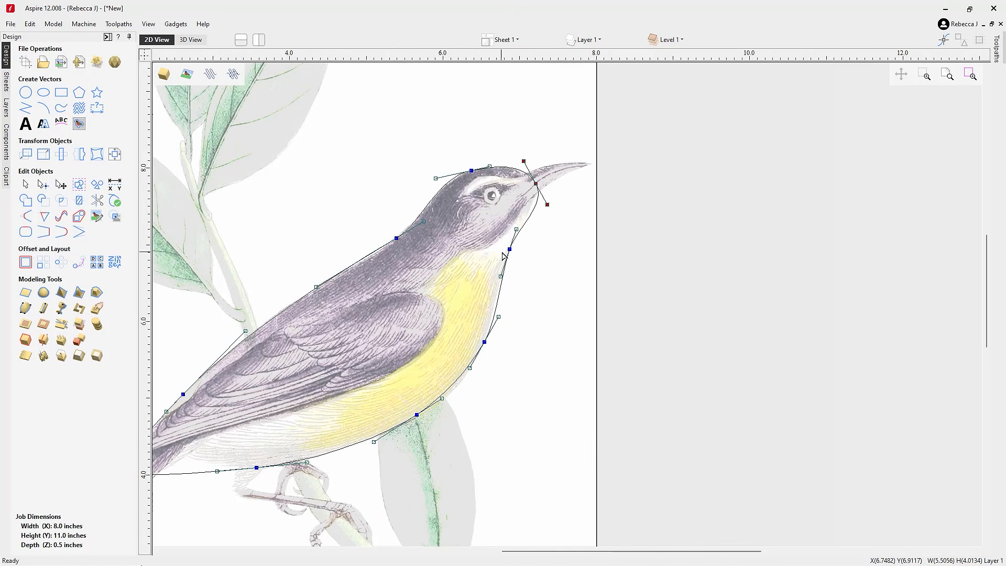
{"action": "right_click", "coordinate": [484, 343]}
{"action": "left_click", "coordinate": [509, 352]}
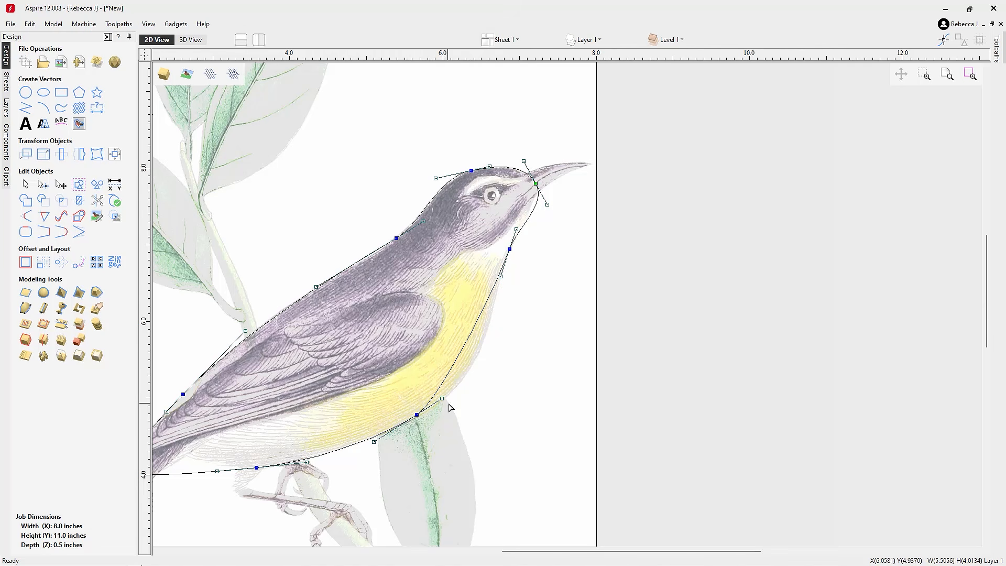
{"action": "left_click_drag", "start_coordinate": [442, 399], "coordinate": [497, 360]}
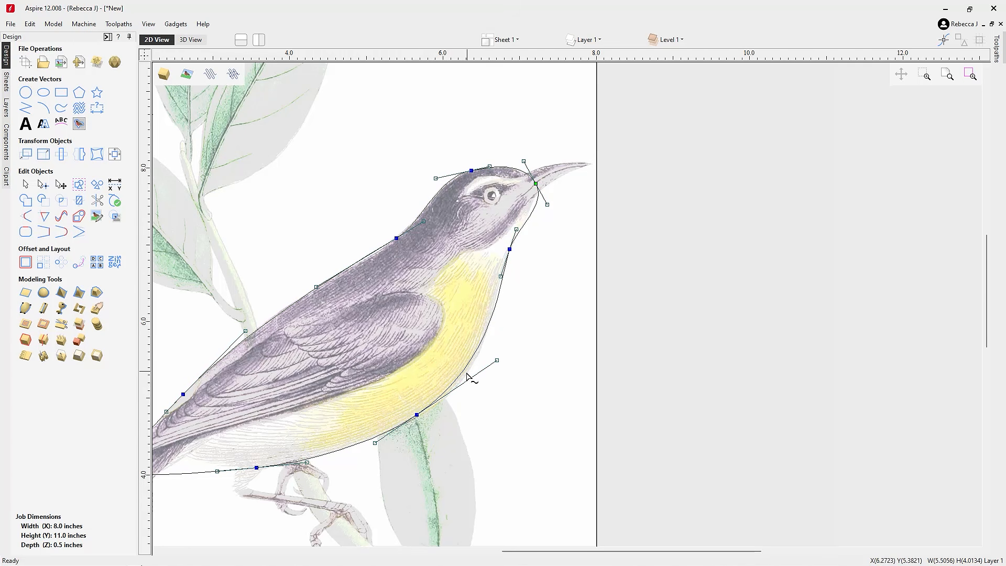
{"action": "left_click_drag", "start_coordinate": [375, 447], "coordinate": [357, 455]}
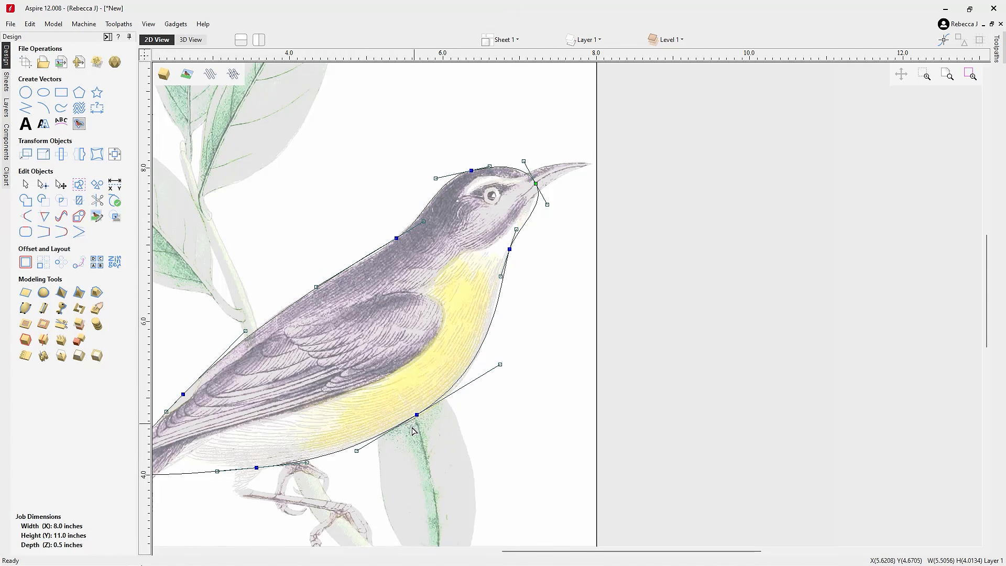
- Fine-tune the lower belly node's position to match the bird's underside
{"action": "scroll", "coordinate": [415, 413], "scroll_direction": "up", "scroll_amount": 4}
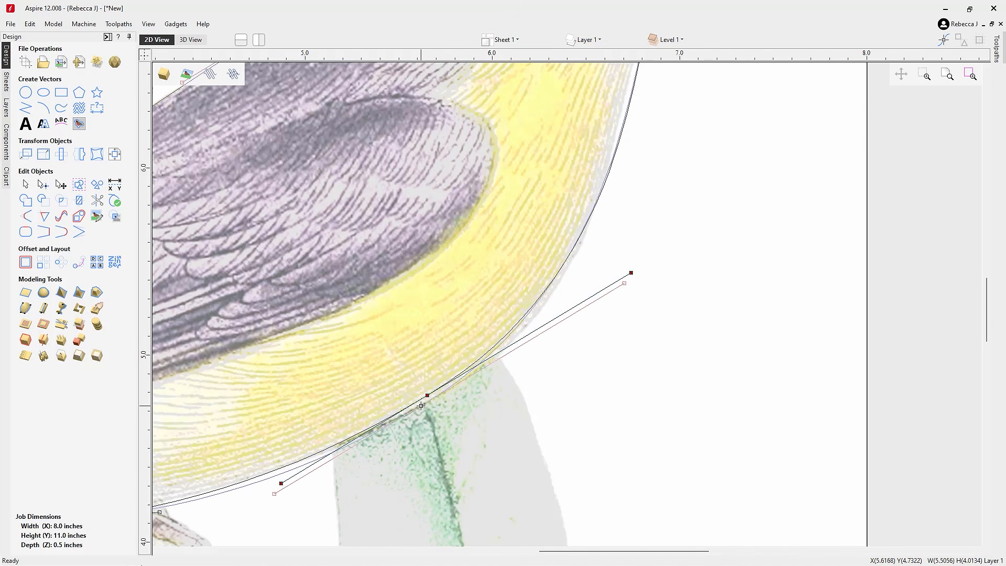
{"action": "scroll", "coordinate": [426, 413], "scroll_direction": "down", "scroll_amount": 4}
{"action": "left_click_drag", "start_coordinate": [366, 442], "coordinate": [374, 436]}
{"action": "scroll", "coordinate": [414, 417], "scroll_direction": "down", "scroll_amount": 2}
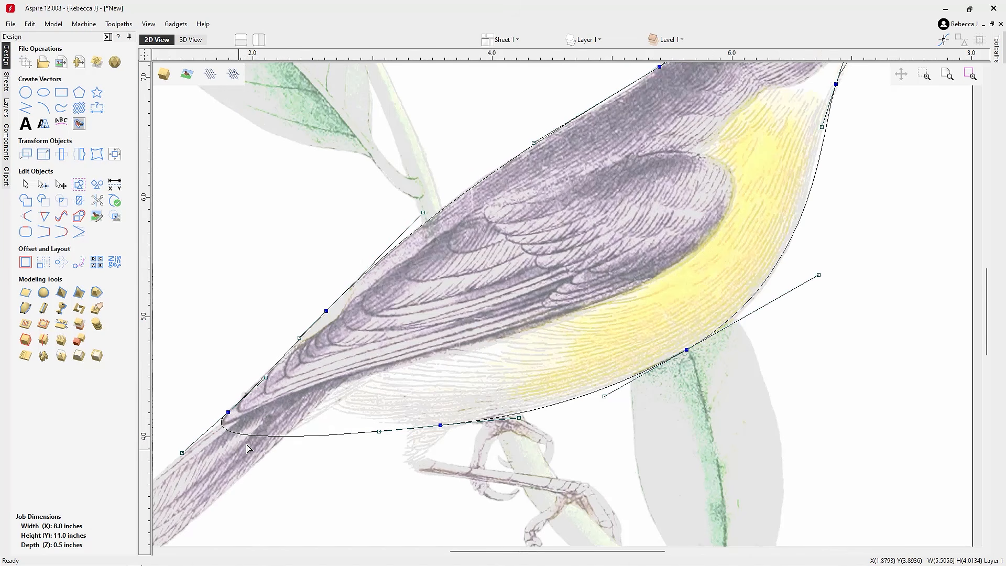
- Move the tail-base node and the lower back node up along the back to round off the body outline, and deselect it
{"action": "scroll", "coordinate": [238, 453], "scroll_direction": "up", "scroll_amount": 4}
{"action": "left_click_drag", "start_coordinate": [229, 411], "coordinate": [286, 353]}
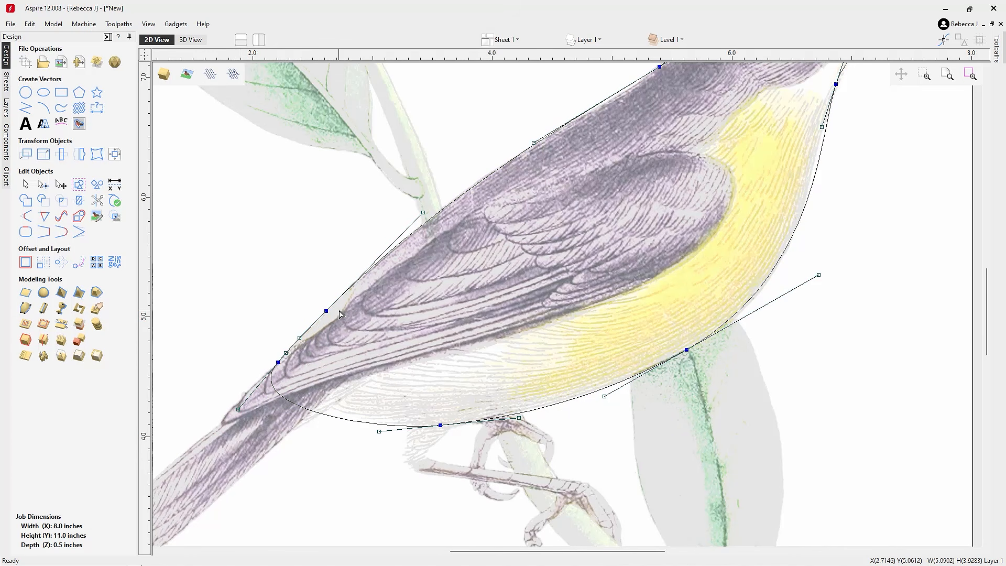
{"action": "left_click_drag", "start_coordinate": [326, 311], "coordinate": [384, 258]}
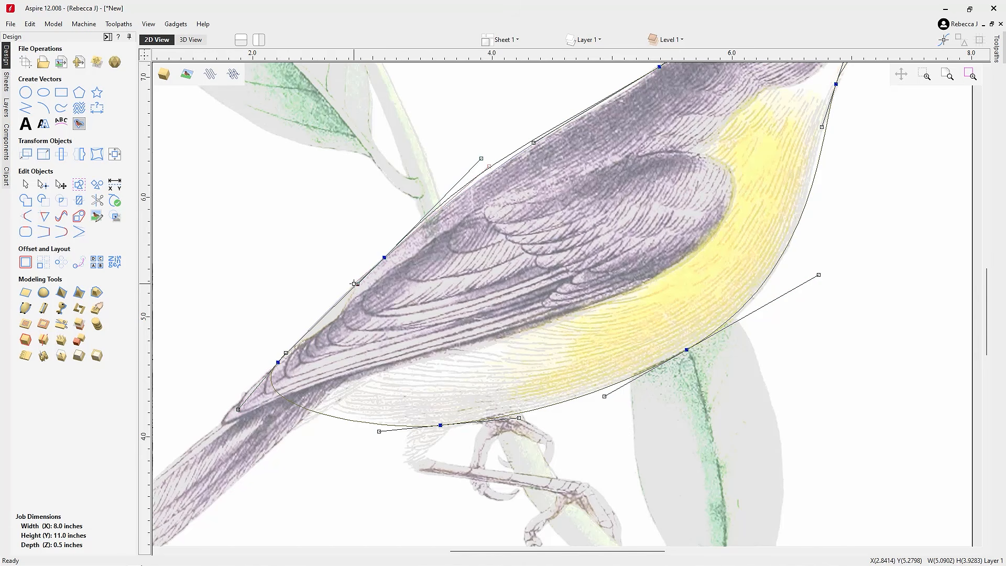
{"action": "scroll", "coordinate": [369, 306], "scroll_direction": "down", "scroll_amount": 2}
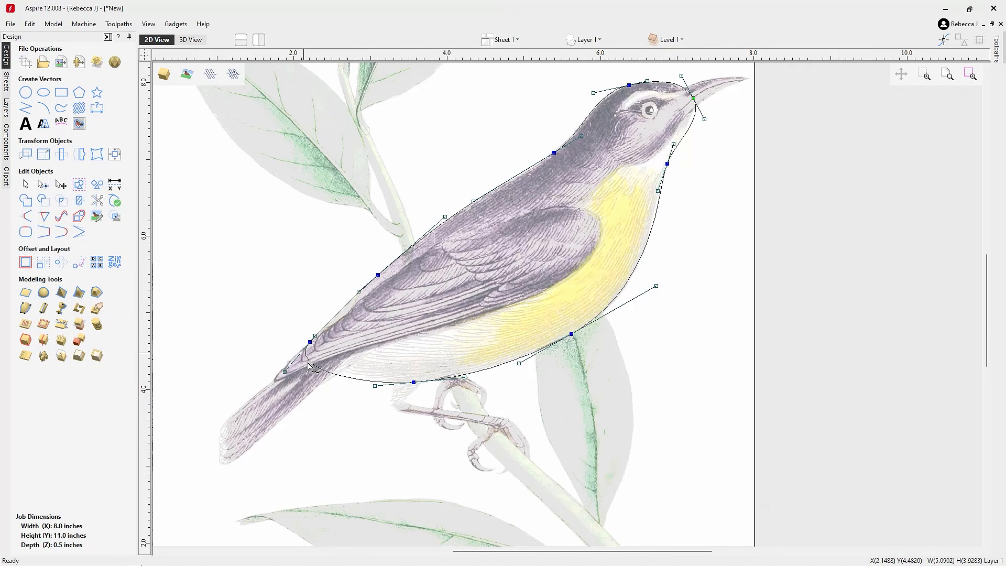
{"action": "scroll", "coordinate": [310, 365], "scroll_direction": "down", "scroll_amount": 1}
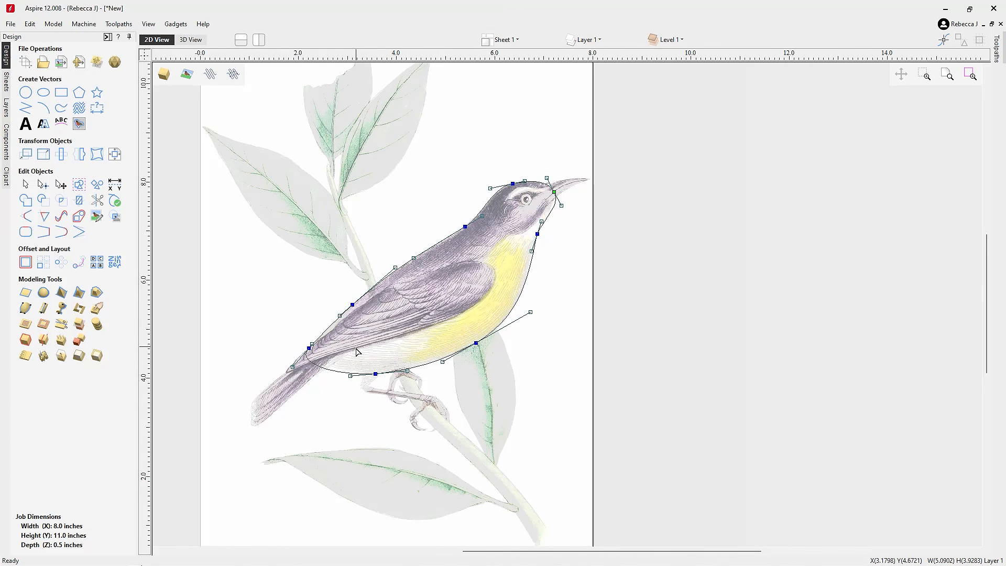
{"action": "left_click", "coordinate": [657, 254]}
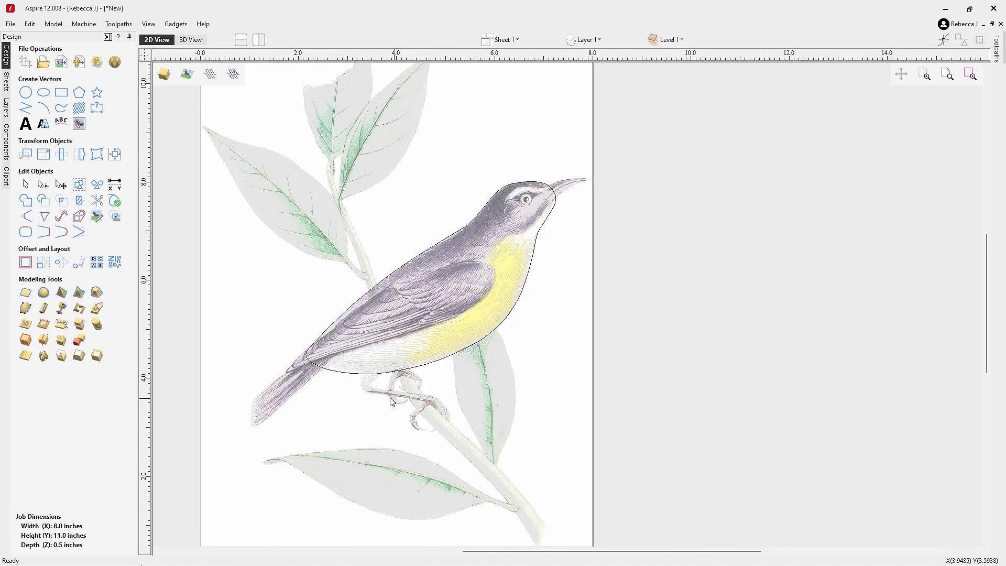
- Trace the wing as a closed polyline from its tip along the lower edge, around the shoulder and back
{"action": "left_click", "coordinate": [26, 108]}
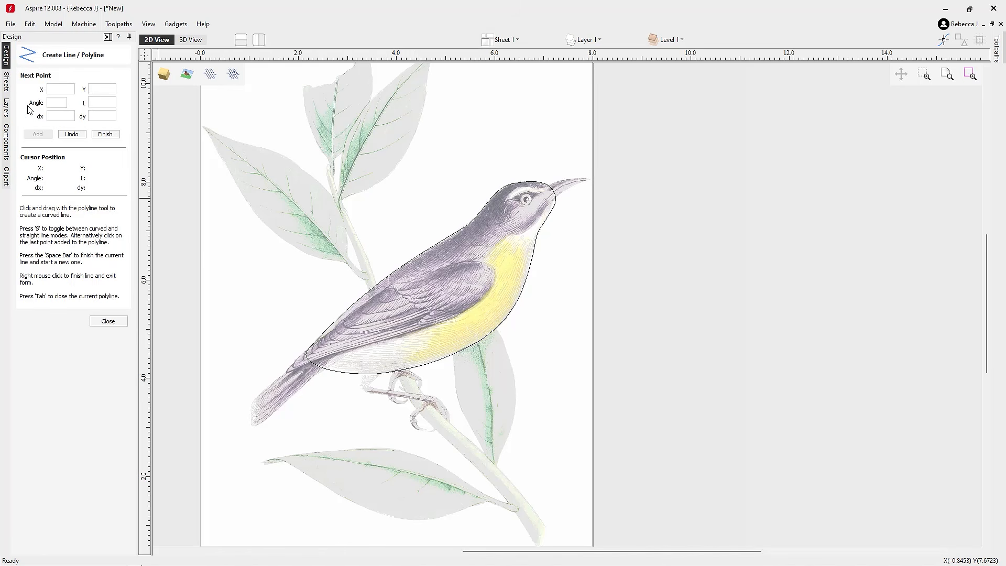
{"action": "left_click", "coordinate": [287, 372]}
{"action": "left_click", "coordinate": [440, 324]}
{"action": "left_click", "coordinate": [488, 295]}
{"action": "left_click", "coordinate": [495, 269]}
{"action": "left_click", "coordinate": [476, 260]}
{"action": "left_click", "coordinate": [431, 271]}
{"action": "left_click", "coordinate": [383, 290]}
- Trace the face with a polyline around the cheek and over the eye to the beak
{"action": "left_click", "coordinate": [551, 193]}
{"action": "left_click", "coordinate": [501, 199]}
{"action": "left_click", "coordinate": [519, 187]}
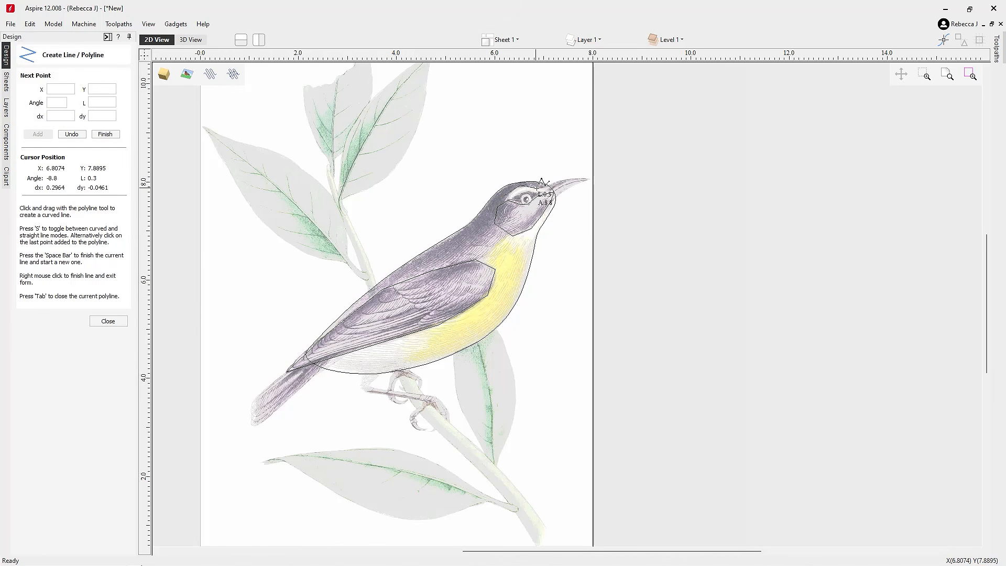
{"action": "scroll", "coordinate": [541, 189], "scroll_direction": "up", "scroll_amount": 2}
{"action": "left_click", "coordinate": [617, 173]}
- Trace the tail as a closed polyline whose upper end overlaps the body and wing
{"action": "scroll", "coordinate": [545, 202], "scroll_direction": "down", "scroll_amount": 3}
{"action": "scroll", "coordinate": [320, 325], "scroll_direction": "up", "scroll_amount": 2}
{"action": "left_click", "coordinate": [333, 379]}
{"action": "left_click", "coordinate": [429, 291]}
{"action": "left_click", "coordinate": [474, 301]}
{"action": "scroll", "coordinate": [494, 373], "scroll_direction": "up", "scroll_amount": 3}
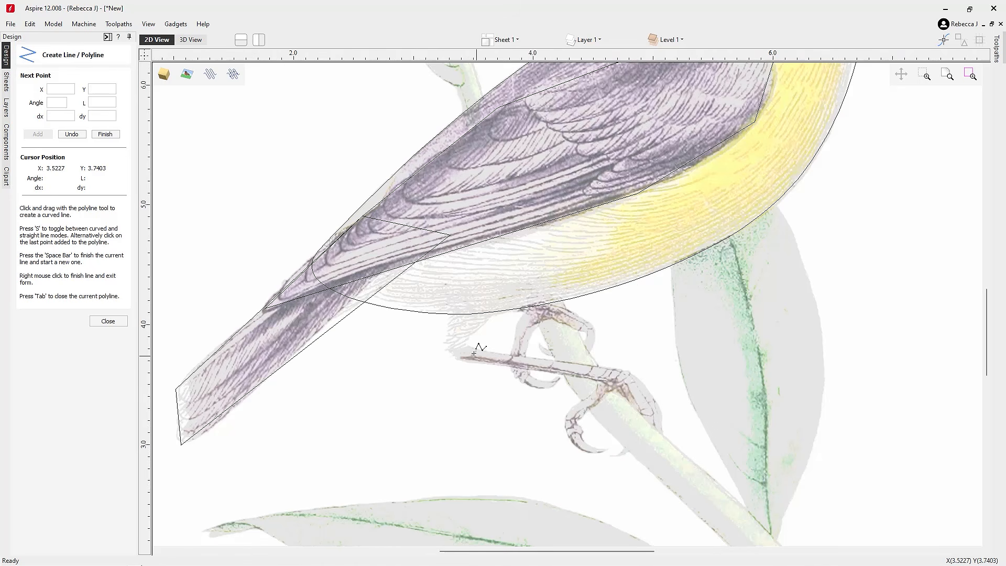
- Outline the bird's thigh, overlapping the belly, and its lower leg as separate closed polylines
{"action": "left_click", "coordinate": [481, 251]}
{"action": "left_click", "coordinate": [518, 263]}
{"action": "scroll", "coordinate": [461, 368], "scroll_direction": "up", "scroll_amount": 3}
{"action": "left_click", "coordinate": [759, 396]}
{"action": "left_click", "coordinate": [779, 366]}
- Outline the segments of the lower foot's rear toe from the ankle downward as overlapping closed polylines
{"action": "left_click", "coordinate": [559, 352]}
{"action": "left_click", "coordinate": [492, 383]}
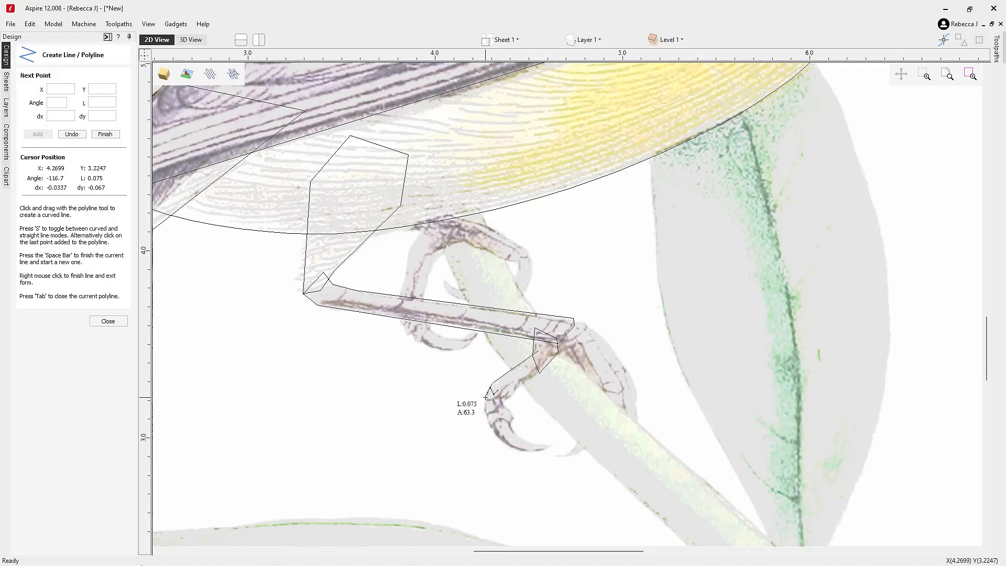
{"action": "left_click", "coordinate": [504, 404]}
{"action": "left_click", "coordinate": [546, 368]}
{"action": "left_click", "coordinate": [487, 419]}
{"action": "left_click", "coordinate": [516, 411]}
- Outline the curved claw at the end of the lower foot's rear toe and the separate claw tip across the branch
{"action": "left_click", "coordinate": [512, 447]}
{"action": "left_click", "coordinate": [554, 445]}
{"action": "left_click", "coordinate": [599, 447]}
{"action": "left_click", "coordinate": [554, 457]}
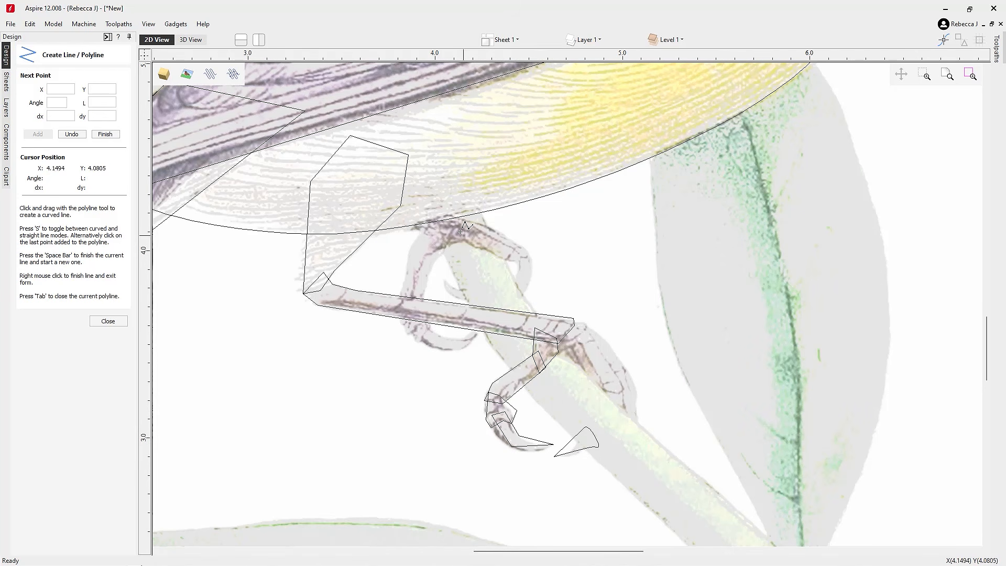
- Outline the upper foot's rear toe, from the belly down across the lower leg, as a closed polyline
{"action": "left_click", "coordinate": [414, 240]}
{"action": "left_click", "coordinate": [400, 309]}
{"action": "left_click", "coordinate": [428, 266]}
- Outline the upper foot's front toe along the belly and its downward end segment as closed polylines
{"action": "left_click", "coordinate": [406, 223]}
{"action": "left_click", "coordinate": [529, 257]}
{"action": "left_click", "coordinate": [500, 232]}
{"action": "left_click", "coordinate": [515, 302]}
{"action": "left_click", "coordinate": [532, 266]}
- Outline the small claw tip beside the branch and the curved claw beneath the lower leg as closed polylines
{"action": "left_click", "coordinate": [442, 281]}
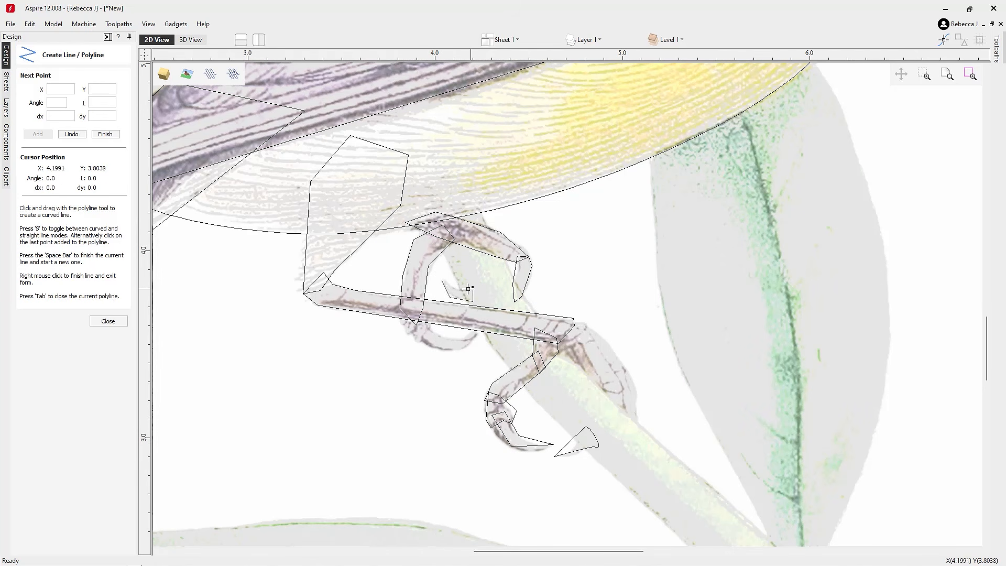
{"action": "left_click", "coordinate": [473, 288]}
{"action": "left_click", "coordinate": [403, 329]}
{"action": "left_click", "coordinate": [406, 311]}
{"action": "left_click", "coordinate": [460, 353]}
{"action": "left_click", "coordinate": [481, 329]}
- Outline the lower foot's front toe, from the end of the lower leg down along the branch, as a closed polyline
{"action": "left_click", "coordinate": [595, 329]}
{"action": "left_click", "coordinate": [636, 396]}
{"action": "left_click", "coordinate": [636, 437]}
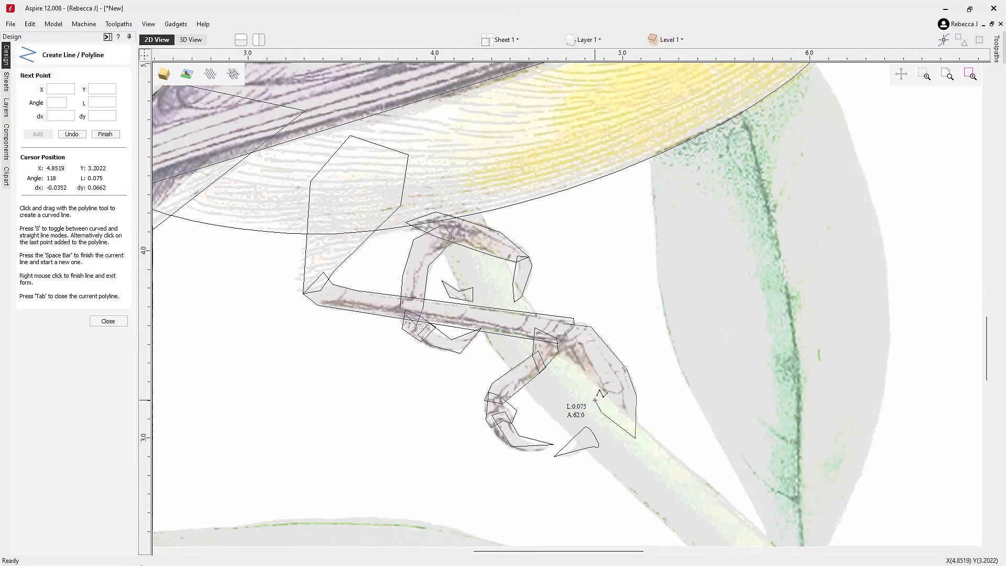
{"action": "scroll", "coordinate": [437, 502], "scroll_direction": "down", "scroll_amount": 5}
{"action": "left_click", "coordinate": [108, 322]}
- Convert the wing outline's spans to Bezier curves and adjust its nodes and handles to follow the wing's edge
{"action": "left_click", "coordinate": [383, 336]}
{"action": "key", "text": "n"}
{"action": "mouse_move", "coordinate": [279, 269]}
{"action": "left_mouse_down"}
{"action": "mouse_move", "coordinate": [444, 374]}
{"action": "mouse_move", "coordinate": [589, 430]}
{"action": "left_mouse_up"}
{"action": "key", "text": "b"}
{"action": "scroll", "coordinate": [540, 291], "scroll_direction": "up", "scroll_amount": 4}
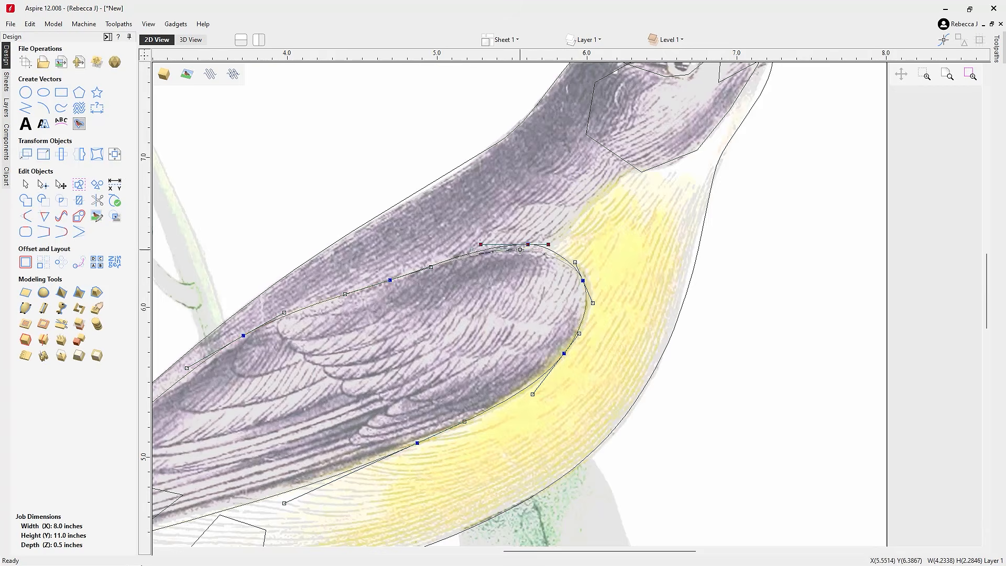
{"action": "scroll", "coordinate": [545, 304], "scroll_direction": "down", "scroll_amount": 4}
{"action": "scroll", "coordinate": [312, 441], "scroll_direction": "up", "scroll_amount": 3}
{"action": "left_click_drag", "start_coordinate": [665, 276], "coordinate": [641, 282]}
{"action": "left_click_drag", "start_coordinate": [526, 191], "coordinate": [517, 196]}
{"action": "key", "text": "d"}
{"action": "scroll", "coordinate": [328, 394], "scroll_direction": "up", "scroll_amount": 2}
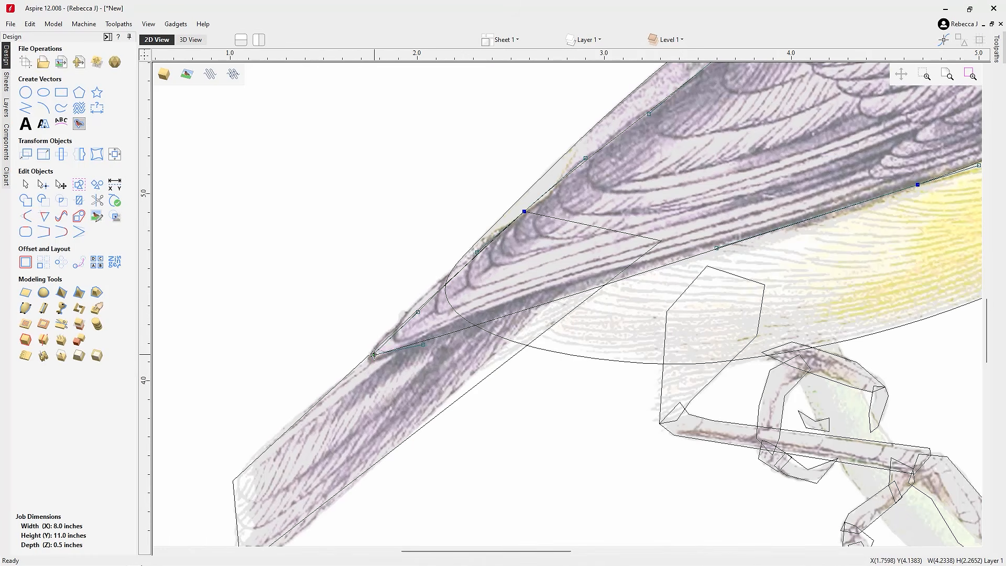
{"action": "left_click_drag", "start_coordinate": [547, 306], "coordinate": [465, 303]}
{"action": "scroll", "coordinate": [379, 360], "scroll_direction": "down", "scroll_amount": 5}
- Convert the tail outline to smooth Bezier curves and shape it around the tail's rounded end and under the wing
{"action": "left_click", "coordinate": [398, 380]}
{"action": "left_click_drag", "start_coordinate": [307, 288], "coordinate": [490, 446]}
{"action": "key", "text": "b"}
{"action": "key", "text": "s"}
{"action": "left_click_drag", "start_coordinate": [347, 361], "coordinate": [370, 364]}
{"action": "left_click_drag", "start_coordinate": [389, 323], "coordinate": [391, 348]}
{"action": "left_click_drag", "start_coordinate": [484, 373], "coordinate": [408, 349]}
{"action": "left_click_drag", "start_coordinate": [382, 450], "coordinate": [382, 408]}
{"action": "scroll", "coordinate": [325, 434], "scroll_direction": "up", "scroll_amount": 5}
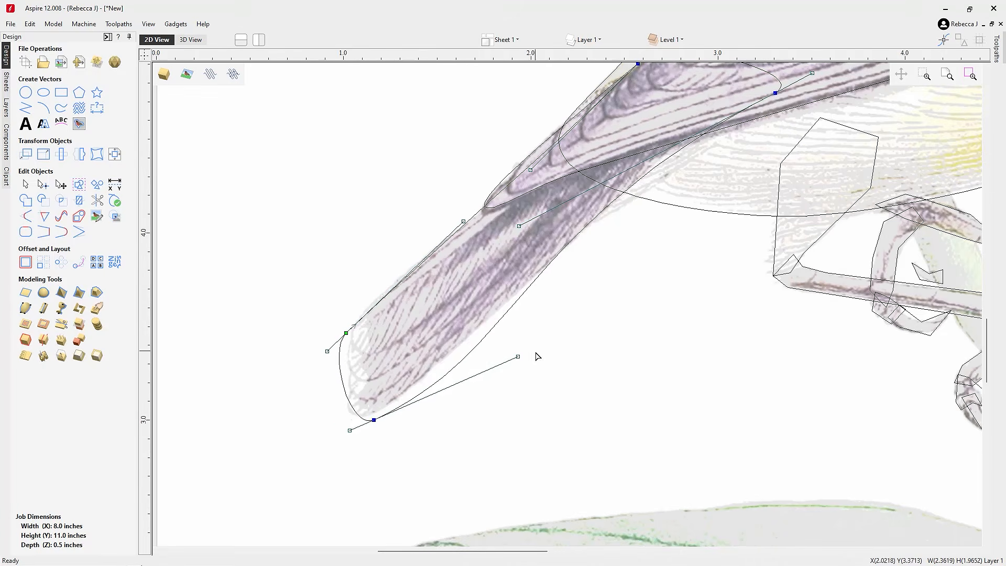
{"action": "left_click_drag", "start_coordinate": [346, 335], "coordinate": [359, 319]}
{"action": "scroll", "coordinate": [342, 425], "scroll_direction": "down", "scroll_amount": 2}
{"action": "key", "text": "p"}
{"action": "scroll", "coordinate": [600, 195], "scroll_direction": "down", "scroll_amount": 5}
- Convert the face patch outline to smooth Bezier curves, remove surplus nodes and fit it below the eye and toward the beak
{"action": "scroll", "coordinate": [603, 210], "scroll_direction": "up", "scroll_amount": 7}
{"action": "left_click", "coordinate": [481, 282]}
{"action": "key", "text": "b"}
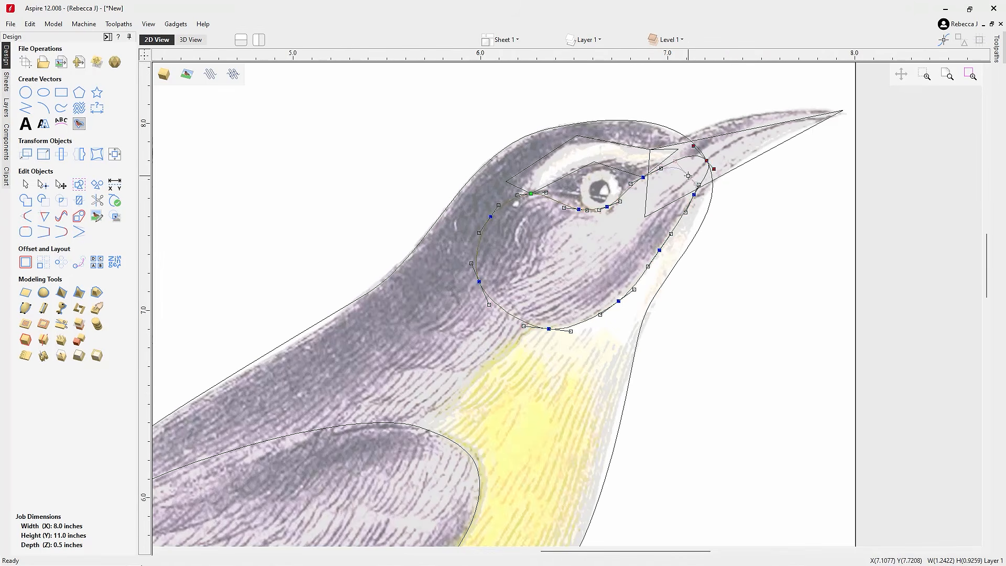
{"action": "scroll", "coordinate": [525, 186], "scroll_direction": "up", "scroll_amount": 2}
{"action": "key", "text": "s"}
{"action": "middle_click_drag", "start_coordinate": [734, 199], "coordinate": [660, 257]}
{"action": "key", "text": "d"}
{"action": "left_click_drag", "start_coordinate": [753, 256], "coordinate": [745, 217]}
{"action": "scroll", "coordinate": [679, 235], "scroll_direction": "down", "scroll_amount": 4}
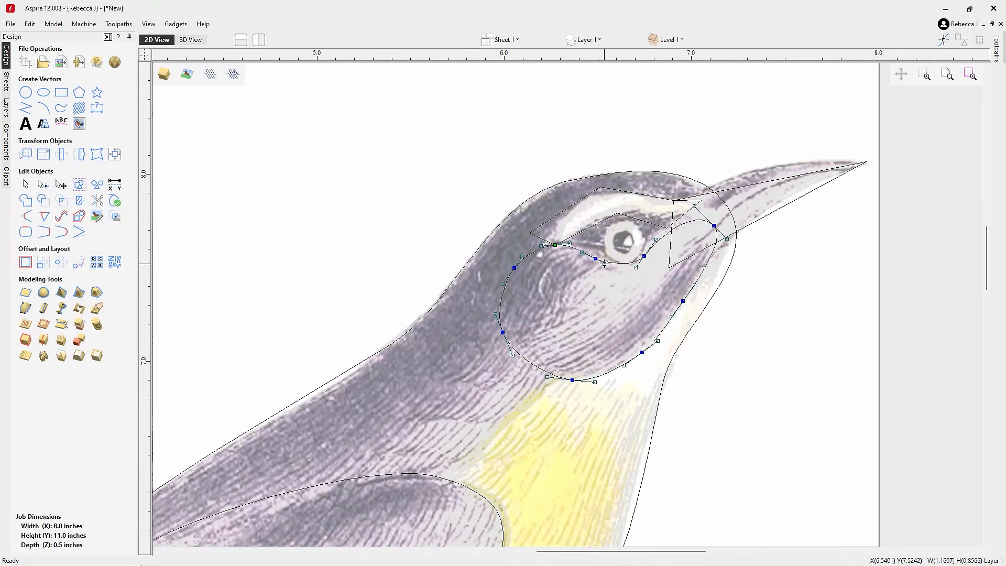
- Convert the eyebrow stripe outline to smooth Bezier curves and adjust its nodes and handles to fit the white stripe
{"action": "left_click", "coordinate": [640, 231]}
{"action": "left_click_drag", "start_coordinate": [707, 262], "coordinate": [554, 200]}
{"action": "key", "text": "b"}
{"action": "key", "text": "s"}
{"action": "scroll", "coordinate": [624, 226], "scroll_direction": "up", "scroll_amount": 2}
{"action": "scroll", "coordinate": [605, 236], "scroll_direction": "up", "scroll_amount": 3}
{"action": "scroll", "coordinate": [671, 242], "scroll_direction": "down", "scroll_amount": 3}
{"action": "scroll", "coordinate": [671, 243], "scroll_direction": "up", "scroll_amount": 4}
{"action": "left_click_drag", "start_coordinate": [776, 260], "coordinate": [767, 227]}
{"action": "scroll", "coordinate": [582, 255], "scroll_direction": "down", "scroll_amount": 3}
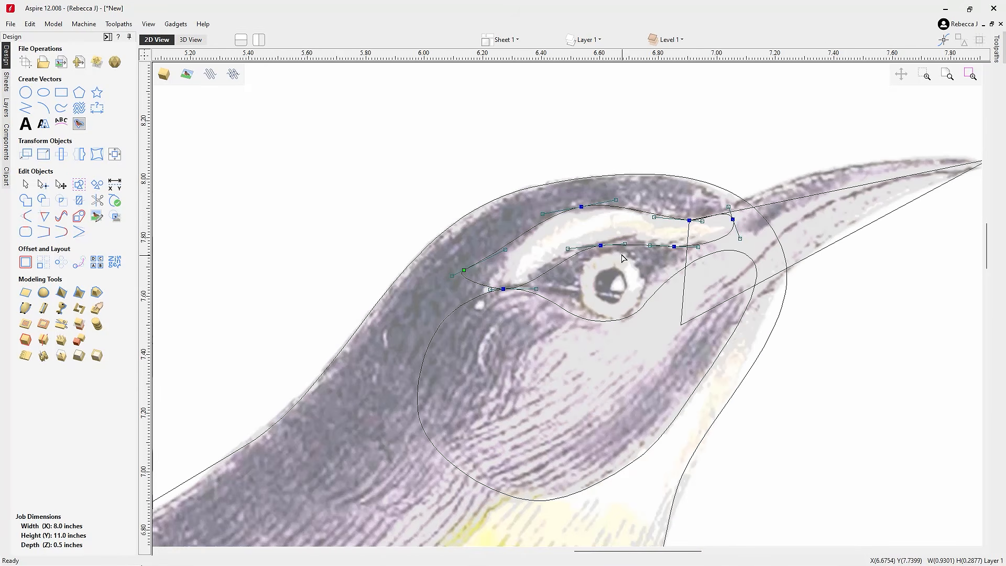
{"action": "left_click_drag", "start_coordinate": [569, 243], "coordinate": [570, 249]}
{"action": "left_click_drag", "start_coordinate": [740, 233], "coordinate": [754, 216]}
{"action": "middle_click_drag", "start_coordinate": [655, 236], "coordinate": [652, 259]}
{"action": "scroll", "coordinate": [521, 314], "scroll_direction": "up", "scroll_amount": 4}
{"action": "left_click_drag", "start_coordinate": [373, 257], "coordinate": [451, 248]}
{"action": "scroll", "coordinate": [444, 343], "scroll_direction": "down", "scroll_amount": 7}
{"action": "left_click_drag", "start_coordinate": [477, 300], "coordinate": [500, 293]}
- Convert the beak outline to Bezier curves and bend its edges to follow the beak
{"action": "left_click", "coordinate": [603, 289]}
{"action": "key", "text": "b"}
{"action": "scroll", "coordinate": [470, 285], "scroll_direction": "up", "scroll_amount": 1}
{"action": "left_click_drag", "start_coordinate": [496, 432], "coordinate": [515, 363]}
{"action": "scroll", "coordinate": [632, 323], "scroll_direction": "down", "scroll_amount": 1}
{"action": "scroll", "coordinate": [483, 334], "scroll_direction": "down", "scroll_amount": 3}
- Convert the thigh and lower leg outlines to Bezier curves and round their ends
{"action": "scroll", "coordinate": [459, 300], "scroll_direction": "up", "scroll_amount": 3}
{"action": "left_click", "coordinate": [459, 299]}
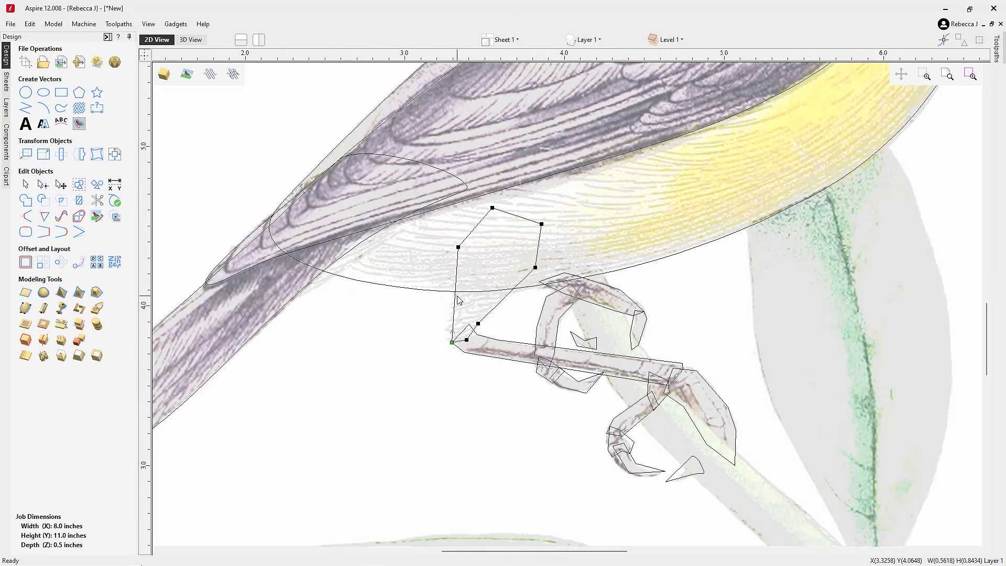
{"action": "key", "text": "b"}
{"action": "left_click", "coordinate": [539, 335]}
{"action": "key", "text": "b"}
{"action": "scroll", "coordinate": [676, 358], "scroll_direction": "up", "scroll_amount": 4}
{"action": "left_click_drag", "start_coordinate": [634, 329], "coordinate": [669, 346]}
{"action": "scroll", "coordinate": [478, 403], "scroll_direction": "down", "scroll_amount": 5}
- Convert the lower foot's front toe, rear toe and rear toe's middle segment to Bezier curves and smooth them
{"action": "left_click", "coordinate": [532, 432]}
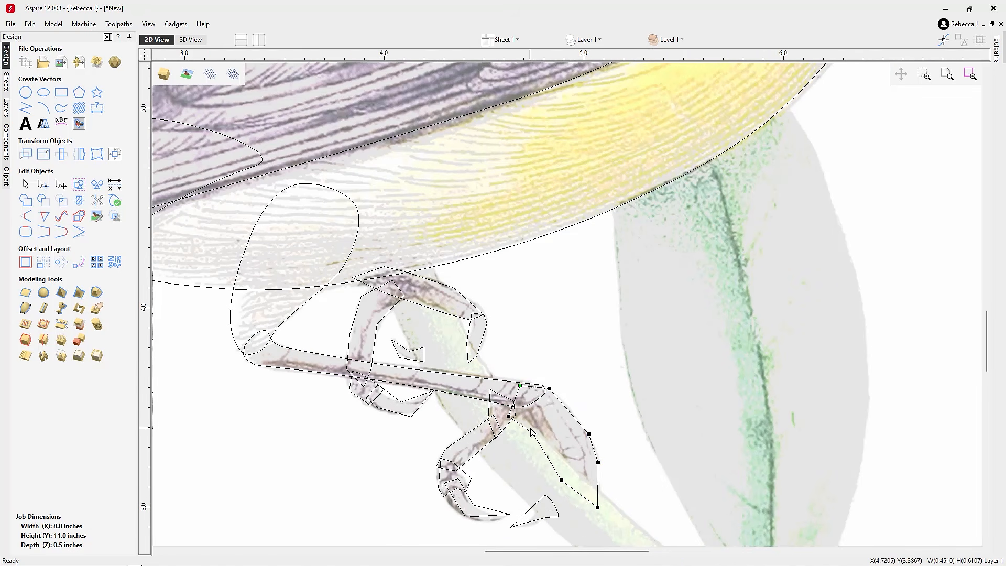
{"action": "key", "text": "b"}
{"action": "left_click", "coordinate": [476, 446]}
{"action": "key", "text": "b"}
{"action": "left_click", "coordinate": [442, 495]}
{"action": "scroll", "coordinate": [442, 495], "scroll_direction": "up", "scroll_amount": 4}
{"action": "left_click_drag", "start_coordinate": [451, 498], "coordinate": [452, 486]}
{"action": "scroll", "coordinate": [453, 419], "scroll_direction": "down", "scroll_amount": 2}
- Convert the lower foot's curved claw and the separate claw tip across the branch to Bezier curves and fit them
{"action": "left_click", "coordinate": [466, 472]}
{"action": "key", "text": "b"}
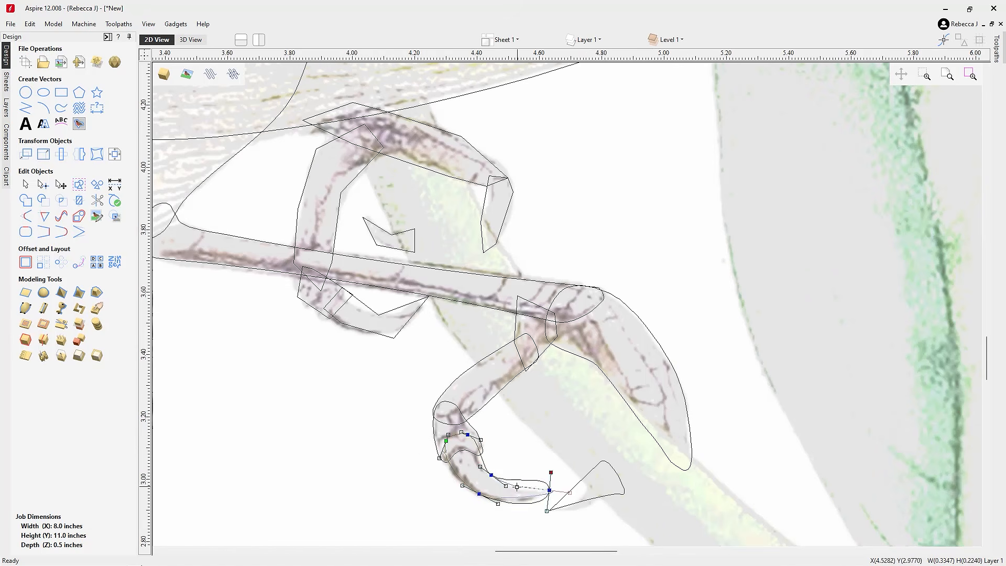
{"action": "scroll", "coordinate": [497, 519], "scroll_direction": "down", "scroll_amount": 2}
{"action": "left_click", "coordinate": [524, 485]}
{"action": "key", "text": "b"}
{"action": "left_click_drag", "start_coordinate": [537, 488], "coordinate": [527, 503]}
{"action": "scroll", "coordinate": [503, 496], "scroll_direction": "up", "scroll_amount": 2}
{"action": "left_click_drag", "start_coordinate": [571, 466], "coordinate": [576, 450]}
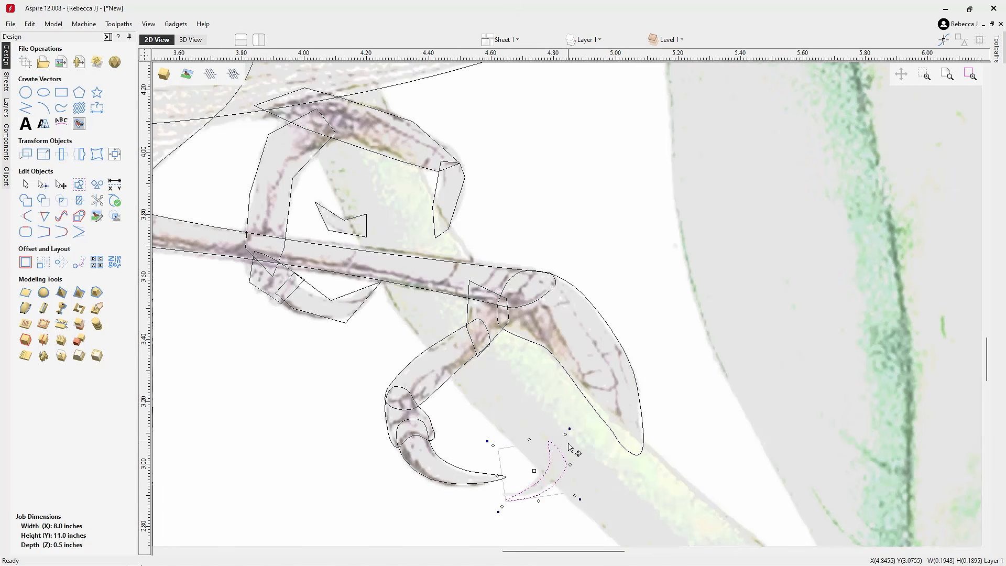
- Round the segment at the base of the lower foot's rear toe with Bezier curves and refine the adjoining toe outlines
{"action": "scroll", "coordinate": [534, 509], "scroll_direction": "down", "scroll_amount": 3}
{"action": "left_click", "coordinate": [519, 400]}
{"action": "key", "text": "b"}
{"action": "scroll", "coordinate": [521, 399], "scroll_direction": "up", "scroll_amount": 3}
{"action": "scroll", "coordinate": [513, 457], "scroll_direction": "up", "scroll_amount": 3}
{"action": "left_click_drag", "start_coordinate": [478, 442], "coordinate": [471, 448]}
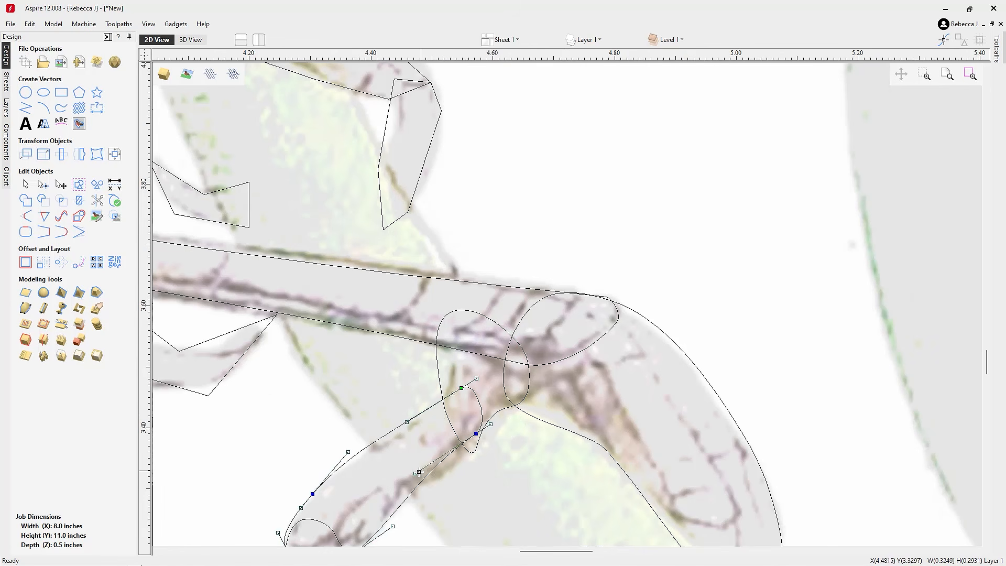
{"action": "scroll", "coordinate": [470, 449], "scroll_direction": "down", "scroll_amount": 3}
{"action": "scroll", "coordinate": [461, 430], "scroll_direction": "up", "scroll_amount": 1}
{"action": "left_click", "coordinate": [482, 443]}
{"action": "scroll", "coordinate": [475, 415], "scroll_direction": "up", "scroll_amount": 1}
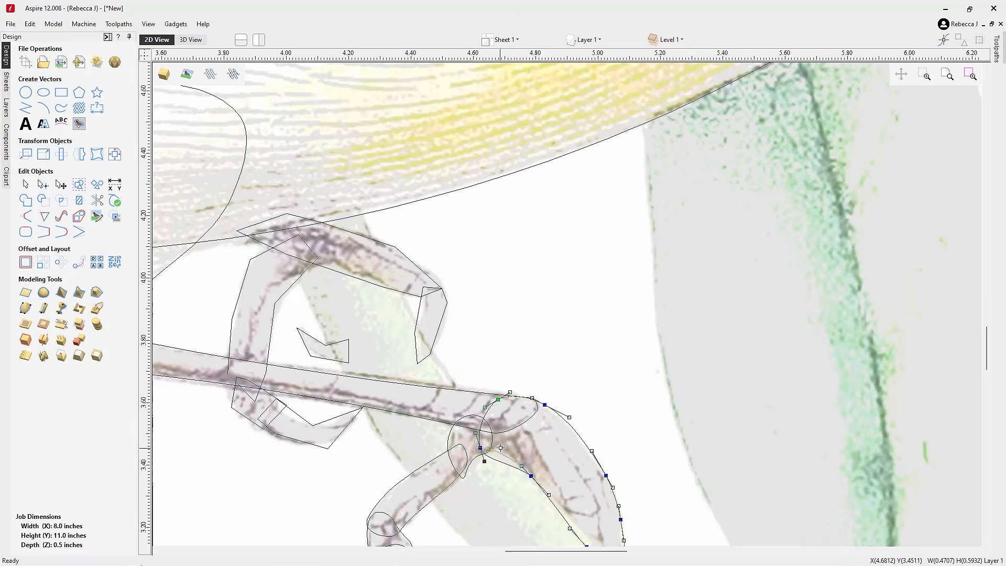
- Convert the upper foot's curved claw beneath the lower leg to Bezier curves and shape it to a point
{"action": "scroll", "coordinate": [603, 419], "scroll_direction": "down", "scroll_amount": 3}
{"action": "left_click", "coordinate": [467, 413]}
{"action": "key", "text": "b"}
{"action": "scroll", "coordinate": [468, 412], "scroll_direction": "up", "scroll_amount": 4}
{"action": "left_click_drag", "start_coordinate": [516, 380], "coordinate": [502, 389]}
{"action": "left_click_drag", "start_coordinate": [396, 387], "coordinate": [406, 423]}
{"action": "key", "text": "d"}
{"action": "left_click_drag", "start_coordinate": [496, 425], "coordinate": [494, 452]}
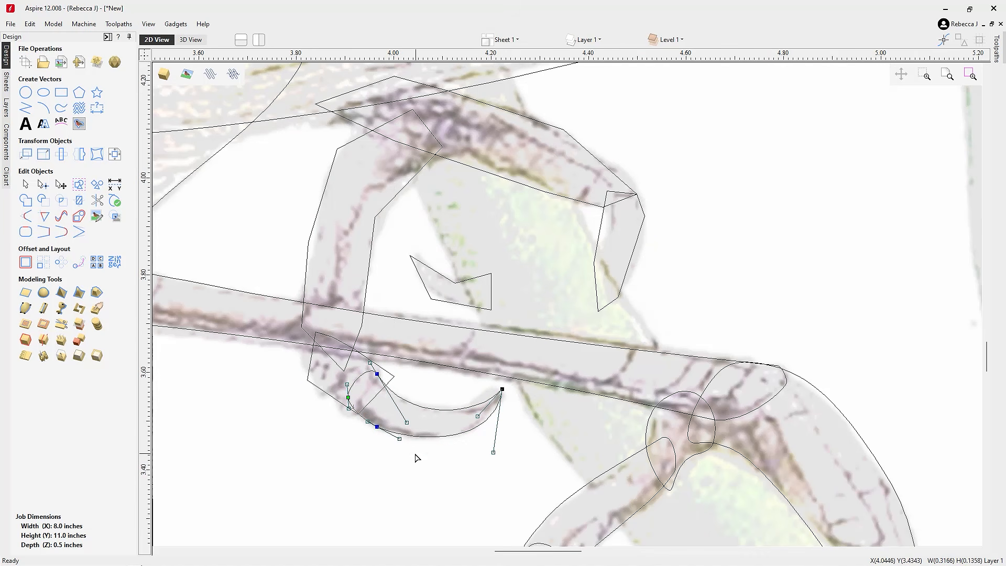
- Convert the upper foot's rear toe and the joint segment below the leg to Bezier curves and round them
{"action": "left_click", "coordinate": [362, 412]}
{"action": "key", "text": "b"}
{"action": "scroll", "coordinate": [366, 413], "scroll_direction": "down", "scroll_amount": 1}
{"action": "scroll", "coordinate": [361, 414], "scroll_direction": "down", "scroll_amount": 1}
{"action": "scroll", "coordinate": [440, 446], "scroll_direction": "down", "scroll_amount": 1}
{"action": "left_click", "coordinate": [375, 397]}
{"action": "key", "text": "b"}
{"action": "scroll", "coordinate": [344, 410], "scroll_direction": "up", "scroll_amount": 2}
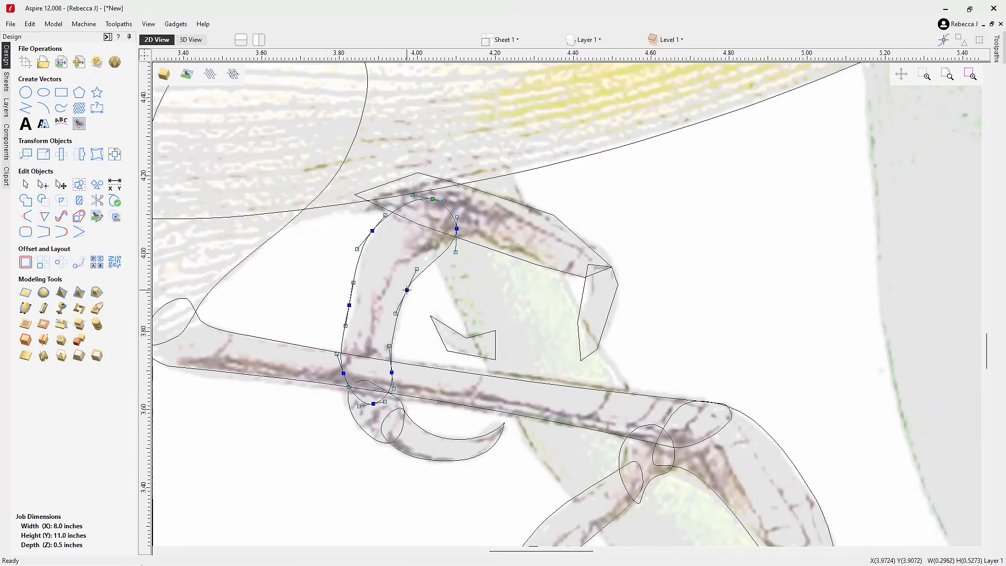
- Convert the upper foot's front toe and its downward end segment to Bezier curves, removing surplus nodes from the end segment
{"action": "scroll", "coordinate": [413, 319], "scroll_direction": "down", "scroll_amount": 2}
{"action": "left_click", "coordinate": [395, 298]}
{"action": "left_click", "coordinate": [424, 261]}
{"action": "key", "text": "b"}
{"action": "left_click", "coordinate": [541, 318]}
{"action": "key", "text": "b"}
{"action": "scroll", "coordinate": [532, 316], "scroll_direction": "up", "scroll_amount": 2}
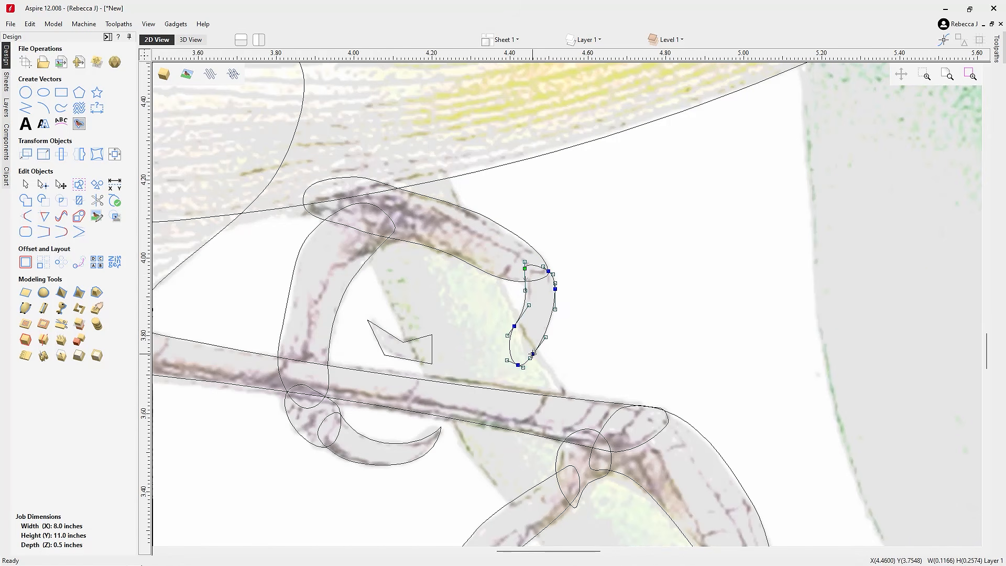
{"action": "key", "text": "d"}
{"action": "key", "text": "d"}
{"action": "scroll", "coordinate": [539, 309], "scroll_direction": "up", "scroll_amount": 2}
{"action": "left_click_drag", "start_coordinate": [498, 257], "coordinate": [511, 285]}
{"action": "scroll", "coordinate": [574, 388], "scroll_direction": "down", "scroll_amount": 4}
- Convert the small claw tip beside the branch to Bezier curves, delete a surplus node and smooth its shape
{"action": "left_click", "coordinate": [467, 366]}
{"action": "key", "text": "b"}
{"action": "scroll", "coordinate": [467, 367], "scroll_direction": "up", "scroll_amount": 3}
{"action": "key", "text": "d"}
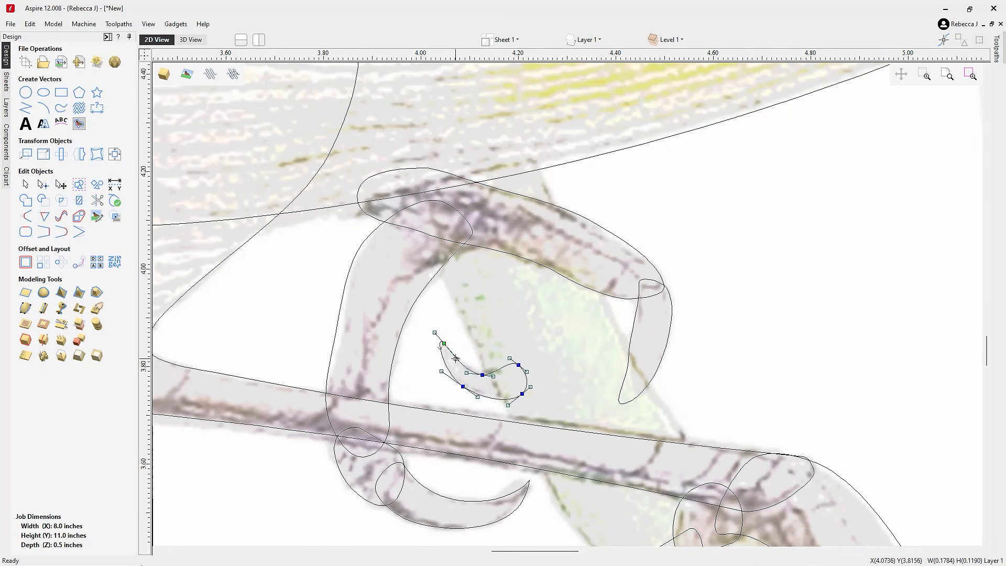
{"action": "left_click", "coordinate": [501, 385]}
{"action": "scroll", "coordinate": [501, 384], "scroll_direction": "down", "scroll_amount": 5}
{"action": "scroll", "coordinate": [617, 321], "scroll_direction": "down", "scroll_amount": 1}
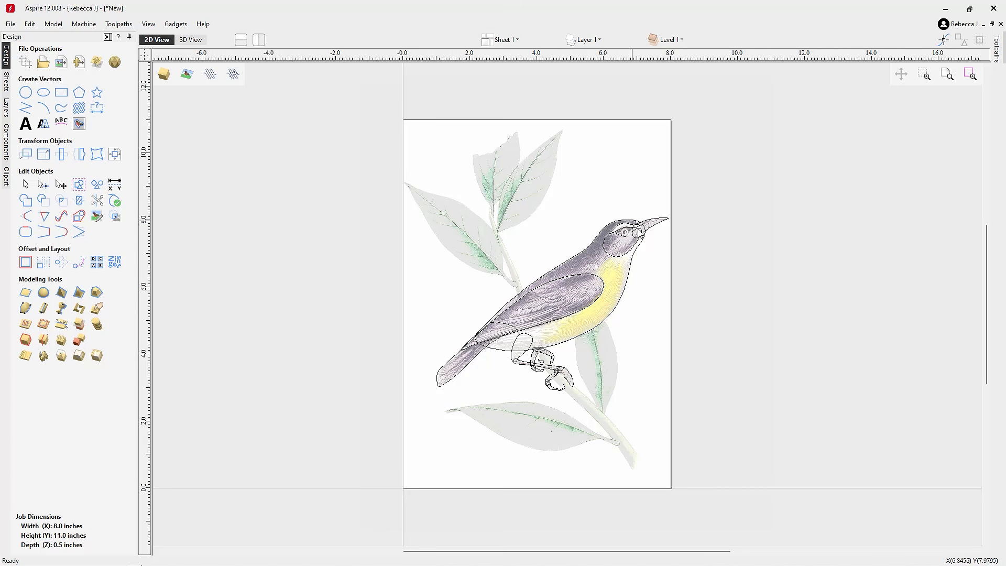
- Draw a circle around the eye's outer ring and a 0.12-inch diameter circle for the pupil
{"action": "scroll", "coordinate": [640, 233], "scroll_direction": "up", "scroll_amount": 5}
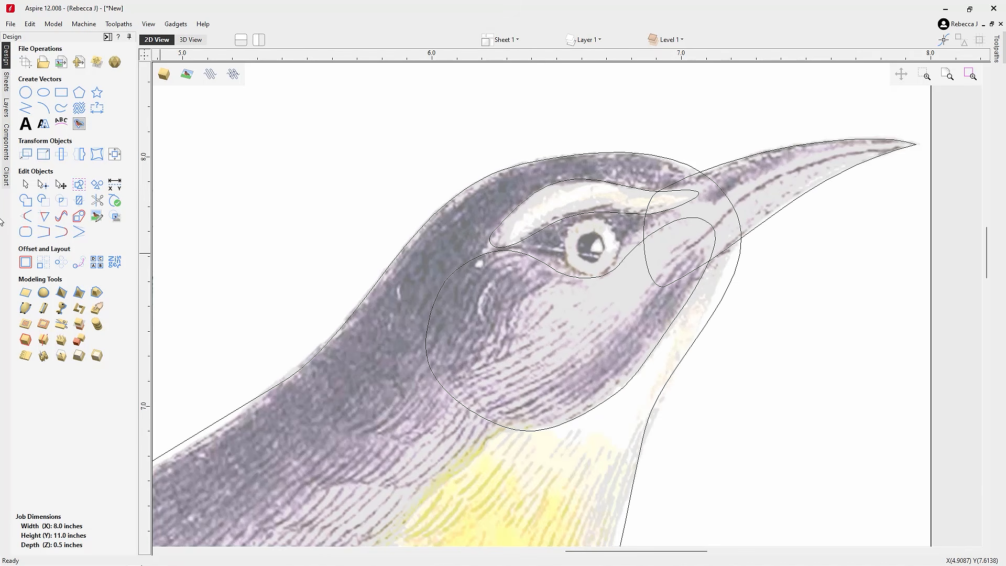
{"action": "left_click", "coordinate": [25, 92]}
{"action": "left_click_drag", "start_coordinate": [591, 247], "coordinate": [610, 269]}
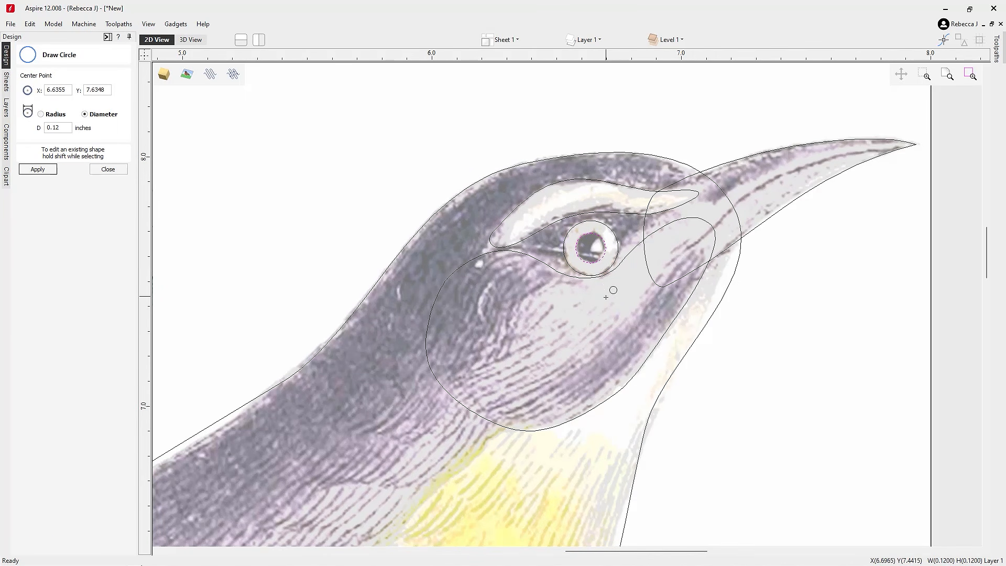
{"action": "left_click", "coordinate": [106, 169]}
{"action": "scroll", "coordinate": [684, 269], "scroll_direction": "down", "scroll_amount": 3}
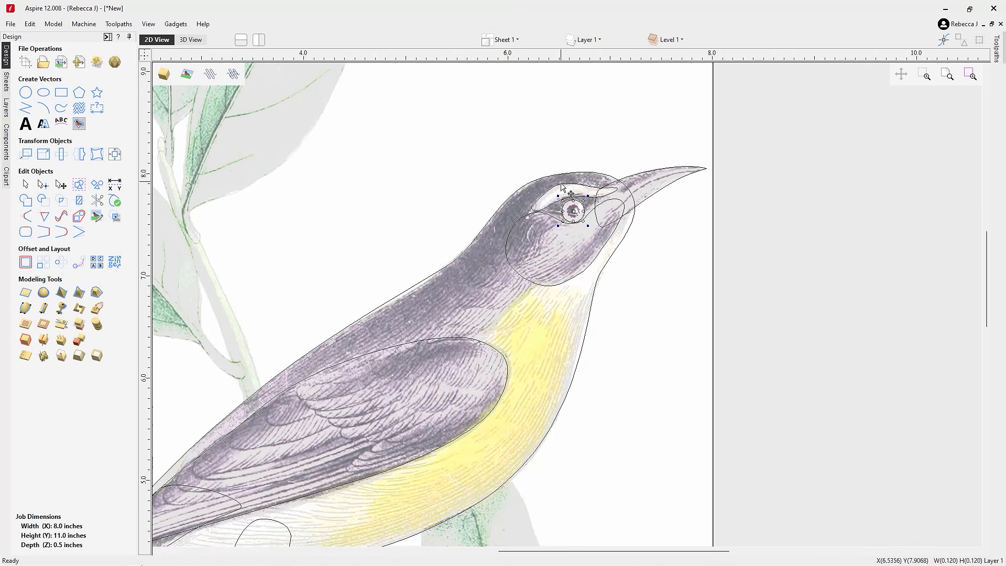
- Set the bird bitmap's fading of non-selected bitmap to 15 %
{"action": "scroll", "coordinate": [671, 152], "scroll_direction": "up", "scroll_amount": 2}
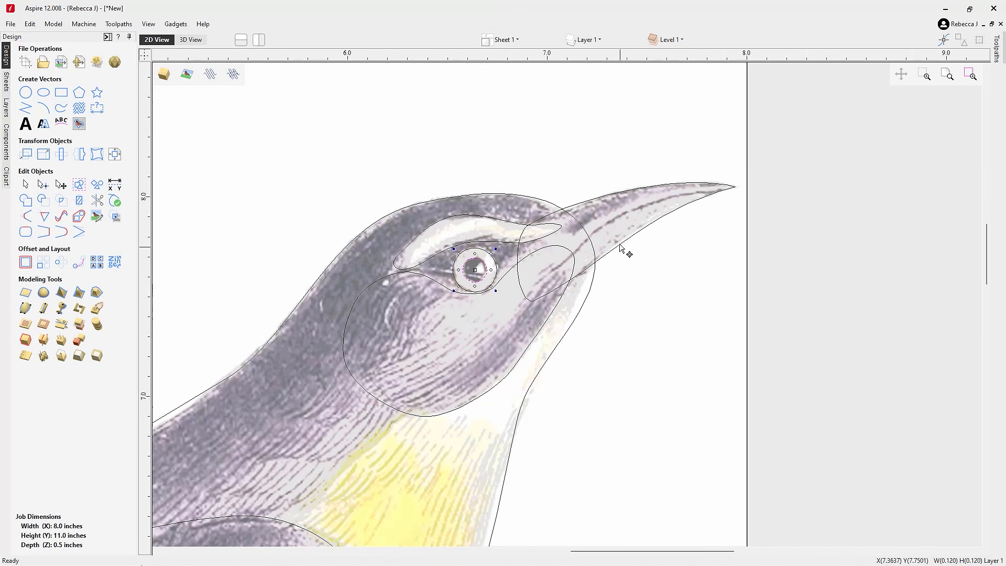
{"action": "scroll", "coordinate": [469, 265], "scroll_direction": "down", "scroll_amount": 3}
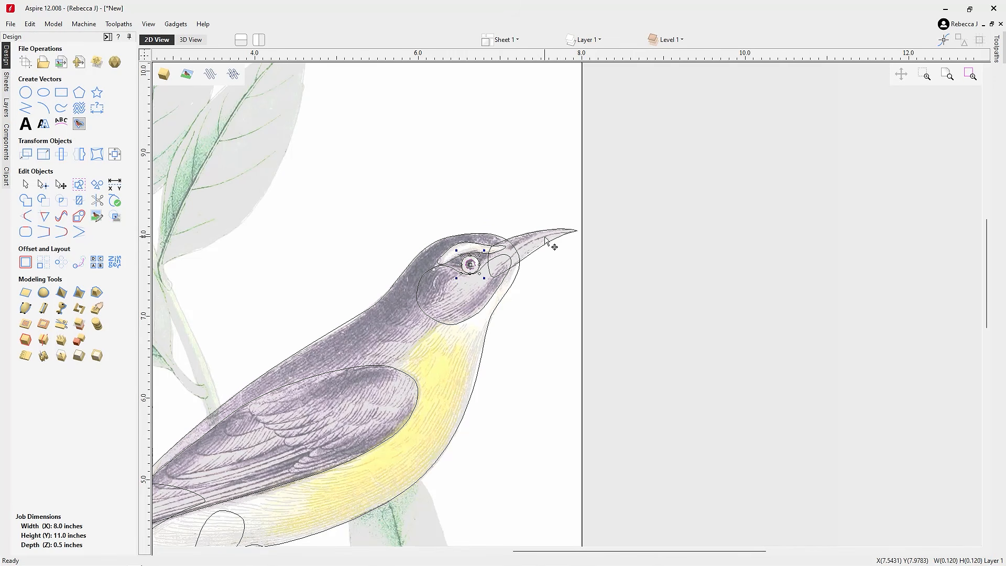
{"action": "left_click", "coordinate": [540, 252]}
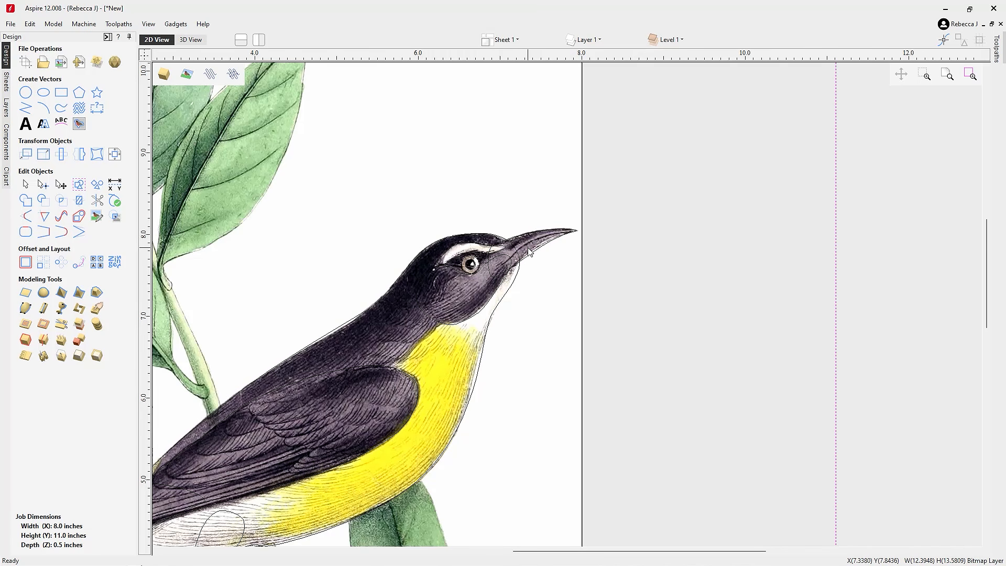
{"action": "right_click", "coordinate": [529, 252]}
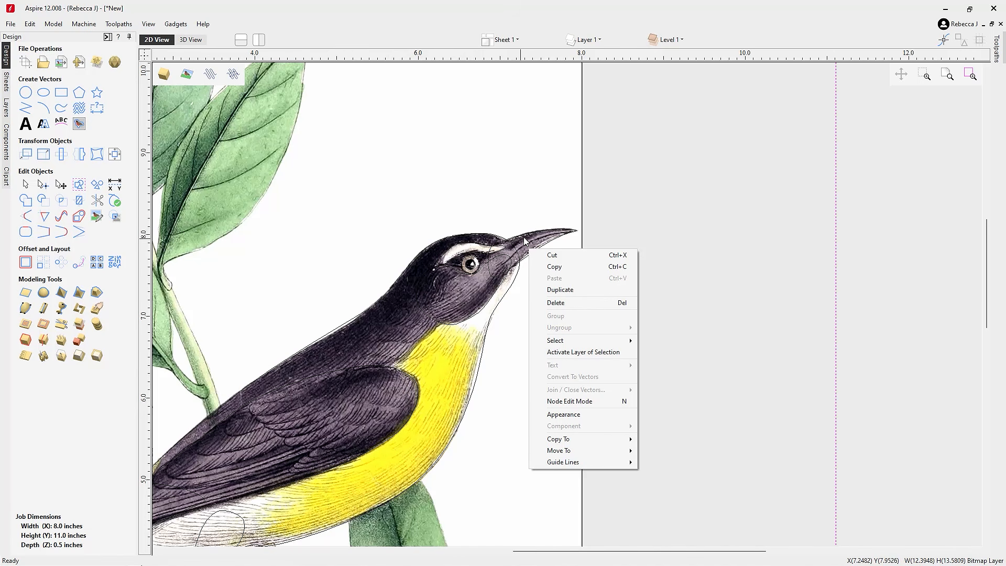
{"action": "left_click", "coordinate": [574, 414]}
{"action": "left_click_drag", "start_coordinate": [490, 286], "coordinate": [456, 286]}
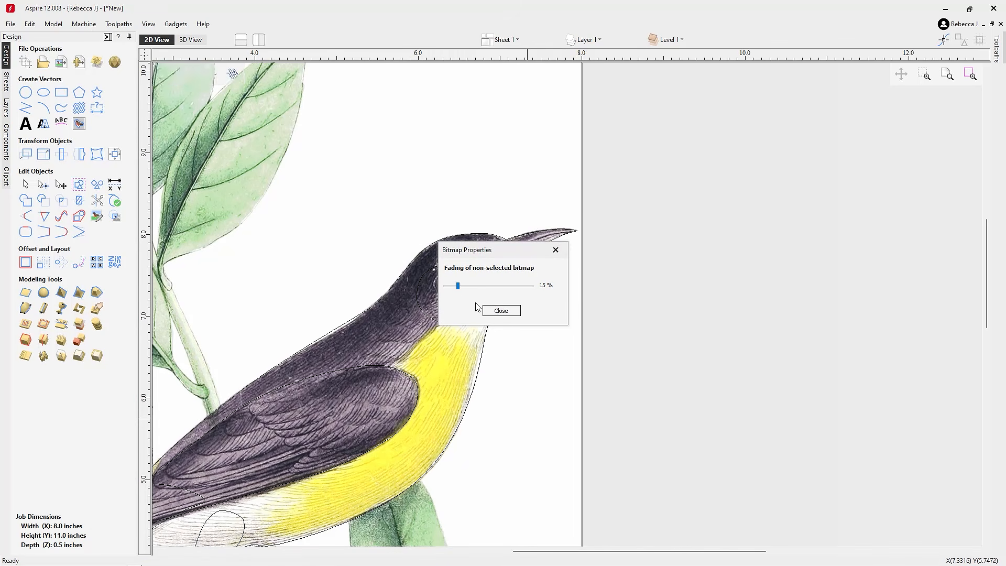
{"action": "left_click", "coordinate": [502, 311]}
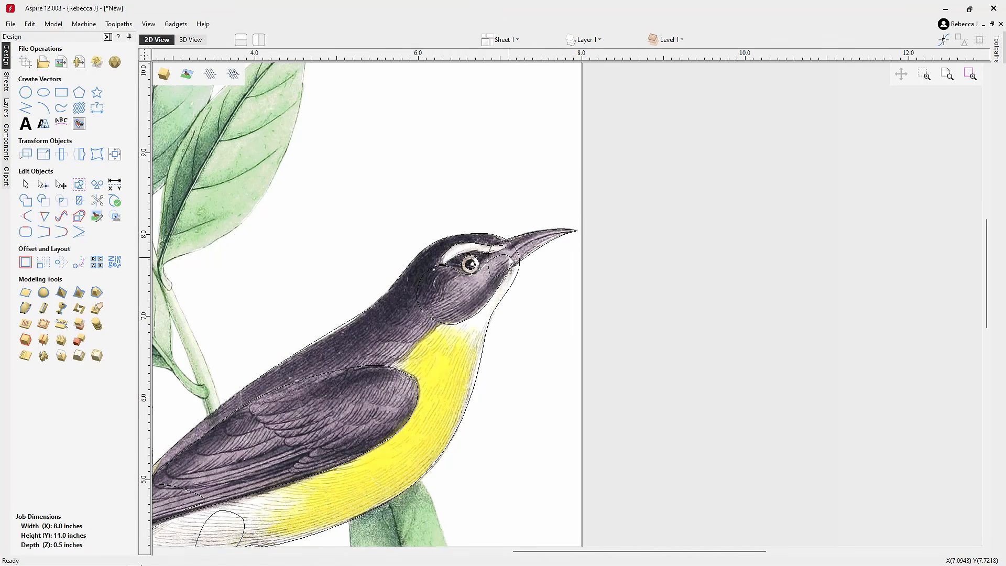
- Edit the beak vector's nodes and adjust the curve handles where its base overlaps the face
{"action": "left_click", "coordinate": [535, 253]}
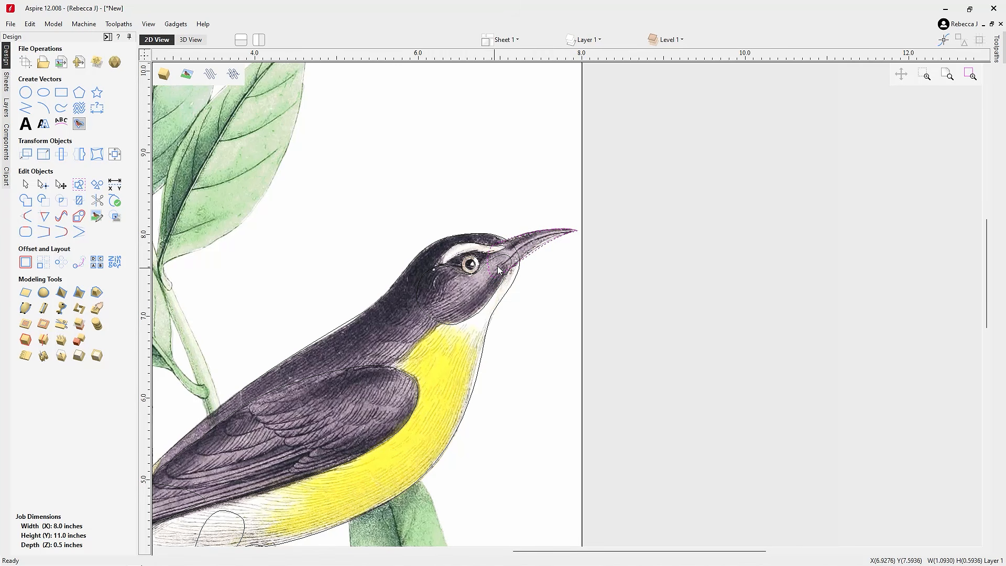
{"action": "right_click", "coordinate": [536, 251]}
{"action": "left_click", "coordinate": [538, 268]}
{"action": "right_click", "coordinate": [531, 247]}
{"action": "left_click", "coordinate": [559, 277]}
{"action": "key", "text": "n"}
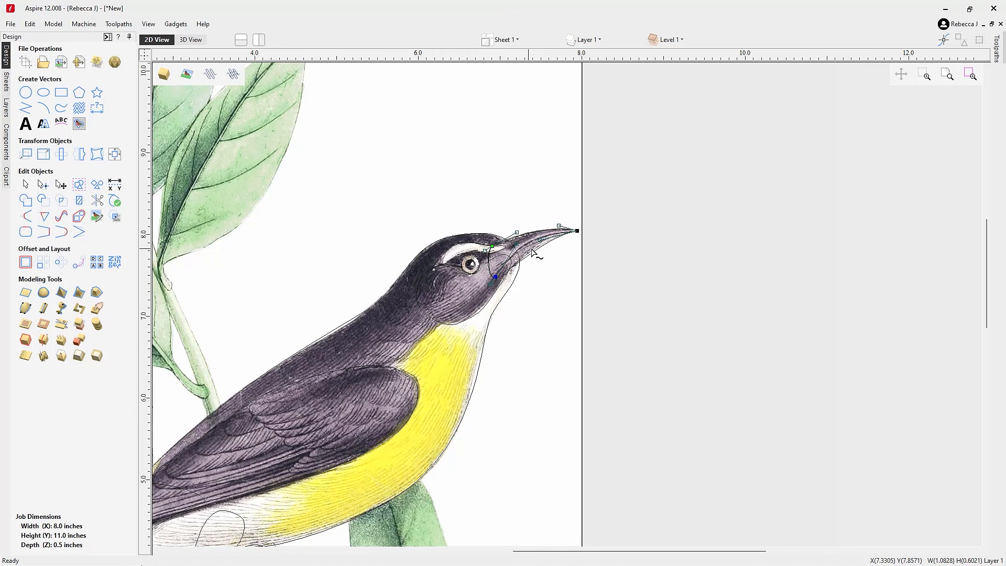
{"action": "scroll", "coordinate": [542, 239], "scroll_direction": "up", "scroll_amount": 2}
{"action": "scroll", "coordinate": [543, 240], "scroll_direction": "up", "scroll_amount": 1}
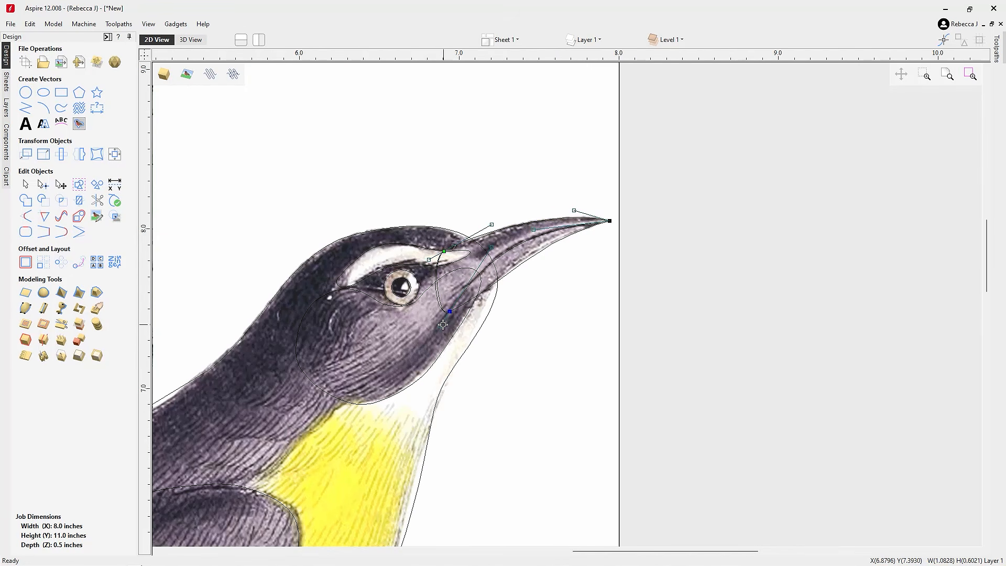
{"action": "left_click_drag", "start_coordinate": [443, 325], "coordinate": [444, 318]}
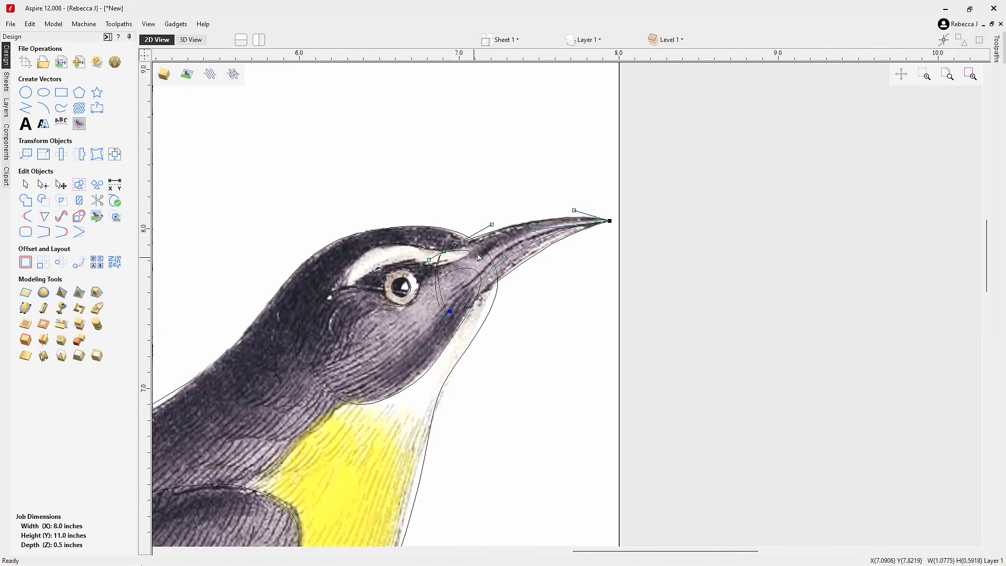
{"action": "left_click_drag", "start_coordinate": [504, 256], "coordinate": [492, 249]}
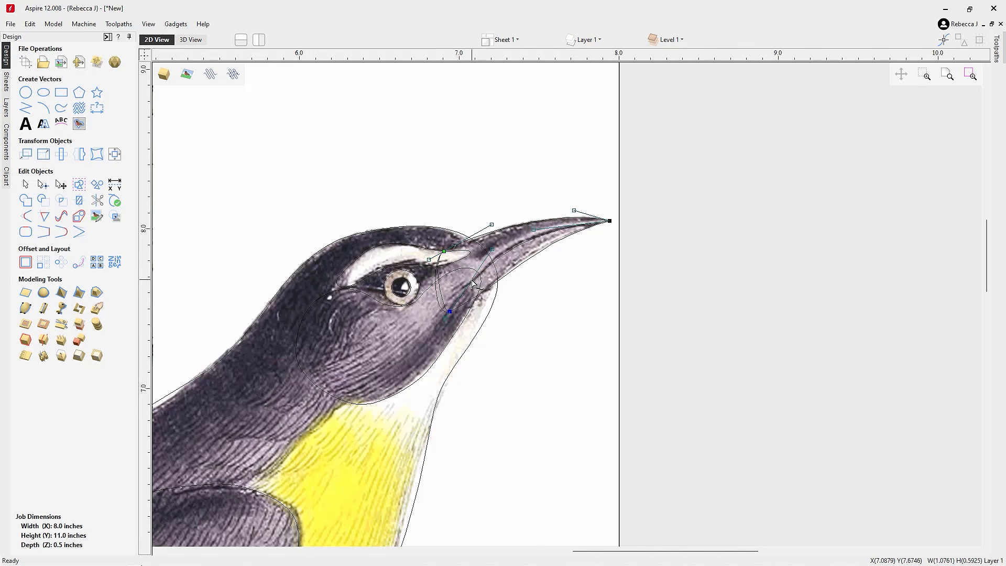
{"action": "scroll", "coordinate": [590, 251], "scroll_direction": "down", "scroll_amount": 5}
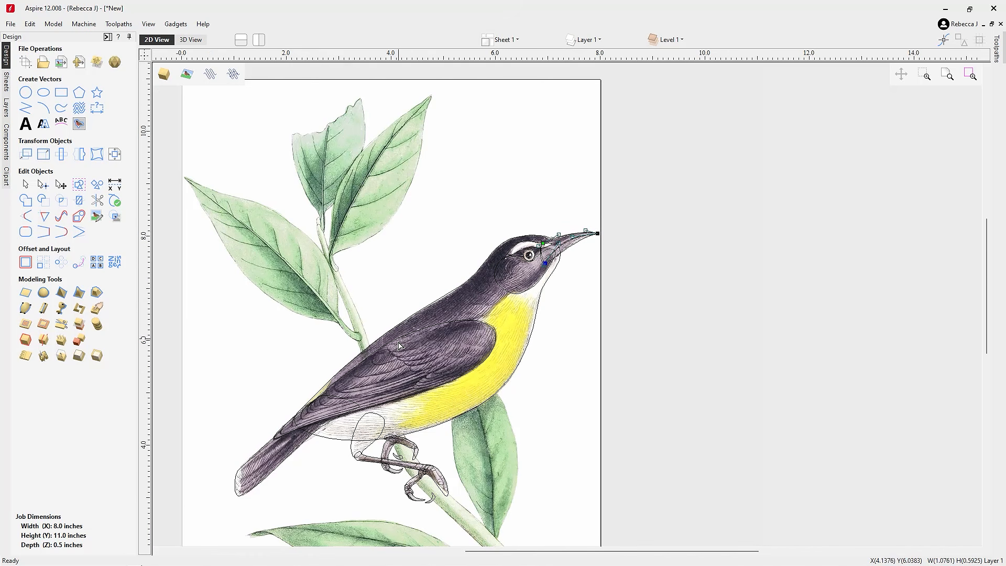
- Leave node editing on the wing outline and paste a copy of it in place
{"action": "right_click", "coordinate": [424, 336]}
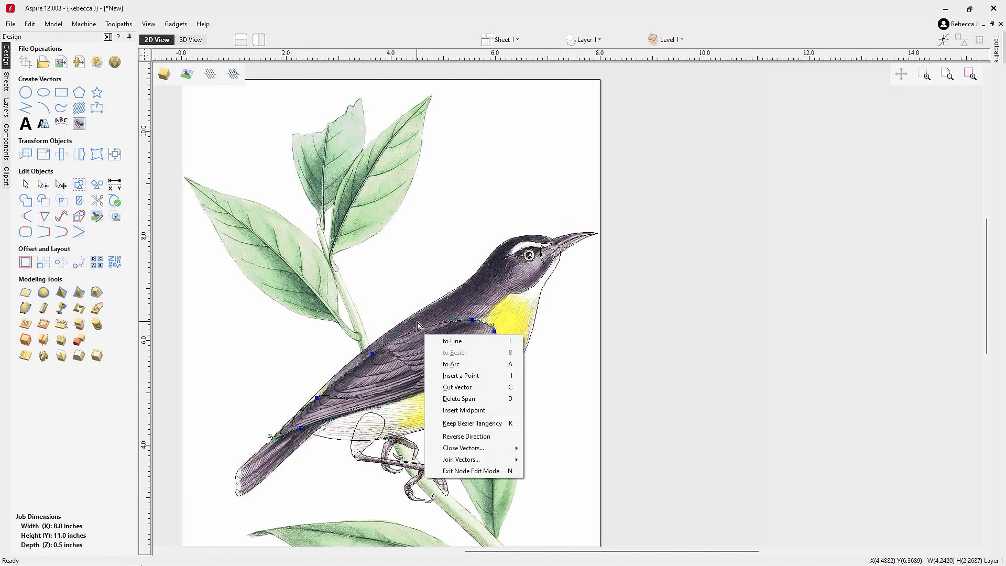
{"action": "left_click", "coordinate": [417, 321]}
{"action": "left_click", "coordinate": [429, 325]}
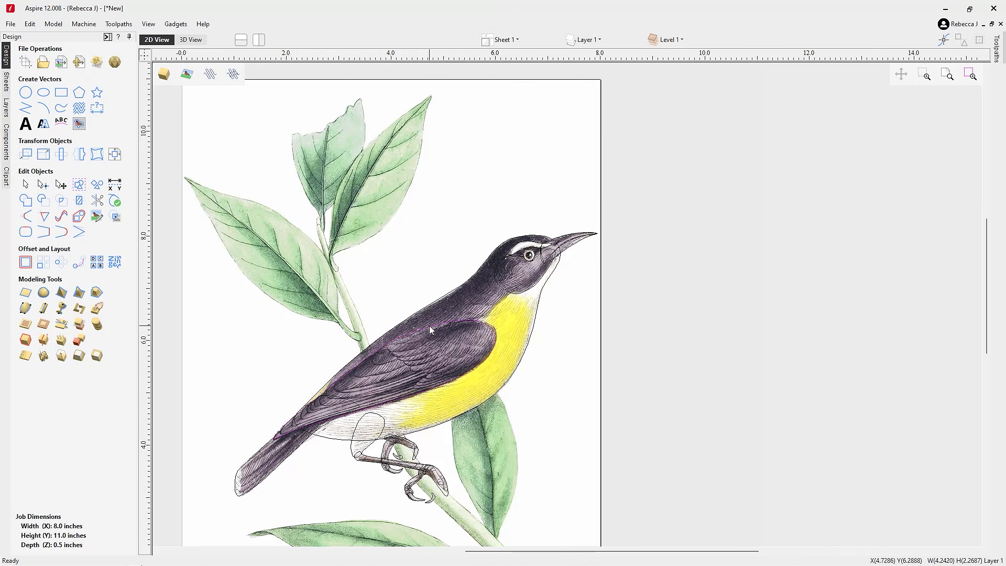
{"action": "right_click", "coordinate": [412, 332]}
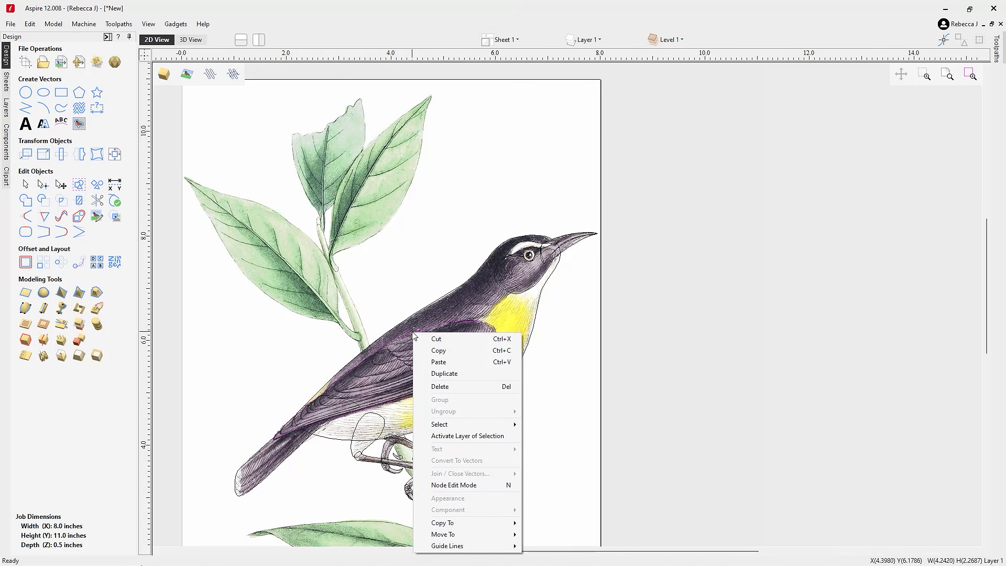
{"action": "left_click", "coordinate": [435, 350]}
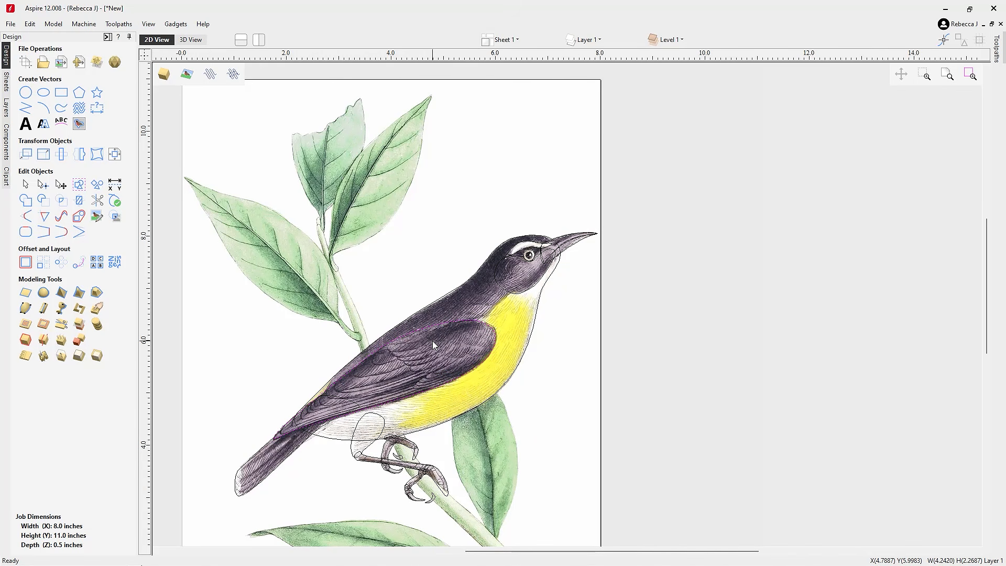
{"action": "key", "text": "ctrl+v"}
- Delete the copied wing outline's nodes at the tail end, keeping only the rounded shoulder portion
{"action": "key", "text": "n"}
{"action": "left_click_drag", "start_coordinate": [255, 384], "coordinate": [349, 458]}
{"action": "key", "text": "Delete"}
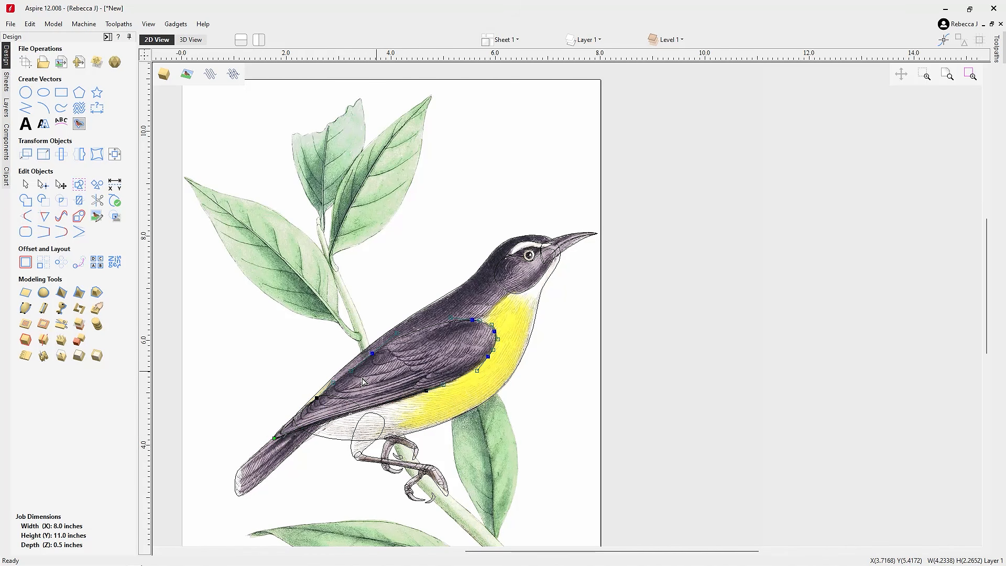
{"action": "key", "text": "d"}
{"action": "key", "text": "d"}
{"action": "left_click", "coordinate": [437, 352]}
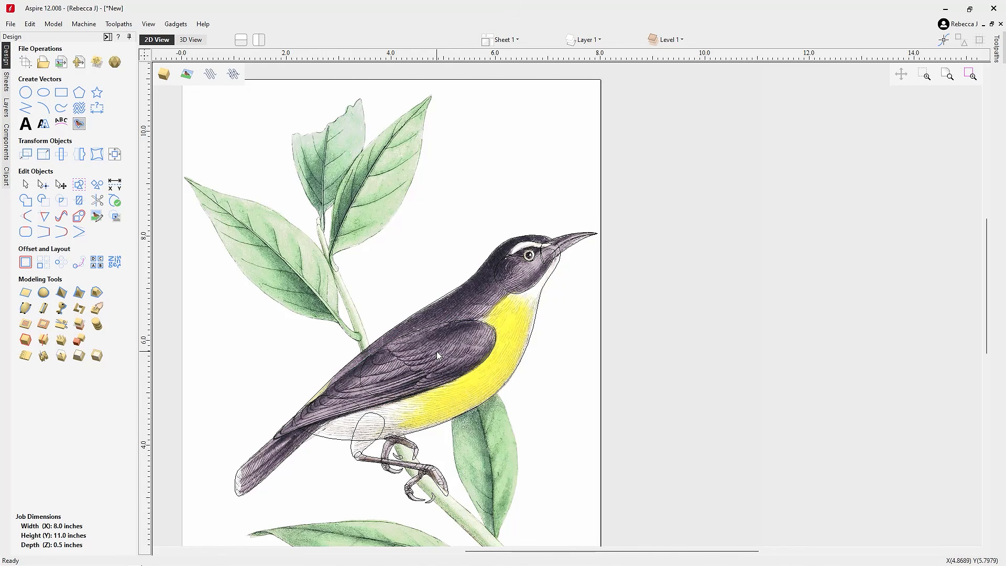
- Set the bird bitmap's fading of non-selected bitmap to 52 %
{"action": "right_click", "coordinate": [437, 353]}
{"action": "left_click", "coordinate": [473, 299]}
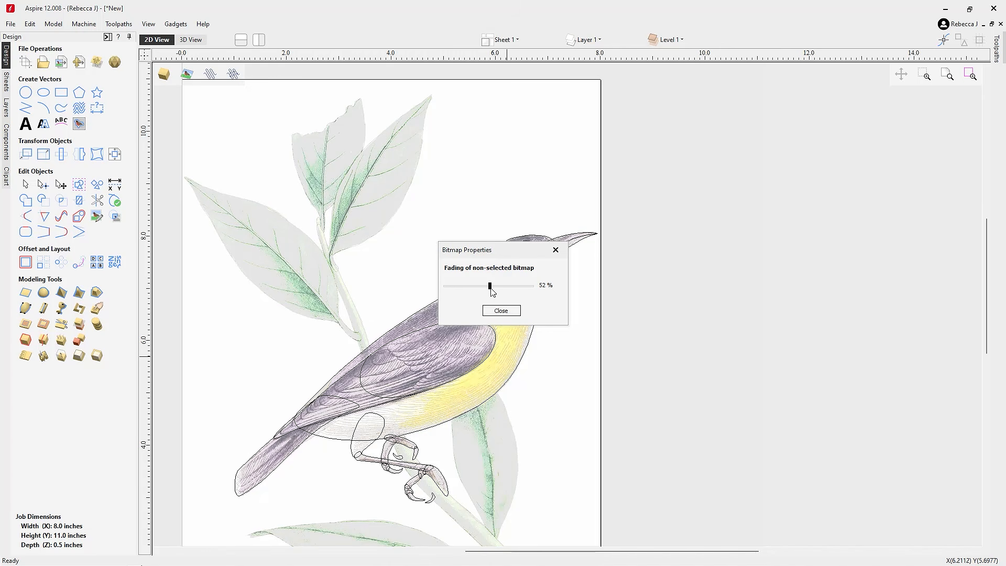
{"action": "left_click", "coordinate": [493, 310]}
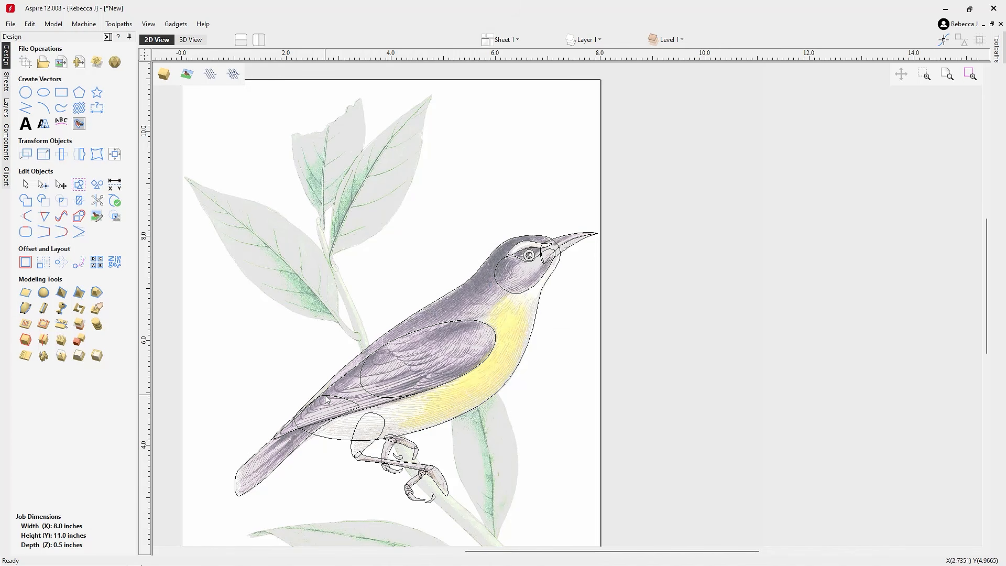
- Insert extra nodes on the rear edge of the upper wing vector and roughly shape it along the feather line
{"action": "left_click", "coordinate": [366, 392]}
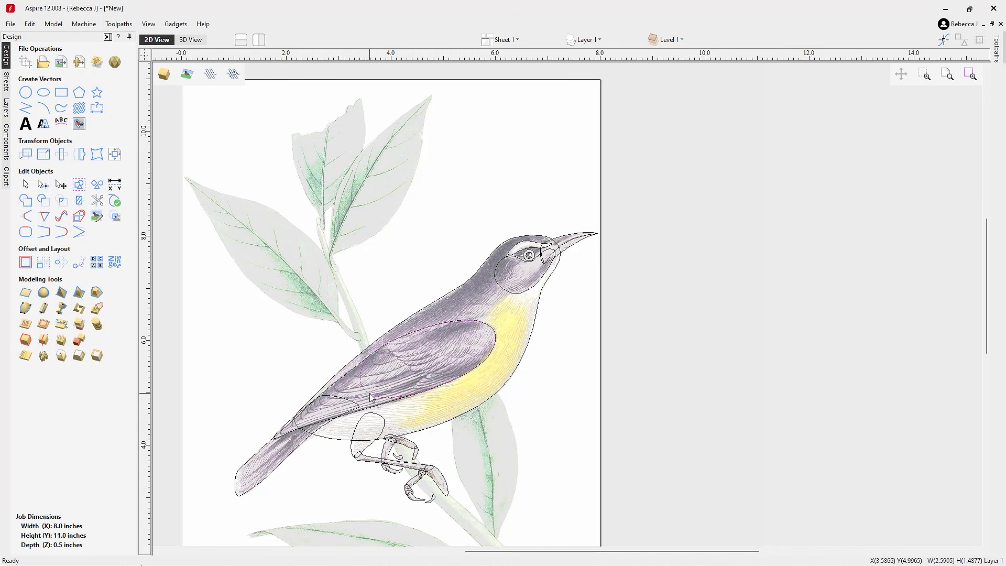
{"action": "double_click", "coordinate": [371, 397]}
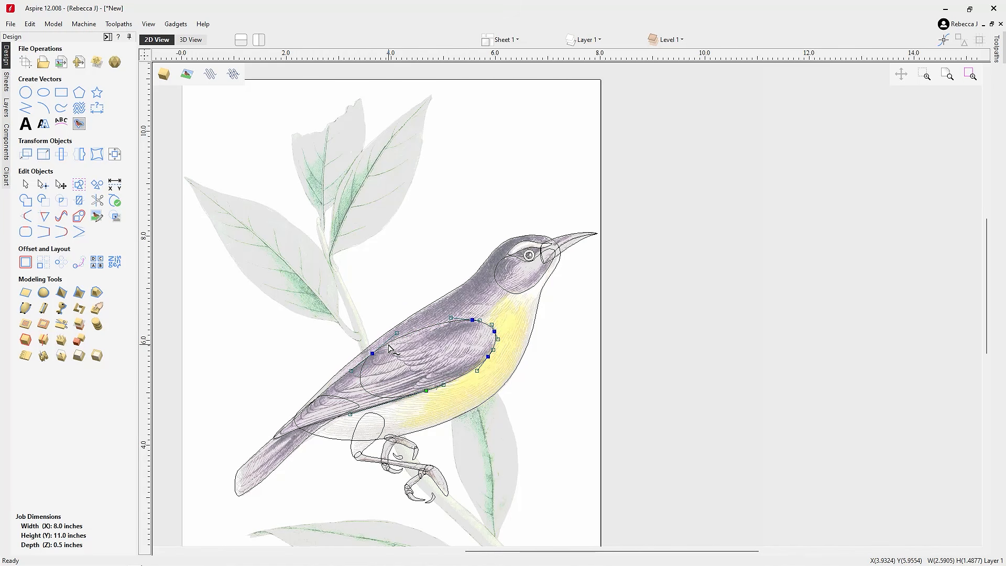
{"action": "key", "text": "p"}
{"action": "left_click_drag", "start_coordinate": [372, 353], "coordinate": [391, 360]}
{"action": "key", "text": "p"}
{"action": "left_click_drag", "start_coordinate": [388, 398], "coordinate": [456, 340]}
{"action": "scroll", "coordinate": [417, 386], "scroll_direction": "up", "scroll_amount": 3}
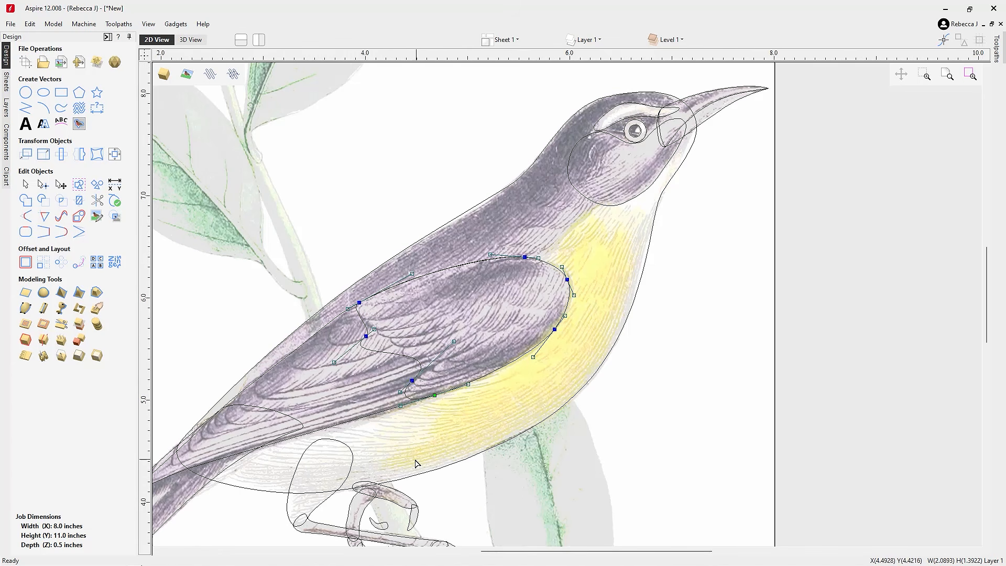
{"action": "left_click_drag", "start_coordinate": [413, 380], "coordinate": [419, 371]}
{"action": "left_click_drag", "start_coordinate": [461, 332], "coordinate": [449, 350]}
{"action": "left_click_drag", "start_coordinate": [334, 362], "coordinate": [379, 336]}
{"action": "key", "text": "p"}
{"action": "left_click_drag", "start_coordinate": [450, 350], "coordinate": [405, 349]}
- Refine the nodes and curve handles where the upper wing vector's rear edge follows the feather tips
{"action": "scroll", "coordinate": [390, 350], "scroll_direction": "up", "scroll_amount": 4}
{"action": "left_click_drag", "start_coordinate": [428, 424], "coordinate": [445, 440]}
{"action": "scroll", "coordinate": [367, 341], "scroll_direction": "down", "scroll_amount": 2}
{"action": "scroll", "coordinate": [422, 380], "scroll_direction": "up", "scroll_amount": 3}
{"action": "left_click_drag", "start_coordinate": [429, 381], "coordinate": [434, 392]}
{"action": "scroll", "coordinate": [362, 348], "scroll_direction": "down", "scroll_amount": 3}
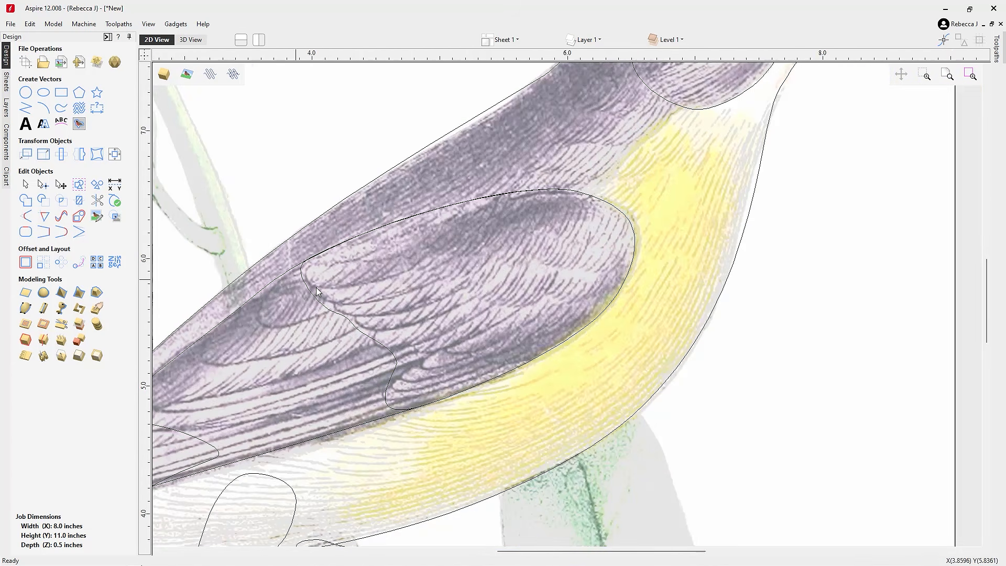
{"action": "scroll", "coordinate": [343, 313], "scroll_direction": "up", "scroll_amount": 1}
{"action": "right_click", "coordinate": [342, 313]}
{"action": "left_click_drag", "start_coordinate": [329, 308], "coordinate": [340, 310]}
{"action": "left_click_drag", "start_coordinate": [402, 366], "coordinate": [404, 360]}
{"action": "scroll", "coordinate": [349, 354], "scroll_direction": "down", "scroll_amount": 4}
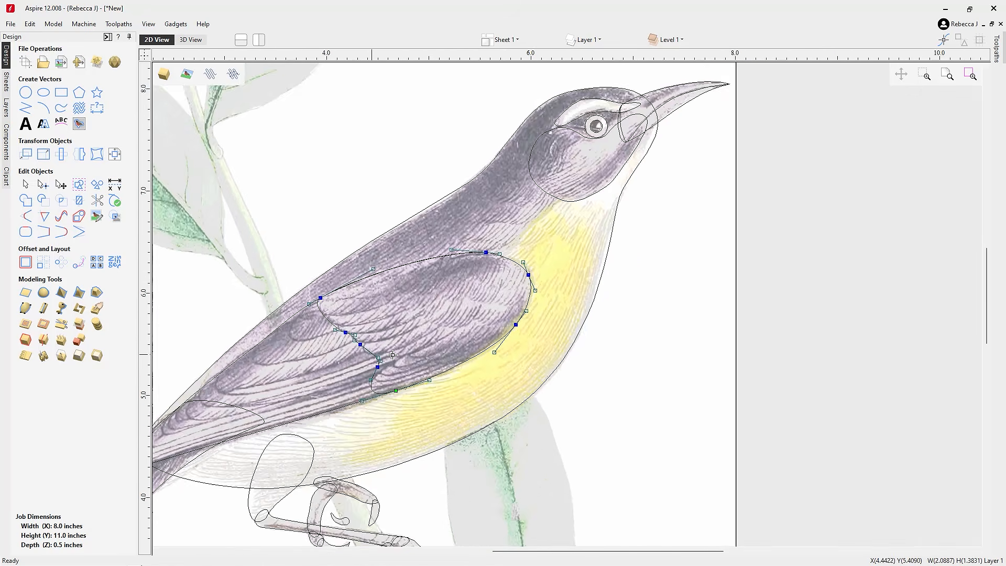
{"action": "left_click", "coordinate": [673, 344]}
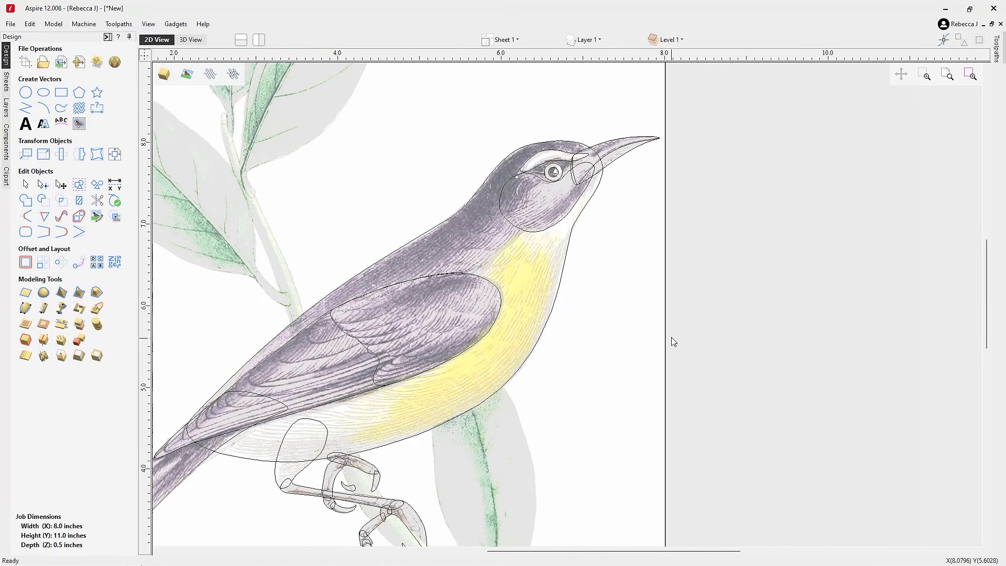
- Adjust the middle node on the upper wing vector's rear edge to fit the feather contour, and deselect the vector
{"action": "left_click", "coordinate": [376, 361]}
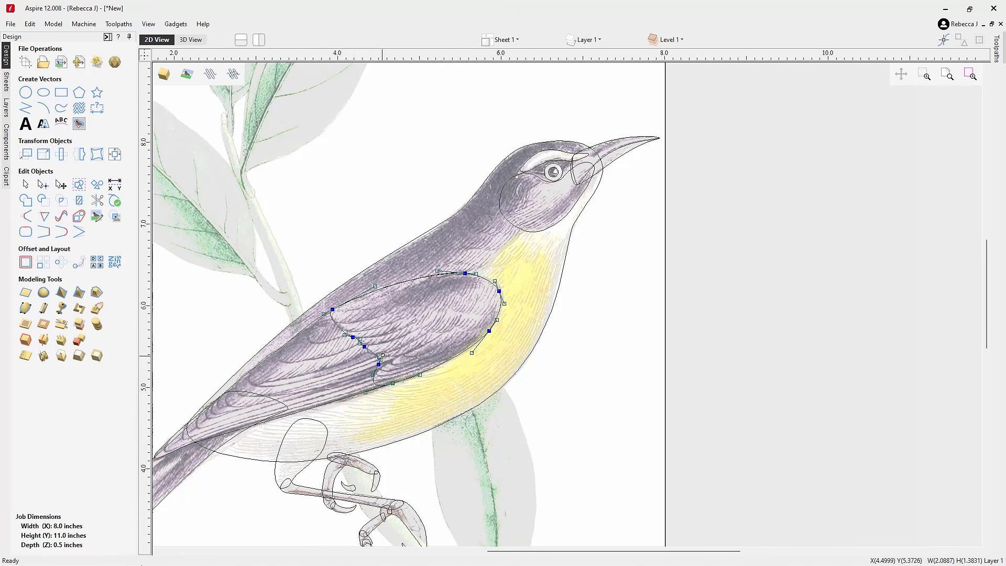
{"action": "scroll", "coordinate": [370, 379], "scroll_direction": "up", "scroll_amount": 4}
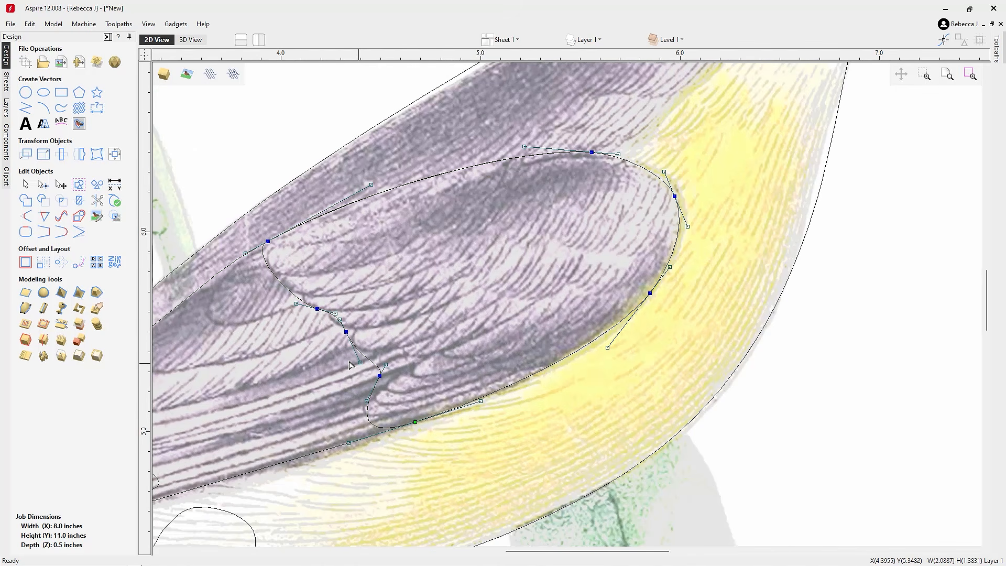
{"action": "left_click_drag", "start_coordinate": [347, 332], "coordinate": [359, 360]}
{"action": "scroll", "coordinate": [358, 360], "scroll_direction": "down", "scroll_amount": 2}
{"action": "scroll", "coordinate": [350, 338], "scroll_direction": "down", "scroll_amount": 2}
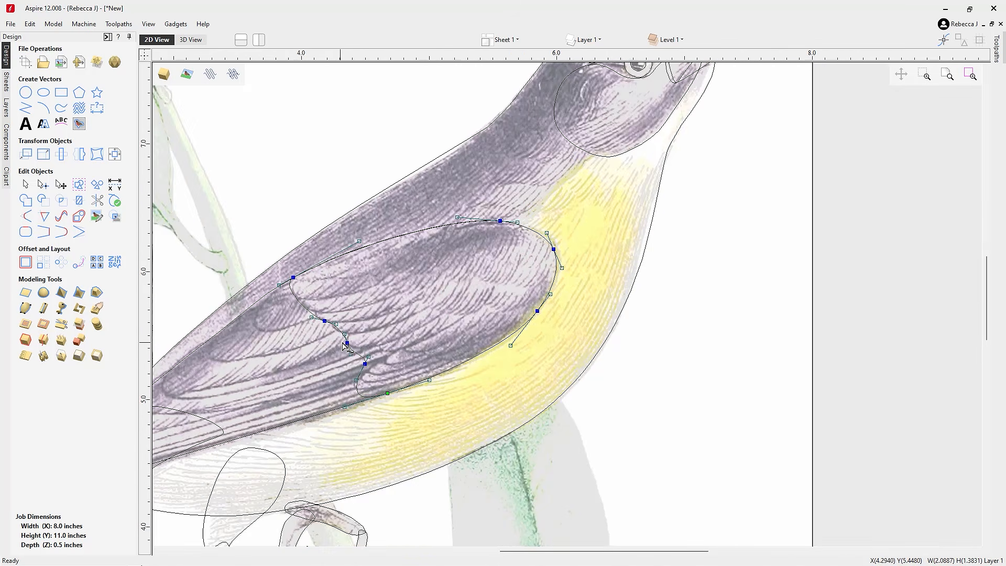
{"action": "scroll", "coordinate": [353, 336], "scroll_direction": "down", "scroll_amount": 2}
{"action": "scroll", "coordinate": [351, 336], "scroll_direction": "down", "scroll_amount": 2}
{"action": "left_click", "coordinate": [543, 332]}
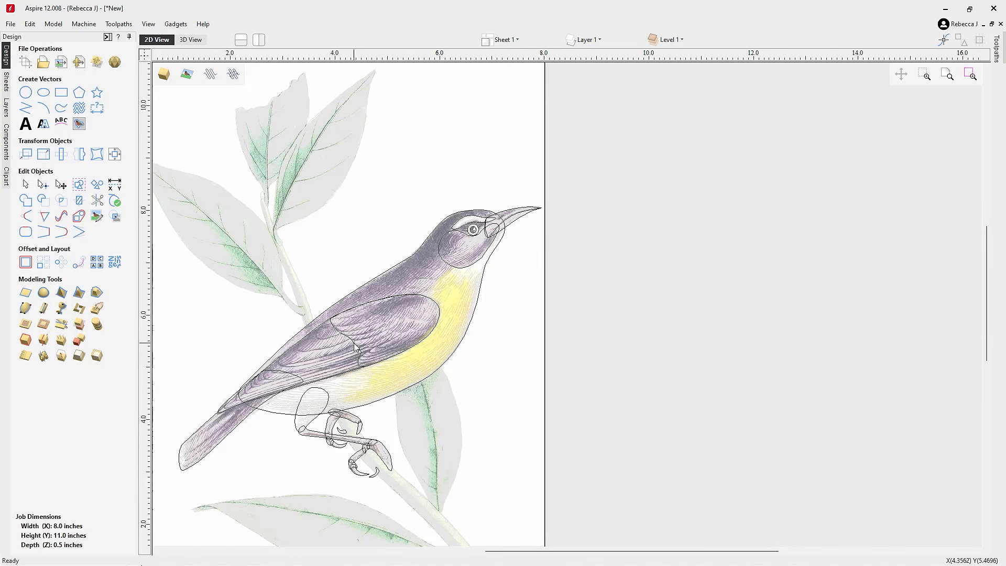
- Set the bird bitmap's fading of non-selected bitmap to 1 %
{"action": "scroll", "coordinate": [380, 332], "scroll_direction": "down", "scroll_amount": 2}
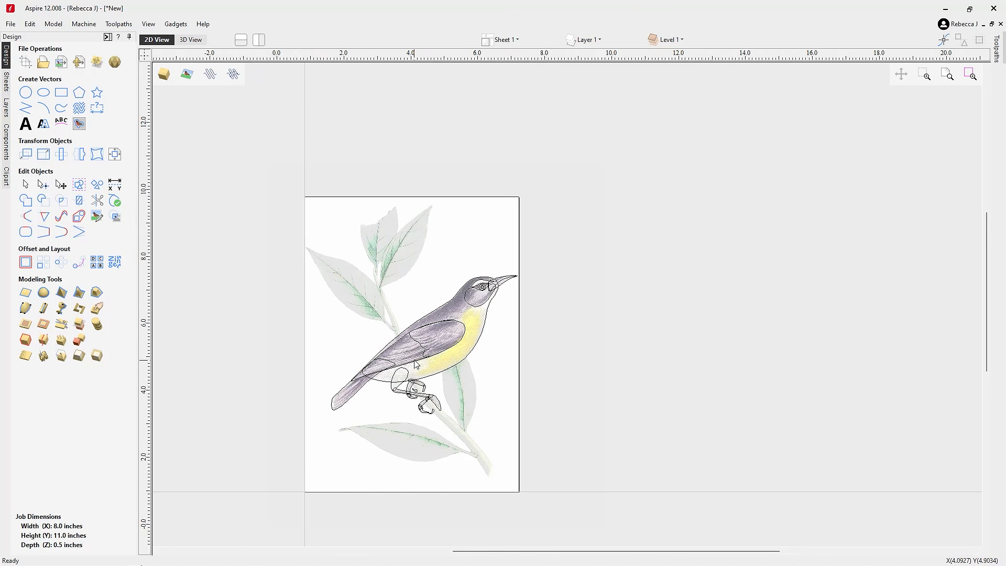
{"action": "scroll", "coordinate": [398, 346], "scroll_direction": "up", "scroll_amount": 2}
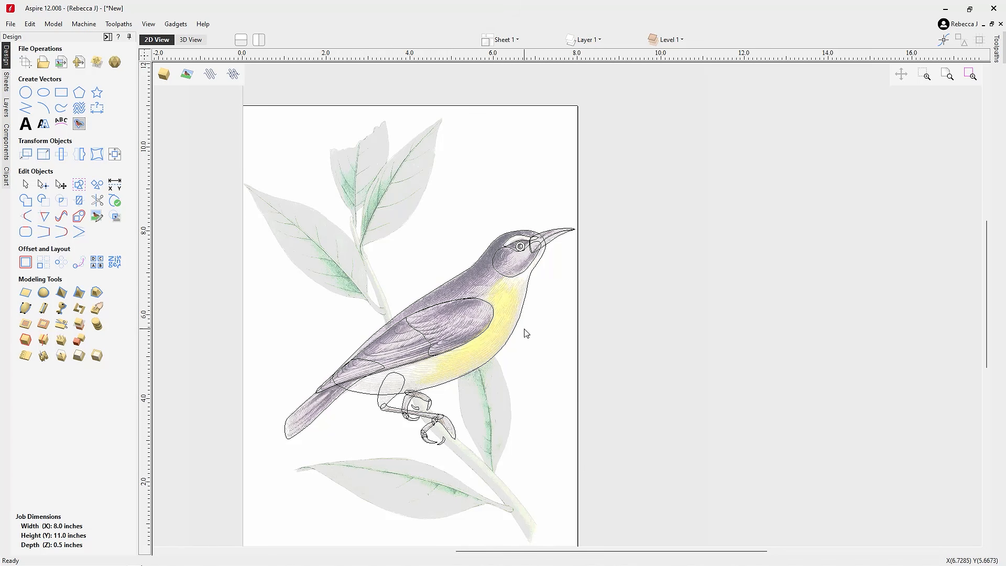
{"action": "scroll", "coordinate": [527, 334], "scroll_direction": "down", "scroll_amount": 1}
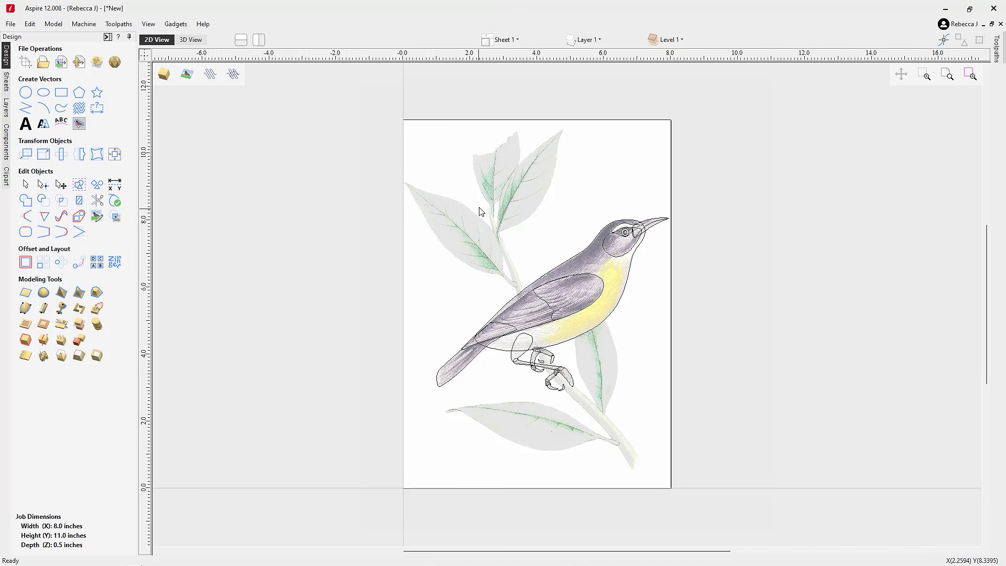
{"action": "right_click", "coordinate": [607, 419]}
{"action": "left_click", "coordinate": [648, 365]}
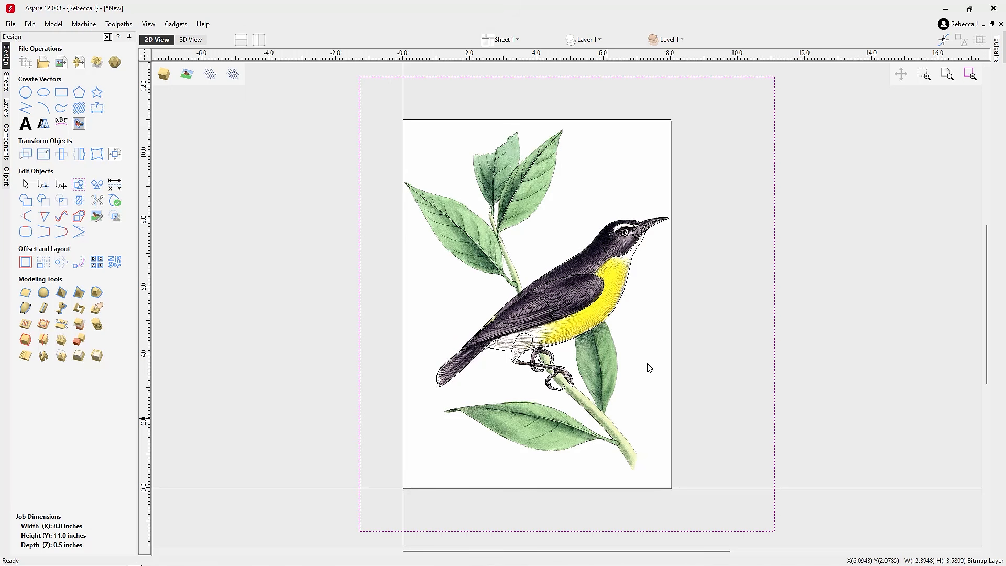
{"action": "left_click_drag", "start_coordinate": [490, 287], "coordinate": [446, 286]}
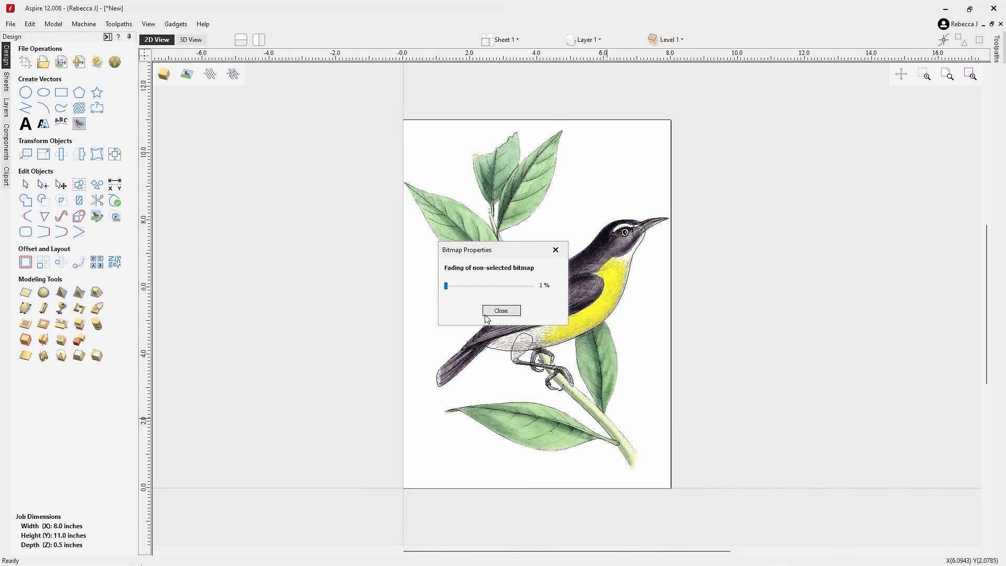
{"action": "left_click", "coordinate": [501, 311]}
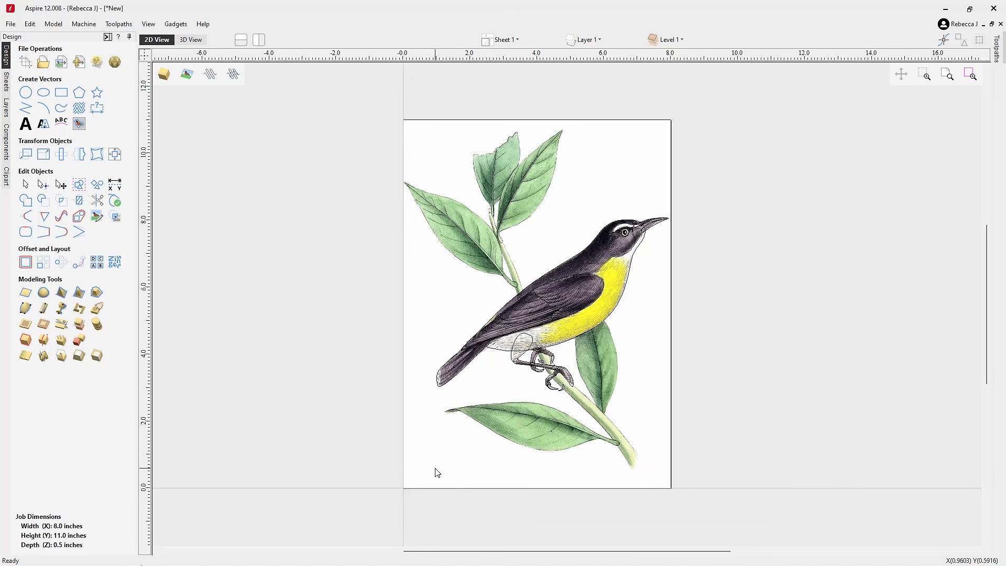
- Roughly trace the branch, the lower leaves and the large leaf behind the bird's back with straight polylines
{"action": "key", "text": "l"}
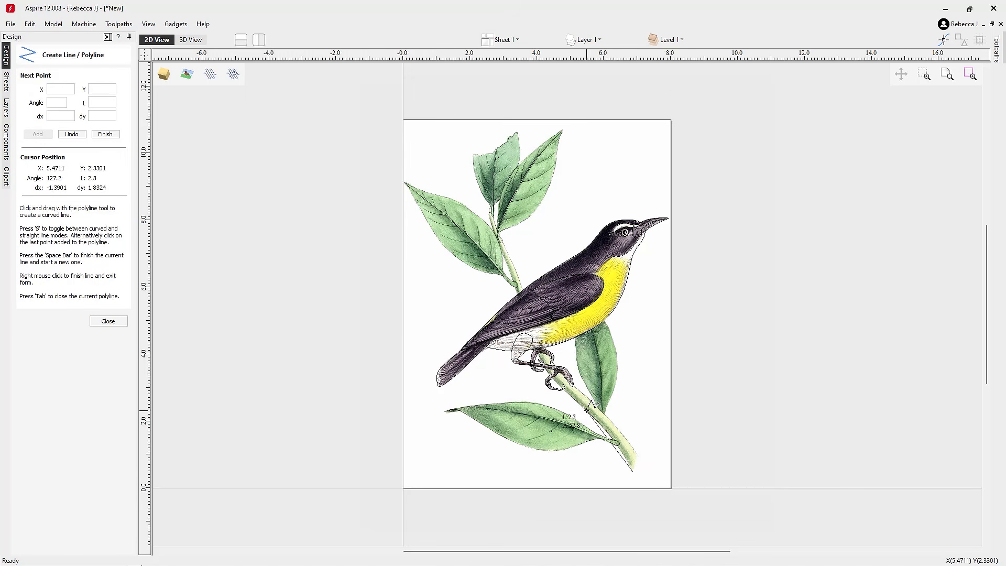
{"action": "scroll", "coordinate": [549, 309], "scroll_direction": "up", "scroll_amount": 4}
{"action": "middle_click_drag", "start_coordinate": [548, 310], "coordinate": [443, 84]}
{"action": "scroll", "coordinate": [429, 377], "scroll_direction": "down", "scroll_amount": 6}
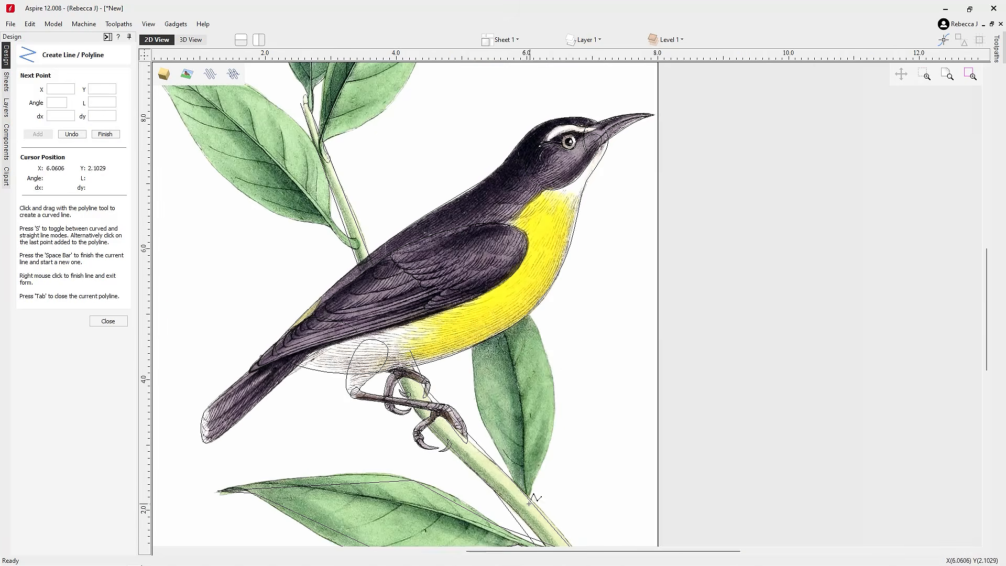
{"action": "scroll", "coordinate": [381, 336], "scroll_direction": "up", "scroll_amount": 5}
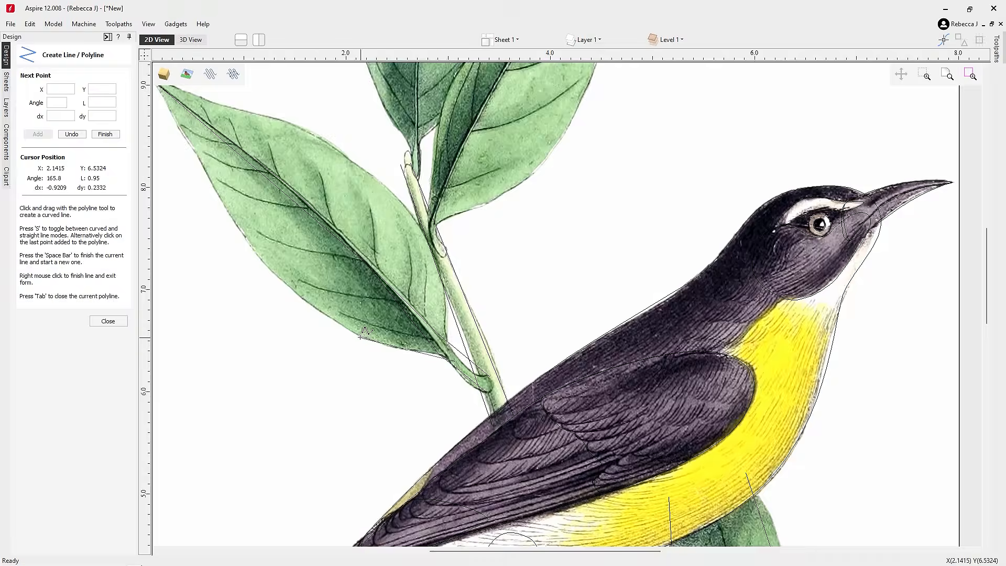
{"action": "scroll", "coordinate": [381, 336], "scroll_direction": "down", "scroll_amount": 3}
{"action": "scroll", "coordinate": [381, 336], "scroll_direction": "up", "scroll_amount": 2}
- Trace the two upper leaves with straight polylines, extending the torn leaf's outline beyond the page's upper edge
{"action": "left_click", "coordinate": [412, 273]}
{"action": "scroll", "coordinate": [482, 254], "scroll_direction": "up", "scroll_amount": 4}
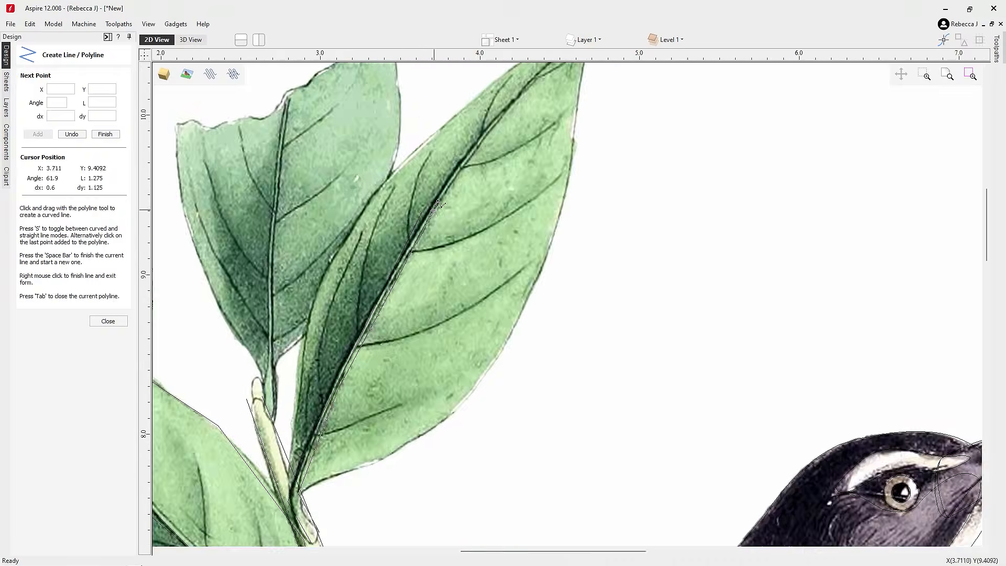
{"action": "scroll", "coordinate": [539, 205], "scroll_direction": "down", "scroll_amount": 4}
{"action": "left_click", "coordinate": [566, 121]}
{"action": "key", "text": "space"}
{"action": "scroll", "coordinate": [422, 238], "scroll_direction": "up", "scroll_amount": 2}
{"action": "scroll", "coordinate": [437, 318], "scroll_direction": "down", "scroll_amount": 4}
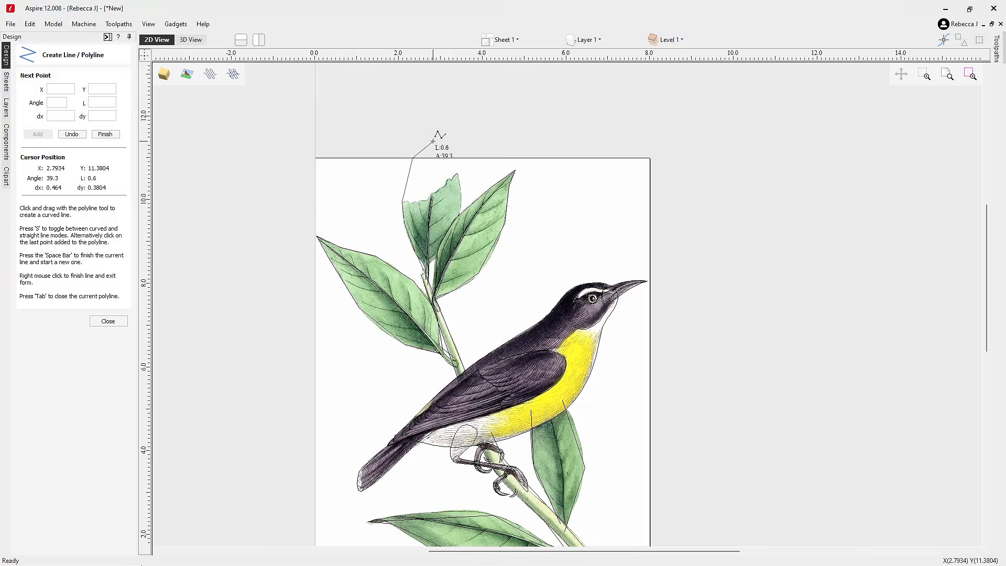
{"action": "scroll", "coordinate": [473, 179], "scroll_direction": "down", "scroll_amount": 1}
{"action": "right_click", "coordinate": [472, 179]}
- Convert the torn leaf's outline to smooth curves and adjust its midrib nodes to fit the drawing
{"action": "scroll", "coordinate": [472, 180], "scroll_direction": "up", "scroll_amount": 5}
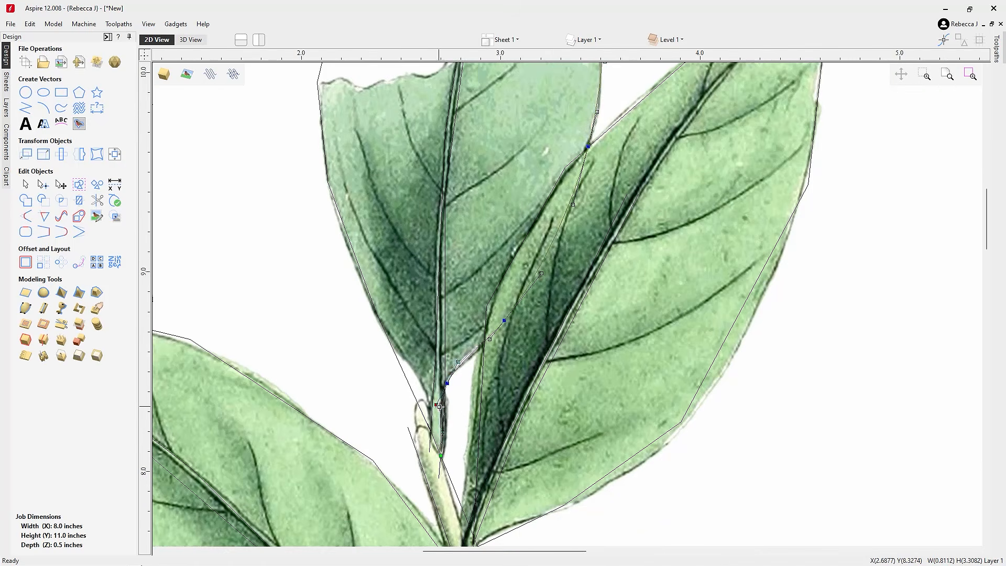
{"action": "scroll", "coordinate": [443, 445], "scroll_direction": "down", "scroll_amount": 4}
{"action": "scroll", "coordinate": [451, 262], "scroll_direction": "up", "scroll_amount": 2}
{"action": "scroll", "coordinate": [451, 210], "scroll_direction": "down", "scroll_amount": 1}
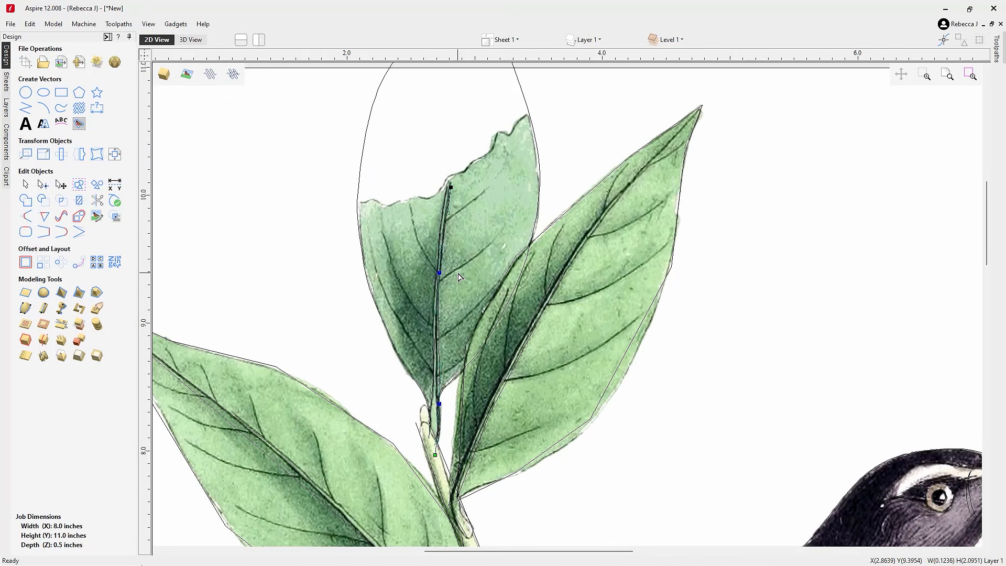
{"action": "scroll", "coordinate": [469, 165], "scroll_direction": "up", "scroll_amount": 4}
{"action": "scroll", "coordinate": [469, 165], "scroll_direction": "down", "scroll_amount": 4}
{"action": "scroll", "coordinate": [475, 472], "scroll_direction": "up", "scroll_amount": 2}
{"action": "scroll", "coordinate": [474, 445], "scroll_direction": "down", "scroll_amount": 2}
- Convert the outline of the pointed upper leaf to Bezier curves and fit its nodes and handles to the leaf edge
{"action": "left_click", "coordinate": [566, 236]}
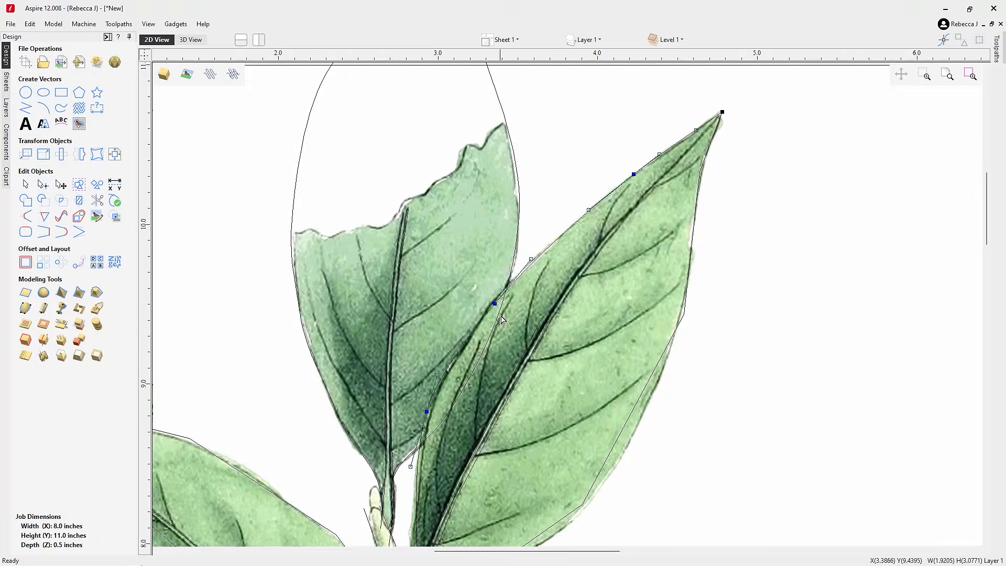
{"action": "scroll", "coordinate": [608, 239], "scroll_direction": "down", "scroll_amount": 2}
{"action": "scroll", "coordinate": [515, 477], "scroll_direction": "up", "scroll_amount": 1}
{"action": "scroll", "coordinate": [516, 476], "scroll_direction": "down", "scroll_amount": 2}
{"action": "scroll", "coordinate": [638, 220], "scroll_direction": "up", "scroll_amount": 3}
{"action": "scroll", "coordinate": [638, 162], "scroll_direction": "down", "scroll_amount": 2}
{"action": "scroll", "coordinate": [597, 400], "scroll_direction": "up", "scroll_amount": 1}
{"action": "left_click_drag", "start_coordinate": [665, 387], "coordinate": [656, 395]}
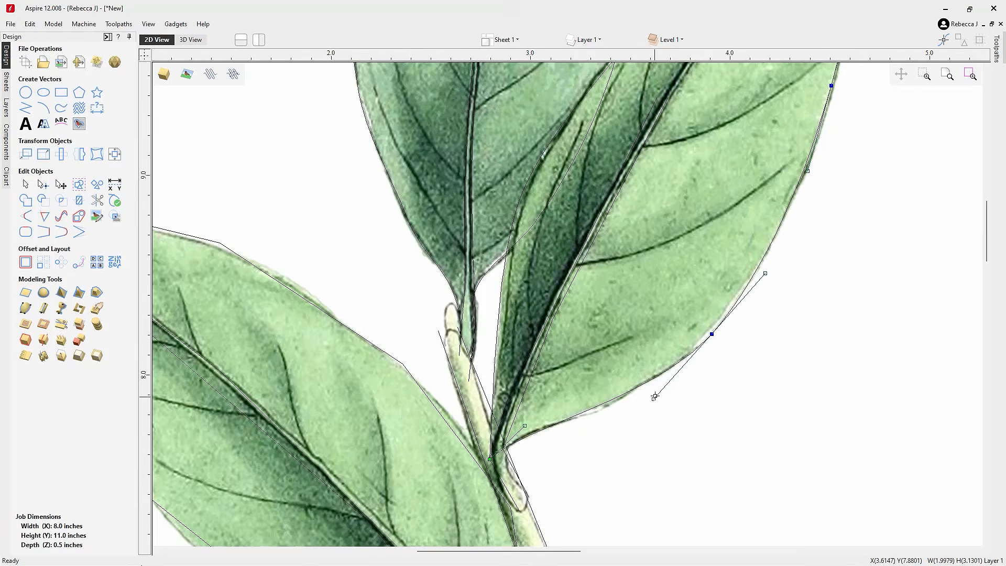
{"action": "scroll", "coordinate": [656, 395], "scroll_direction": "down", "scroll_amount": 2}
{"action": "left_click", "coordinate": [602, 335]}
- Curve the pointed upper leaf's midrib vector to follow the central vein
{"action": "scroll", "coordinate": [567, 468], "scroll_direction": "up", "scroll_amount": 5}
{"action": "scroll", "coordinate": [567, 446], "scroll_direction": "down", "scroll_amount": 5}
{"action": "scroll", "coordinate": [653, 247], "scroll_direction": "up", "scroll_amount": 2}
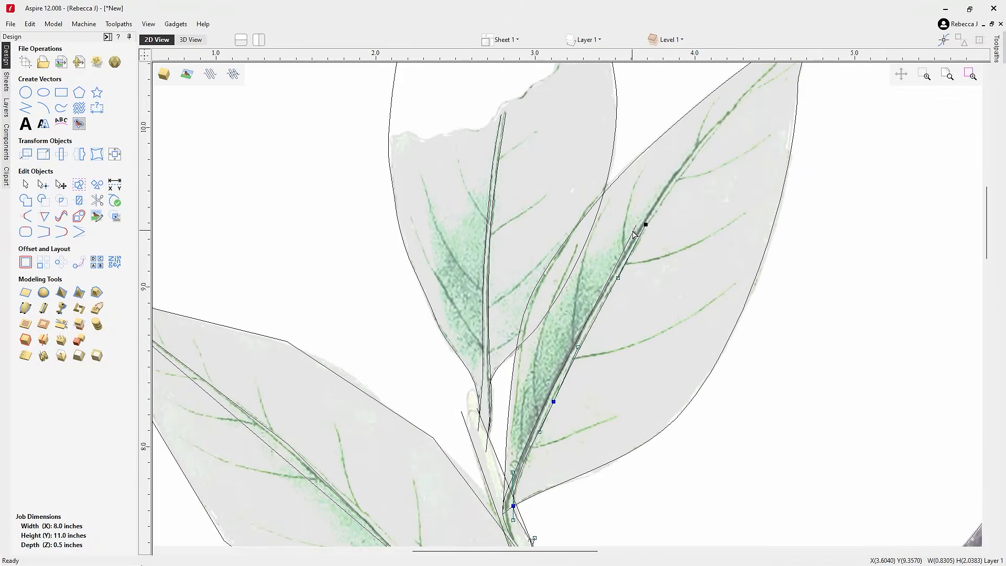
{"action": "scroll", "coordinate": [643, 225], "scroll_direction": "up", "scroll_amount": 6}
{"action": "left_click_drag", "start_coordinate": [647, 212], "coordinate": [653, 215]}
- Finish curving the midrib and stalk vectors, and fit the far-left leaf's lower outline nodes to the drawn leaf edge
{"action": "scroll", "coordinate": [555, 227], "scroll_direction": "down", "scroll_amount": 4}
{"action": "scroll", "coordinate": [539, 423], "scroll_direction": "up", "scroll_amount": 4}
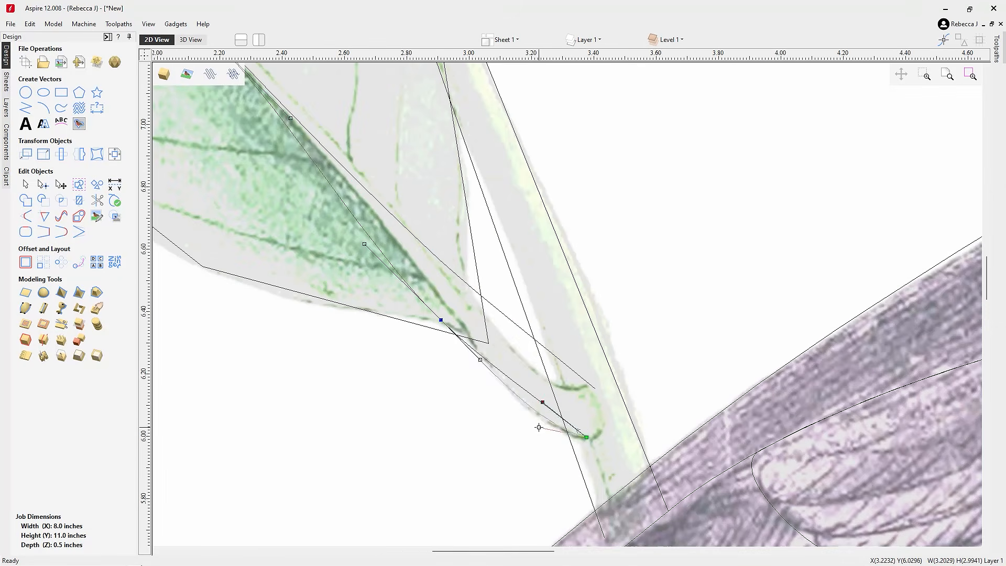
{"action": "scroll", "coordinate": [396, 288], "scroll_direction": "down", "scroll_amount": 3}
{"action": "scroll", "coordinate": [356, 296], "scroll_direction": "down", "scroll_amount": 3}
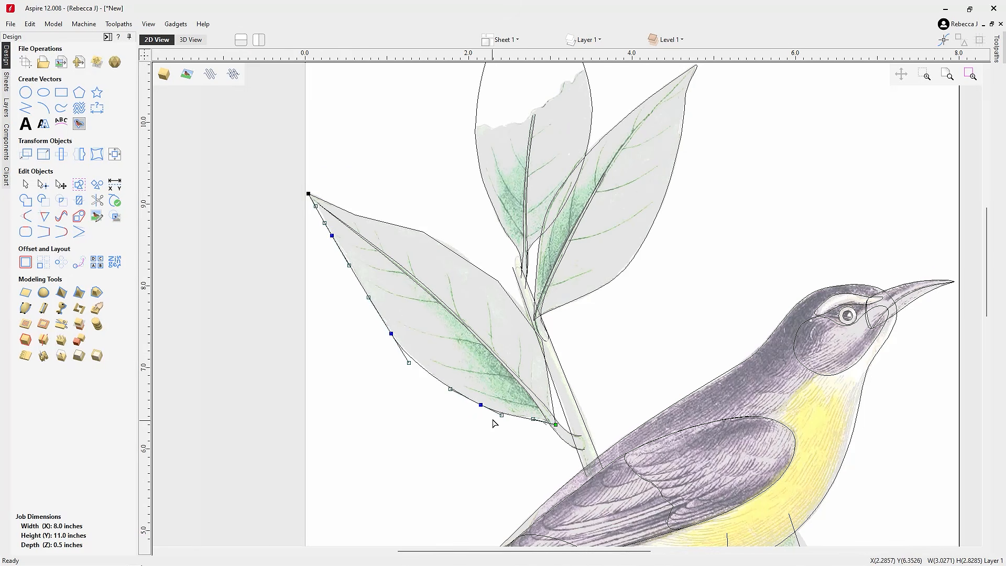
{"action": "scroll", "coordinate": [455, 157], "scroll_direction": "down", "scroll_amount": 4}
{"action": "scroll", "coordinate": [603, 325], "scroll_direction": "up", "scroll_amount": 2}
- Curve the upper edge of the horizontal leaf below the bird to follow the drawing
{"action": "left_click", "coordinate": [616, 321]}
{"action": "scroll", "coordinate": [386, 426], "scroll_direction": "up", "scroll_amount": 3}
{"action": "left_click", "coordinate": [370, 423]}
{"action": "scroll", "coordinate": [690, 422], "scroll_direction": "down", "scroll_amount": 2}
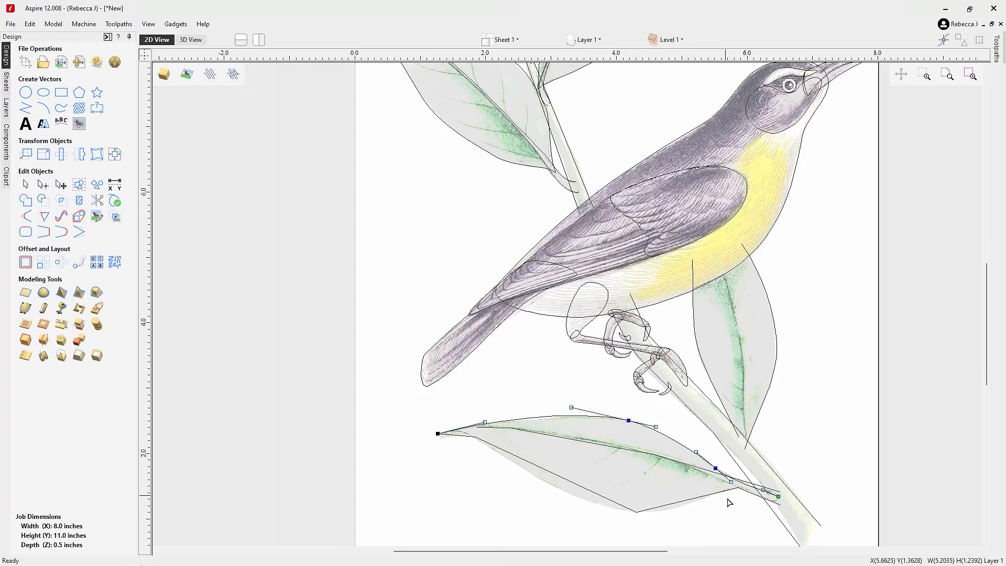
- Curve the lower edge of the horizontal leaf and fit its nodes to the drawn leaf from tip to stalk
{"action": "left_click", "coordinate": [728, 501]}
{"action": "scroll", "coordinate": [460, 446], "scroll_direction": "up", "scroll_amount": 3}
{"action": "scroll", "coordinate": [483, 429], "scroll_direction": "down", "scroll_amount": 3}
{"action": "scroll", "coordinate": [732, 495], "scroll_direction": "up", "scroll_amount": 4}
{"action": "left_click_drag", "start_coordinate": [765, 468], "coordinate": [773, 461]}
{"action": "scroll", "coordinate": [723, 416], "scroll_direction": "up", "scroll_amount": 3}
{"action": "scroll", "coordinate": [616, 436], "scroll_direction": "down", "scroll_amount": 5}
{"action": "left_click", "coordinate": [571, 328]}
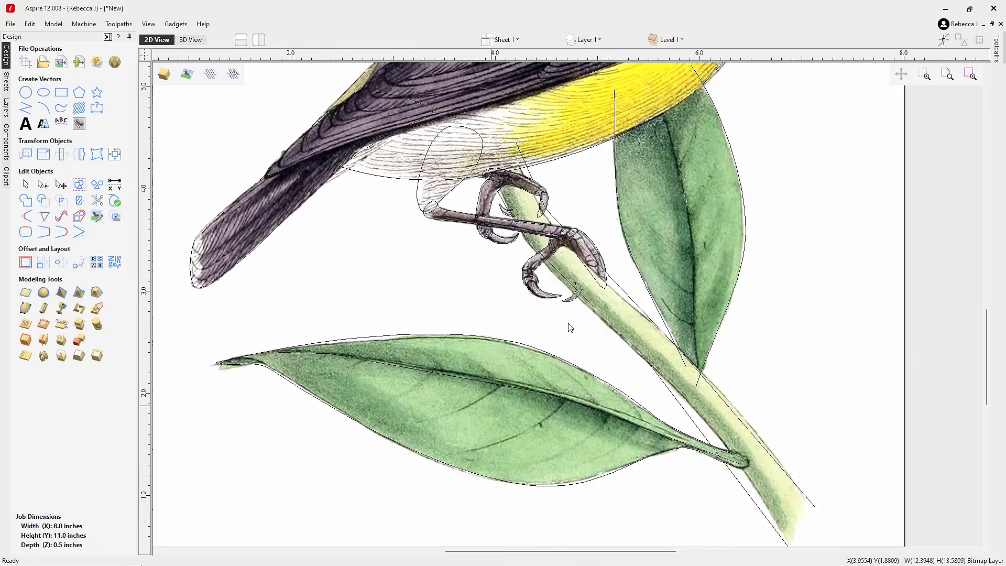
{"action": "scroll", "coordinate": [293, 351], "scroll_direction": "up", "scroll_amount": 4}
{"action": "left_click", "coordinate": [291, 352]}
{"action": "scroll", "coordinate": [536, 394], "scroll_direction": "down", "scroll_amount": 8}
{"action": "left_click", "coordinate": [514, 451]}
{"action": "scroll", "coordinate": [375, 485], "scroll_direction": "down", "scroll_amount": 1}
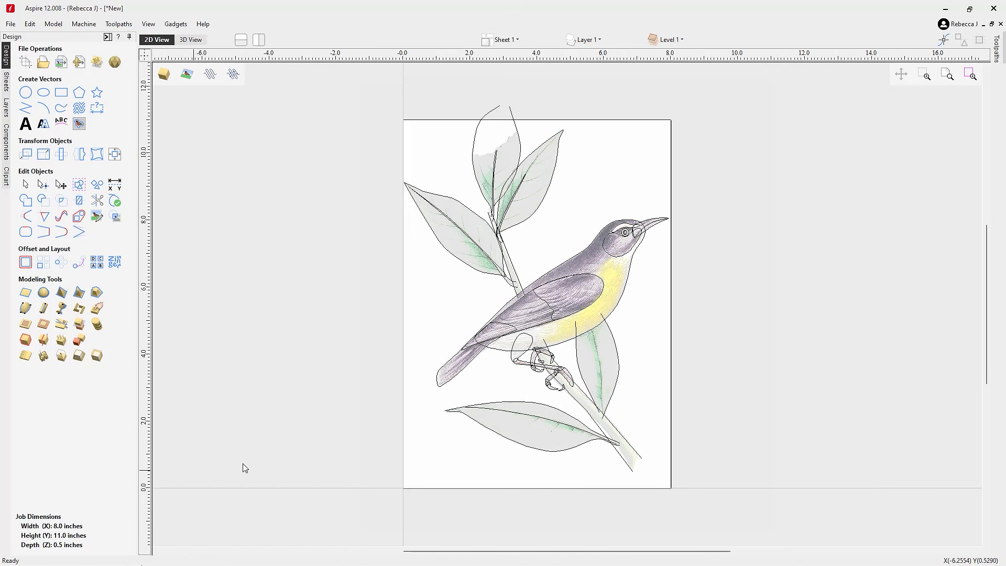
- Convert the lower-left edge of the branch to Bezier curves and adjust its nodes and handles to fit the drawing
{"action": "left_click", "coordinate": [585, 411]}
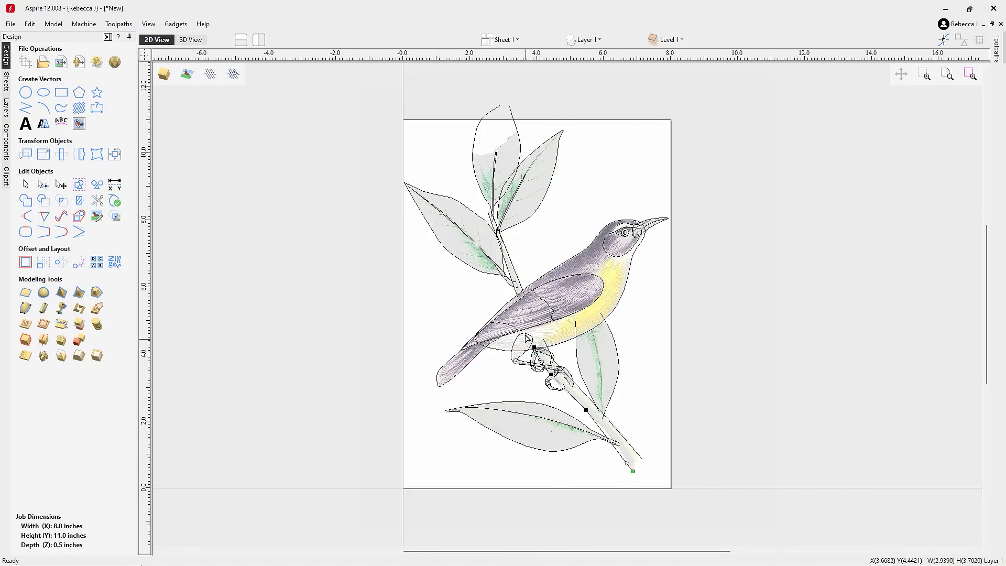
{"action": "left_click_drag", "start_coordinate": [523, 325], "coordinate": [695, 505]}
{"action": "scroll", "coordinate": [627, 496], "scroll_direction": "up", "scroll_amount": 2}
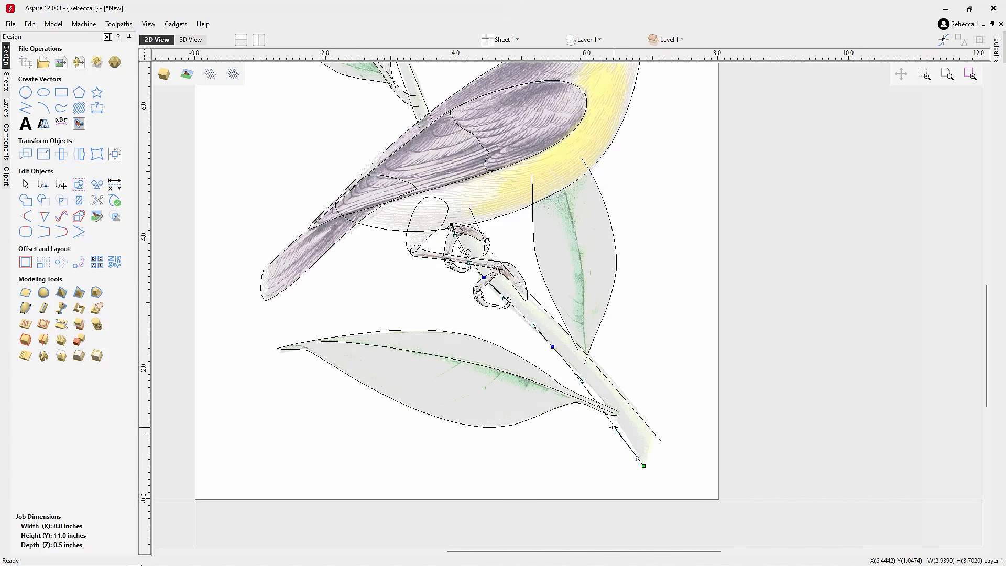
{"action": "left_click_drag", "start_coordinate": [618, 430], "coordinate": [618, 414]}
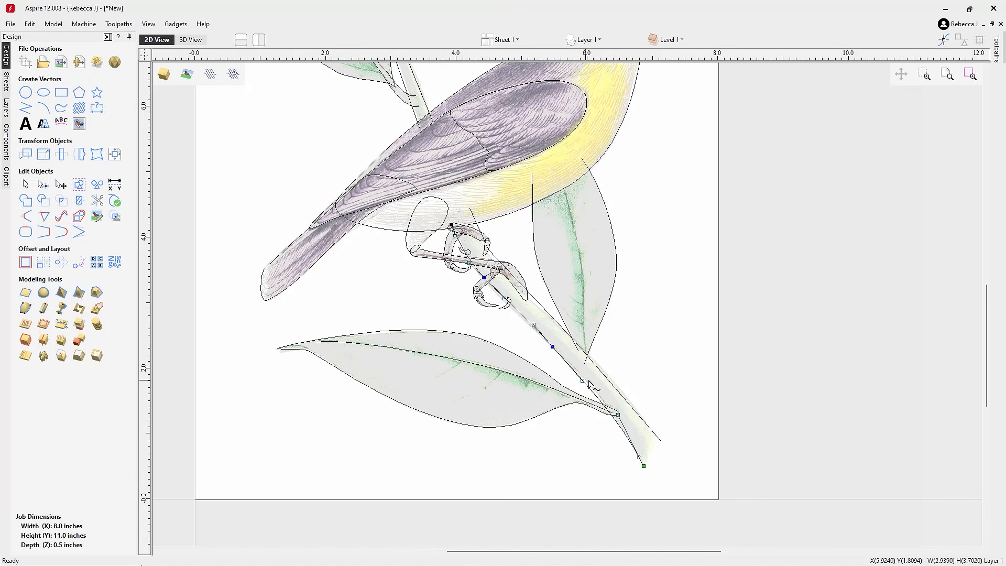
{"action": "left_click_drag", "start_coordinate": [583, 380], "coordinate": [588, 378]}
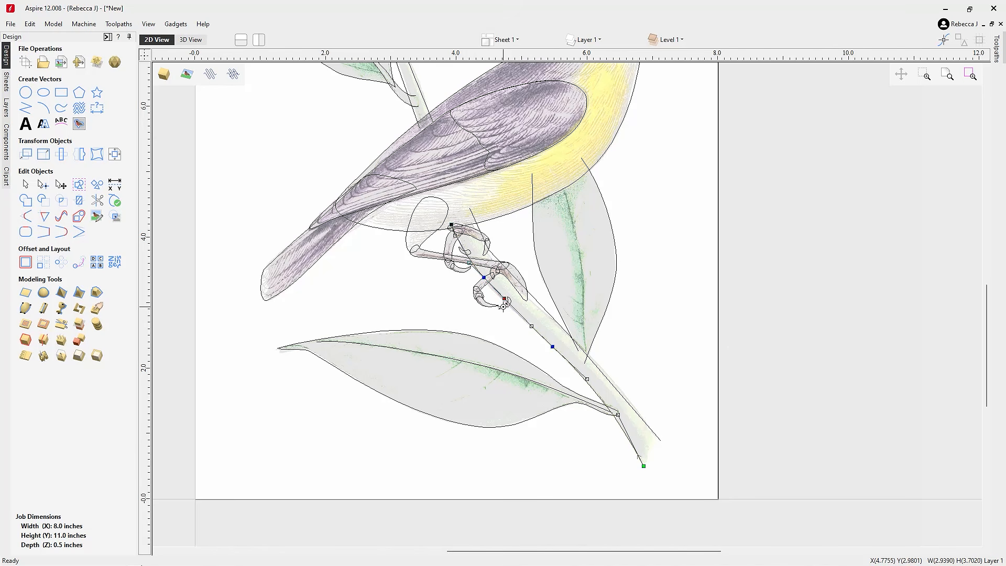
{"action": "left_click_drag", "start_coordinate": [486, 277], "coordinate": [483, 281]}
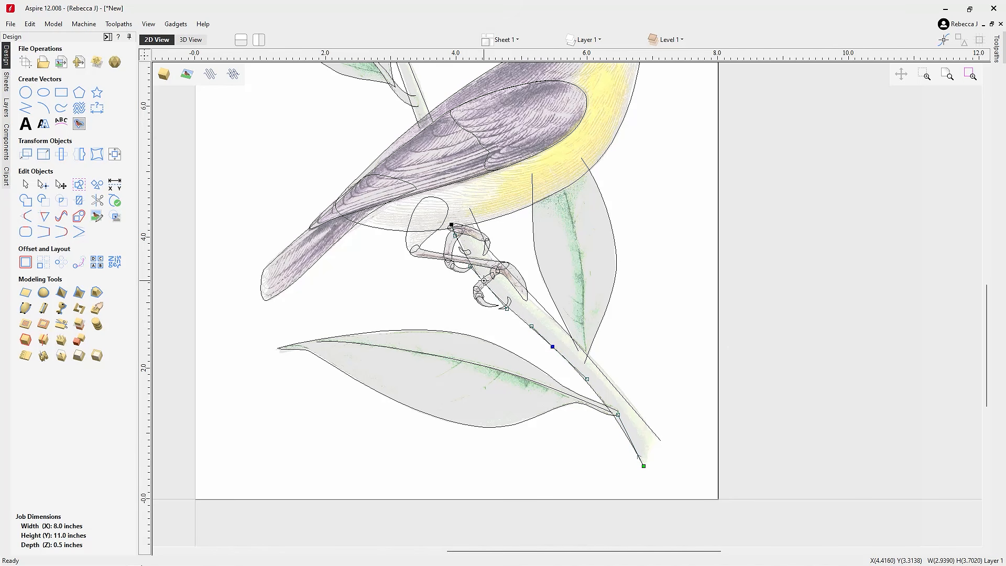
- Convert the branch's upper-right edge to smooth curves and adjust the handle at its end beneath the bird
{"action": "left_click_drag", "start_coordinate": [453, 225], "coordinate": [759, 538]}
{"action": "key", "text": "s"}
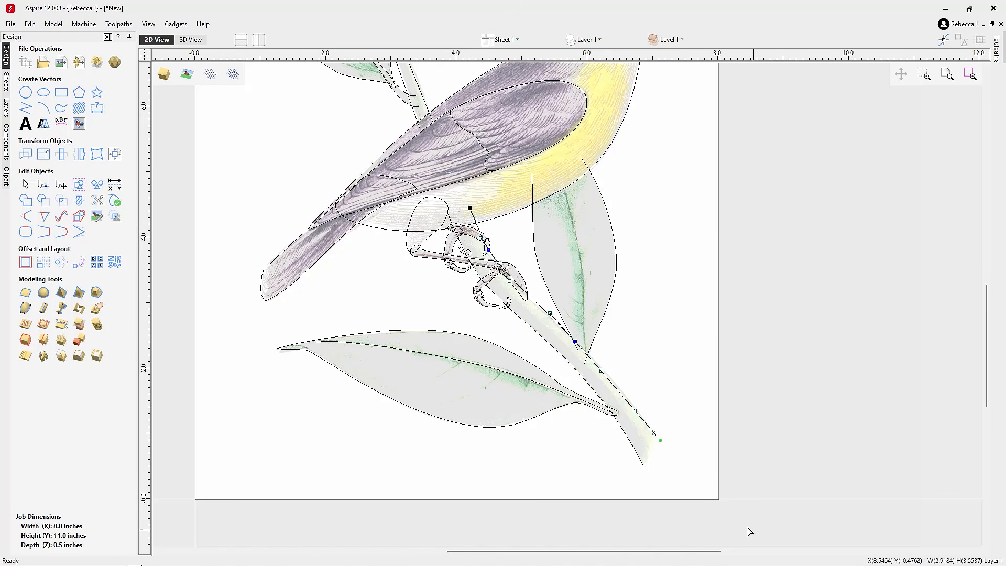
{"action": "scroll", "coordinate": [487, 249], "scroll_direction": "up", "scroll_amount": 4}
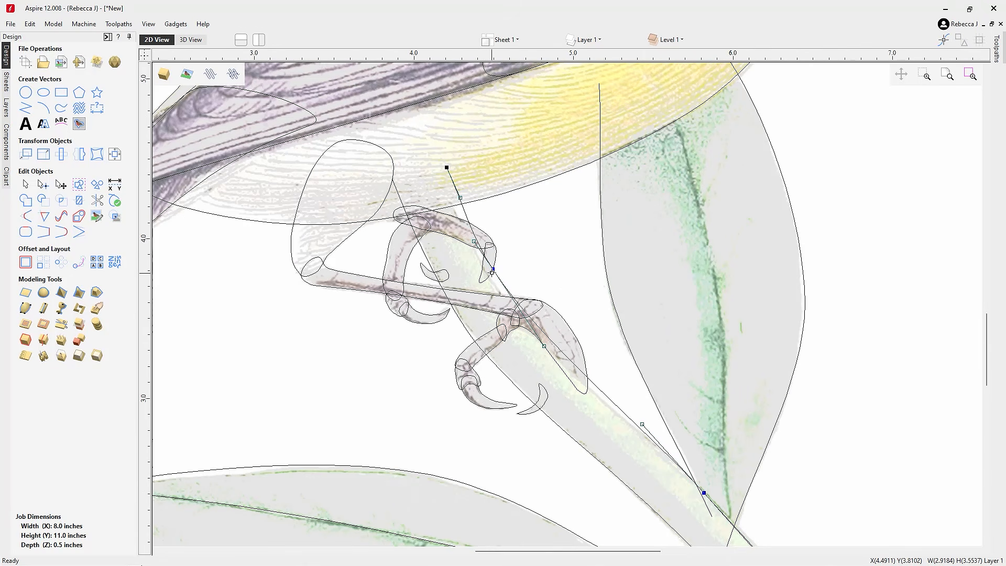
{"action": "left_click_drag", "start_coordinate": [462, 200], "coordinate": [452, 205]}
{"action": "scroll", "coordinate": [413, 238], "scroll_direction": "down", "scroll_amount": 2}
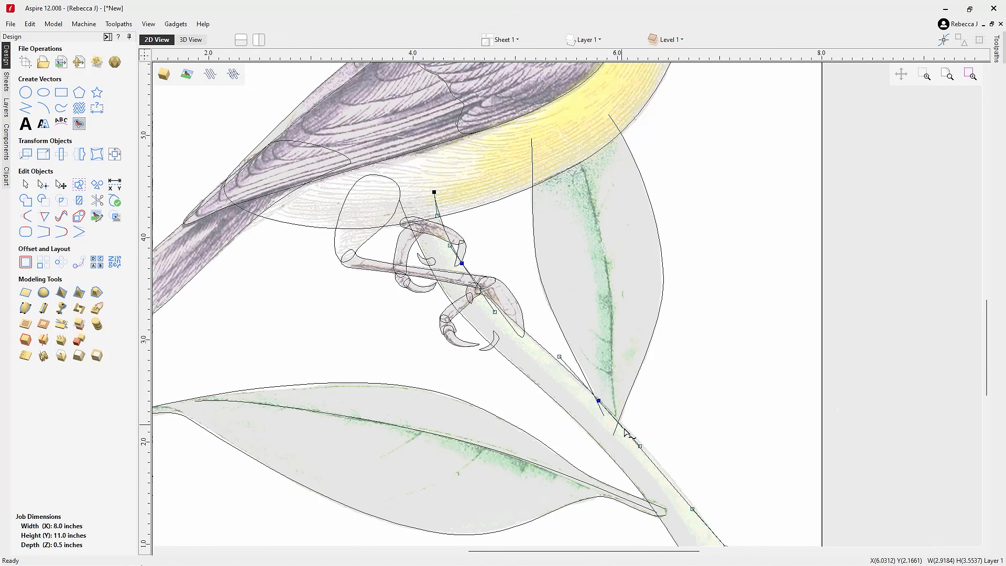
- Reposition the end node and handles of the upper-right branch edge so its lower end follows the drawn branch
{"action": "scroll", "coordinate": [618, 433], "scroll_direction": "down", "scroll_amount": 2}
{"action": "scroll", "coordinate": [608, 439], "scroll_direction": "up", "scroll_amount": 2}
{"action": "left_click_drag", "start_coordinate": [603, 444], "coordinate": [608, 436]}
{"action": "left_click_drag", "start_coordinate": [638, 489], "coordinate": [634, 493]}
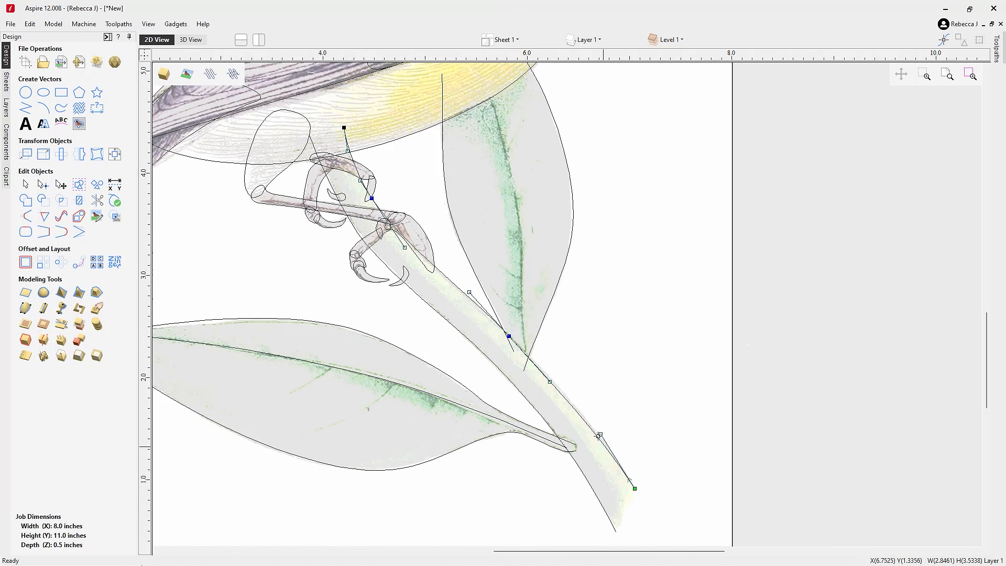
{"action": "left_click_drag", "start_coordinate": [602, 433], "coordinate": [600, 421]}
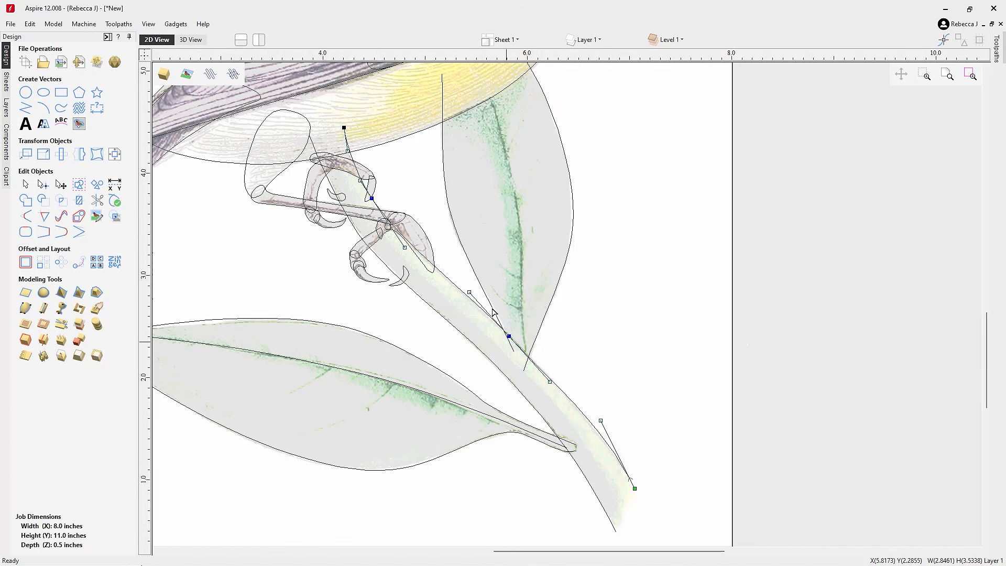
{"action": "scroll", "coordinate": [539, 452], "scroll_direction": "down", "scroll_amount": 3}
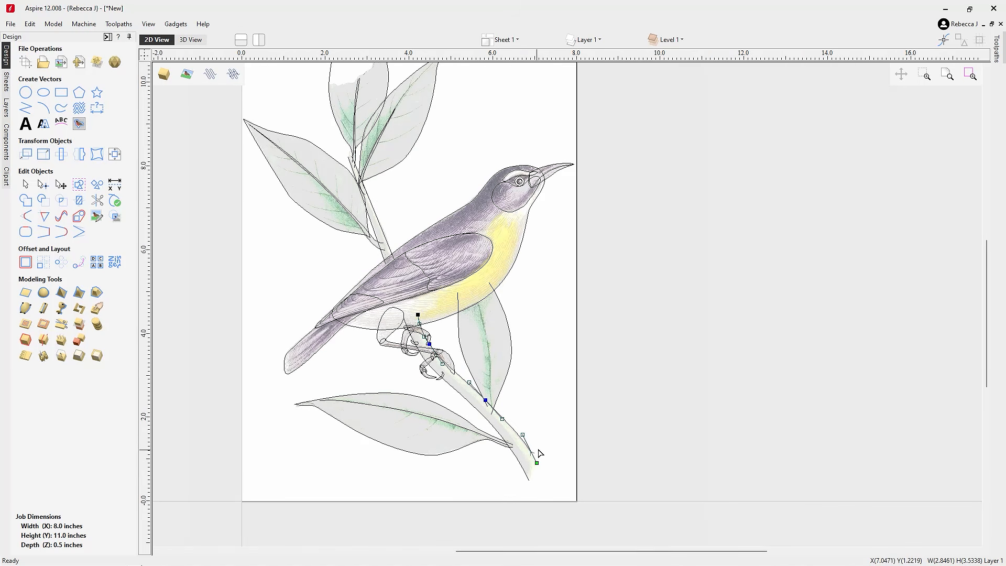
{"action": "left_click", "coordinate": [579, 360]}
{"action": "scroll", "coordinate": [551, 367], "scroll_direction": "down", "scroll_amount": 3}
{"action": "scroll", "coordinate": [500, 364], "scroll_direction": "up", "scroll_amount": 1}
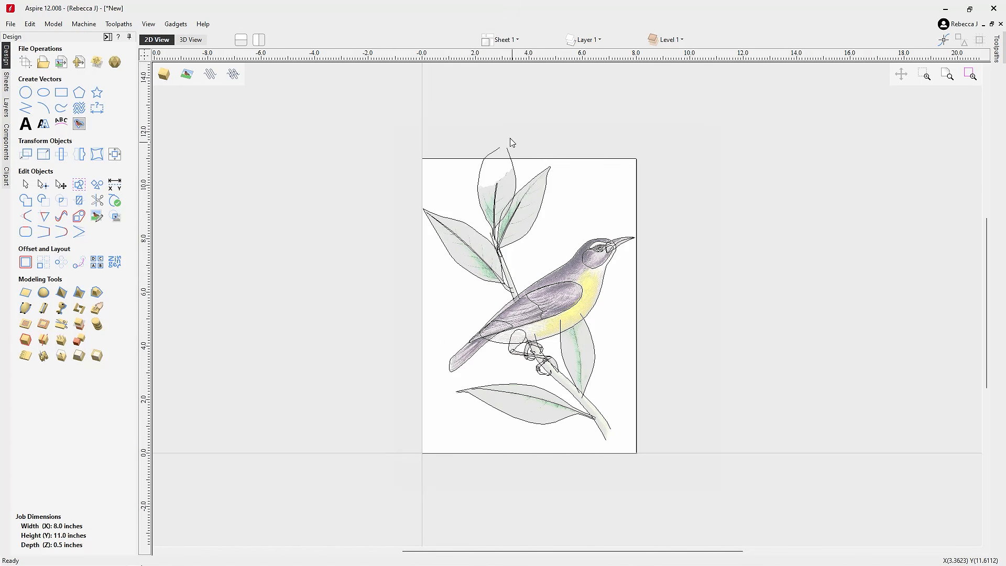
- Trace the jagged torn edge of the top leaf with an open polyline, extending both ends past the leaf outline
{"action": "scroll", "coordinate": [496, 180], "scroll_direction": "up", "scroll_amount": 2}
{"action": "right_click", "coordinate": [498, 181]}
{"action": "left_click", "coordinate": [478, 202]}
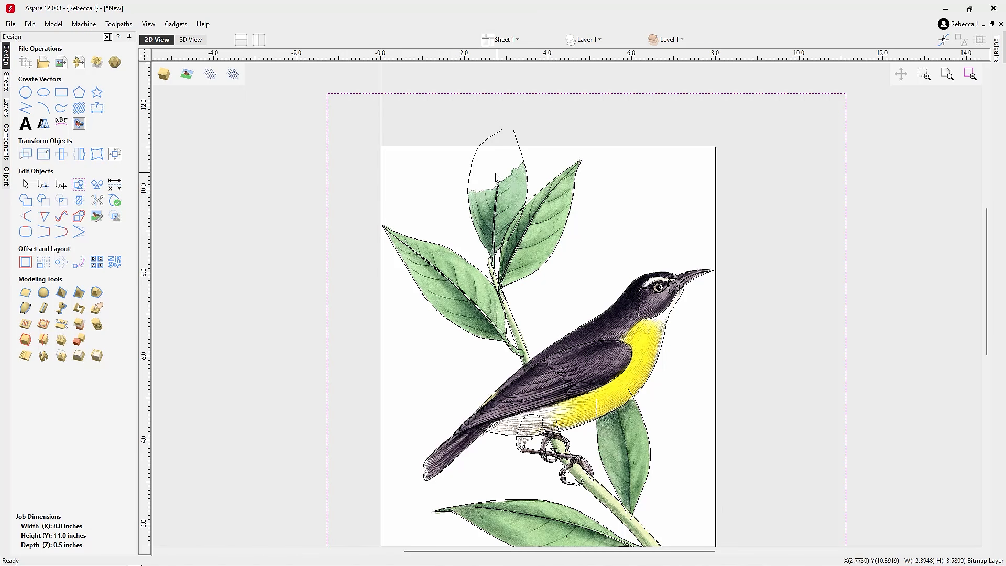
{"action": "left_click", "coordinate": [25, 108]}
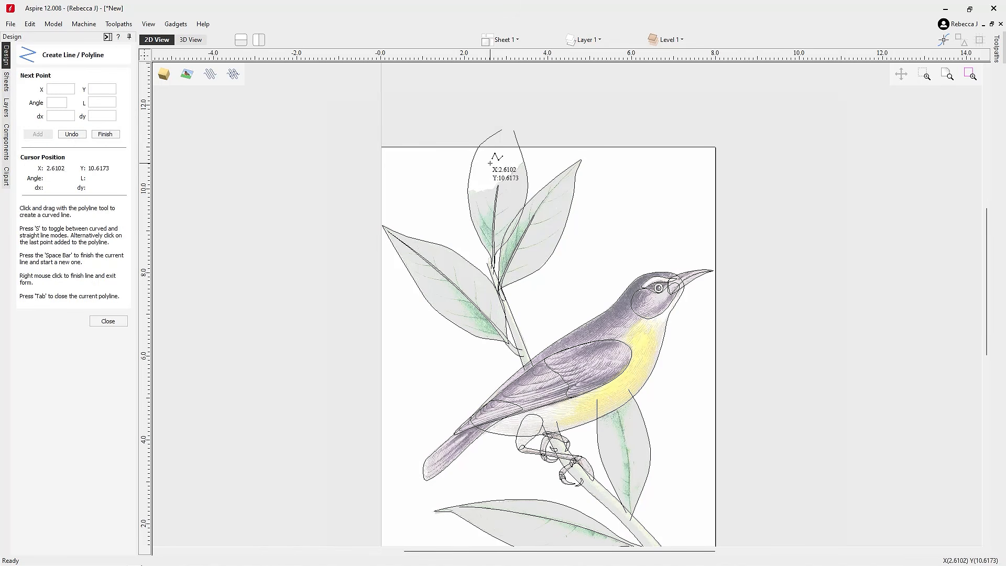
{"action": "scroll", "coordinate": [491, 159], "scroll_direction": "up", "scroll_amount": 3}
{"action": "scroll", "coordinate": [472, 217], "scroll_direction": "up", "scroll_amount": 3}
{"action": "left_click", "coordinate": [440, 220]}
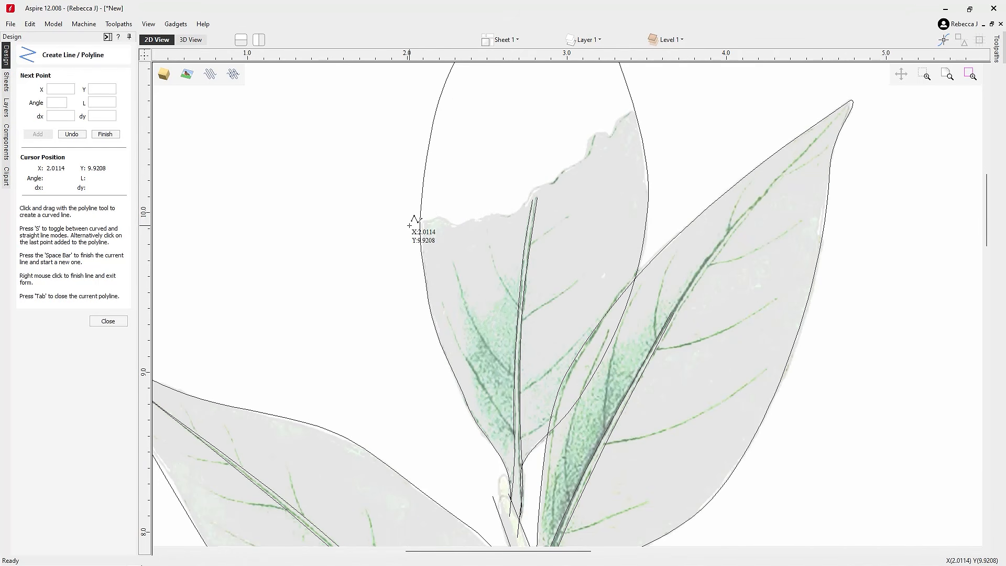
{"action": "left_click", "coordinate": [440, 216]}
{"action": "left_click", "coordinate": [456, 226]}
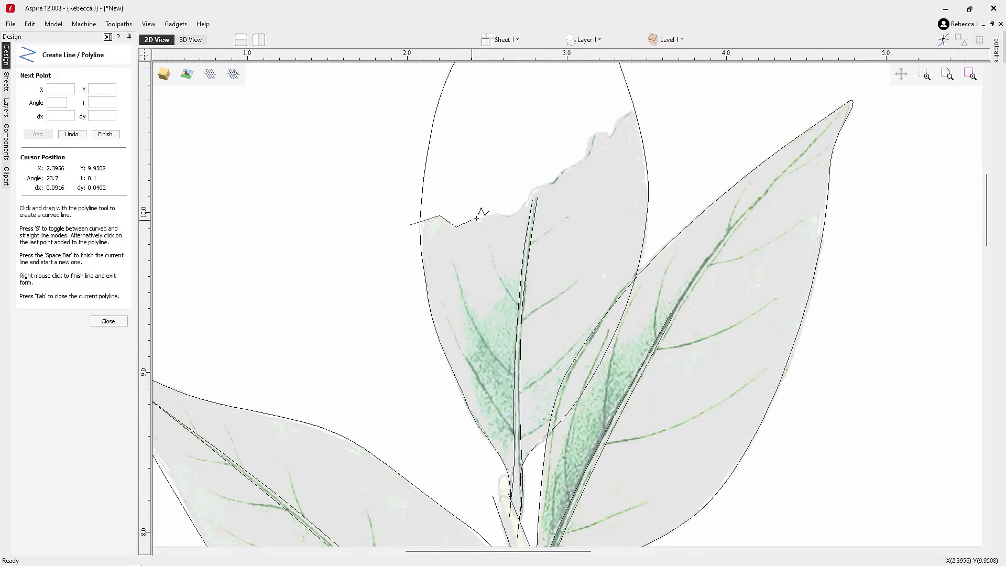
{"action": "left_click", "coordinate": [478, 217]}
{"action": "left_click", "coordinate": [501, 213]}
{"action": "left_click", "coordinate": [517, 213]}
{"action": "left_click", "coordinate": [533, 200]}
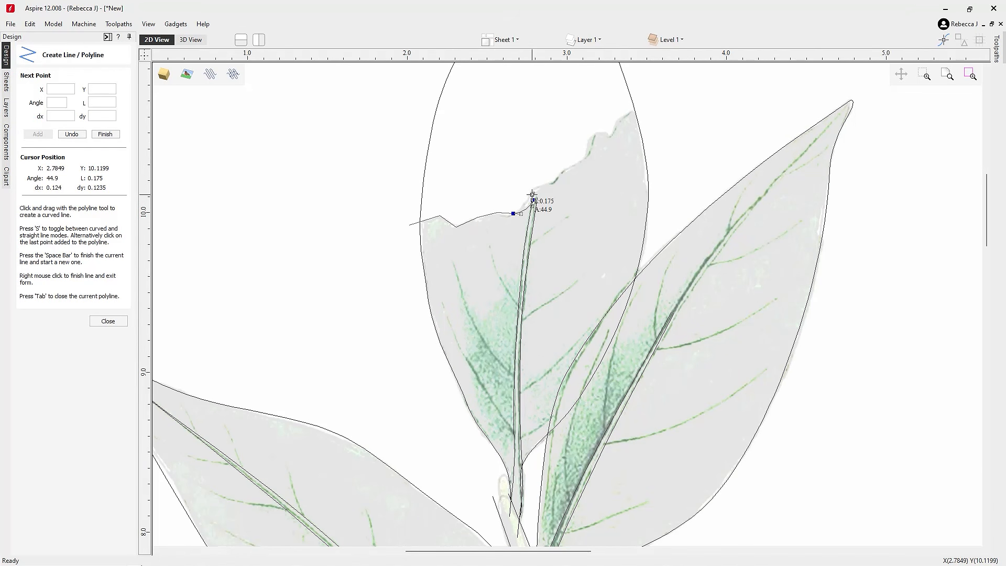
{"action": "left_click", "coordinate": [534, 187]}
{"action": "left_click", "coordinate": [555, 183]}
{"action": "left_click", "coordinate": [562, 168]}
{"action": "left_click", "coordinate": [584, 157]}
{"action": "left_click", "coordinate": [593, 135]}
{"action": "left_click", "coordinate": [603, 130]}
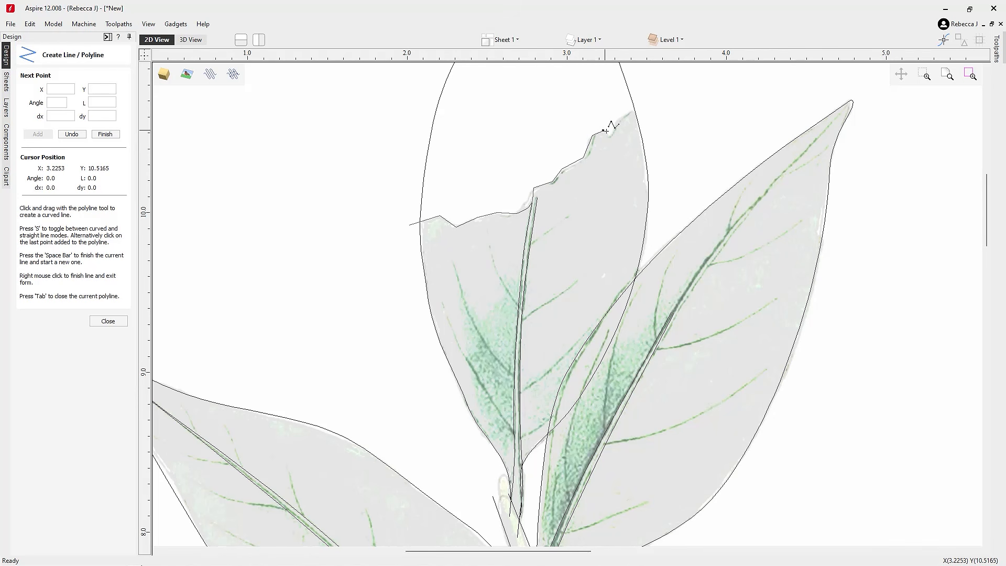
{"action": "left_click", "coordinate": [610, 132]}
{"action": "left_click", "coordinate": [619, 119]}
{"action": "left_click", "coordinate": [634, 108]}
{"action": "left_click", "coordinate": [646, 94]}
{"action": "right_click", "coordinate": [644, 97]}
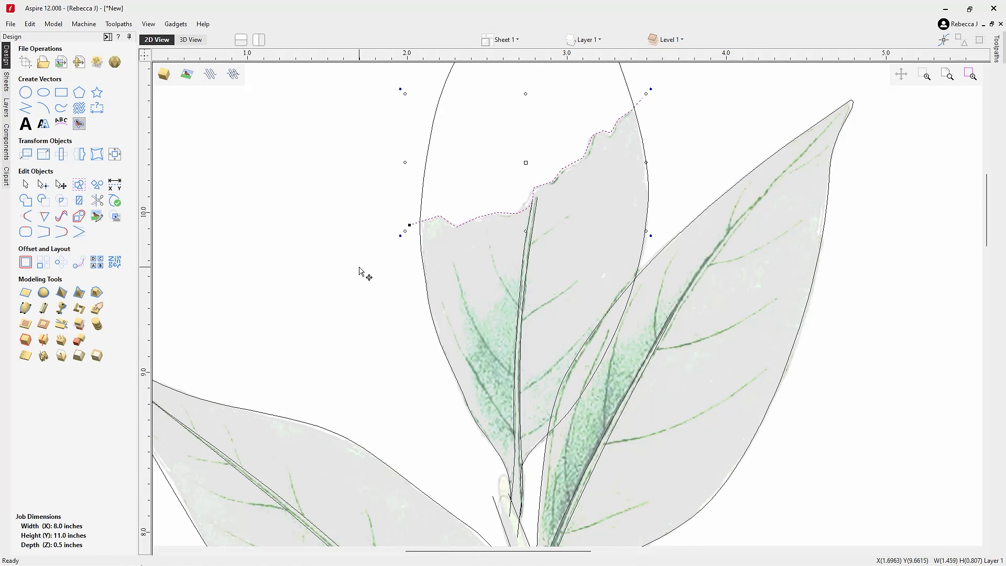
- Convert all nodes and spans of the torn-edge polyline to smooth curves
{"action": "key", "text": "n"}
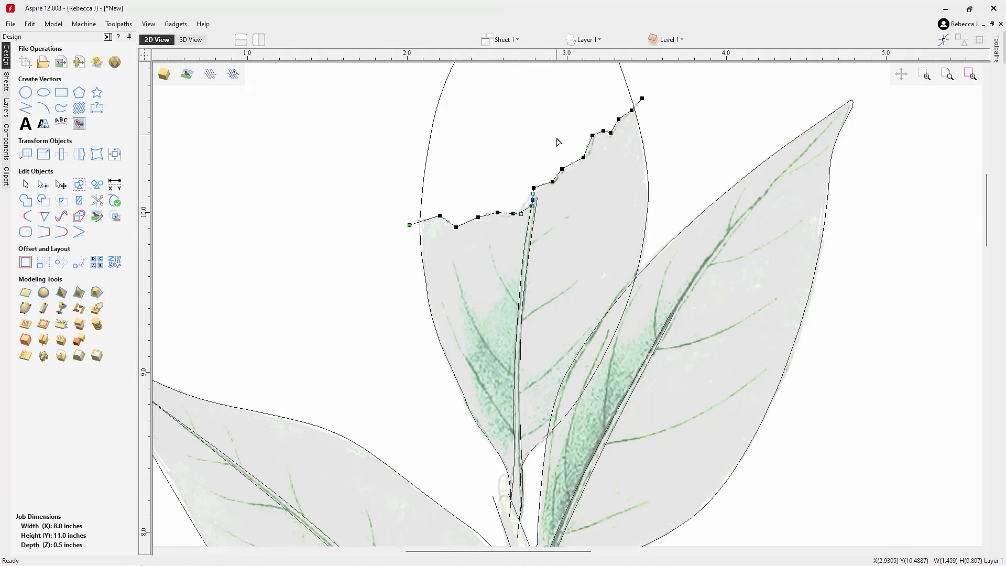
{"action": "scroll", "coordinate": [535, 229], "scroll_direction": "down", "scroll_amount": 2}
{"action": "left_click_drag", "start_coordinate": [413, 131], "coordinate": [629, 249]}
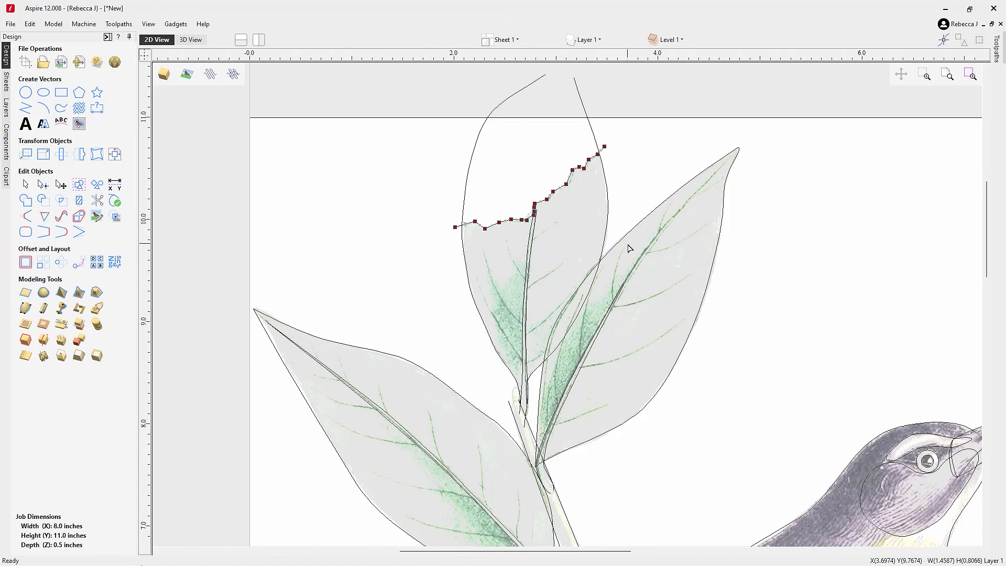
{"action": "key", "text": "c"}
{"action": "scroll", "coordinate": [540, 147], "scroll_direction": "up", "scroll_amount": 2}
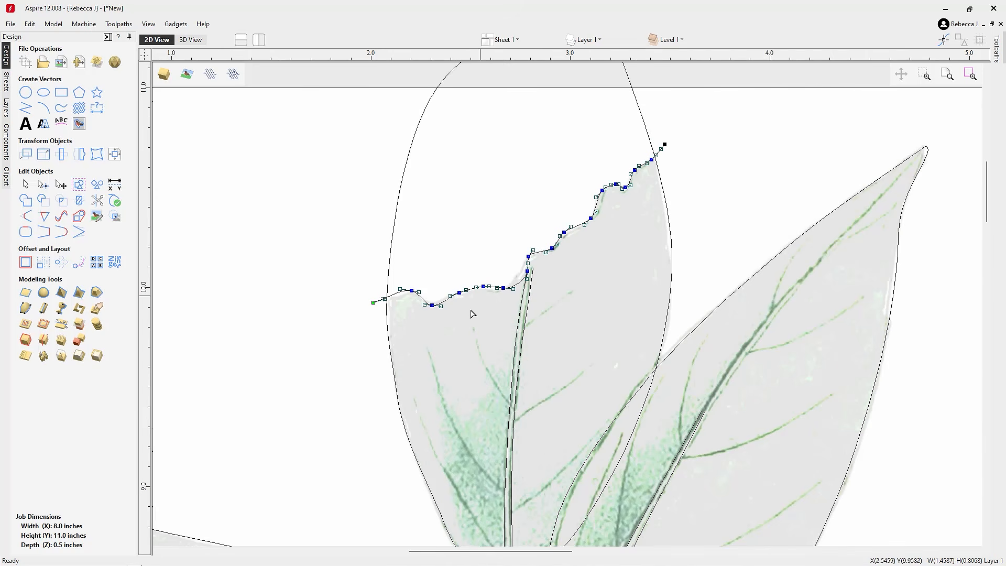
- Adjust the torn edge's nodes and handles from its left end to the midrib to match the drawn tear
{"action": "scroll", "coordinate": [472, 312], "scroll_direction": "up", "scroll_amount": 2}
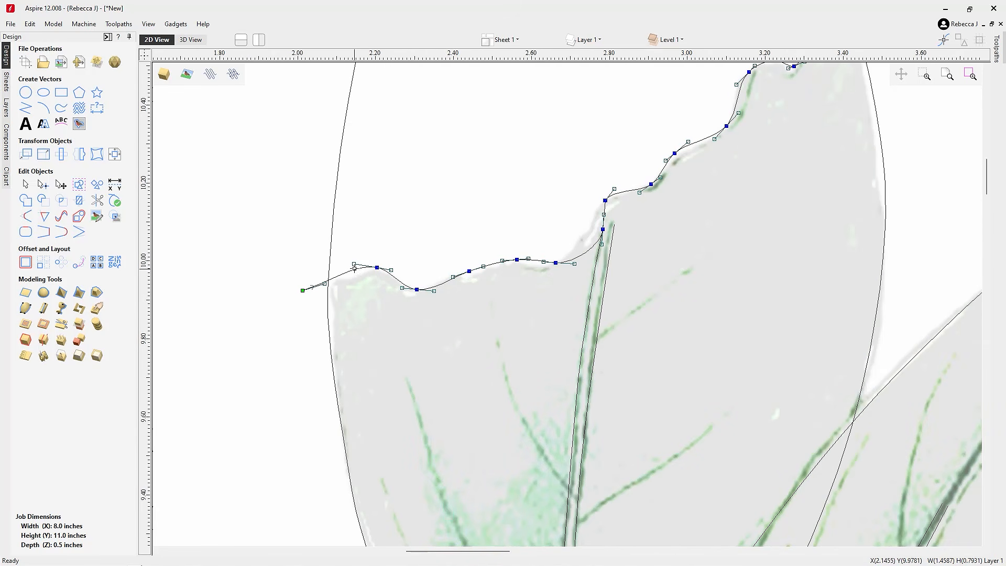
{"action": "mouse_move", "coordinate": [354, 264]}
{"action": "left_mouse_down"}
{"action": "mouse_move", "coordinate": [351, 274]}
{"action": "mouse_move", "coordinate": [371, 269]}
{"action": "left_mouse_up"}
{"action": "mouse_move", "coordinate": [544, 263]}
{"action": "left_mouse_down"}
{"action": "mouse_move", "coordinate": [536, 273]}
{"action": "mouse_move", "coordinate": [530, 264]}
{"action": "left_mouse_up"}
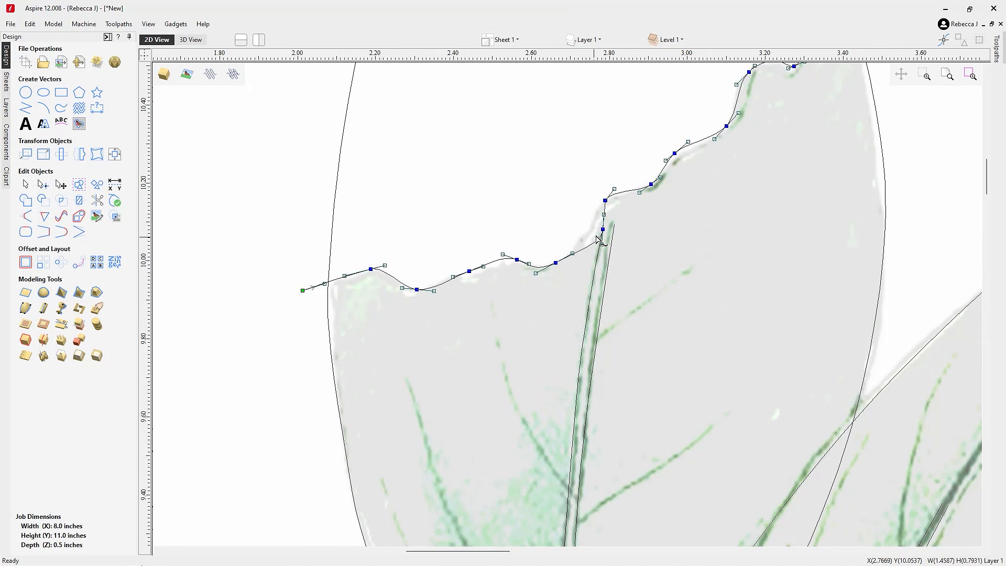
{"action": "left_click_drag", "start_coordinate": [599, 240], "coordinate": [583, 239]}
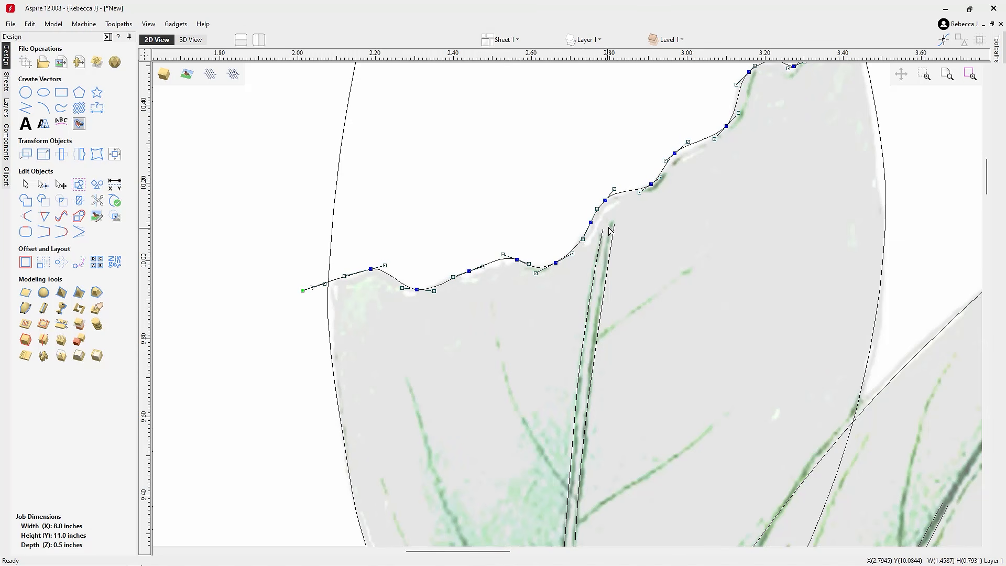
- Adjust the handles on the torn edge's right half to match the drawn tear, and finish editing the vector
{"action": "left_click", "coordinate": [677, 154]}
{"action": "scroll", "coordinate": [729, 137], "scroll_direction": "up", "scroll_amount": 2}
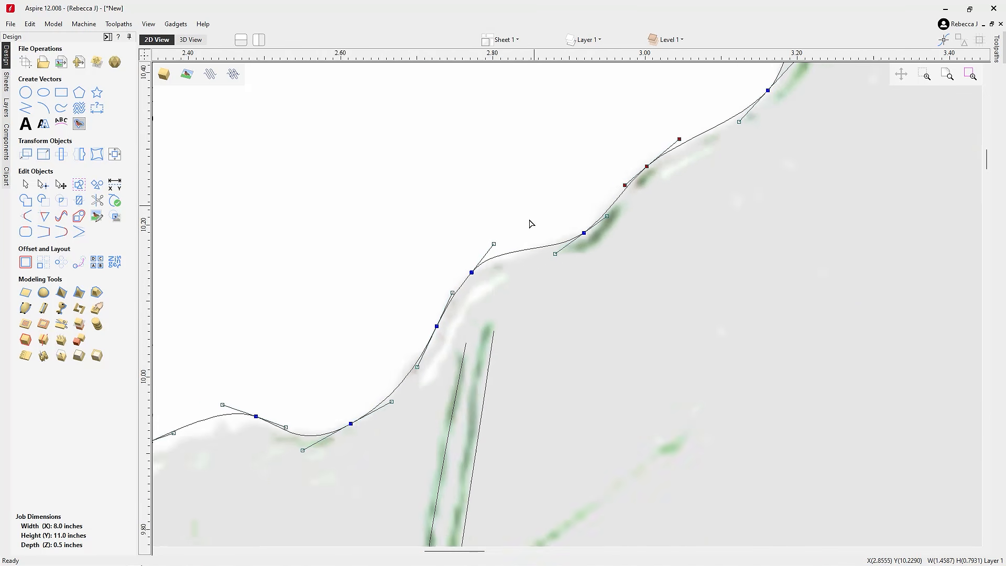
{"action": "scroll", "coordinate": [530, 224], "scroll_direction": "down", "scroll_amount": 3}
{"action": "scroll", "coordinate": [639, 152], "scroll_direction": "up", "scroll_amount": 3}
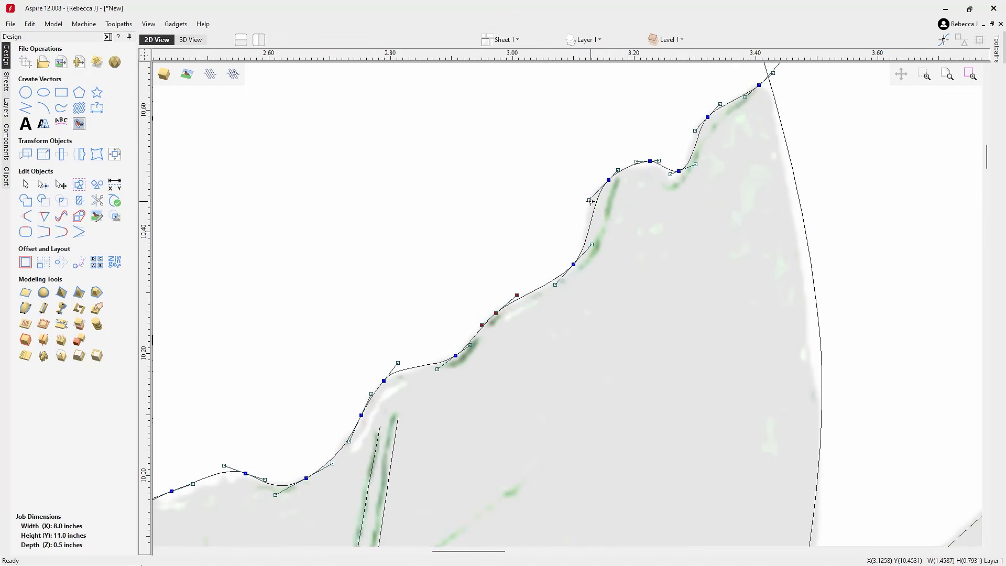
{"action": "left_click_drag", "start_coordinate": [591, 200], "coordinate": [600, 206]}
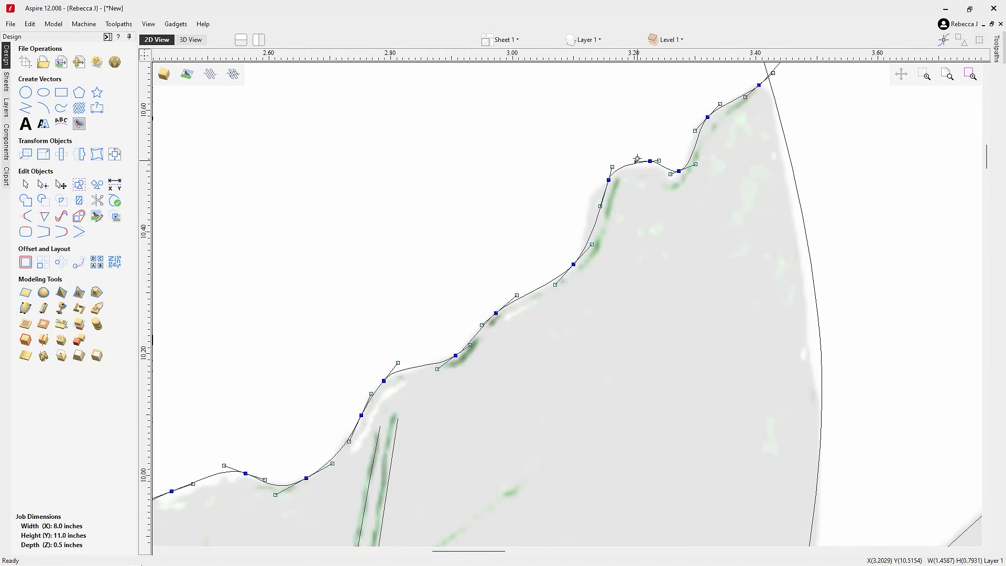
{"action": "left_click_drag", "start_coordinate": [637, 158], "coordinate": [639, 152]}
{"action": "scroll", "coordinate": [677, 204], "scroll_direction": "down", "scroll_amount": 3}
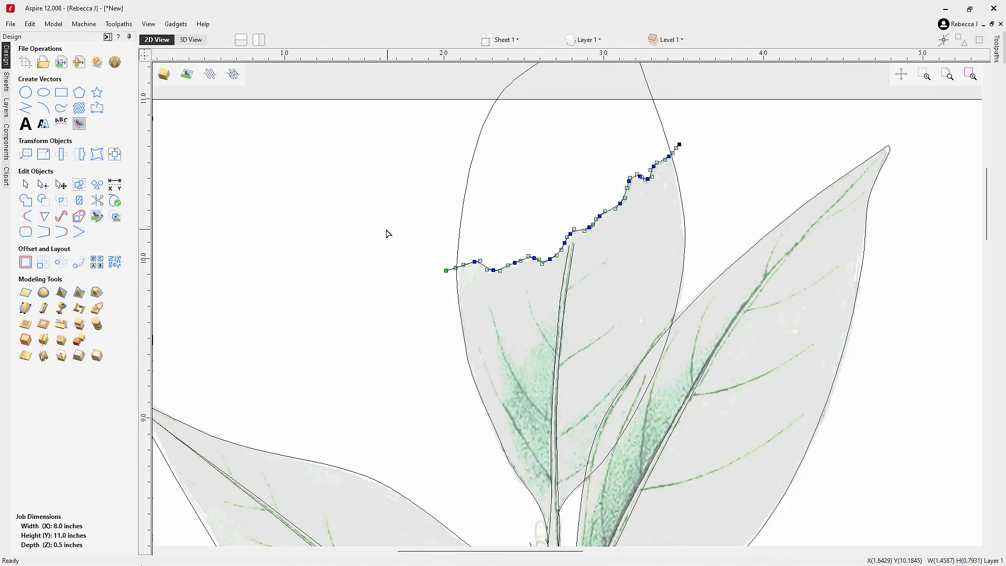
{"action": "left_click", "coordinate": [386, 220]}
{"action": "scroll", "coordinate": [385, 217], "scroll_direction": "down", "scroll_amount": 3}
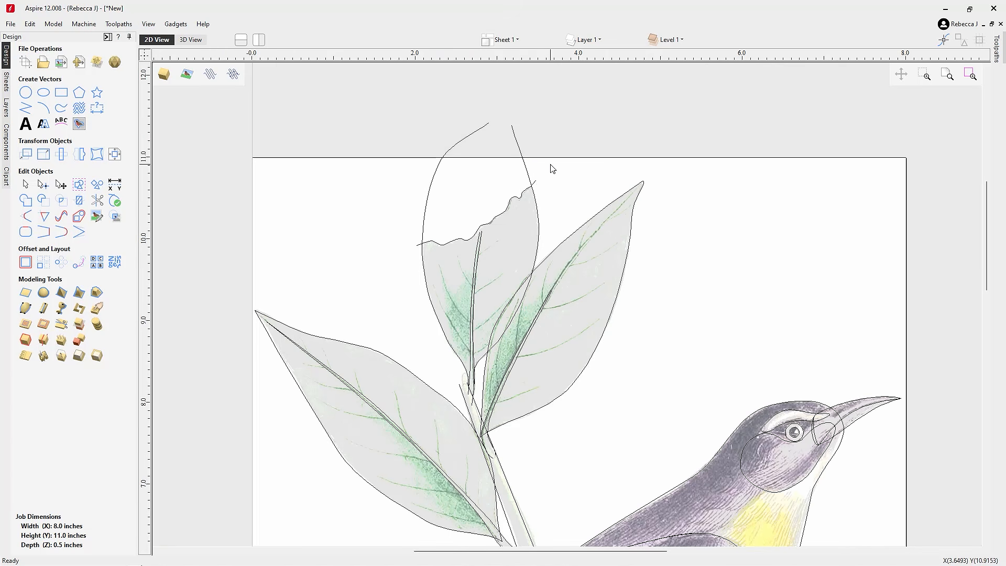
- Copy the top leaf's two untrimmed outline vectors to the clipboard
{"action": "left_click_drag", "start_coordinate": [550, 164], "coordinate": [414, 112]}
{"action": "right_click", "coordinate": [454, 148]}
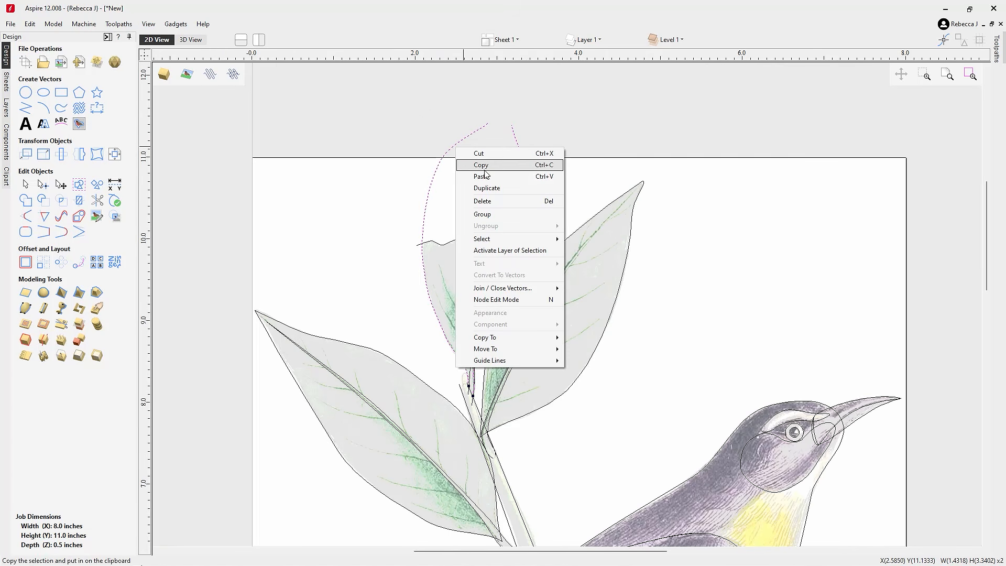
{"action": "left_click", "coordinate": [481, 165]}
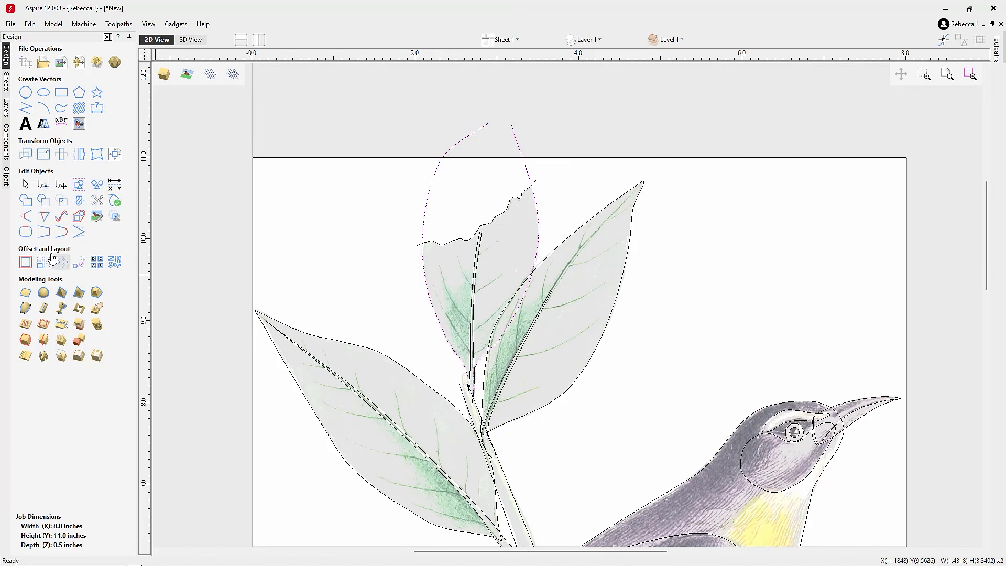
- Trim the top leaf's outline above the torn edge and the torn edge's overhanging ends into one closed shape
{"action": "left_click", "coordinate": [97, 201]}
{"action": "scroll", "coordinate": [493, 193], "scroll_direction": "up", "scroll_amount": 3}
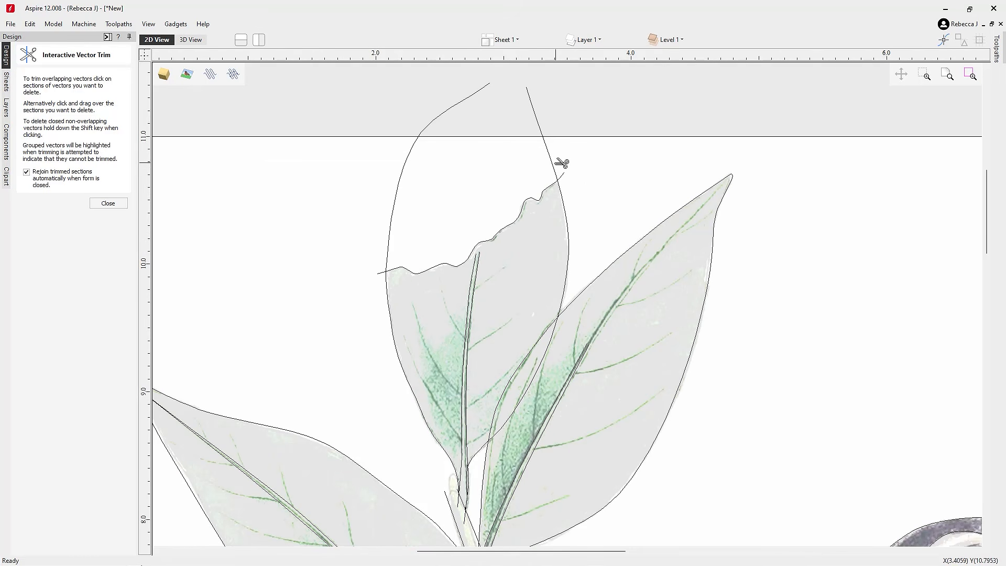
{"action": "left_click", "coordinate": [553, 161]}
{"action": "left_click", "coordinate": [392, 196]}
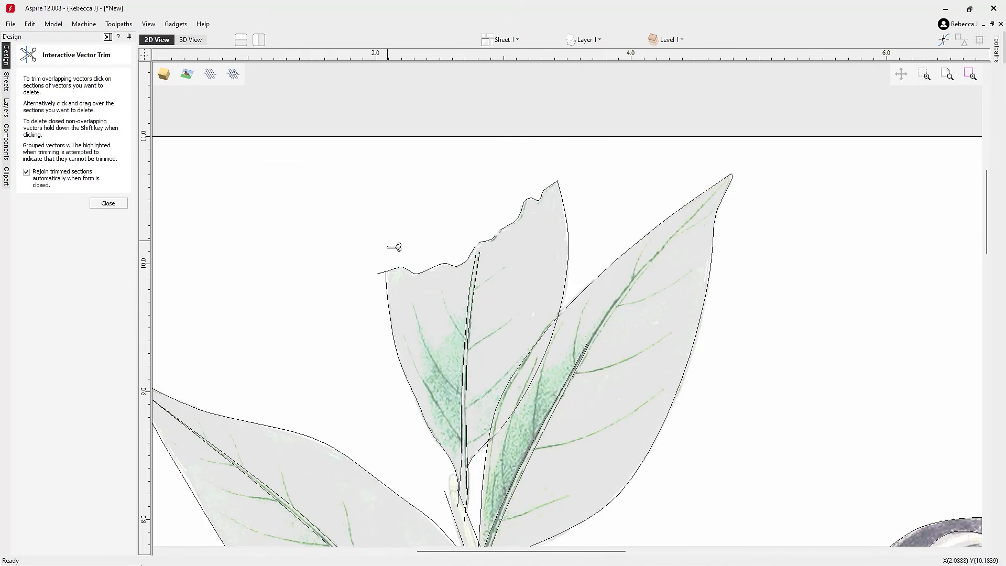
{"action": "left_click", "coordinate": [380, 273]}
{"action": "left_click", "coordinate": [108, 203]}
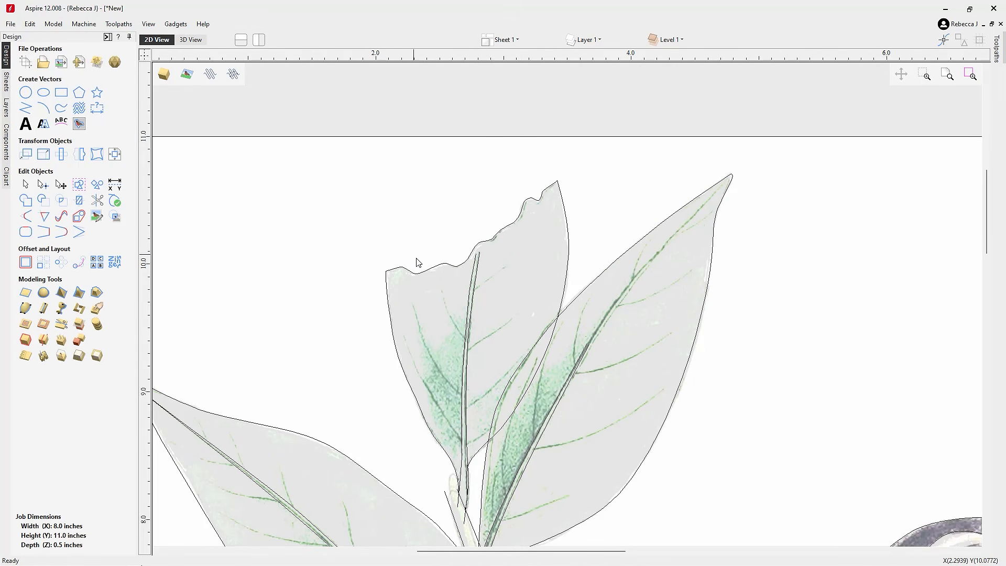
- Paste the copied full outline of the top leaf back in place over the trimmed torn leaf
{"action": "left_click", "coordinate": [420, 277]}
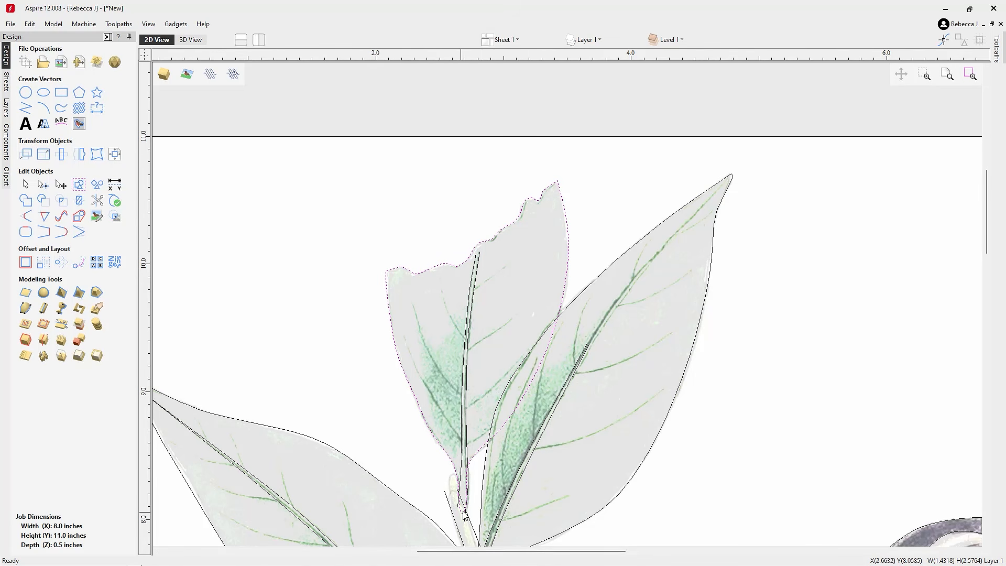
{"action": "left_click", "coordinate": [373, 231]}
{"action": "right_click", "coordinate": [372, 232]}
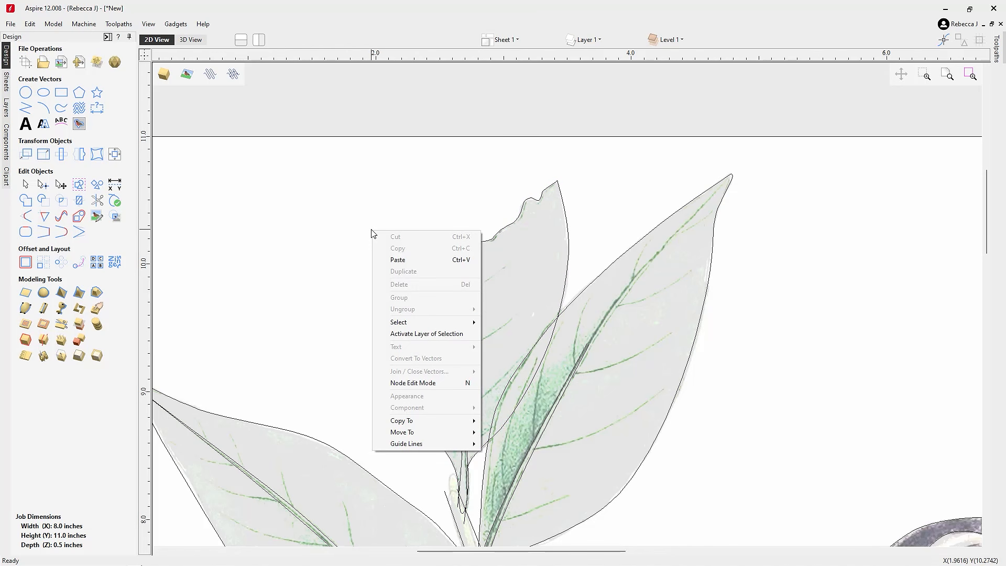
{"action": "left_click", "coordinate": [403, 260]}
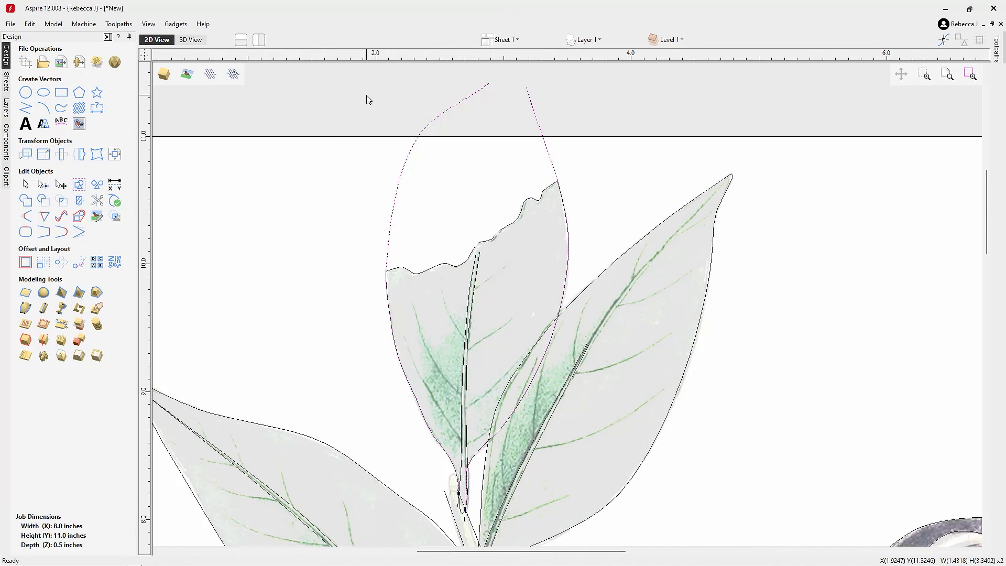
{"action": "left_click", "coordinate": [427, 273]}
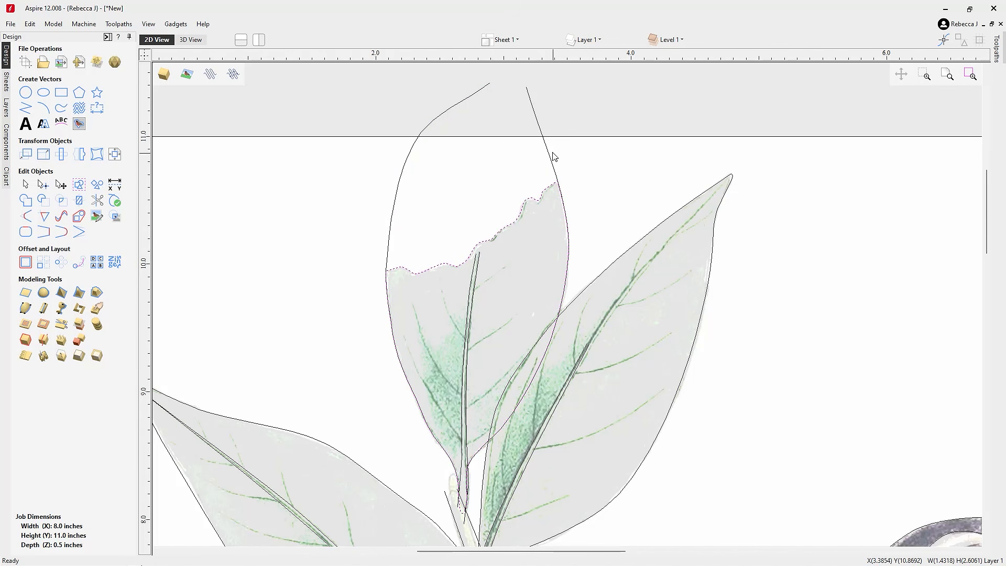
{"action": "scroll", "coordinate": [353, 254], "scroll_direction": "down", "scroll_amount": 4}
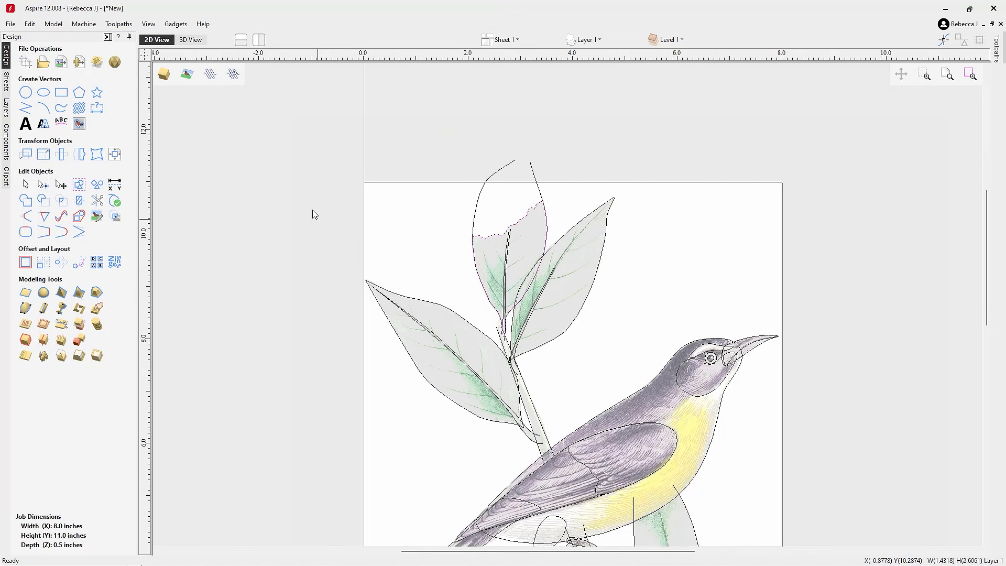
{"action": "scroll", "coordinate": [315, 214], "scroll_direction": "down", "scroll_amount": 2}
{"action": "left_click", "coordinate": [461, 502]}
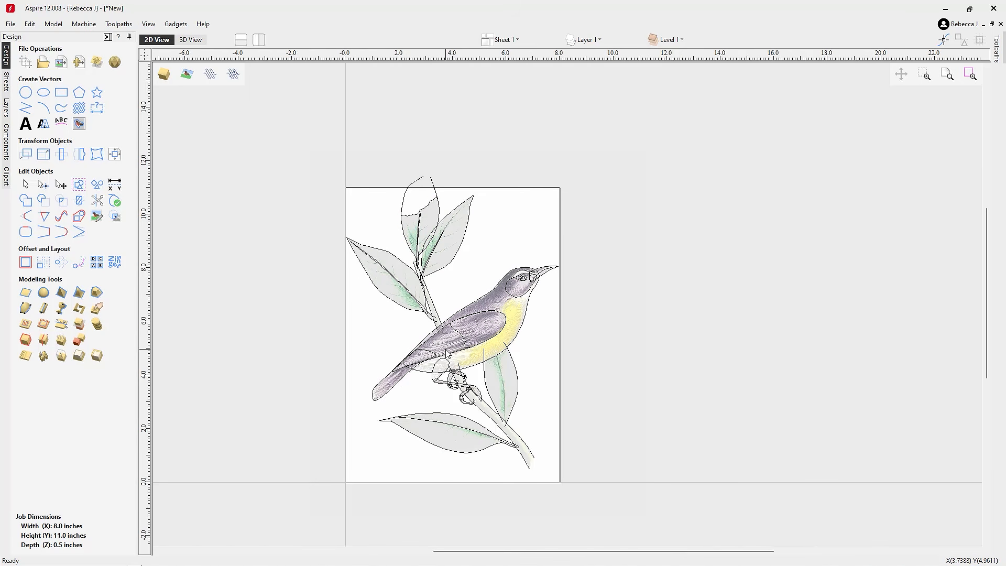
- Draw a 0.4 inch diameter circle near the page's lower-left corner and a 0.2 inch diameter circle above it
{"action": "scroll", "coordinate": [456, 348], "scroll_direction": "up", "scroll_amount": 1}
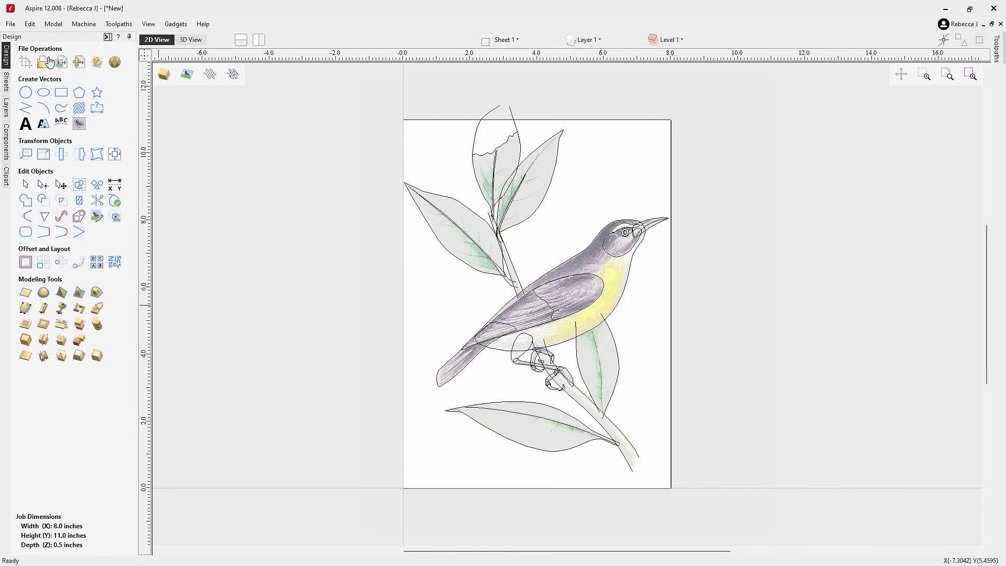
{"action": "left_click", "coordinate": [26, 93]}
{"action": "left_click", "coordinate": [431, 475]}
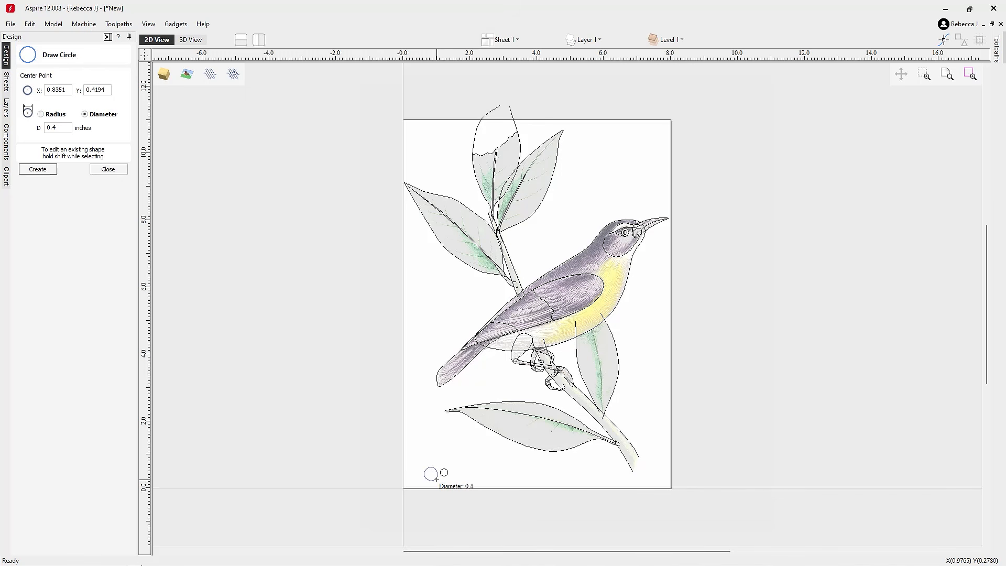
{"action": "left_click", "coordinate": [437, 479]}
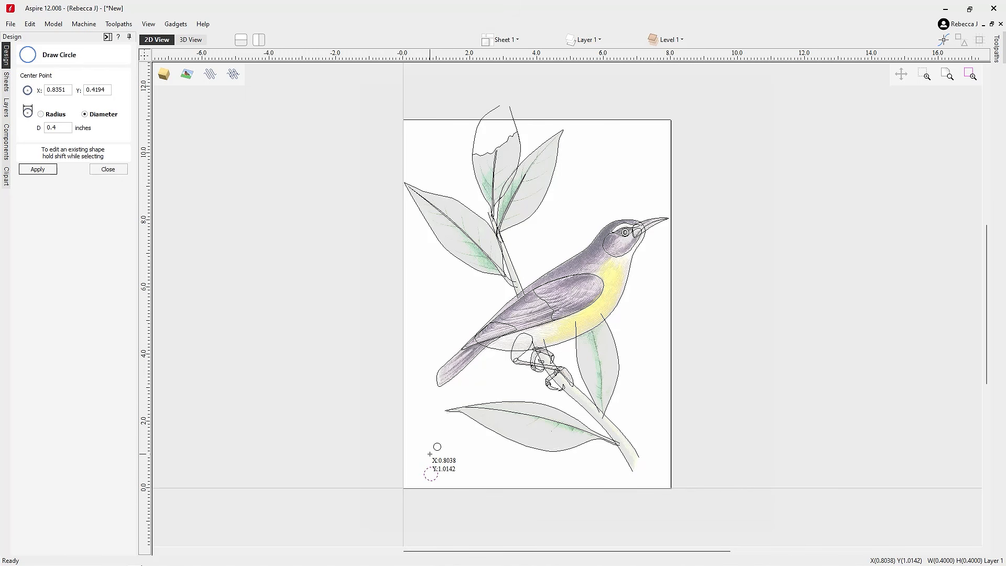
{"action": "scroll", "coordinate": [431, 464], "scroll_direction": "up", "scroll_amount": 2}
{"action": "left_click", "coordinate": [428, 438]}
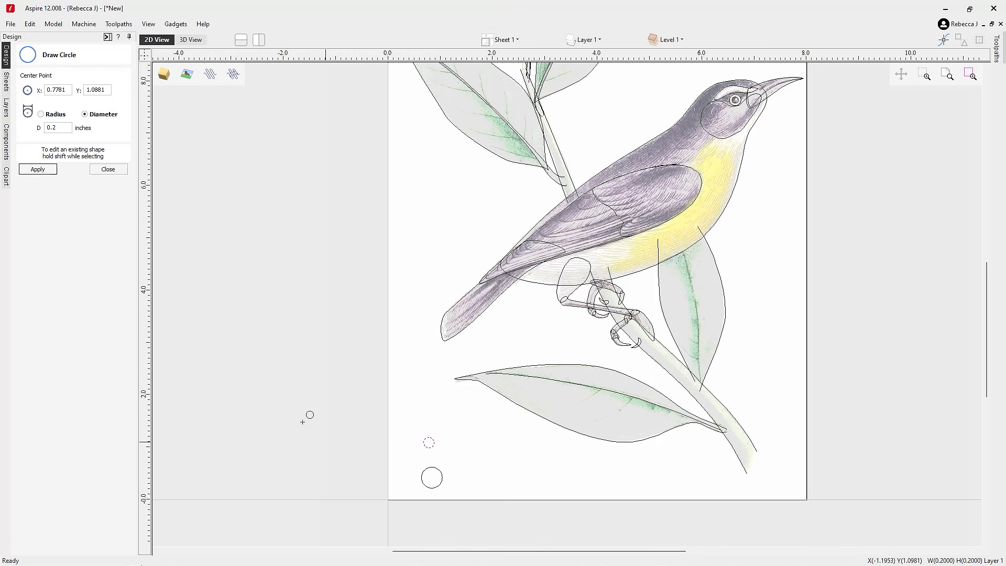
{"action": "left_click", "coordinate": [108, 169]}
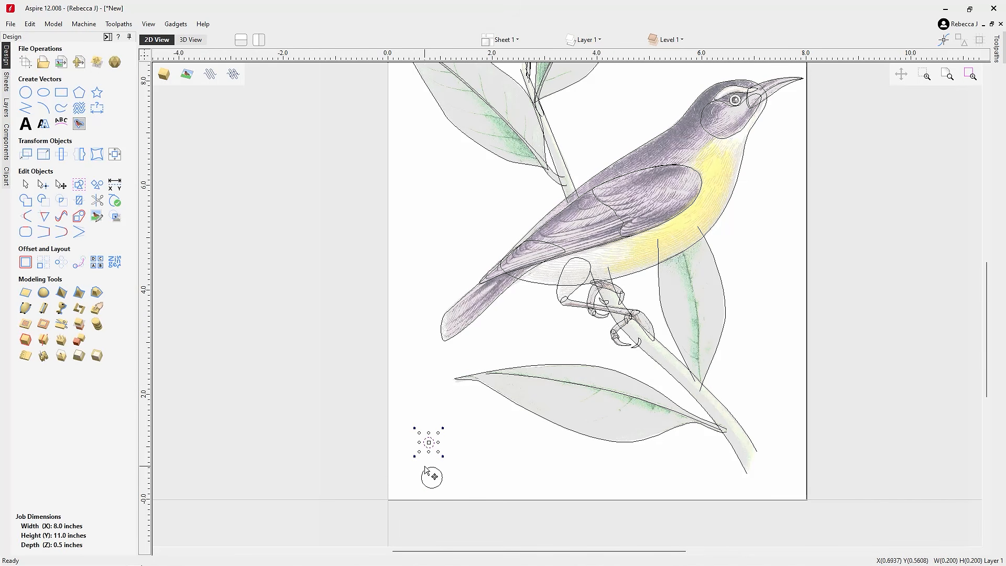
- Delete the lower halves of the small and large circles in node editing, leaving two upper semicircular arcs
{"action": "scroll", "coordinate": [426, 466], "scroll_direction": "up", "scroll_amount": 6}
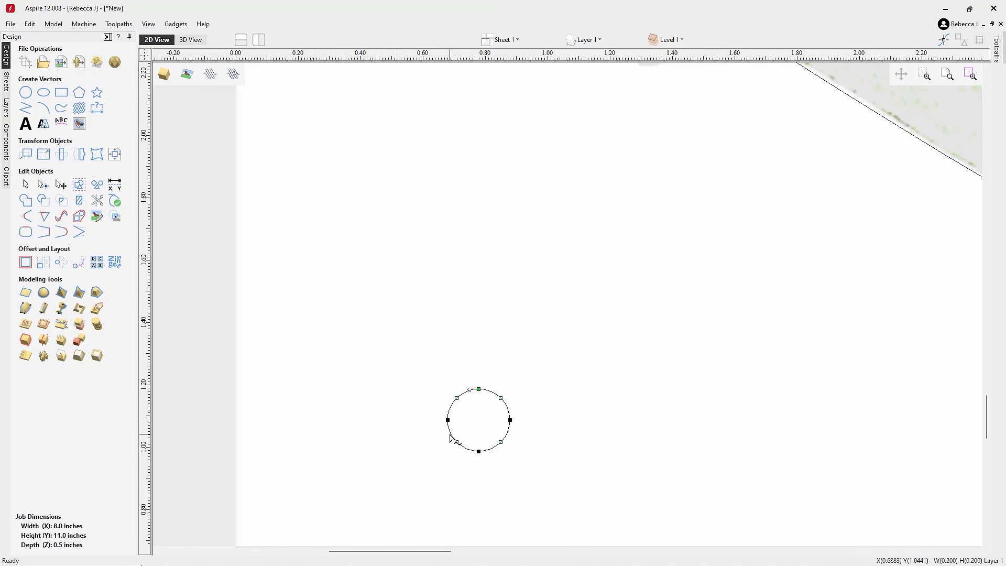
{"action": "key", "text": "d"}
{"action": "key", "text": "d"}
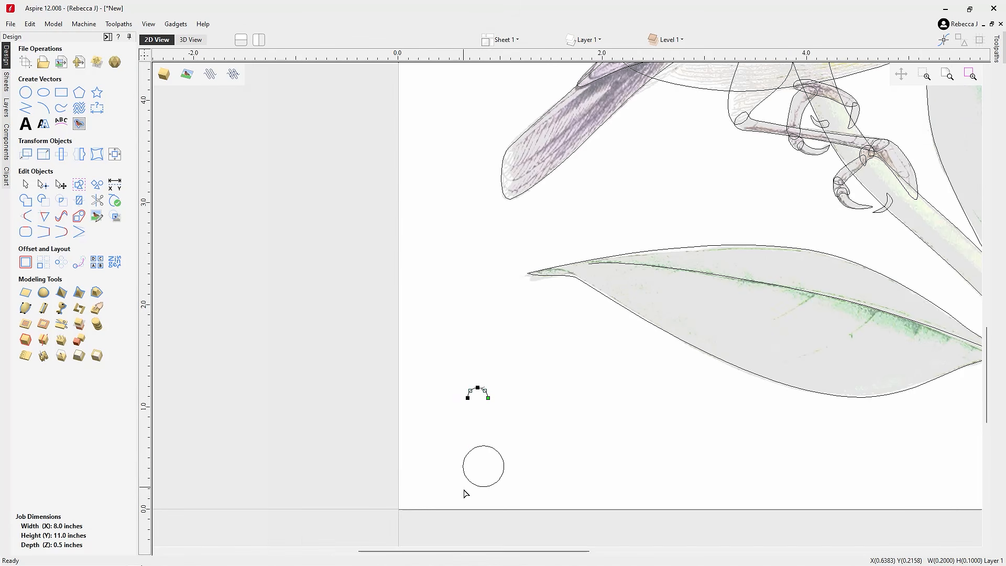
{"action": "scroll", "coordinate": [465, 493], "scroll_direction": "up", "scroll_amount": 3}
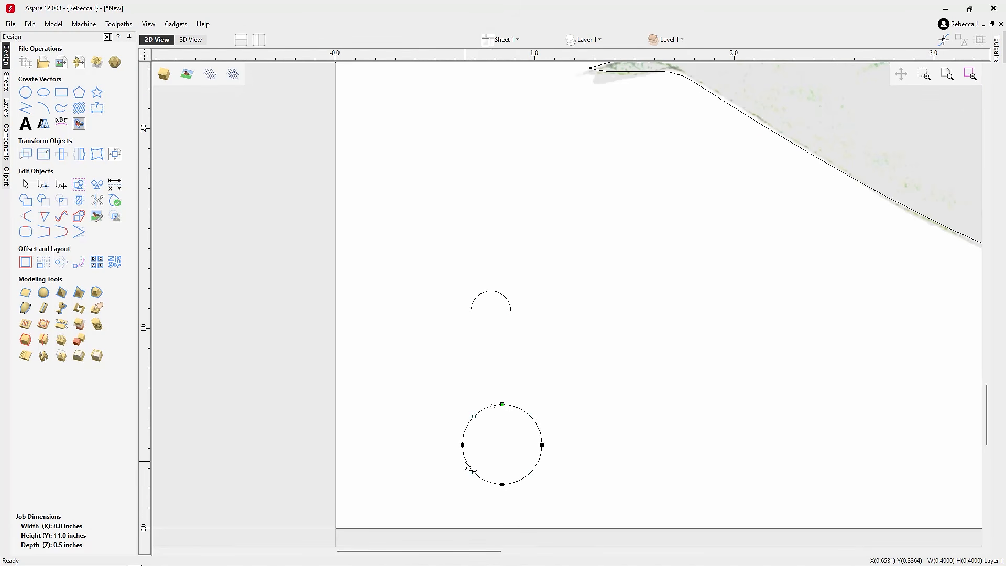
{"action": "key", "text": "d"}
{"action": "key", "text": "d"}
{"action": "scroll", "coordinate": [481, 475], "scroll_direction": "down", "scroll_amount": 2}
{"action": "scroll", "coordinate": [399, 490], "scroll_direction": "down", "scroll_amount": 2}
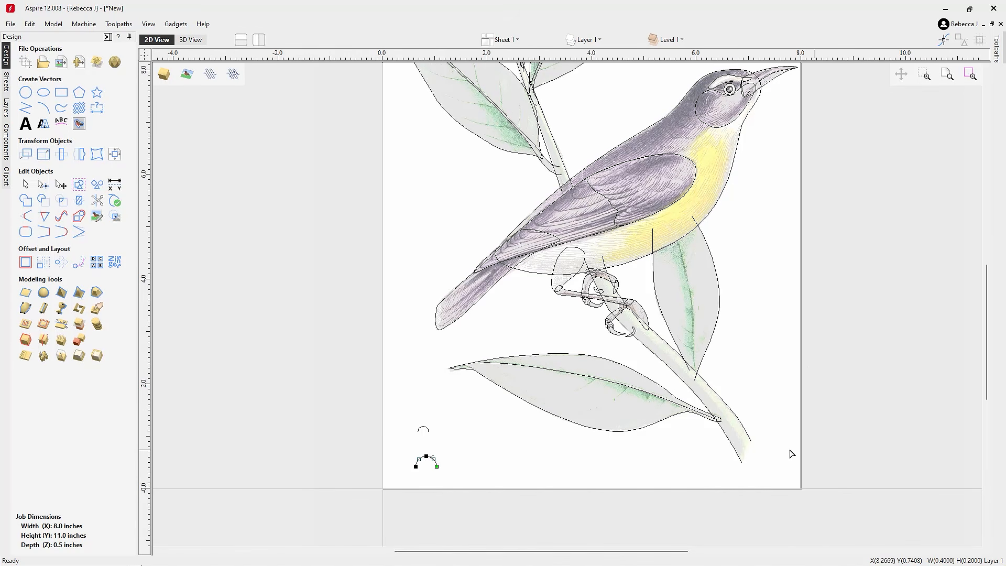
{"action": "left_click", "coordinate": [741, 464]}
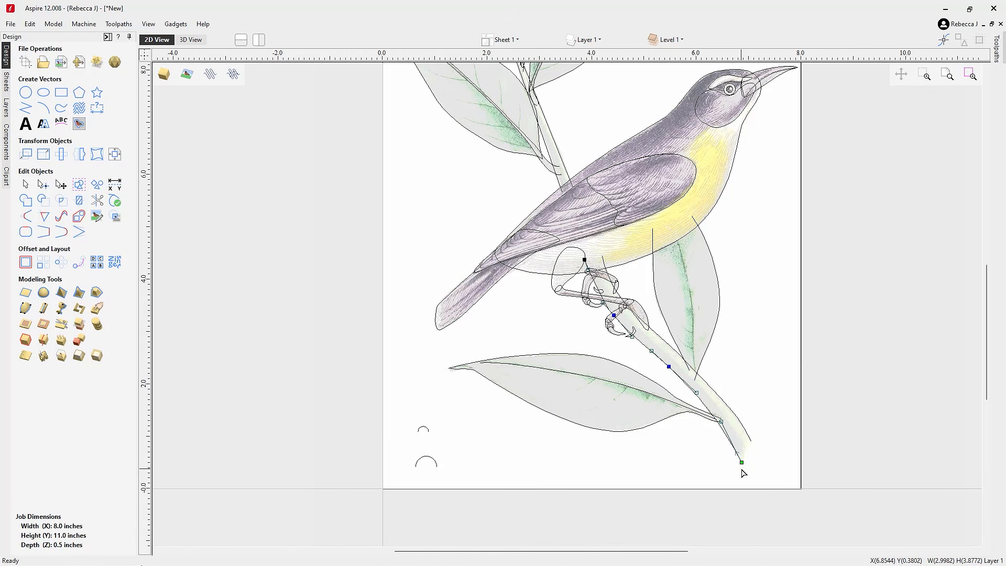
{"action": "left_click", "coordinate": [749, 444]}
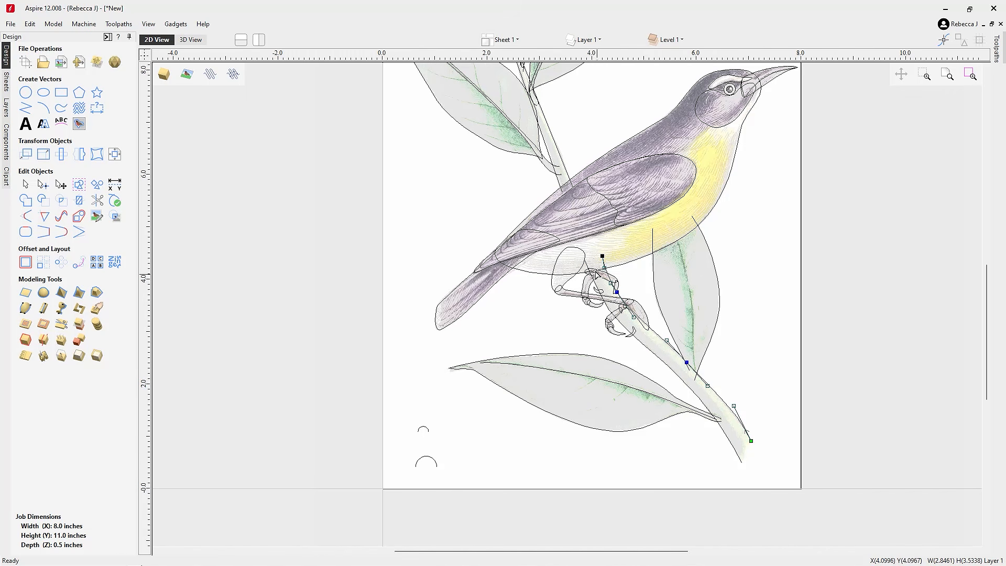
{"action": "scroll", "coordinate": [600, 266], "scroll_direction": "down", "scroll_amount": 3}
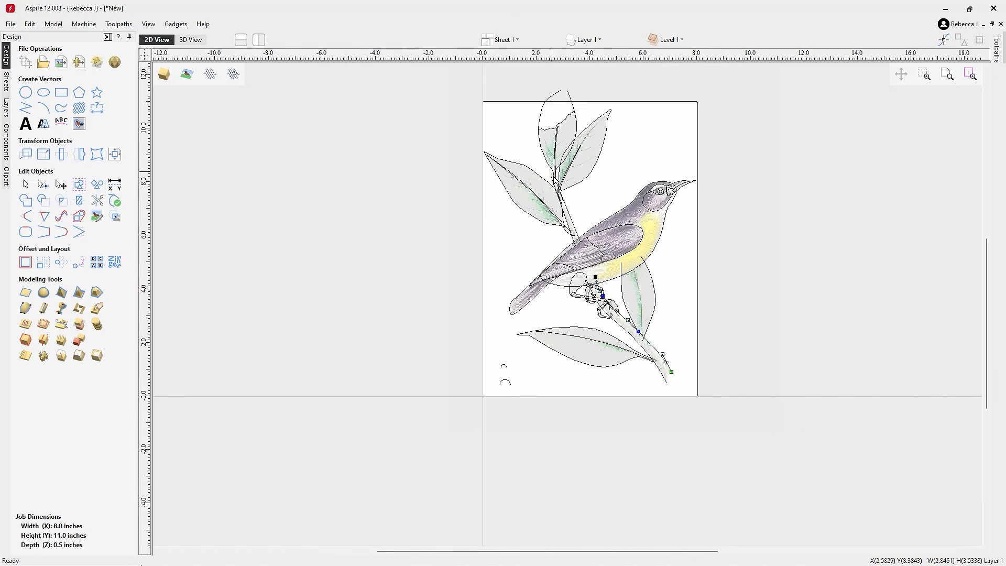
{"action": "left_click", "coordinate": [505, 366]}
{"action": "left_click", "coordinate": [454, 378]}
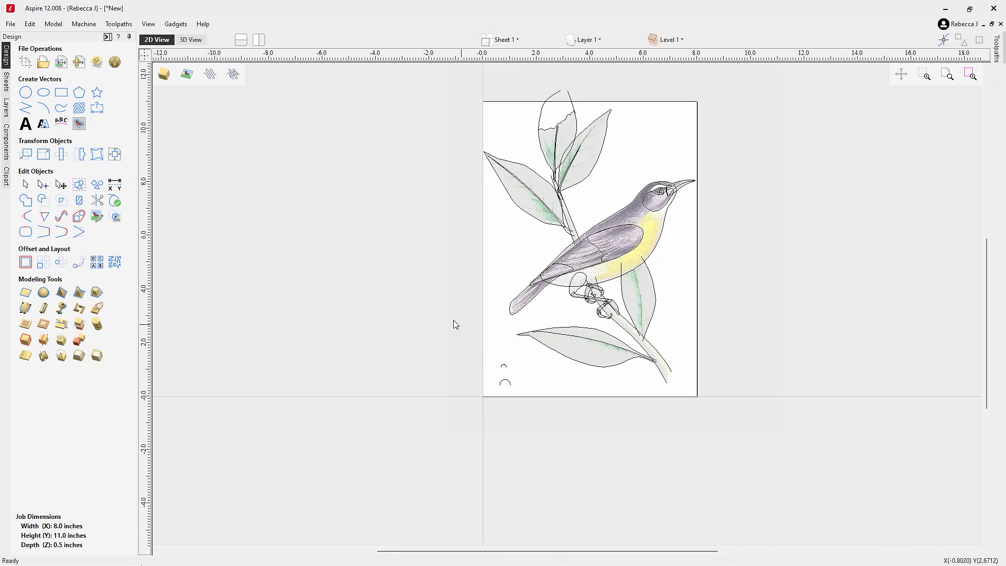
- Draw a flat ellipse 1.4 inches wide and 0.2 inches high just outside the page's lower-left edge
{"action": "left_click", "coordinate": [43, 92]}
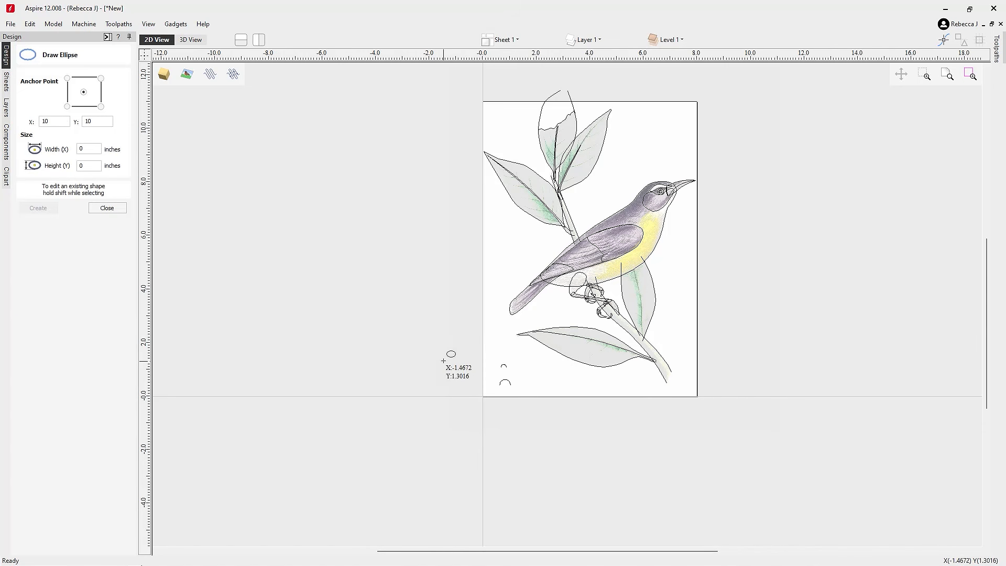
{"action": "left_click_drag", "start_coordinate": [458, 363], "coordinate": [477, 363]}
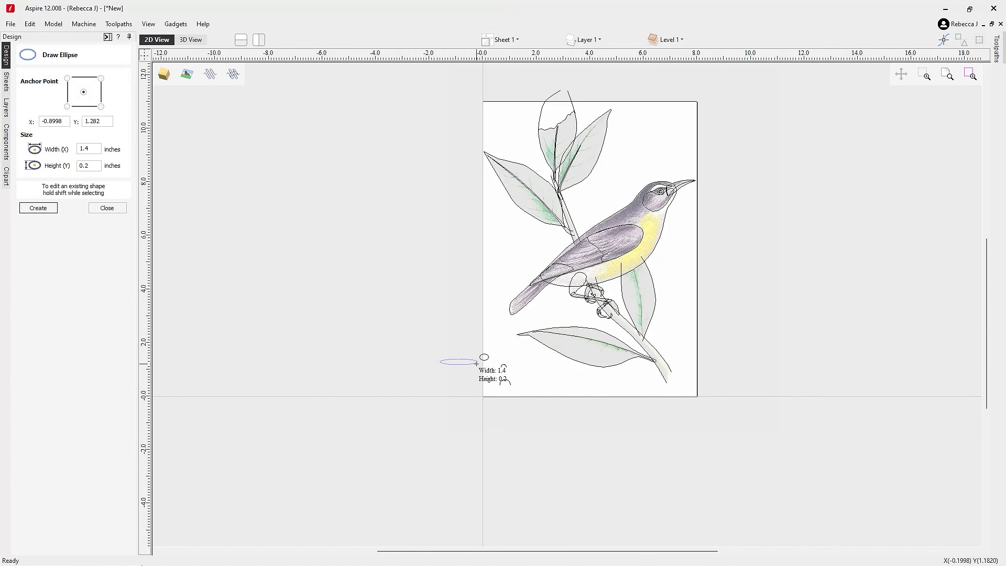
{"action": "left_click_drag", "start_coordinate": [476, 363], "coordinate": [476, 364]}
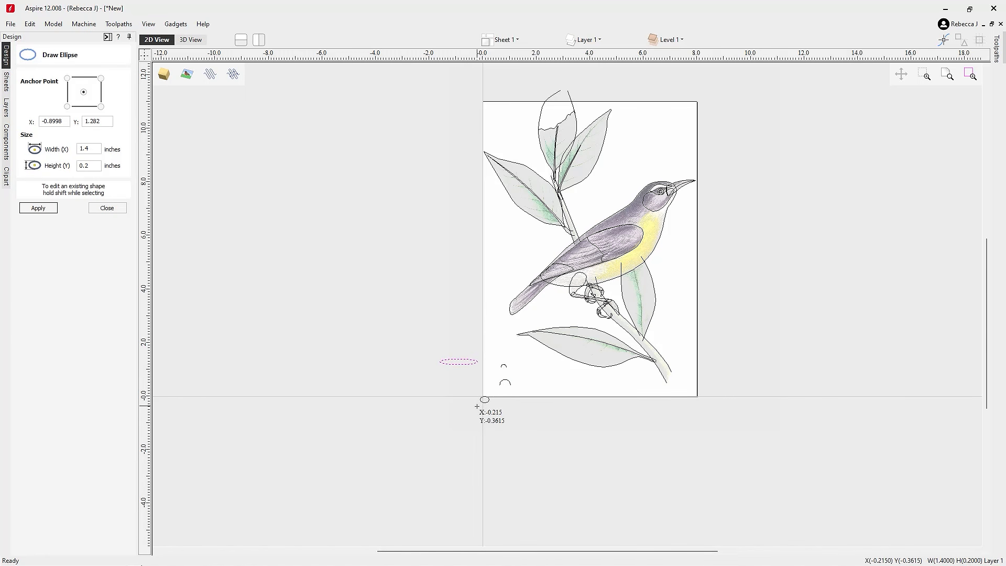
{"action": "key", "text": "Escape"}
- Delete the lower half of the ellipse in node editing, leaving a shallow upper arc
{"action": "scroll", "coordinate": [460, 366], "scroll_direction": "up", "scroll_amount": 5}
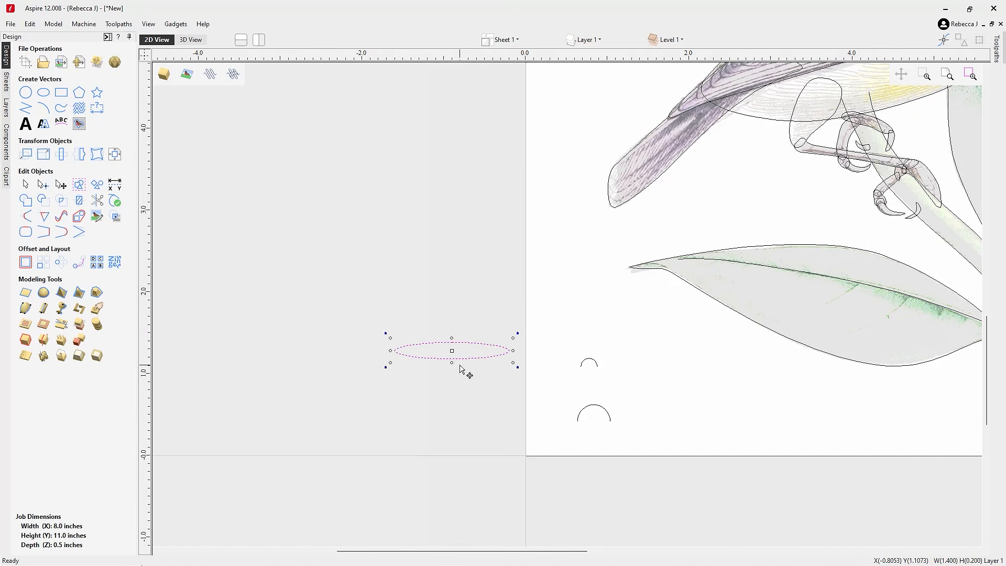
{"action": "key", "text": "n"}
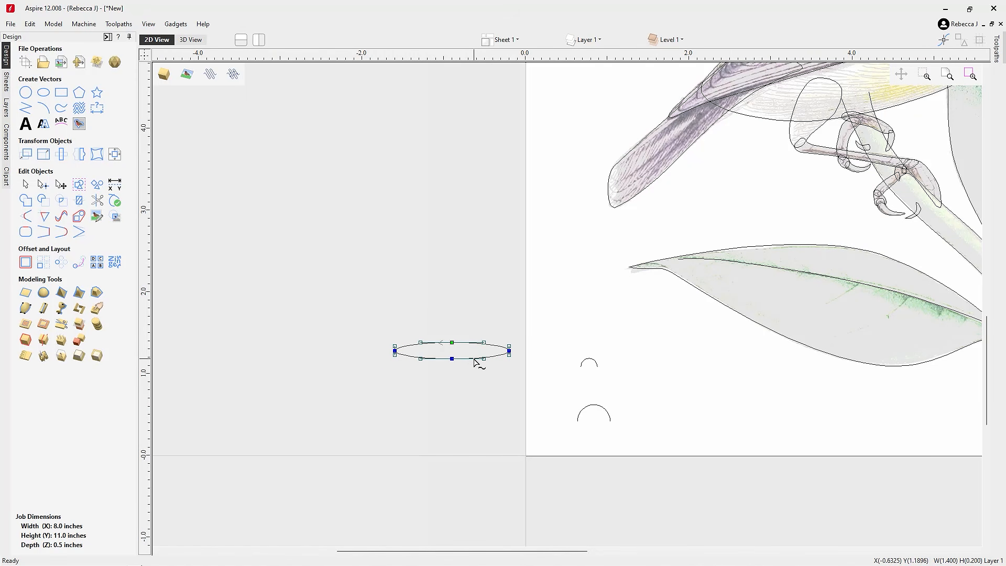
{"action": "key", "text": "d"}
{"action": "key", "text": "d"}
{"action": "scroll", "coordinate": [468, 342], "scroll_direction": "up", "scroll_amount": 4}
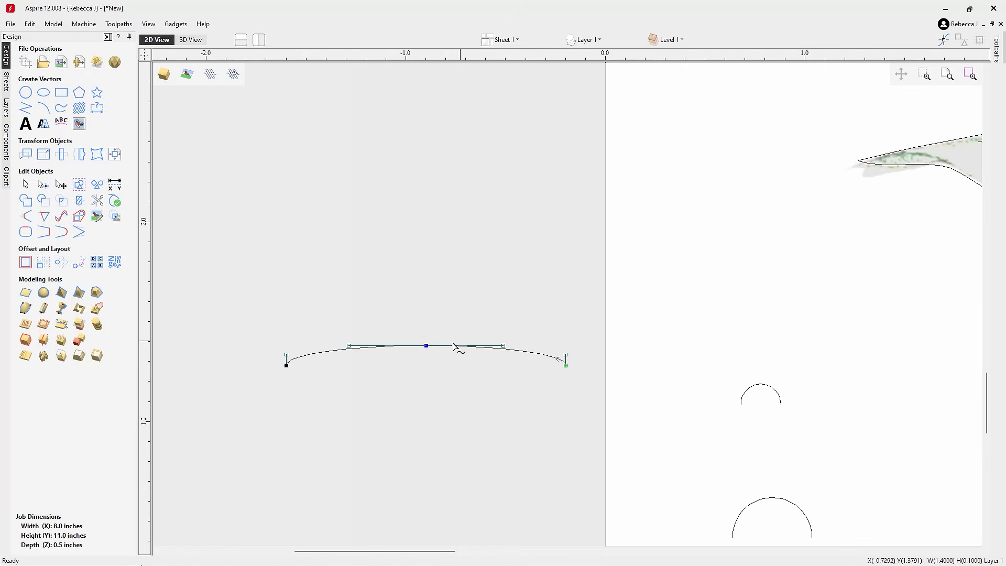
- Turn off smoothing on the shallow arc's middle node and nudge the node and its handles slightly down
{"action": "right_click", "coordinate": [427, 345]}
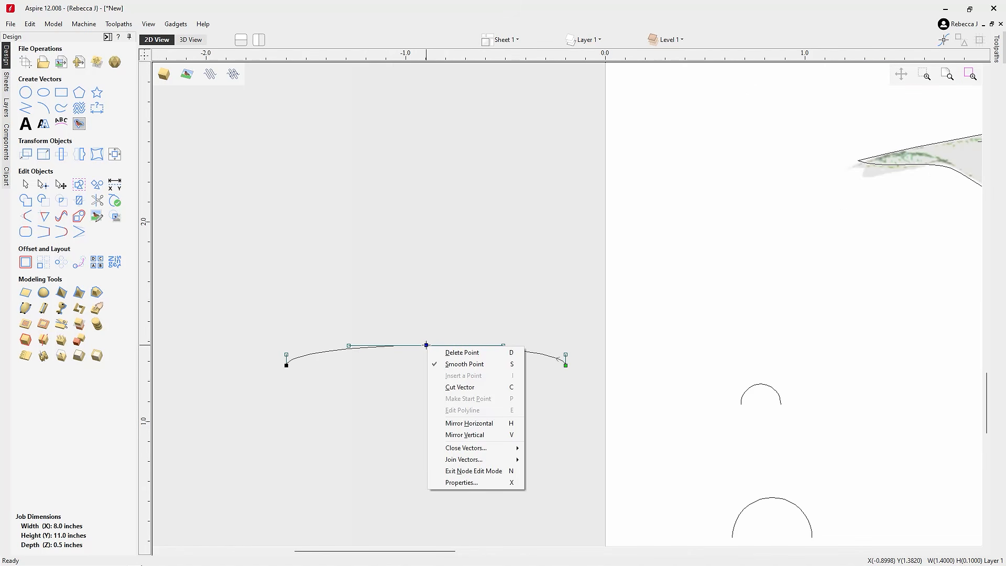
{"action": "left_click", "coordinate": [460, 366]}
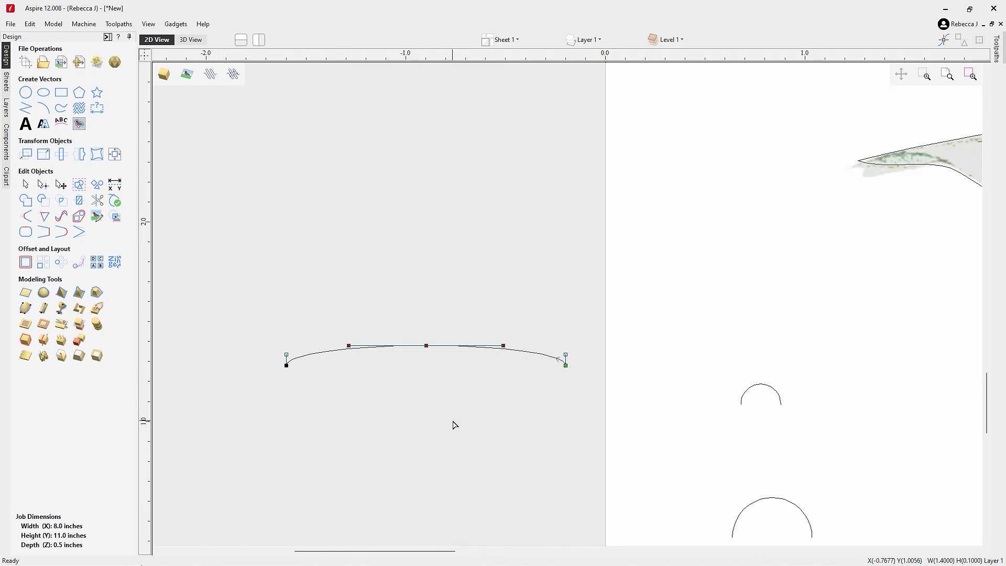
{"action": "key", "text": "Down"}
{"action": "key", "text": "Down"}
{"action": "key", "text": "Down"}
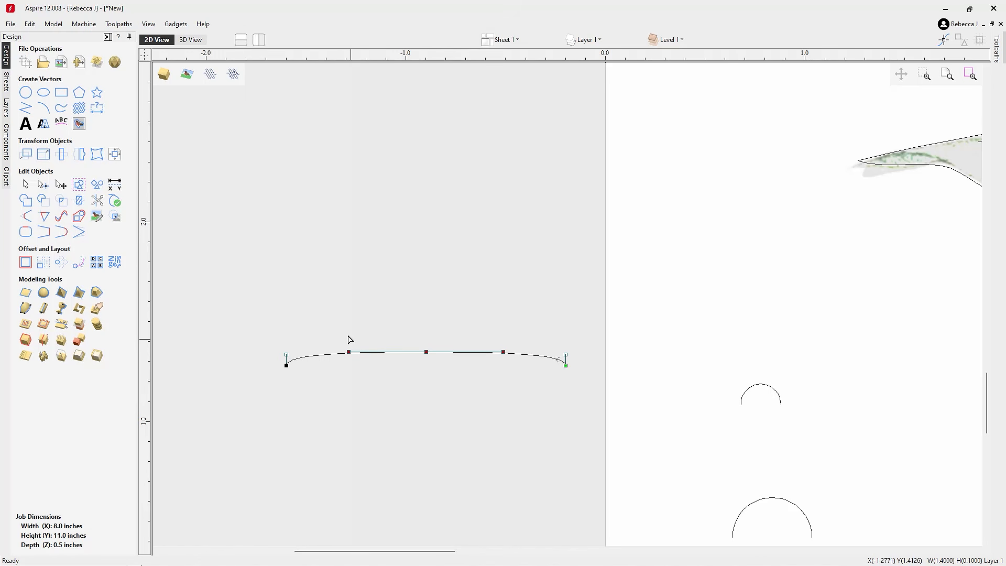
- Nudge both handles of the shallow arc's middle node up evenly to form a central dip like a leaf's cross-section
{"action": "left_click_drag", "start_coordinate": [338, 335], "coordinate": [369, 370]}
{"action": "left_click_drag", "start_coordinate": [490, 337], "coordinate": [524, 369], "text": "shift"}
{"action": "key", "text": "Up"}
{"action": "key", "text": "Up"}
{"action": "key", "text": "Up"}
{"action": "key", "text": "Up"}
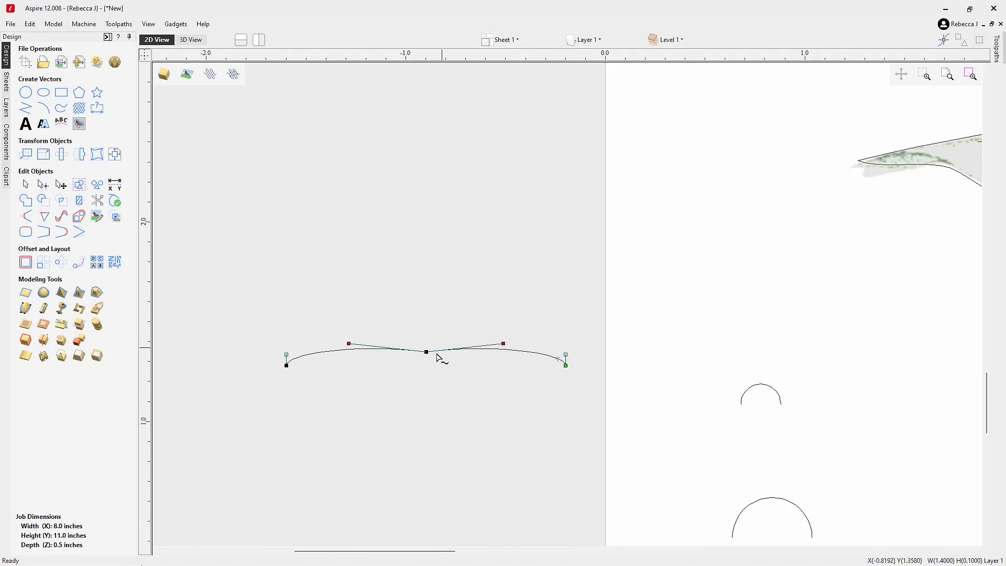
{"action": "scroll", "coordinate": [295, 369], "scroll_direction": "down", "scroll_amount": 3}
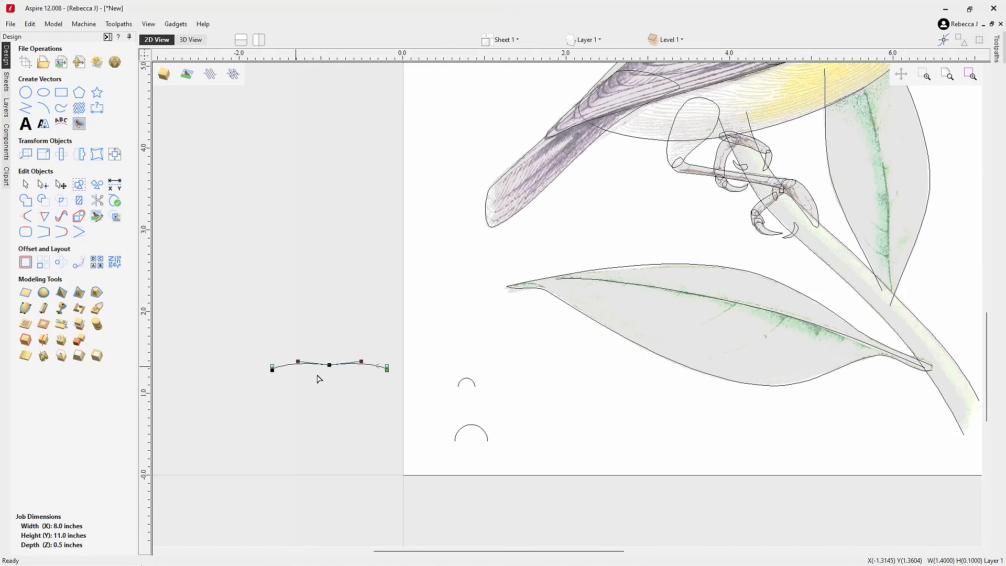
- Leave node editing and paste the copied set of cross-section profile curves just outside the page's lower-left edge
{"action": "scroll", "coordinate": [320, 378], "scroll_direction": "down", "scroll_amount": 3}
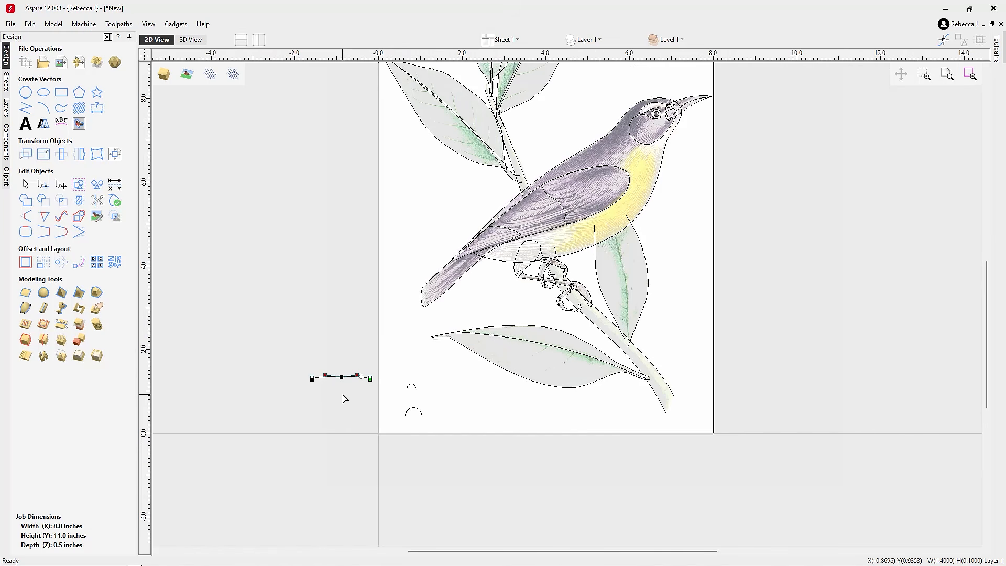
{"action": "left_click", "coordinate": [344, 362]}
{"action": "scroll", "coordinate": [483, 441], "scroll_direction": "down", "scroll_amount": 1}
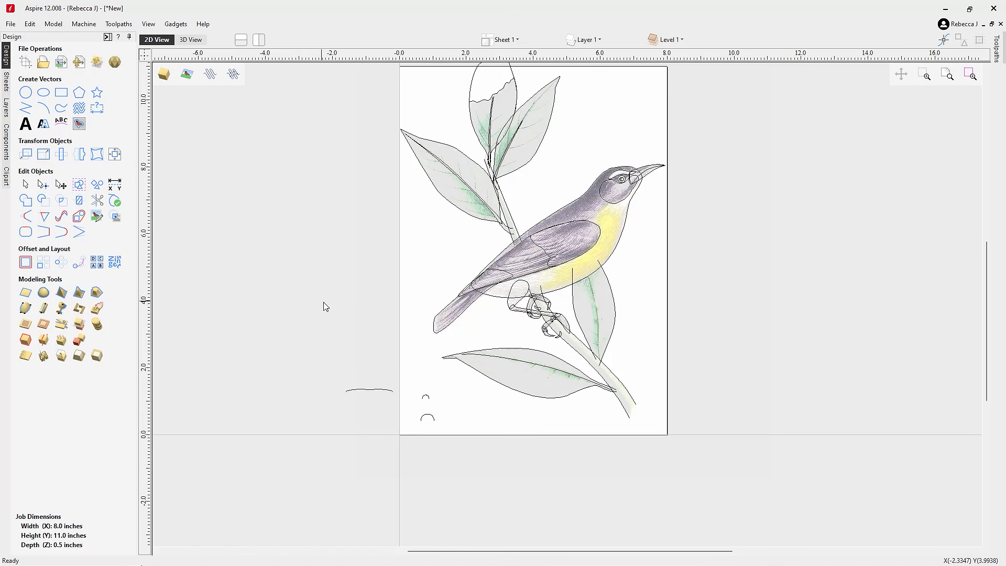
{"action": "middle_click_drag", "start_coordinate": [344, 268], "coordinate": [353, 321]}
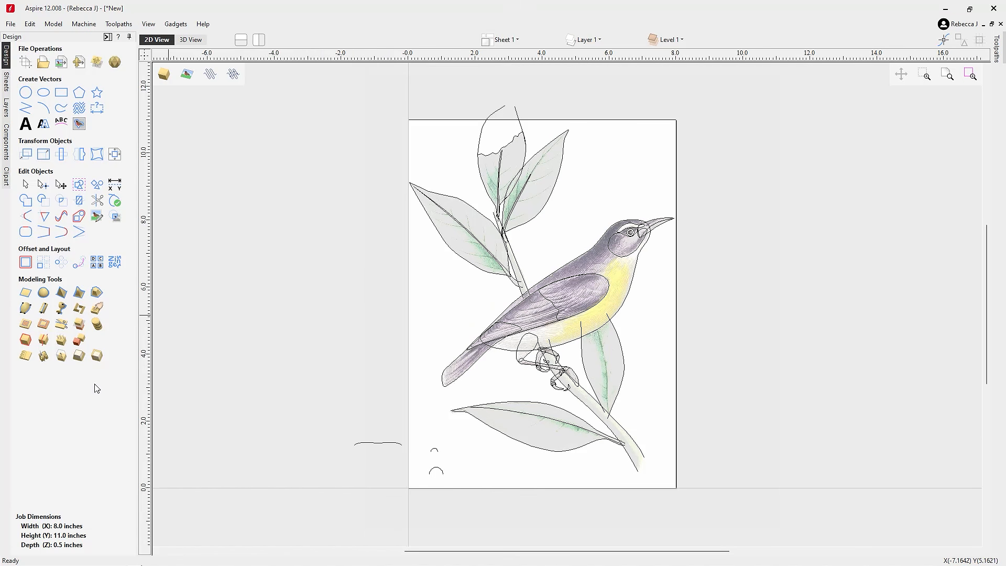
{"action": "right_click", "coordinate": [334, 319]}
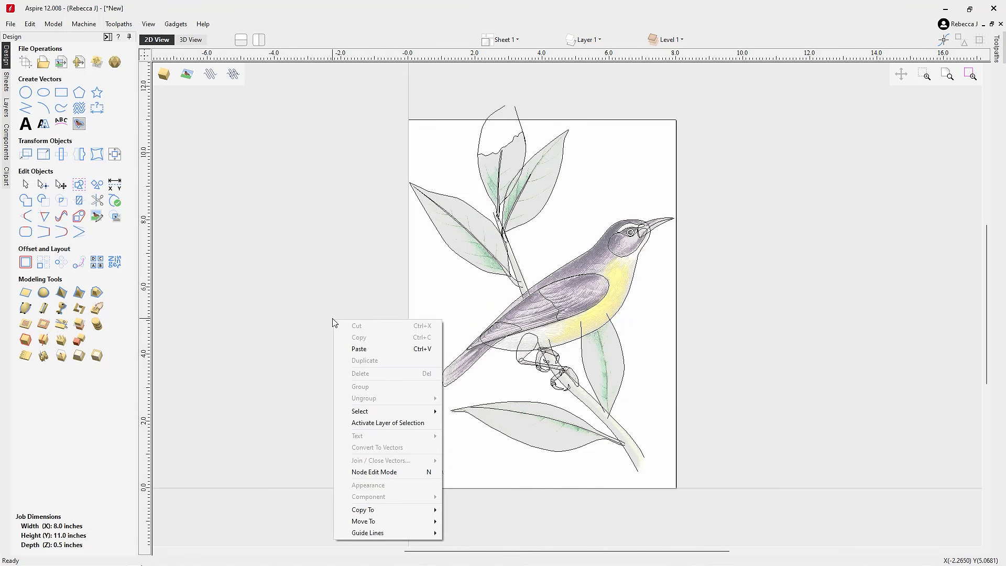
{"action": "left_click", "coordinate": [355, 349]}
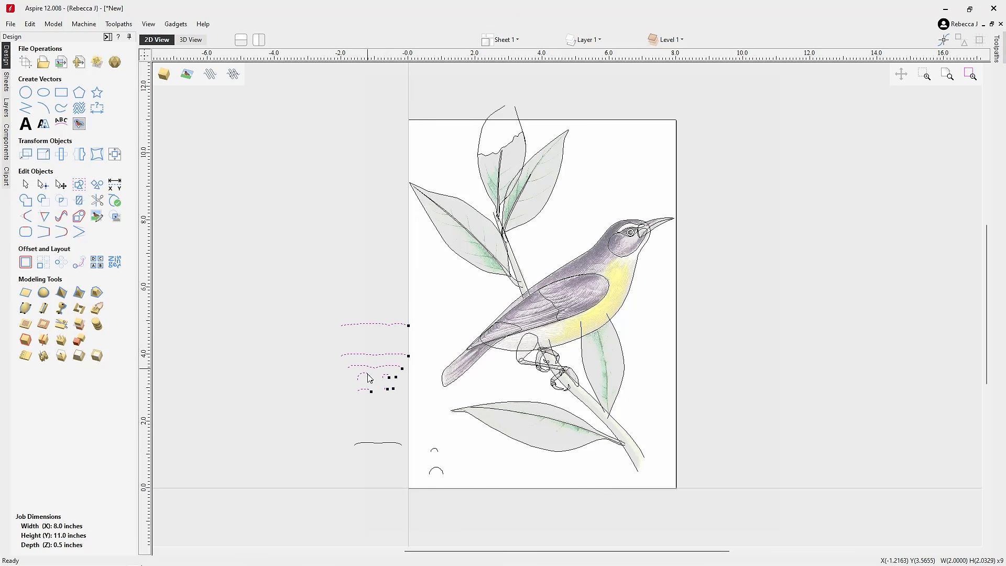
{"action": "left_click", "coordinate": [378, 427]}
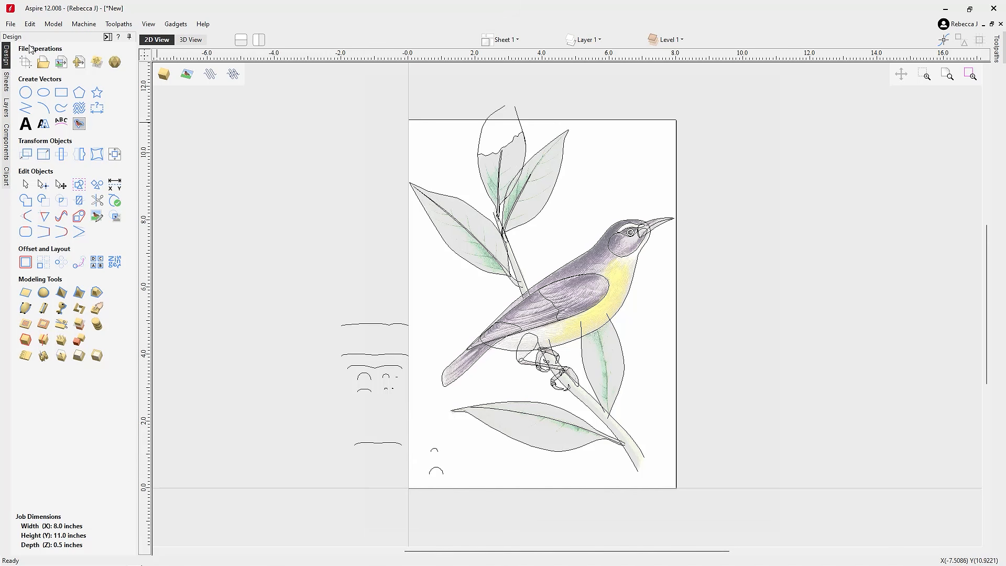
- Save the project under the name "Birdie Vectos" in the Birdie folder
{"action": "left_click", "coordinate": [9, 25]}
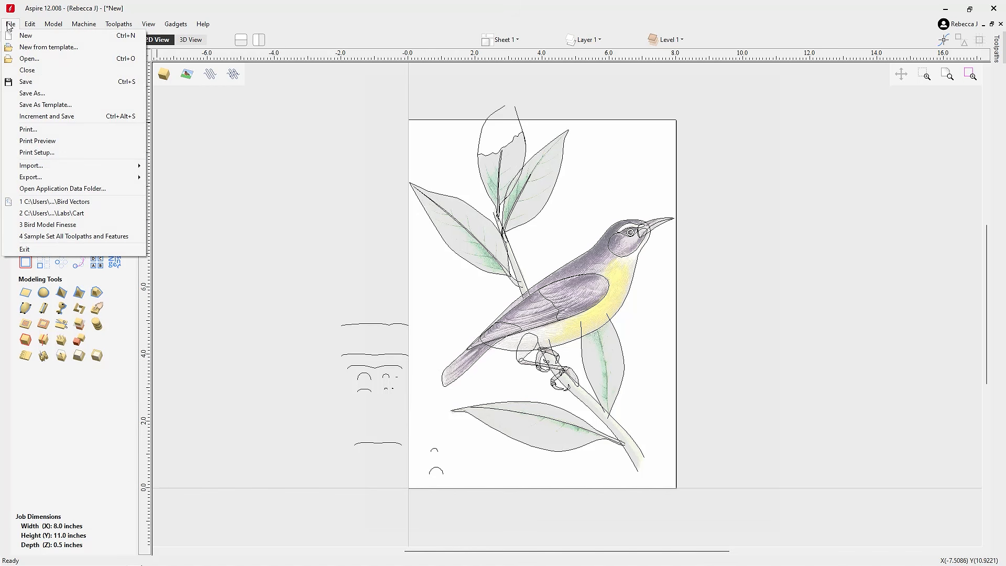
{"action": "left_click", "coordinate": [32, 92]}
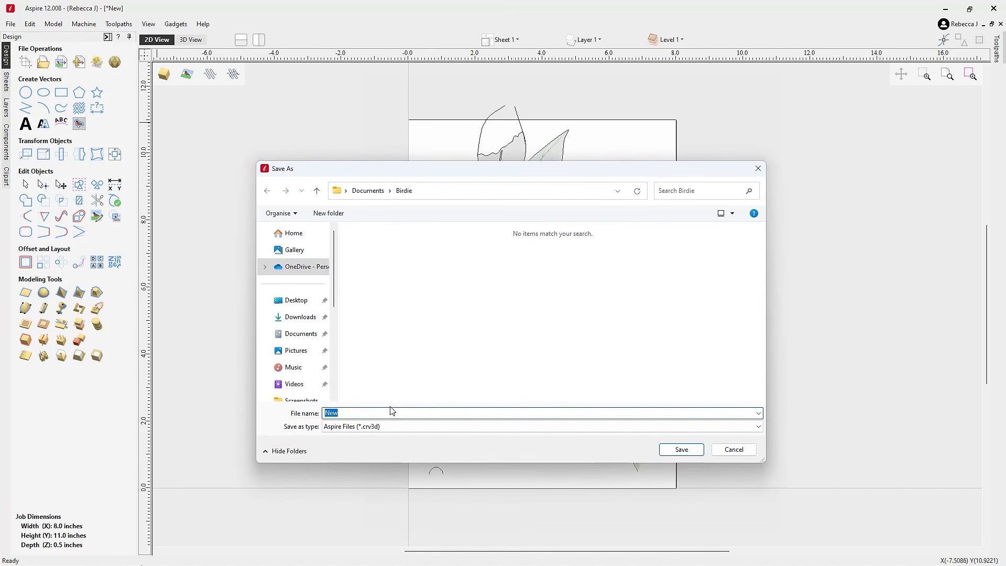
{"action": "type", "text": "Birdie Vectos"}
{"action": "left_click", "coordinate": [680, 449]}
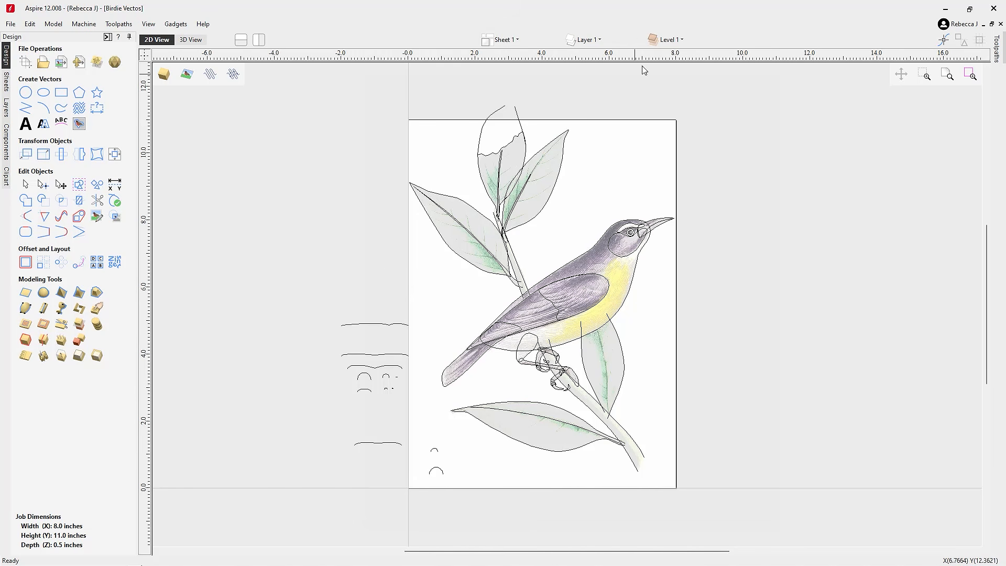
- Rename the component level "Level 1" to "Basic Bird"
{"action": "left_click", "coordinate": [681, 40]}
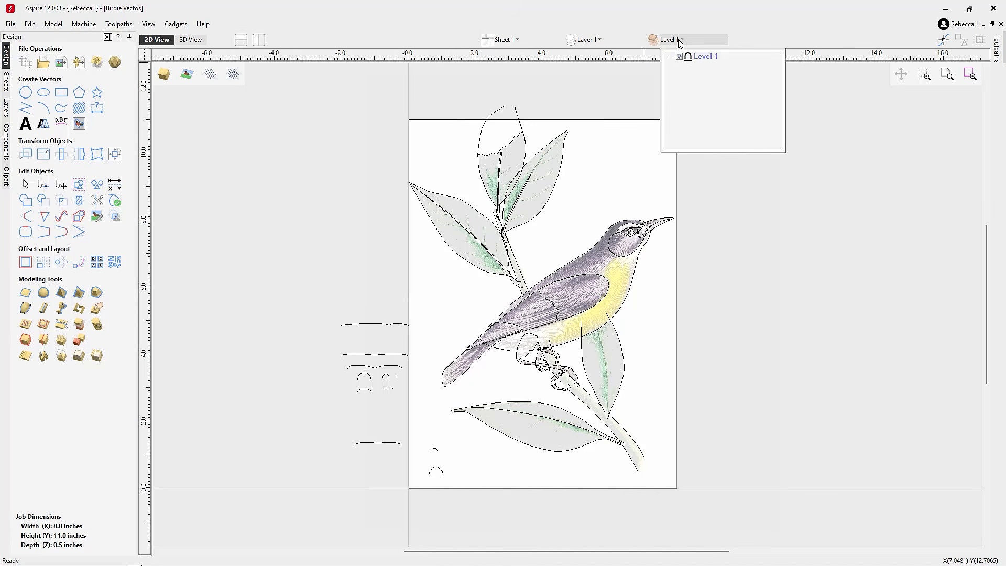
{"action": "left_click", "coordinate": [706, 58]}
{"action": "right_click", "coordinate": [716, 57]}
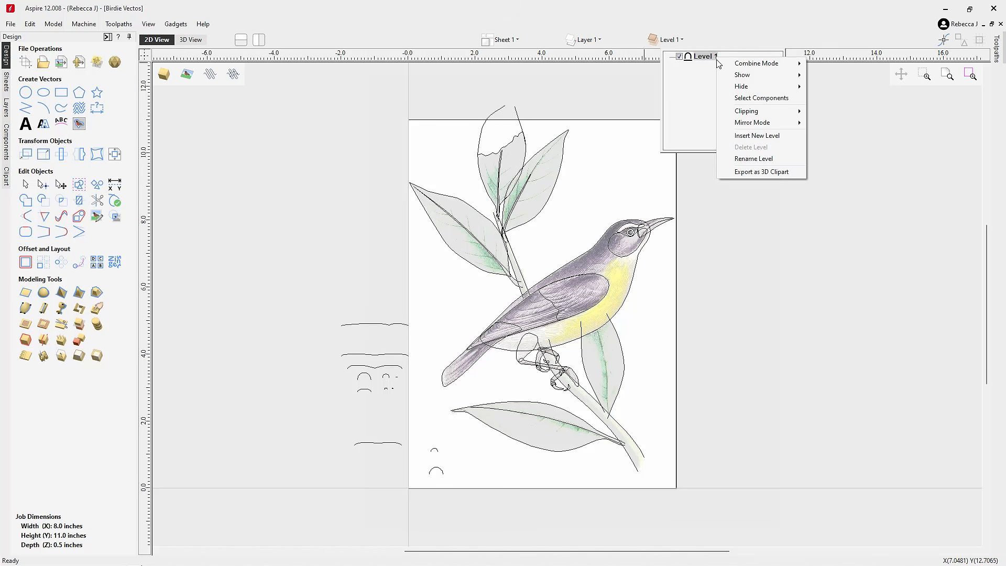
{"action": "left_click", "coordinate": [755, 159]}
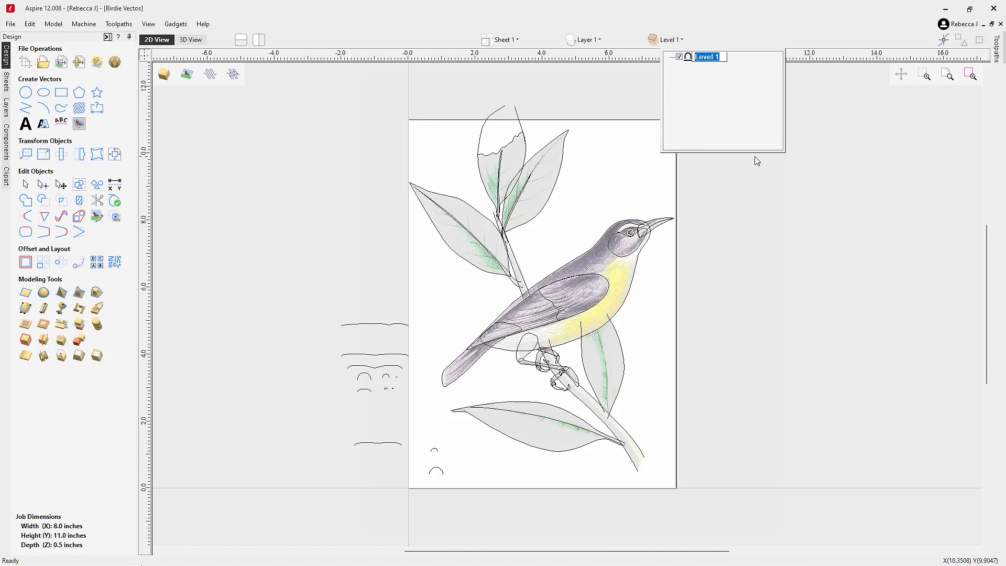
{"action": "type", "text": "Basic Bird"}
{"action": "key", "text": "Return"}
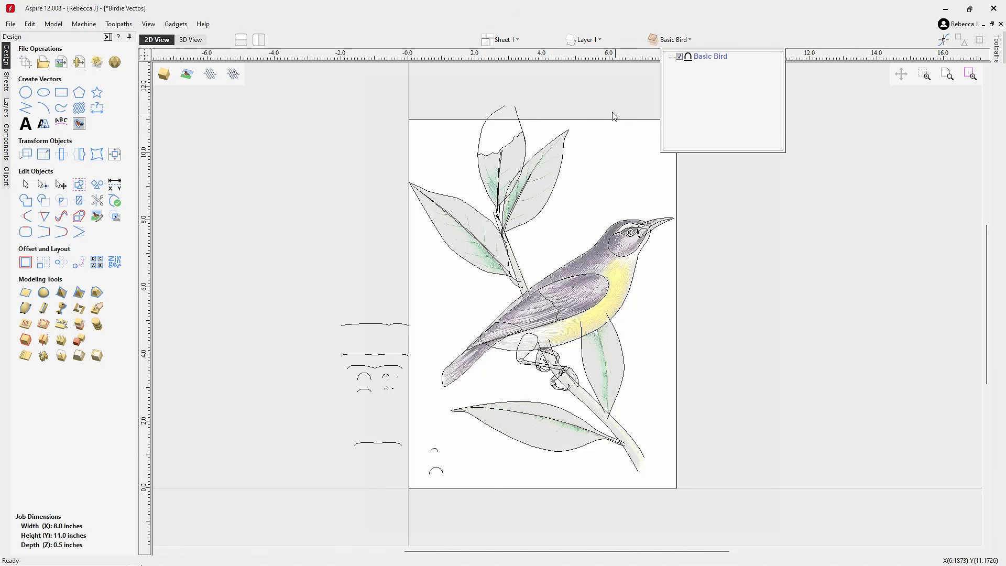
{"action": "left_click", "coordinate": [733, 219]}
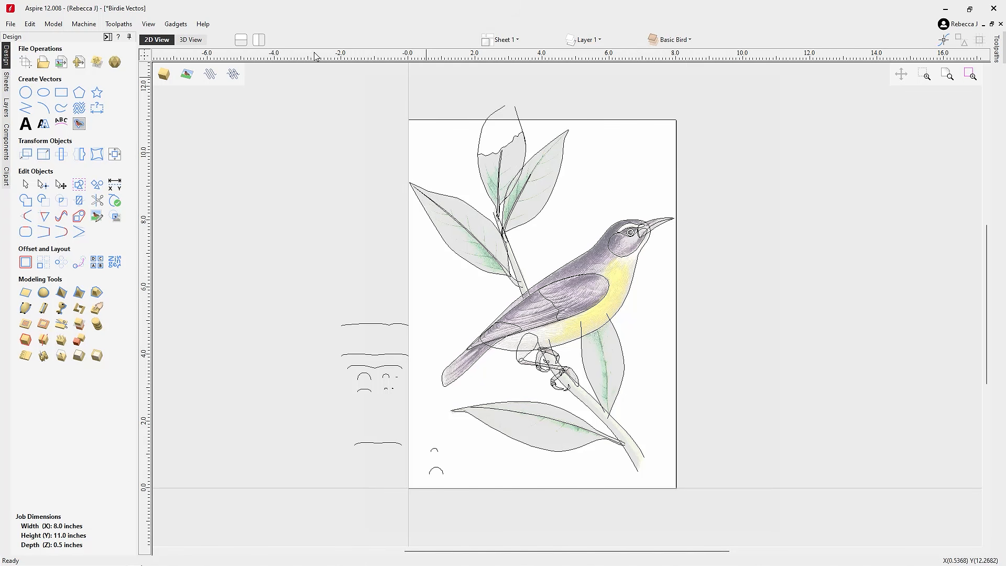
- Switch to the 3D view and tilt the page slightly so the vectors are seen at an angle
{"action": "left_click", "coordinate": [190, 40]}
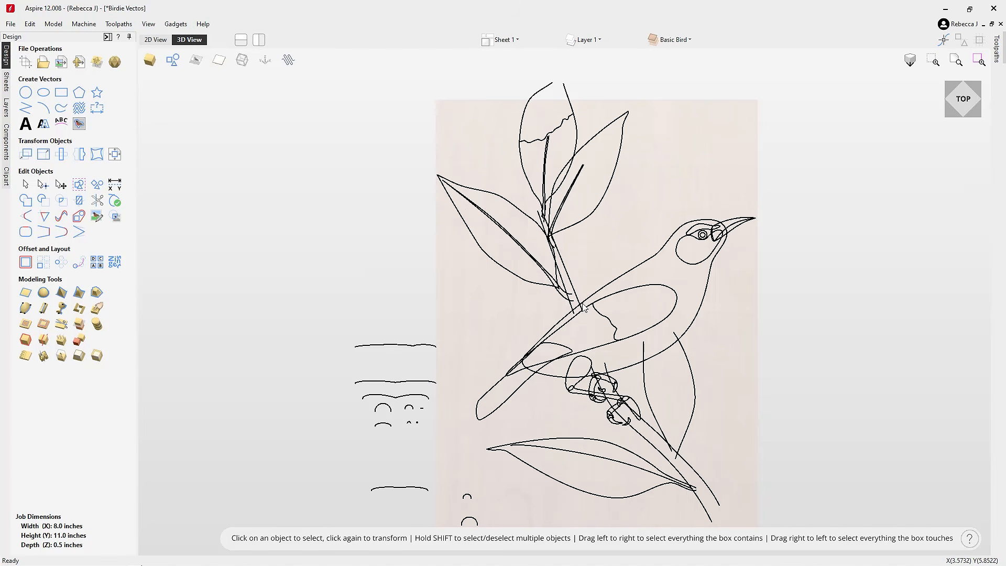
{"action": "left_click_drag", "start_coordinate": [577, 411], "coordinate": [744, 321]}
{"action": "scroll", "coordinate": [565, 316], "scroll_direction": "up", "scroll_amount": 5}
{"action": "left_click_drag", "start_coordinate": [563, 325], "coordinate": [487, 359]}
{"action": "scroll", "coordinate": [543, 372], "scroll_direction": "down", "scroll_amount": 5}
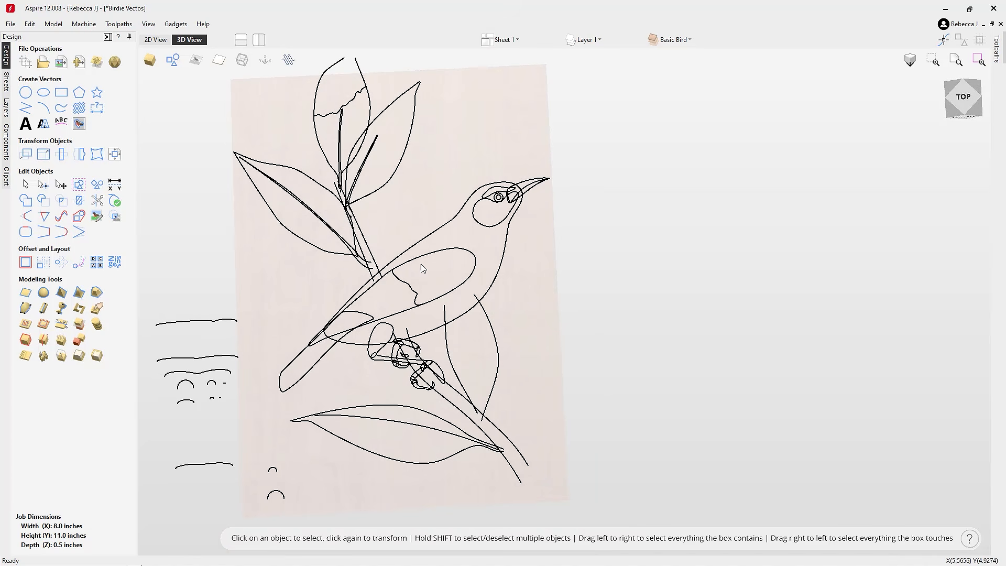
- Show the bird bitmap under the vectors in the 3D view and hide it again
{"action": "left_click", "coordinate": [191, 62]}
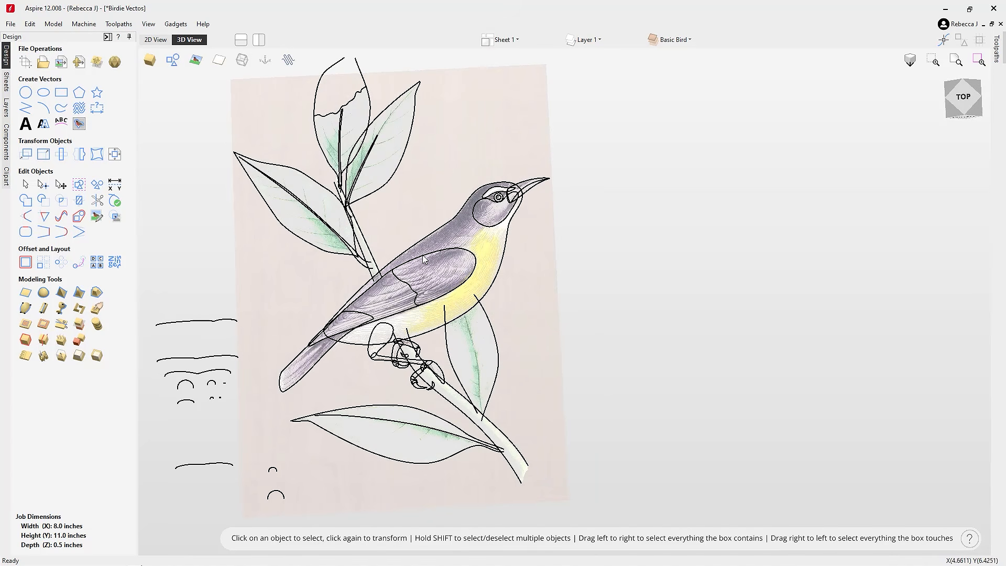
{"action": "middle_click_drag", "start_coordinate": [527, 307], "coordinate": [603, 313]}
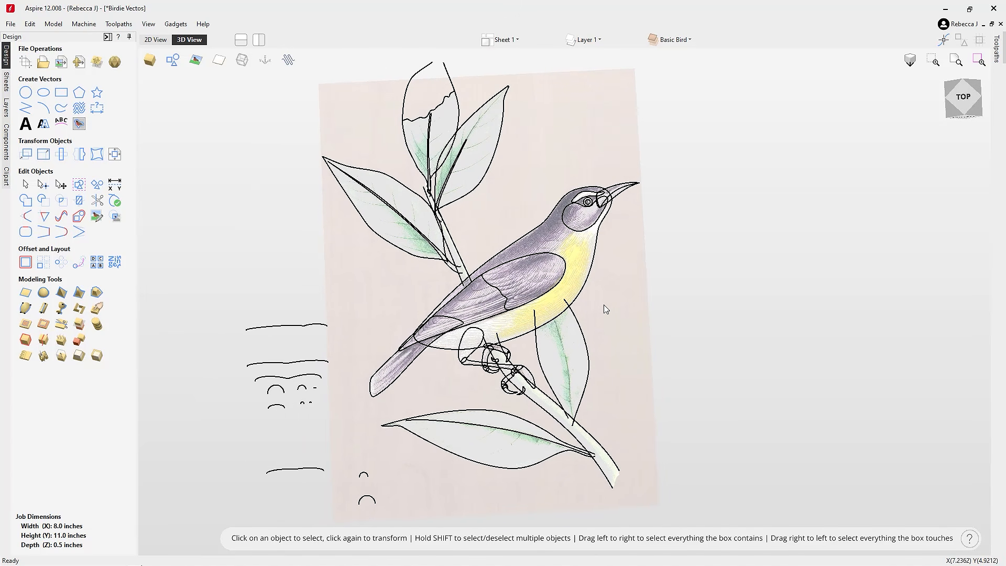
{"action": "left_click_drag", "start_coordinate": [477, 210], "coordinate": [486, 279]}
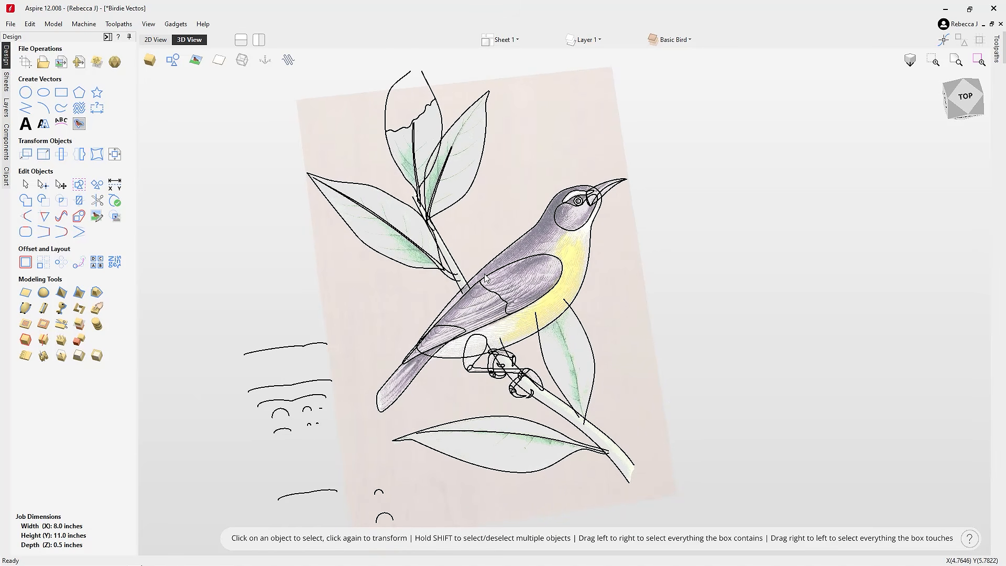
{"action": "scroll", "coordinate": [450, 265], "scroll_direction": "up", "scroll_amount": 3}
{"action": "left_click", "coordinate": [193, 61]}
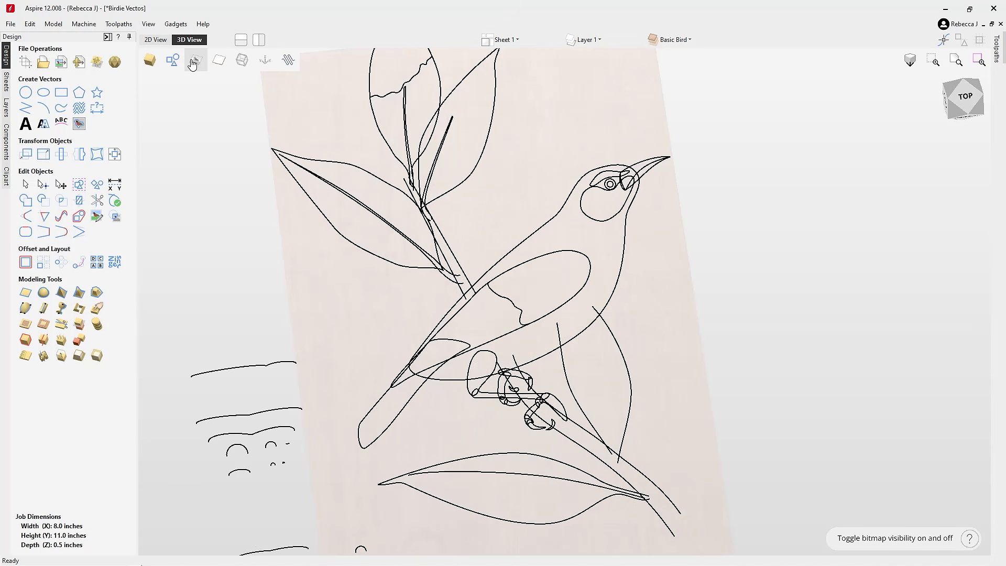
- Tile the 2D and 3D views side by side and return to the 3D view alone
{"action": "left_click", "coordinate": [259, 40]}
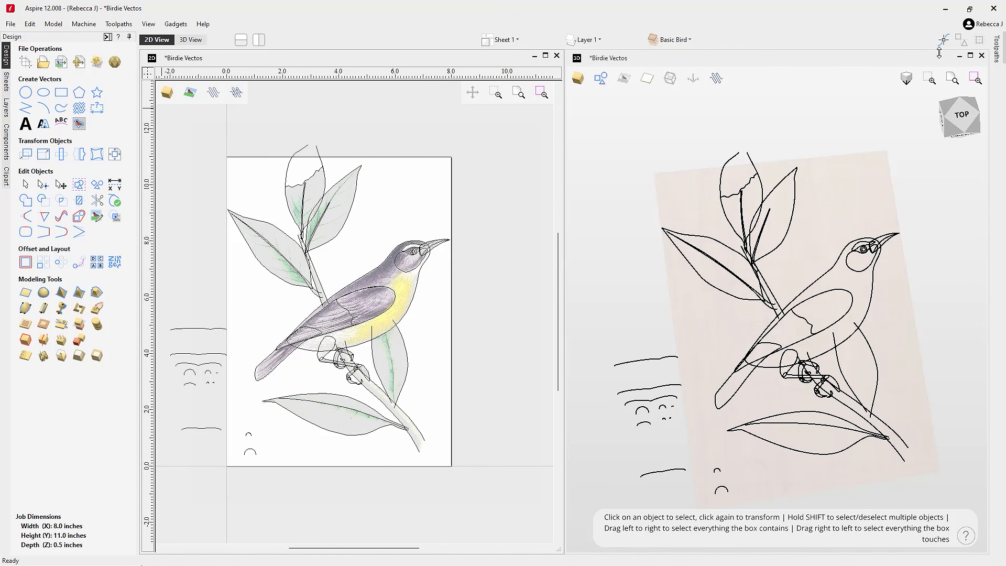
{"action": "left_click", "coordinate": [970, 56]}
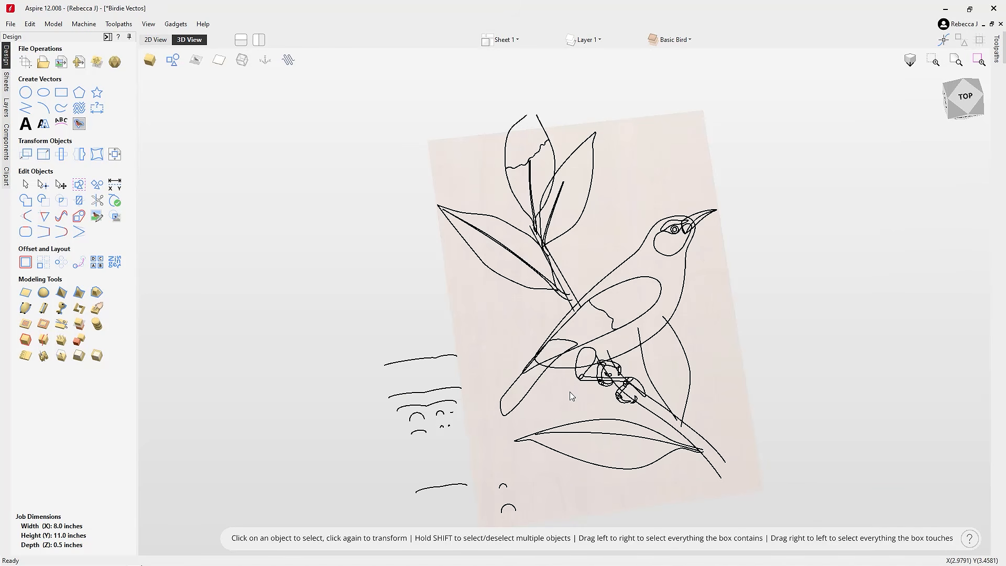
- Create a round shape from the bird's body outline with a profile angle of 14.2 degrees
{"action": "middle_click_drag", "start_coordinate": [570, 391], "coordinate": [458, 361]}
{"action": "left_click_drag", "start_coordinate": [608, 441], "coordinate": [588, 380]}
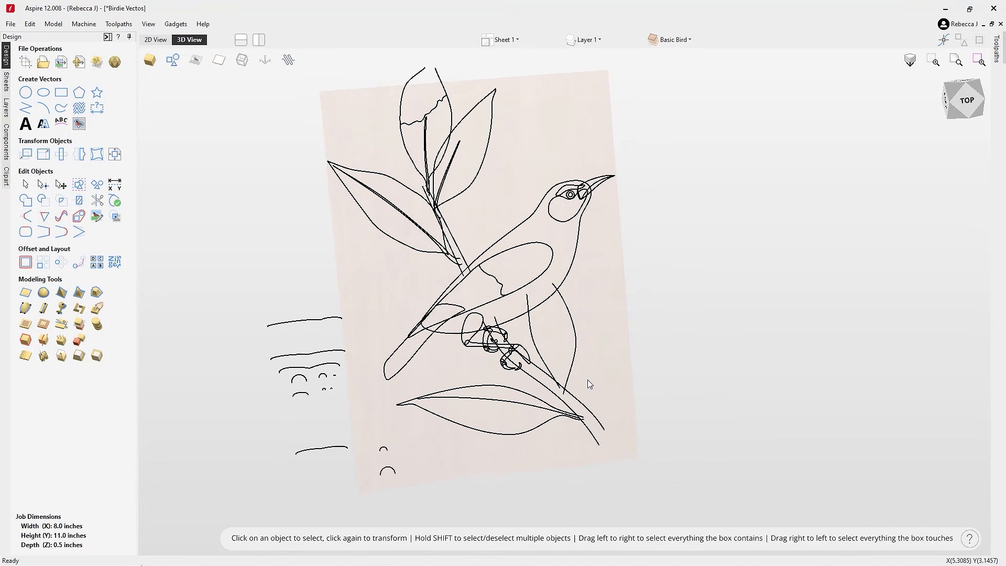
{"action": "scroll", "coordinate": [589, 384], "scroll_direction": "up", "scroll_amount": 3}
{"action": "middle_click_drag", "start_coordinate": [611, 352], "coordinate": [644, 388]}
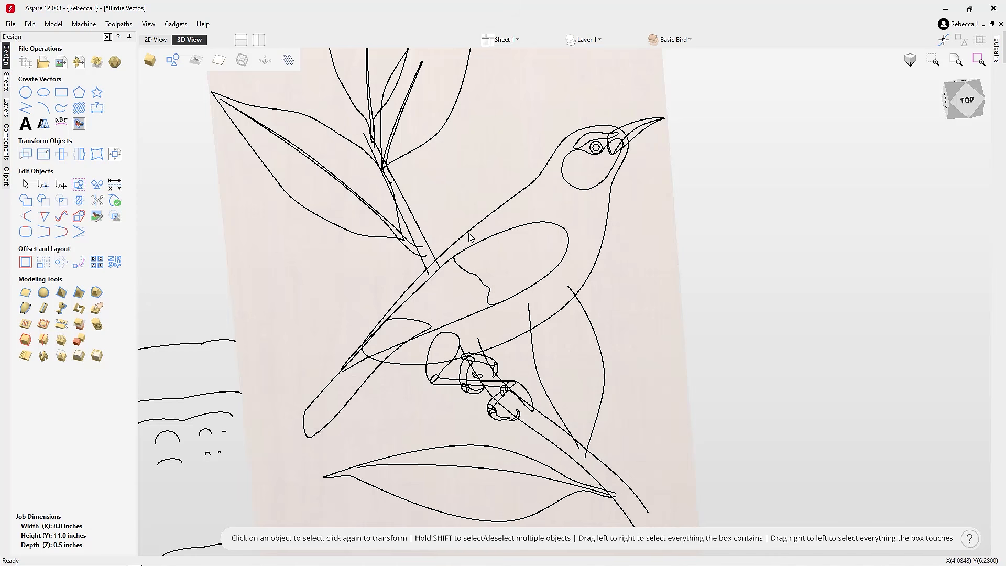
{"action": "left_click", "coordinate": [491, 220]}
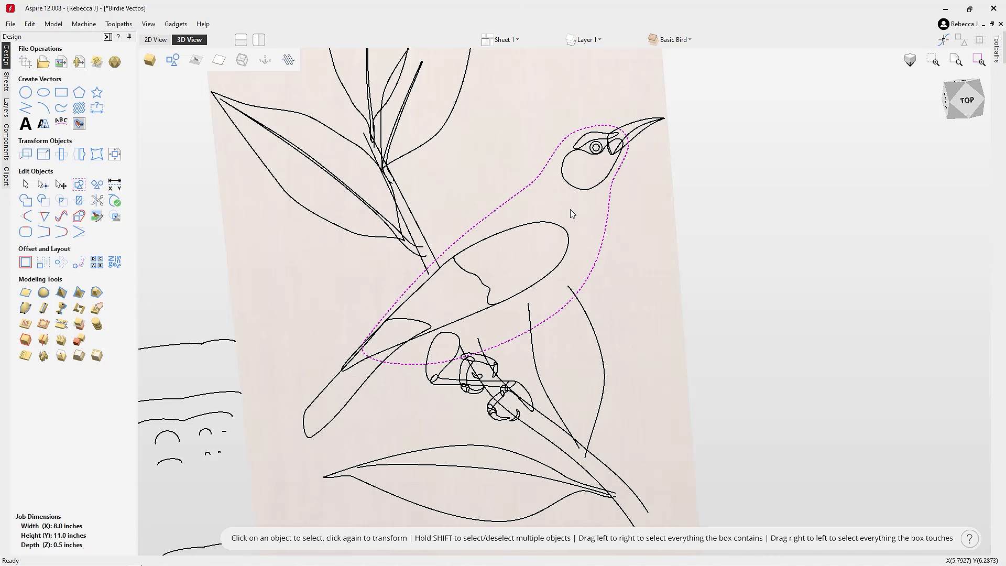
{"action": "left_click", "coordinate": [45, 297]}
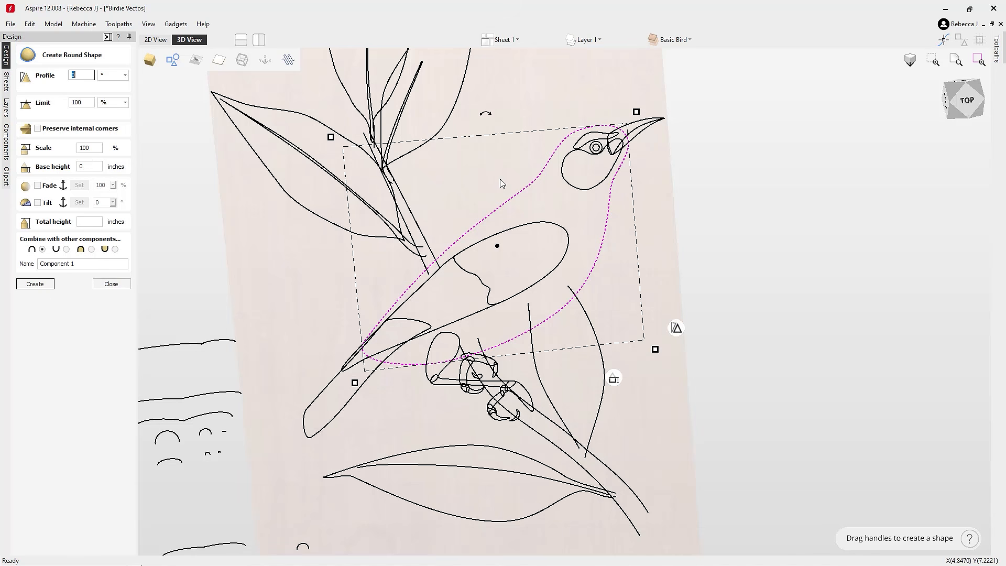
{"action": "mouse_move", "coordinate": [481, 442]}
{"action": "left_mouse_down"}
{"action": "mouse_move", "coordinate": [395, 386]}
{"action": "mouse_move", "coordinate": [522, 422]}
{"action": "mouse_move", "coordinate": [551, 376]}
{"action": "left_mouse_up"}
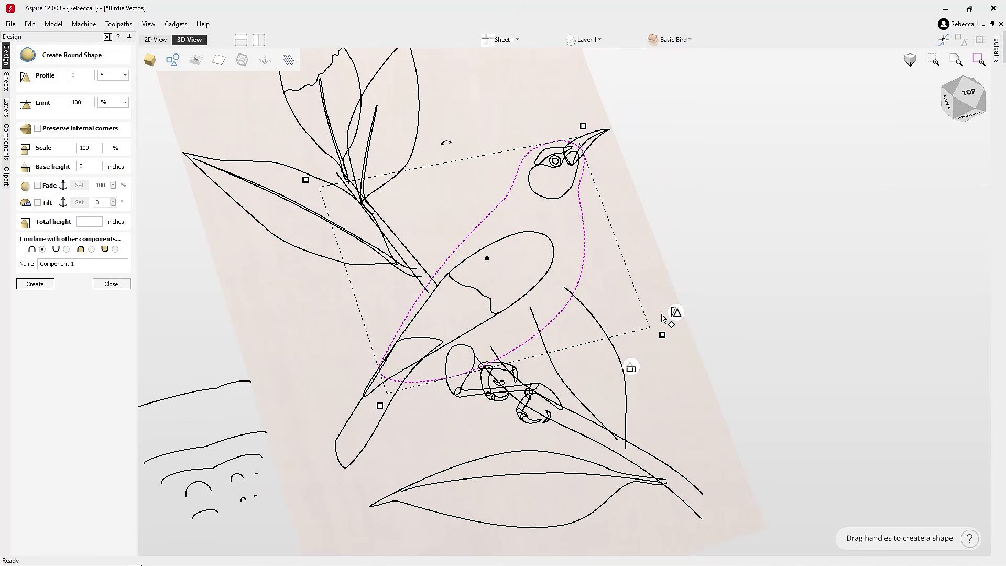
{"action": "mouse_move", "coordinate": [672, 325]}
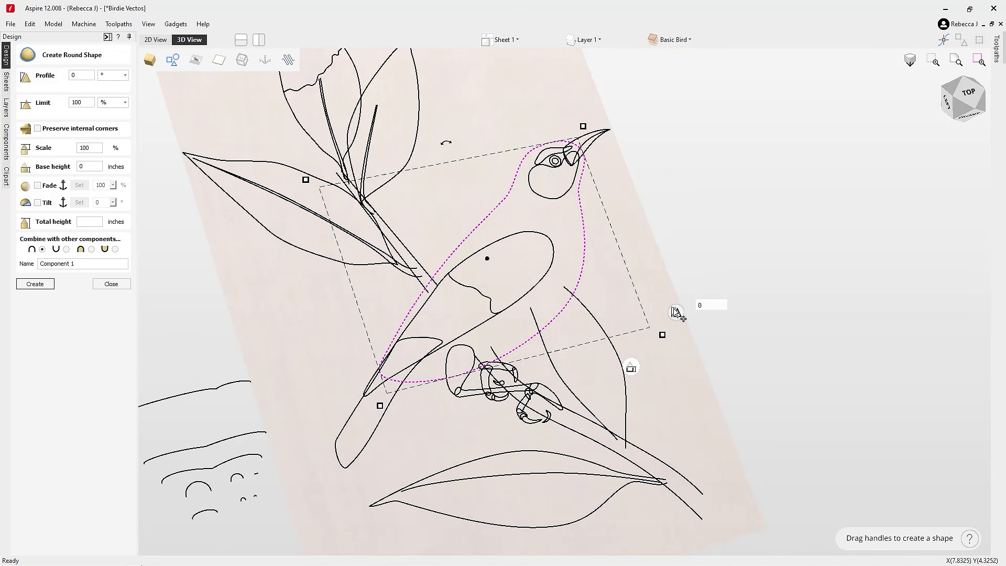
{"action": "left_click_drag", "start_coordinate": [677, 313], "coordinate": [675, 285]}
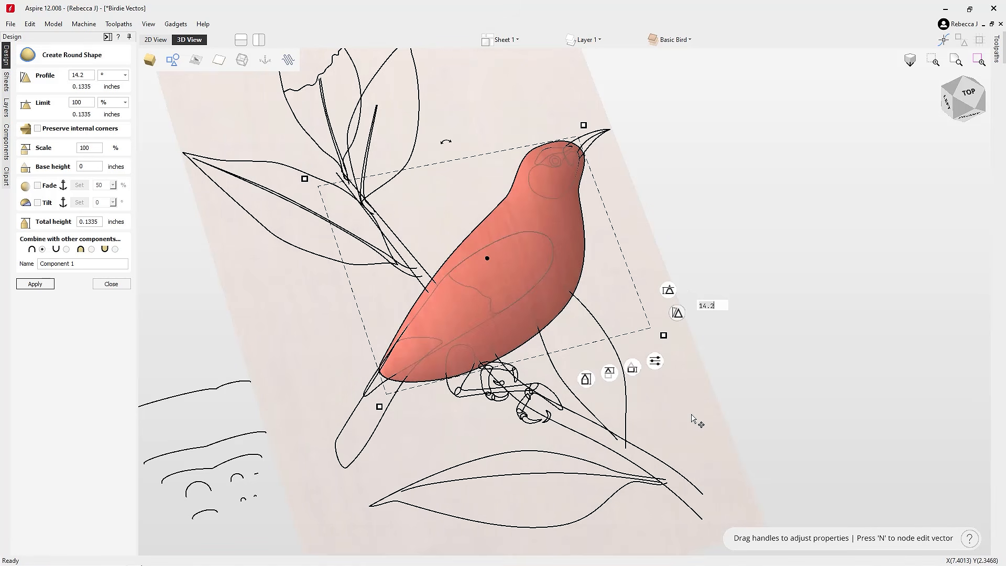
- Raise the body shape's profile angle to 32.4 degrees and inspect the fuller form
{"action": "left_click_drag", "start_coordinate": [650, 423], "coordinate": [728, 275]}
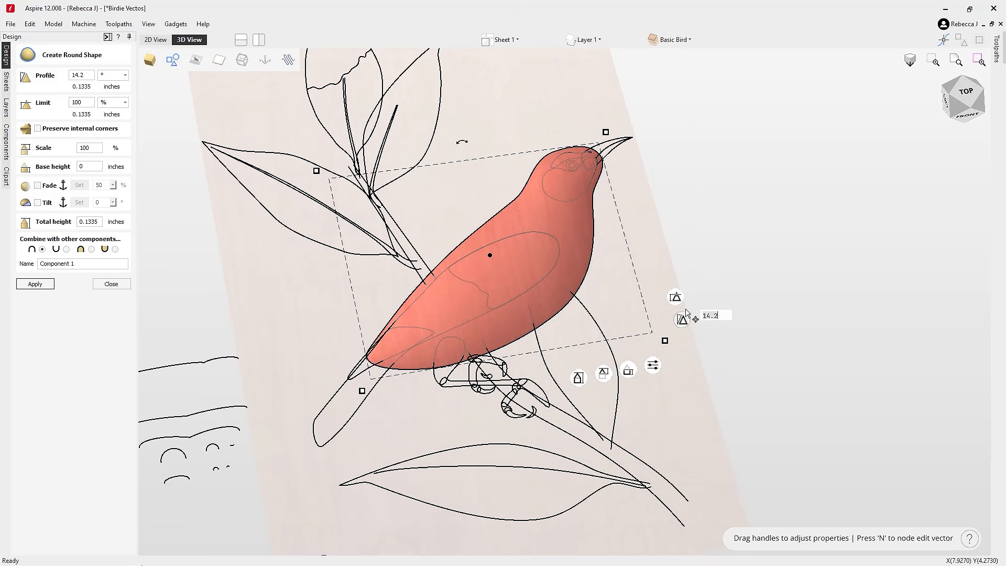
{"action": "left_click_drag", "start_coordinate": [683, 314], "coordinate": [696, 268]}
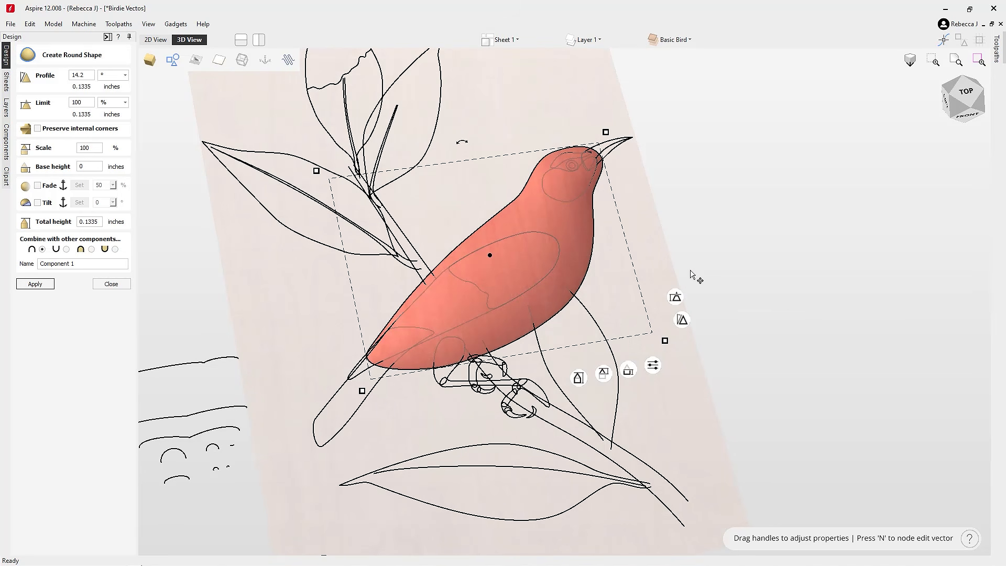
{"action": "left_click_drag", "start_coordinate": [682, 317], "coordinate": [689, 263]}
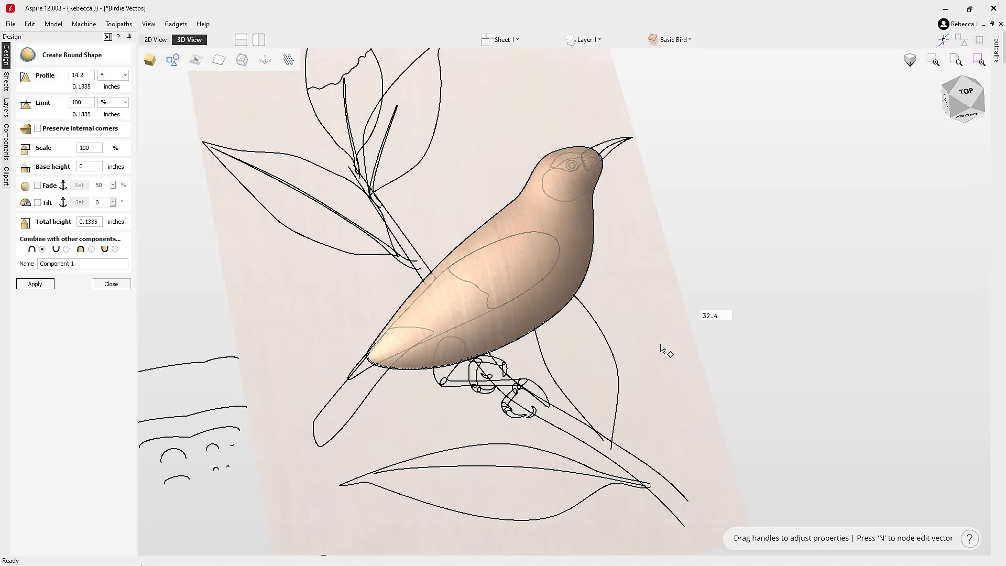
{"action": "left_click_drag", "start_coordinate": [661, 349], "coordinate": [665, 345]}
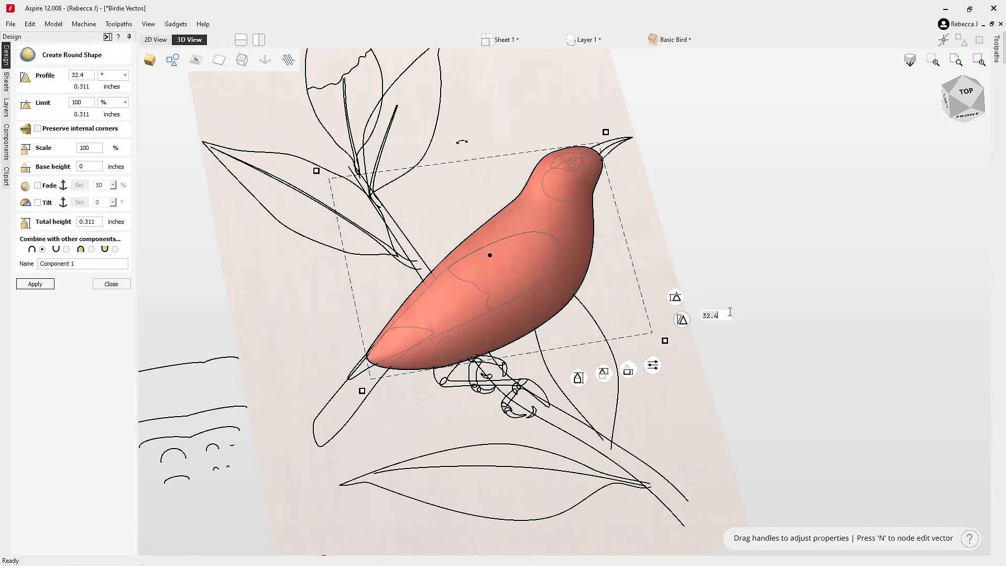
{"action": "mouse_move", "coordinate": [580, 380]}
{"action": "mouse_move", "coordinate": [665, 444]}
{"action": "left_mouse_down"}
{"action": "mouse_move", "coordinate": [598, 344]}
{"action": "mouse_move", "coordinate": [477, 302]}
{"action": "mouse_move", "coordinate": [545, 237]}
{"action": "mouse_move", "coordinate": [613, 504]}
{"action": "mouse_move", "coordinate": [651, 440]}
{"action": "mouse_move", "coordinate": [656, 460]}
{"action": "left_mouse_up"}
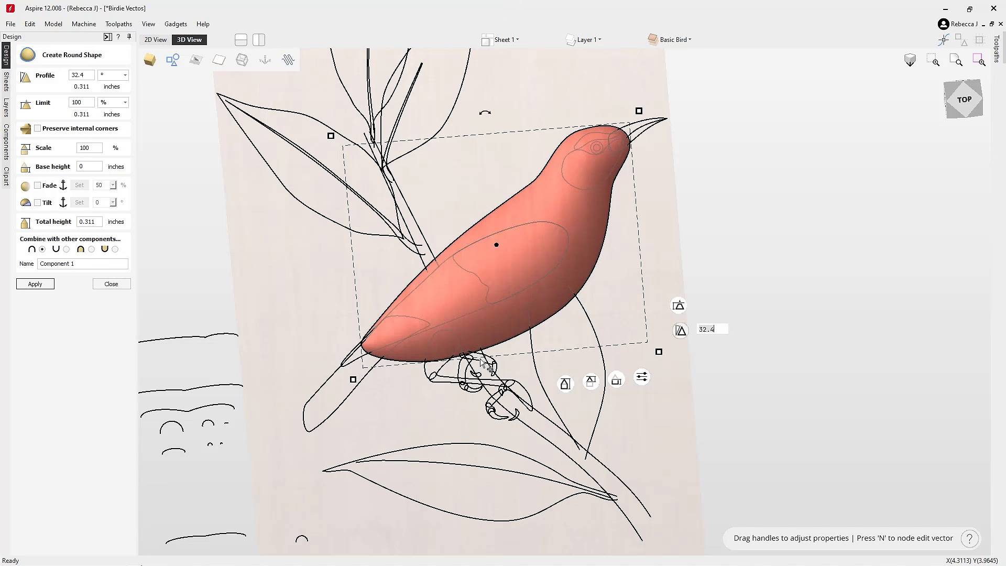
- Create a round shape from the tail outline, merged with the body, with a profile angle of 43.2 degrees
{"action": "left_click", "coordinate": [365, 381]}
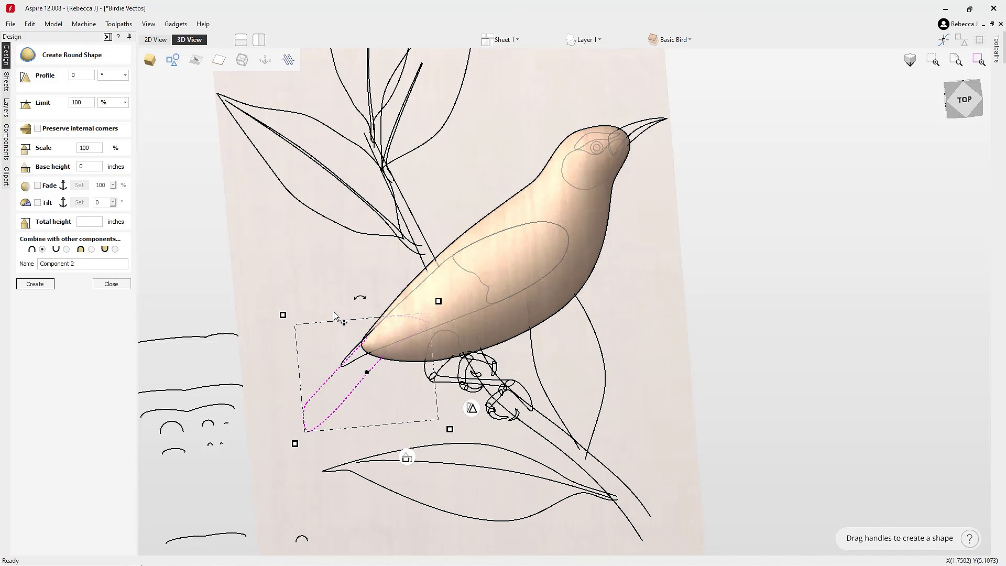
{"action": "left_click", "coordinate": [92, 249]}
{"action": "left_click", "coordinate": [375, 346]}
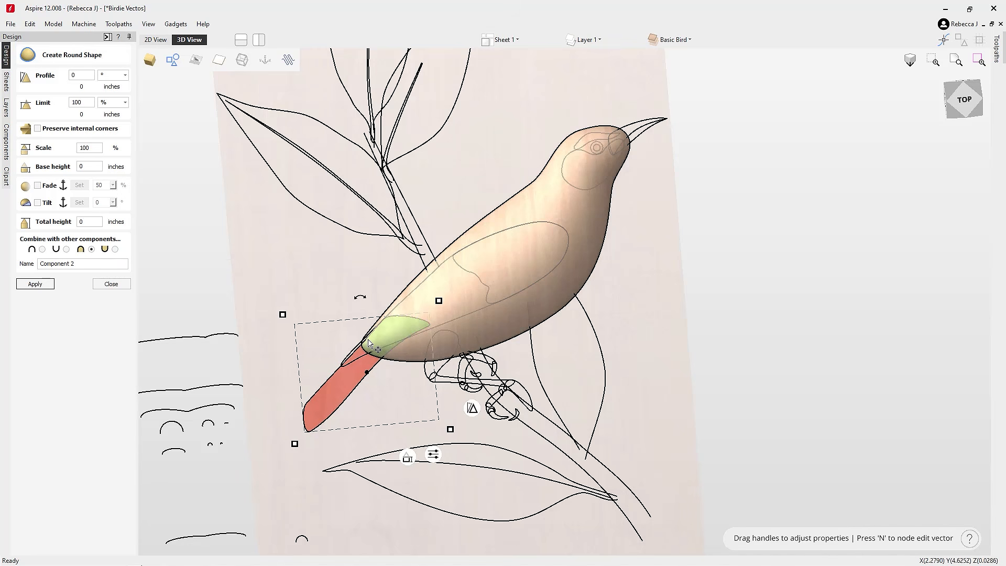
{"action": "left_click_drag", "start_coordinate": [472, 407], "coordinate": [478, 369]}
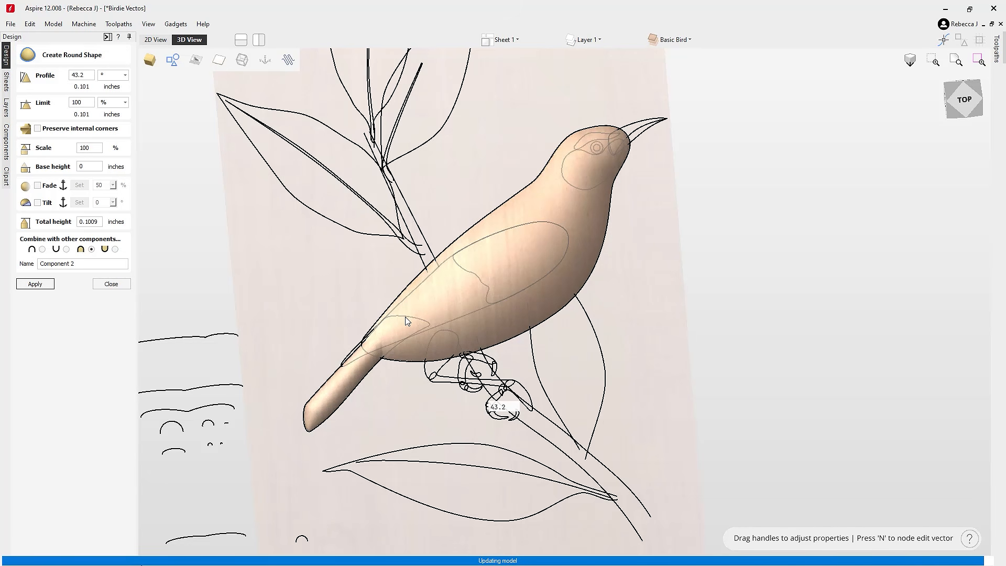
- Examine how the tail shape blends into the bird's body from the top, the front and low oblique angles
{"action": "left_click_drag", "start_coordinate": [645, 420], "coordinate": [659, 320]}
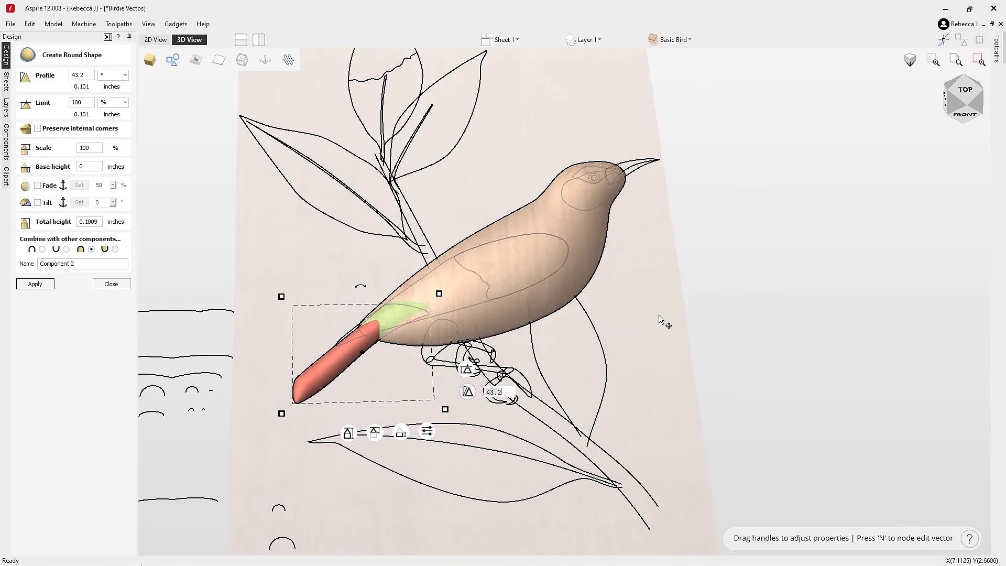
{"action": "left_click", "coordinate": [979, 107]}
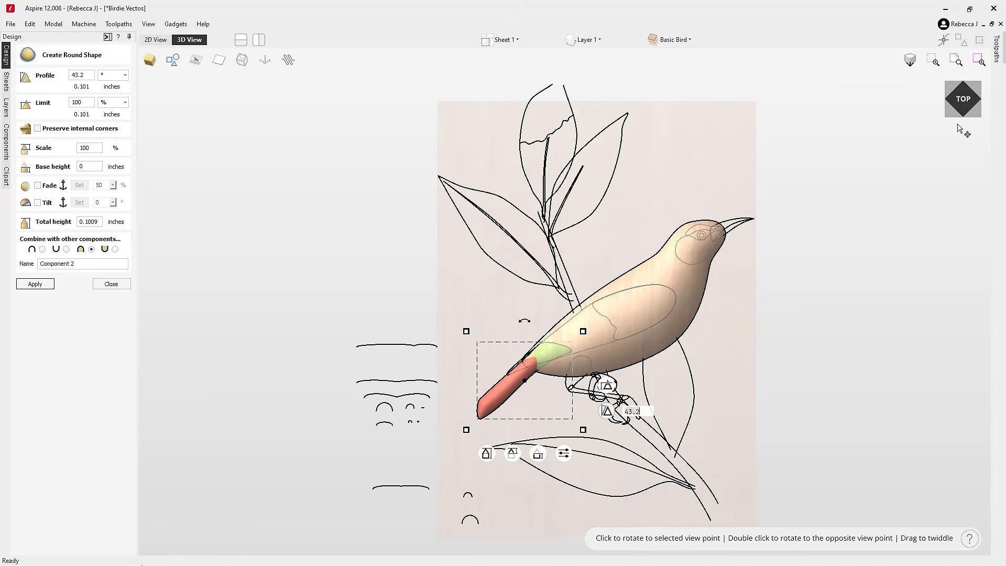
{"action": "left_click", "coordinate": [954, 118]}
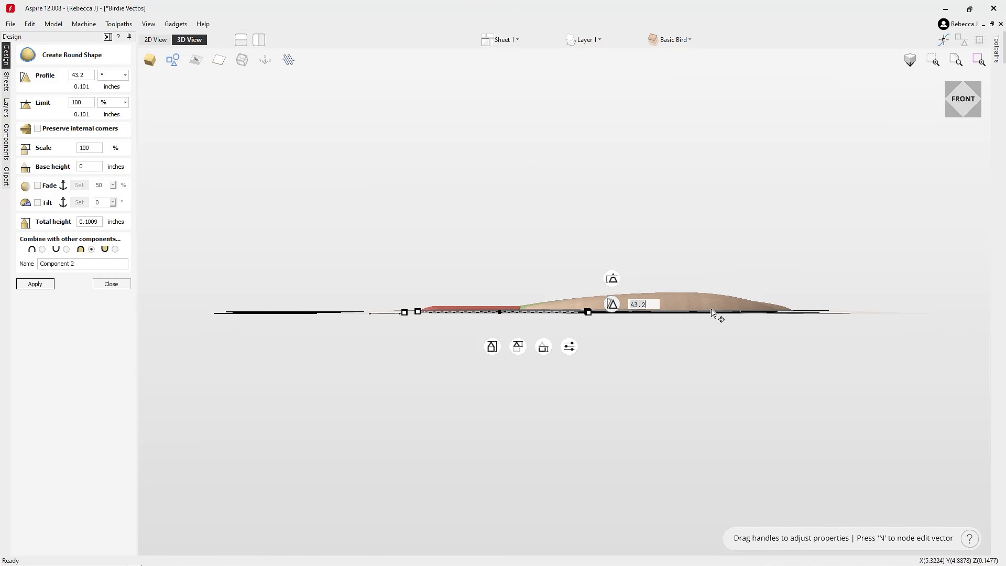
{"action": "left_click", "coordinate": [964, 85]}
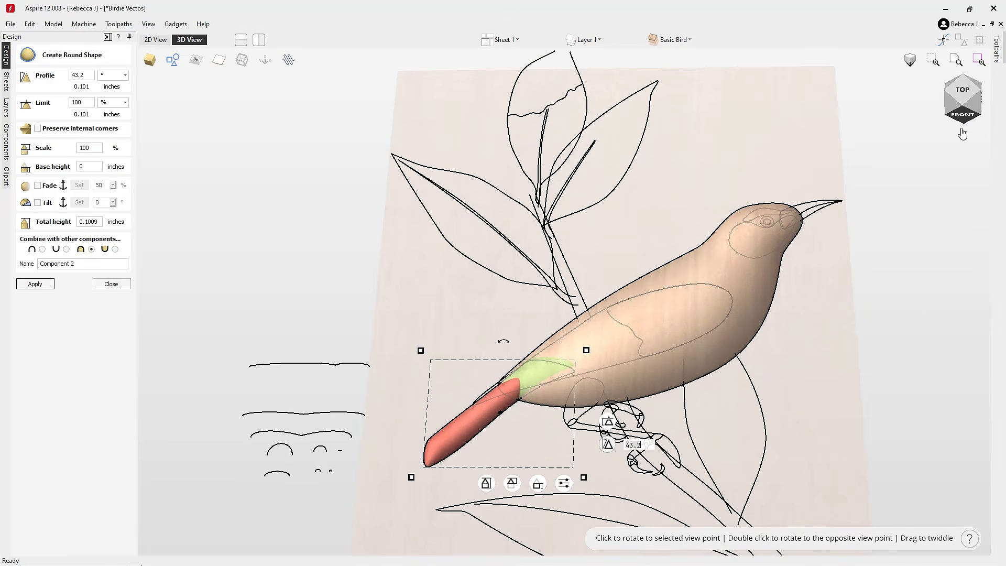
{"action": "left_click_drag", "start_coordinate": [752, 379], "coordinate": [716, 376]}
{"action": "left_click_drag", "start_coordinate": [606, 446], "coordinate": [446, 332]}
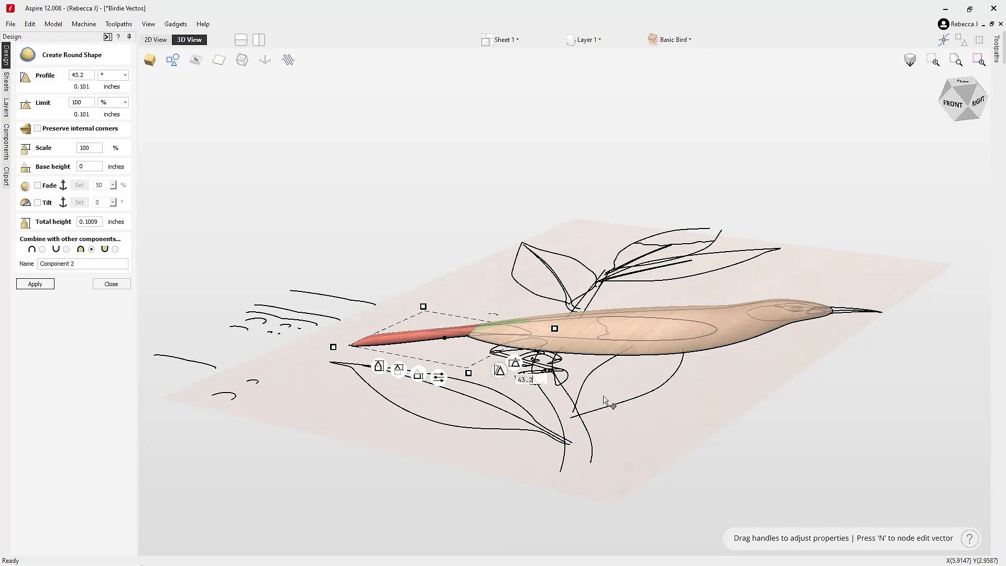
{"action": "left_click_drag", "start_coordinate": [608, 401], "coordinate": [732, 423]}
{"action": "left_click_drag", "start_coordinate": [481, 299], "coordinate": [412, 448]}
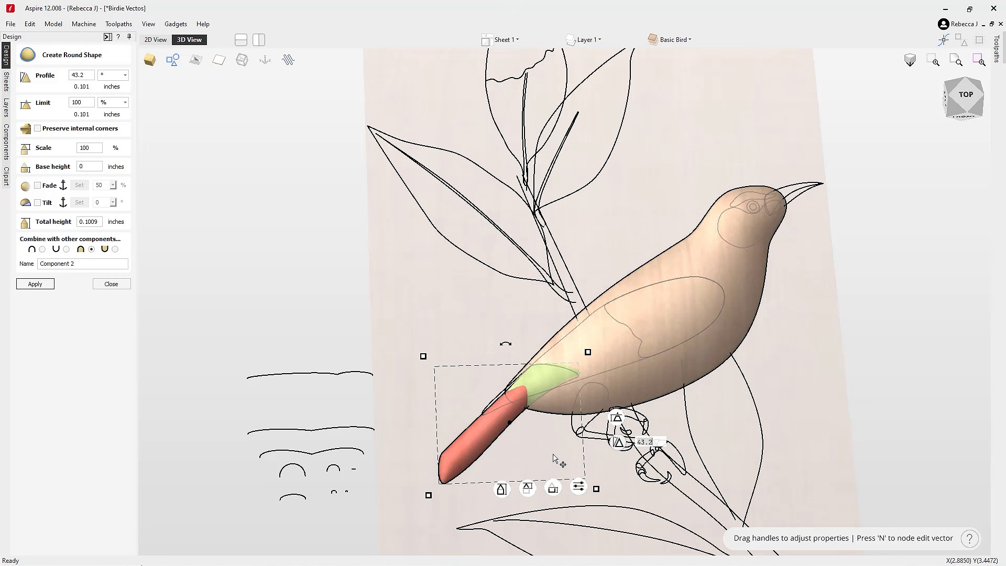
- Create a merged round shape from the beak outline with a profile angle of 53.2 degrees
{"action": "left_click", "coordinate": [810, 196]}
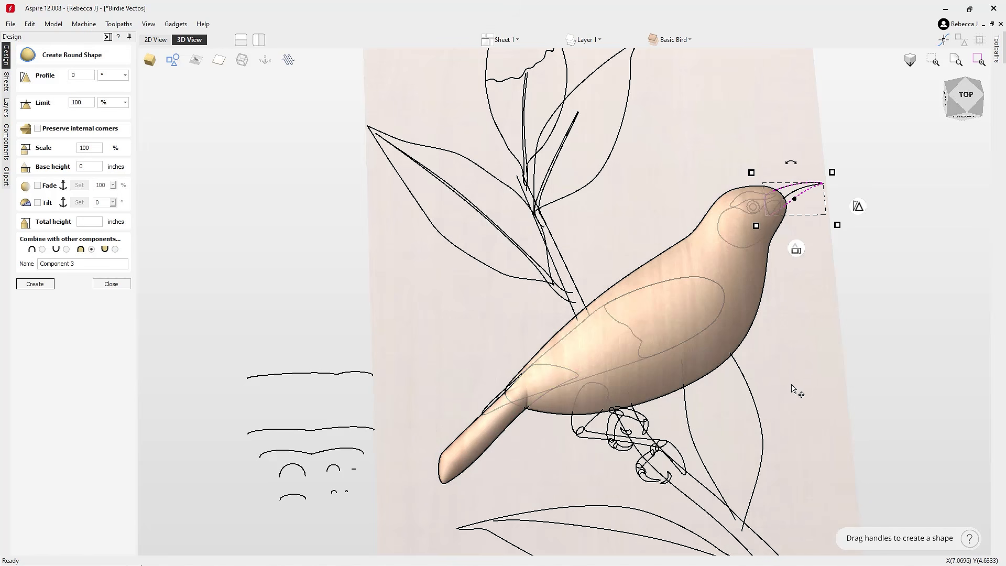
{"action": "left_click_drag", "start_coordinate": [700, 442], "coordinate": [760, 219]}
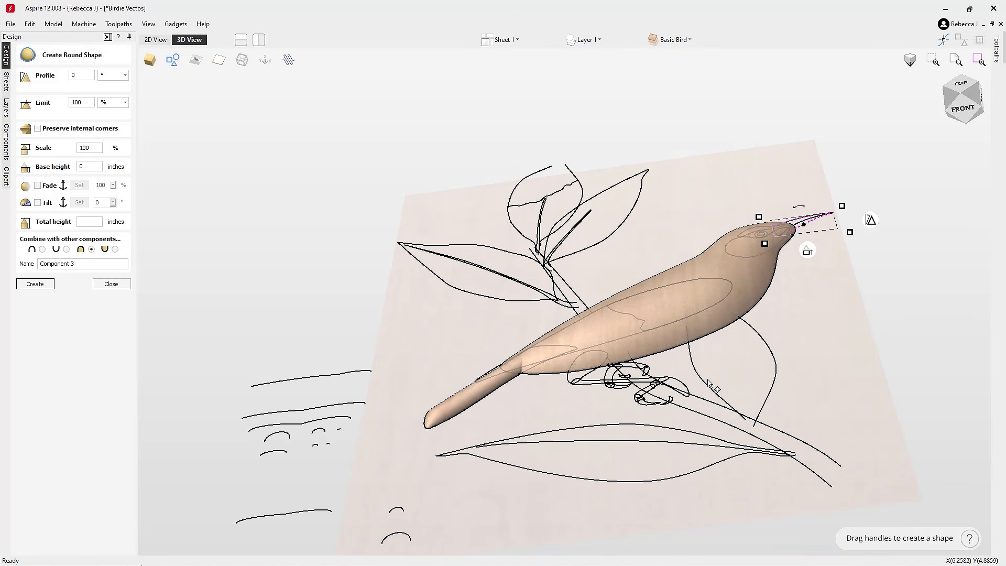
{"action": "left_click_drag", "start_coordinate": [695, 427], "coordinate": [862, 242]}
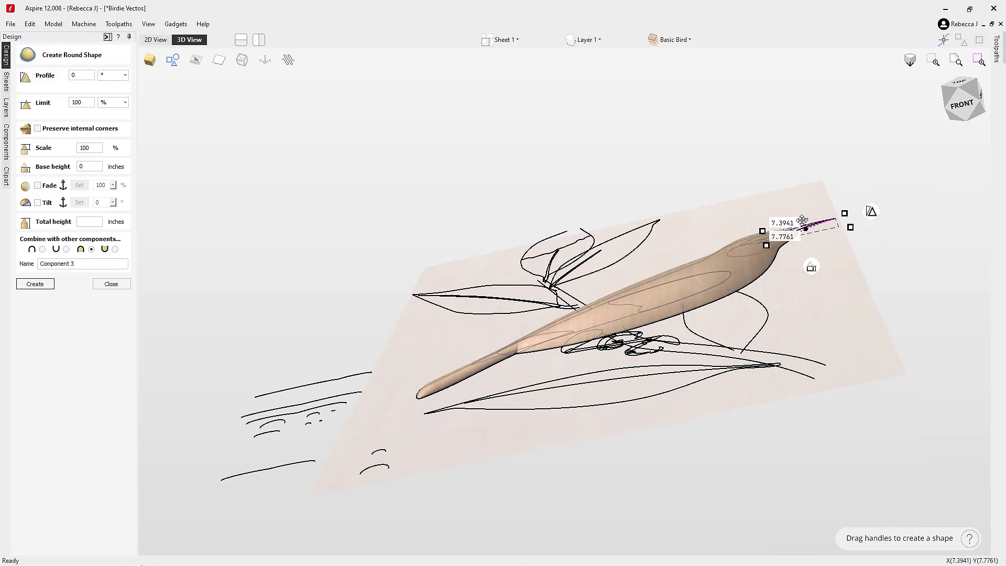
{"action": "mouse_move", "coordinate": [802, 220]}
{"action": "left_mouse_down"}
{"action": "mouse_move", "coordinate": [871, 217]}
{"action": "mouse_move", "coordinate": [853, 184]}
{"action": "left_mouse_up"}
{"action": "left_click_drag", "start_coordinate": [813, 310], "coordinate": [823, 353]}
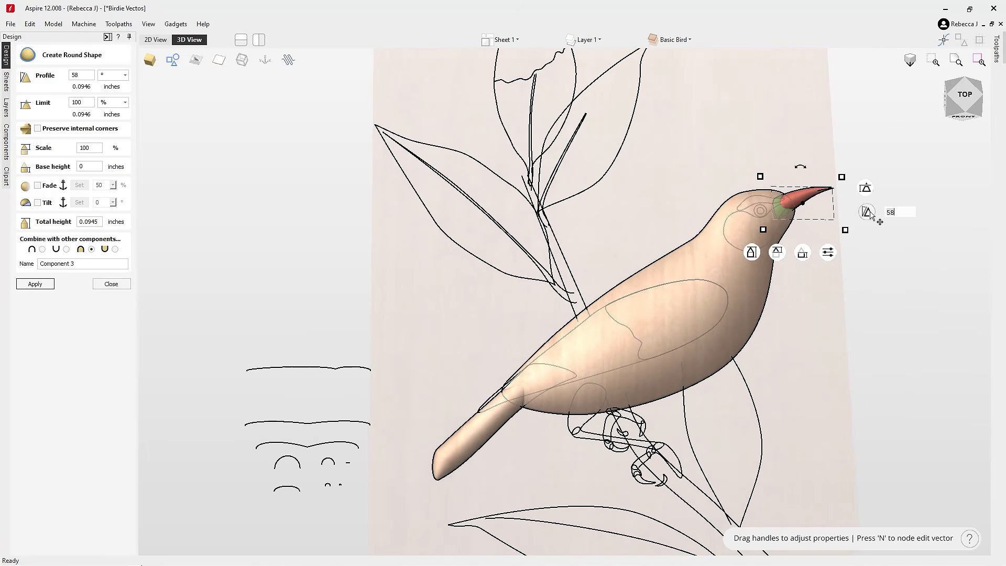
{"action": "left_click_drag", "start_coordinate": [868, 213], "coordinate": [870, 218]}
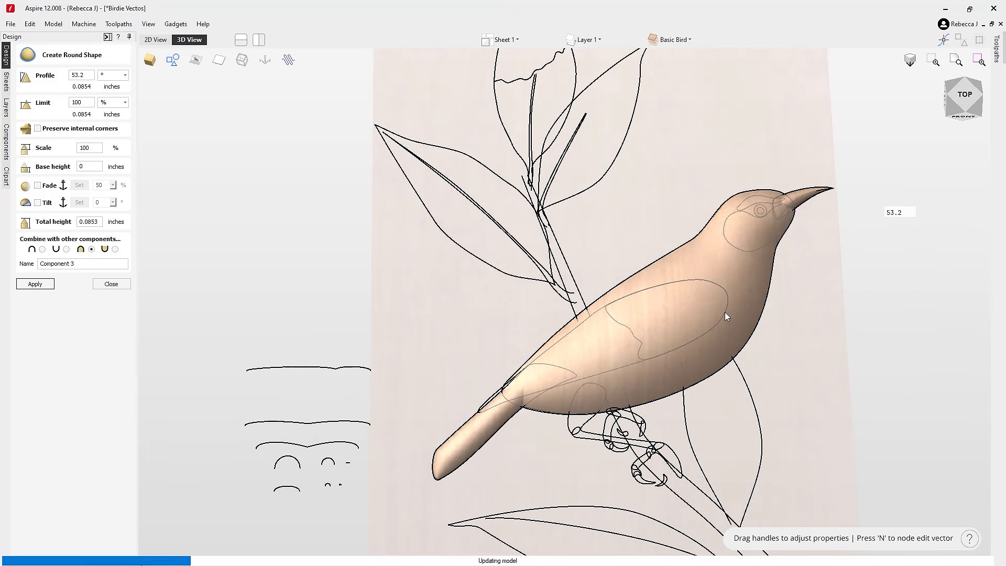
{"action": "left_click_drag", "start_coordinate": [802, 442], "coordinate": [776, 414]}
{"action": "left_click", "coordinate": [965, 92]}
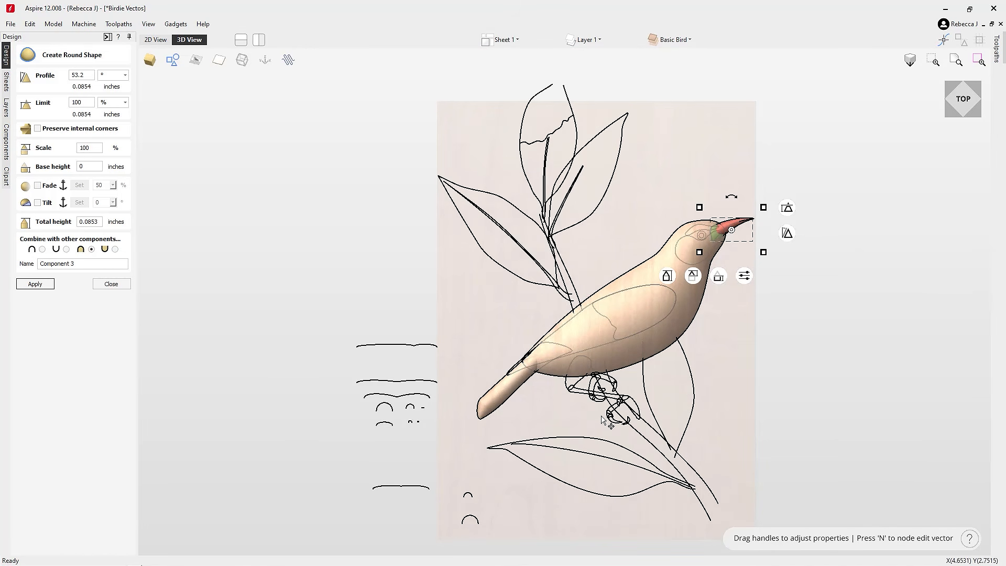
- Create a merged round shape from the upper leg outline with a profile angle of 64.5 degrees and finish the round shape creation
{"action": "left_click", "coordinate": [570, 386]}
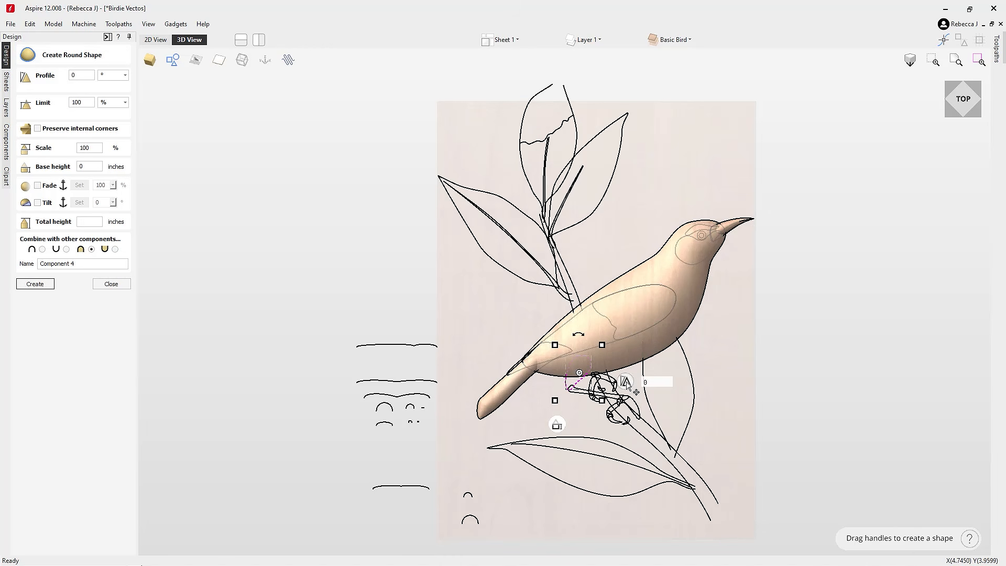
{"action": "left_click_drag", "start_coordinate": [626, 382], "coordinate": [625, 364]}
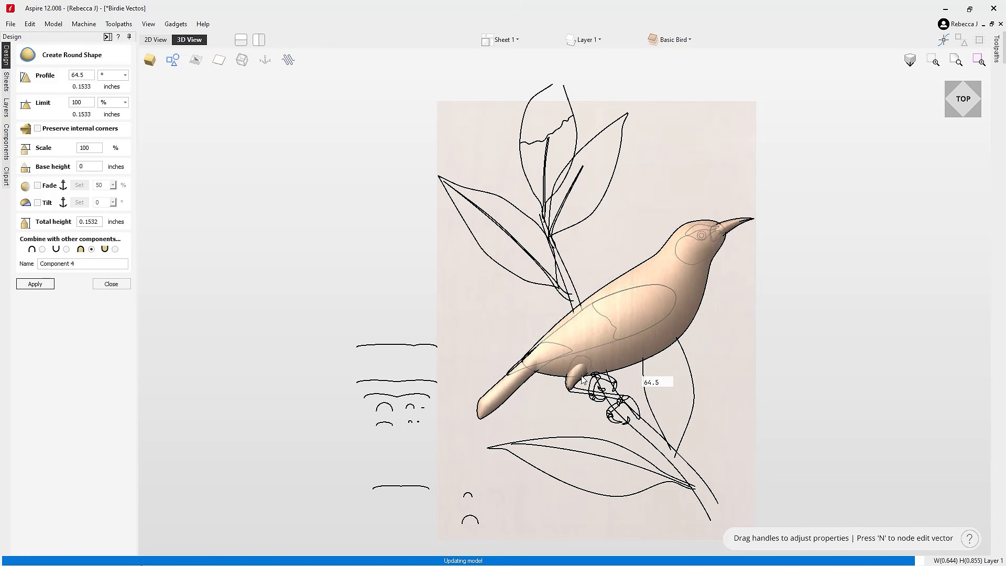
{"action": "left_click", "coordinate": [719, 410]}
{"action": "mouse_move", "coordinate": [720, 409]}
{"action": "left_mouse_down"}
{"action": "mouse_move", "coordinate": [453, 246]}
{"action": "mouse_move", "coordinate": [593, 362]}
{"action": "mouse_move", "coordinate": [715, 407]}
{"action": "left_mouse_up"}
{"action": "left_click", "coordinate": [961, 97]}
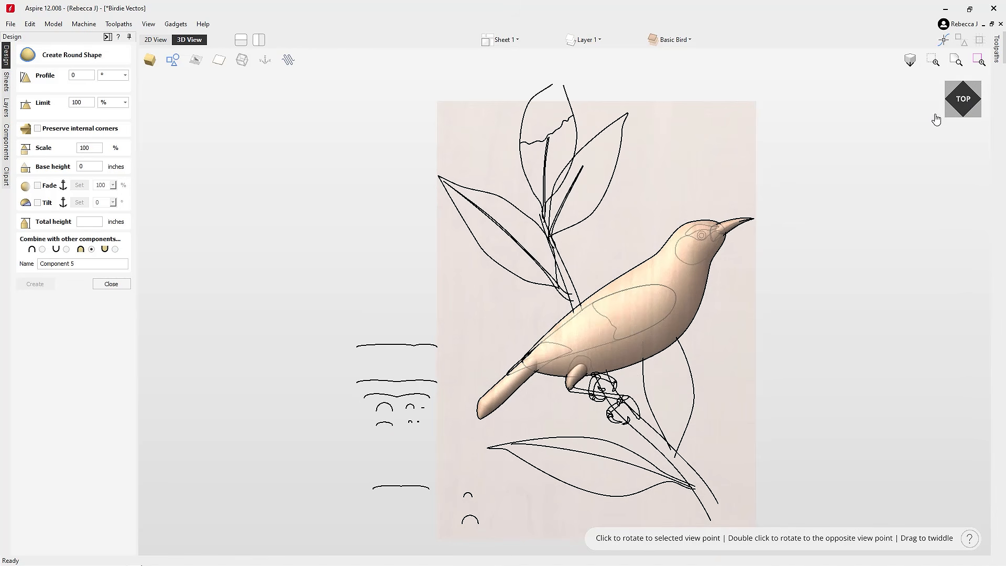
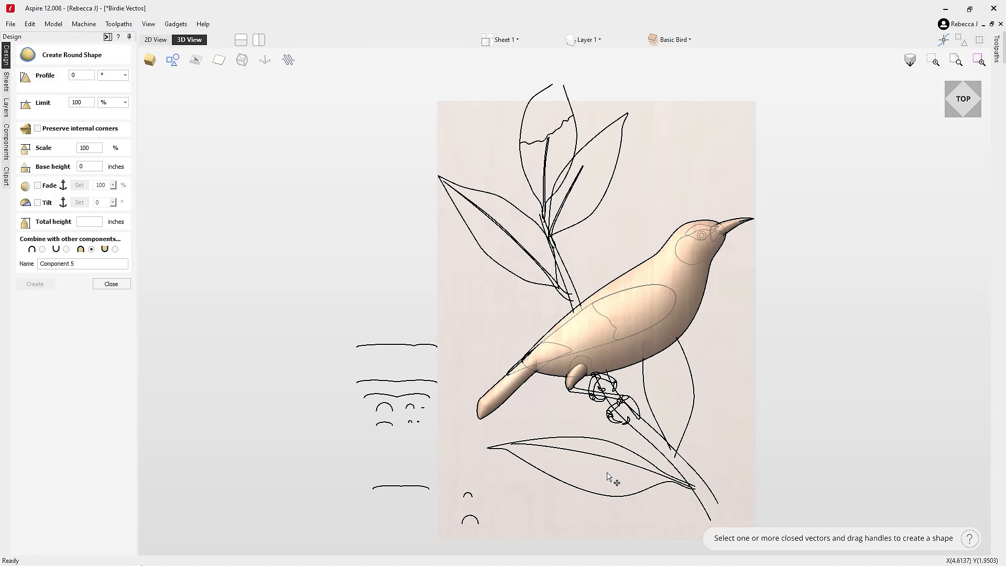
{"action": "left_click", "coordinate": [103, 287]}
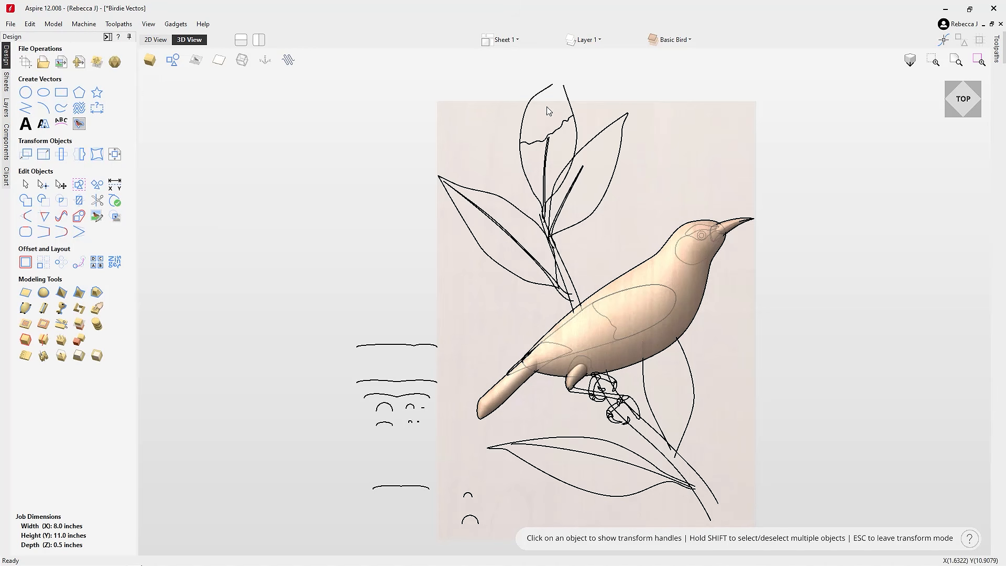
- Insert a new component level and name it "Stem and Leaves"
{"action": "left_click", "coordinate": [672, 40]}
{"action": "right_click", "coordinate": [711, 56]}
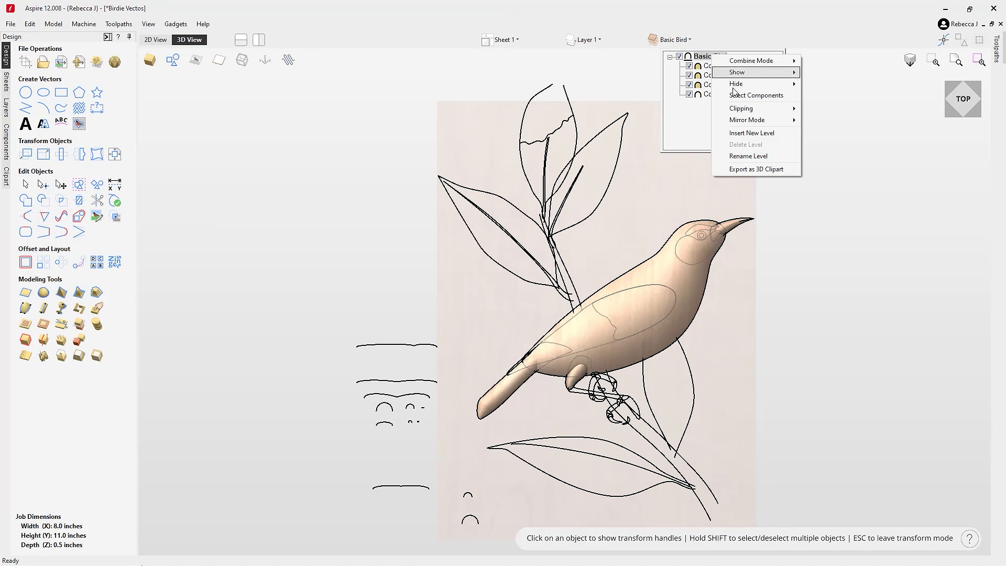
{"action": "left_click", "coordinate": [749, 138]}
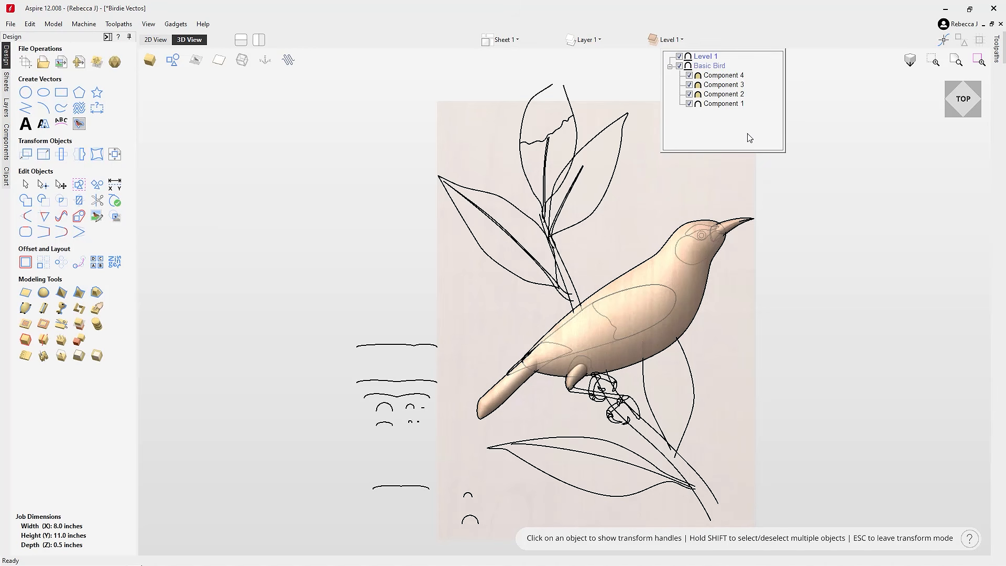
{"action": "left_click", "coordinate": [705, 56]}
{"action": "right_click", "coordinate": [707, 61]}
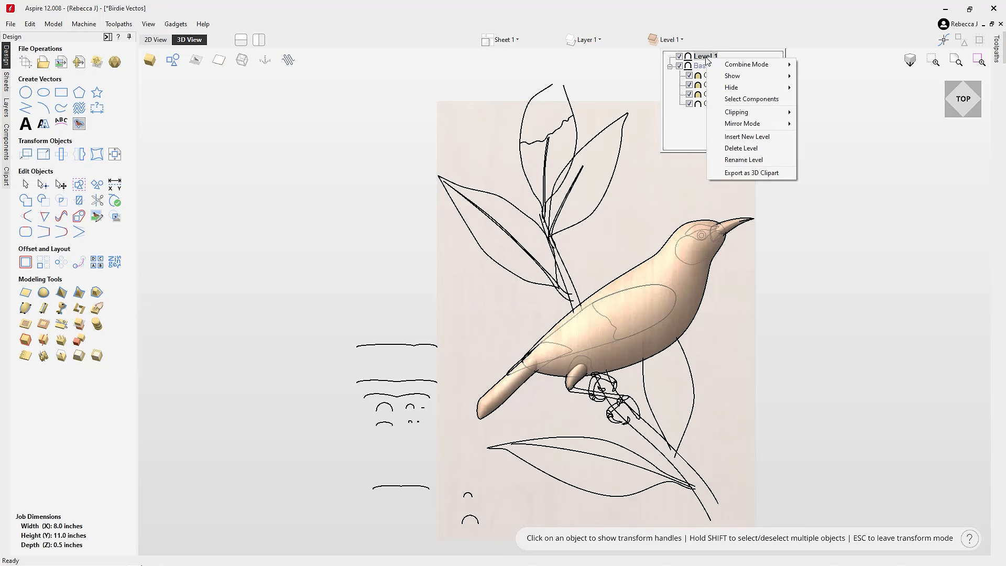
{"action": "left_click", "coordinate": [761, 160]}
{"action": "type", "text": "S"}
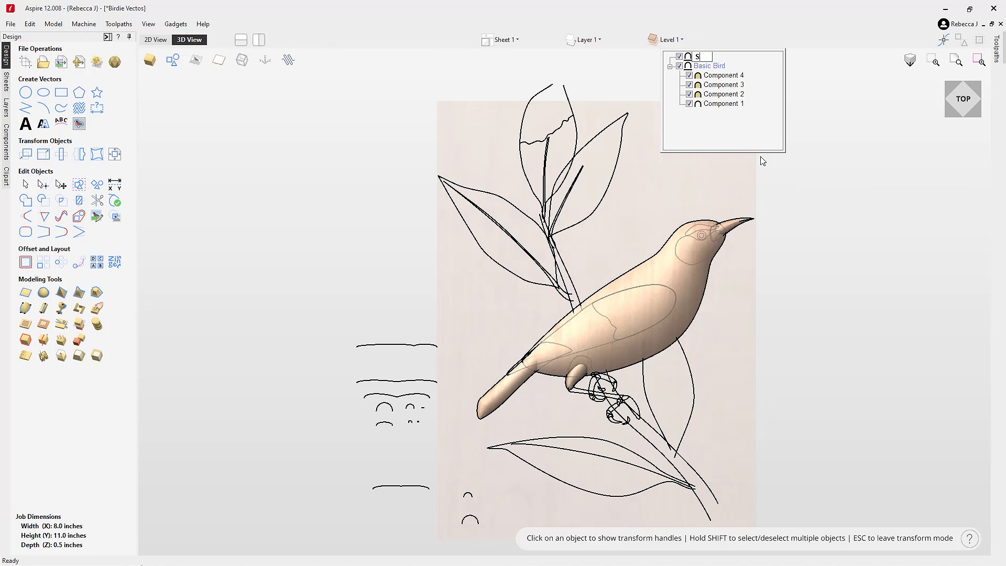
{"action": "type", "text": "tem and Leaves"}
{"action": "key", "text": "Return"}
- Set the combine mode of the Stem and Leaves level to Merge
{"action": "right_click", "coordinate": [749, 61]}
{"action": "mouse_move", "coordinate": [808, 63]}
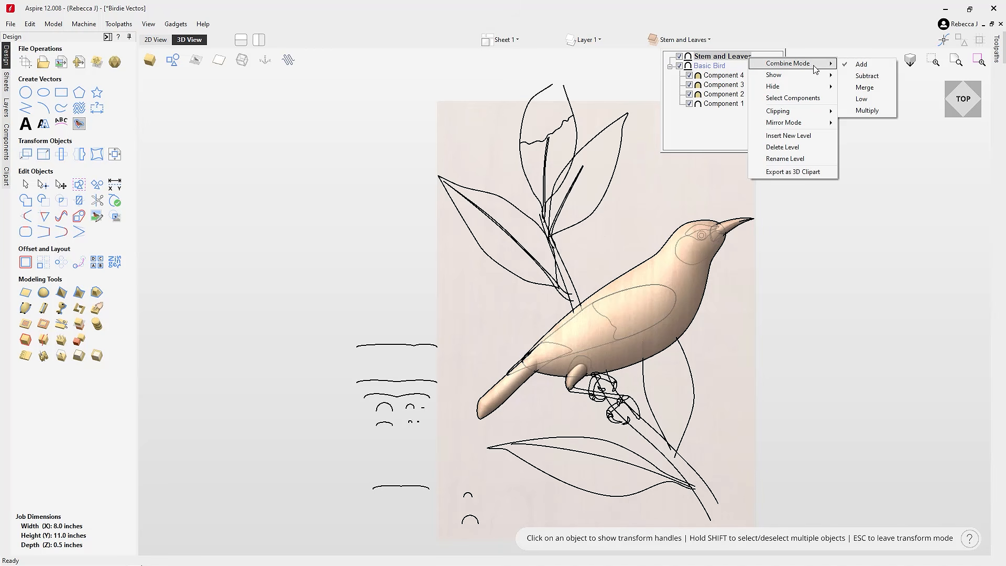
{"action": "left_click", "coordinate": [865, 87]}
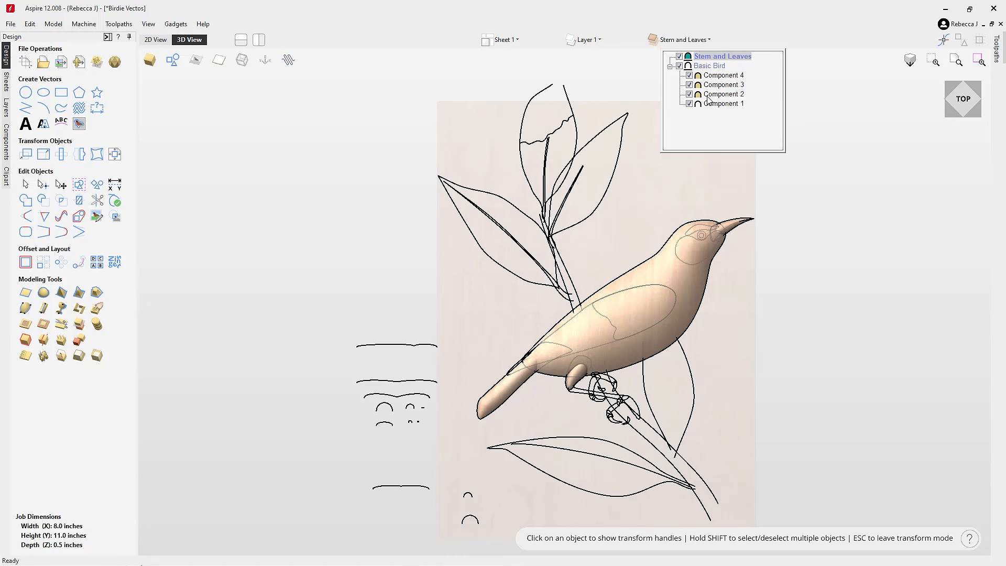
{"action": "left_click", "coordinate": [461, 326]}
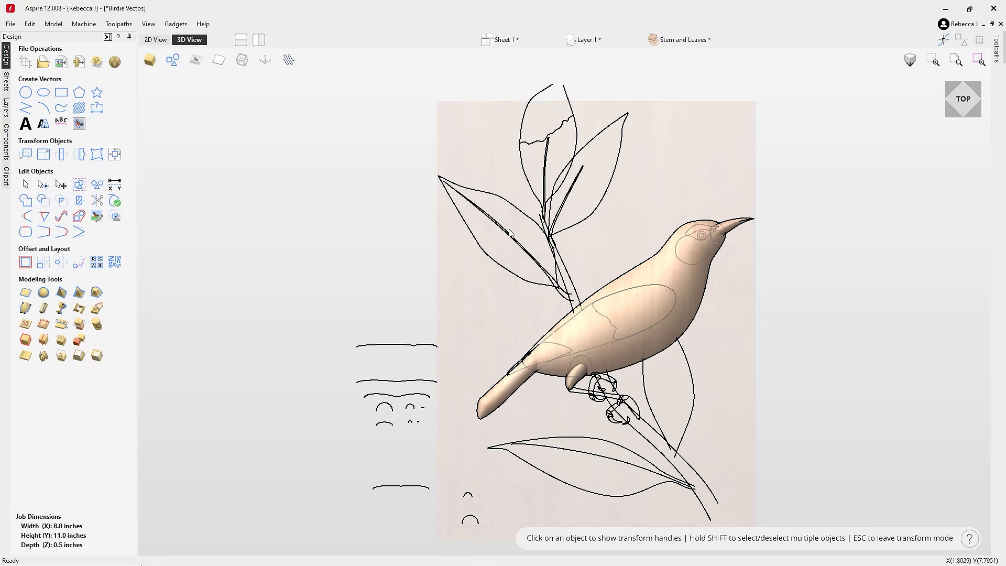
- Tile the 2D and 3D views side by side and assign the lower branch's two edges as Two Rail Sweep drive rails
{"action": "left_click", "coordinate": [259, 39]}
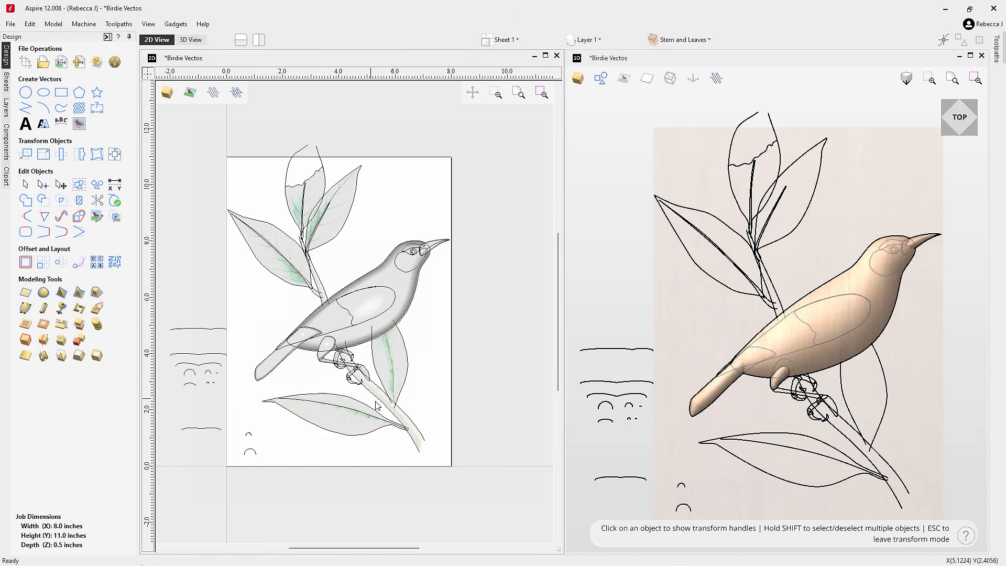
{"action": "left_click", "coordinate": [418, 451]}
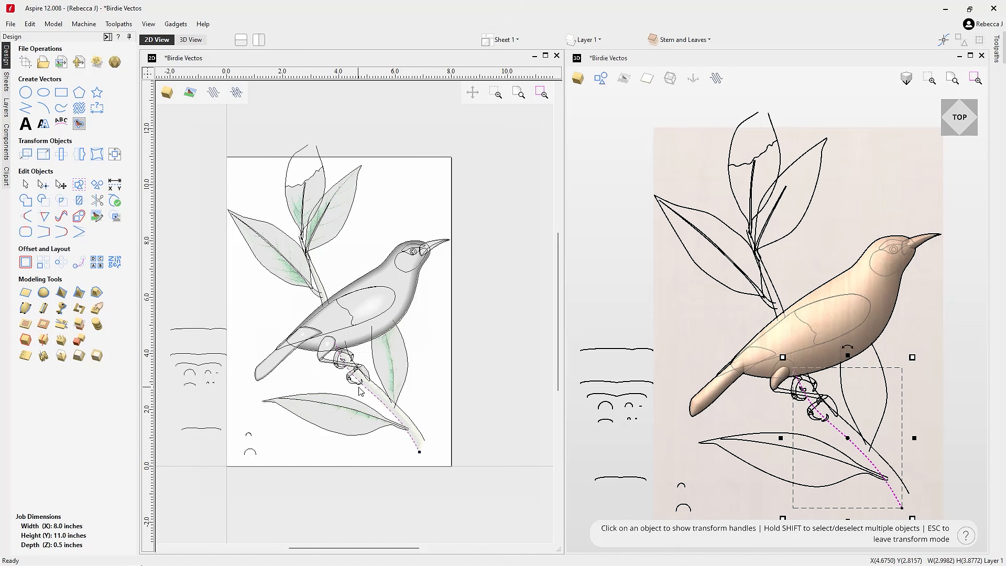
{"action": "left_click", "coordinate": [423, 441], "text": "shift"}
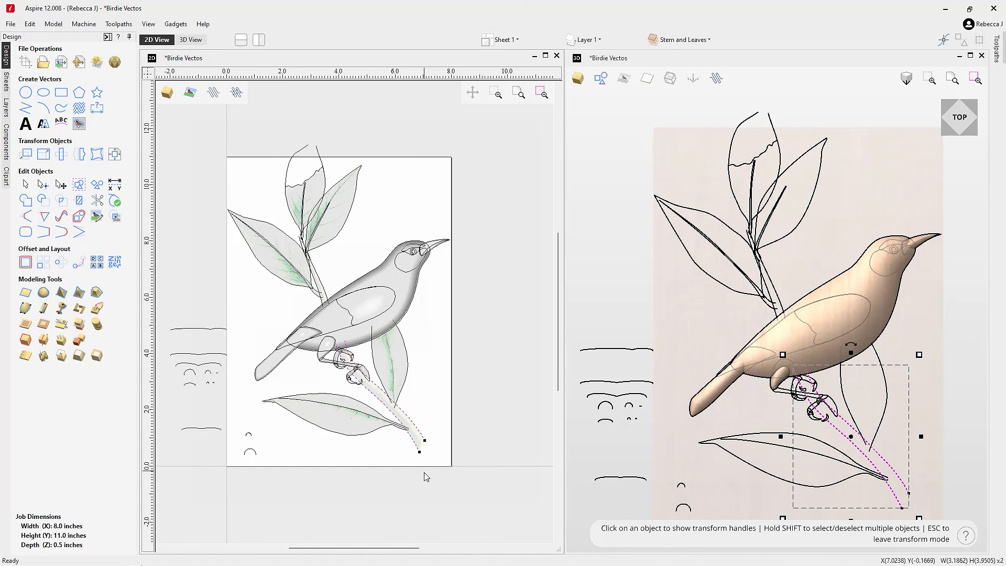
{"action": "left_click", "coordinate": [25, 311]}
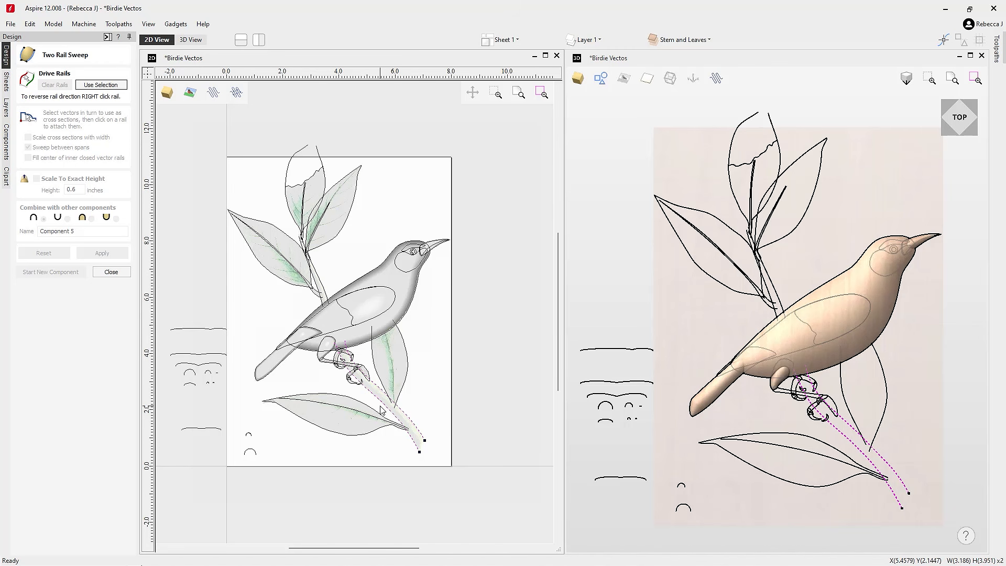
{"action": "left_click", "coordinate": [102, 86]}
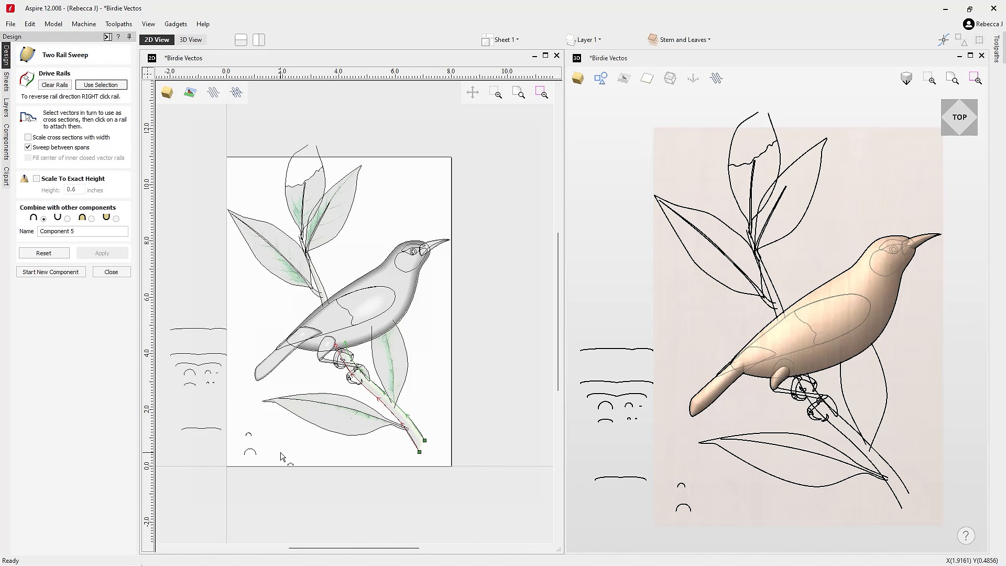
- Sweep the larger arc cross-section along the lower branch rails and inspect the stem in the 3D view
{"action": "left_click", "coordinate": [253, 454]}
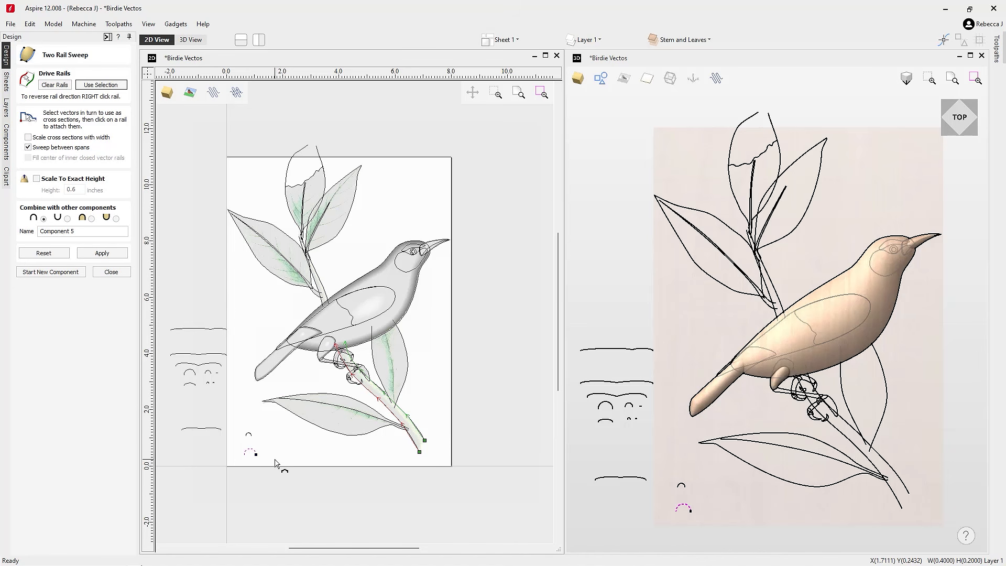
{"action": "left_click", "coordinate": [117, 257]}
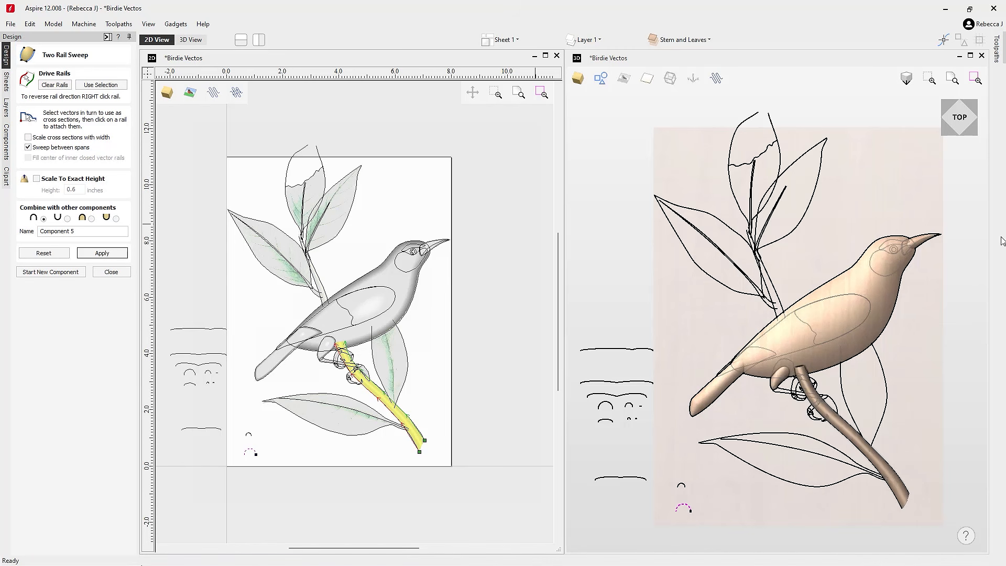
{"action": "left_click_drag", "start_coordinate": [921, 521], "coordinate": [760, 351]}
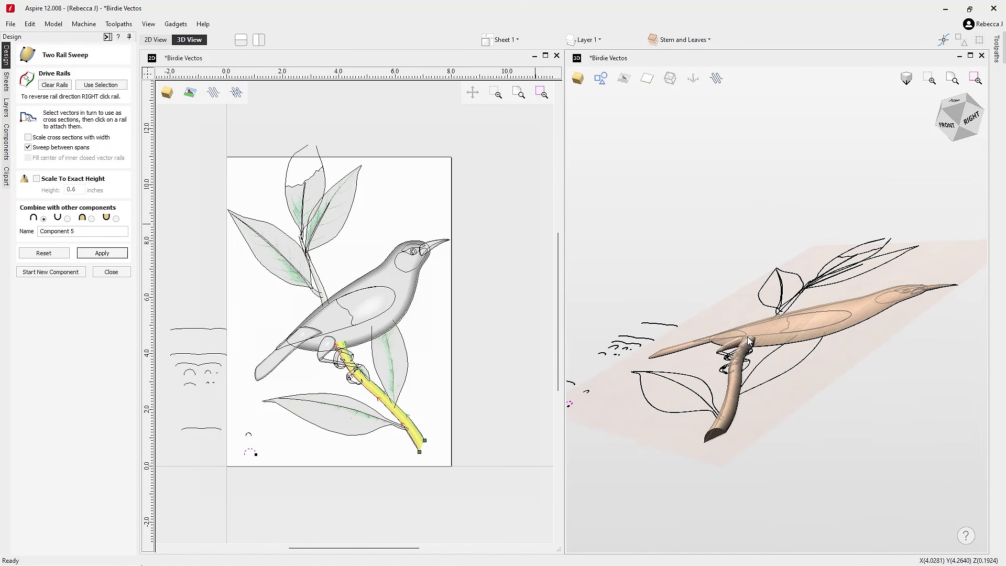
- Reset the lower branch sweep and rebuild it from the semicircular arc at its lower end to the flatter arc at its upper end
{"action": "mouse_move", "coordinate": [782, 406]}
{"action": "left_mouse_down"}
{"action": "mouse_move", "coordinate": [675, 394]}
{"action": "mouse_move", "coordinate": [669, 369]}
{"action": "mouse_move", "coordinate": [726, 378]}
{"action": "mouse_move", "coordinate": [804, 434]}
{"action": "mouse_move", "coordinate": [725, 407]}
{"action": "mouse_move", "coordinate": [770, 409]}
{"action": "left_mouse_up"}
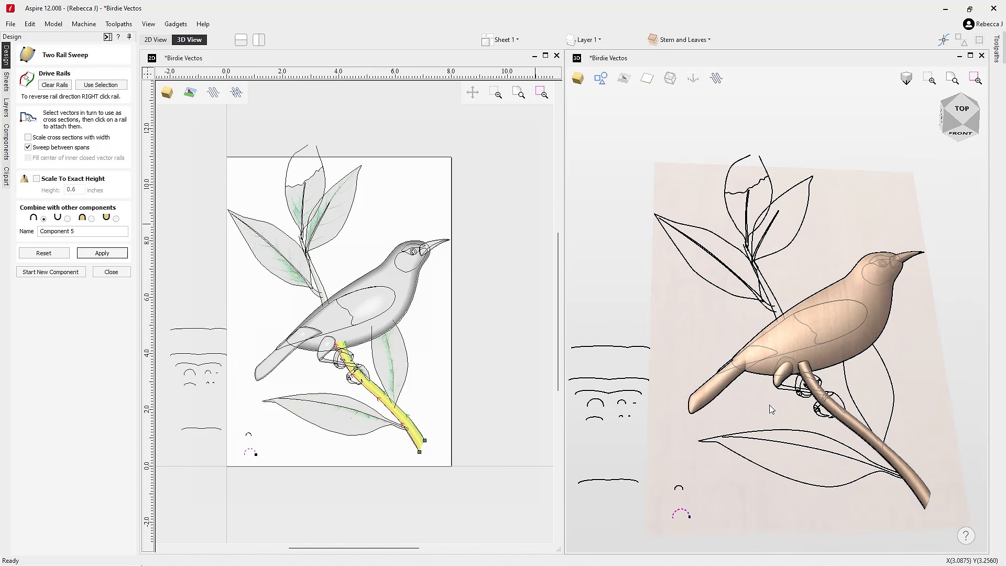
{"action": "middle_click_drag", "start_coordinate": [770, 410], "coordinate": [700, 342]}
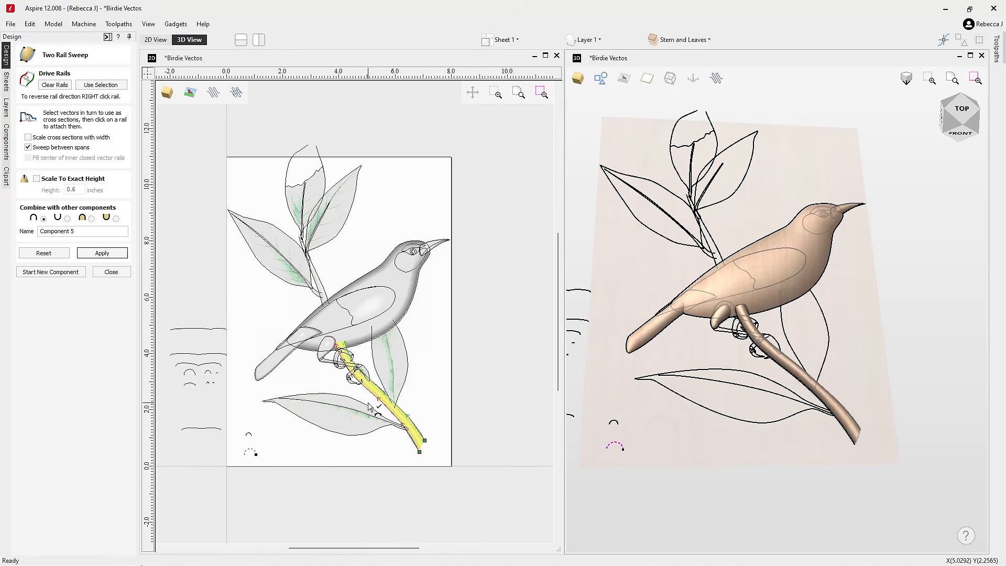
{"action": "left_click", "coordinate": [44, 253]}
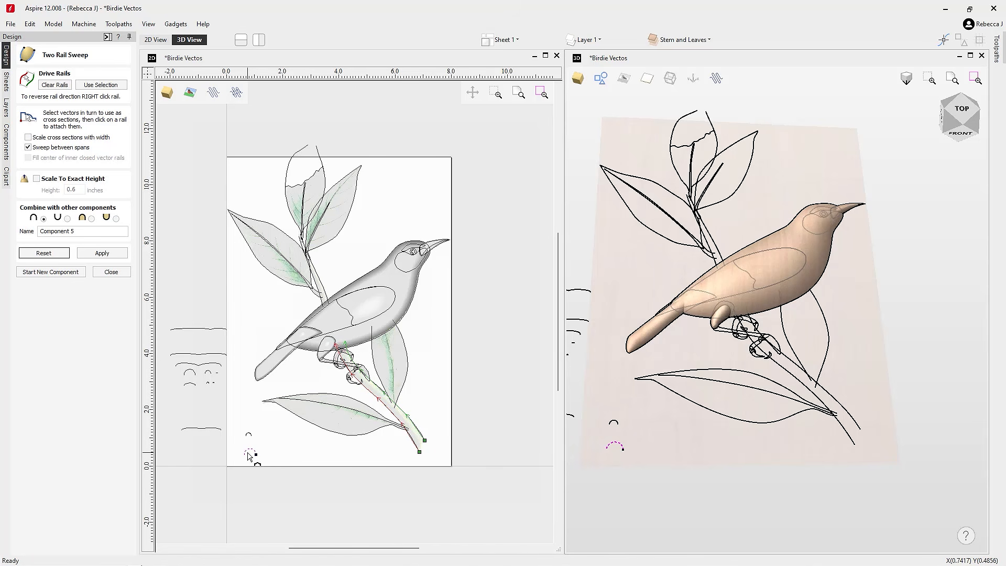
{"action": "left_click", "coordinate": [420, 454]}
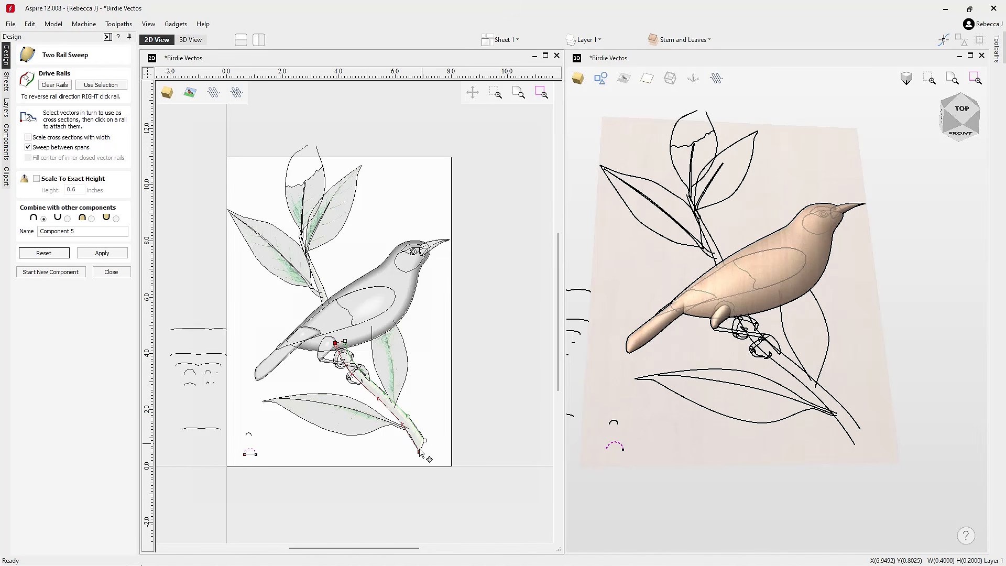
{"action": "left_click", "coordinate": [193, 385]}
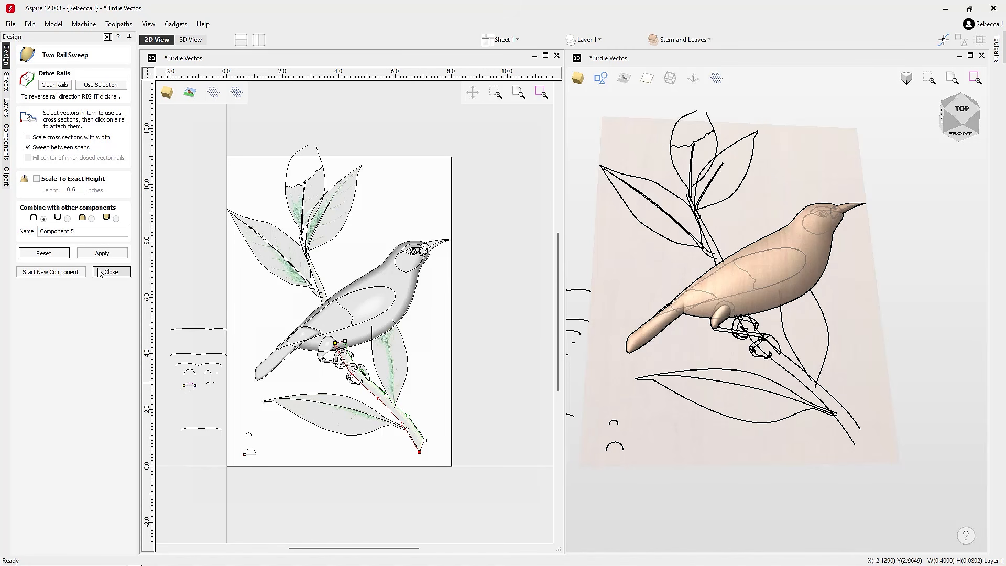
{"action": "left_click", "coordinate": [108, 254]}
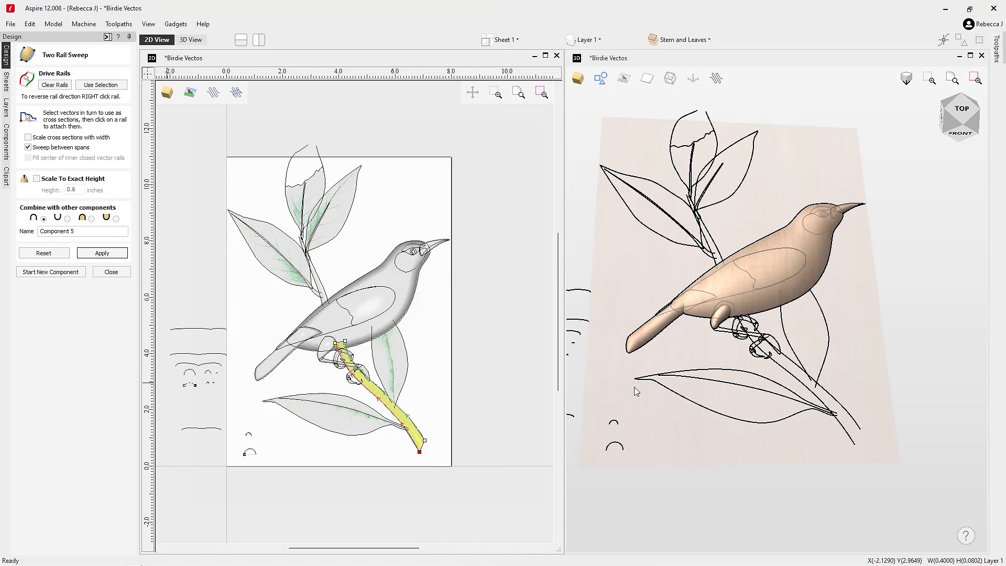
{"action": "left_click_drag", "start_coordinate": [849, 409], "coordinate": [586, 248]}
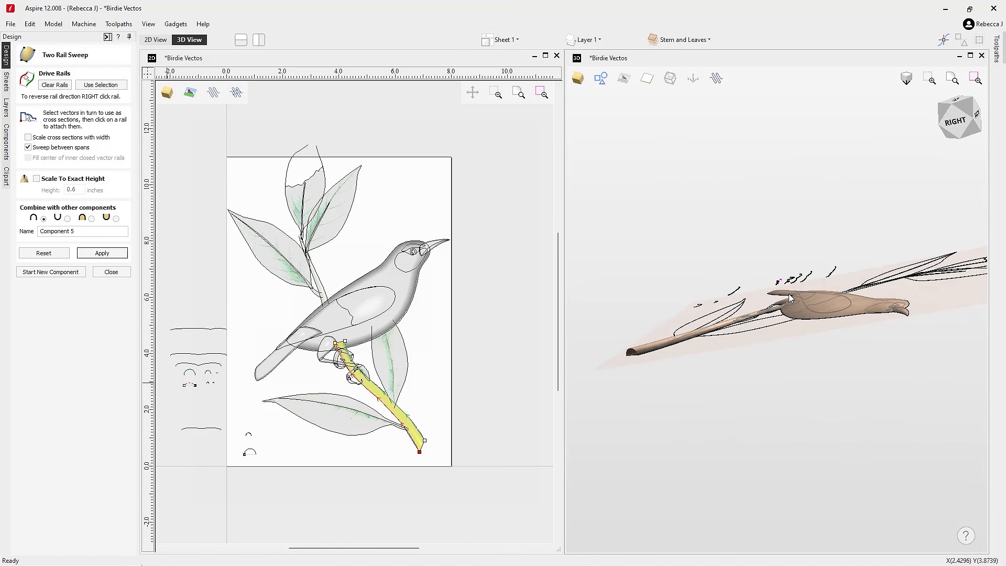
{"action": "left_click_drag", "start_coordinate": [721, 341], "coordinate": [741, 314]}
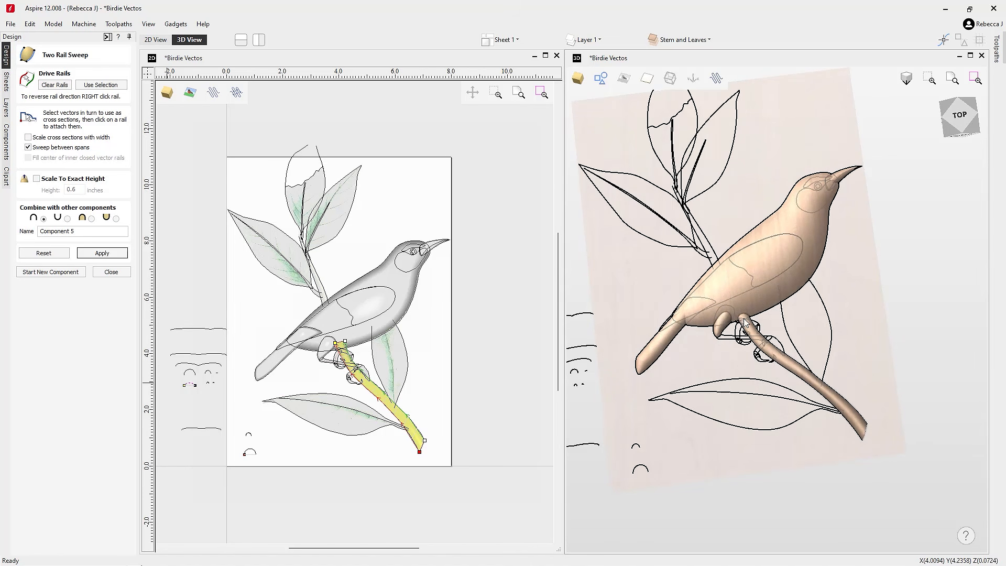
{"action": "left_click_drag", "start_coordinate": [715, 434], "coordinate": [786, 328]}
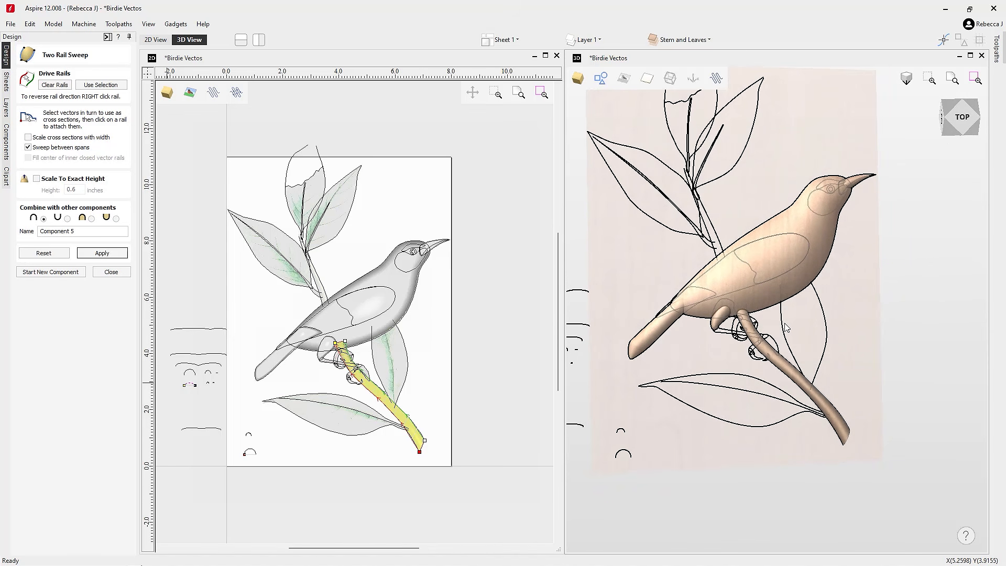
- Start a new component and assign the two edges of the upper stem above the bird's back as drive rails
{"action": "left_click", "coordinate": [50, 271]}
{"action": "left_click", "coordinate": [712, 242]}
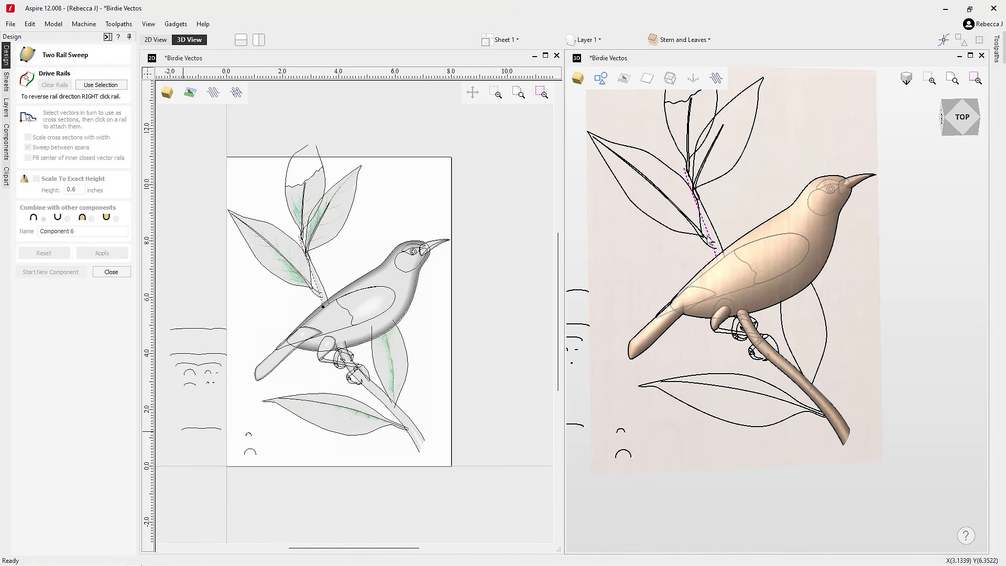
{"action": "left_click", "coordinate": [718, 238], "text": "shift"}
{"action": "left_click", "coordinate": [113, 85]}
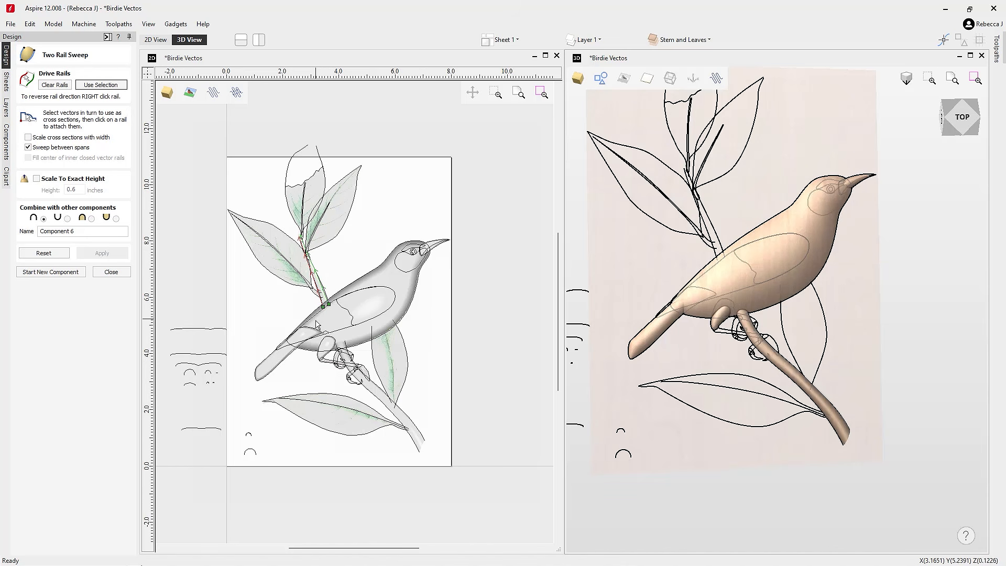
{"action": "scroll", "coordinate": [177, 392], "scroll_direction": "up", "scroll_amount": 2}
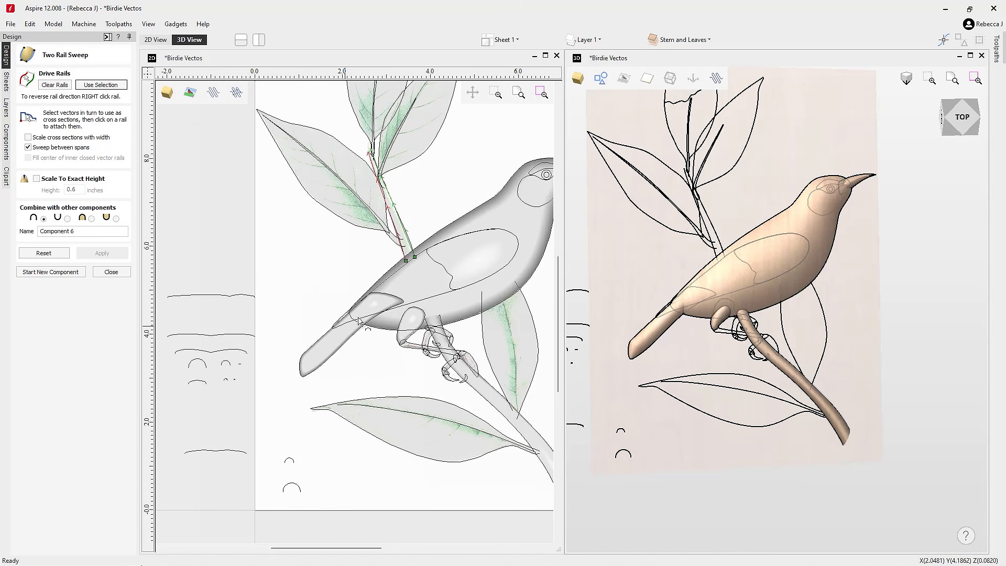
- Sweep the upper stem from the flatter arc at its base to the small arc at its tip
{"action": "left_click", "coordinate": [198, 384]}
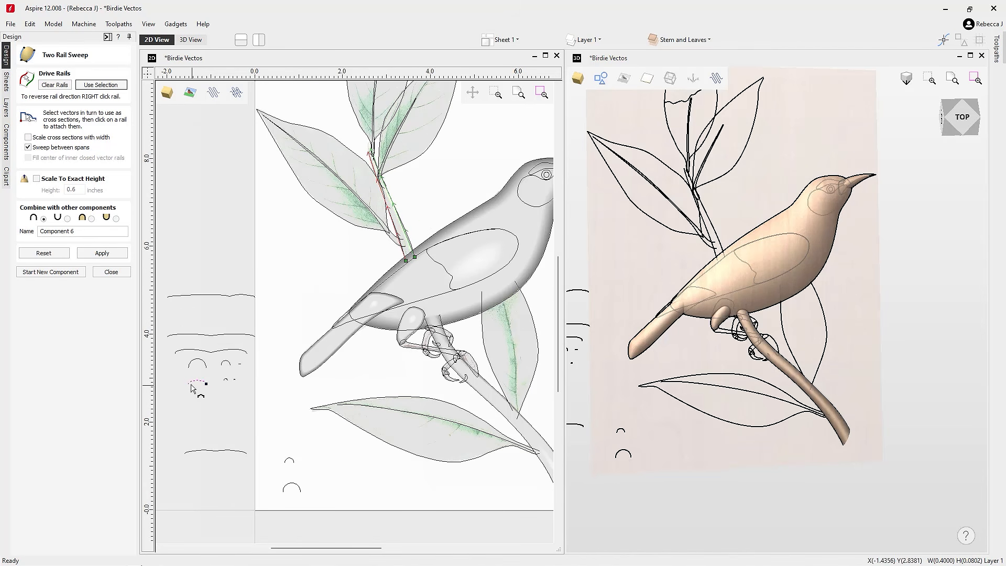
{"action": "left_click", "coordinate": [406, 262]}
{"action": "scroll", "coordinate": [228, 386], "scroll_direction": "up", "scroll_amount": 2}
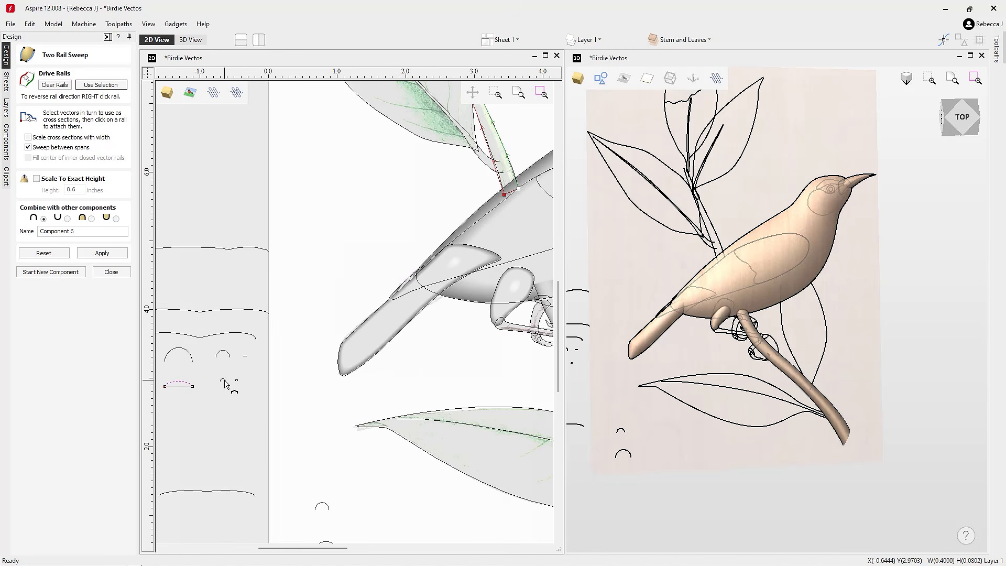
{"action": "left_click", "coordinate": [225, 385]}
{"action": "scroll", "coordinate": [498, 190], "scroll_direction": "down", "scroll_amount": 2}
{"action": "scroll", "coordinate": [491, 190], "scroll_direction": "down", "scroll_amount": 2}
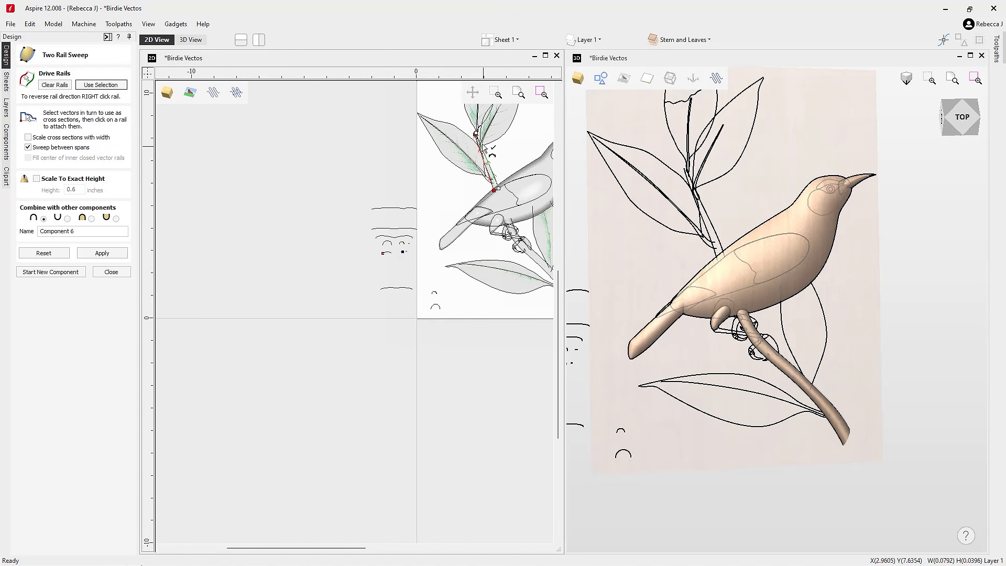
{"action": "scroll", "coordinate": [481, 148], "scroll_direction": "up", "scroll_amount": 3}
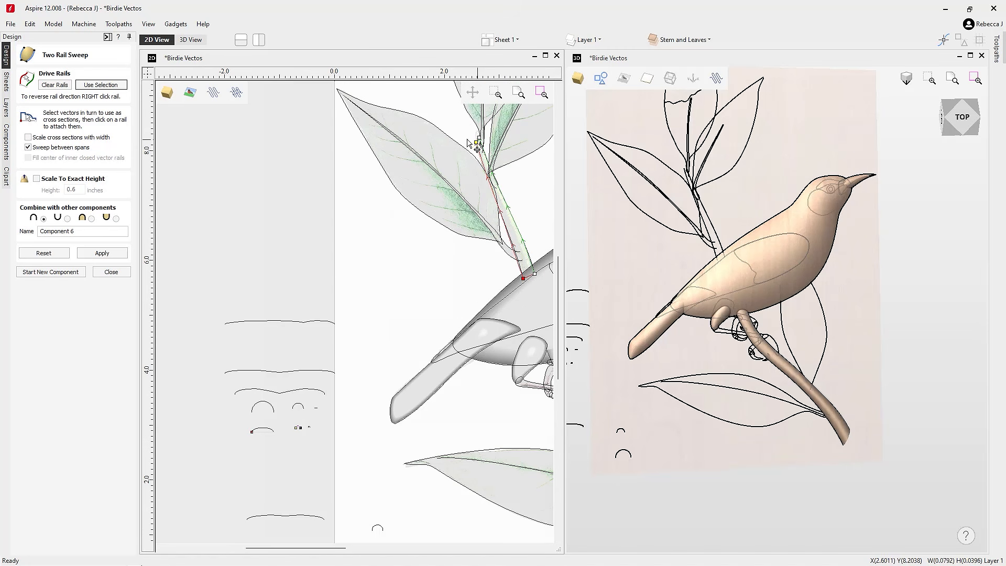
{"action": "left_click", "coordinate": [102, 253]}
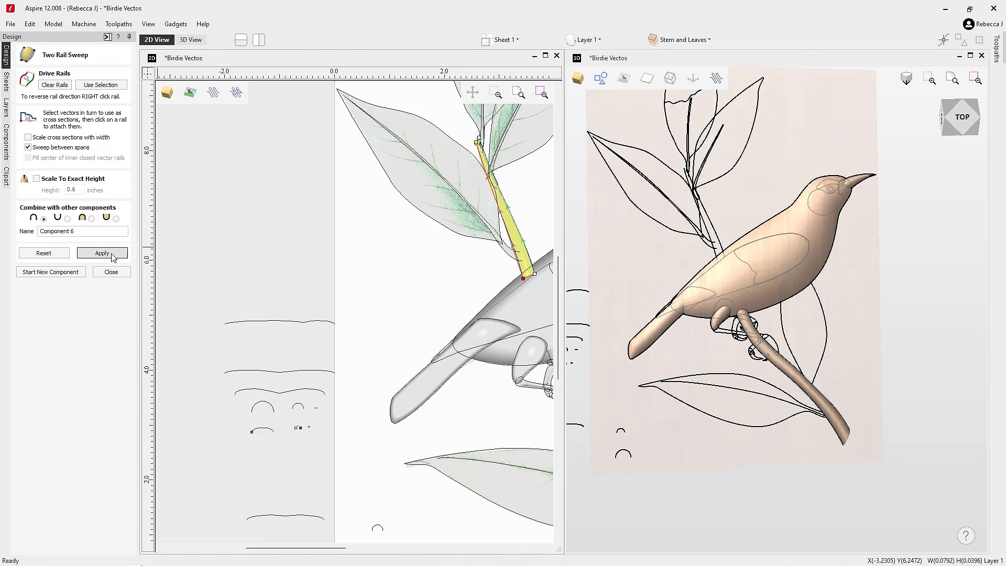
{"action": "left_click_drag", "start_coordinate": [650, 212], "coordinate": [711, 261]}
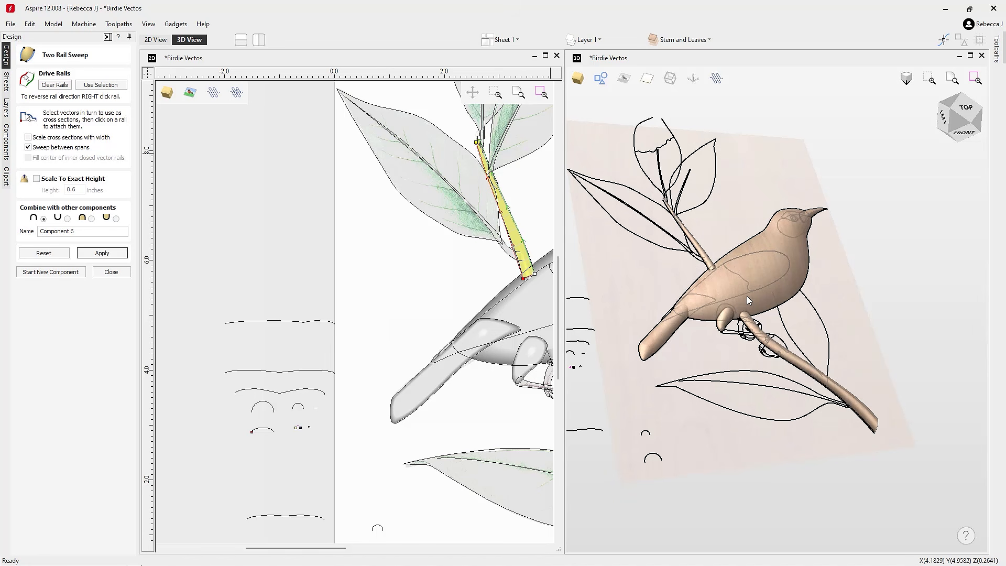
{"action": "left_click_drag", "start_coordinate": [730, 370], "coordinate": [753, 336]}
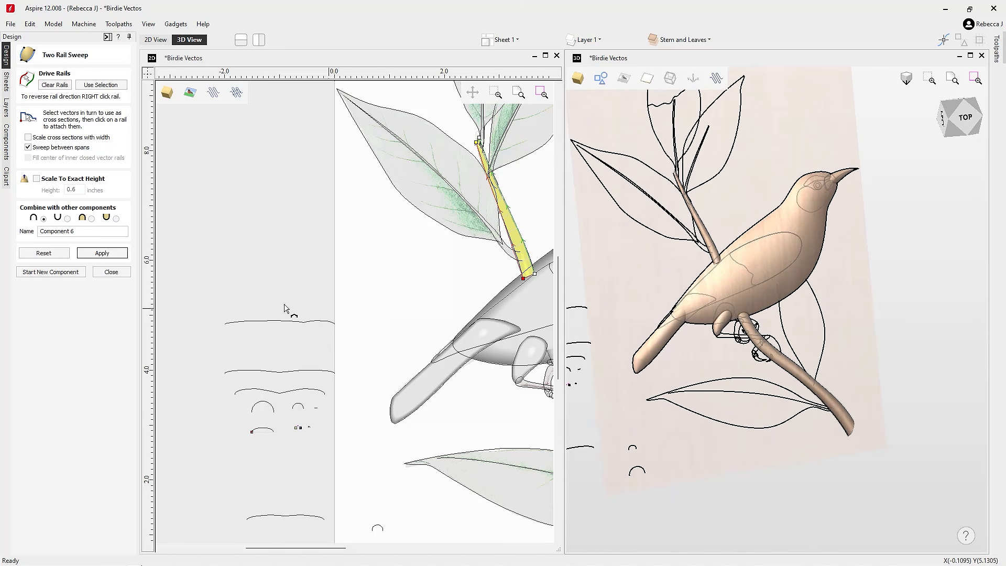
- Start a new component and assign the two outer edges of the leaf beneath the bird as drive rails
{"action": "left_click", "coordinate": [51, 272]}
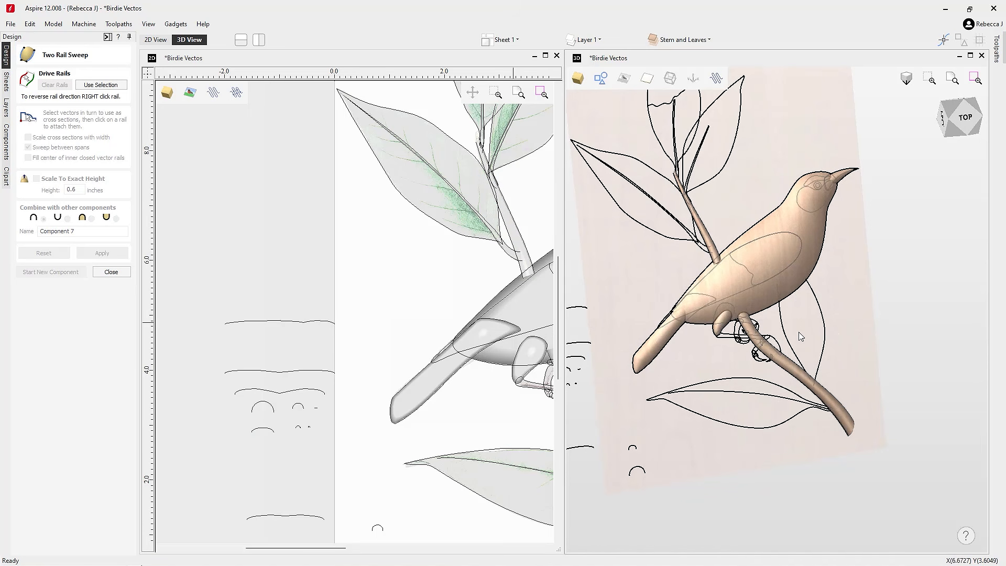
{"action": "scroll", "coordinate": [338, 346], "scroll_direction": "down", "scroll_amount": 4}
{"action": "scroll", "coordinate": [476, 367], "scroll_direction": "up", "scroll_amount": 1}
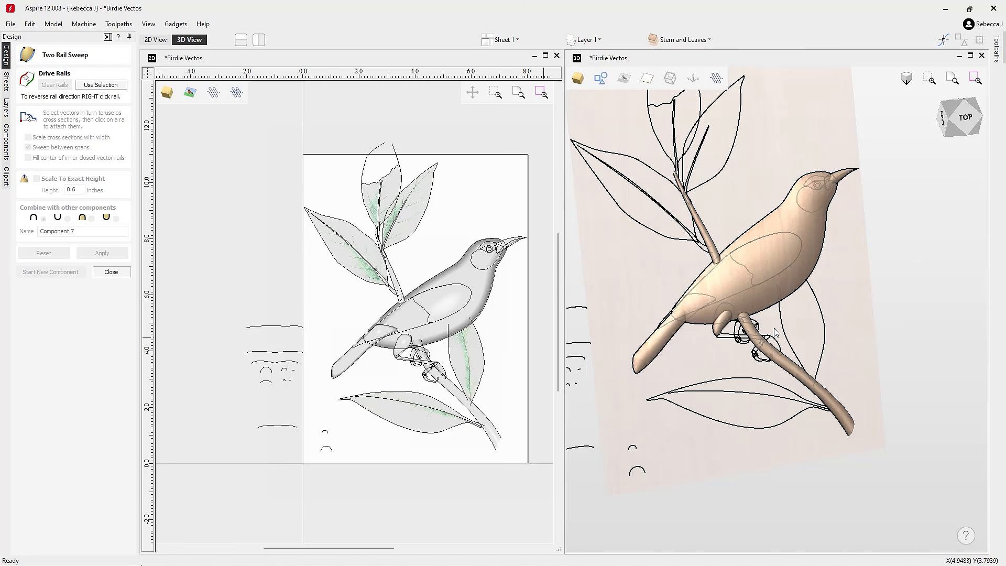
{"action": "left_click", "coordinate": [449, 357]}
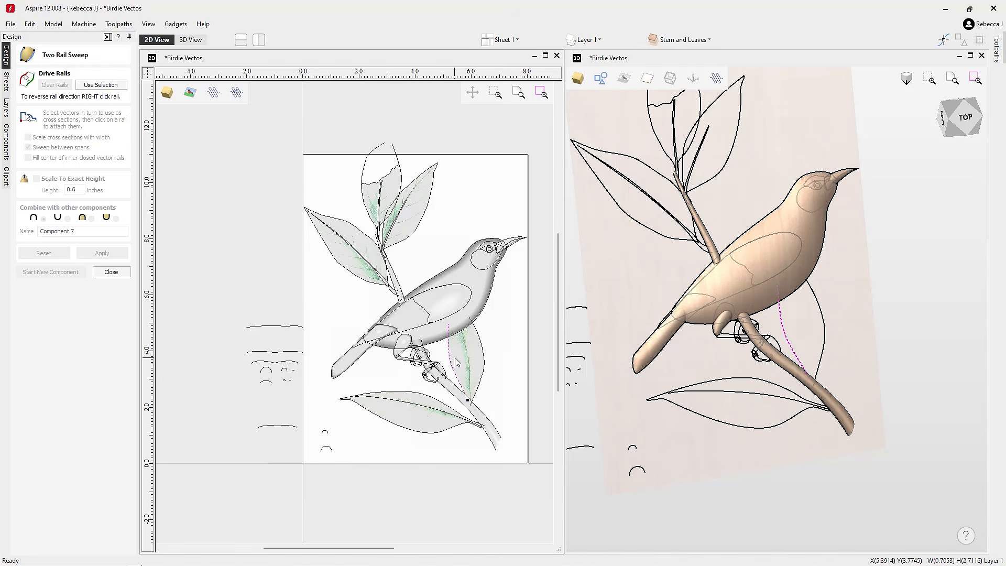
{"action": "left_click", "coordinate": [484, 349], "text": "shift"}
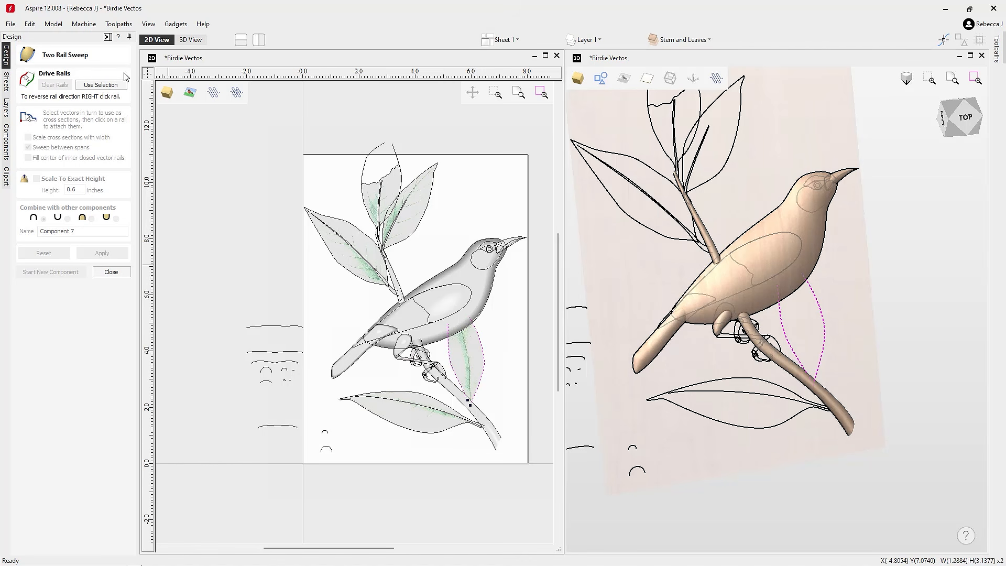
{"action": "left_click", "coordinate": [105, 85]}
{"action": "scroll", "coordinate": [490, 367], "scroll_direction": "down", "scroll_amount": 2}
{"action": "scroll", "coordinate": [491, 367], "scroll_direction": "up", "scroll_amount": 4}
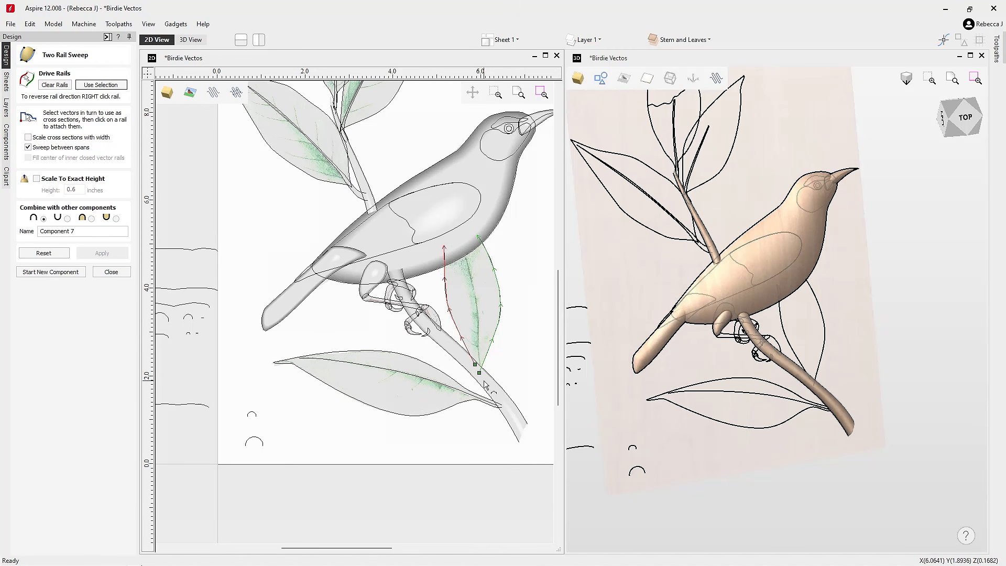
- Reverse the direction of the leaf's outer drive rail and restore its original direction
{"action": "right_click", "coordinate": [498, 288]}
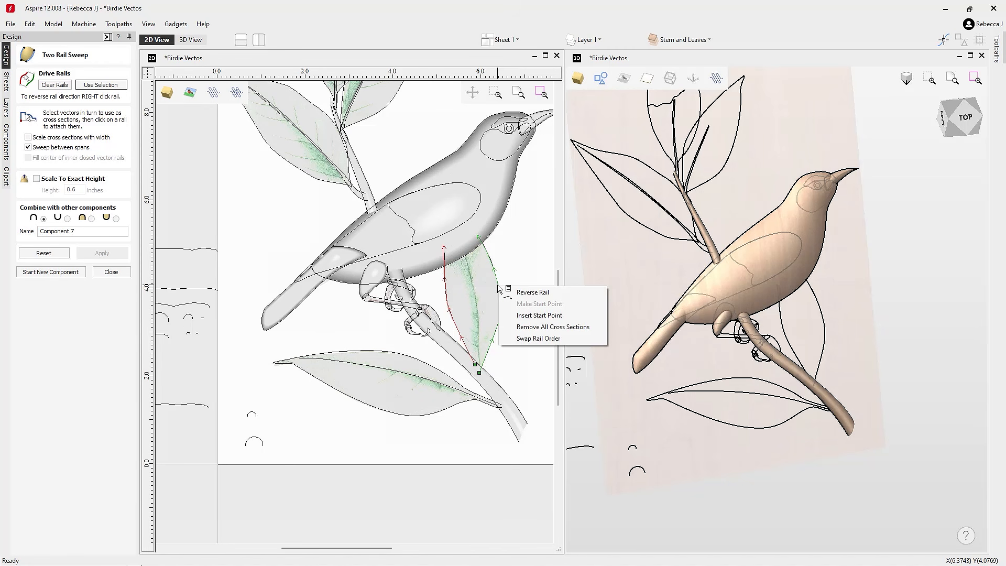
{"action": "left_click", "coordinate": [527, 293]}
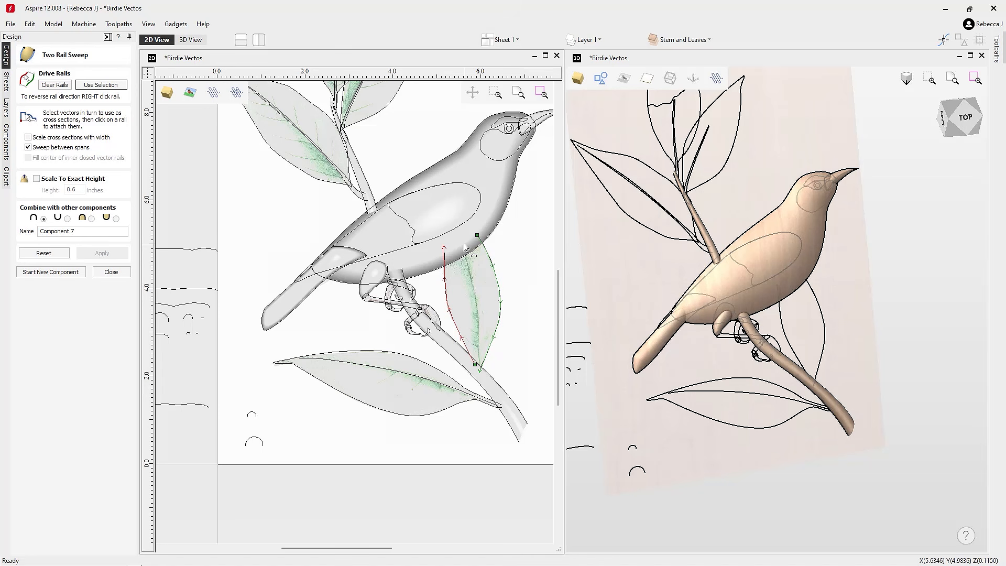
{"action": "right_click", "coordinate": [503, 305]}
{"action": "left_click", "coordinate": [529, 312]}
- Sweep the double-humped profile just above the arc cross-sections along the leaf rails
{"action": "scroll", "coordinate": [519, 481], "scroll_direction": "down", "scroll_amount": 1}
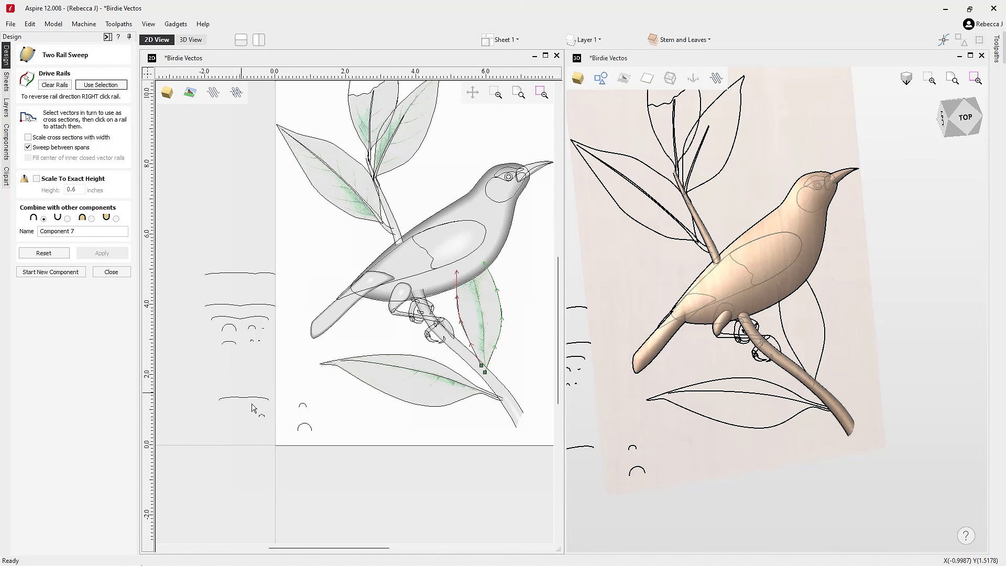
{"action": "scroll", "coordinate": [225, 328], "scroll_direction": "up", "scroll_amount": 2}
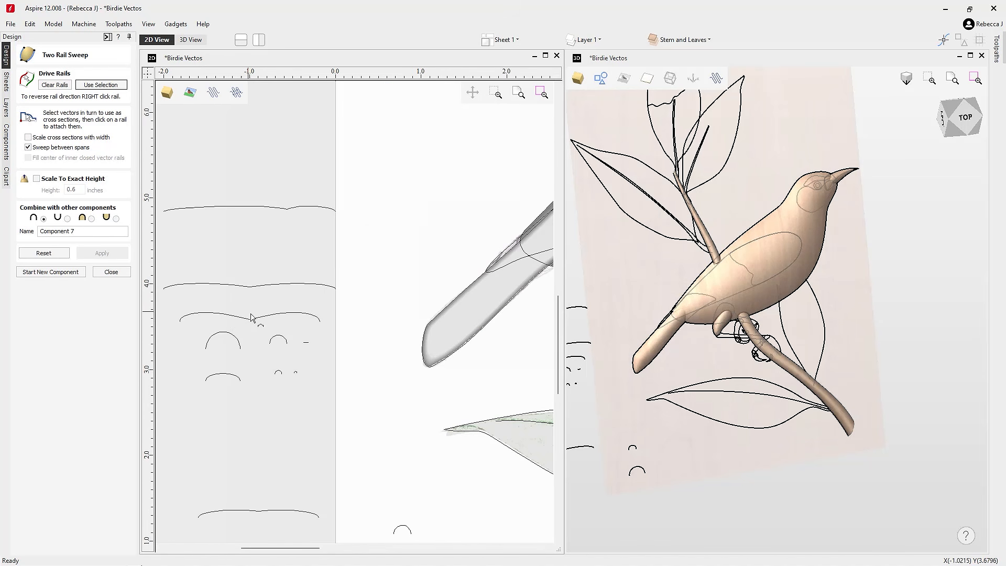
{"action": "scroll", "coordinate": [174, 318], "scroll_direction": "up", "scroll_amount": 2}
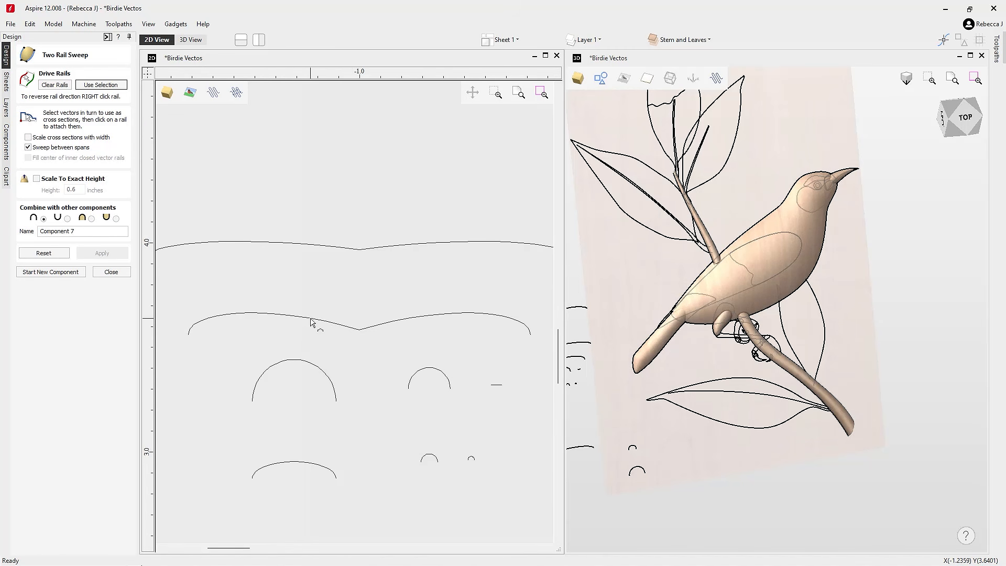
{"action": "left_click", "coordinate": [287, 318]}
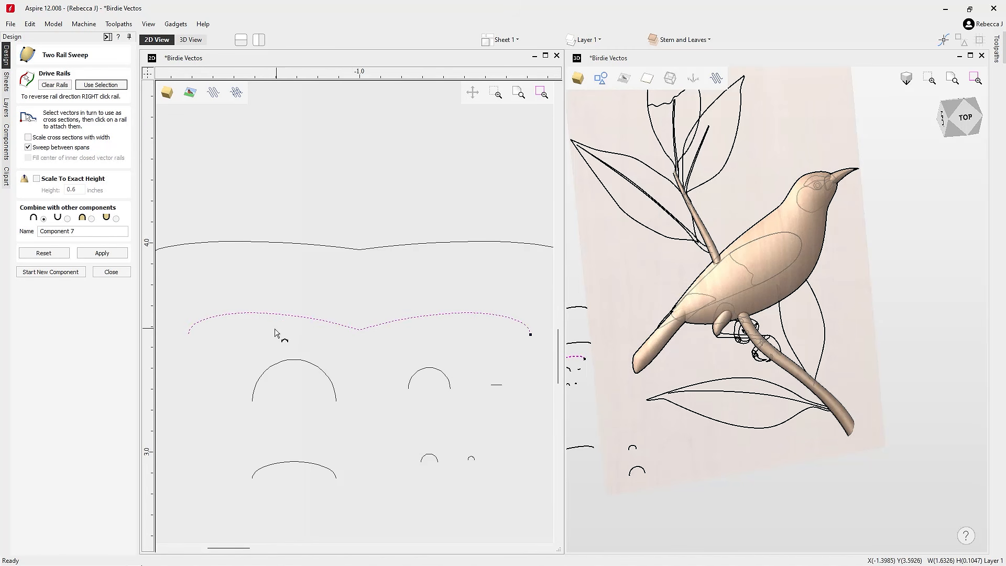
{"action": "scroll", "coordinate": [222, 304], "scroll_direction": "down", "scroll_amount": 8}
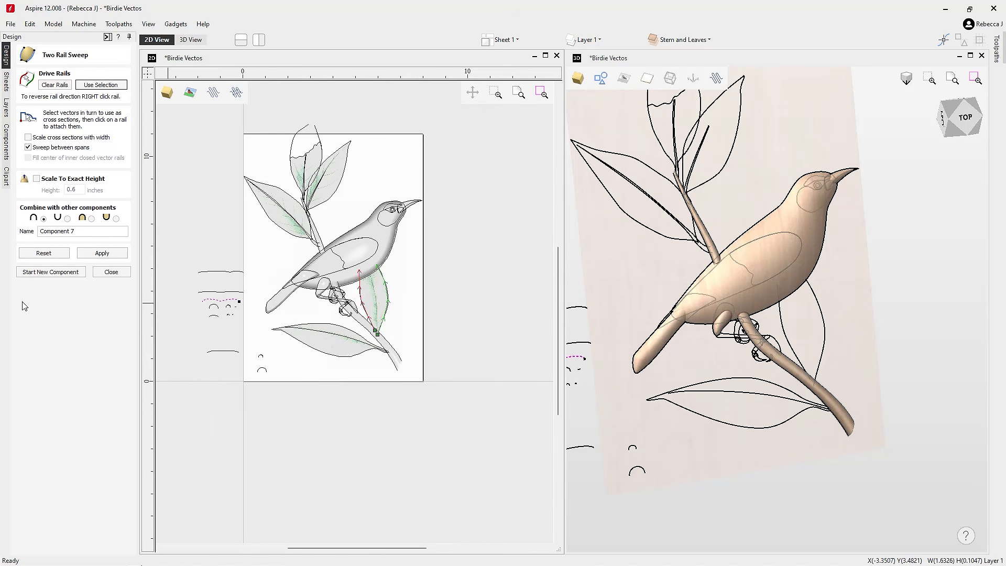
{"action": "left_click", "coordinate": [103, 253]}
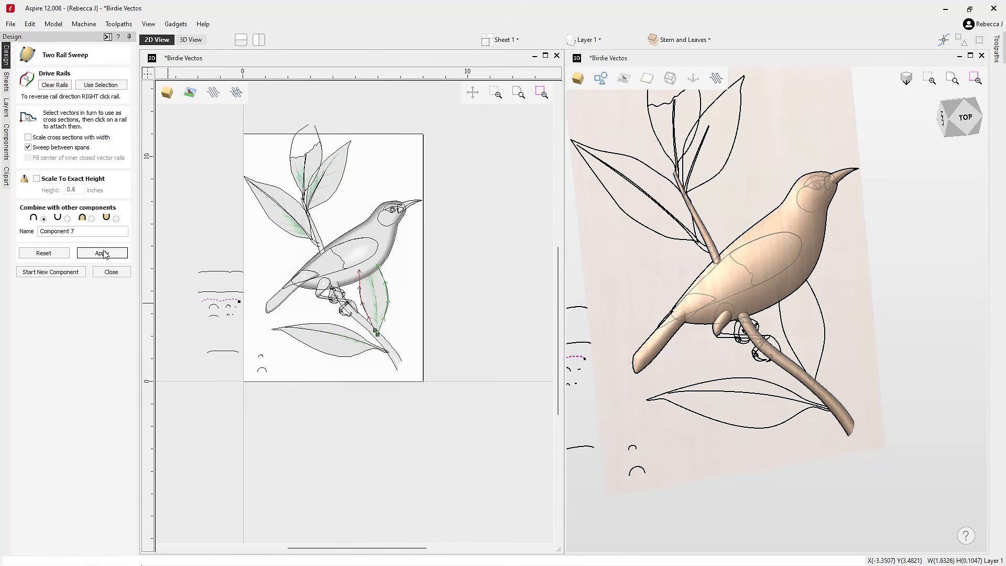
- Set the leaf component to combine by Merge and examine its junction with the branch in 3D
{"action": "left_click", "coordinate": [92, 219]}
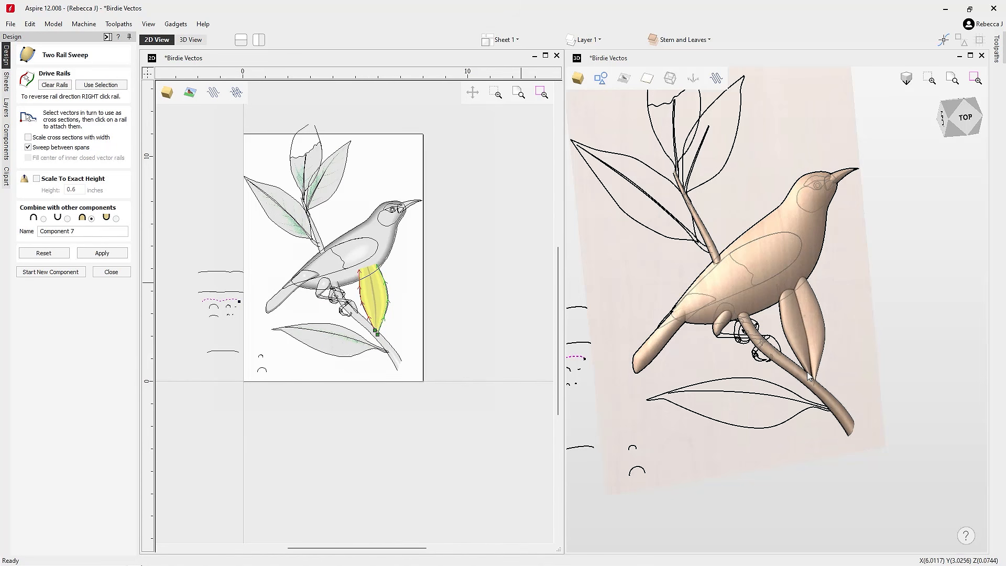
{"action": "left_click_drag", "start_coordinate": [808, 375], "coordinate": [782, 342]}
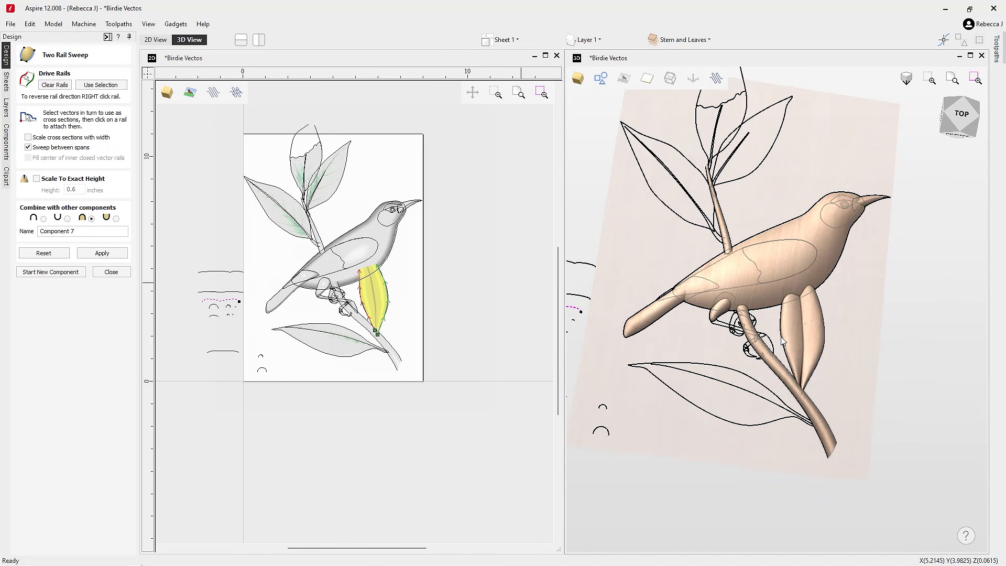
{"action": "scroll", "coordinate": [782, 341], "scroll_direction": "up", "scroll_amount": 3}
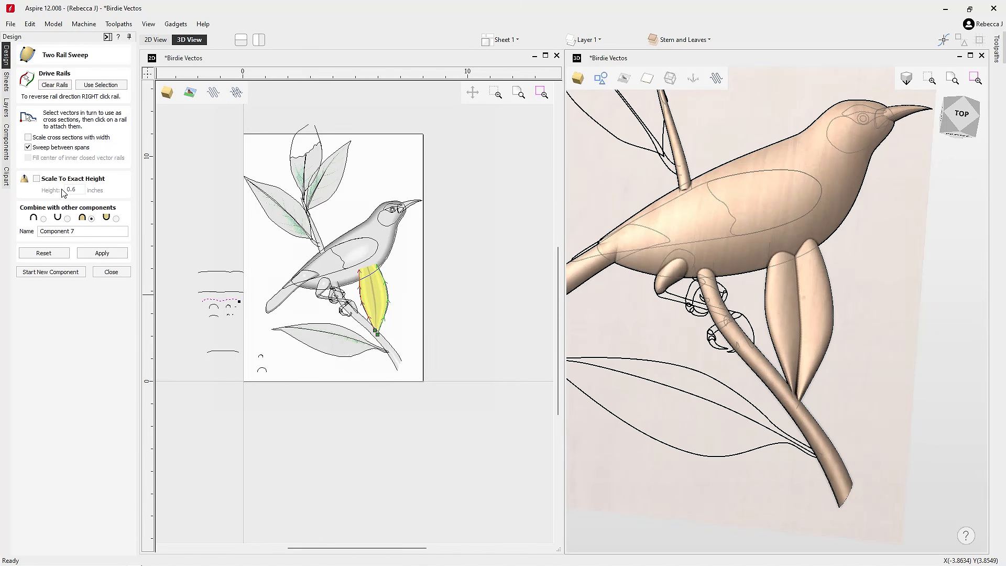
- Scale the component of the leaf beneath the bird to an exact height of 0.05 inches
{"action": "left_click", "coordinate": [37, 179]}
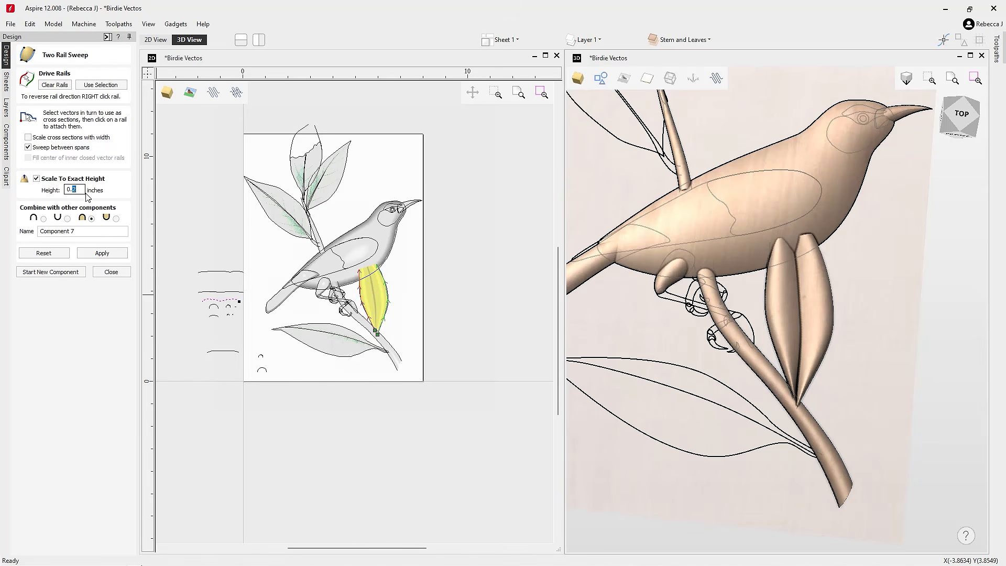
{"action": "type", "text": "1"}
{"action": "key", "text": "Return"}
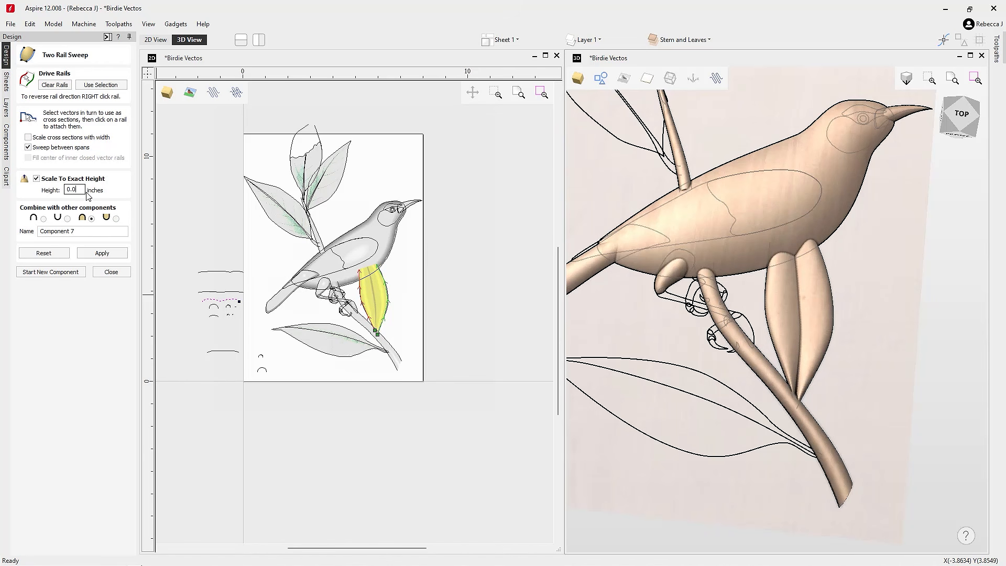
{"action": "type", "text": "5"}
{"action": "key", "text": "Return"}
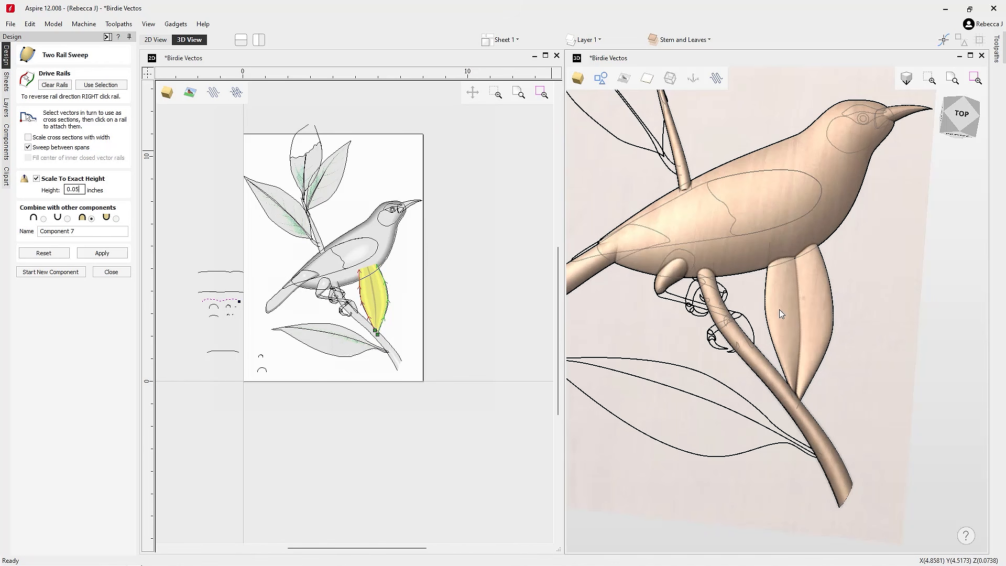
- Compare the flattened leaf with the reference image overlaid on the 3D model, hide the image and restore the top view
{"action": "left_click_drag", "start_coordinate": [850, 362], "coordinate": [762, 376]}
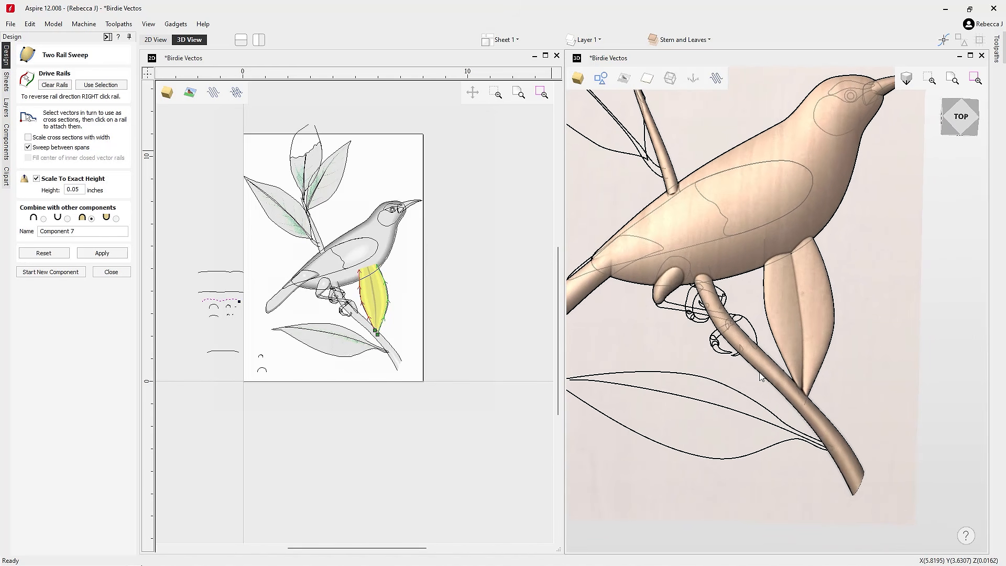
{"action": "left_click", "coordinate": [624, 78]}
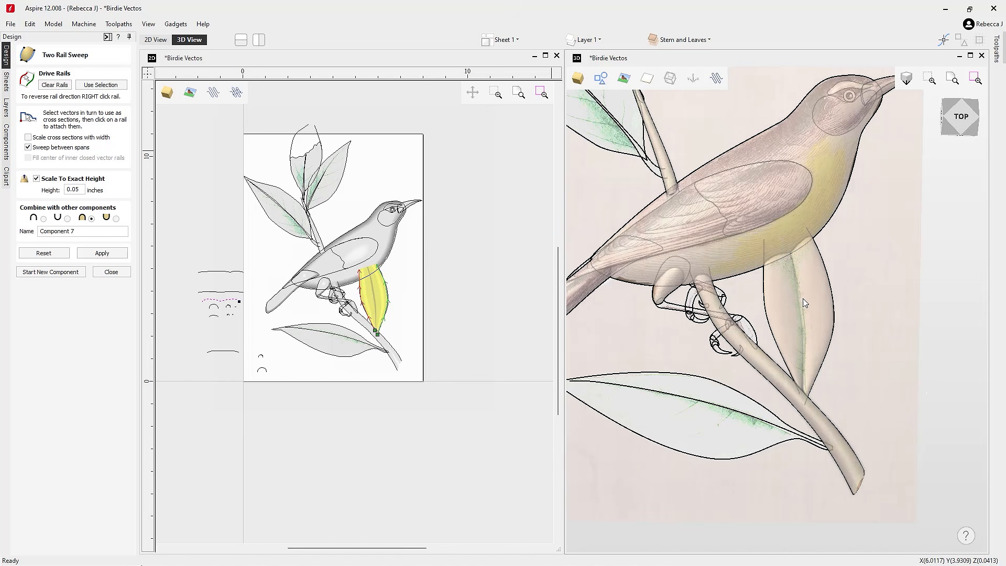
{"action": "left_click", "coordinate": [623, 79]}
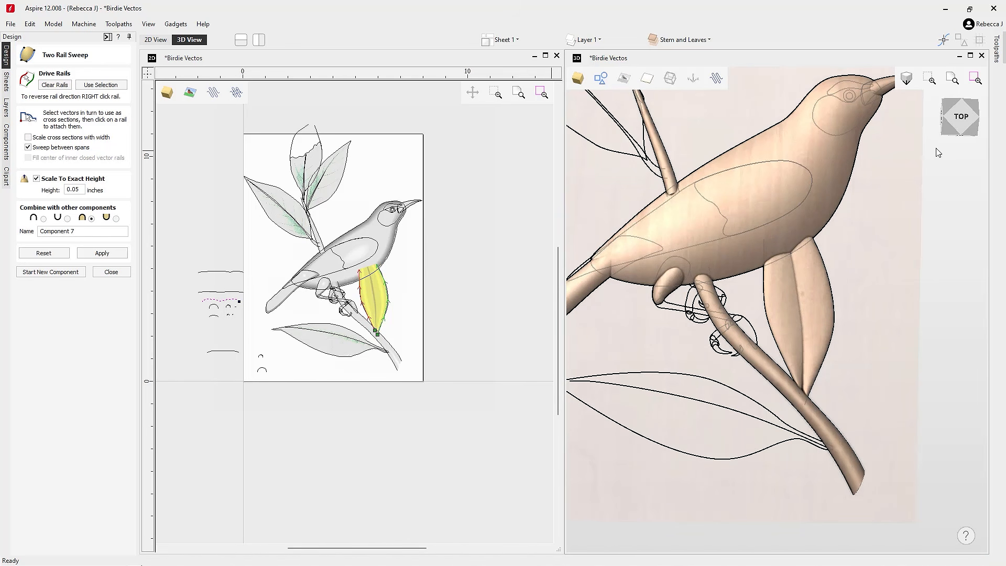
{"action": "left_click", "coordinate": [960, 116]}
- Start a new component and assign the two outer edges of the lowest leaf as drive rails
{"action": "left_click", "coordinate": [51, 271]}
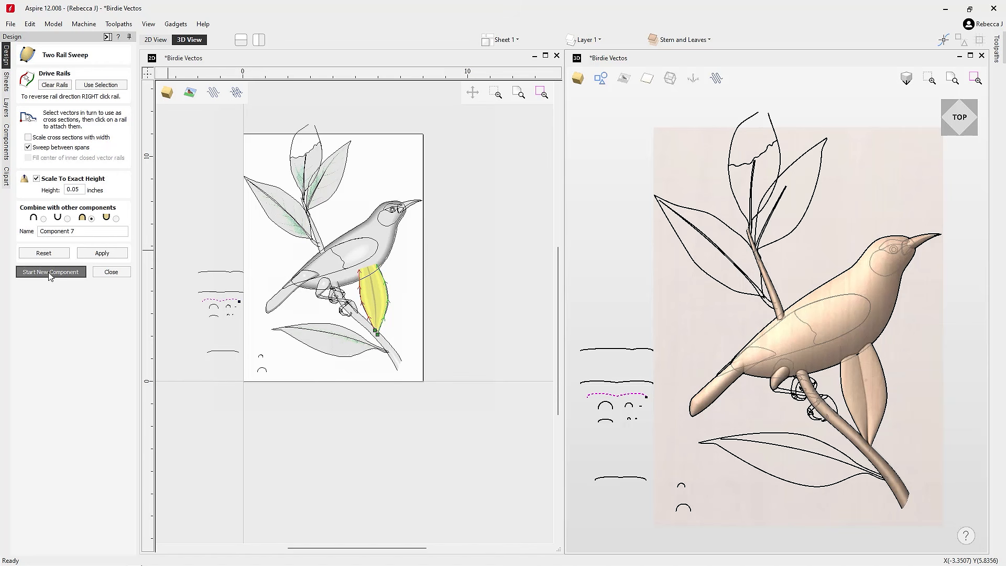
{"action": "left_click", "coordinate": [788, 484]}
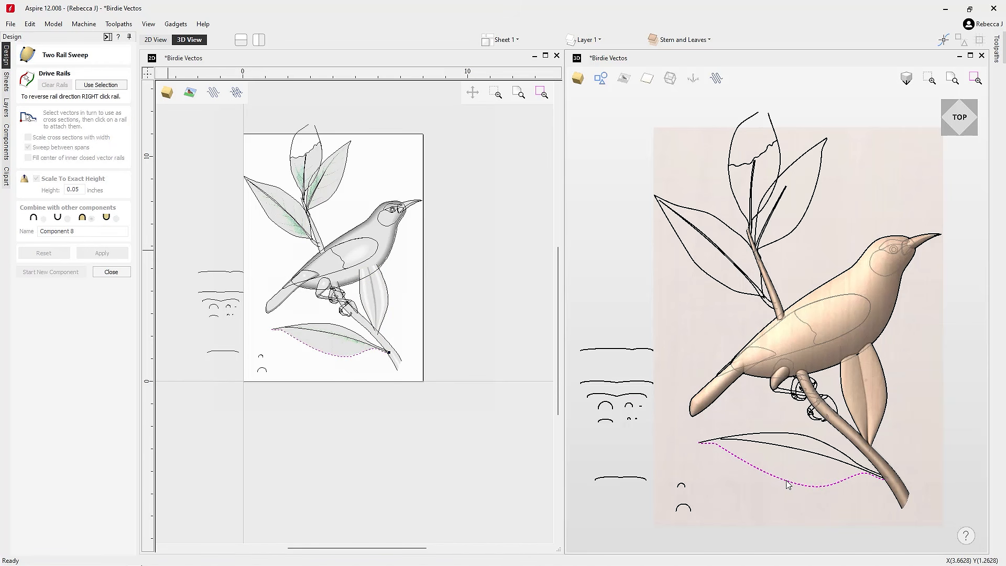
{"action": "left_click", "coordinate": [793, 435], "text": "shift"}
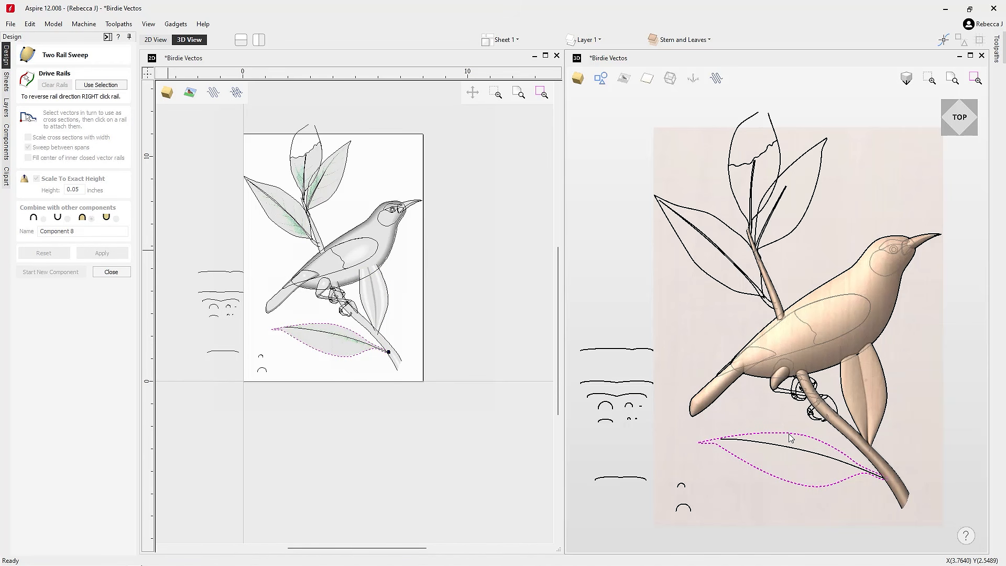
{"action": "left_click", "coordinate": [105, 84]}
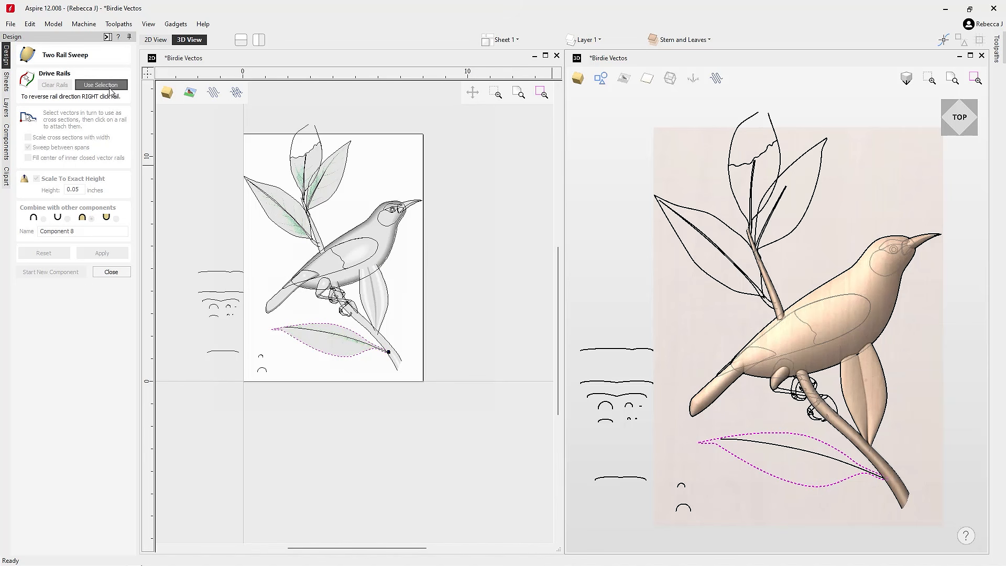
- Sweep the double-humped profile just above the arc cross-sections along the lowest leaf's rails
{"action": "scroll", "coordinate": [232, 318], "scroll_direction": "up", "scroll_amount": 3}
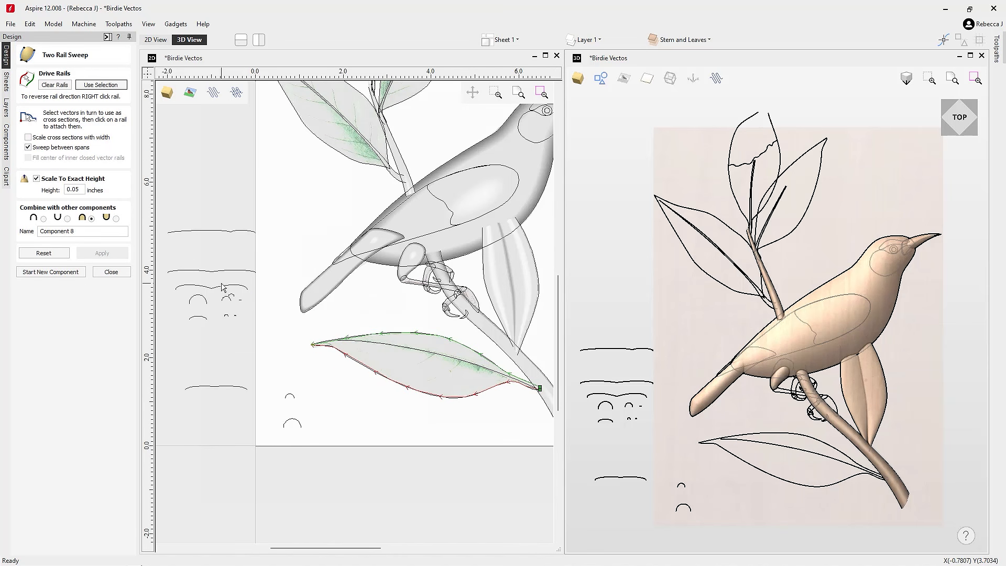
{"action": "left_click", "coordinate": [224, 287]}
{"action": "left_click", "coordinate": [103, 253]}
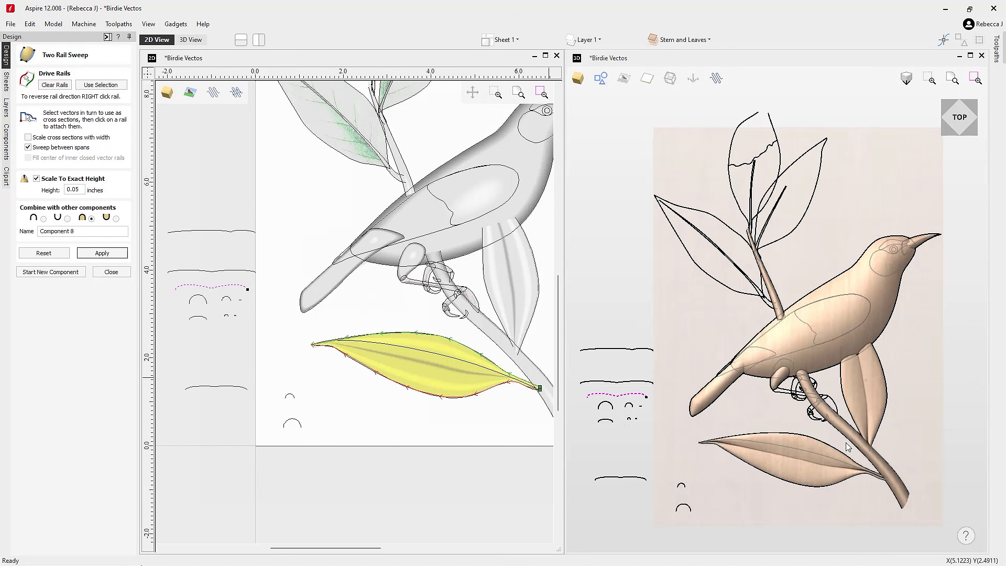
- Overlay the reference image on the 3D model and compare its midrib with the lowest leaf's swept crease
{"action": "middle_click_drag", "start_coordinate": [879, 497], "coordinate": [838, 438]}
{"action": "scroll", "coordinate": [781, 435], "scroll_direction": "up", "scroll_amount": 2}
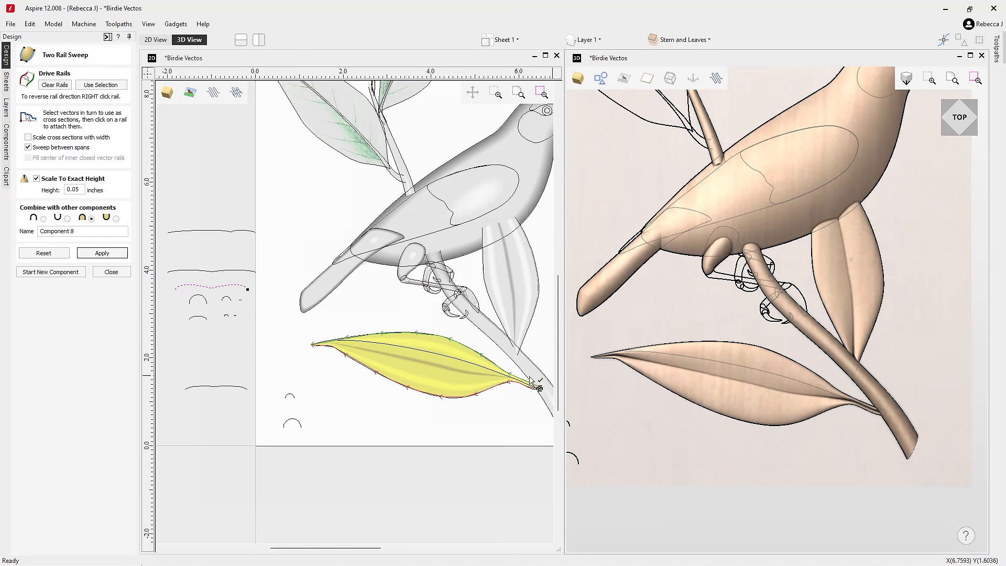
{"action": "left_click", "coordinate": [624, 79]}
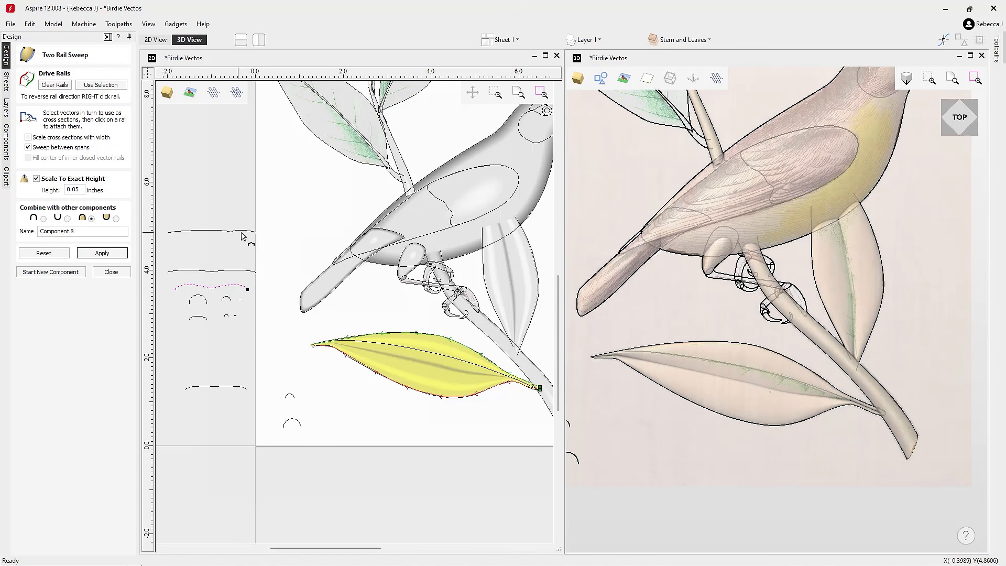
- Reset the lowest leaf's sweep and inspect the nodes of the uppermost profile with the off-centre dip
{"action": "scroll", "coordinate": [168, 232], "scroll_direction": "up", "scroll_amount": 4}
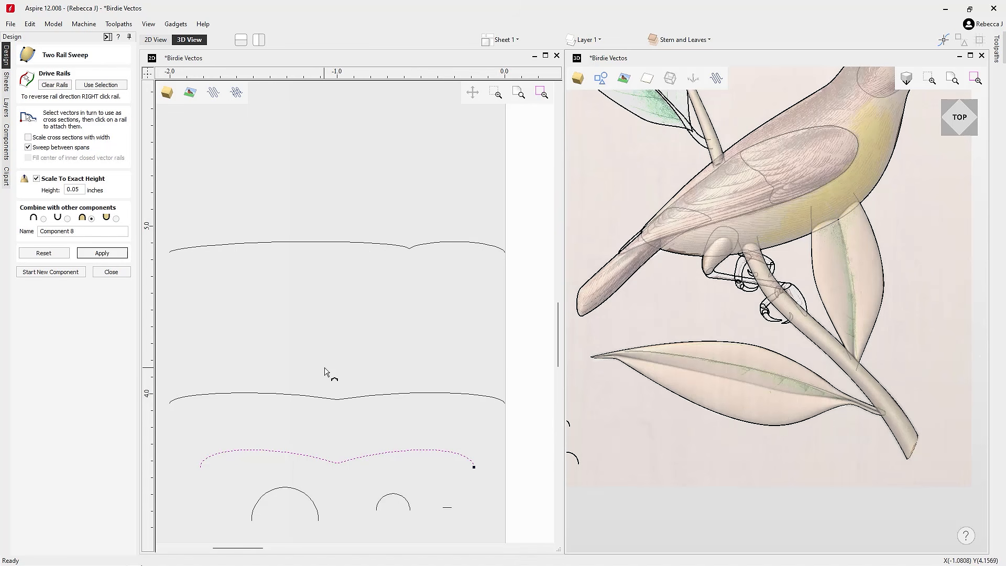
{"action": "left_click", "coordinate": [43, 253]}
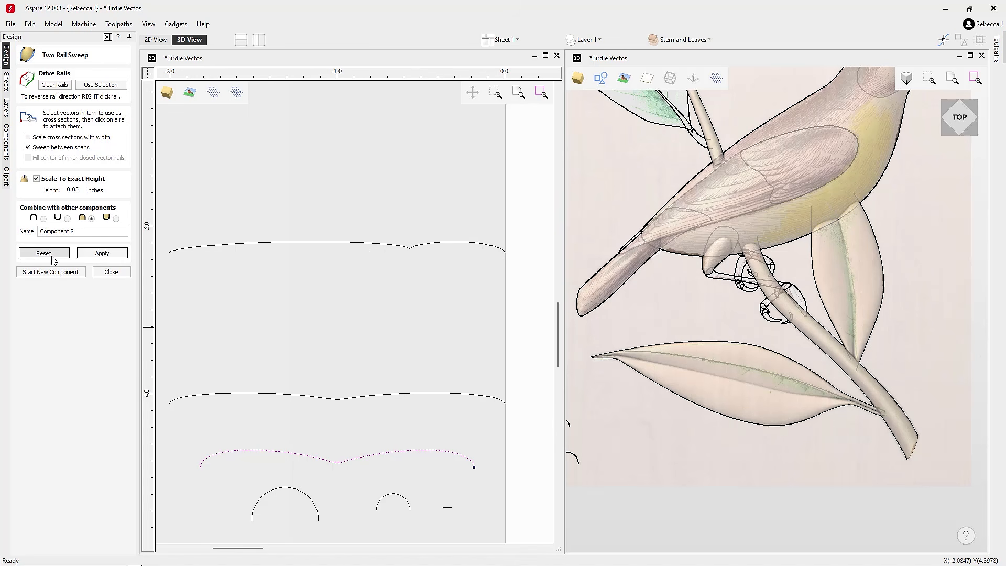
{"action": "left_click", "coordinate": [361, 245]}
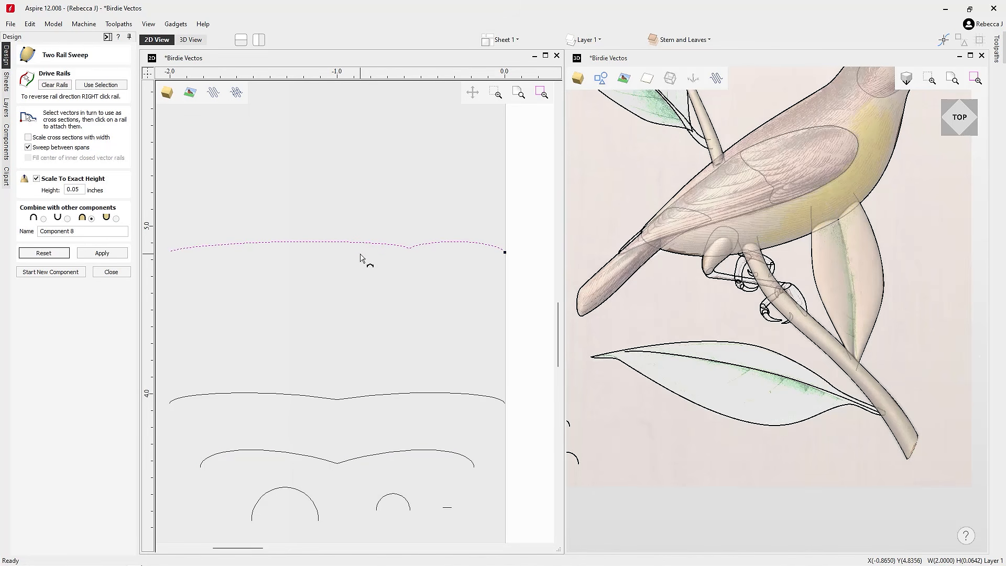
{"action": "key", "text": "n"}
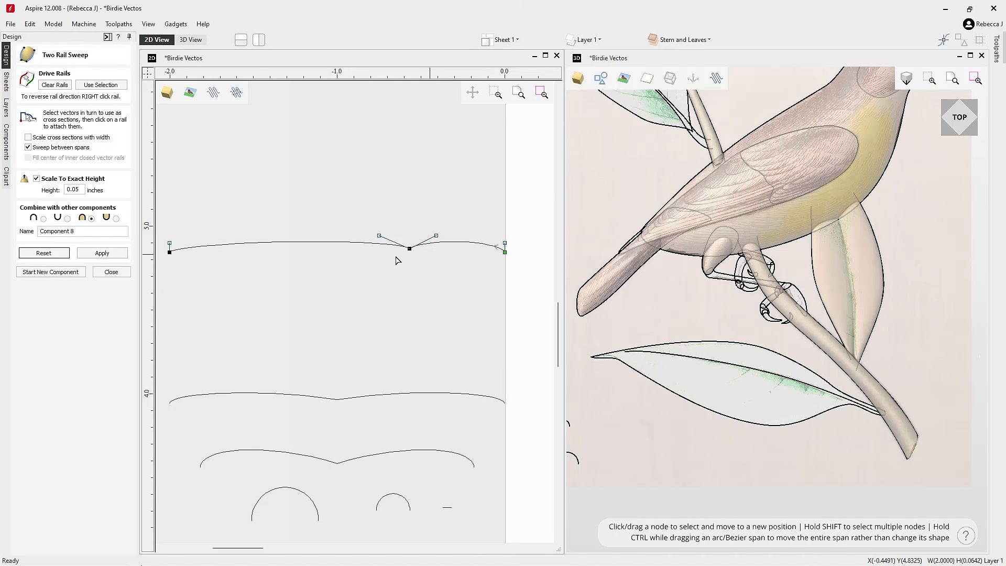
{"action": "scroll", "coordinate": [318, 254], "scroll_direction": "down", "scroll_amount": 4}
{"action": "left_click", "coordinate": [336, 262]}
{"action": "scroll", "coordinate": [266, 279], "scroll_direction": "down", "scroll_amount": 1}
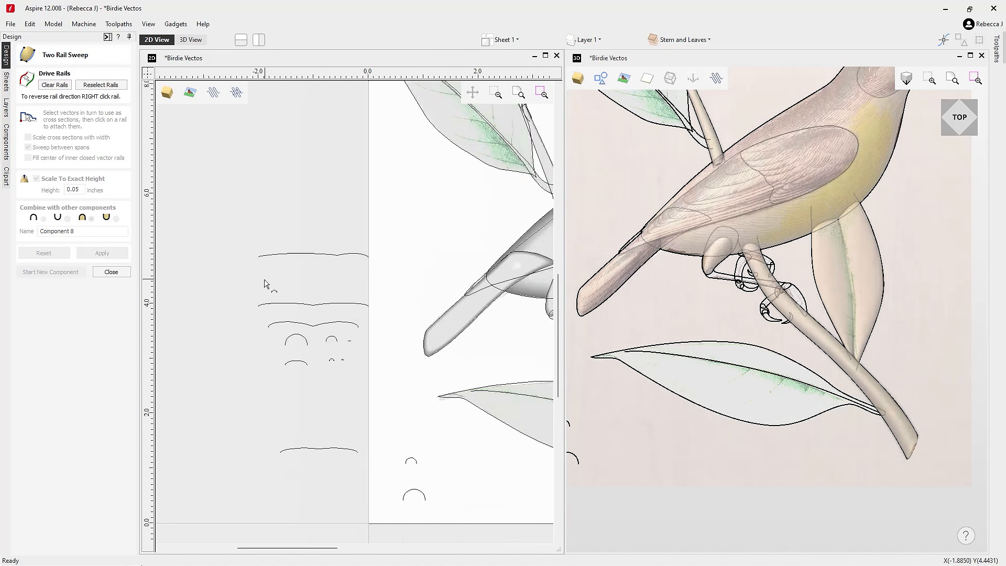
{"action": "scroll", "coordinate": [265, 283], "scroll_direction": "down", "scroll_amount": 2}
{"action": "right_click", "coordinate": [375, 348]}
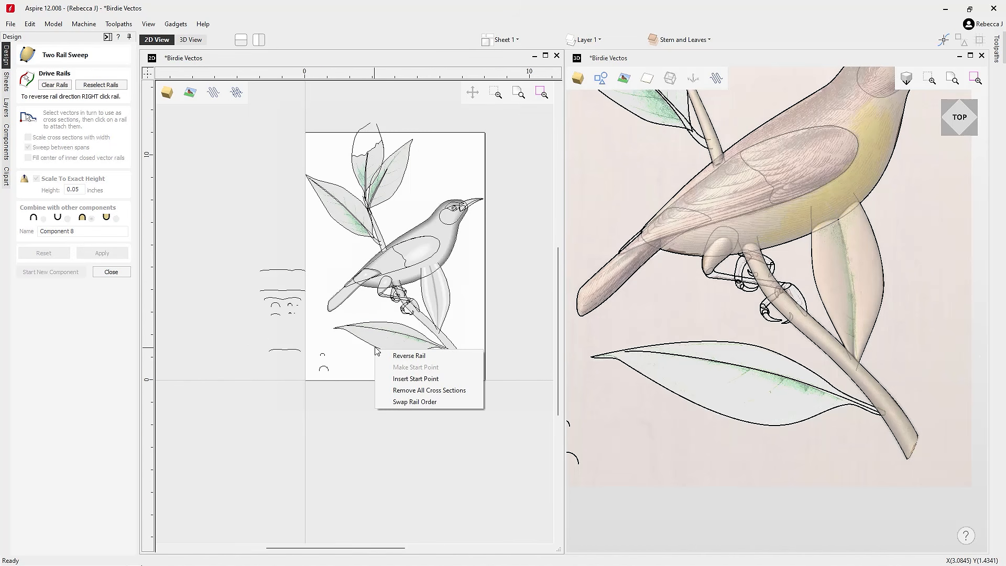
{"action": "right_click", "coordinate": [376, 346]}
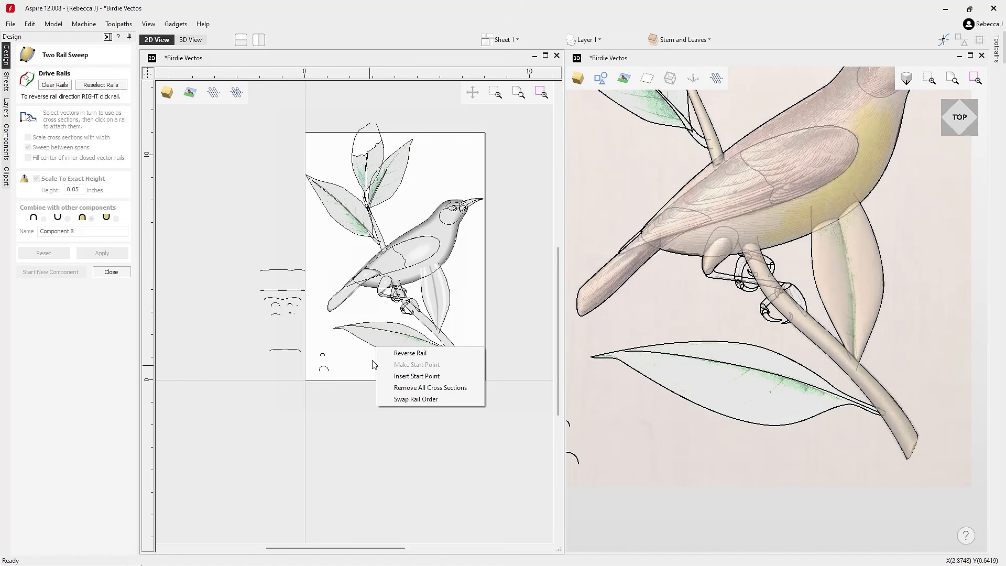
{"action": "right_click", "coordinate": [372, 345]}
{"action": "right_click", "coordinate": [370, 345]}
{"action": "left_click", "coordinate": [354, 364]}
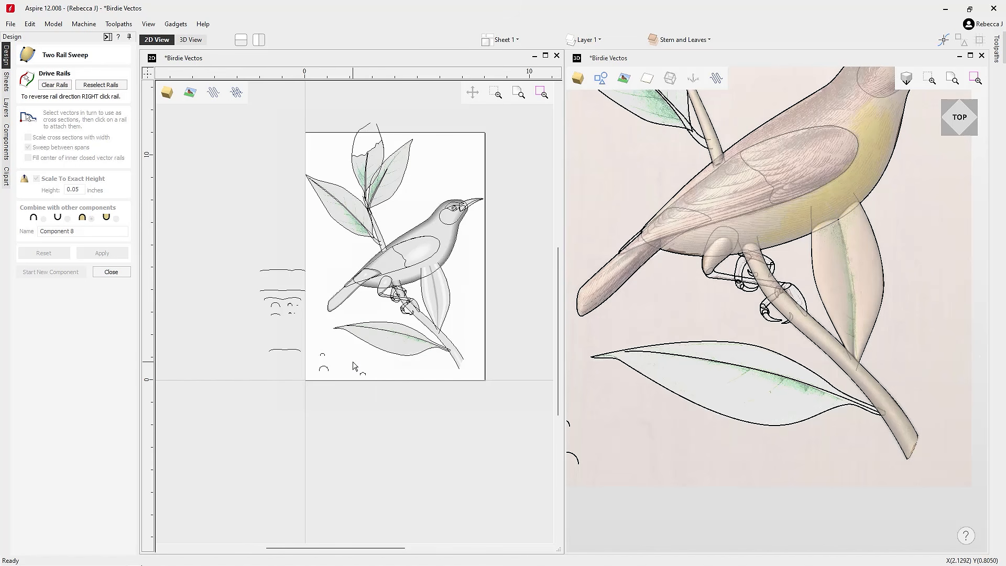
{"action": "right_click", "coordinate": [355, 366]}
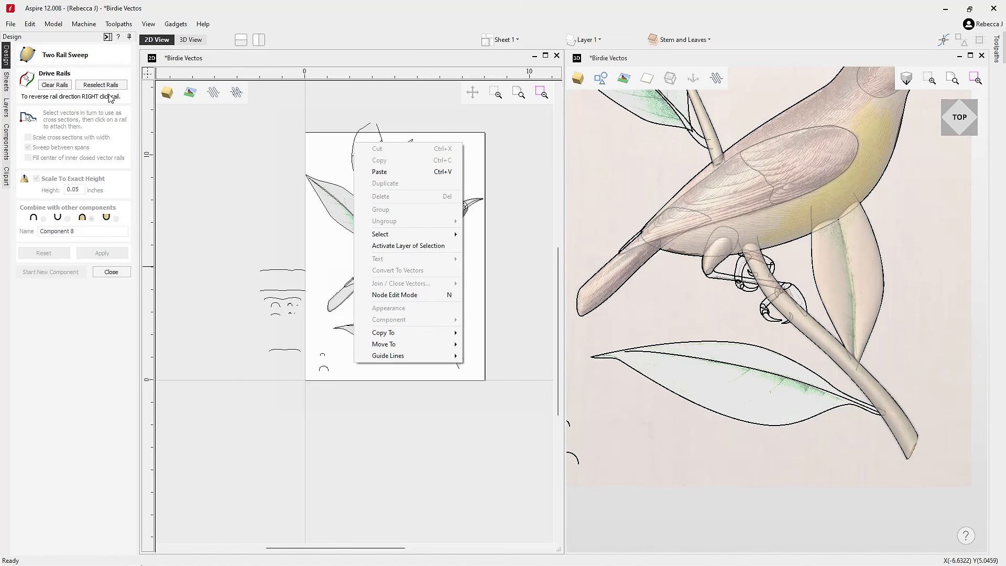
- Clear the current drive rails and select the lower outer edge of the lowest leaf
{"action": "left_click", "coordinate": [55, 85]}
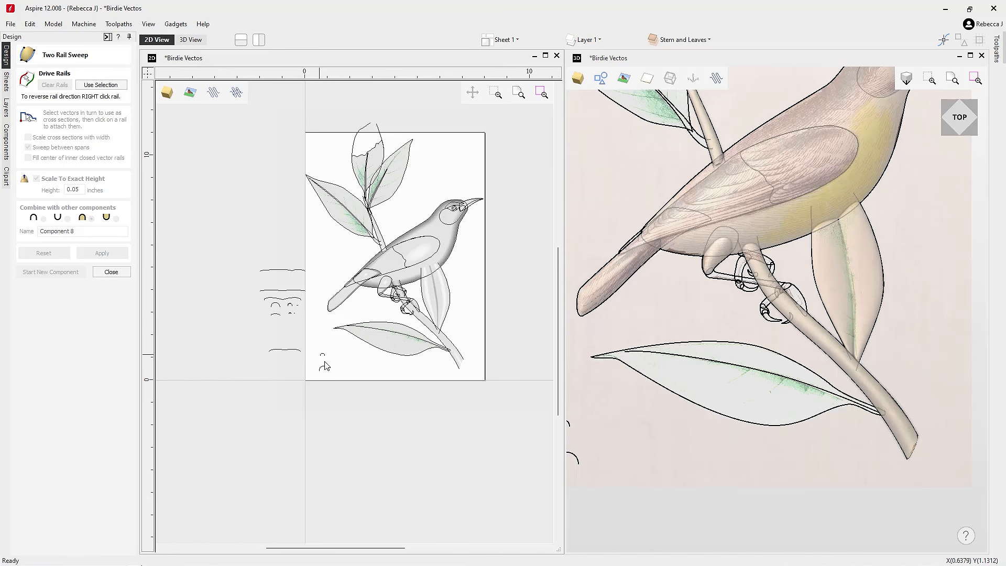
{"action": "scroll", "coordinate": [325, 366], "scroll_direction": "up", "scroll_amount": 2}
{"action": "left_click", "coordinate": [402, 342]}
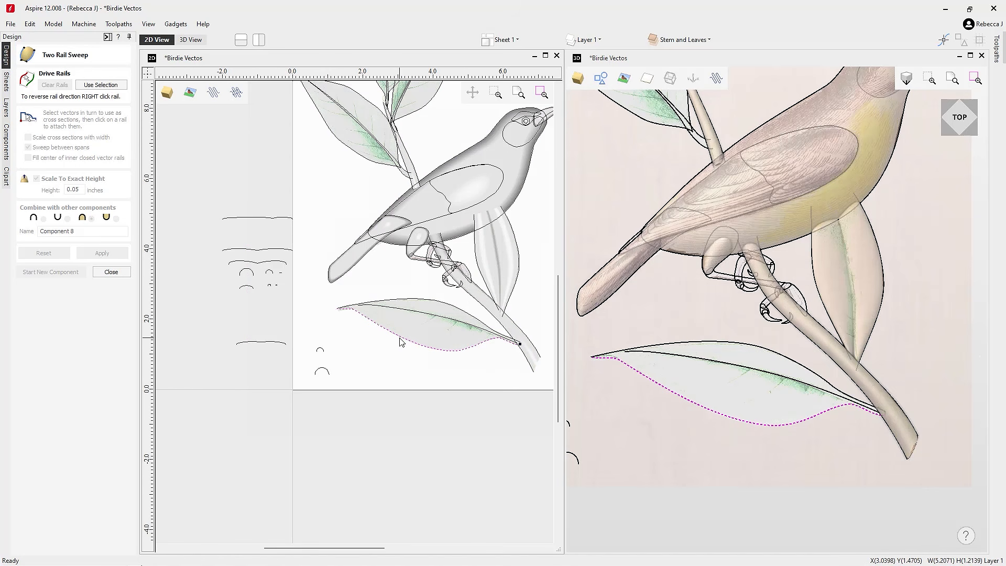
- Sweep the long wavy cross section between the two outline rails of the lowest leaf
{"action": "left_click", "coordinate": [426, 300], "text": "shift"}
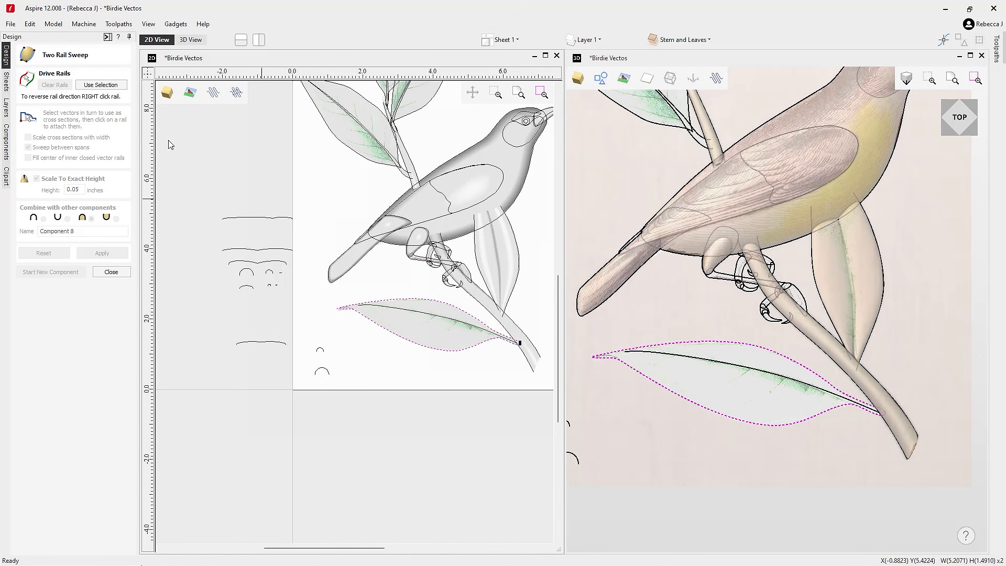
{"action": "left_click", "coordinate": [97, 88]}
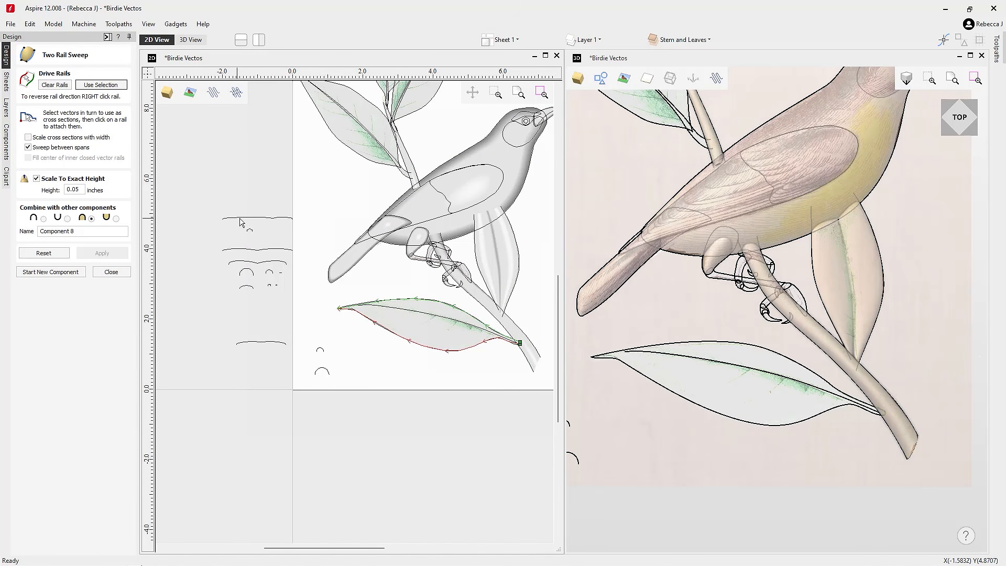
{"action": "left_click", "coordinate": [264, 219]}
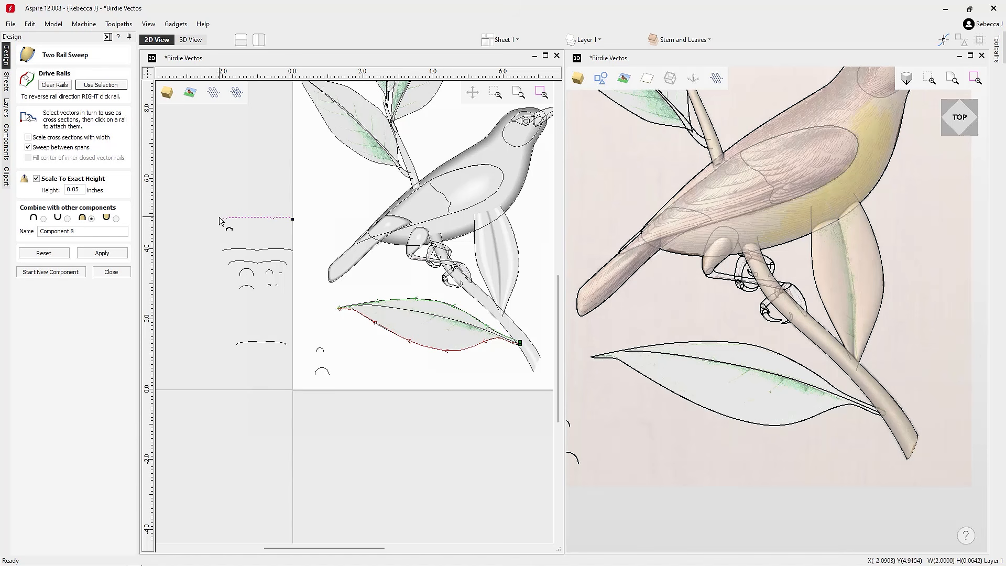
{"action": "left_click", "coordinate": [102, 254]}
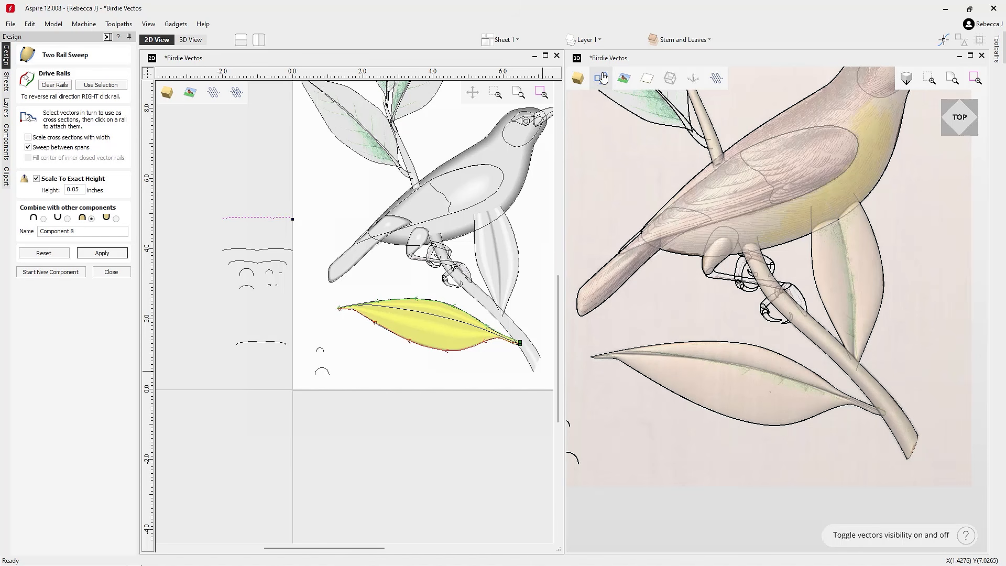
- Hide the reference bitmap in the 3D view and close the Two Rail Sweep tool
{"action": "left_click", "coordinate": [623, 79]}
{"action": "left_click", "coordinate": [623, 79]}
{"action": "left_click", "coordinate": [623, 79]}
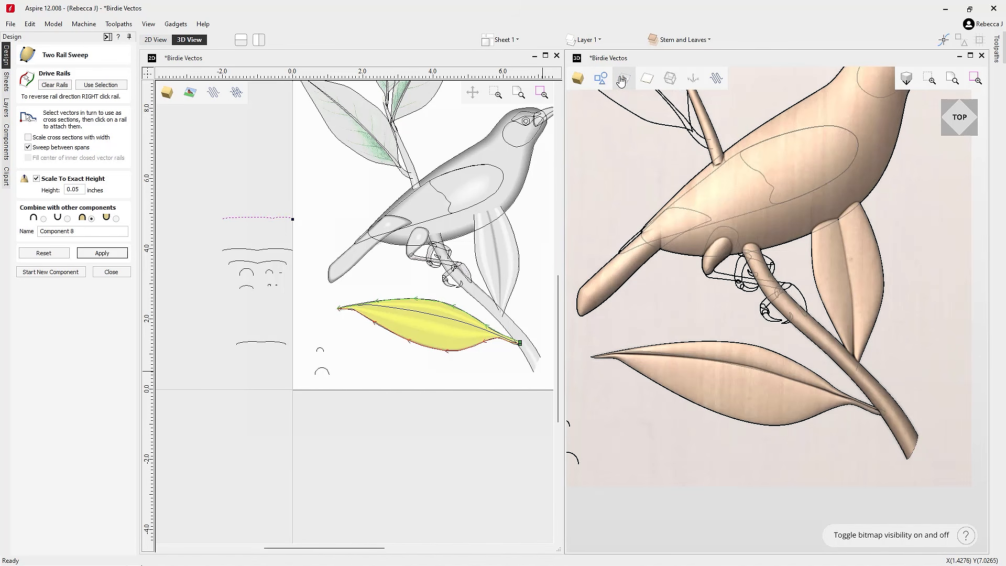
{"action": "left_click", "coordinate": [623, 79]}
{"action": "left_click", "coordinate": [623, 79]}
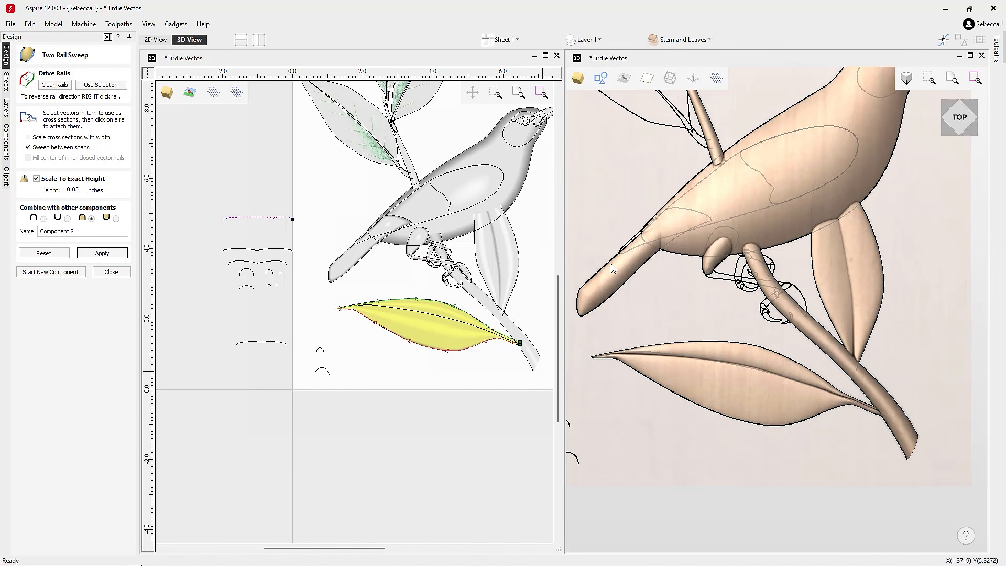
{"action": "scroll", "coordinate": [701, 336], "scroll_direction": "down", "scroll_amount": 3}
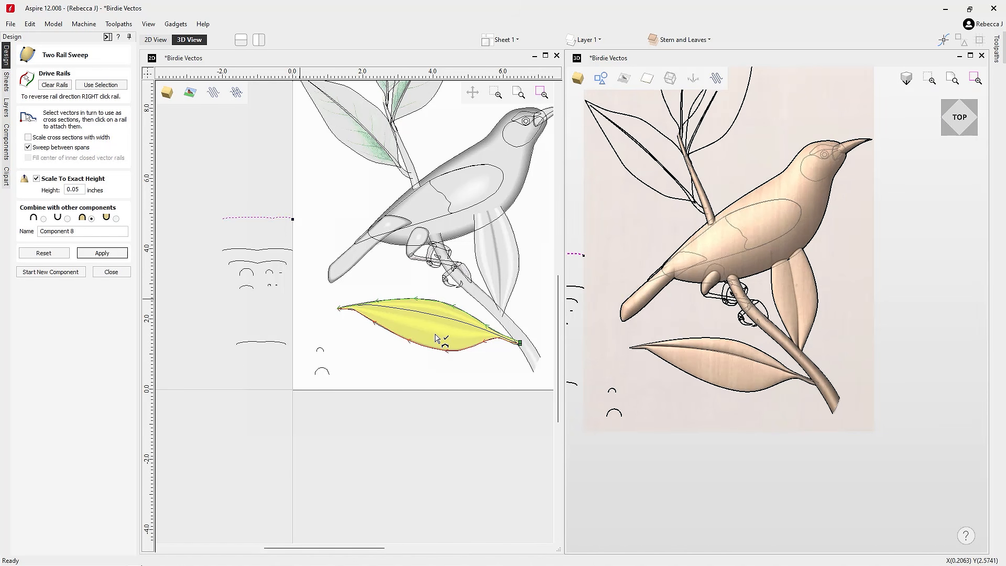
{"action": "left_click", "coordinate": [111, 271]}
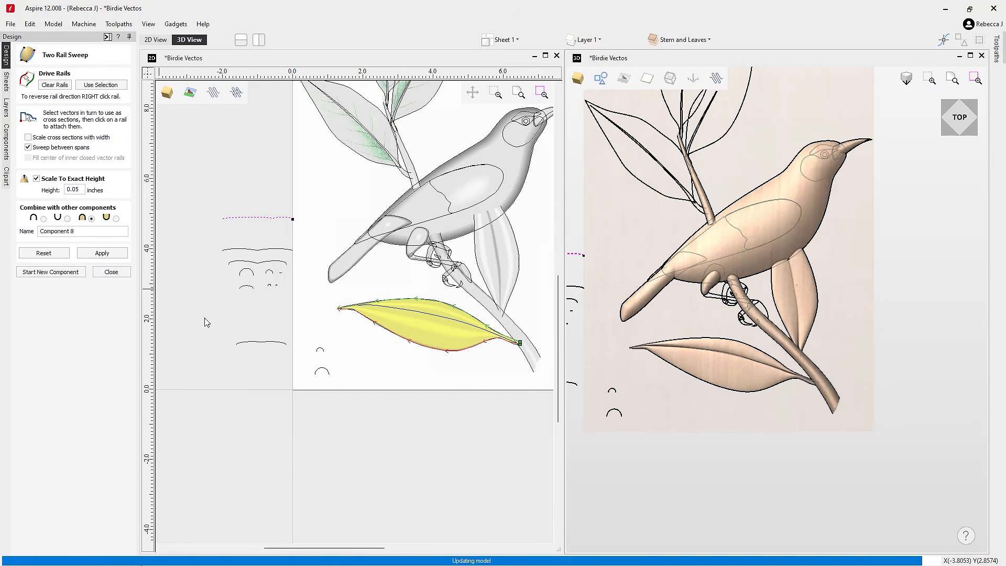
- Two-rail sweep the upper-left leaf from its outline vectors with a wavy leaf cross section, and start a new component
{"action": "scroll", "coordinate": [236, 318], "scroll_direction": "down", "scroll_amount": 2}
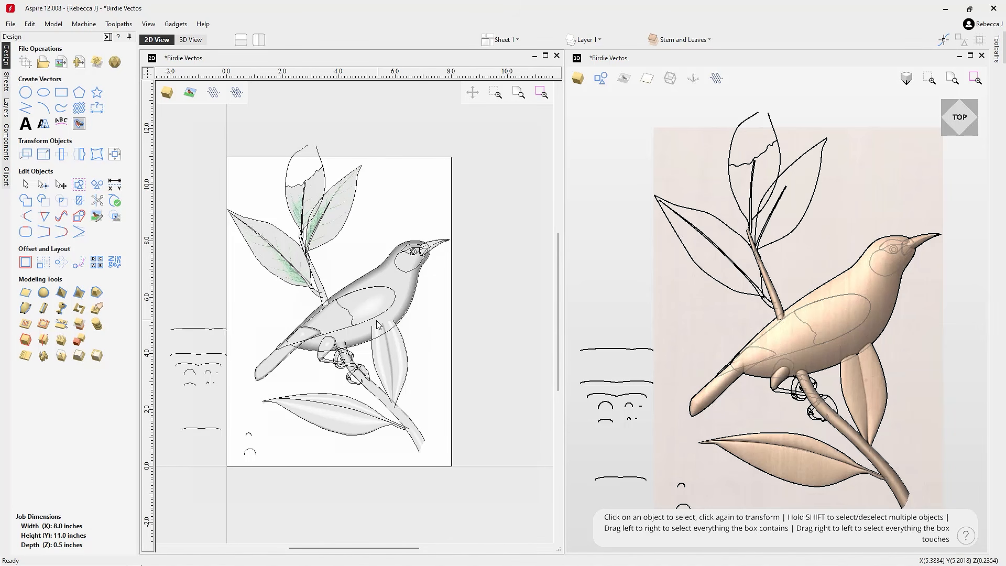
{"action": "left_click", "coordinate": [260, 267]}
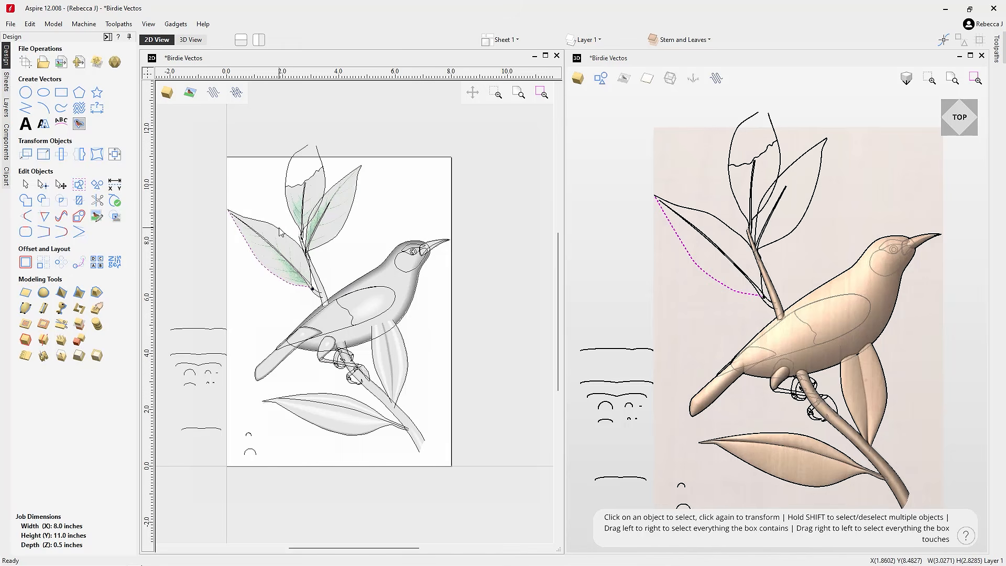
{"action": "left_click", "coordinate": [26, 308]}
{"action": "left_click", "coordinate": [101, 85]}
{"action": "left_click", "coordinate": [202, 364]}
{"action": "left_click", "coordinate": [102, 253]}
{"action": "left_click", "coordinate": [61, 272]}
- Sweep the small arc cross section along the upper-left leaf's midrib and stem rails, and start a new component
{"action": "left_click", "coordinate": [280, 255]}
{"action": "left_click", "coordinate": [293, 268], "text": "shift"}
{"action": "left_click", "coordinate": [114, 86]}
{"action": "scroll", "coordinate": [321, 294], "scroll_direction": "up", "scroll_amount": 5}
{"action": "left_click", "coordinate": [337, 266]}
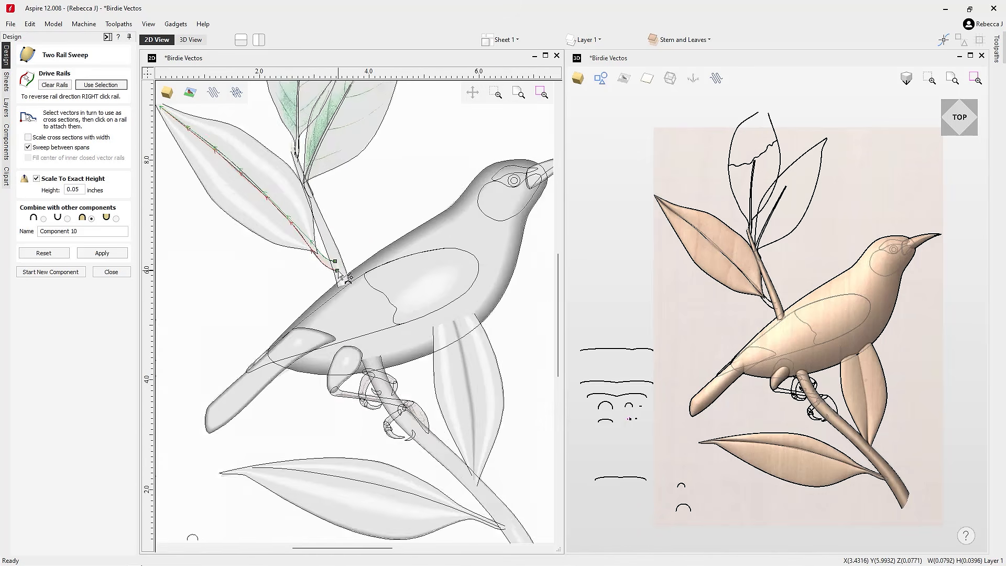
{"action": "scroll", "coordinate": [224, 218], "scroll_direction": "up", "scroll_amount": 8}
{"action": "scroll", "coordinate": [278, 278], "scroll_direction": "down", "scroll_amount": 6}
{"action": "left_click", "coordinate": [102, 253]}
{"action": "left_click_drag", "start_coordinate": [845, 311], "coordinate": [818, 299]}
{"action": "scroll", "coordinate": [755, 221], "scroll_direction": "up", "scroll_amount": 3}
{"action": "left_click", "coordinate": [51, 272]}
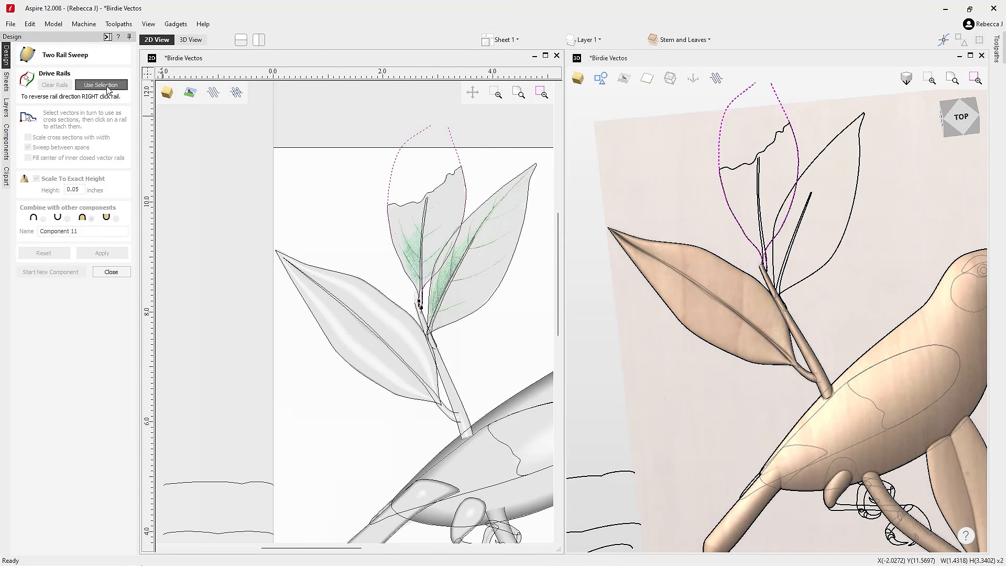
- Sweep the topmost leaf between its two outline rails with a wavy cross section, and start a new component
{"action": "left_click", "coordinate": [101, 85]}
{"action": "scroll", "coordinate": [409, 273], "scroll_direction": "down", "scroll_amount": 3}
{"action": "left_click", "coordinate": [233, 445]}
{"action": "left_click", "coordinate": [102, 254]}
{"action": "left_click", "coordinate": [56, 273]}
- Sweep the small arc cross section along the topmost leaf's midrib rails, and start a new component
{"action": "scroll", "coordinate": [406, 231], "scroll_direction": "up", "scroll_amount": 4}
{"action": "left_click", "coordinate": [397, 228], "text": "shift"}
{"action": "left_click", "coordinate": [101, 85]}
{"action": "scroll", "coordinate": [479, 207], "scroll_direction": "down", "scroll_amount": 3}
{"action": "left_click", "coordinate": [255, 533]}
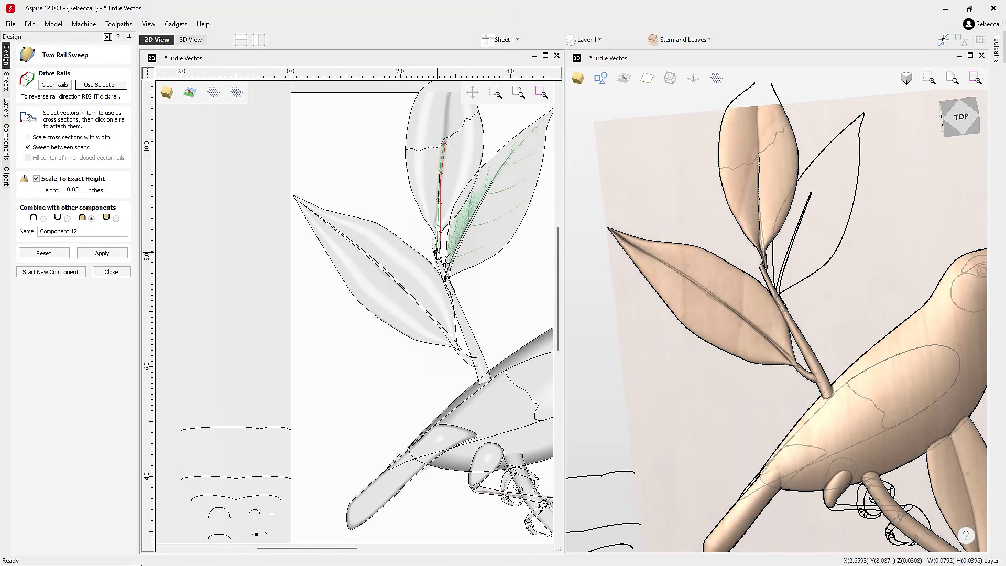
{"action": "left_click", "coordinate": [266, 534]}
{"action": "left_click", "coordinate": [114, 255]}
{"action": "left_click_drag", "start_coordinate": [787, 283], "coordinate": [785, 273]}
{"action": "left_click", "coordinate": [601, 78]}
{"action": "left_click", "coordinate": [601, 78]}
{"action": "left_click", "coordinate": [50, 272]}
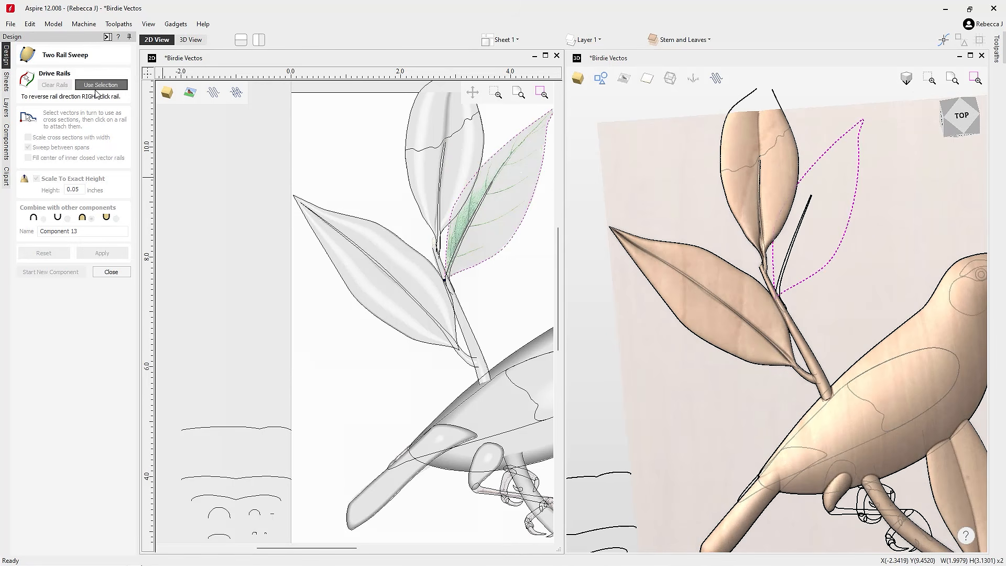
- Sweep the upper-right leaf between its two outline rails with the long wavy cross section, and start a new component
{"action": "left_click", "coordinate": [100, 87]}
{"action": "scroll", "coordinate": [225, 89], "scroll_direction": "down", "scroll_amount": 2}
{"action": "left_click", "coordinate": [246, 358]}
{"action": "left_click", "coordinate": [102, 254]}
{"action": "right_click", "coordinate": [474, 168]}
{"action": "left_click", "coordinate": [512, 210]}
{"action": "left_click", "coordinate": [102, 253]}
{"action": "left_click", "coordinate": [51, 272]}
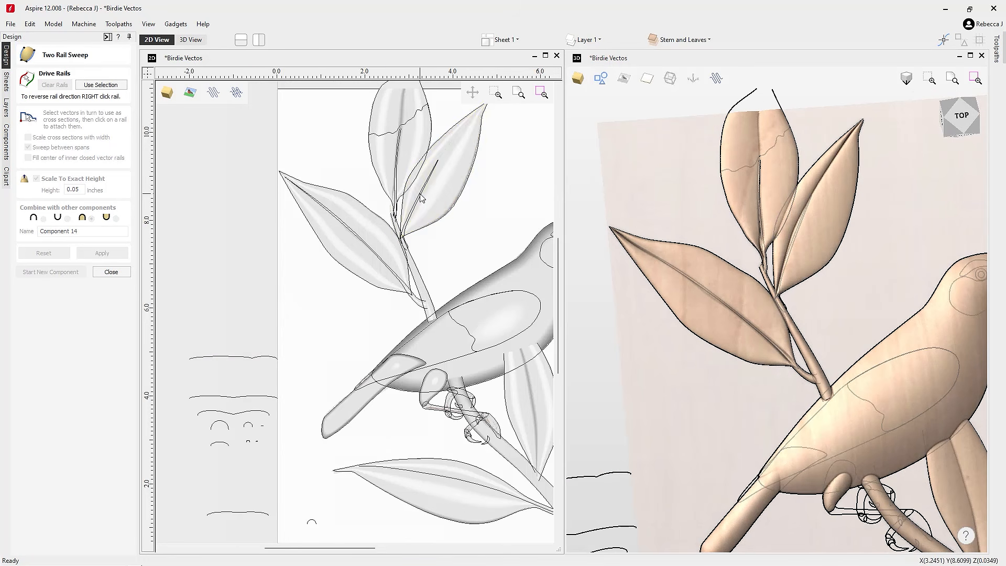
- Adjust a node on the upper-right leaf's midrib vector in node editing mode
{"action": "scroll", "coordinate": [422, 194], "scroll_direction": "up", "scroll_amount": 4}
{"action": "left_click", "coordinate": [421, 197]}
{"action": "key", "text": "n"}
{"action": "scroll", "coordinate": [440, 170], "scroll_direction": "down", "scroll_amount": 3}
{"action": "scroll", "coordinate": [423, 200], "scroll_direction": "up", "scroll_amount": 3}
{"action": "left_click_drag", "start_coordinate": [408, 223], "coordinate": [406, 218]}
{"action": "scroll", "coordinate": [406, 218], "scroll_direction": "down", "scroll_amount": 4}
- Two-rail sweep the upper-right leaf's midrib along its two rails down into the stem, and start a new component
{"action": "left_click", "coordinate": [101, 85]}
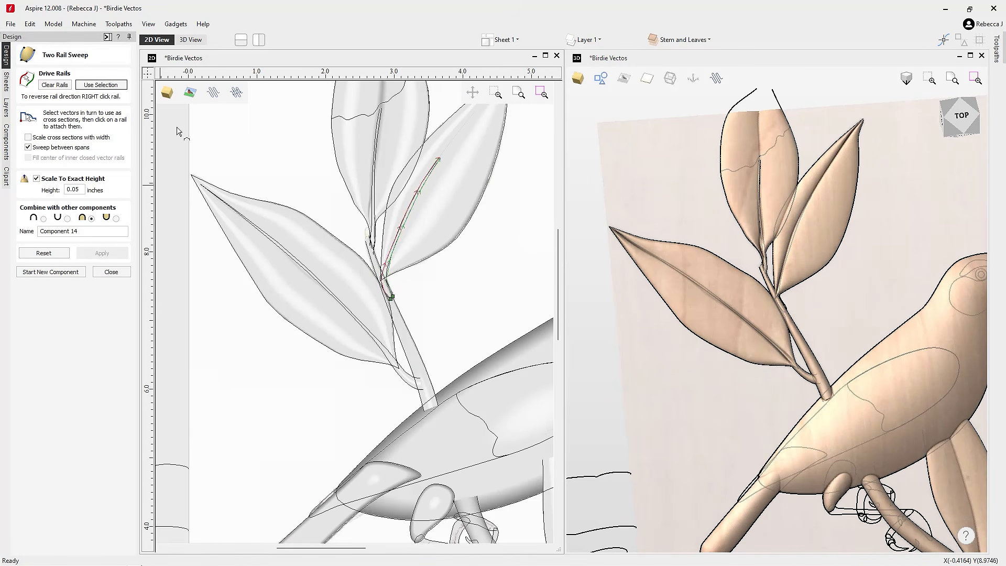
{"action": "scroll", "coordinate": [487, 173], "scroll_direction": "down", "scroll_amount": 3}
{"action": "left_click", "coordinate": [312, 331]}
{"action": "scroll", "coordinate": [472, 175], "scroll_direction": "up", "scroll_amount": 6}
{"action": "left_click", "coordinate": [368, 515]}
{"action": "left_click", "coordinate": [487, 171]}
{"action": "left_click", "coordinate": [102, 253]}
{"action": "left_click_drag", "start_coordinate": [624, 99], "coordinate": [658, 270]}
{"action": "scroll", "coordinate": [658, 269], "scroll_direction": "down", "scroll_amount": 5}
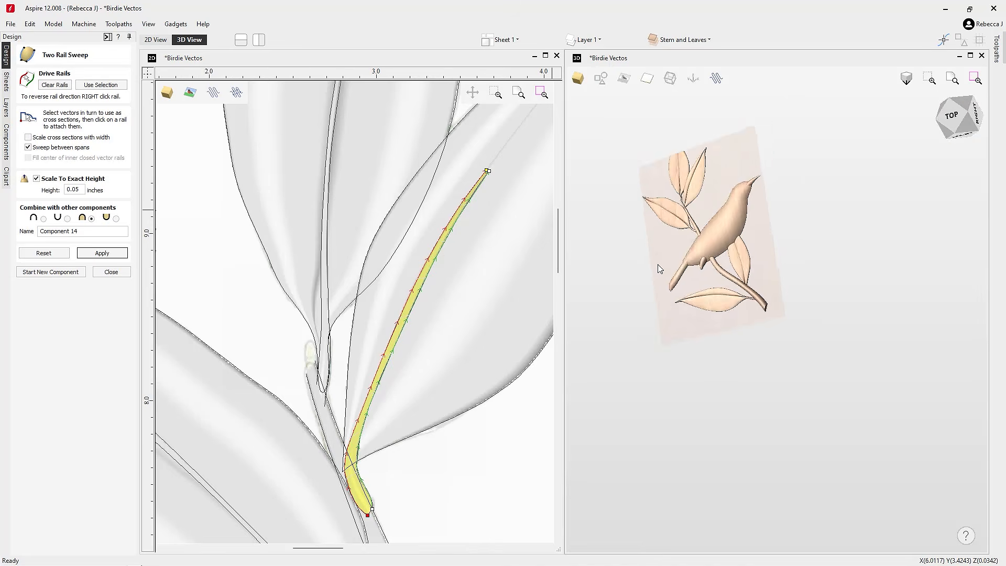
{"action": "double_click", "coordinate": [658, 269]}
{"action": "left_click", "coordinate": [51, 272]}
- Hide the component shading in the 2D view and close the Two Rail Sweep tool
{"action": "scroll", "coordinate": [355, 273], "scroll_direction": "down", "scroll_amount": 8}
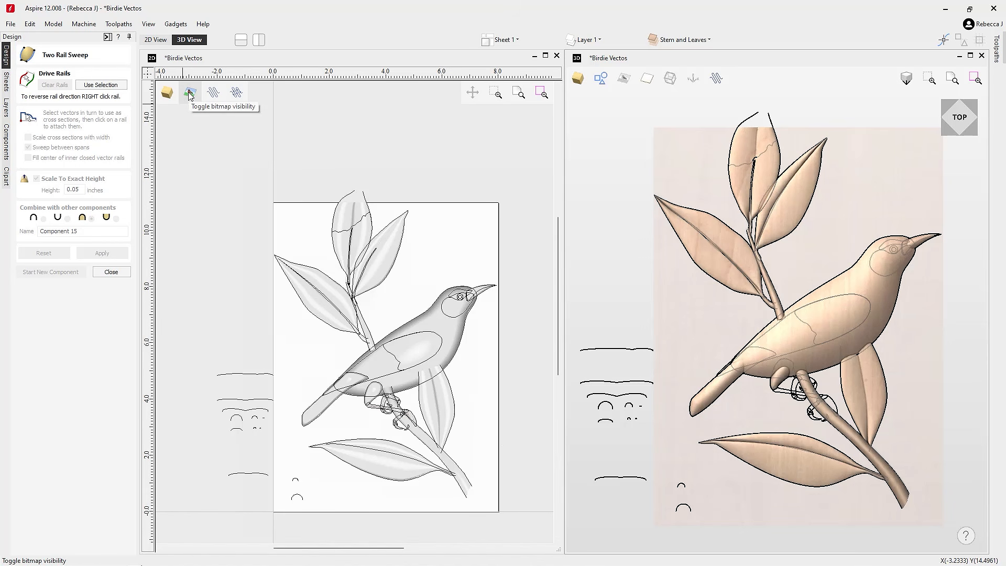
{"action": "left_click", "coordinate": [170, 98]}
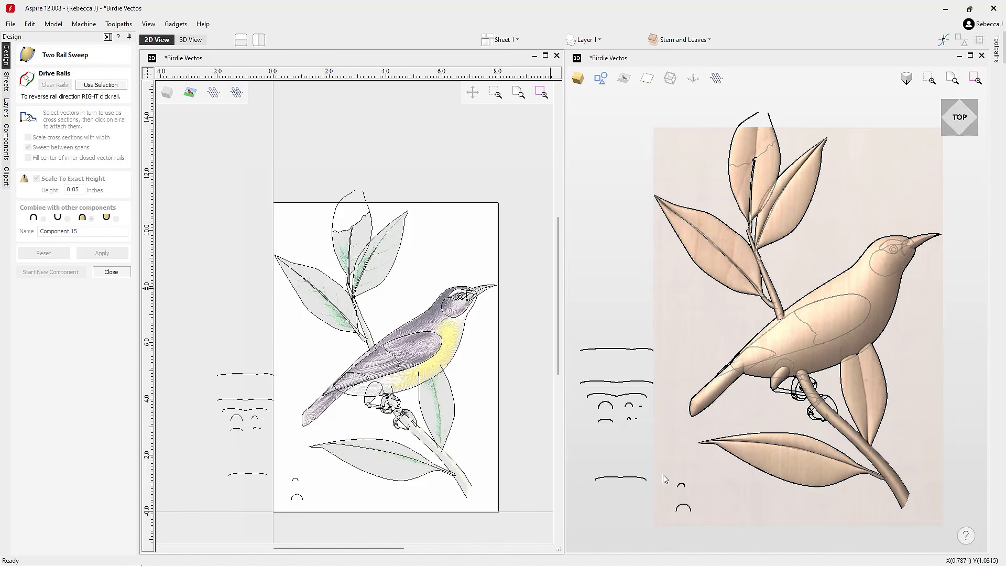
{"action": "left_click", "coordinate": [718, 378]}
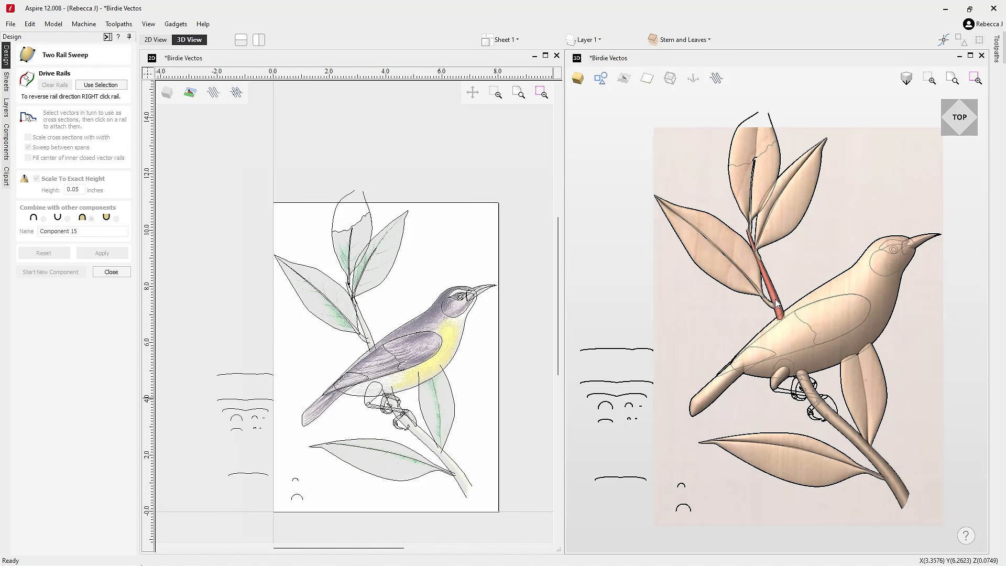
{"action": "left_click", "coordinate": [111, 272]}
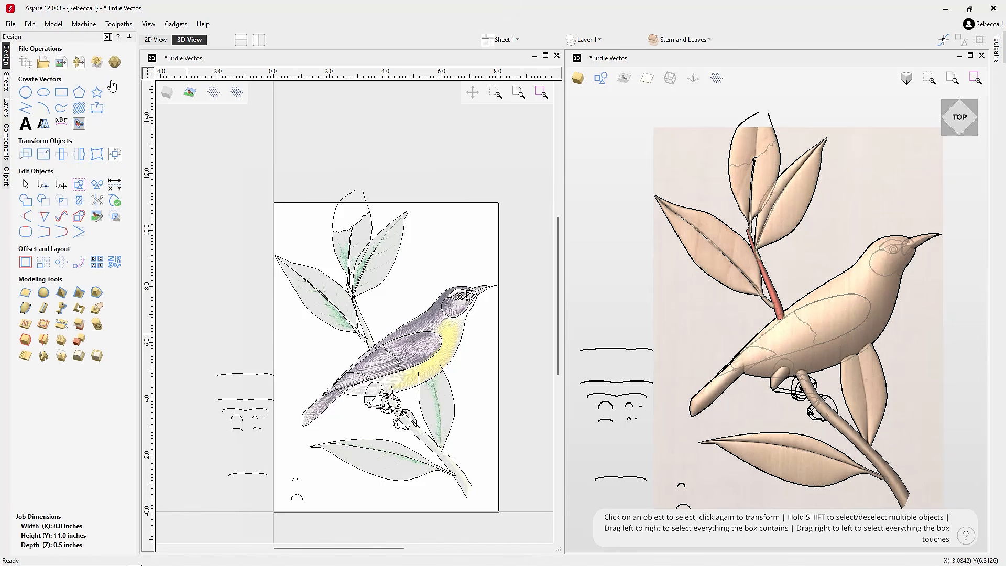
- Enable a 50% fade on the upper stem component, with anchor points set from its leaf end toward the bird's body
{"action": "left_click", "coordinate": [775, 299]}
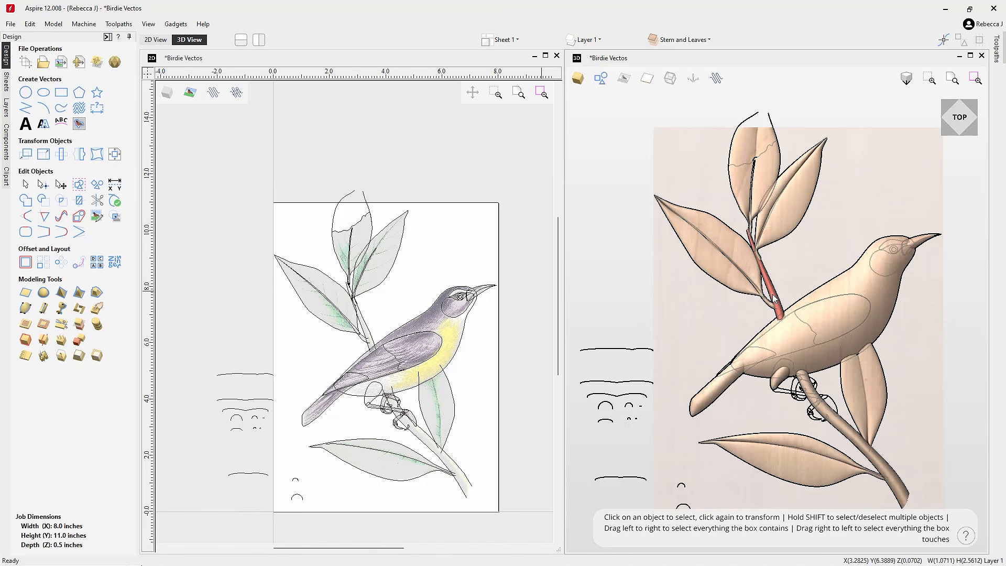
{"action": "left_click", "coordinate": [774, 299]}
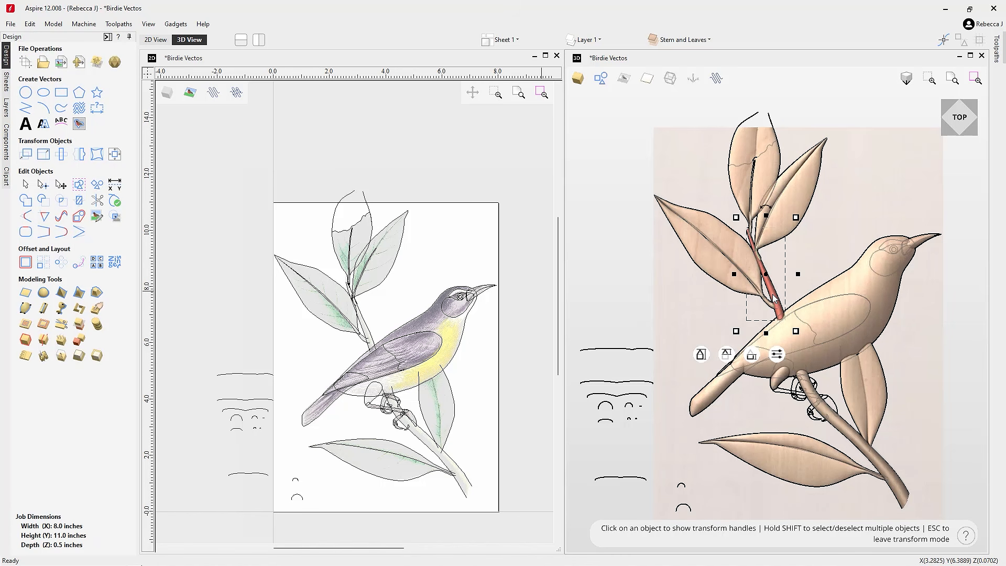
{"action": "left_click", "coordinate": [778, 355]}
{"action": "left_click_drag", "start_coordinate": [837, 365], "coordinate": [497, 322]}
{"action": "left_click", "coordinate": [468, 352]}
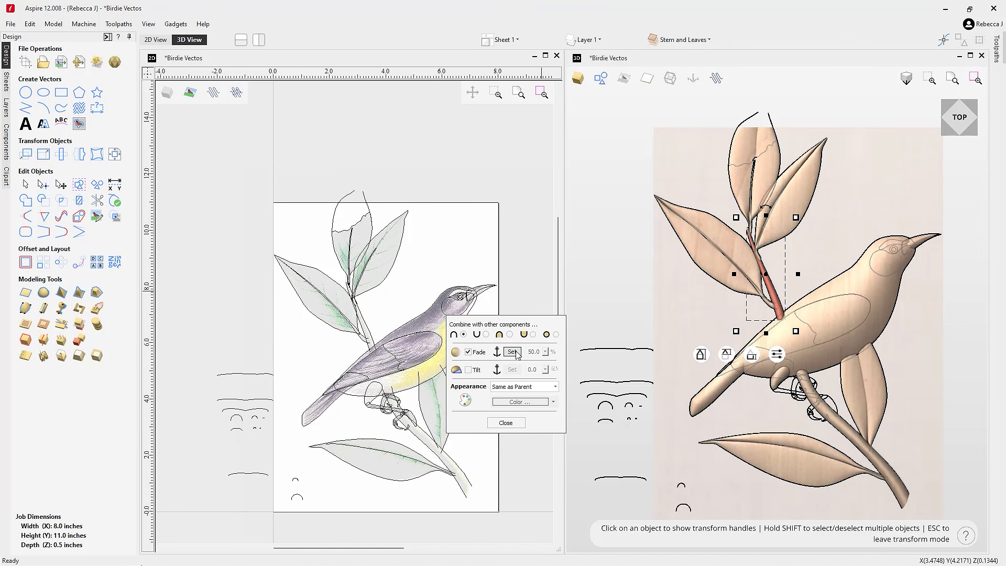
{"action": "left_click", "coordinate": [513, 352]}
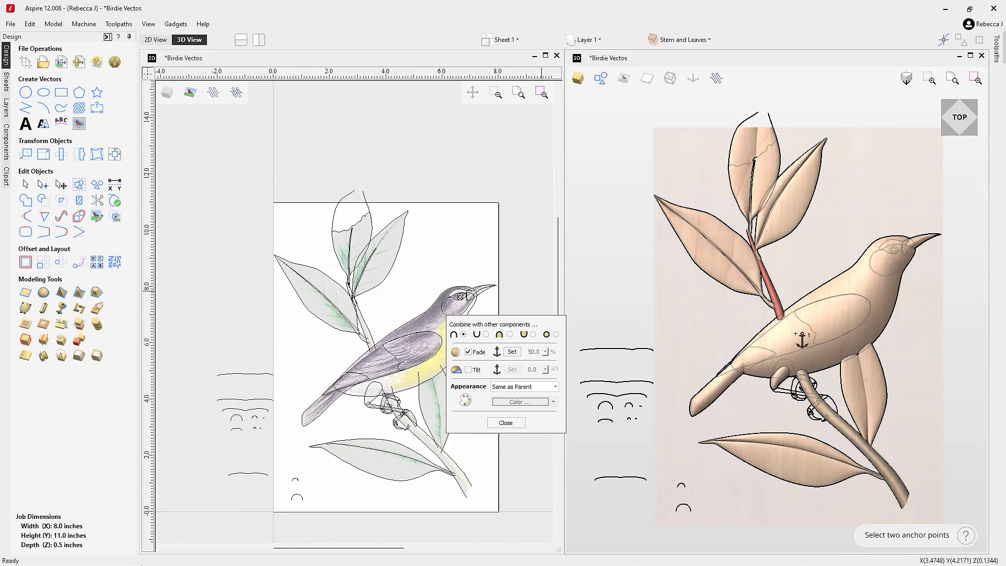
{"action": "left_click", "coordinate": [741, 219]}
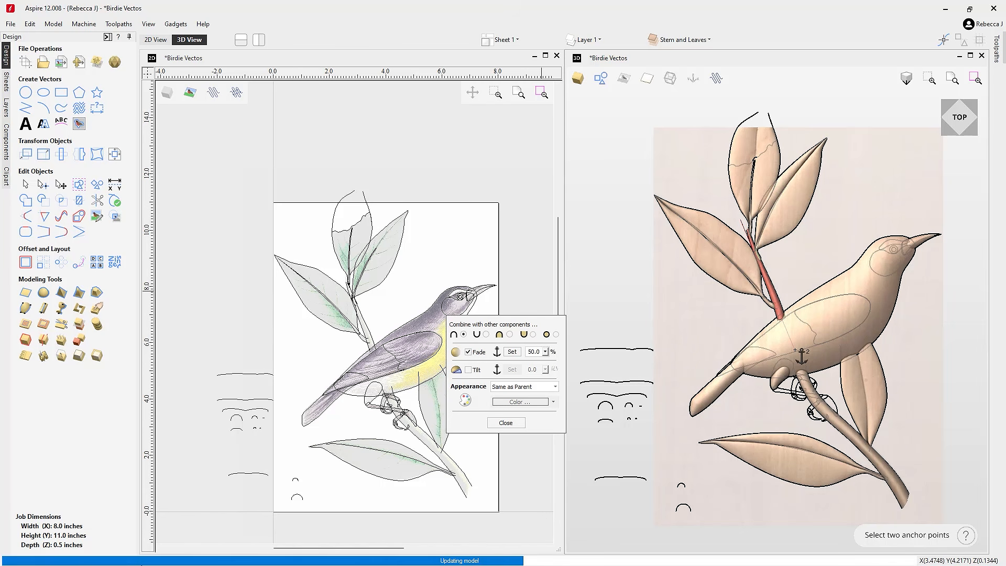
{"action": "left_click", "coordinate": [795, 350]}
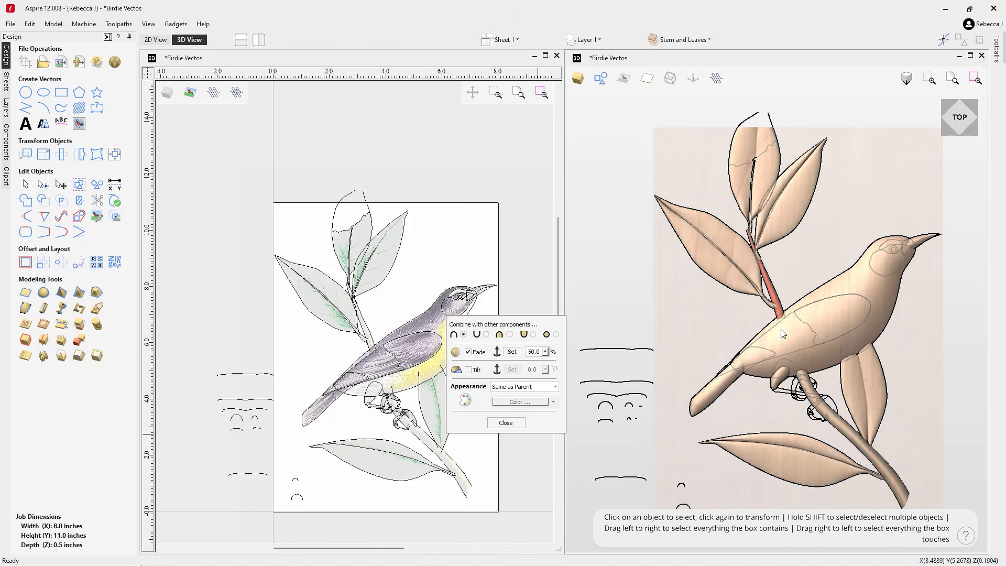
{"action": "left_click", "coordinate": [506, 423]}
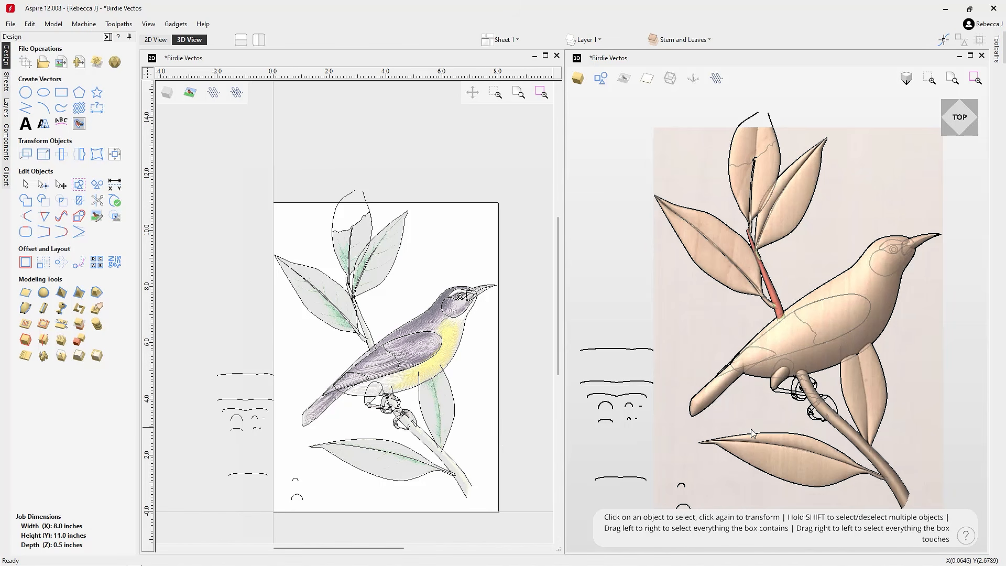
- Fade the main lower stem by 26%, with anchor points set from its cut lower end toward the bird's body
{"action": "left_click", "coordinate": [844, 430]}
{"action": "left_click", "coordinate": [868, 479]}
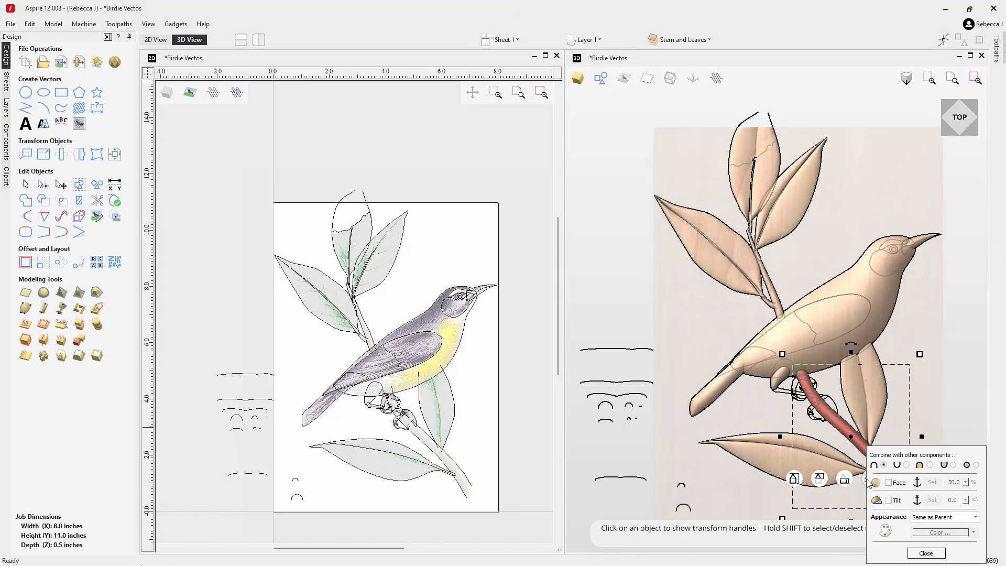
{"action": "left_click_drag", "start_coordinate": [931, 460], "coordinate": [497, 422]}
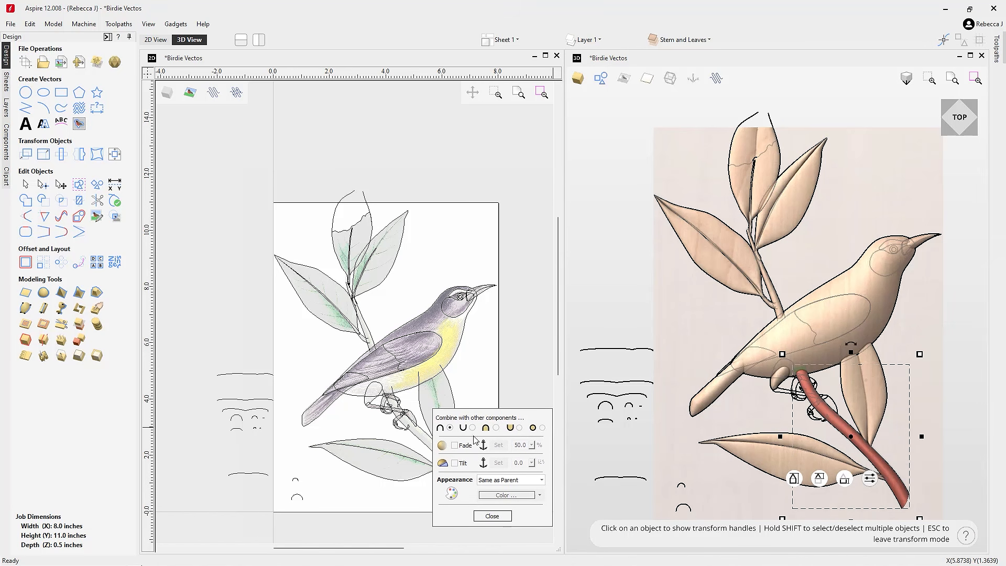
{"action": "left_click", "coordinate": [455, 445]}
{"action": "left_click", "coordinate": [498, 445]}
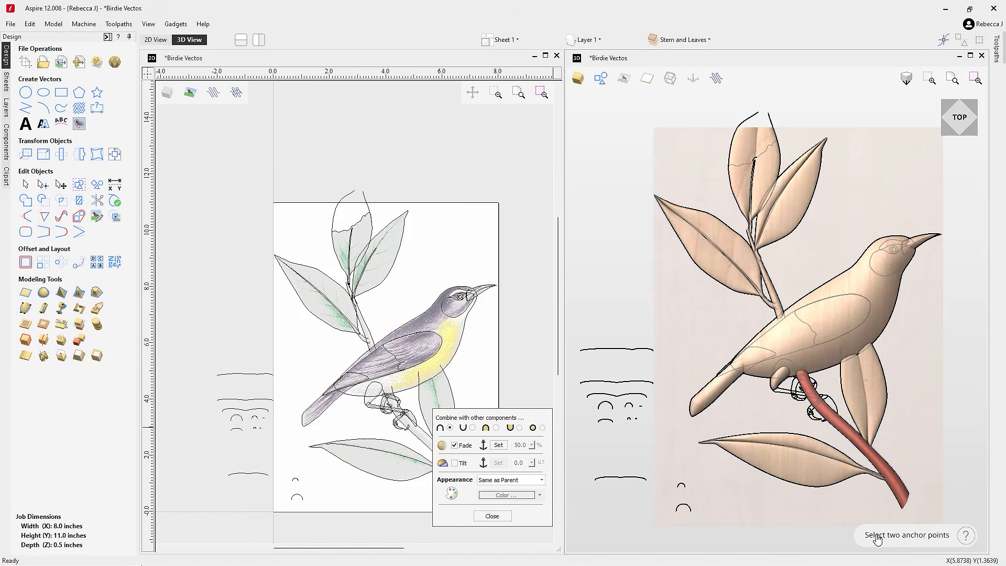
{"action": "left_click", "coordinate": [912, 504]}
{"action": "left_click", "coordinate": [797, 358]}
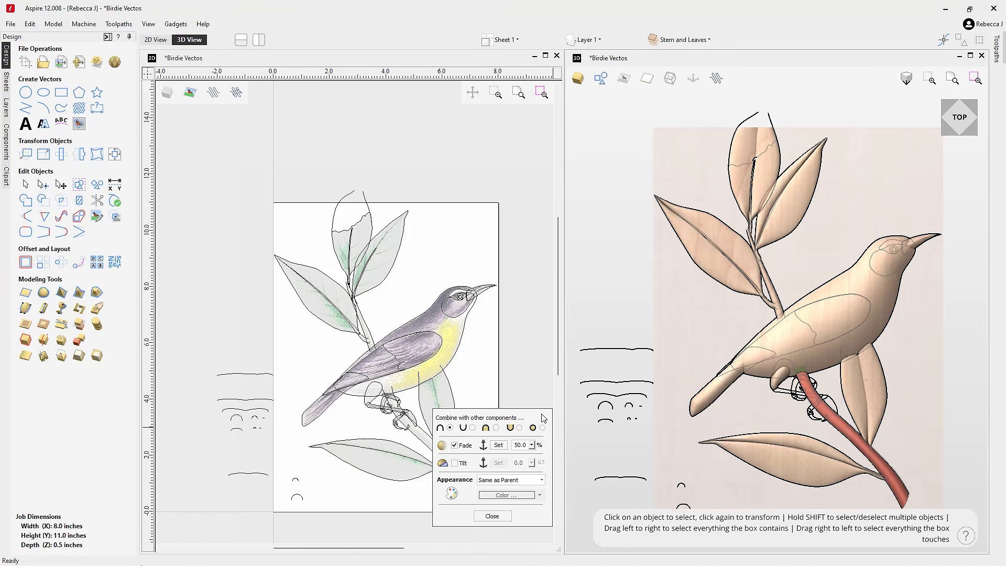
{"action": "left_click", "coordinate": [532, 445]}
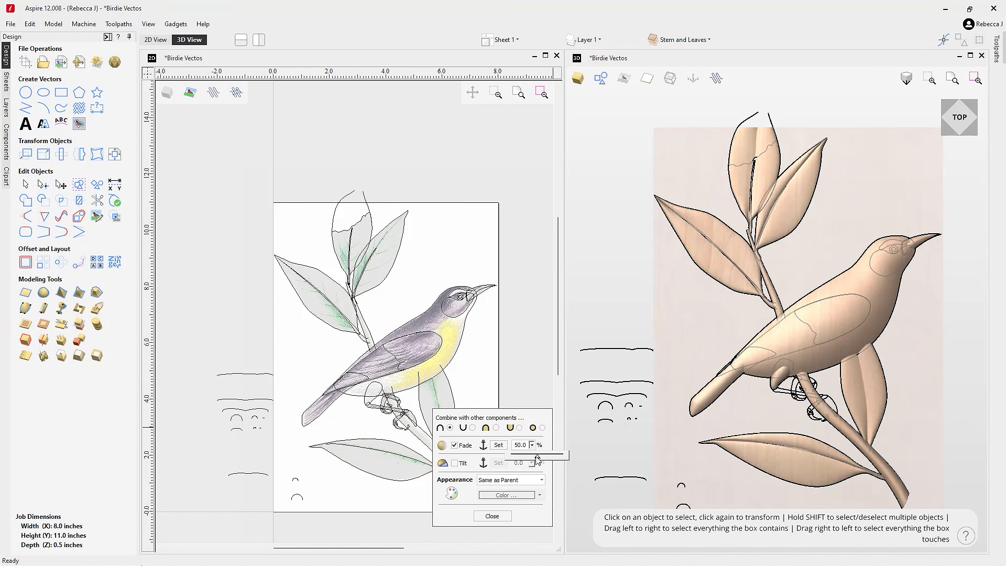
{"action": "left_click_drag", "start_coordinate": [526, 459], "coordinate": [526, 459]}
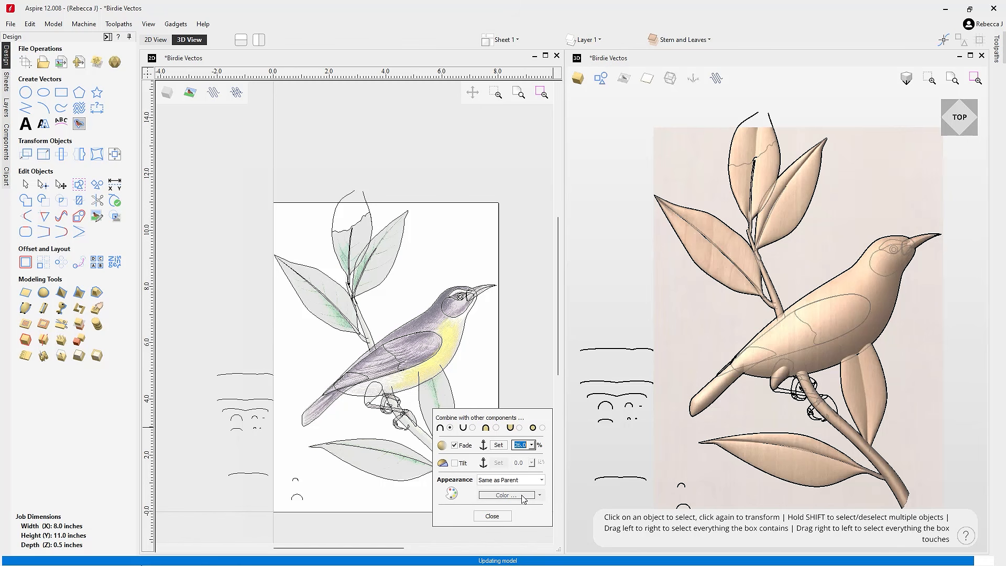
{"action": "left_click", "coordinate": [493, 517]}
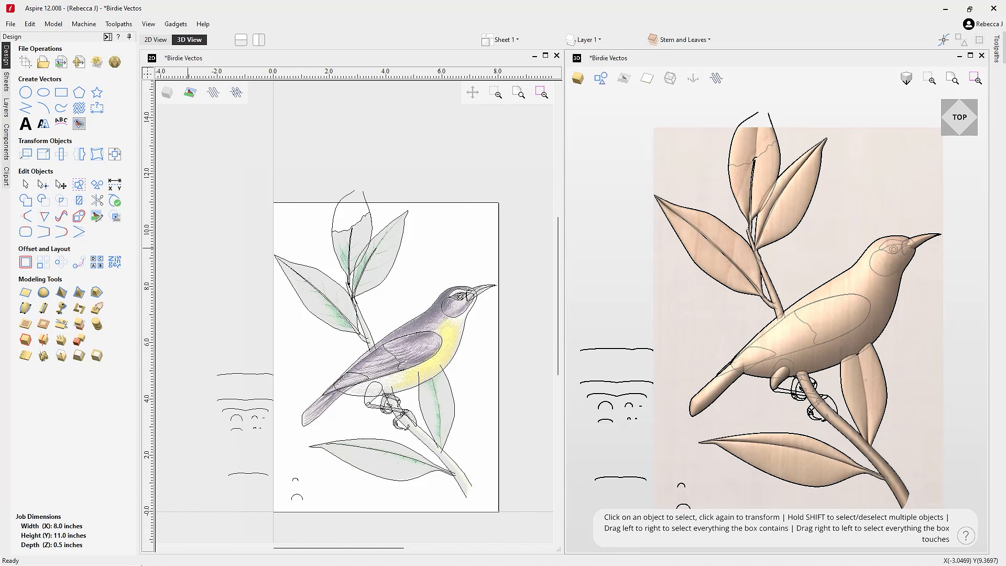
- Group Component 1, Component 2 and Component 3 in the Basic Bird level into a single bird component
{"action": "left_click", "coordinate": [8, 142]}
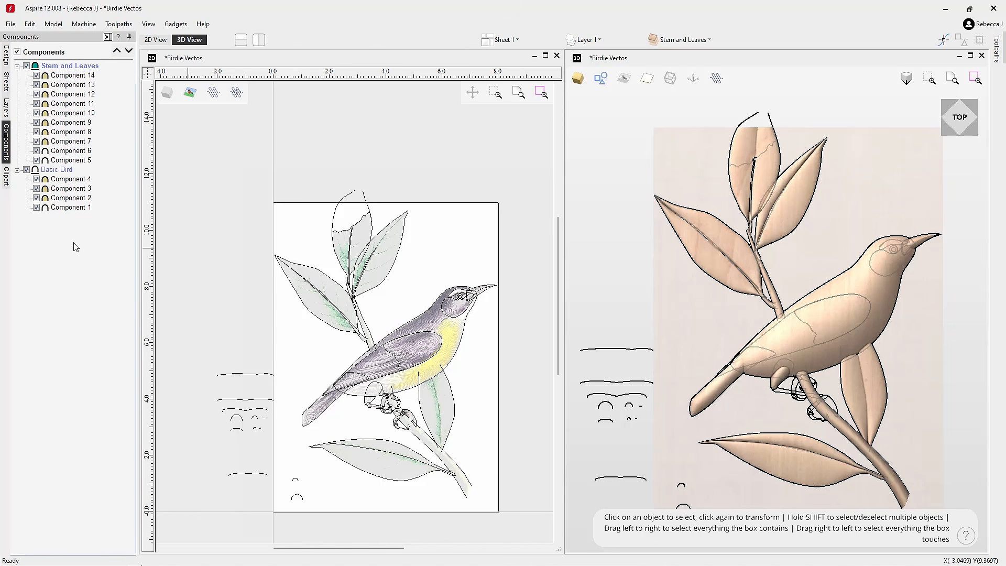
{"action": "left_click", "coordinate": [76, 179]}
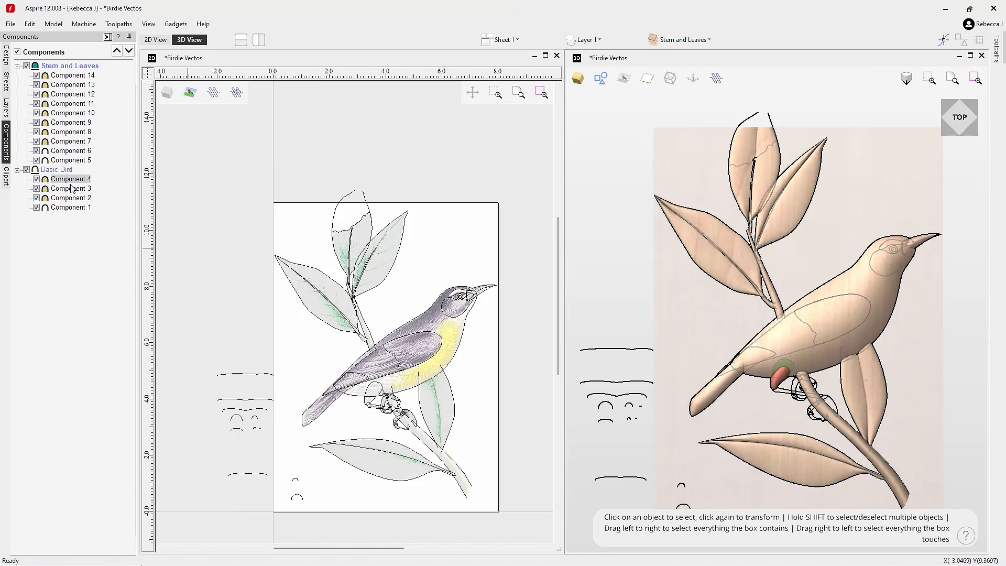
{"action": "left_click", "coordinate": [72, 189]}
{"action": "left_click", "coordinate": [75, 208], "text": "shift"}
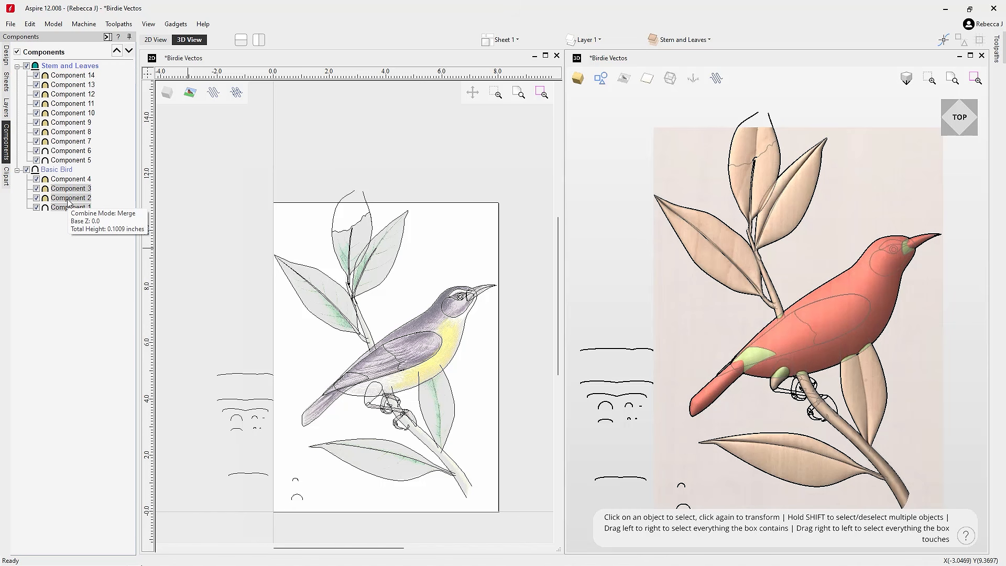
{"action": "right_click", "coordinate": [68, 203]}
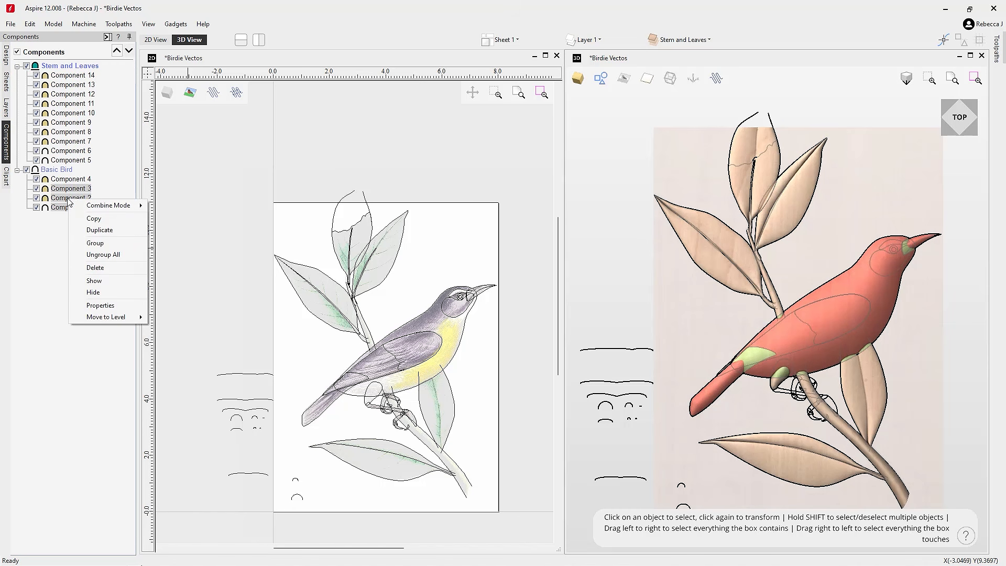
{"action": "left_click", "coordinate": [108, 246]}
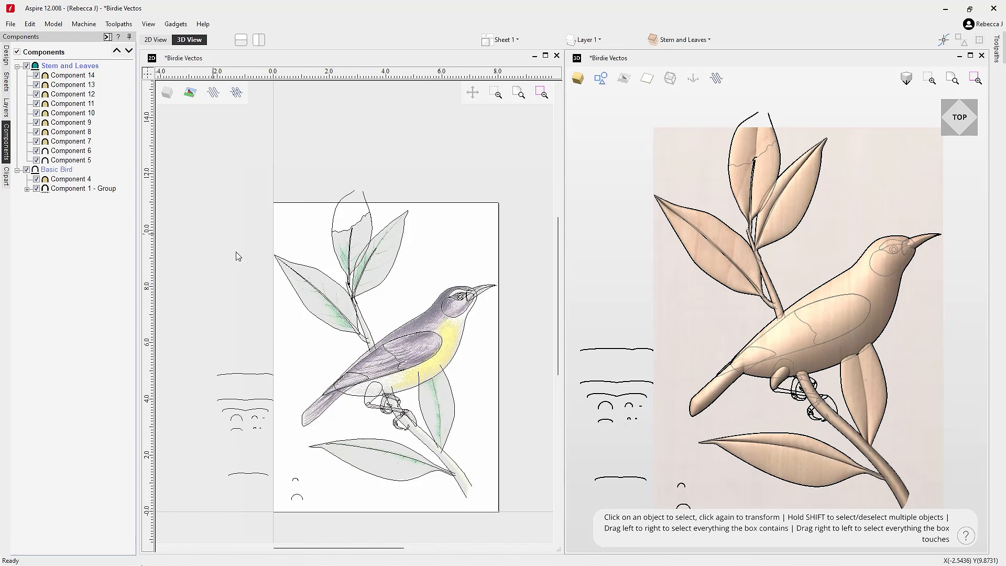
- Raise the grouped bird component's base height to about 0.05 inches so it stands above the stems and leaves
{"action": "left_click", "coordinate": [791, 346]}
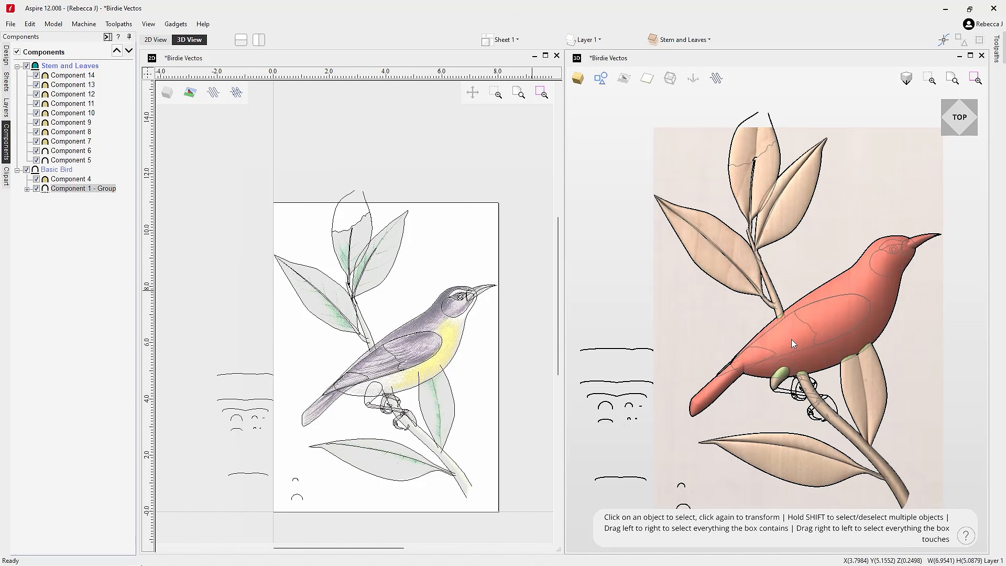
{"action": "left_click", "coordinate": [792, 352]}
{"action": "left_click_drag", "start_coordinate": [842, 492], "coordinate": [840, 340]}
{"action": "mouse_move", "coordinate": [855, 381]}
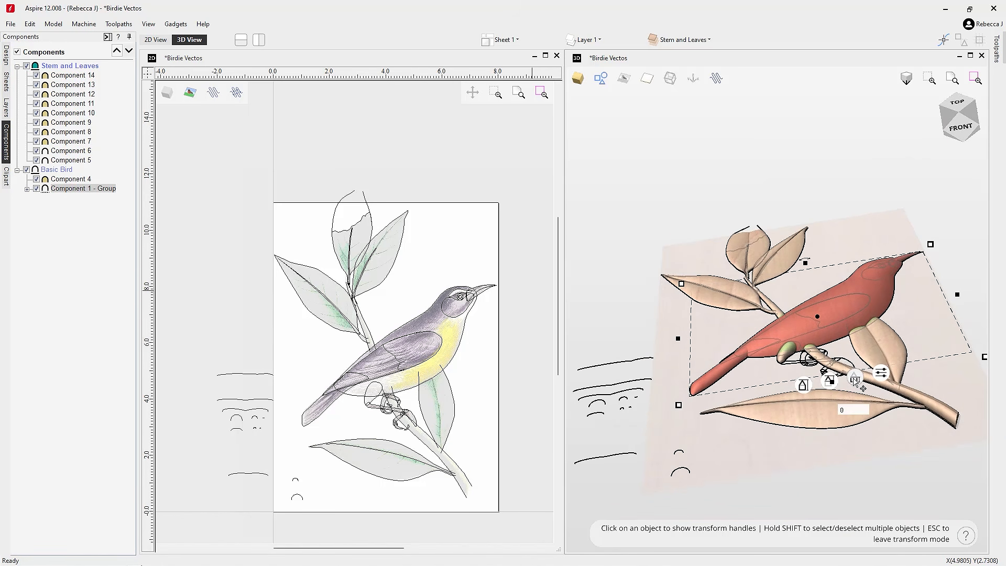
{"action": "left_click", "coordinate": [855, 381]}
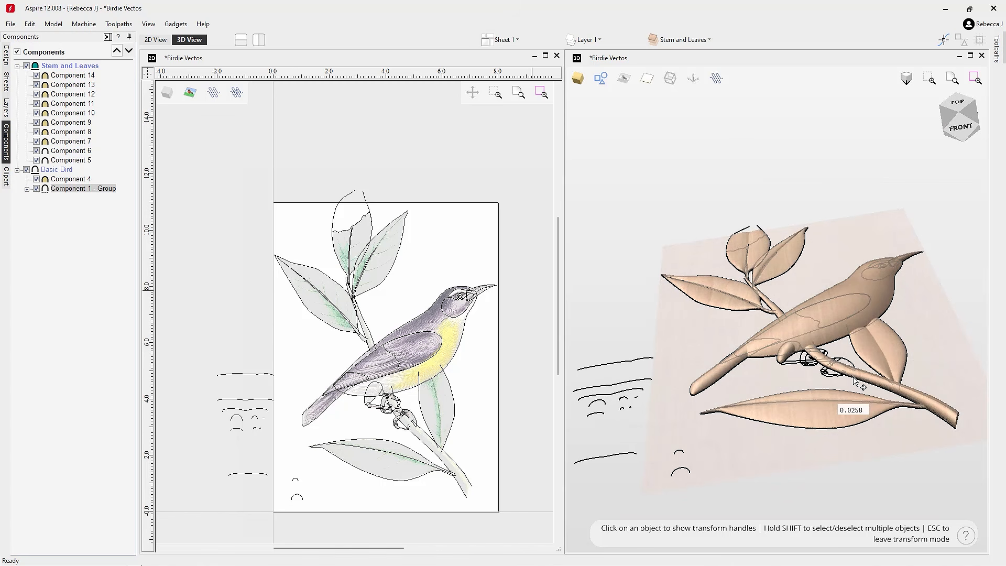
{"action": "left_click_drag", "start_coordinate": [852, 378], "coordinate": [854, 378]}
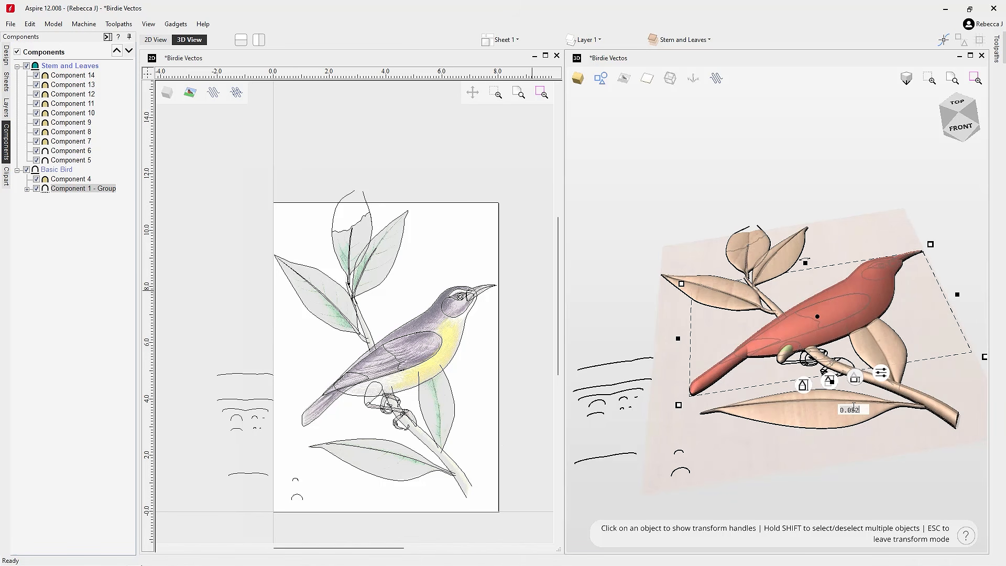
{"action": "left_click_drag", "start_coordinate": [840, 457], "coordinate": [781, 482]}
{"action": "left_click", "coordinate": [756, 423]}
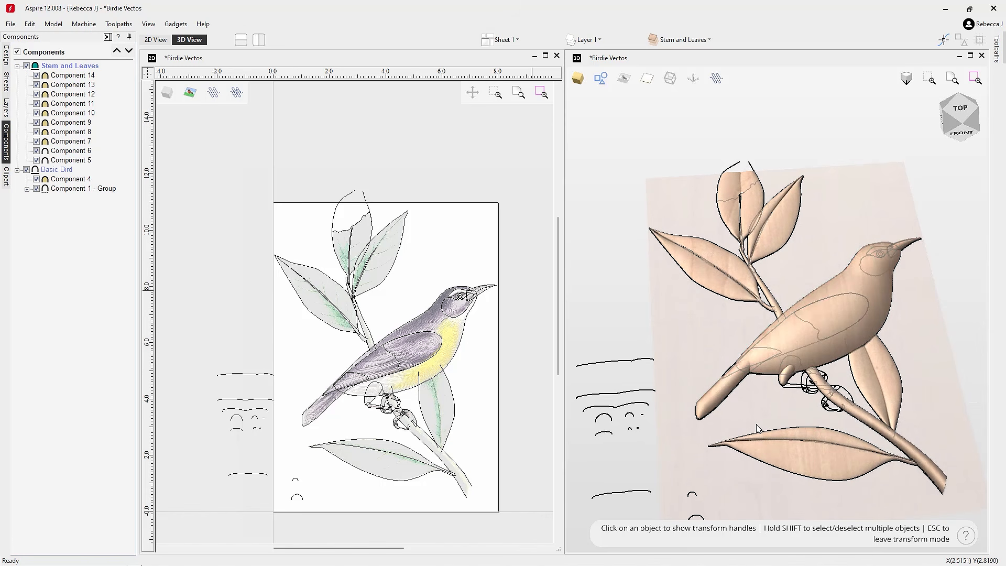
- Hide the vectors in the 3D view and examine how the raised bird meets the stems and leaves from several angles
{"action": "left_click_drag", "start_coordinate": [756, 423], "coordinate": [813, 278]}
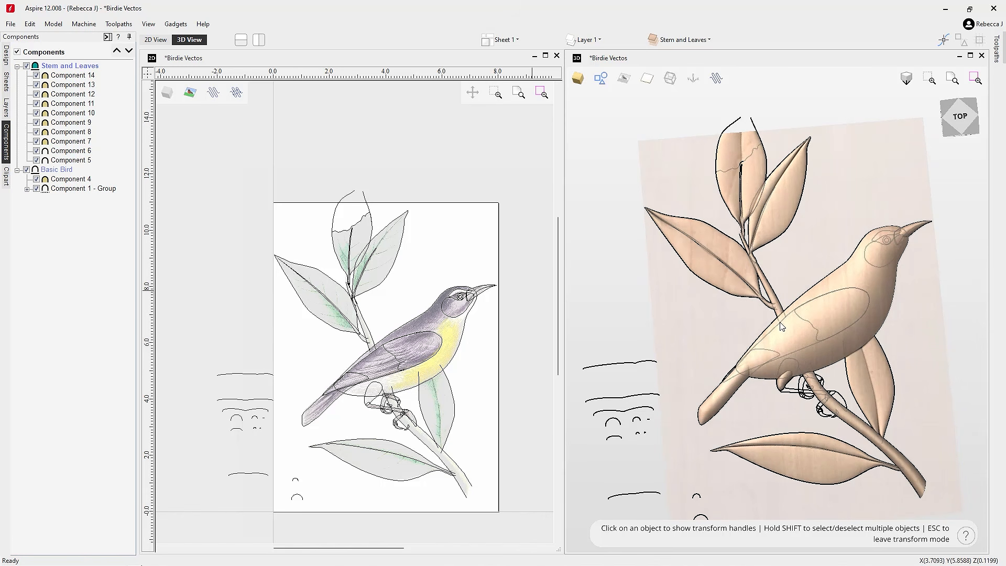
{"action": "mouse_move", "coordinate": [738, 343]}
{"action": "left_mouse_down"}
{"action": "mouse_move", "coordinate": [887, 321]}
{"action": "mouse_move", "coordinate": [910, 323]}
{"action": "mouse_move", "coordinate": [839, 335]}
{"action": "mouse_move", "coordinate": [927, 346]}
{"action": "mouse_move", "coordinate": [731, 339]}
{"action": "mouse_move", "coordinate": [722, 352]}
{"action": "left_mouse_up"}
{"action": "left_click", "coordinate": [602, 78]}
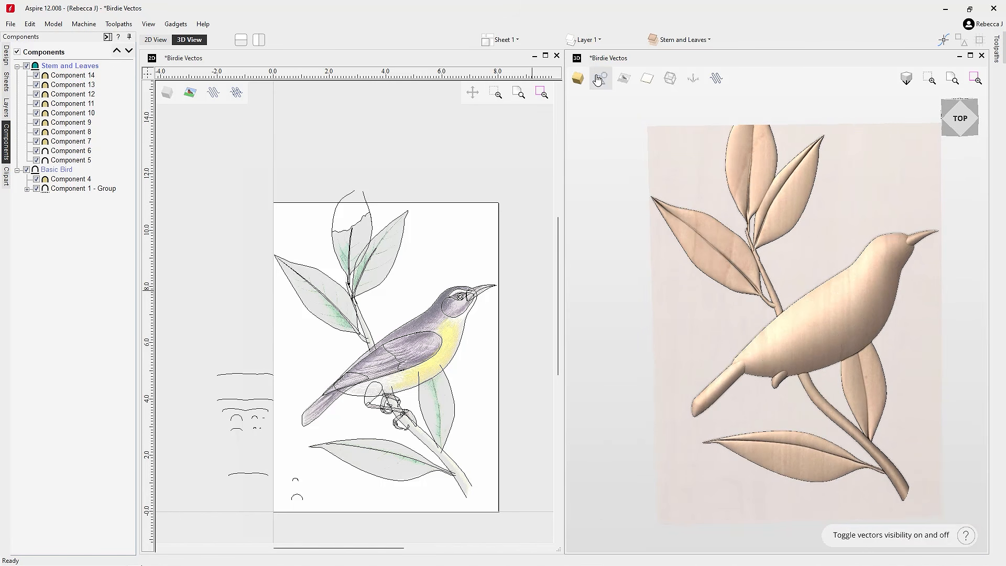
{"action": "left_click_drag", "start_coordinate": [827, 266], "coordinate": [797, 210]}
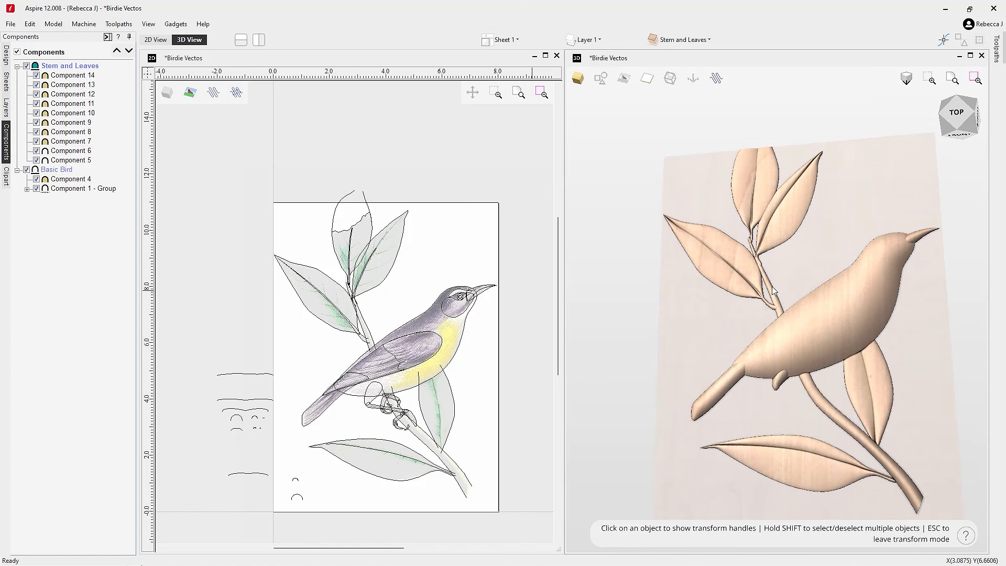
{"action": "left_click_drag", "start_coordinate": [806, 443], "coordinate": [786, 313]}
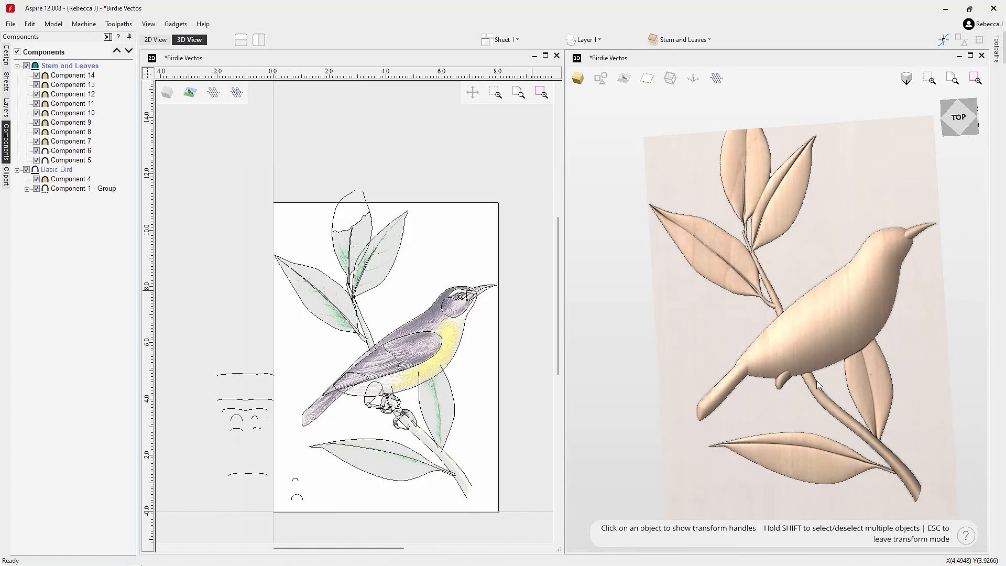
{"action": "left_click_drag", "start_coordinate": [817, 381], "coordinate": [754, 267]}
{"action": "left_click_drag", "start_coordinate": [842, 432], "coordinate": [798, 248]}
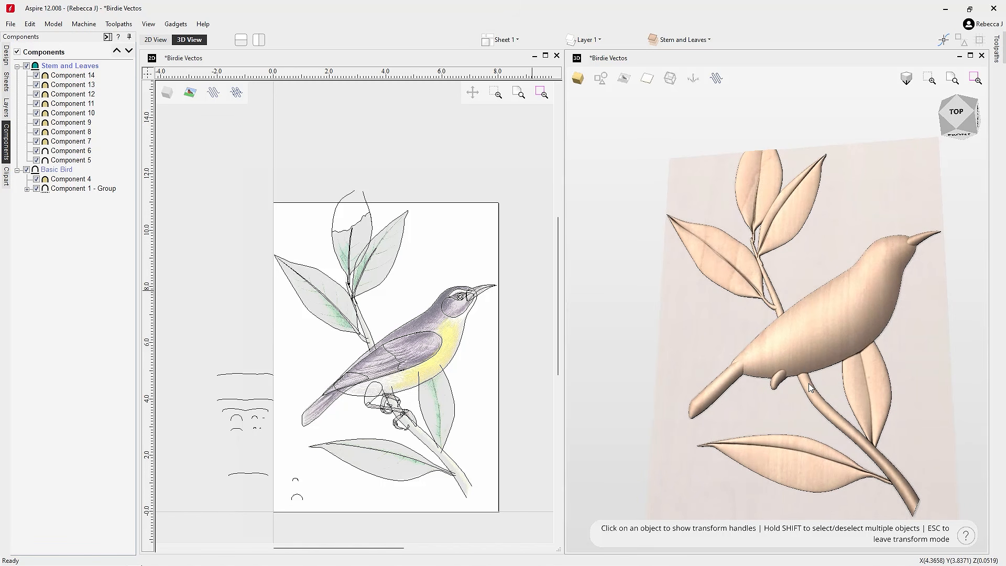
{"action": "left_click_drag", "start_coordinate": [785, 346], "coordinate": [819, 403]}
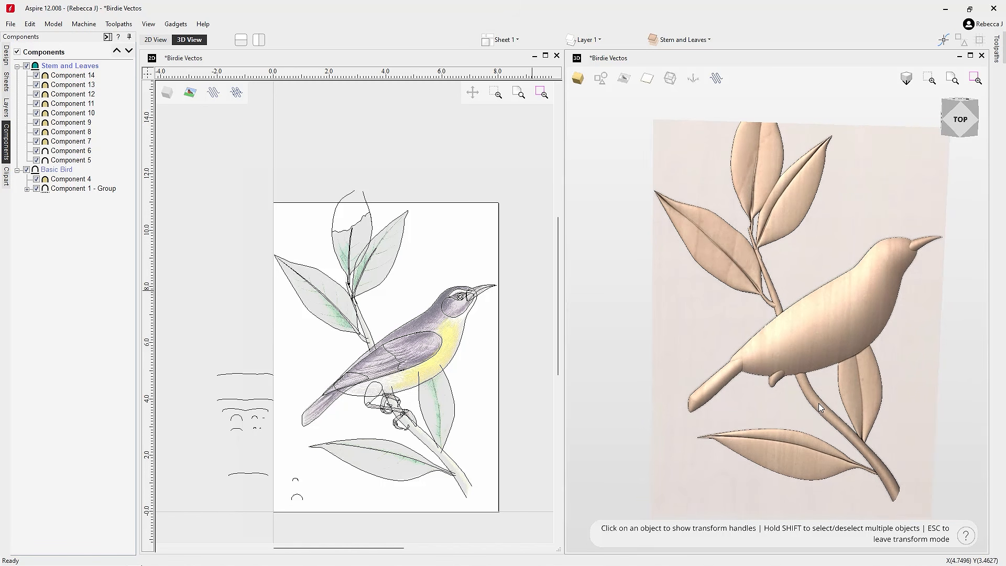
{"action": "left_click_drag", "start_coordinate": [796, 365], "coordinate": [807, 318]}
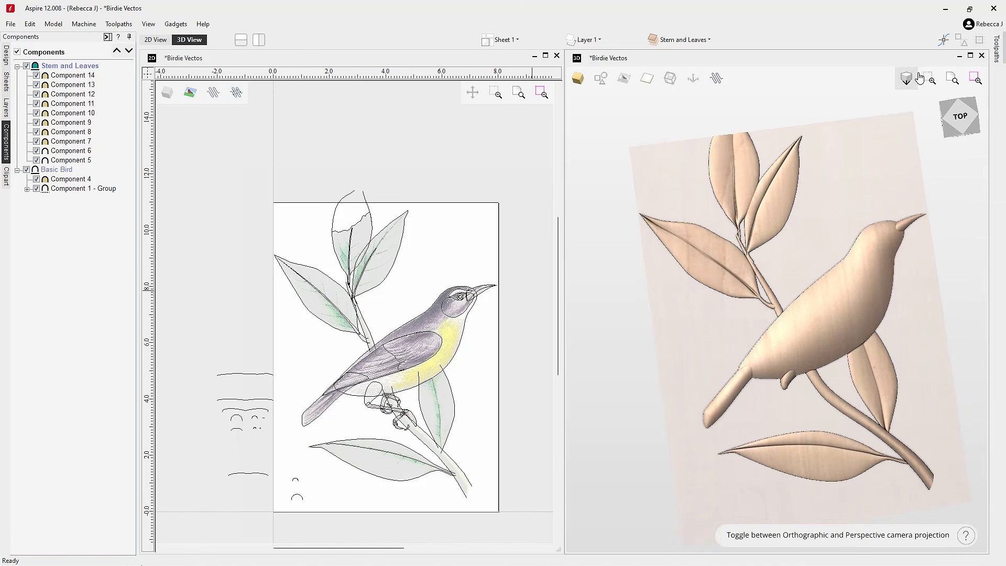
{"action": "left_click", "coordinate": [959, 126]}
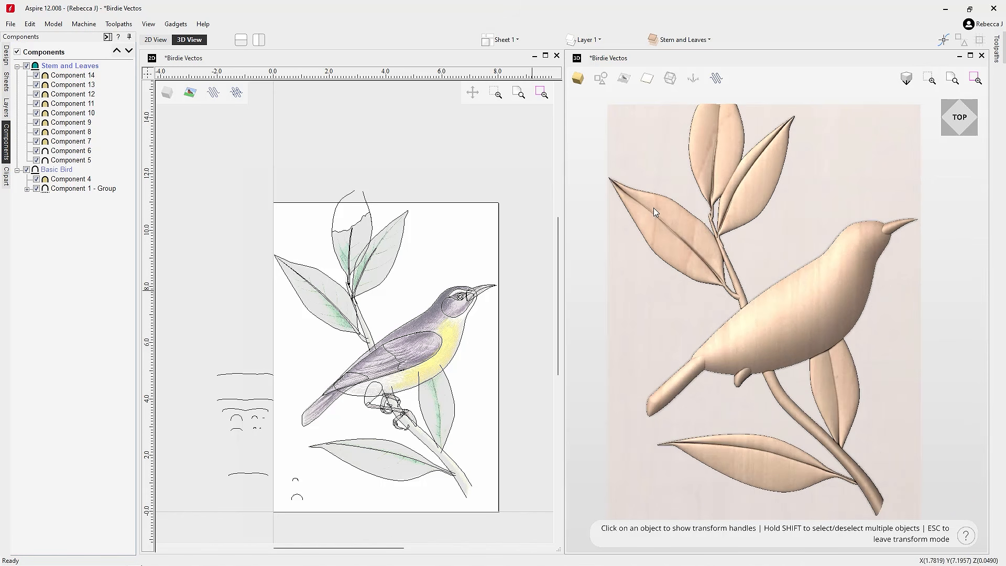
- Show the vectors in the 3D view again and make Basic Bird the active modeling level
{"action": "left_click", "coordinate": [601, 78]}
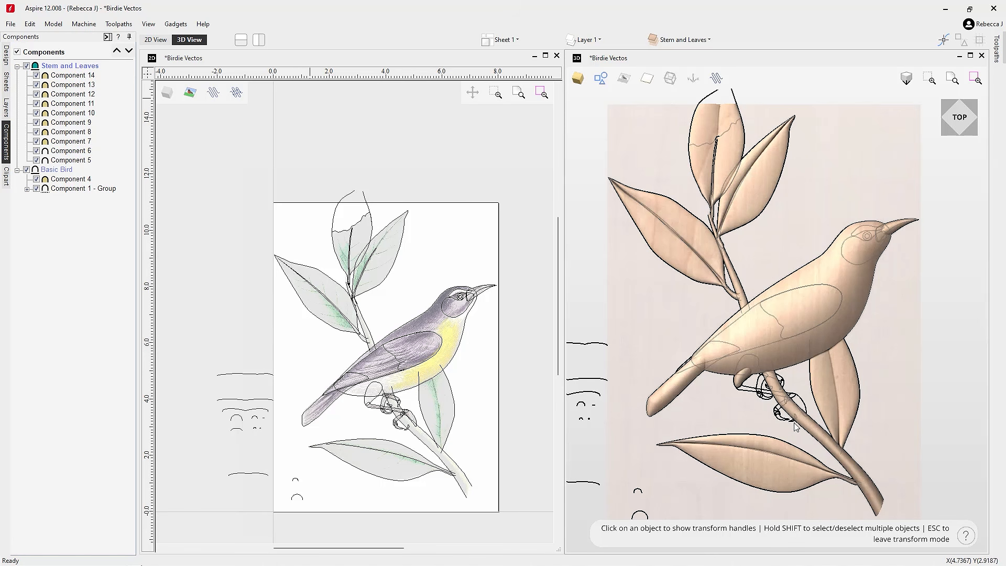
{"action": "scroll", "coordinate": [784, 417], "scroll_direction": "up", "scroll_amount": 6}
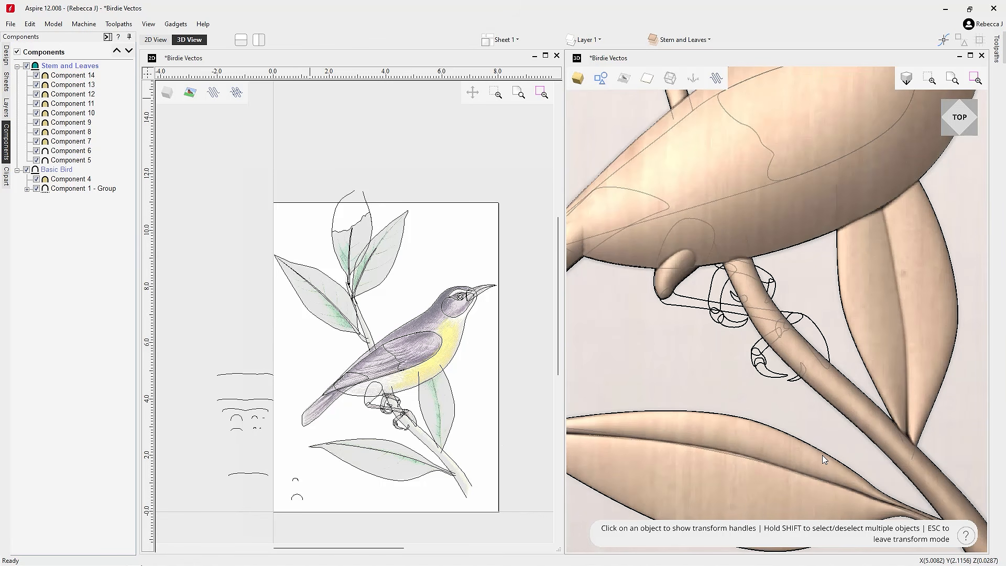
{"action": "left_click_drag", "start_coordinate": [822, 455], "coordinate": [699, 379]}
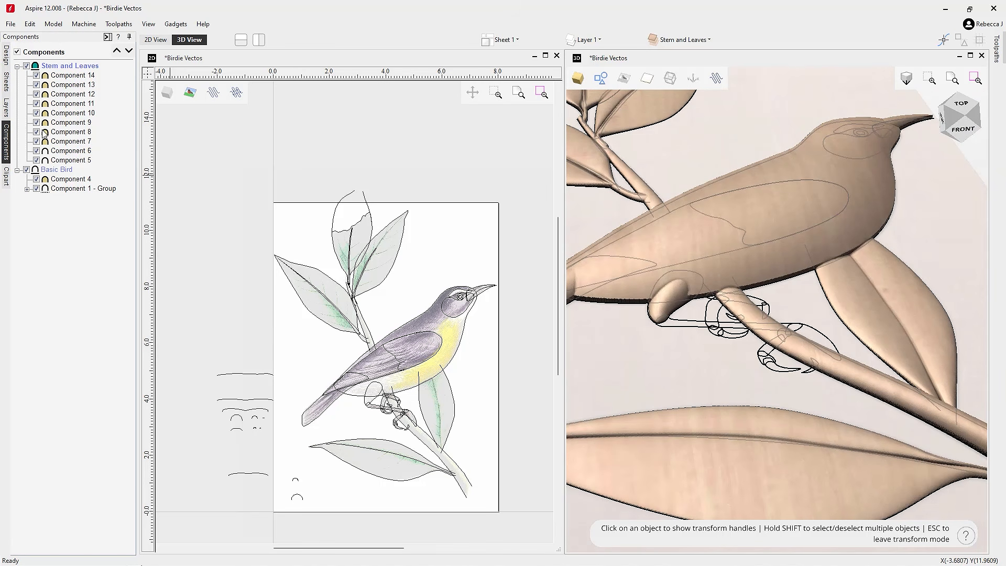
{"action": "left_click", "coordinate": [55, 171]}
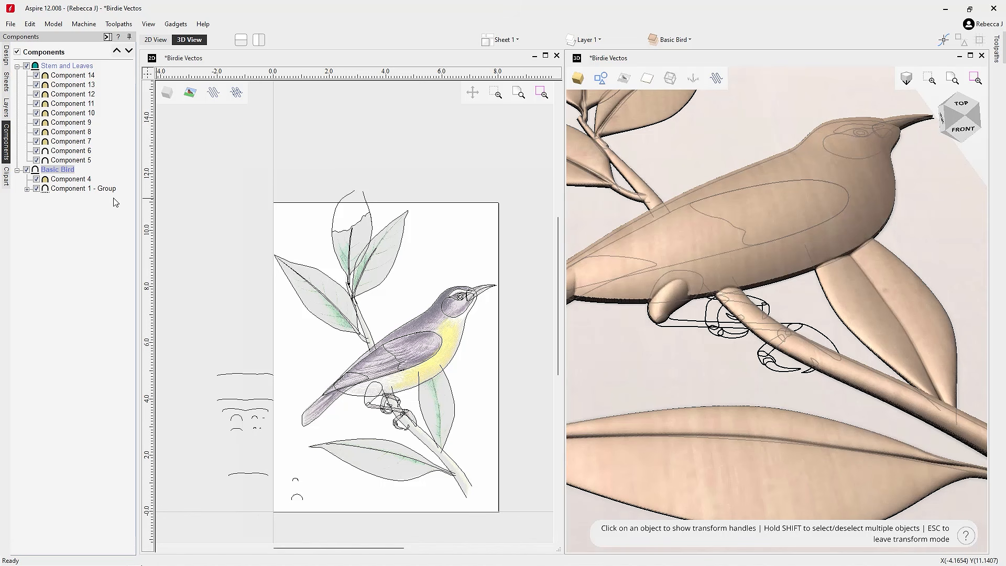
{"action": "left_click", "coordinate": [6, 54]}
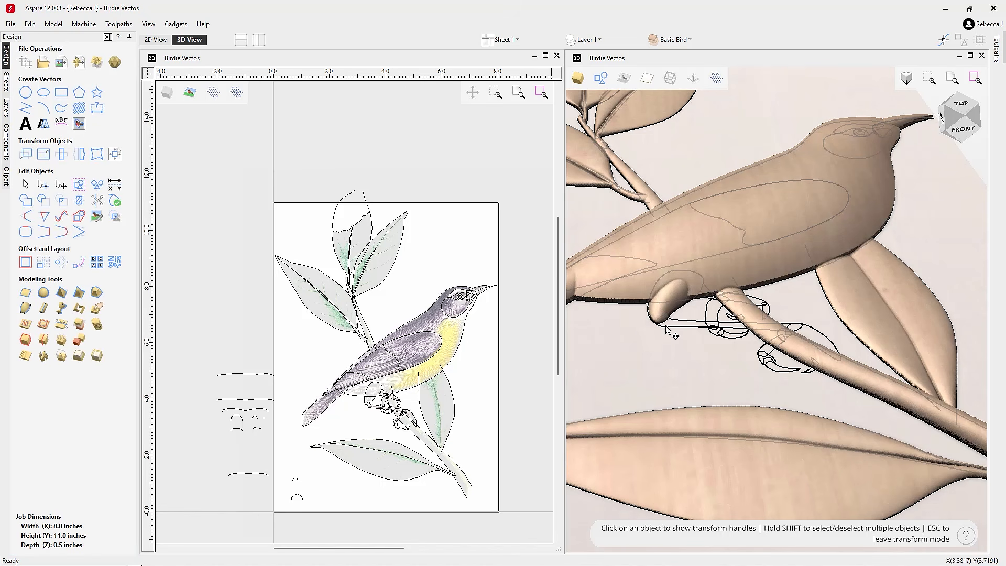
- Create rounded shapes from the front foot's lower leg vector and the toe vector lying along the stem
{"action": "left_click", "coordinate": [43, 292]}
{"action": "left_click", "coordinate": [733, 324]}
{"action": "left_click_drag", "start_coordinate": [834, 283], "coordinate": [834, 282]}
{"action": "left_click_drag", "start_coordinate": [738, 336], "coordinate": [744, 394]}
{"action": "left_click", "coordinate": [834, 326]}
{"action": "left_click_drag", "start_coordinate": [839, 310], "coordinate": [874, 293]}
- Create rounded shapes from the front foot's next toe segments, raising the base height to 0.0682 inches and the profile angle to about 82°
{"action": "left_click", "coordinate": [788, 329]}
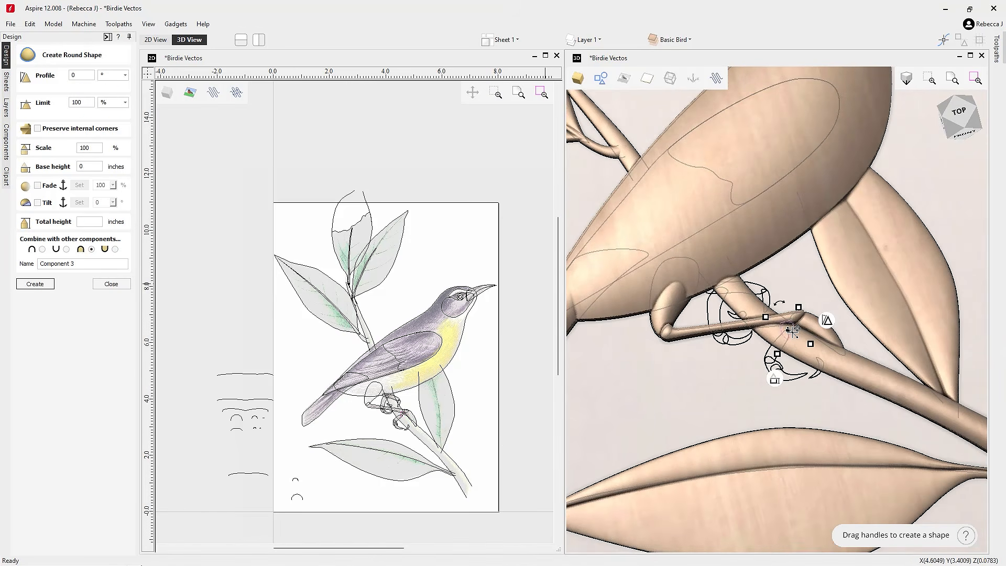
{"action": "left_click_drag", "start_coordinate": [772, 347], "coordinate": [771, 362]}
{"action": "left_click_drag", "start_coordinate": [802, 304], "coordinate": [827, 276]}
{"action": "left_click_drag", "start_coordinate": [726, 424], "coordinate": [723, 391]}
{"action": "left_click", "coordinate": [775, 346]}
{"action": "left_click_drag", "start_coordinate": [756, 365], "coordinate": [758, 340]}
{"action": "left_click_drag", "start_coordinate": [813, 323], "coordinate": [823, 310]}
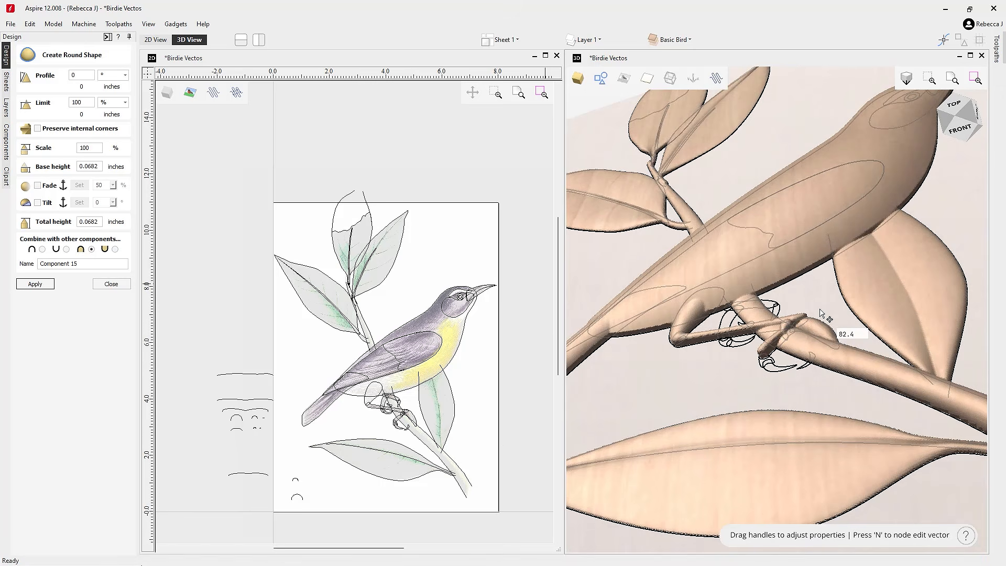
- Set anchor points along the front foot's toe segment and replace its fade with a tilt
{"action": "left_click_drag", "start_coordinate": [844, 391], "coordinate": [754, 451]}
{"action": "left_click", "coordinate": [789, 392]}
{"action": "left_click", "coordinate": [811, 429]}
{"action": "left_click", "coordinate": [767, 354]}
{"action": "left_click", "coordinate": [785, 334]}
{"action": "left_click", "coordinate": [810, 430]}
{"action": "left_click", "coordinate": [810, 448]}
{"action": "left_click", "coordinate": [887, 447]}
{"action": "left_click", "coordinate": [754, 451]}
- Create raised, rounded shapes from the front foot's lower toe segment and its claw vectors
{"action": "left_click", "coordinate": [764, 364]}
{"action": "left_click_drag", "start_coordinate": [759, 399], "coordinate": [760, 387]}
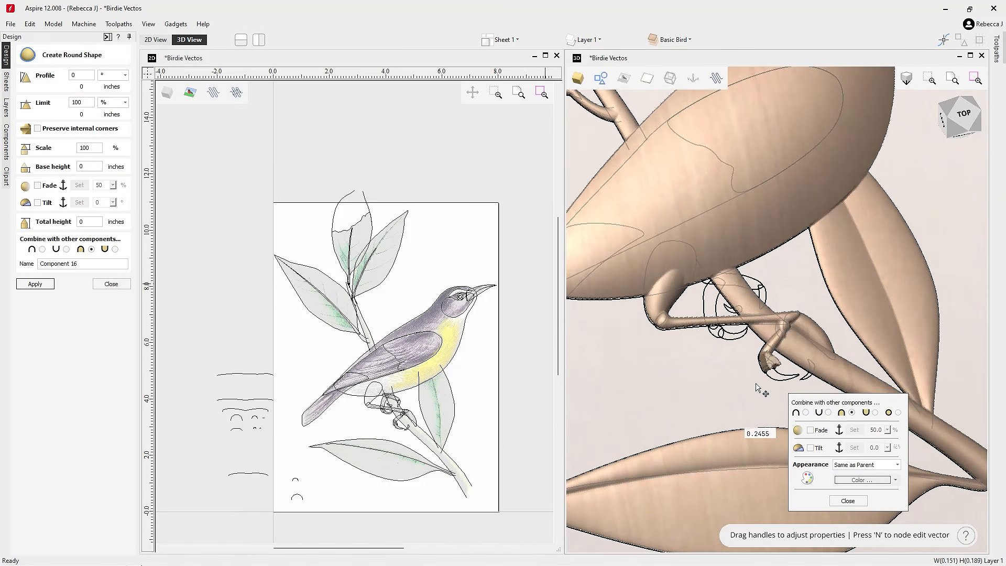
{"action": "left_click_drag", "start_coordinate": [798, 354], "coordinate": [811, 344]}
{"action": "scroll", "coordinate": [739, 419], "scroll_direction": "up", "scroll_amount": 3}
{"action": "left_click_drag", "start_coordinate": [744, 422], "coordinate": [767, 422]}
{"action": "left_click", "coordinate": [819, 335]}
{"action": "left_click_drag", "start_coordinate": [873, 293], "coordinate": [895, 266]}
{"action": "left_click_drag", "start_coordinate": [743, 430], "coordinate": [709, 372]}
{"action": "scroll", "coordinate": [708, 387], "scroll_direction": "down", "scroll_amount": 3}
{"action": "left_click", "coordinate": [708, 386]}
- Create a rounded shape from the rear foot's upper toe vector with a 0.0453-inch base height and a 77.2° profile
{"action": "left_click", "coordinate": [738, 253]}
{"action": "left_click_drag", "start_coordinate": [729, 325], "coordinate": [731, 308]}
{"action": "left_click_drag", "start_coordinate": [760, 266], "coordinate": [775, 244]}
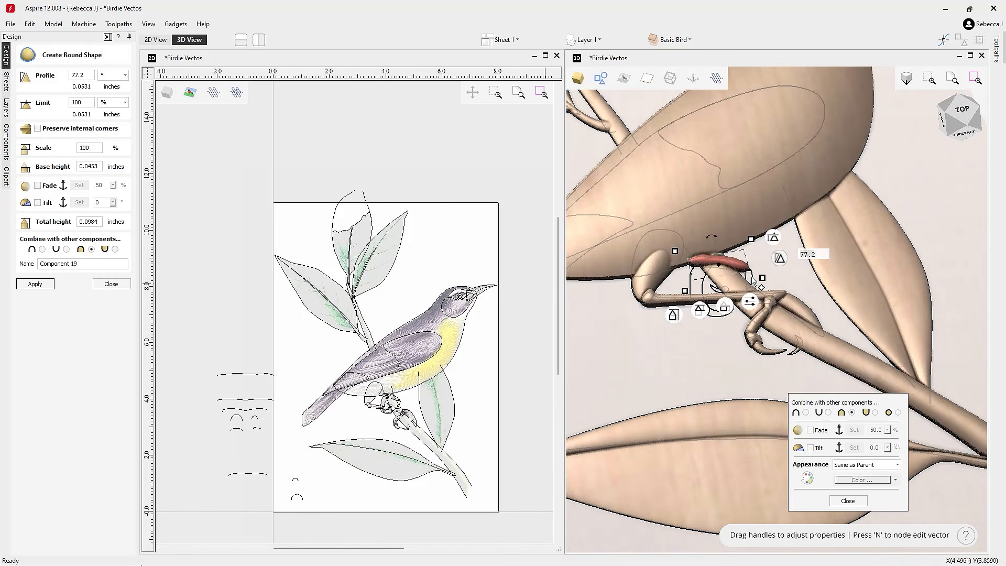
- Create rounded shapes from the rear foot's remaining toe and claw vectors beneath the bird's belly
{"action": "left_click", "coordinate": [698, 286]}
{"action": "left_click", "coordinate": [714, 314]}
{"action": "left_click_drag", "start_coordinate": [737, 286], "coordinate": [760, 247]}
{"action": "left_click", "coordinate": [719, 289]}
{"action": "scroll", "coordinate": [786, 262], "scroll_direction": "down", "scroll_amount": 4}
{"action": "left_click_drag", "start_coordinate": [802, 231], "coordinate": [820, 207]}
{"action": "left_click", "coordinate": [839, 209]}
- Hide the vectors in the 3D view and add a tilt to the bird's leg component in its properties
{"action": "left_click", "coordinate": [601, 78]}
{"action": "scroll", "coordinate": [766, 367], "scroll_direction": "up", "scroll_amount": 5}
{"action": "left_click_drag", "start_coordinate": [765, 409], "coordinate": [755, 356]}
{"action": "left_click", "coordinate": [797, 317]}
{"action": "left_click_drag", "start_coordinate": [854, 323], "coordinate": [891, 300]}
{"action": "left_click", "coordinate": [727, 293]}
{"action": "left_click", "coordinate": [770, 342]}
{"action": "left_click", "coordinate": [798, 397]}
{"action": "left_click", "coordinate": [875, 398]}
{"action": "left_click", "coordinate": [672, 407]}
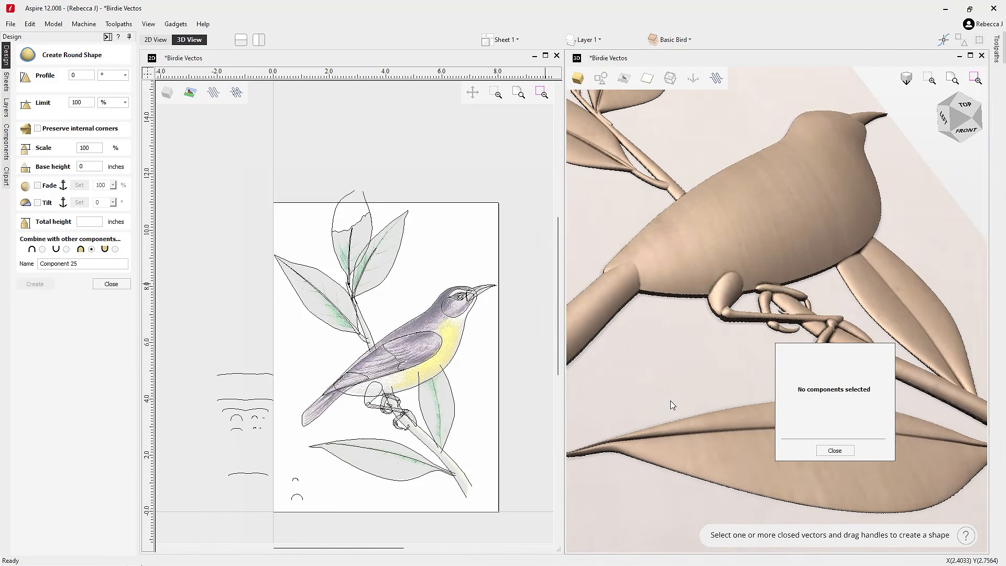
{"action": "left_click", "coordinate": [835, 451]}
- Save the project with the model in top view and close the Create Round Shape tool
{"action": "left_click_drag", "start_coordinate": [681, 401], "coordinate": [780, 379]}
{"action": "left_click", "coordinate": [798, 321]}
{"action": "left_click", "coordinate": [703, 388]}
{"action": "left_click_drag", "start_coordinate": [703, 388], "coordinate": [754, 383]}
{"action": "scroll", "coordinate": [754, 383], "scroll_direction": "down", "scroll_amount": 3}
{"action": "left_click", "coordinate": [970, 118]}
{"action": "key", "text": "ctrl+s"}
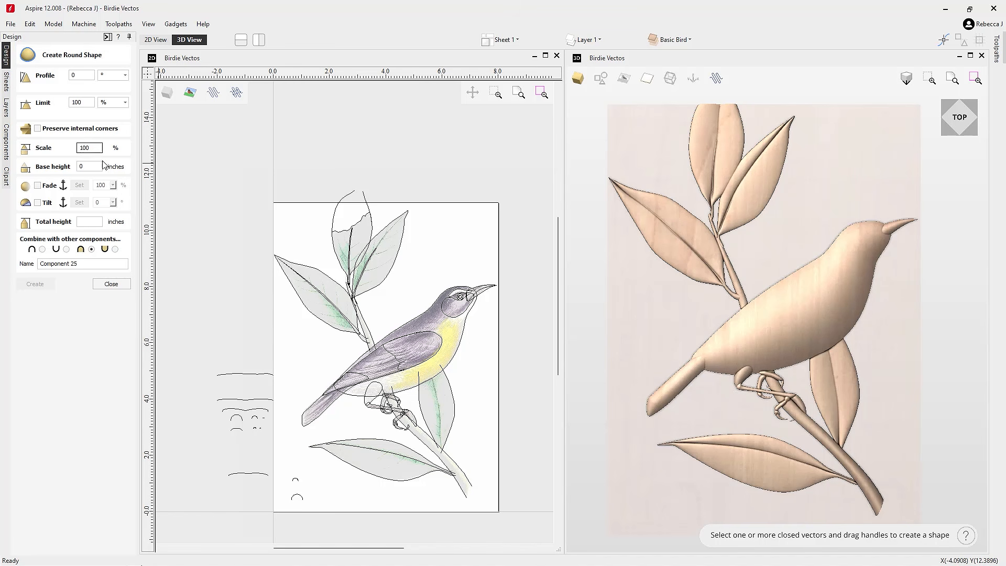
{"action": "left_click", "coordinate": [129, 284]}
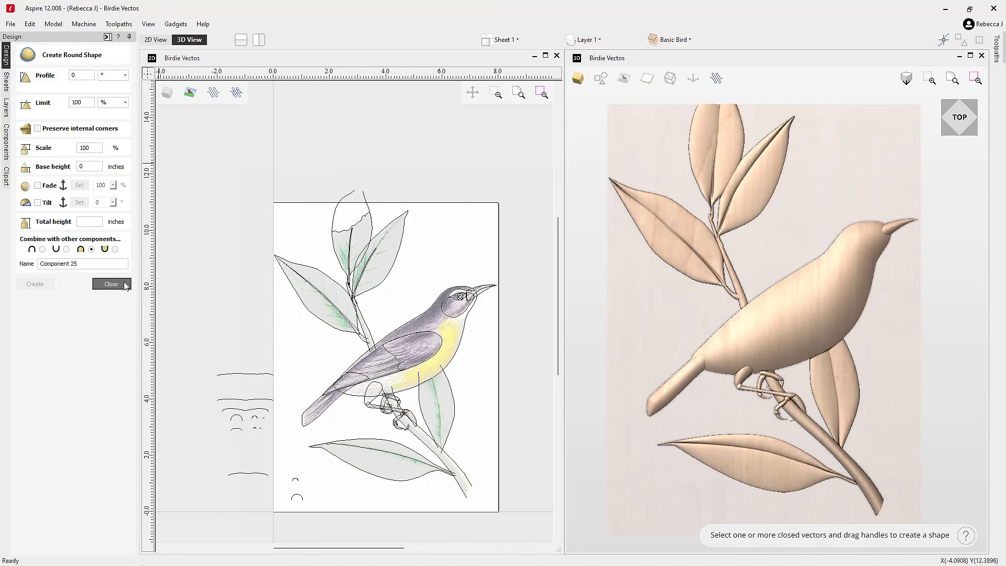
- Split the top leaf component along the jagged vector crossing it and remove the part above the cut
{"action": "left_click", "coordinate": [738, 127]}
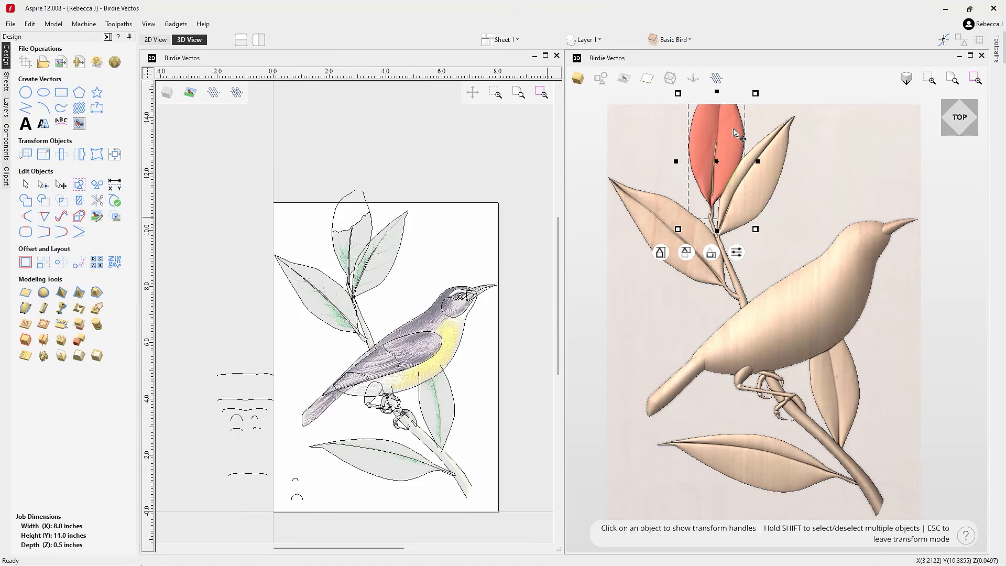
{"action": "left_click", "coordinate": [339, 236]}
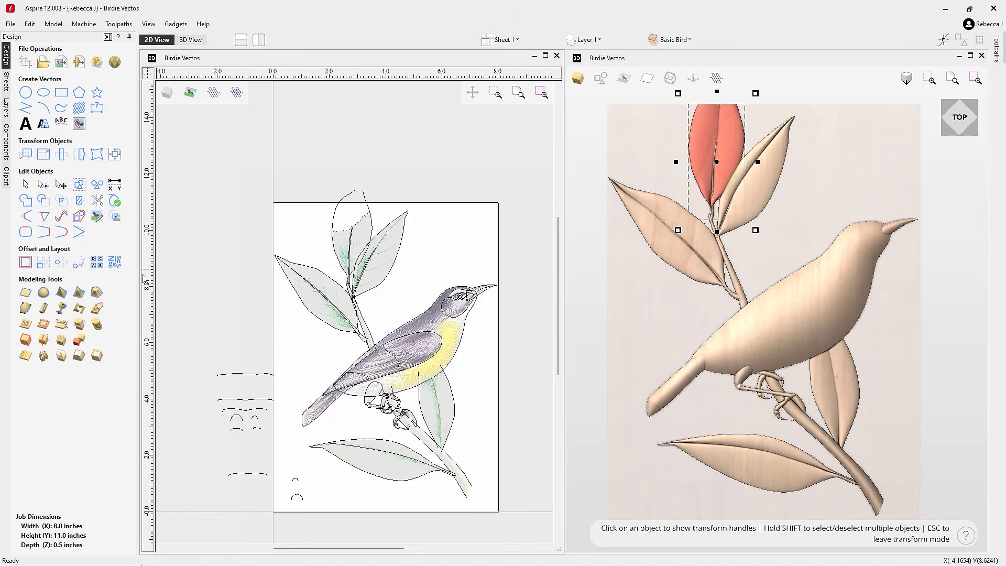
{"action": "left_click", "coordinate": [44, 325]}
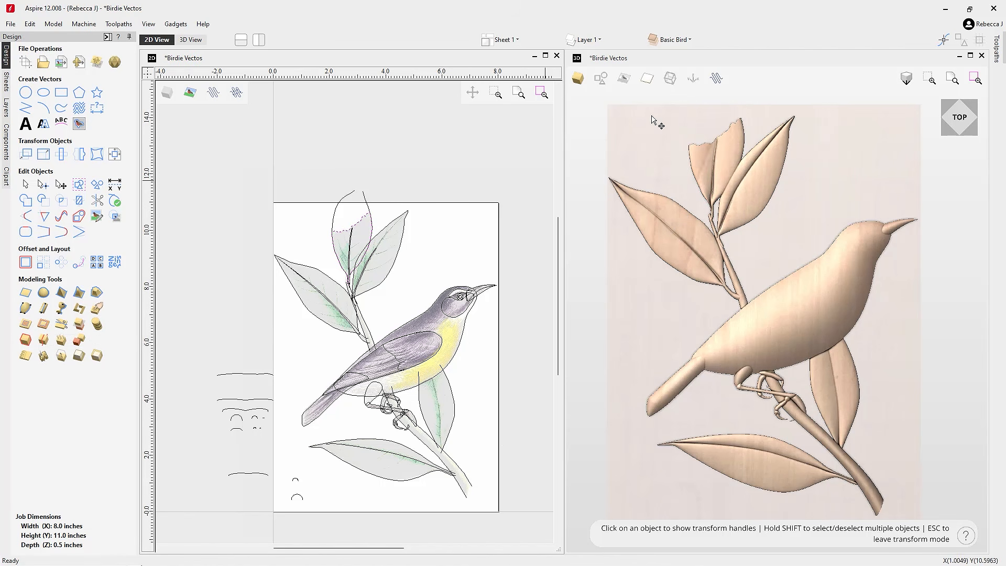
- Enable tilt on the upper right leaf component and set two anchor points across it, from lower right to upper left
{"action": "left_click_drag", "start_coordinate": [663, 170], "coordinate": [751, 213]}
{"action": "left_click", "coordinate": [748, 205]}
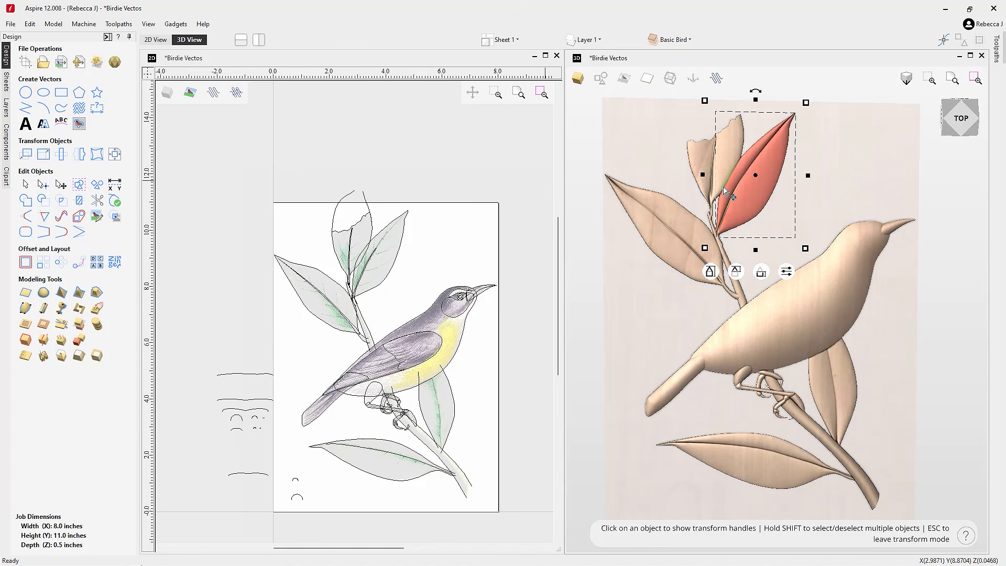
{"action": "left_click", "coordinate": [785, 272]}
{"action": "left_click", "coordinate": [800, 325]}
{"action": "left_click", "coordinate": [844, 325]}
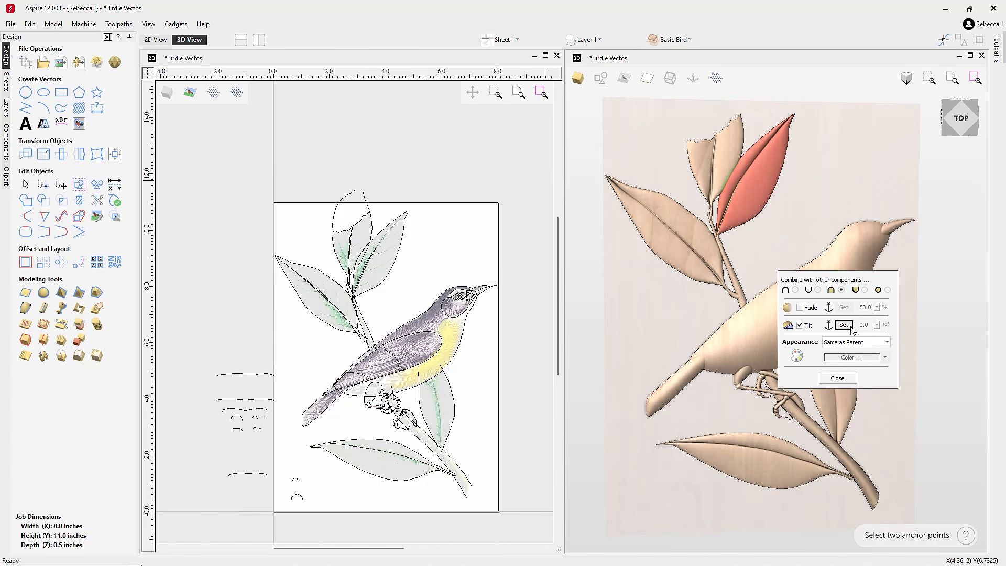
{"action": "left_click", "coordinate": [806, 236]}
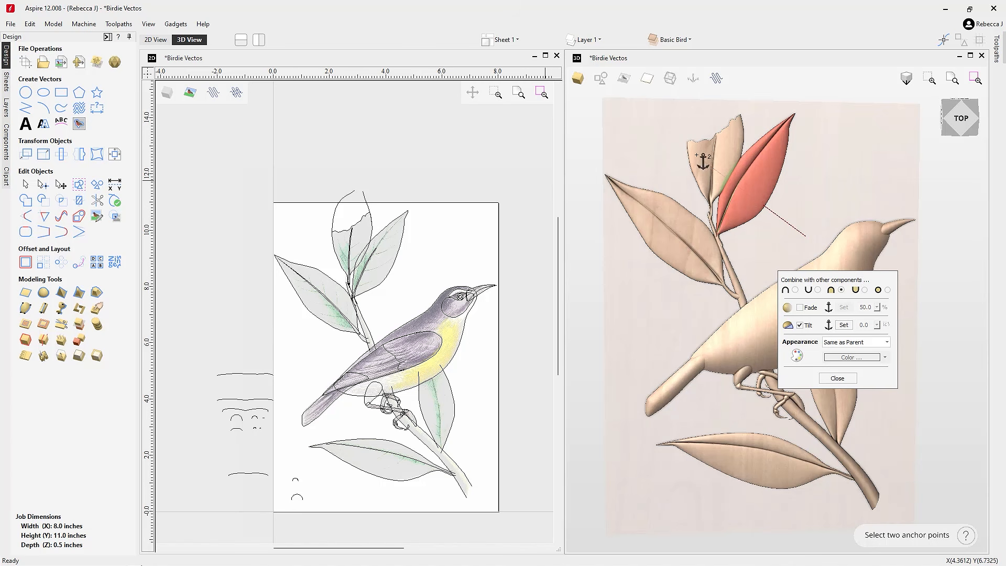
{"action": "left_click", "coordinate": [671, 141]}
- Set the upper right leaf's tilt angle to 1.0, close its properties and return the model to top view
{"action": "left_click", "coordinate": [877, 325]}
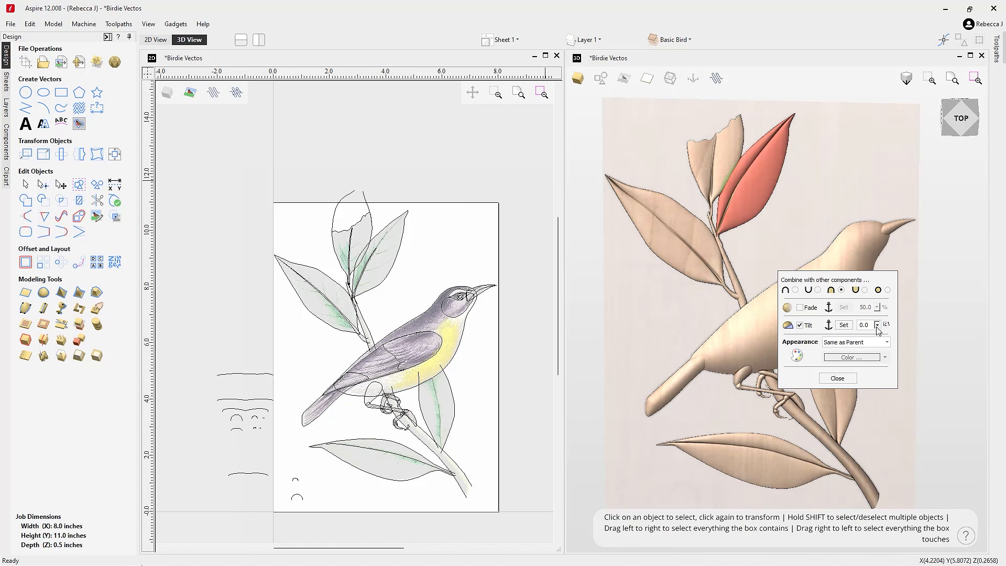
{"action": "left_click_drag", "start_coordinate": [885, 341], "coordinate": [888, 342]}
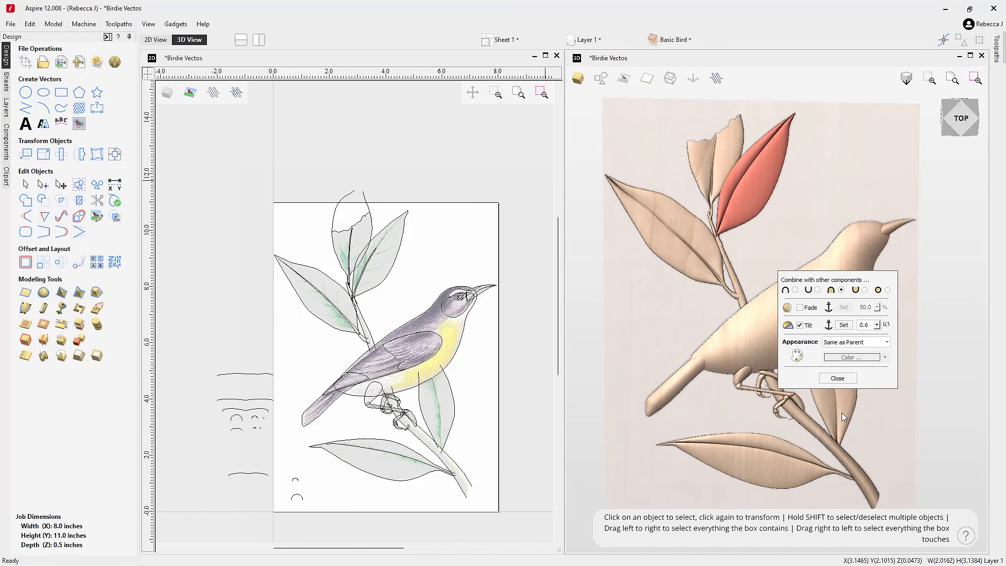
{"action": "left_click_drag", "start_coordinate": [777, 437], "coordinate": [890, 292]}
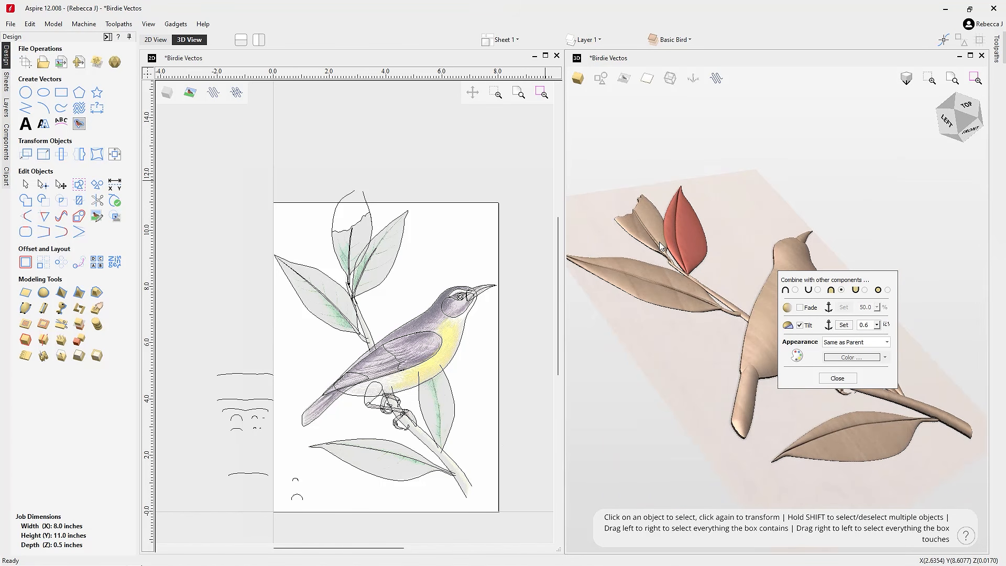
{"action": "left_click", "coordinate": [878, 326]}
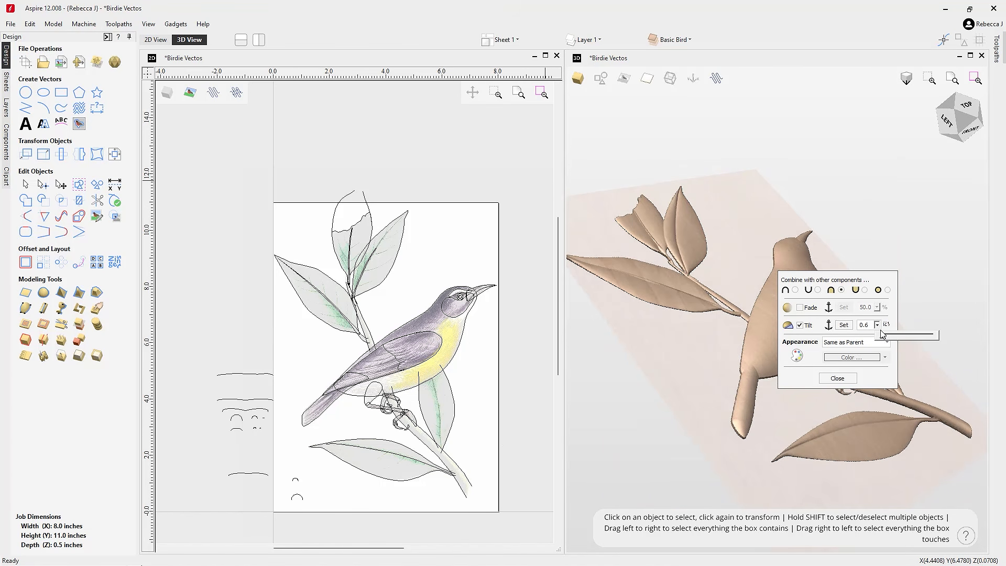
{"action": "left_click_drag", "start_coordinate": [883, 338], "coordinate": [885, 338]}
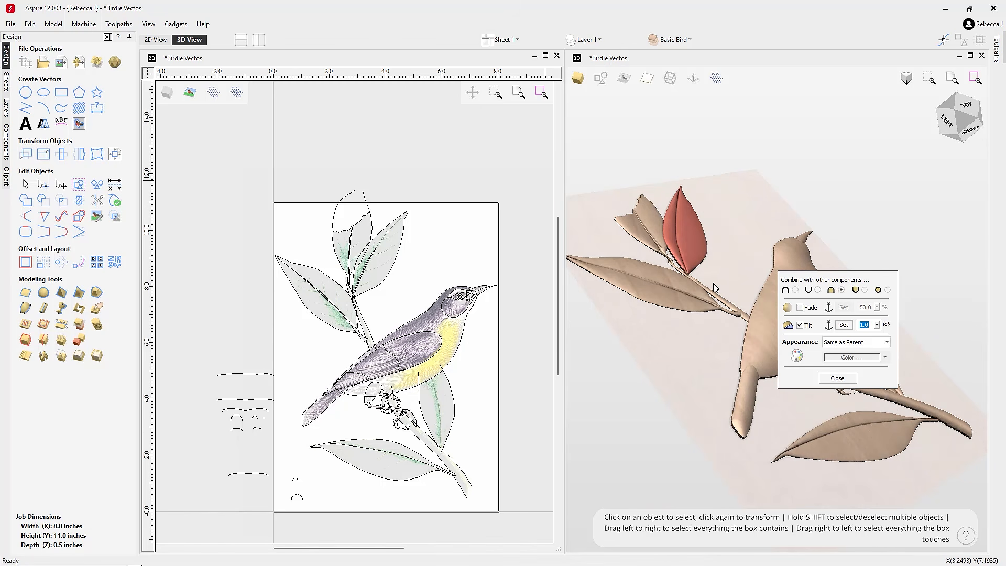
{"action": "left_click_drag", "start_coordinate": [714, 287], "coordinate": [689, 174]}
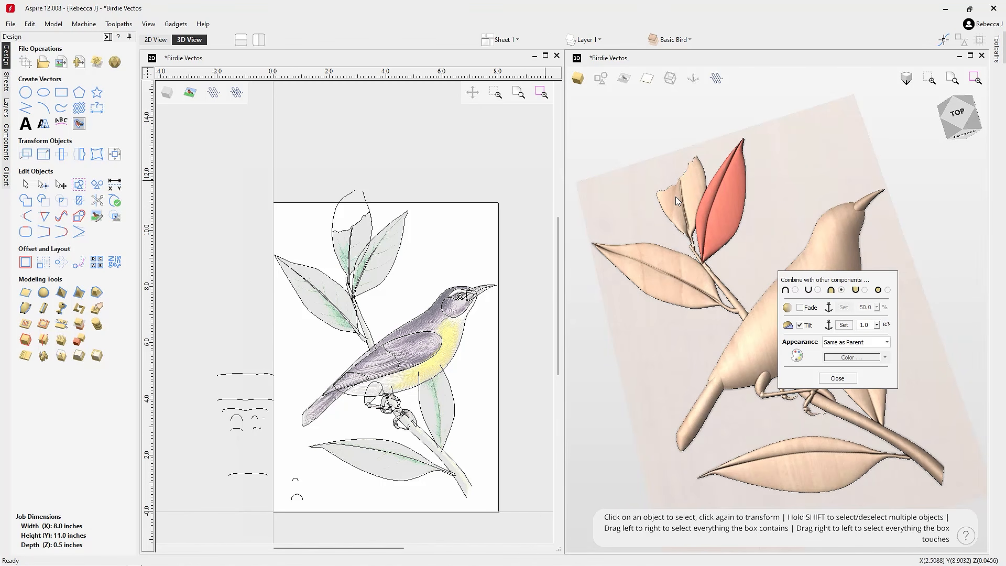
{"action": "left_click", "coordinate": [837, 378]}
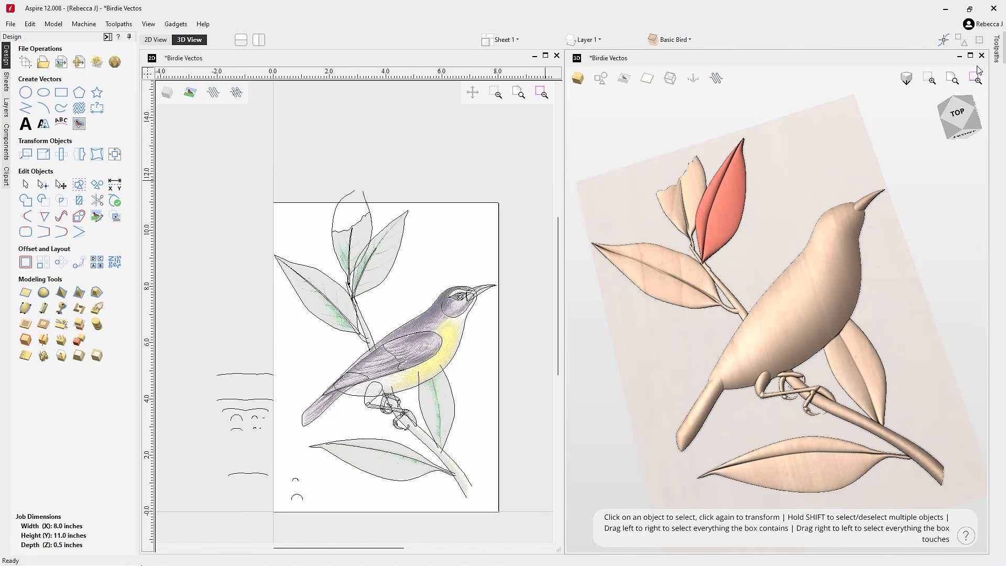
{"action": "left_click", "coordinate": [959, 115]}
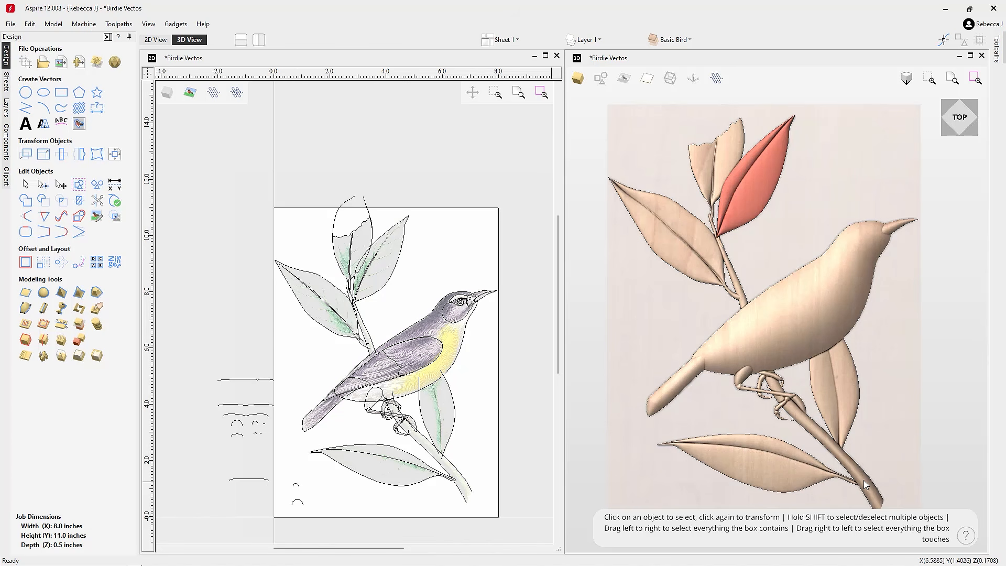
- Use the bottom leaf's center vein vector as the drive rail for Extrude and Weave
{"action": "left_click", "coordinate": [397, 463]}
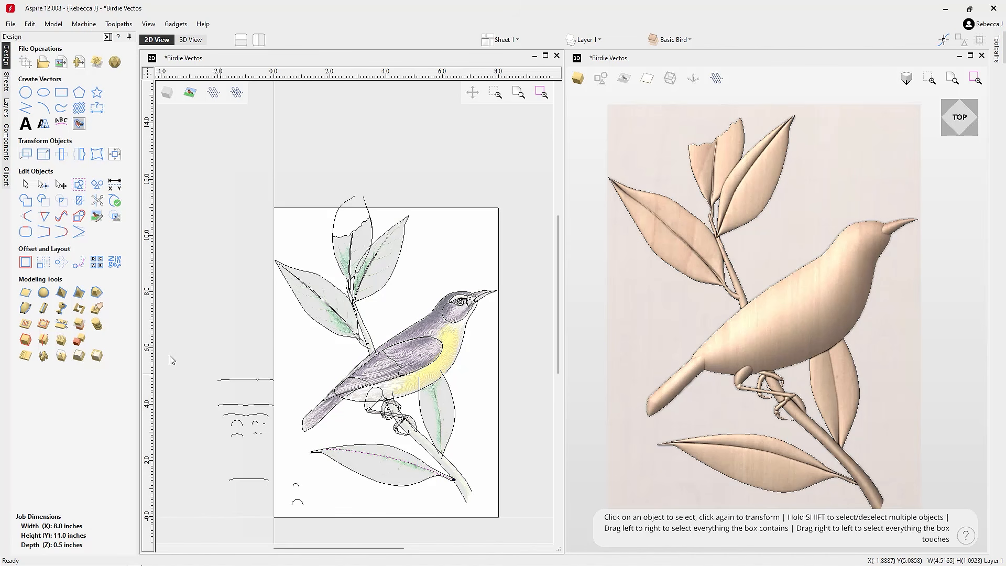
{"action": "left_click", "coordinate": [45, 313]}
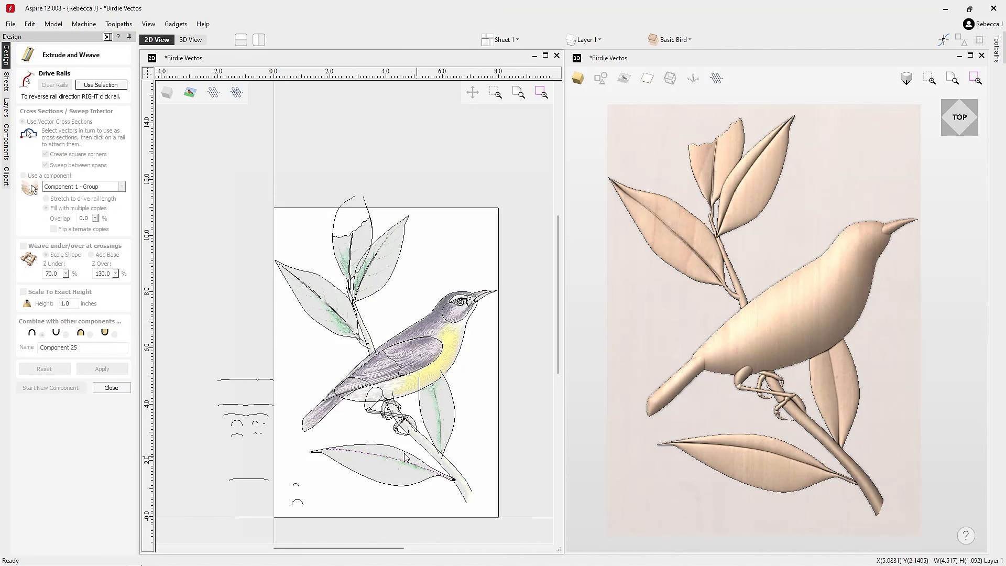
{"action": "left_click", "coordinate": [102, 85]}
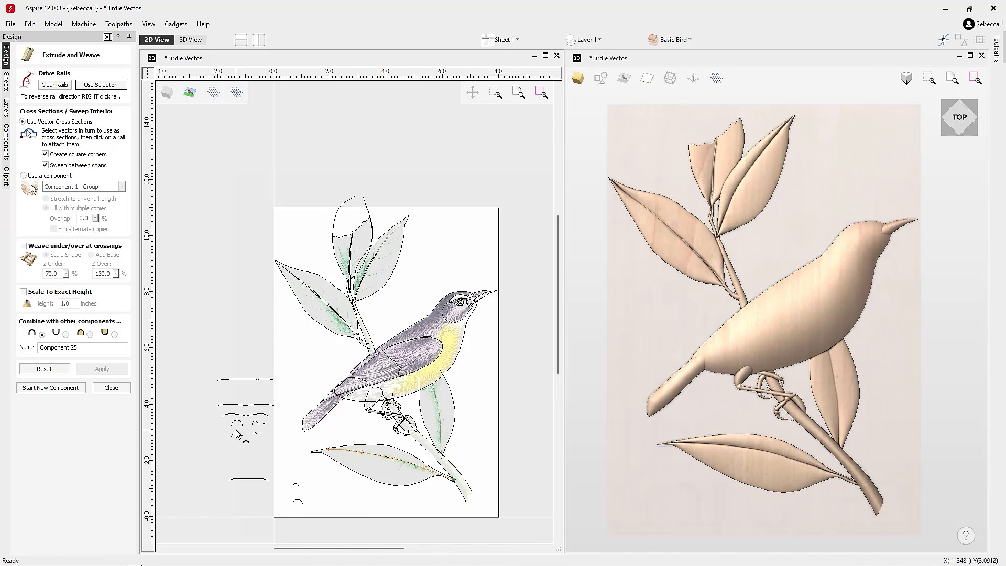
- Attach the small arc about 0.079 inches wide to the rail's stem end and the 0.031-inch-wide arc to its leaf-tip end
{"action": "scroll", "coordinate": [267, 512], "scroll_direction": "up", "scroll_amount": 1}
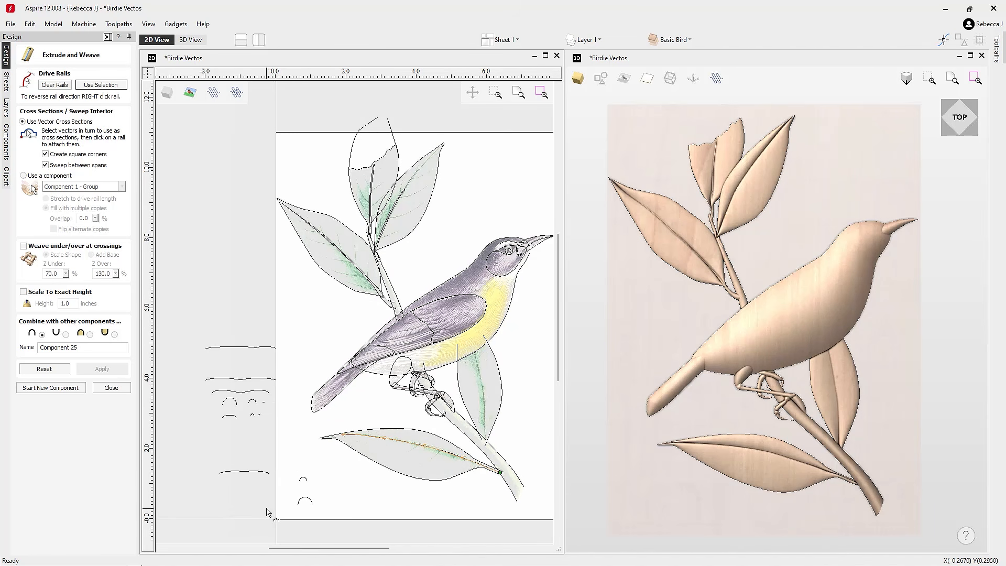
{"action": "scroll", "coordinate": [268, 512], "scroll_direction": "up", "scroll_amount": 2}
{"action": "scroll", "coordinate": [232, 435], "scroll_direction": "down", "scroll_amount": 2}
{"action": "scroll", "coordinate": [178, 408], "scroll_direction": "up", "scroll_amount": 1}
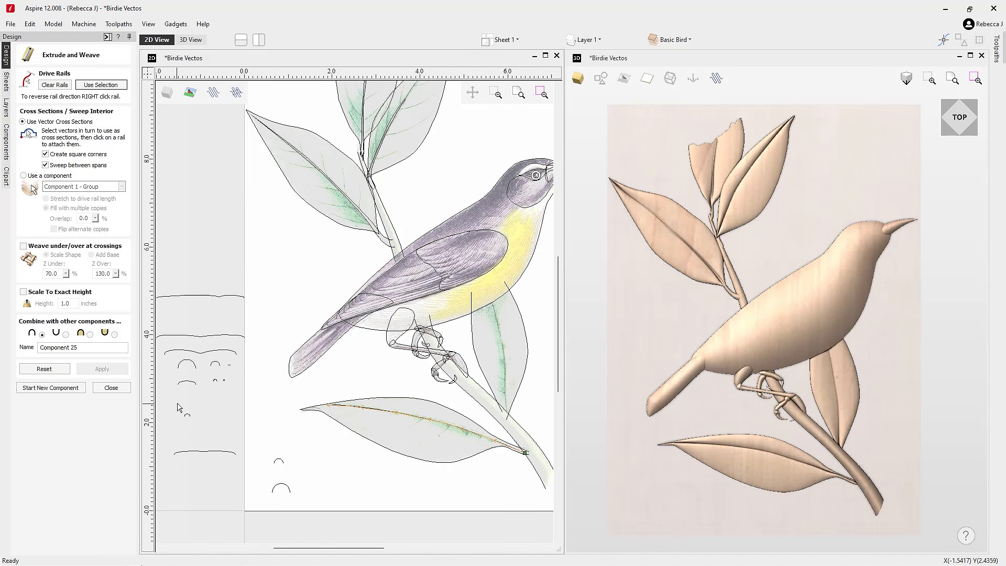
{"action": "left_click", "coordinate": [218, 381]}
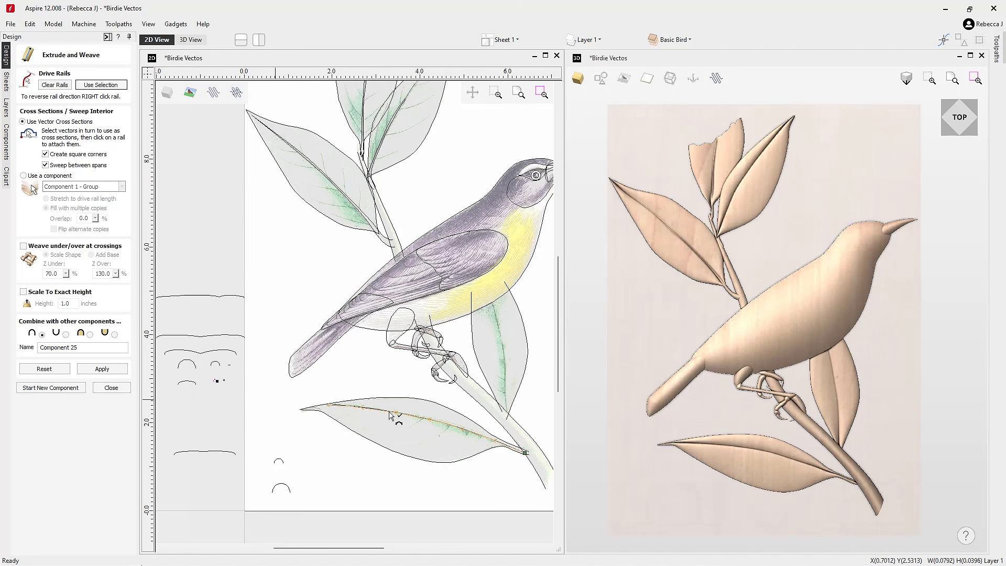
{"action": "left_click", "coordinate": [524, 457]}
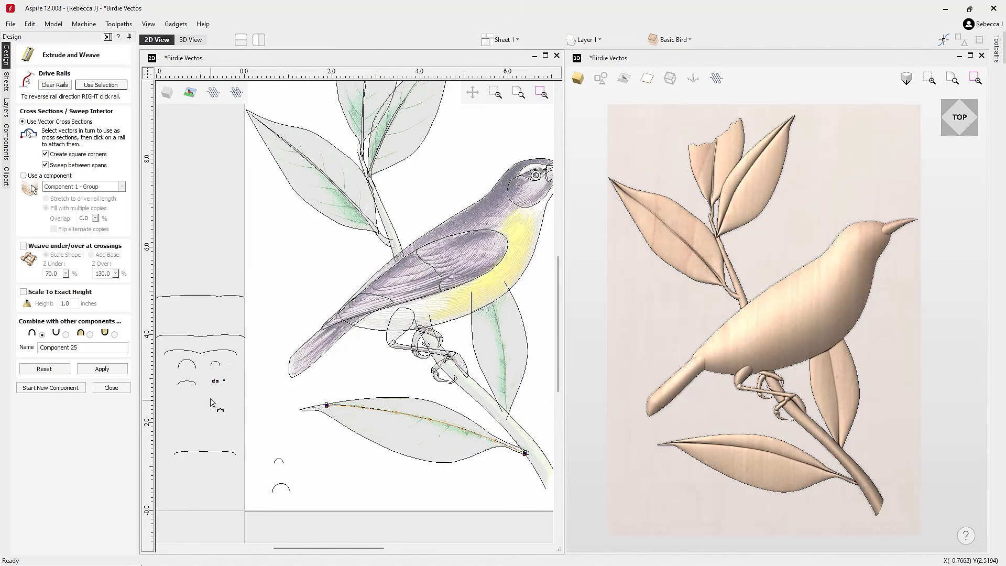
{"action": "scroll", "coordinate": [219, 385], "scroll_direction": "up", "scroll_amount": 2}
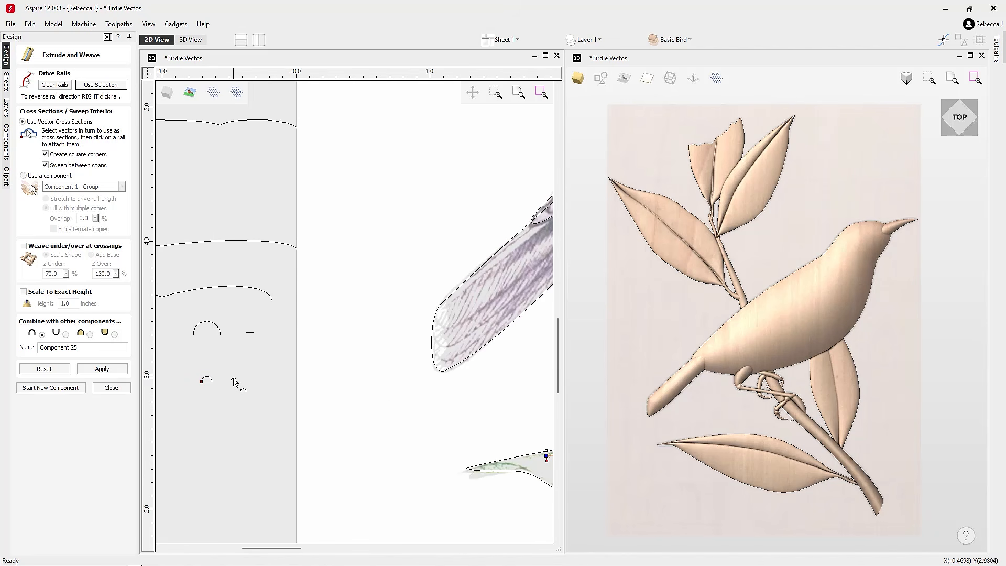
{"action": "scroll", "coordinate": [273, 401], "scroll_direction": "up", "scroll_amount": 1}
{"action": "scroll", "coordinate": [425, 439], "scroll_direction": "up", "scroll_amount": 1}
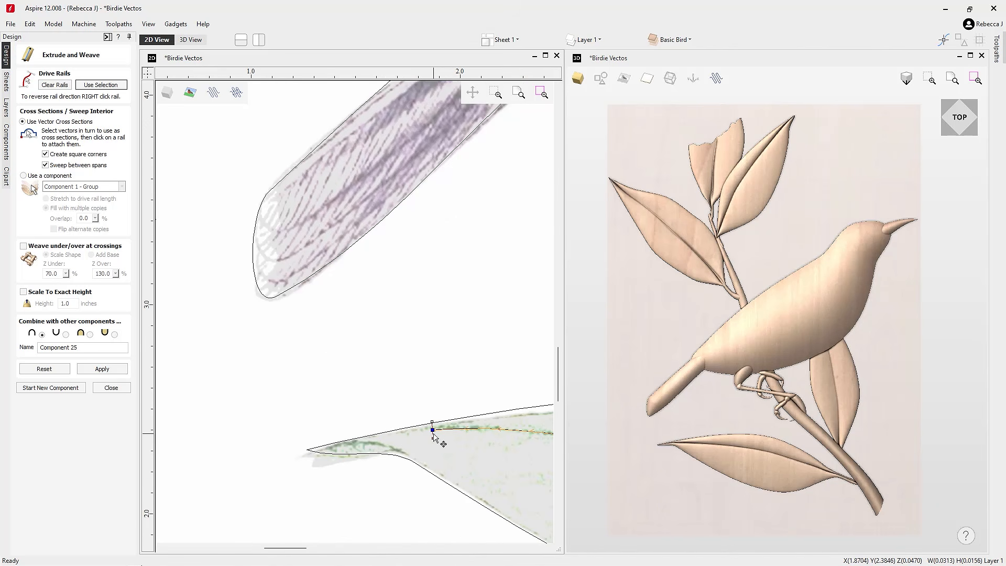
{"action": "scroll", "coordinate": [441, 439], "scroll_direction": "down", "scroll_amount": 4}
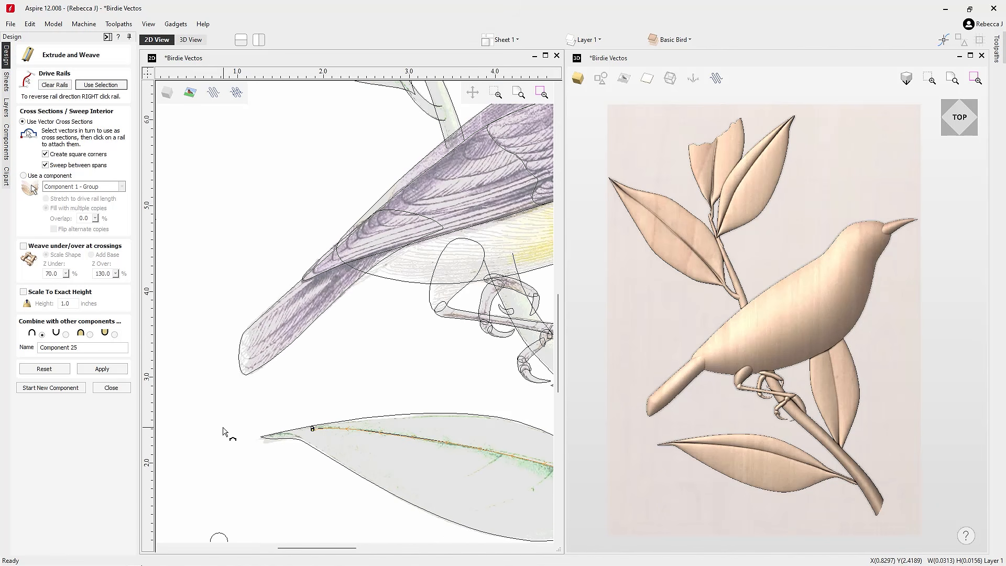
{"action": "scroll", "coordinate": [222, 431], "scroll_direction": "down", "scroll_amount": 1}
- Create the vein extrusion on the Stem and Leaves level with the Merge combine mode and close the tool
{"action": "left_click", "coordinate": [681, 40]}
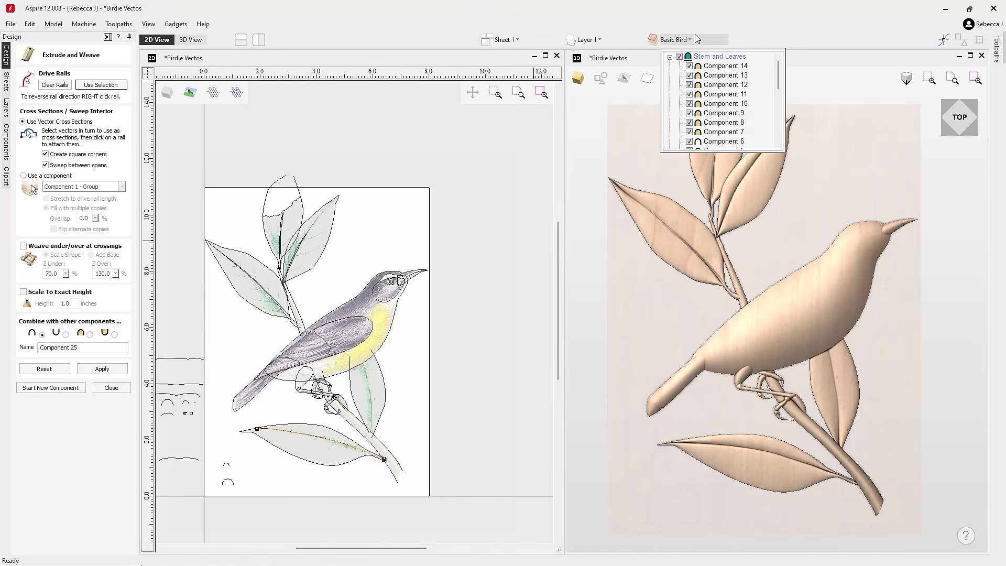
{"action": "left_click", "coordinate": [708, 57]}
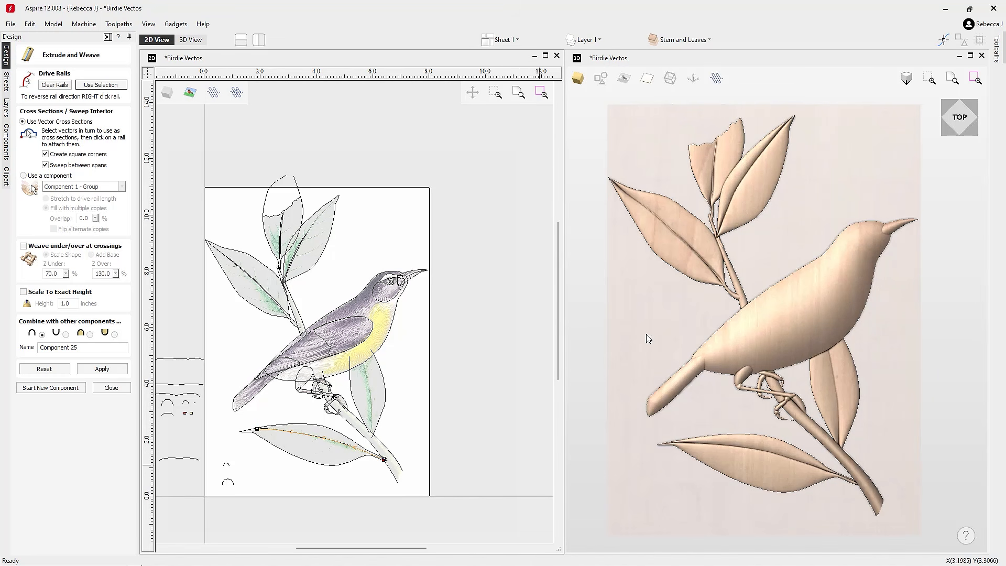
{"action": "left_click", "coordinate": [102, 369]}
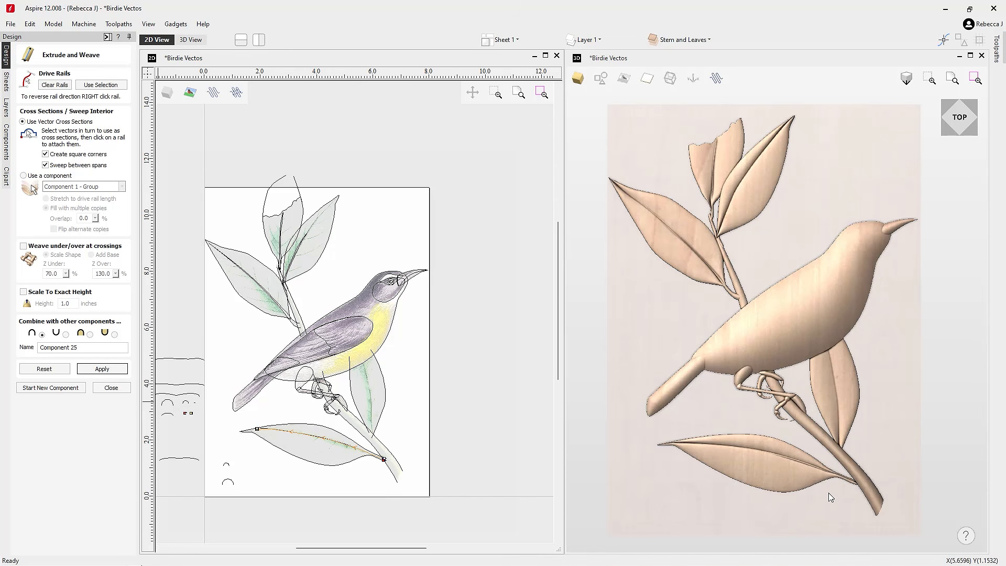
{"action": "left_click_drag", "start_coordinate": [825, 462], "coordinate": [804, 503]}
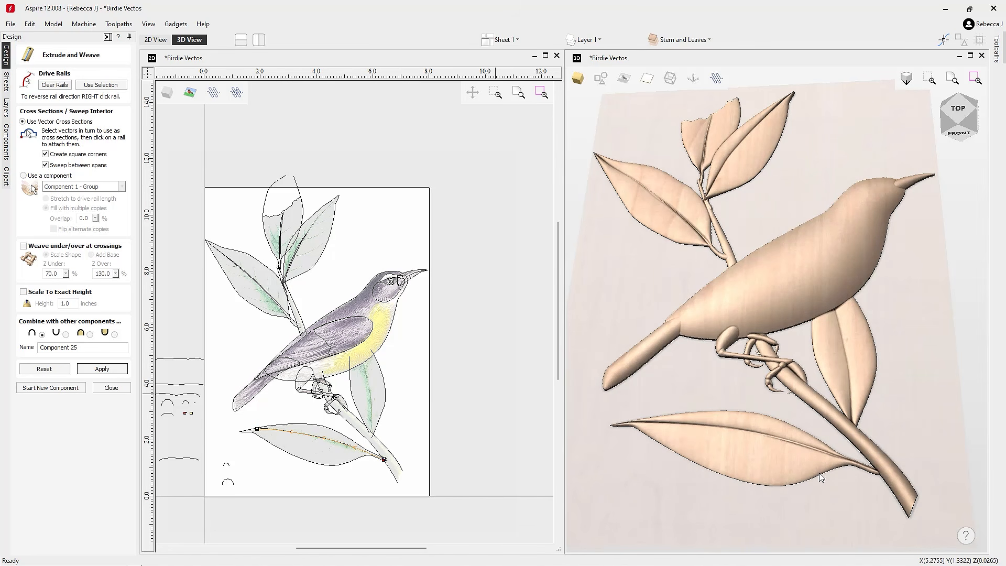
{"action": "left_click", "coordinate": [90, 335]}
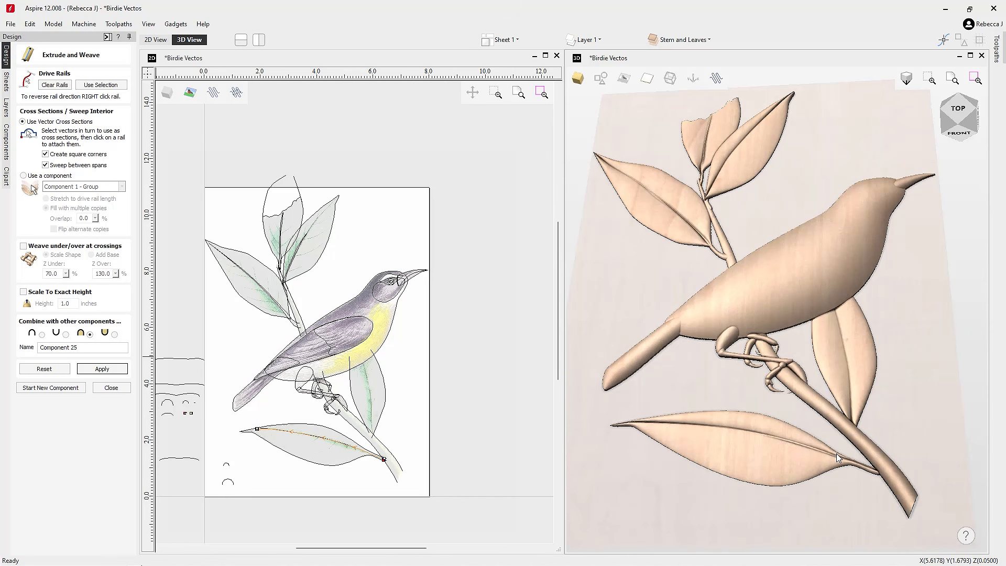
{"action": "left_click", "coordinate": [103, 369]}
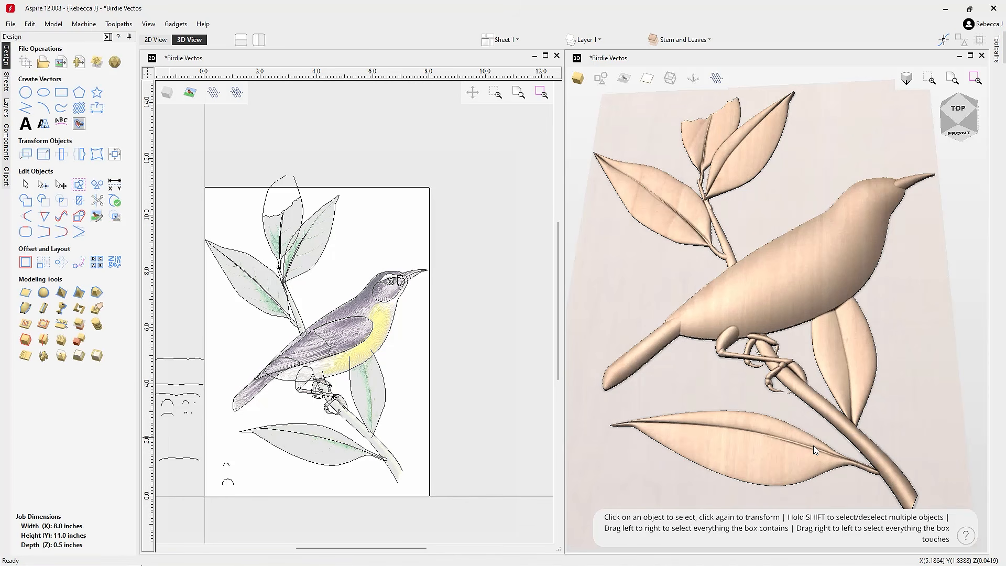
- Raise the base height of the bottom leaf's vein component to 0.0279 inches and deselect it
{"action": "left_click", "coordinate": [837, 458]}
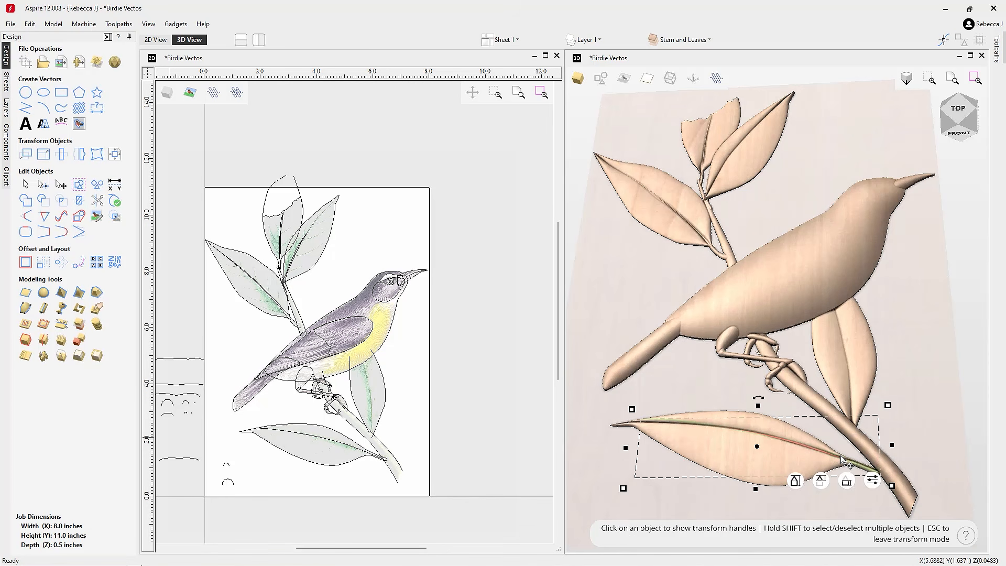
{"action": "left_click", "coordinate": [848, 482]}
{"action": "left_click_drag", "start_coordinate": [849, 483], "coordinate": [842, 481]}
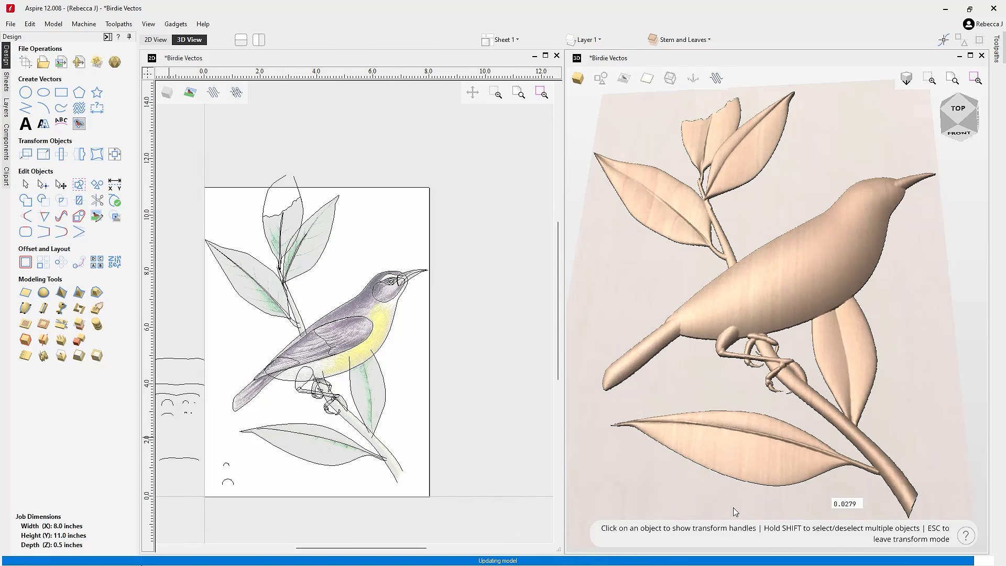
{"action": "left_click_drag", "start_coordinate": [711, 519], "coordinate": [921, 482]}
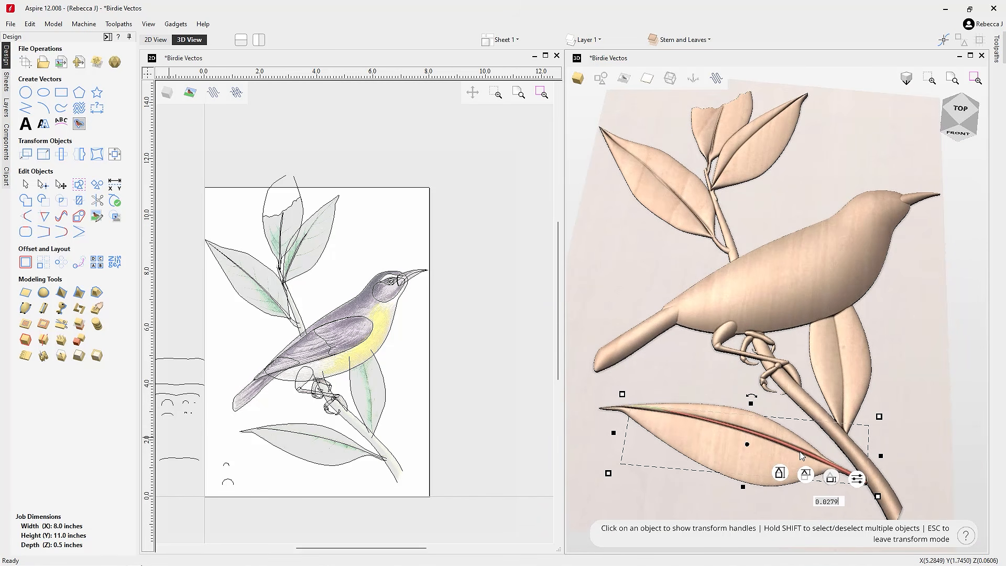
{"action": "left_click", "coordinate": [929, 342]}
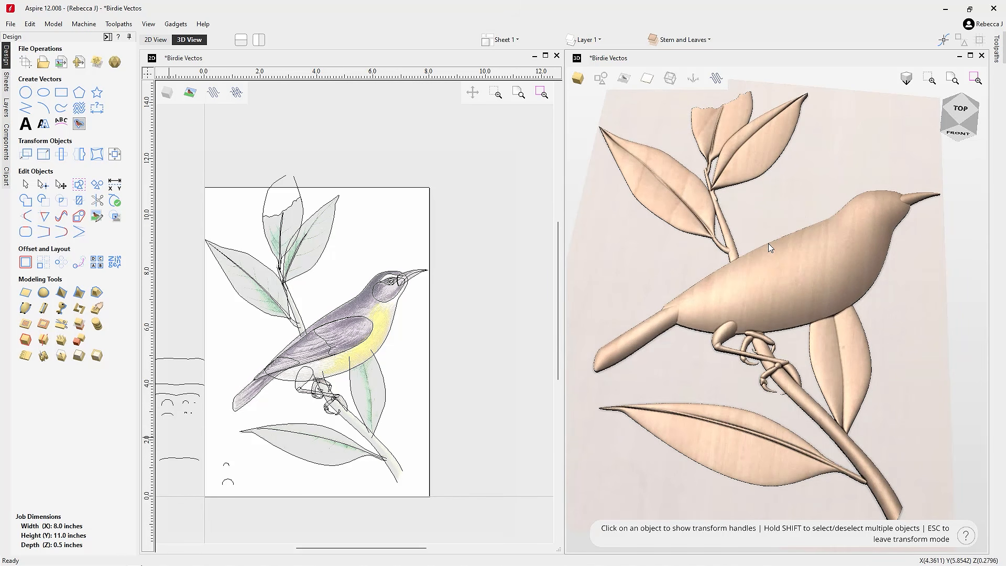
{"action": "left_click", "coordinate": [960, 111]}
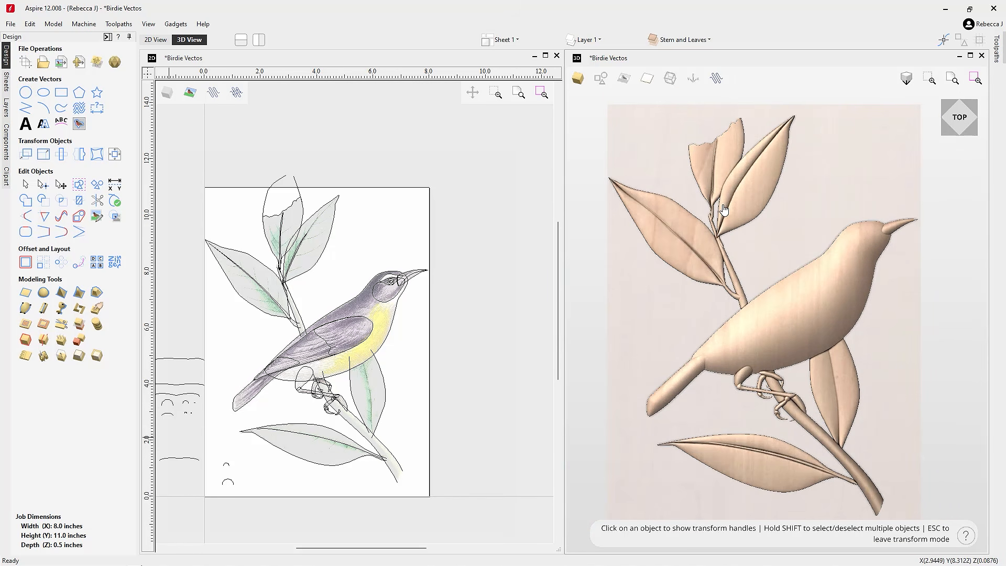
{"action": "left_click_drag", "start_coordinate": [770, 432], "coordinate": [706, 290]}
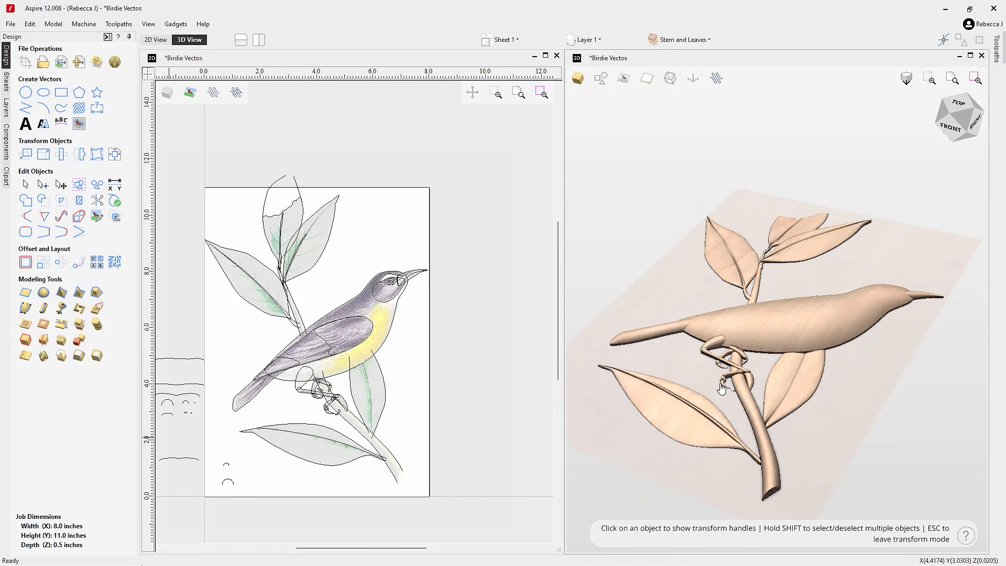
{"action": "left_click_drag", "start_coordinate": [722, 389], "coordinate": [727, 481]}
{"action": "left_click_drag", "start_coordinate": [808, 341], "coordinate": [794, 393]}
{"action": "left_click", "coordinate": [967, 117]}
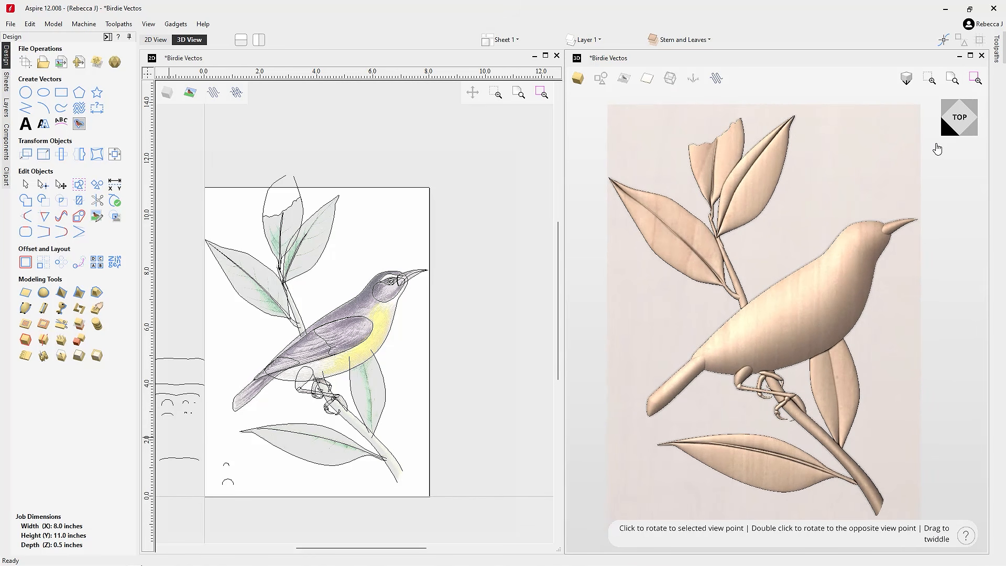
- Save a copy of the project in the Birdie folder under the name Birdie Basic Moel
{"action": "left_click", "coordinate": [11, 24]}
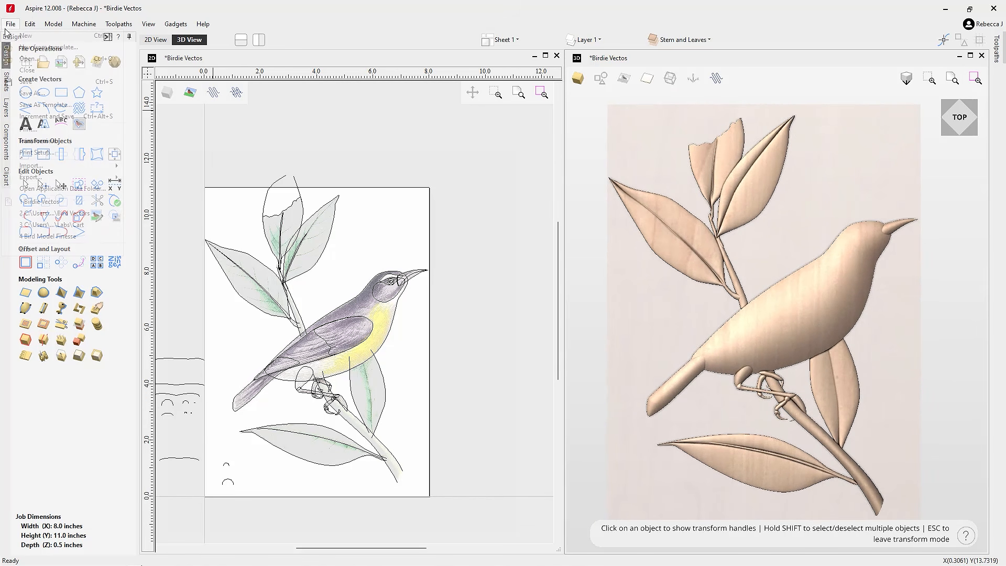
{"action": "left_click", "coordinate": [34, 85]}
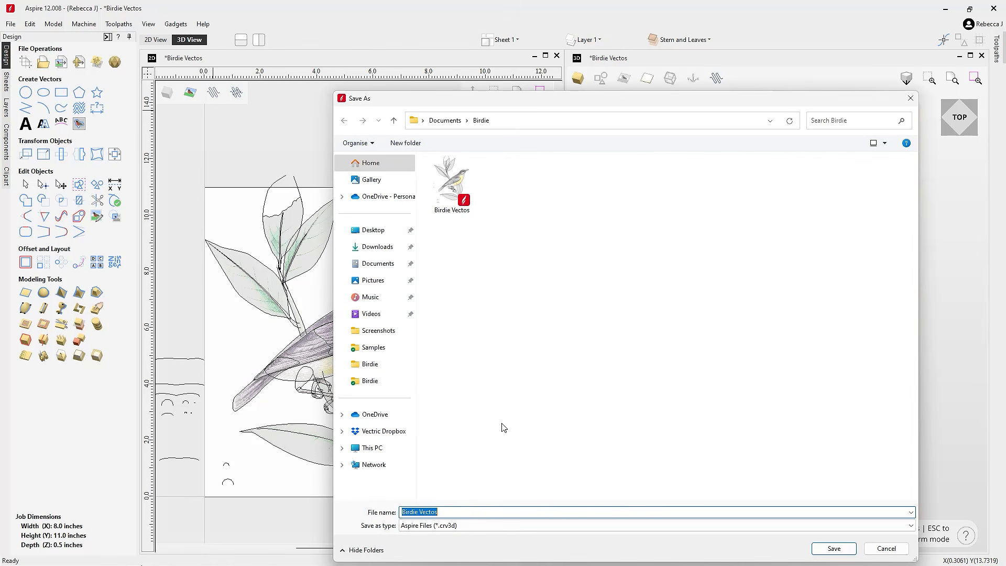
{"action": "left_click", "coordinate": [447, 512]}
{"action": "key", "text": "BackSpace"}
{"action": "key", "text": "BackSpace"}
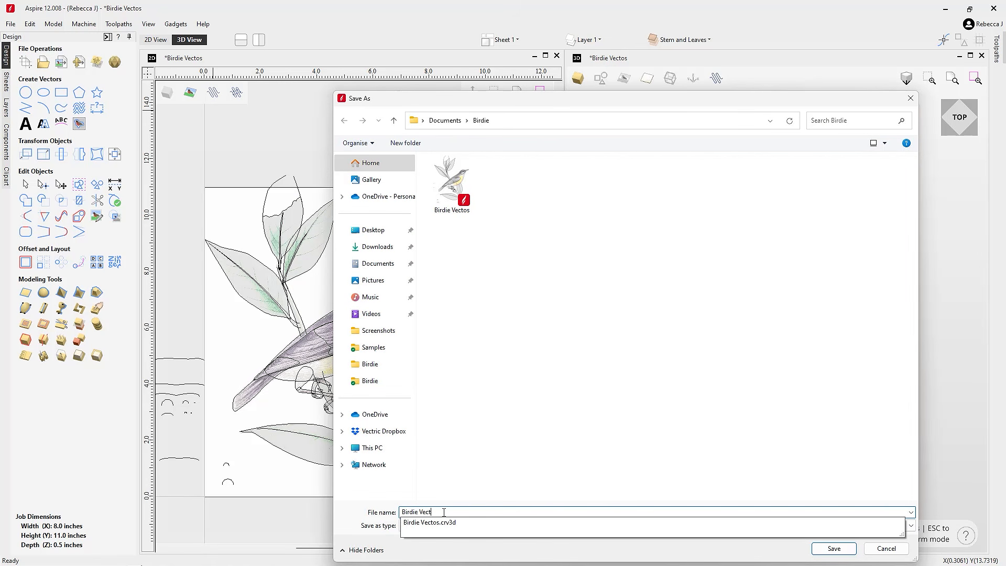
{"action": "type", "text": "Basic Model"}
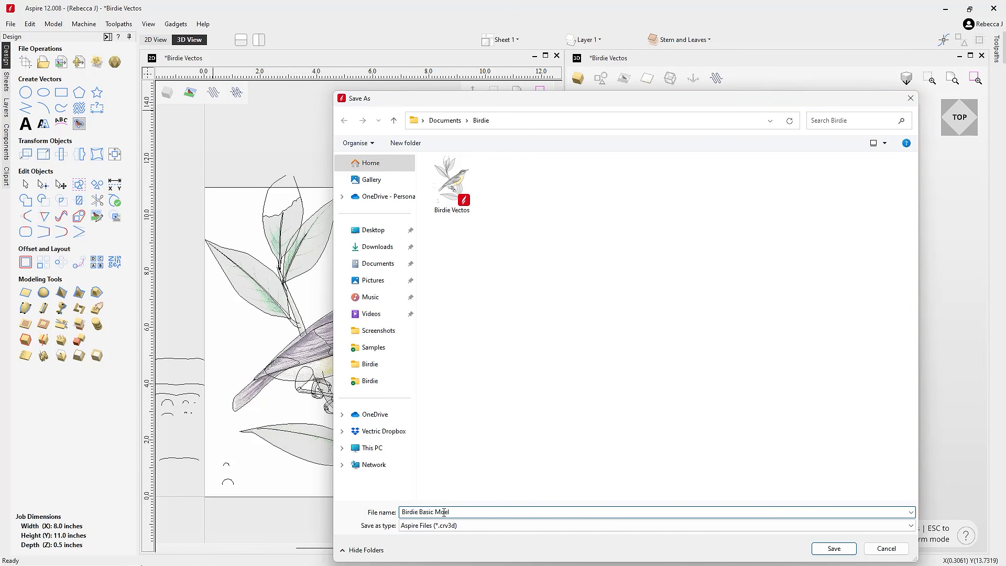
{"action": "key", "text": "Return"}
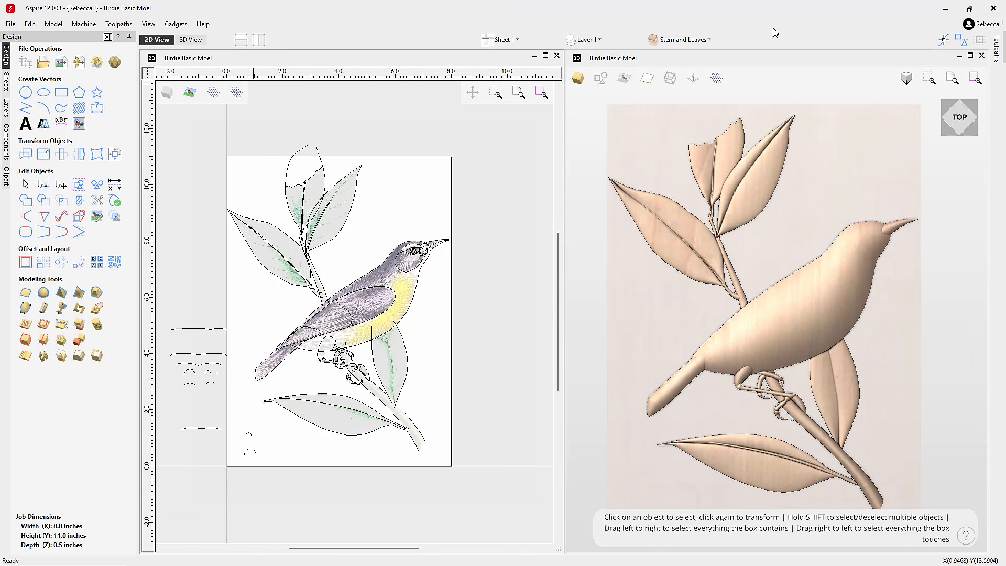
- Collapse the Stem and Leaves and Basic Bird levels in the component tree and insert a new level
{"action": "left_click", "coordinate": [680, 42]}
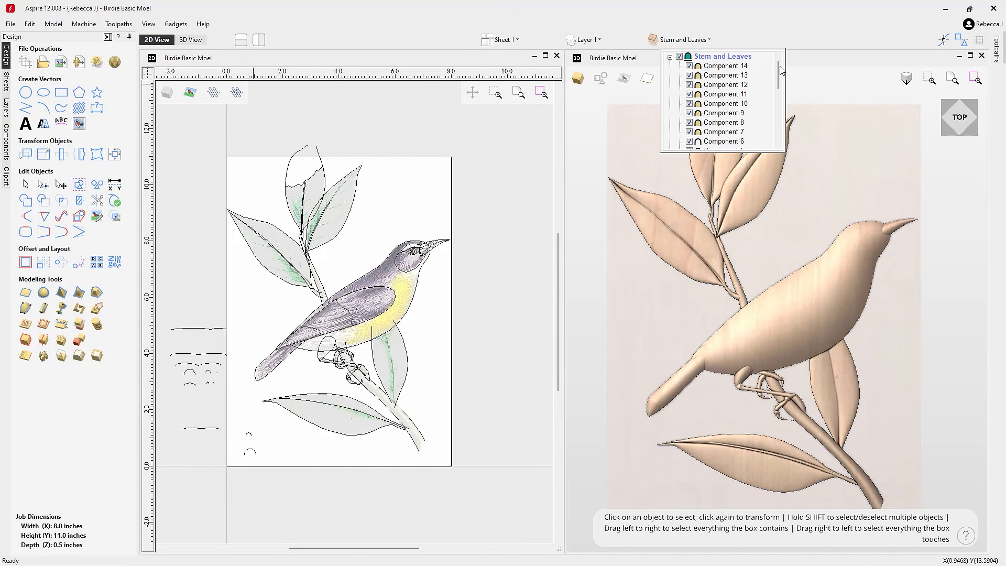
{"action": "mouse_move", "coordinate": [780, 76]}
{"action": "left_mouse_down"}
{"action": "mouse_move", "coordinate": [788, 135]}
{"action": "mouse_move", "coordinate": [775, 73]}
{"action": "left_mouse_up"}
{"action": "left_click", "coordinate": [671, 58]}
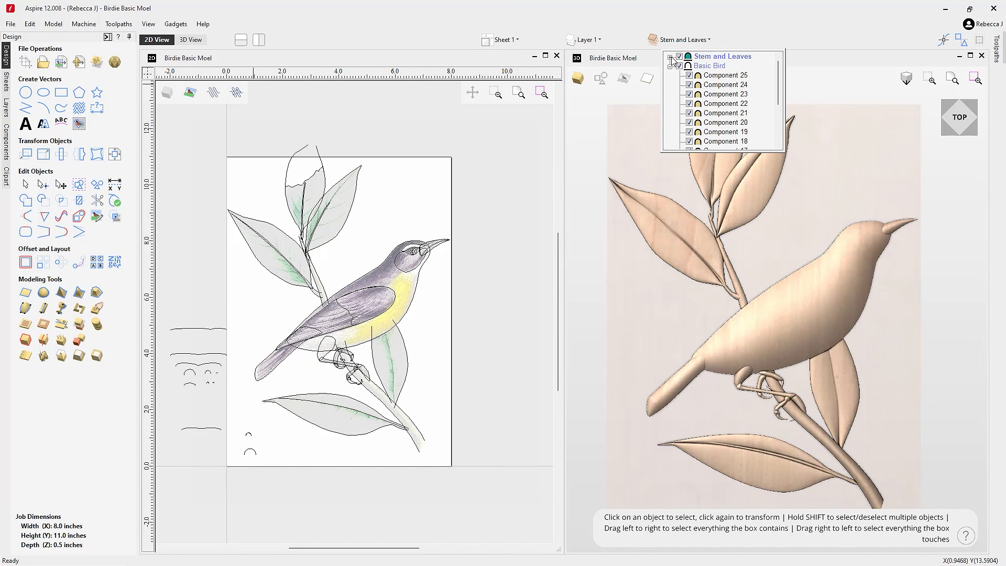
{"action": "left_click", "coordinate": [671, 67]}
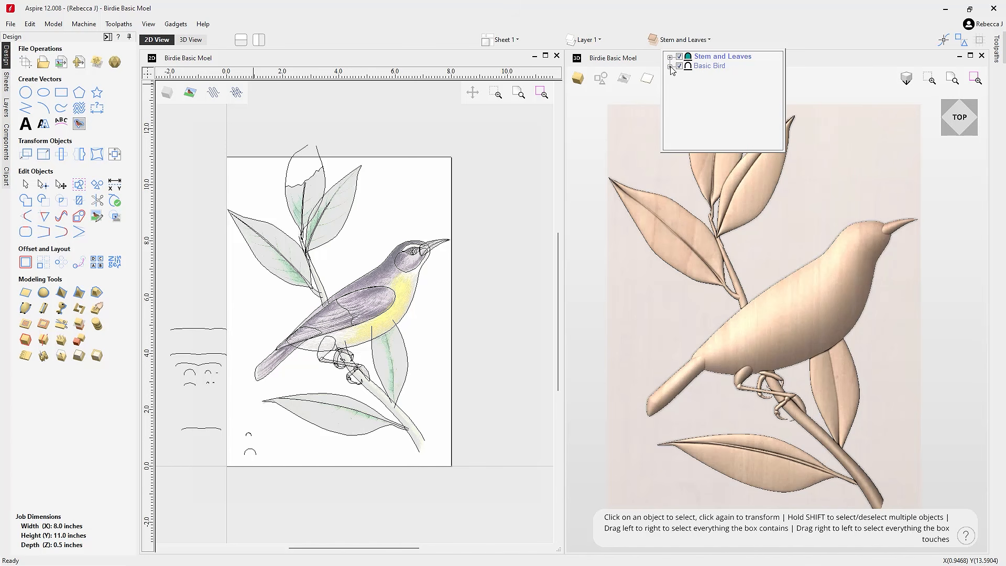
{"action": "right_click", "coordinate": [701, 61]}
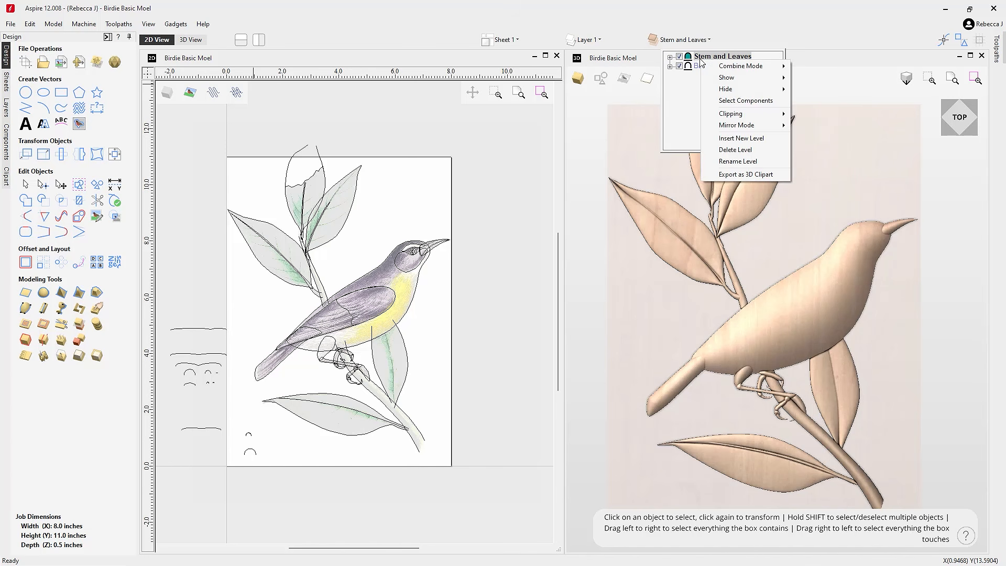
{"action": "left_click", "coordinate": [738, 139]}
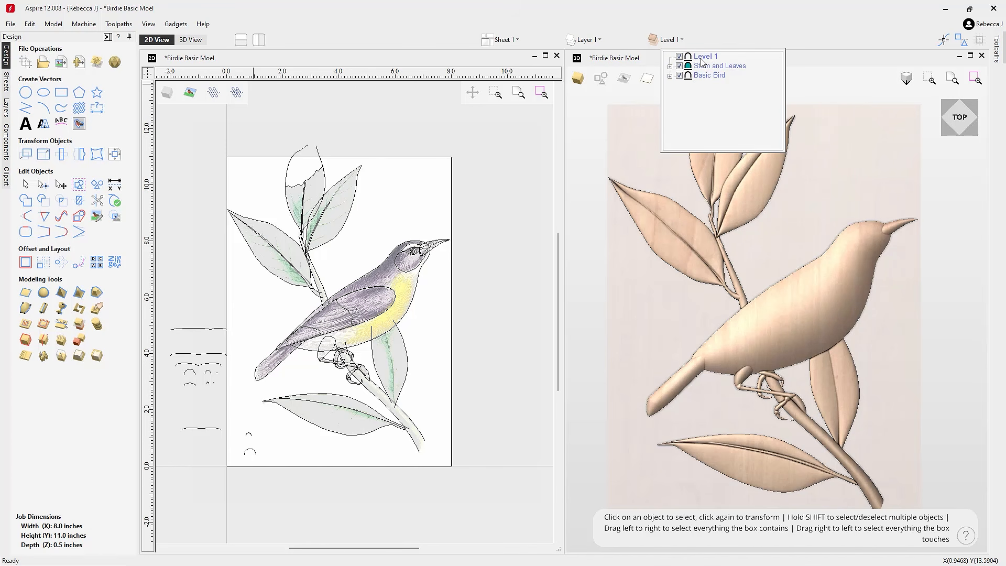
- Rename the new component level as Birdie Details
{"action": "right_click", "coordinate": [703, 57]}
{"action": "left_click", "coordinate": [737, 161]}
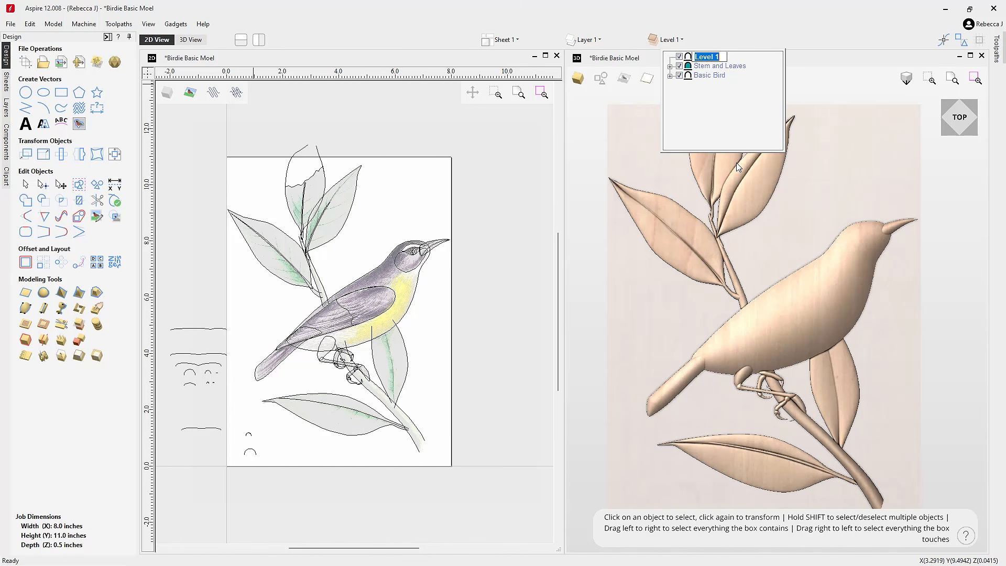
{"action": "type", "text": "Birdie Details"}
{"action": "key", "text": "Return"}
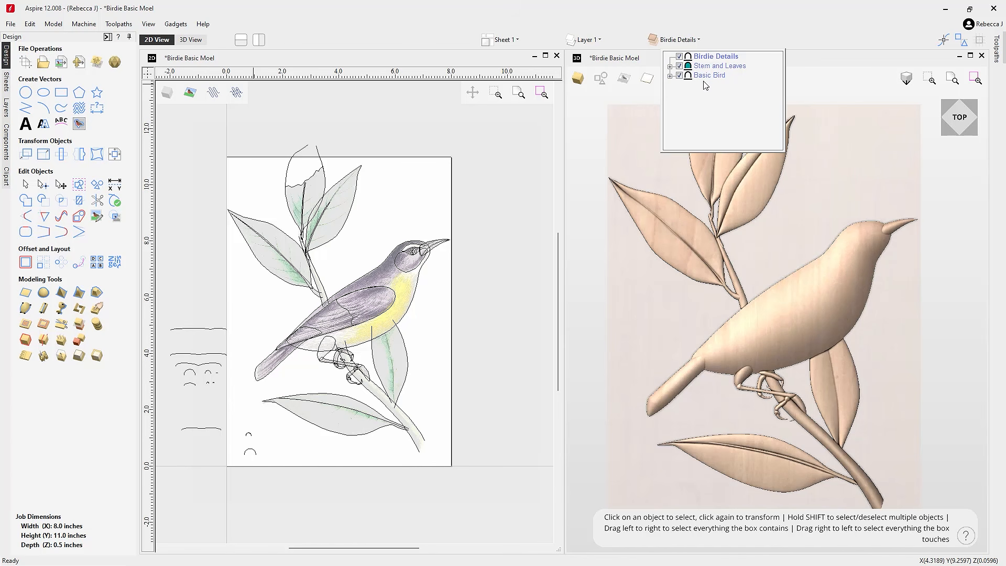
{"action": "left_click", "coordinate": [886, 300]}
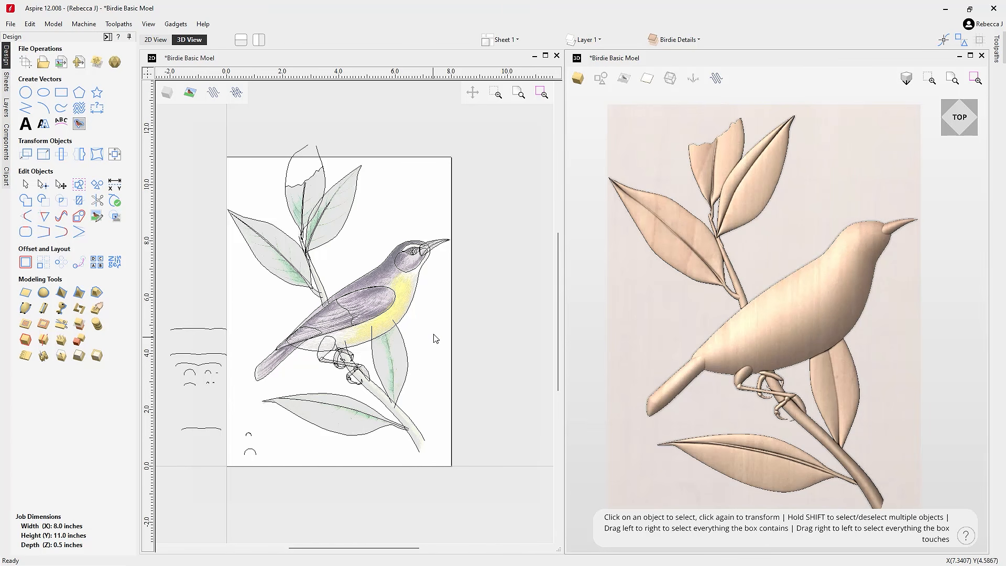
- Create an additive round shape from the bird's full wing outline with a 16.6° profile, and inspect it without the vectors
{"action": "left_click", "coordinate": [288, 337]}
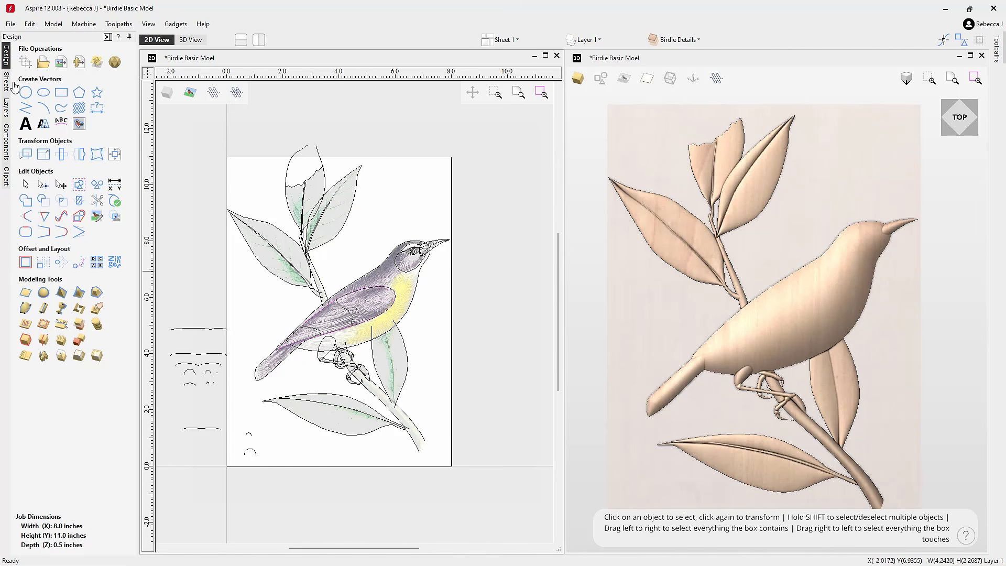
{"action": "left_click", "coordinate": [45, 293]}
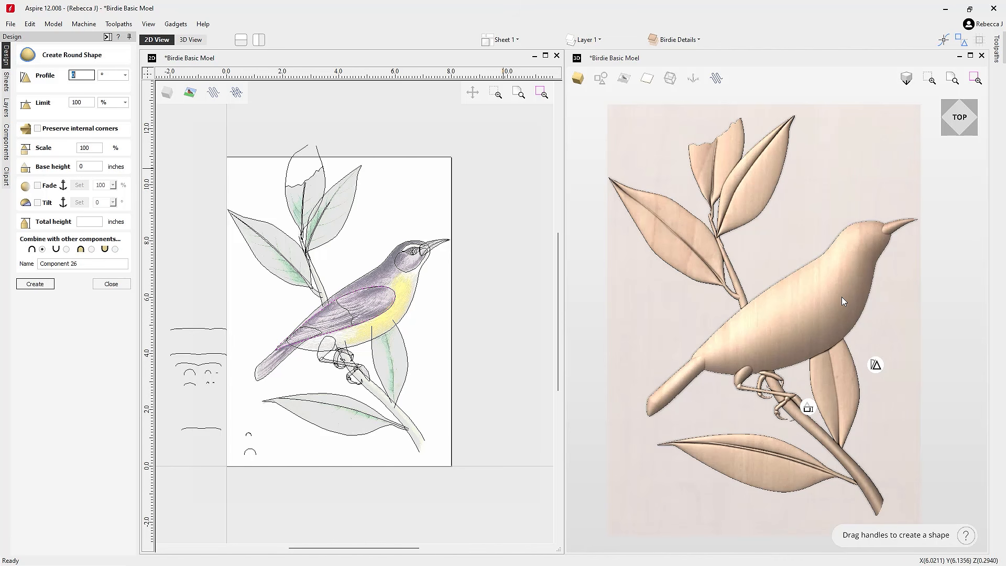
{"action": "left_click", "coordinate": [602, 80]}
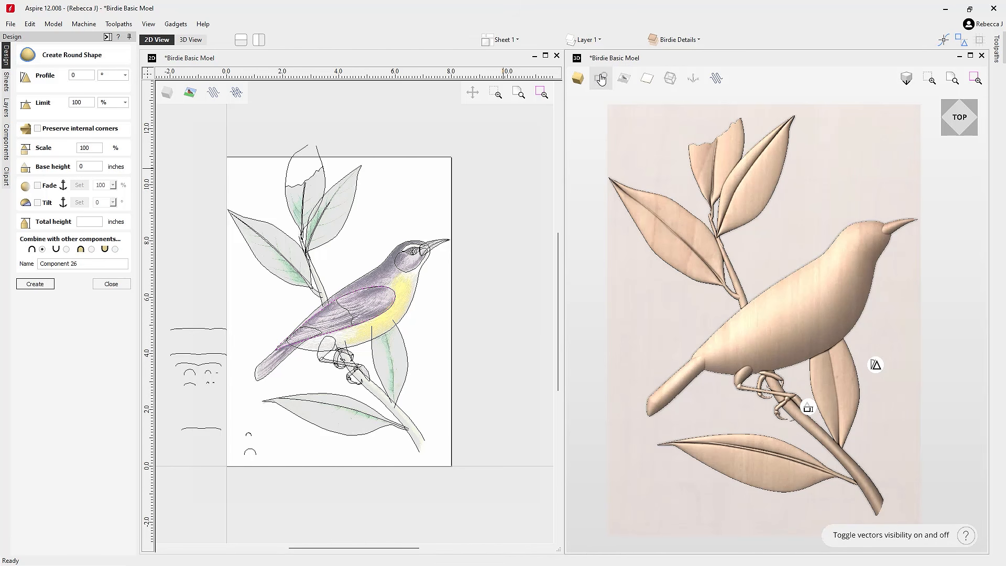
{"action": "left_click", "coordinate": [604, 83]}
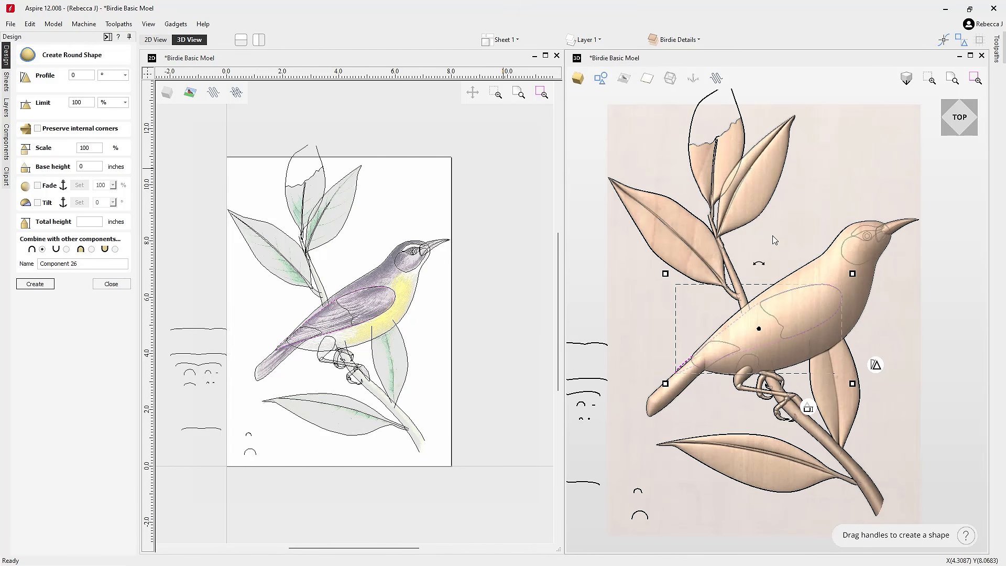
{"action": "left_click_drag", "start_coordinate": [799, 476], "coordinate": [812, 352]}
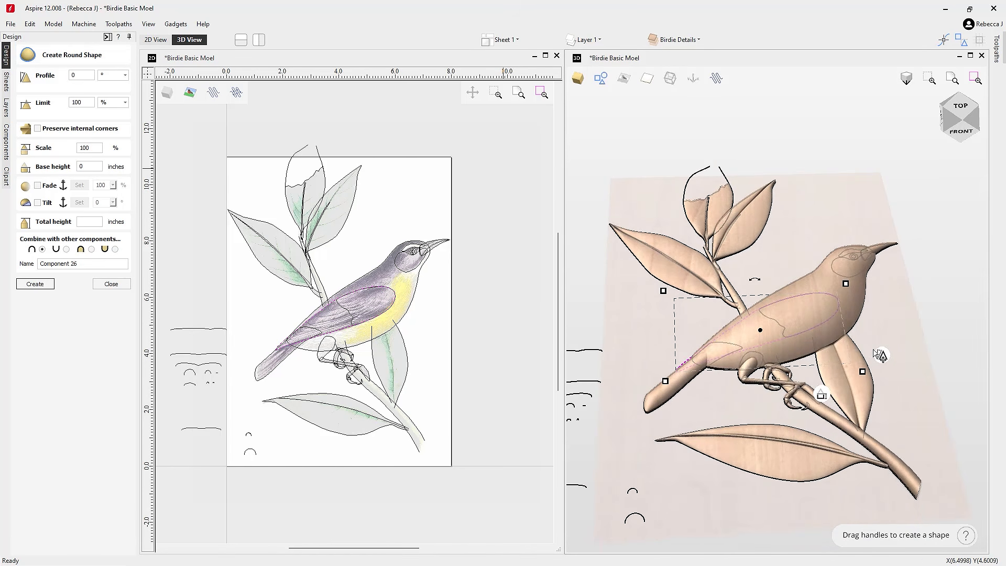
{"action": "left_click_drag", "start_coordinate": [881, 356], "coordinate": [879, 334]}
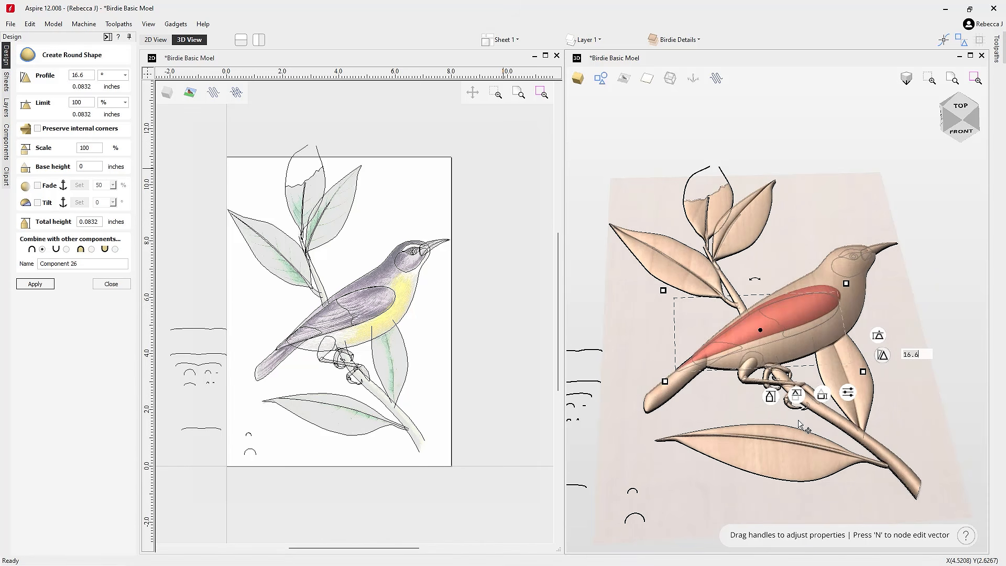
{"action": "left_click_drag", "start_coordinate": [802, 425], "coordinate": [796, 503]}
{"action": "left_click", "coordinate": [911, 295]}
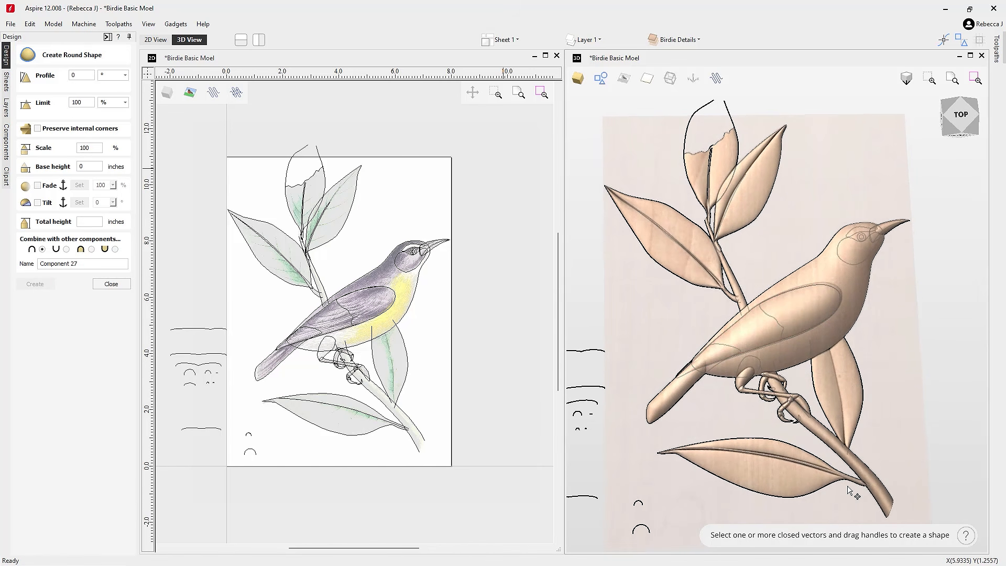
{"action": "left_click", "coordinate": [601, 78]}
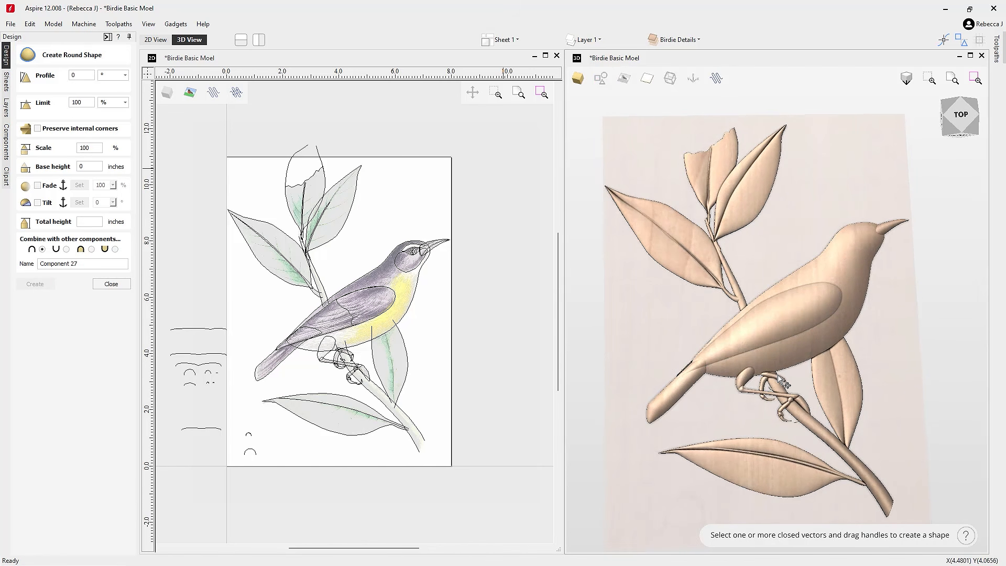
{"action": "mouse_move", "coordinate": [873, 417]}
{"action": "left_mouse_down"}
{"action": "mouse_move", "coordinate": [714, 356]}
{"action": "mouse_move", "coordinate": [661, 306]}
{"action": "mouse_move", "coordinate": [875, 404]}
{"action": "left_mouse_up"}
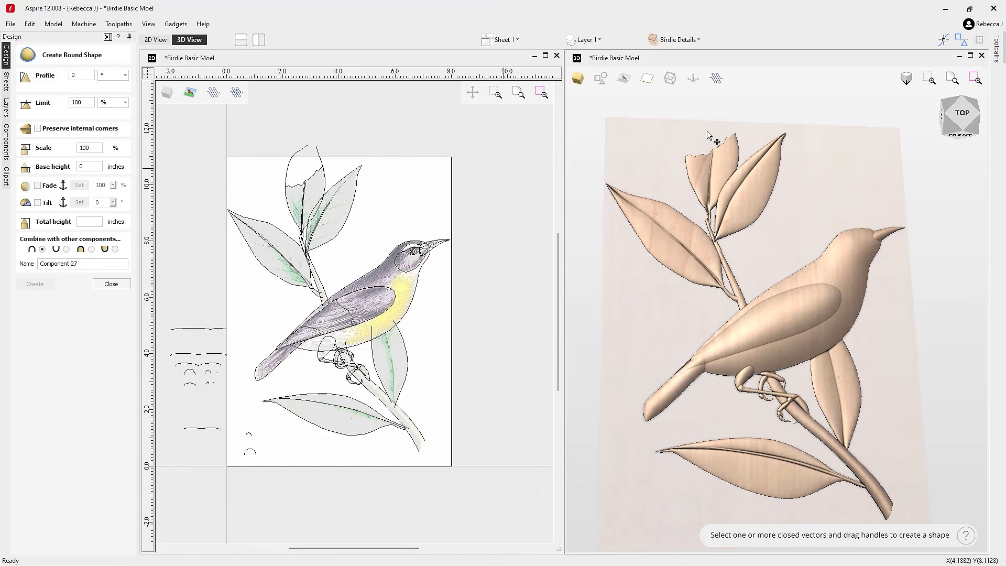
- Show the vectors in the 3D view and create an additive round shape from the upper shoulder section of the wing with an 11.8° profile
{"action": "left_click", "coordinate": [602, 79]}
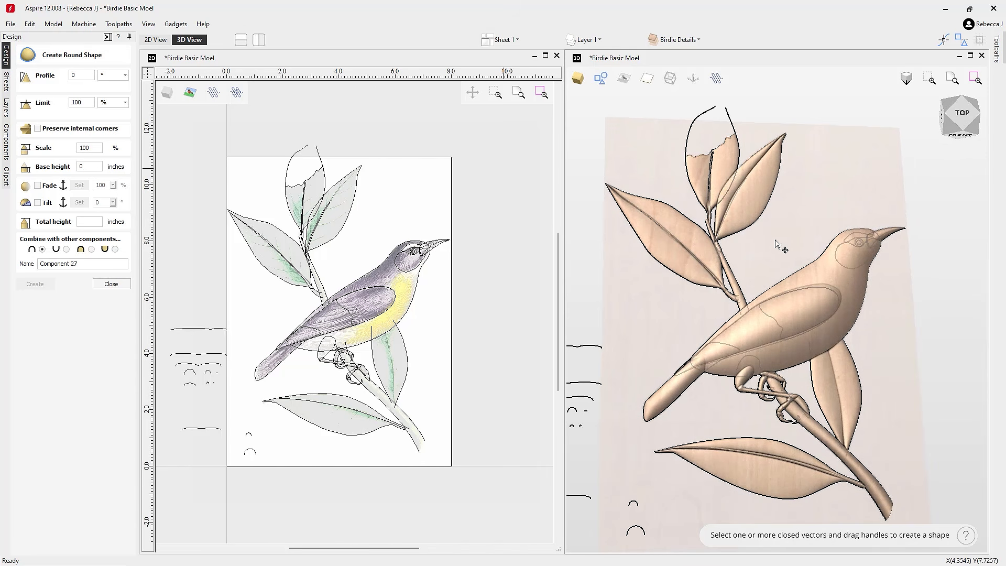
{"action": "left_click", "coordinate": [771, 319]}
{"action": "mouse_move", "coordinate": [871, 334]}
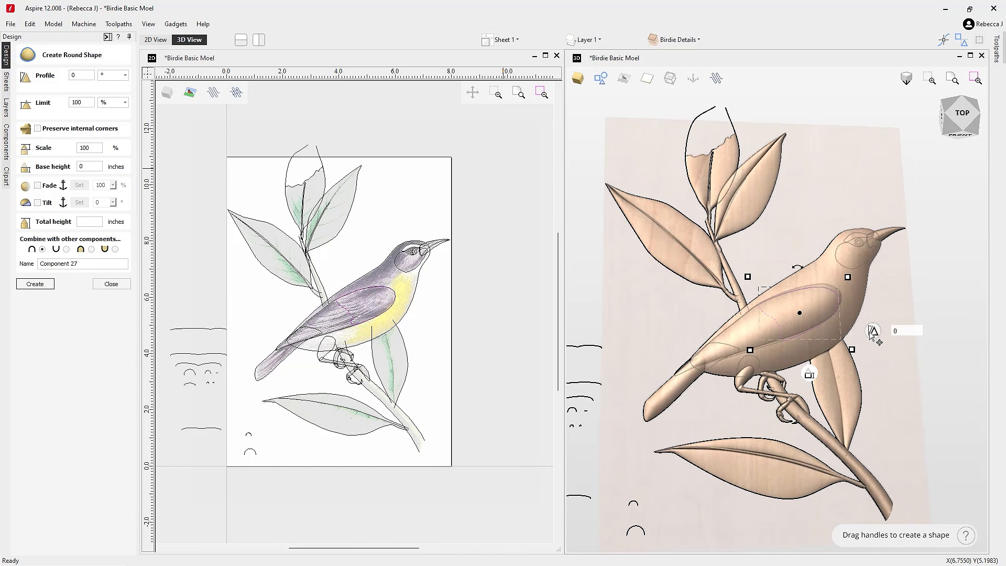
{"action": "left_click_drag", "start_coordinate": [873, 335], "coordinate": [870, 318]}
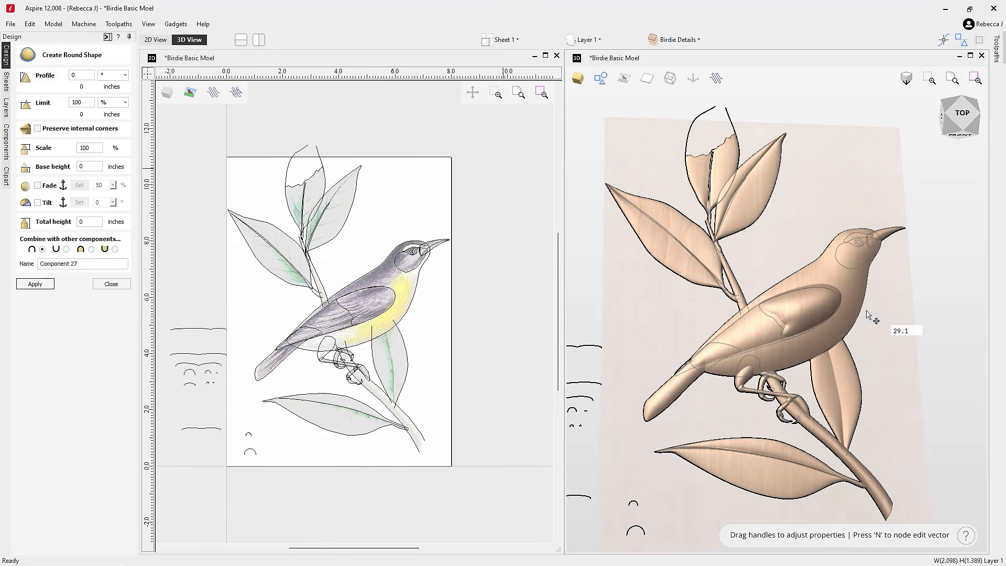
{"action": "mouse_move", "coordinate": [862, 494]}
{"action": "left_mouse_down"}
{"action": "mouse_move", "coordinate": [818, 451]}
{"action": "mouse_move", "coordinate": [718, 211]}
{"action": "mouse_move", "coordinate": [729, 411]}
{"action": "mouse_move", "coordinate": [885, 336]}
{"action": "mouse_move", "coordinate": [879, 330]}
{"action": "mouse_move", "coordinate": [879, 340]}
{"action": "left_mouse_up"}
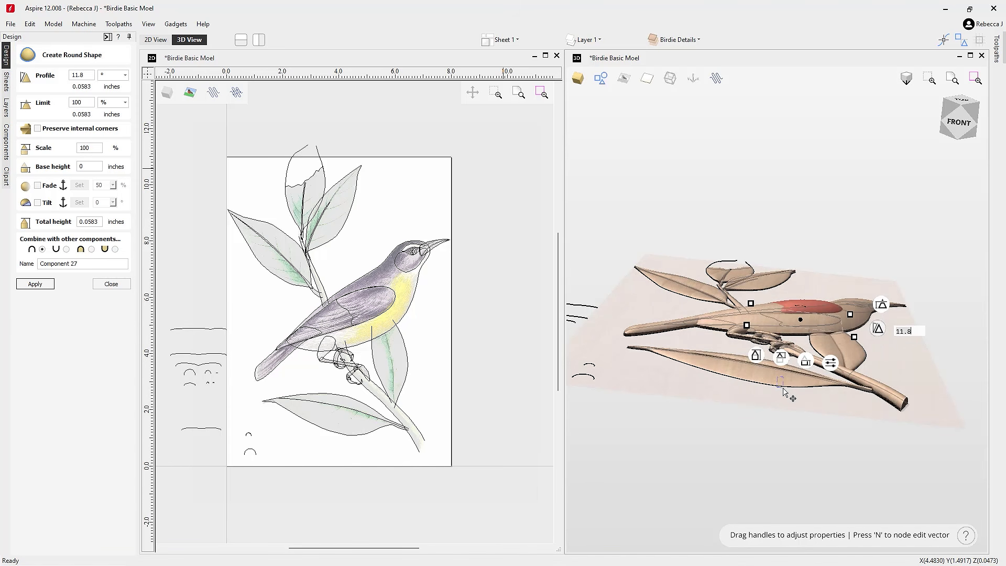
{"action": "key", "text": "Return"}
- Create an additive round shape from the bird's cheek outline below the eye with a 21.8° profile
{"action": "left_click_drag", "start_coordinate": [798, 420], "coordinate": [753, 276]}
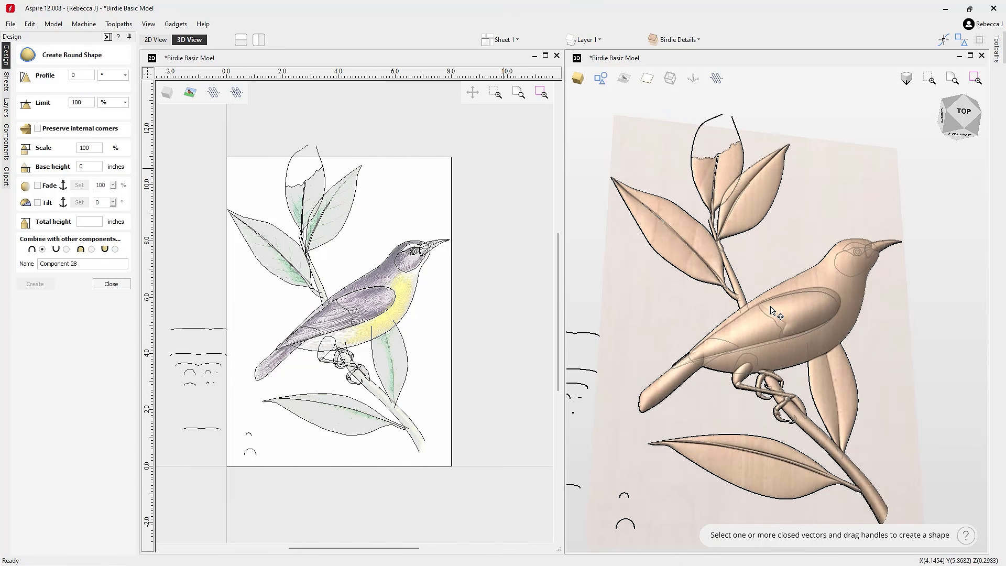
{"action": "left_click_drag", "start_coordinate": [875, 372], "coordinate": [850, 363]}
{"action": "left_click_drag", "start_coordinate": [760, 443], "coordinate": [743, 424]}
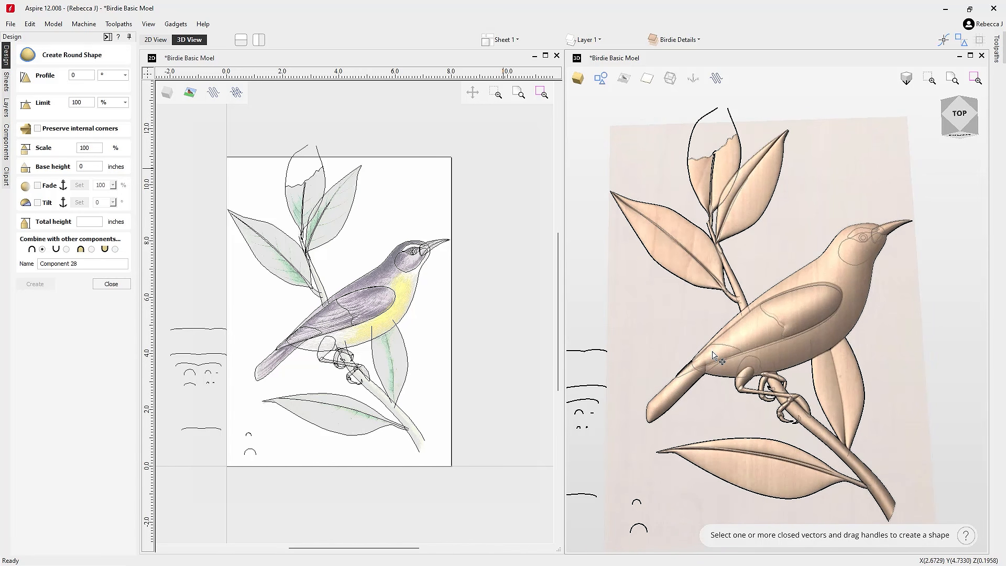
{"action": "left_click", "coordinate": [846, 242]}
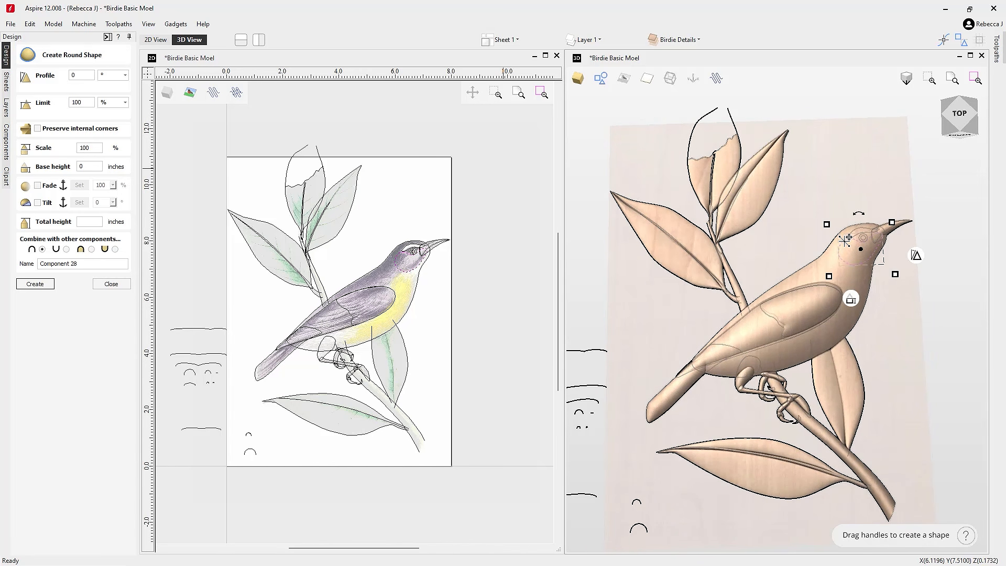
{"action": "left_click_drag", "start_coordinate": [915, 241], "coordinate": [913, 245]}
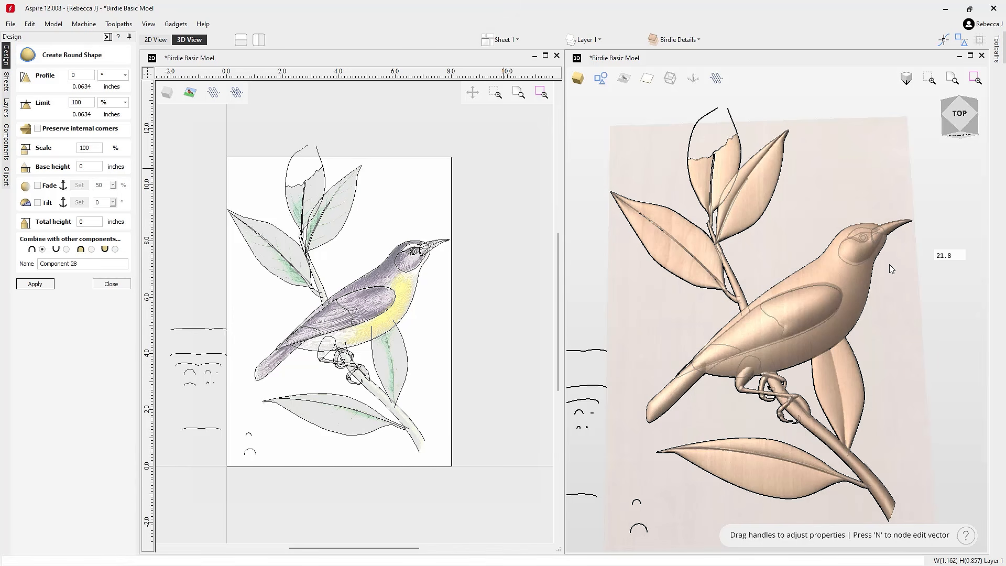
- Create an additive round shape from the narrow brow stripe above the bird's eye with a 61.1° profile
{"action": "left_click", "coordinate": [878, 240]}
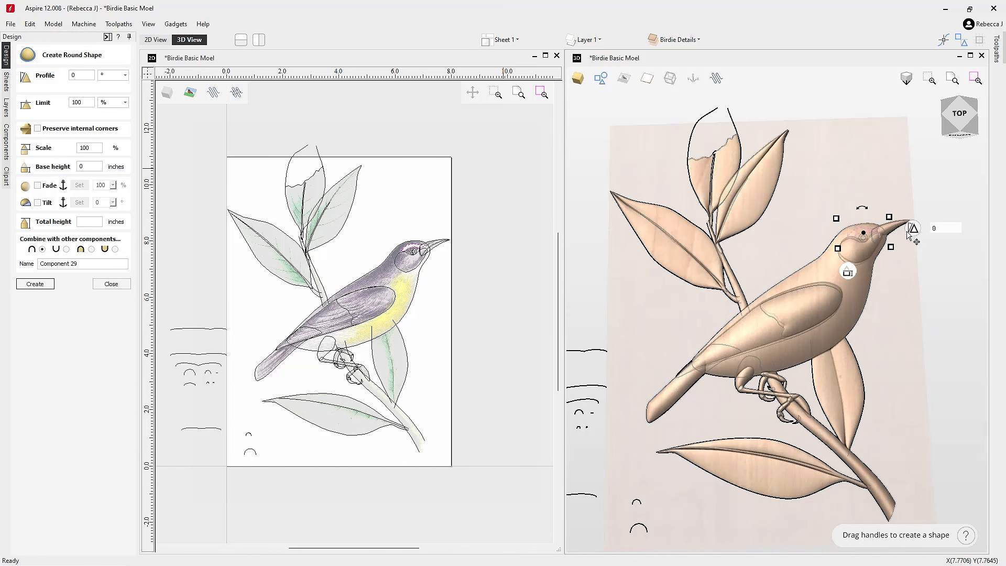
{"action": "mouse_move", "coordinate": [912, 229]}
{"action": "left_mouse_down"}
{"action": "mouse_move", "coordinate": [912, 218]}
{"action": "mouse_move", "coordinate": [903, 235]}
{"action": "left_mouse_up"}
{"action": "scroll", "coordinate": [879, 241], "scroll_direction": "up", "scroll_amount": 4}
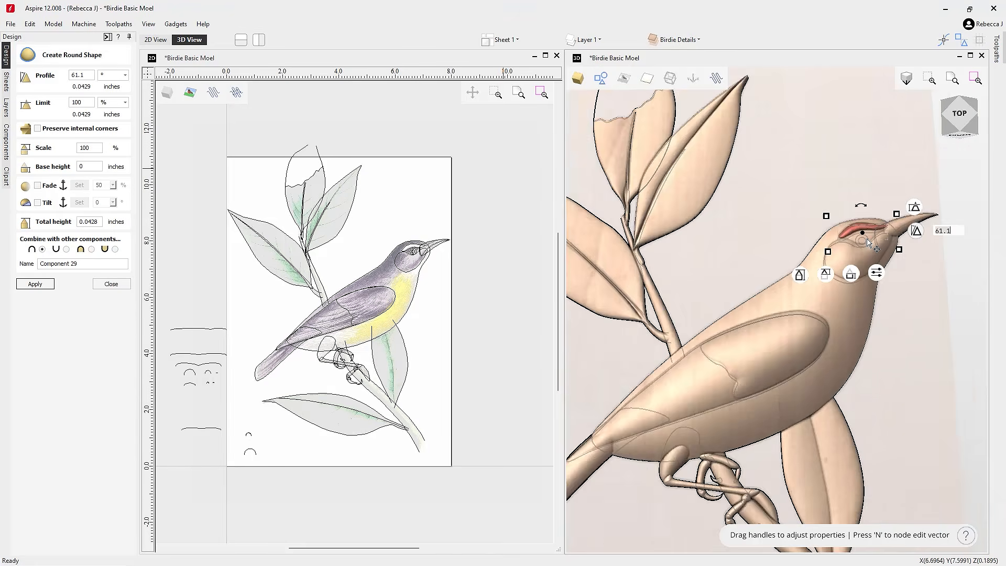
- Create an additive round shape from the bird's outer eye circle with a 58.1° profile and a 52.1% height limit
{"action": "left_click", "coordinate": [871, 238]}
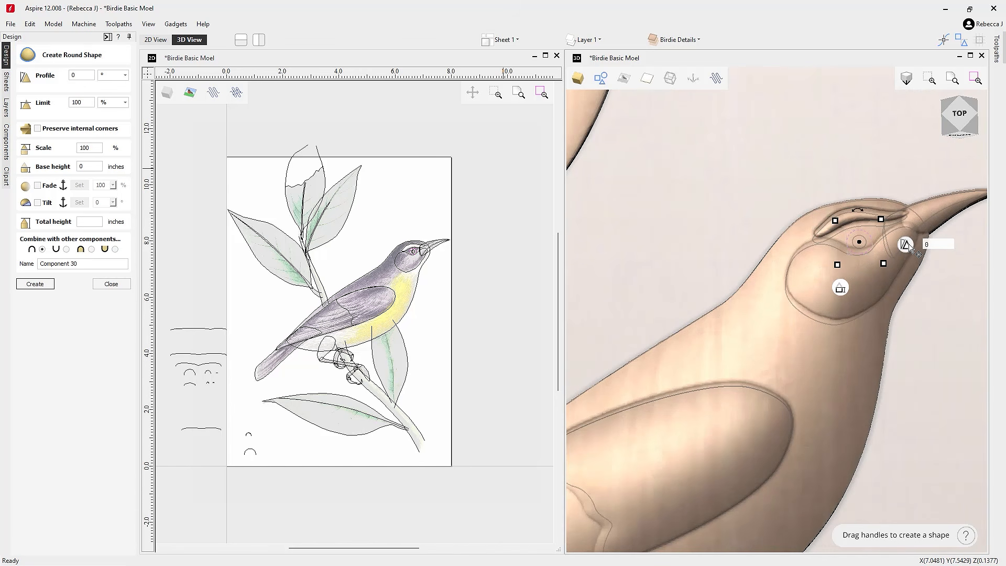
{"action": "left_click_drag", "start_coordinate": [908, 244], "coordinate": [906, 227]}
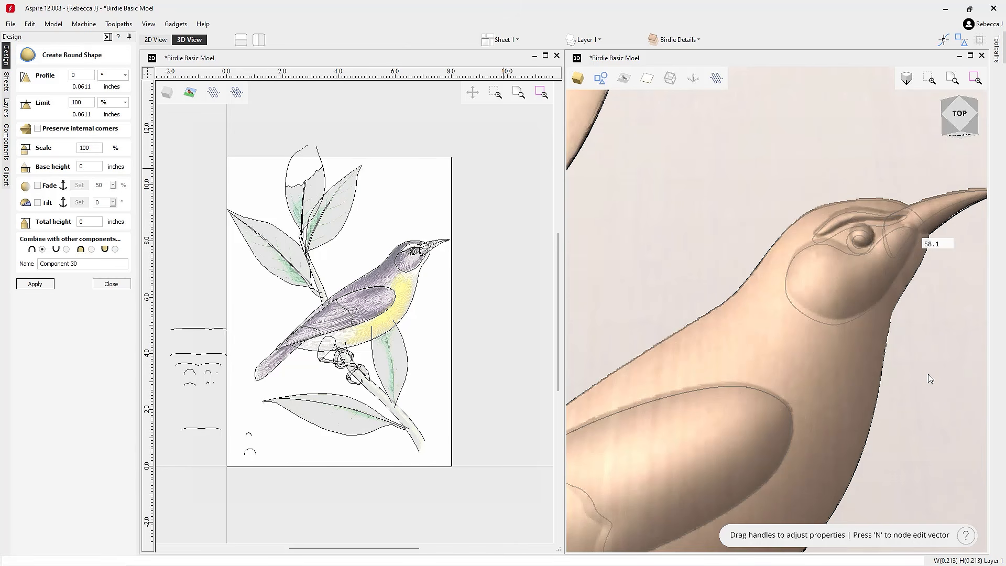
{"action": "left_click_drag", "start_coordinate": [945, 398], "coordinate": [865, 361]}
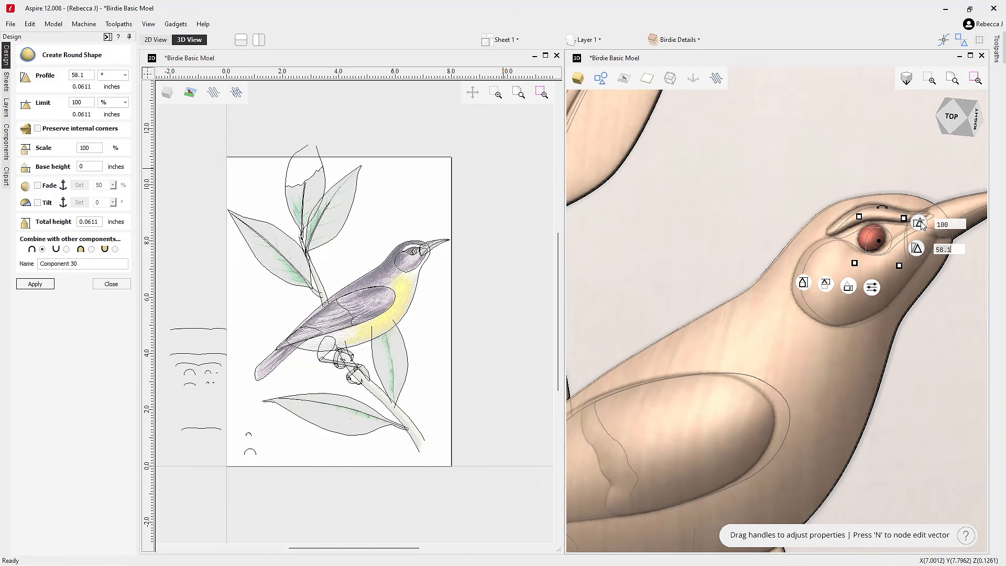
{"action": "left_click_drag", "start_coordinate": [922, 224], "coordinate": [919, 225]}
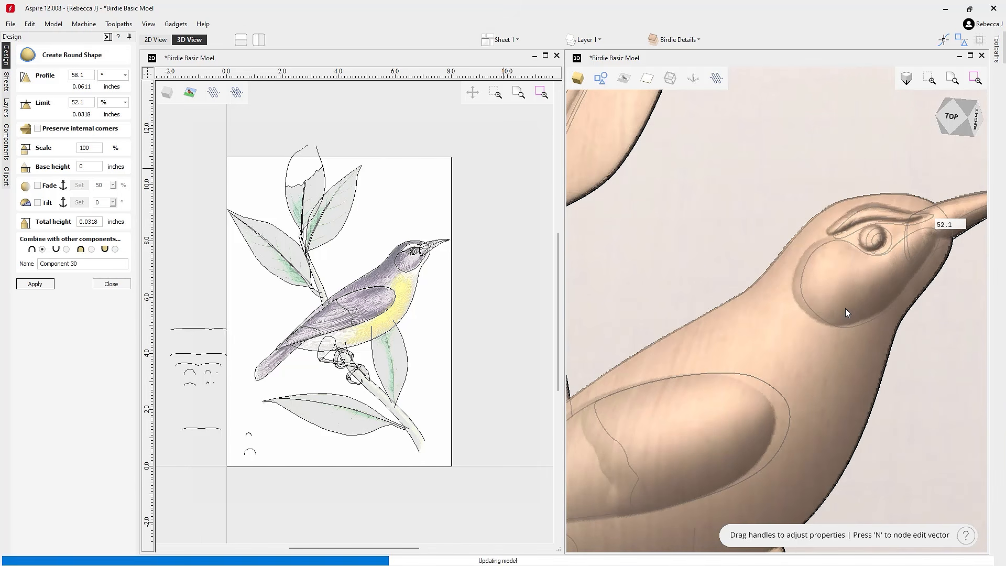
- Raise the eyeball shape by setting its profile to 63.3° and its height limit to 70.1%
{"action": "left_click_drag", "start_coordinate": [872, 389], "coordinate": [902, 218]}
{"action": "type", "text": "65"}
{"action": "key", "text": "Return"}
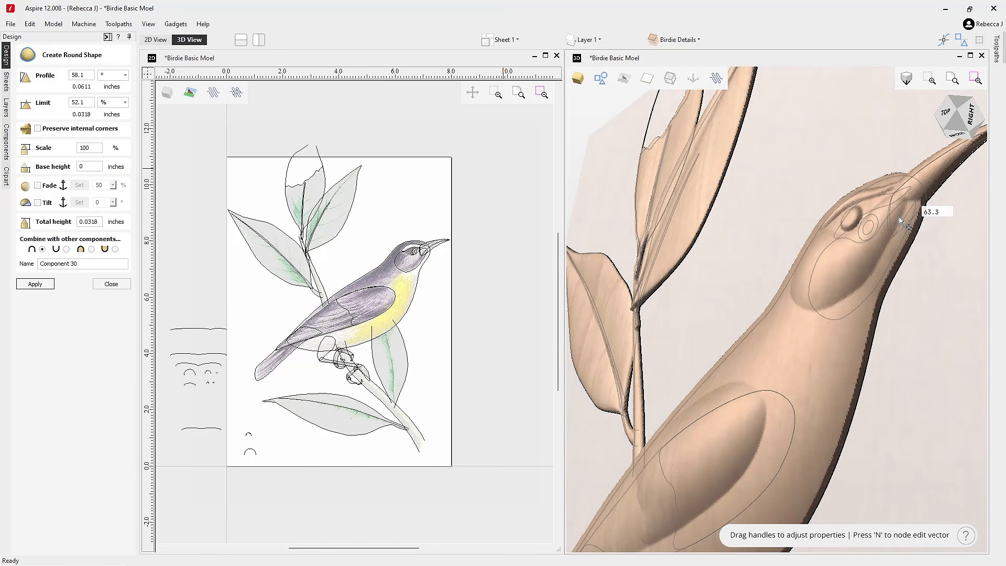
{"action": "key", "text": "Return"}
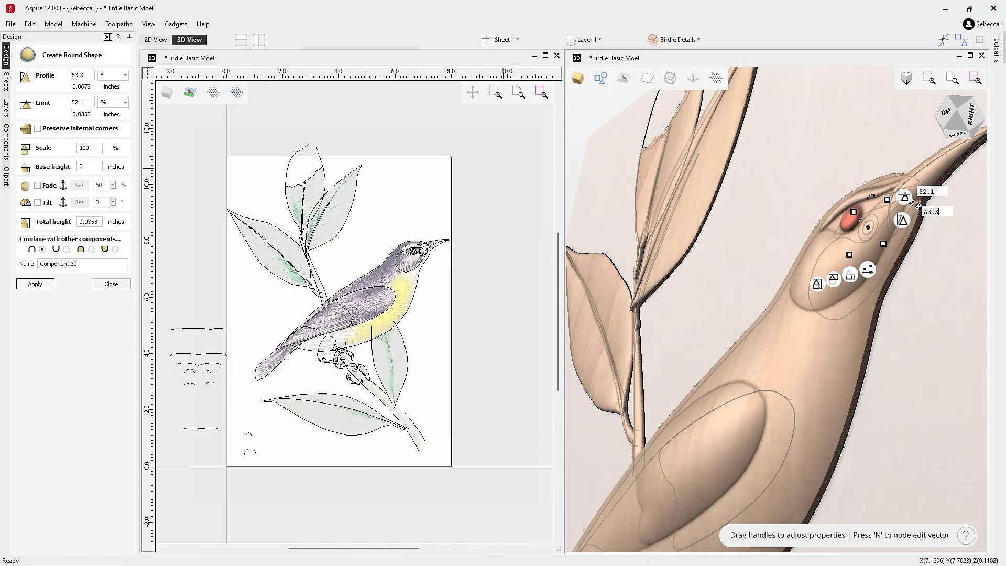
{"action": "left_click_drag", "start_coordinate": [914, 204], "coordinate": [914, 205]}
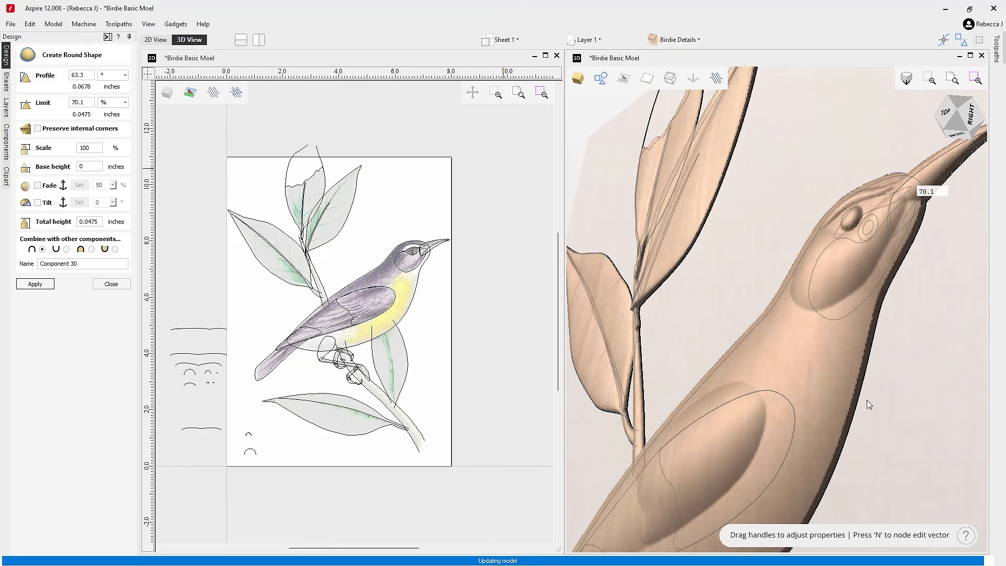
{"action": "left_click_drag", "start_coordinate": [870, 413], "coordinate": [809, 347]}
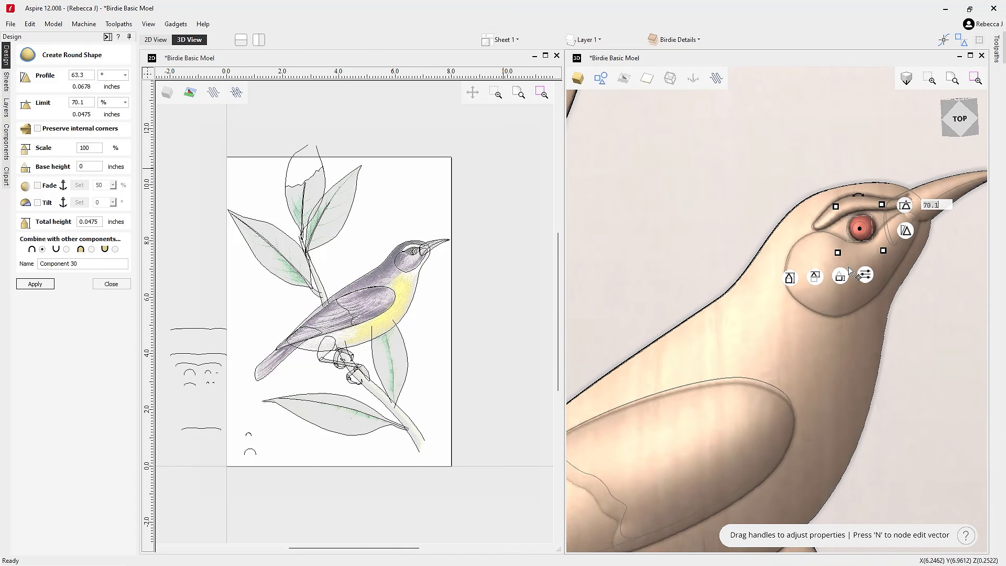
- Create a subtractive round shape from the inner eye circle with a 48.8° profile, limited to 53.9%, to recess the pupil
{"action": "left_click", "coordinate": [866, 228]}
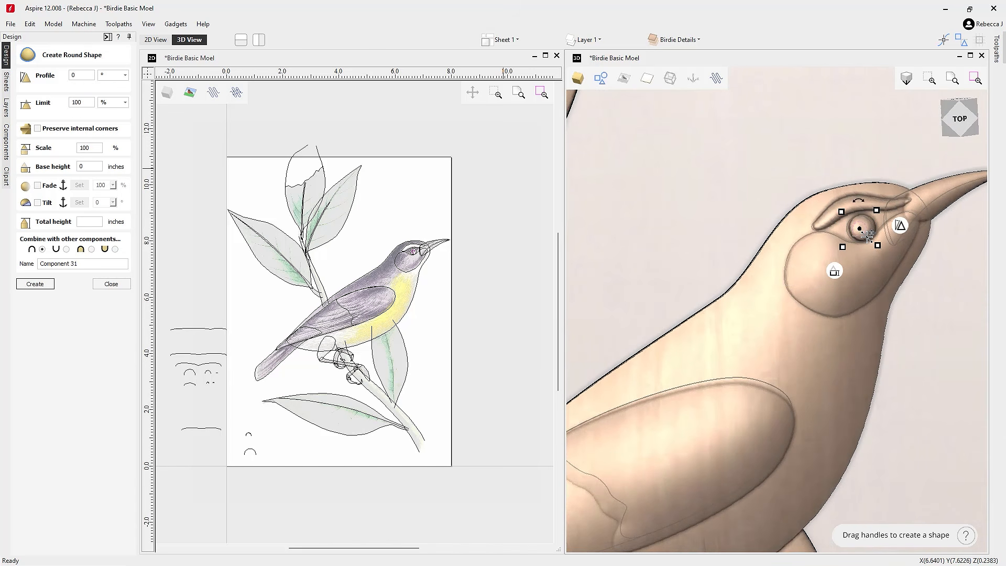
{"action": "left_click", "coordinate": [958, 124]}
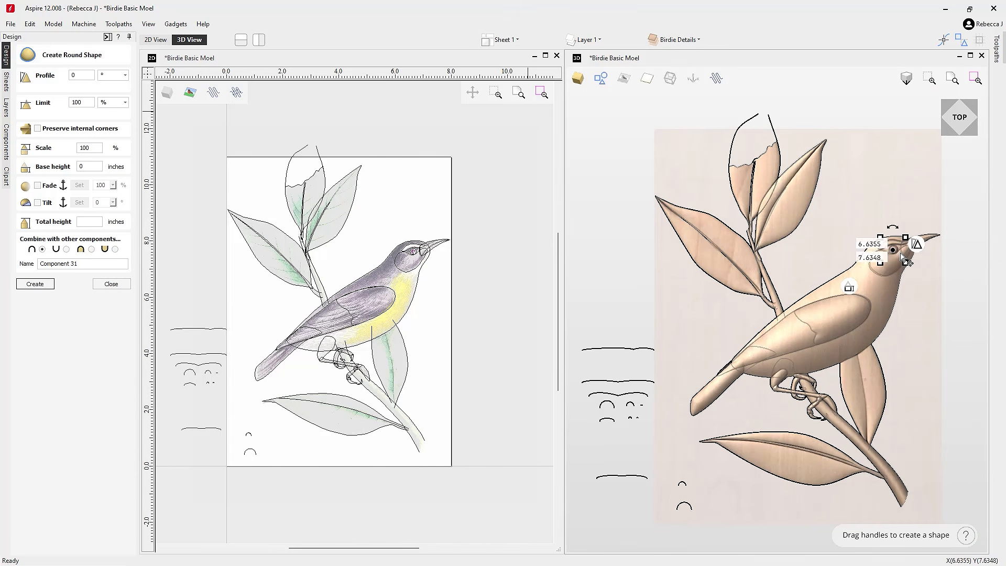
{"action": "scroll", "coordinate": [907, 260], "scroll_direction": "up", "scroll_amount": 6}
{"action": "left_click_drag", "start_coordinate": [912, 251], "coordinate": [915, 232]}
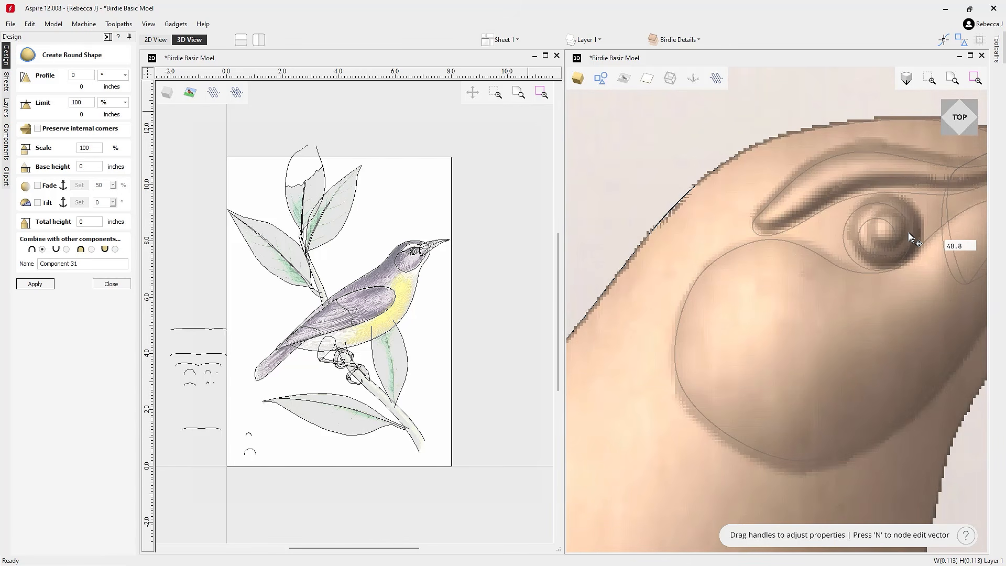
{"action": "scroll", "coordinate": [807, 322], "scroll_direction": "down", "scroll_amount": 5}
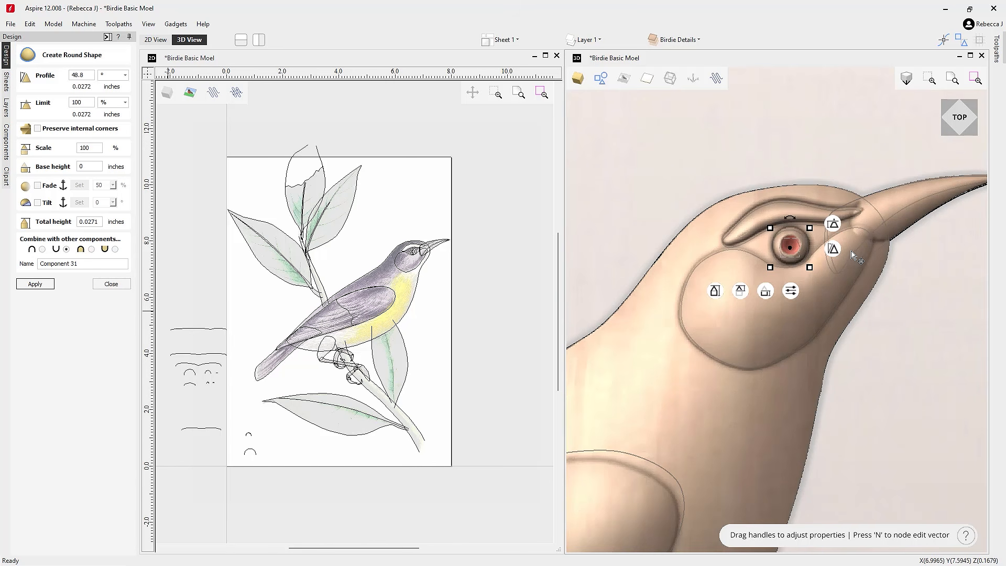
{"action": "mouse_move", "coordinate": [836, 225]}
{"action": "left_click_drag", "start_coordinate": [836, 226], "coordinate": [834, 229]}
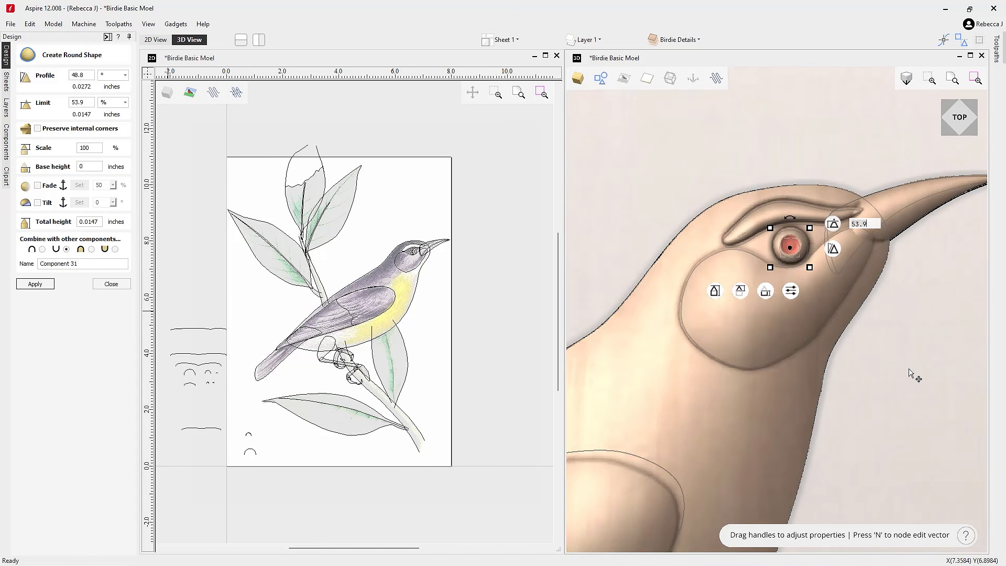
{"action": "left_click", "coordinate": [902, 401]}
{"action": "scroll", "coordinate": [792, 325], "scroll_direction": "down", "scroll_amount": 3}
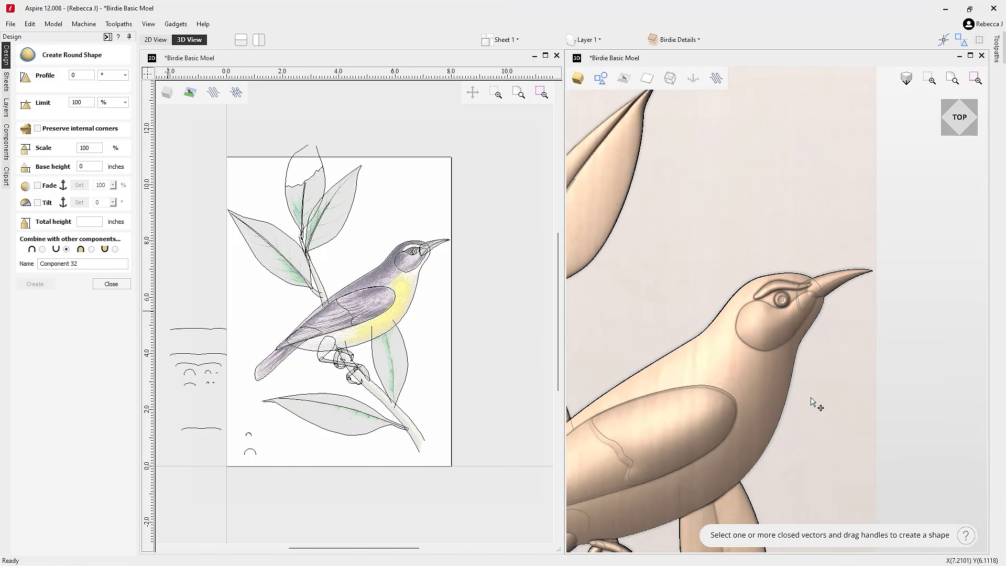
- Close the round shape tool and hide the vectors in the 3D view
{"action": "mouse_move", "coordinate": [818, 404]}
{"action": "left_mouse_down"}
{"action": "mouse_move", "coordinate": [679, 262]}
{"action": "mouse_move", "coordinate": [689, 298]}
{"action": "mouse_move", "coordinate": [833, 406]}
{"action": "left_mouse_up"}
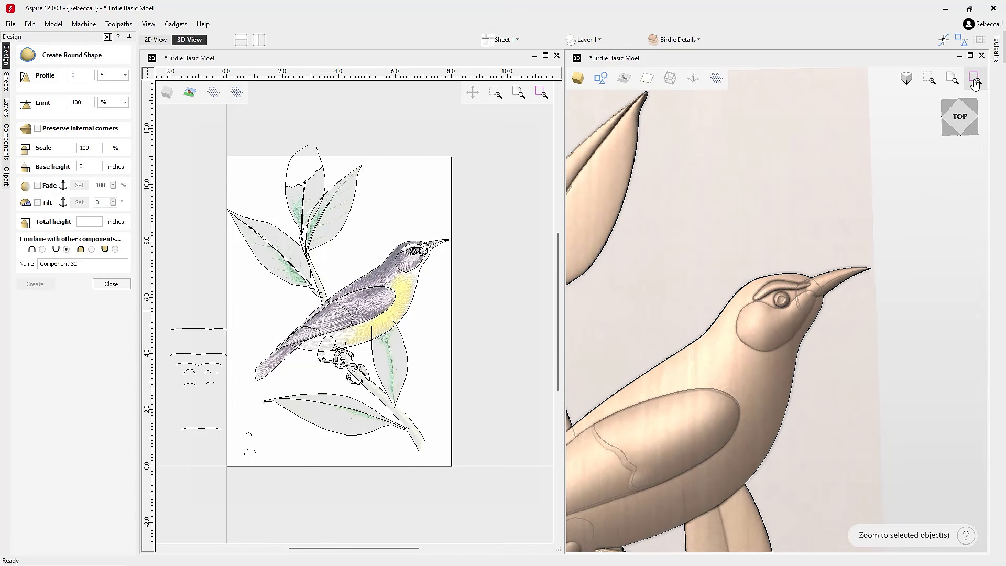
{"action": "left_click", "coordinate": [962, 119]}
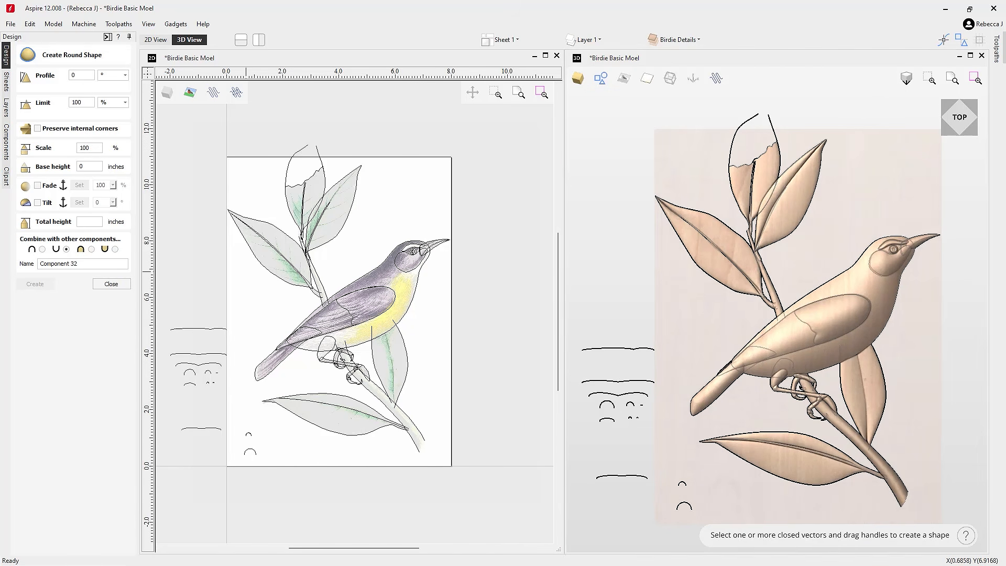
{"action": "left_click", "coordinate": [107, 284]}
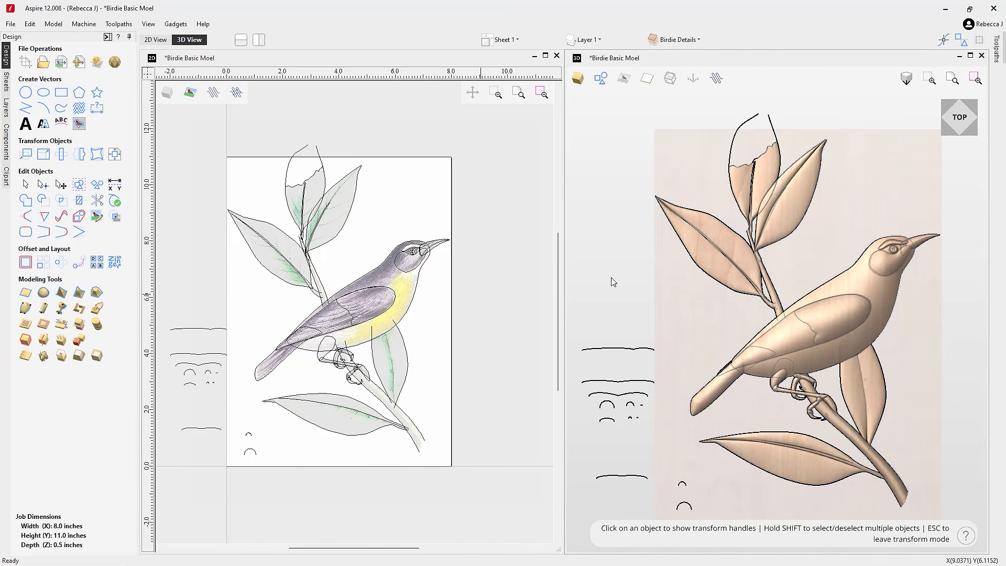
{"action": "left_click", "coordinate": [601, 78]}
{"action": "left_click_drag", "start_coordinate": [885, 486], "coordinate": [833, 304]}
{"action": "scroll", "coordinate": [834, 304], "scroll_direction": "up", "scroll_amount": 3}
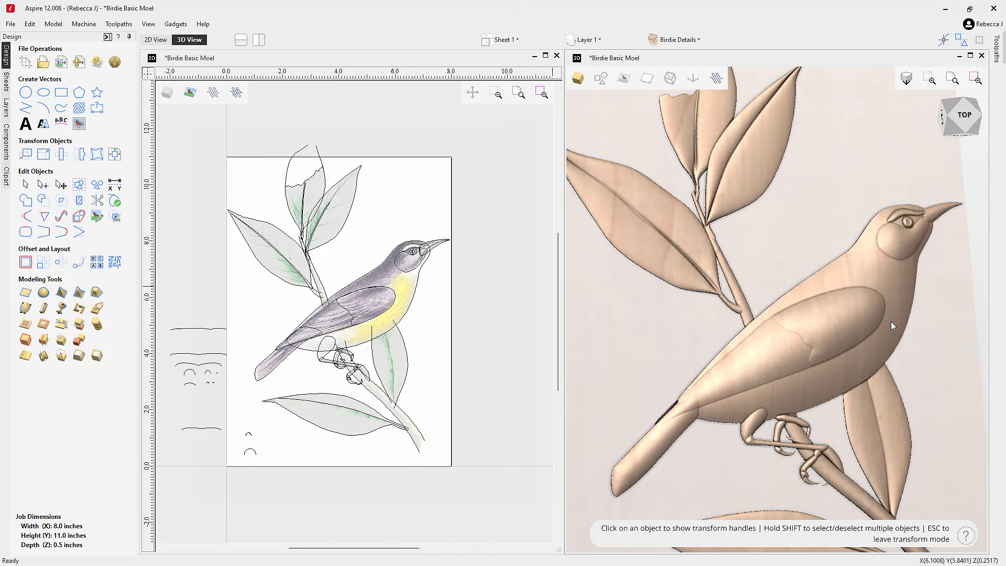
{"action": "left_click_drag", "start_coordinate": [886, 334], "coordinate": [802, 271]}
- Reopen the brow stripe component above the bird's eye for editing and lower its profile to 50.6°
{"action": "left_click", "coordinate": [818, 238]}
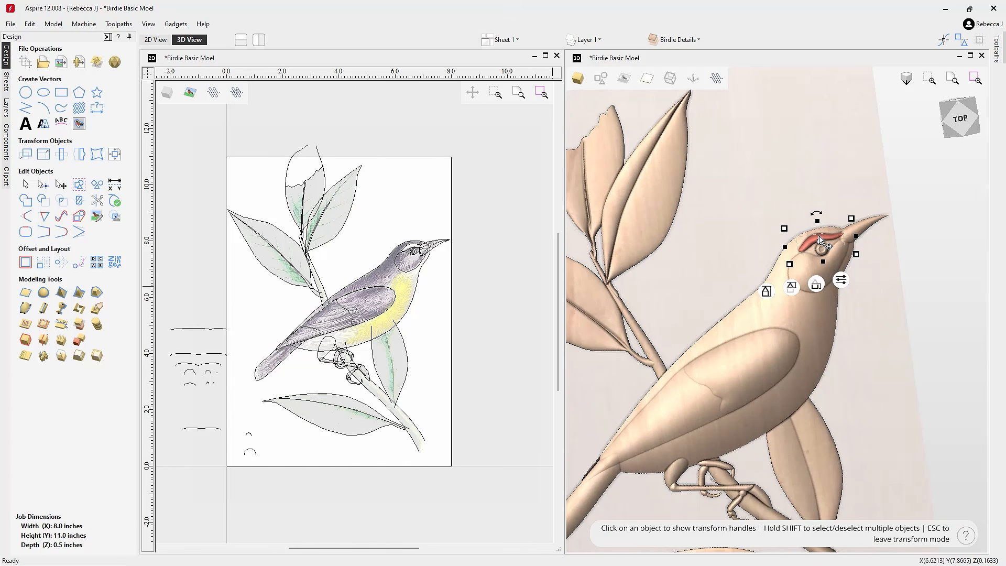
{"action": "double_click", "coordinate": [806, 248]}
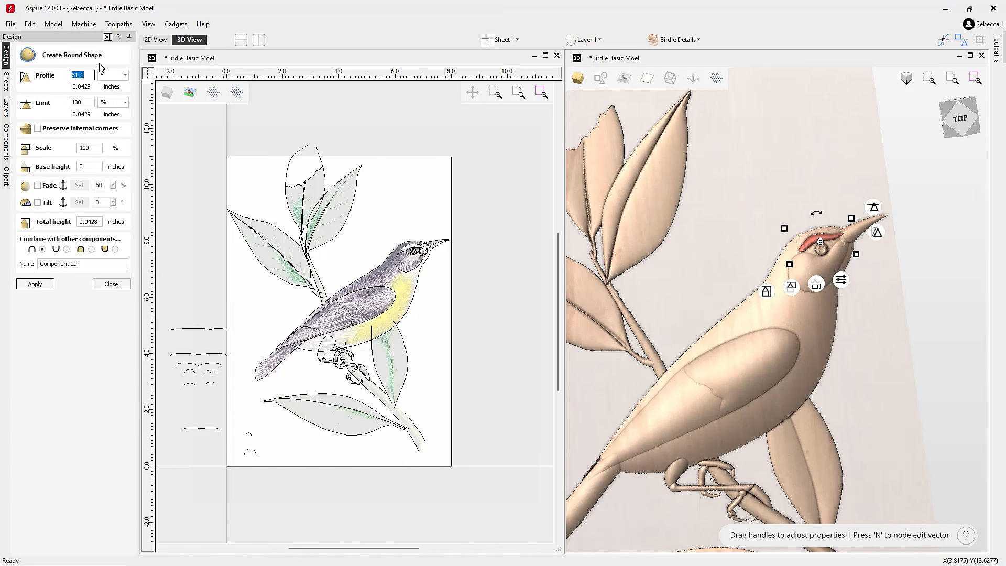
{"action": "mouse_move", "coordinate": [880, 234]}
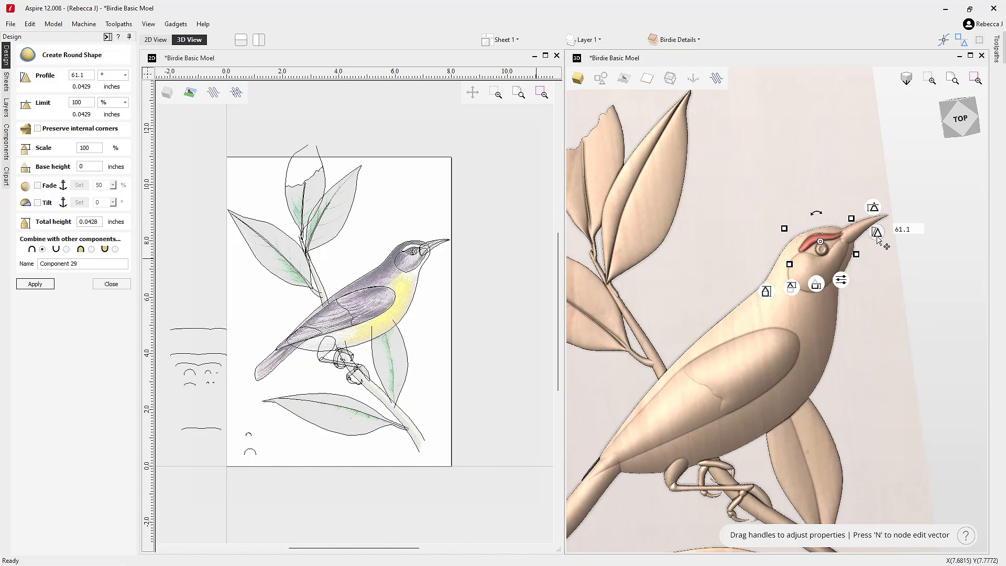
{"action": "left_click_drag", "start_coordinate": [878, 236], "coordinate": [878, 237]}
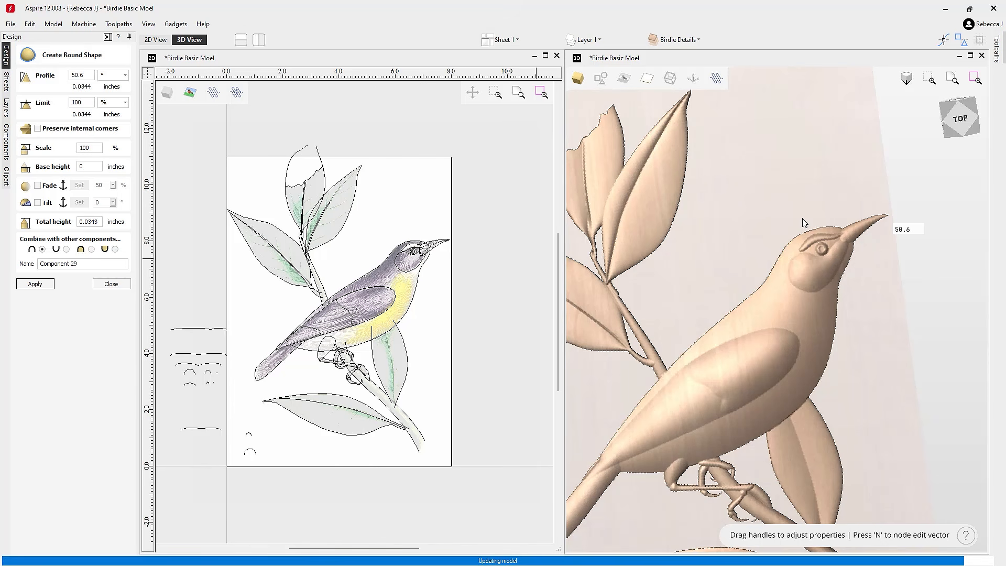
{"action": "scroll", "coordinate": [712, 361], "scroll_direction": "down", "scroll_amount": 4}
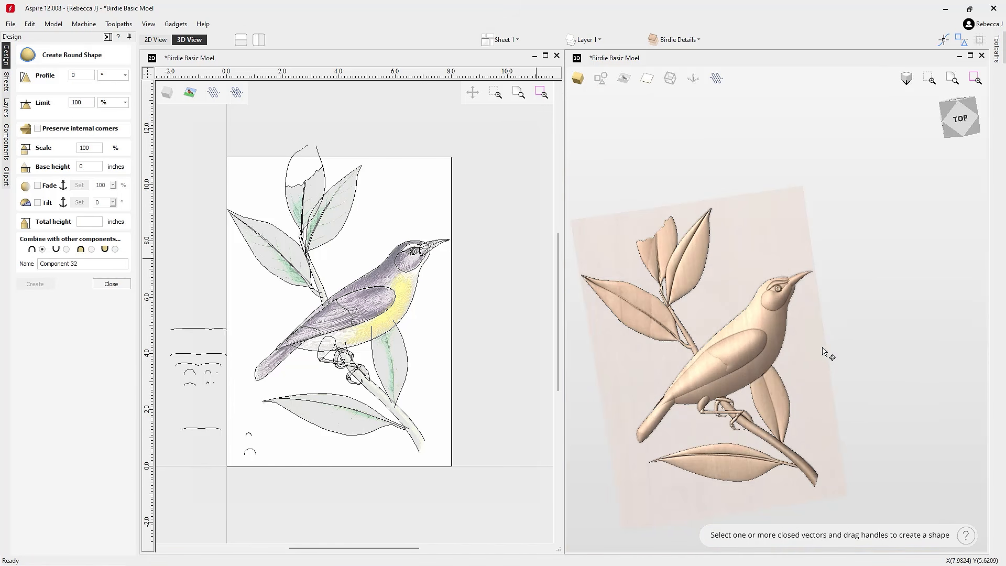
{"action": "left_click_drag", "start_coordinate": [822, 347], "coordinate": [831, 214]}
{"action": "left_click", "coordinate": [959, 123]}
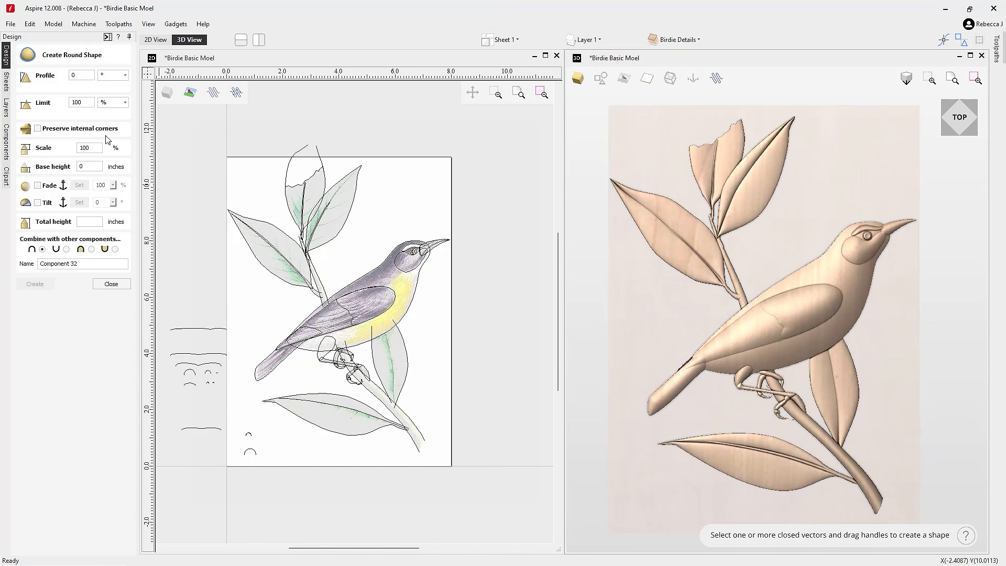
- Save the project under the new name "Birdie Basic Model - ready to sculpt"
{"action": "left_click", "coordinate": [11, 23]}
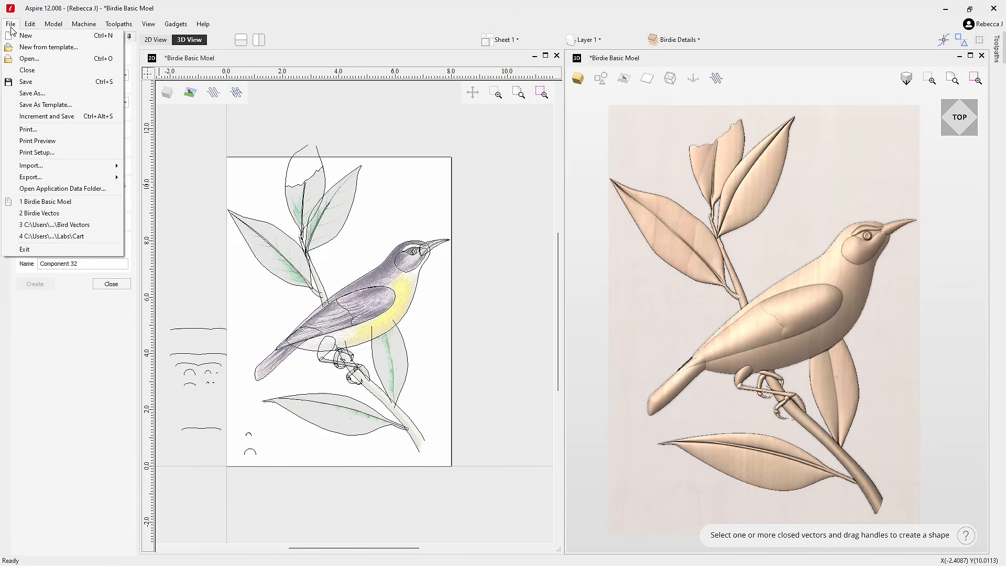
{"action": "left_click", "coordinate": [44, 98]}
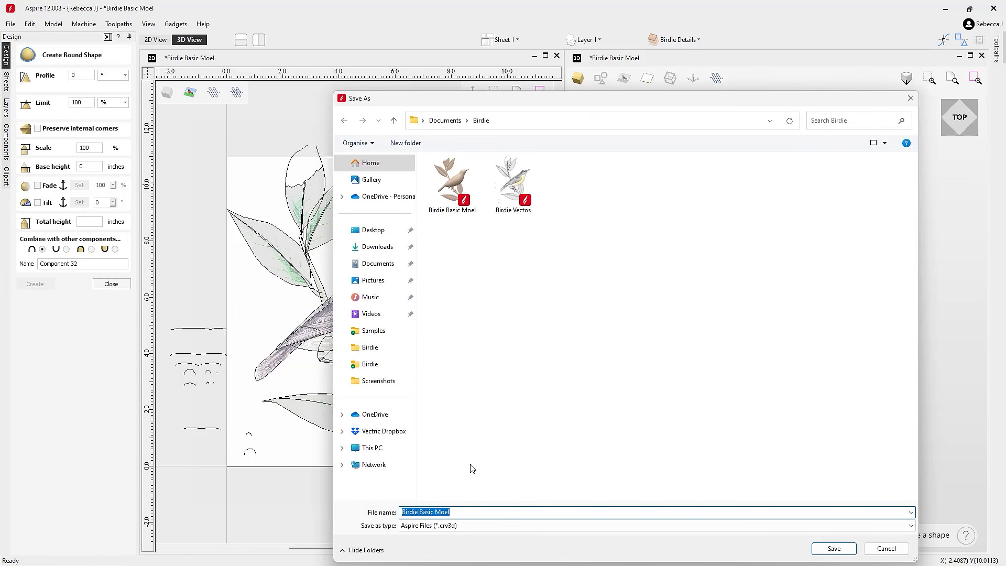
{"action": "left_click", "coordinate": [449, 512]}
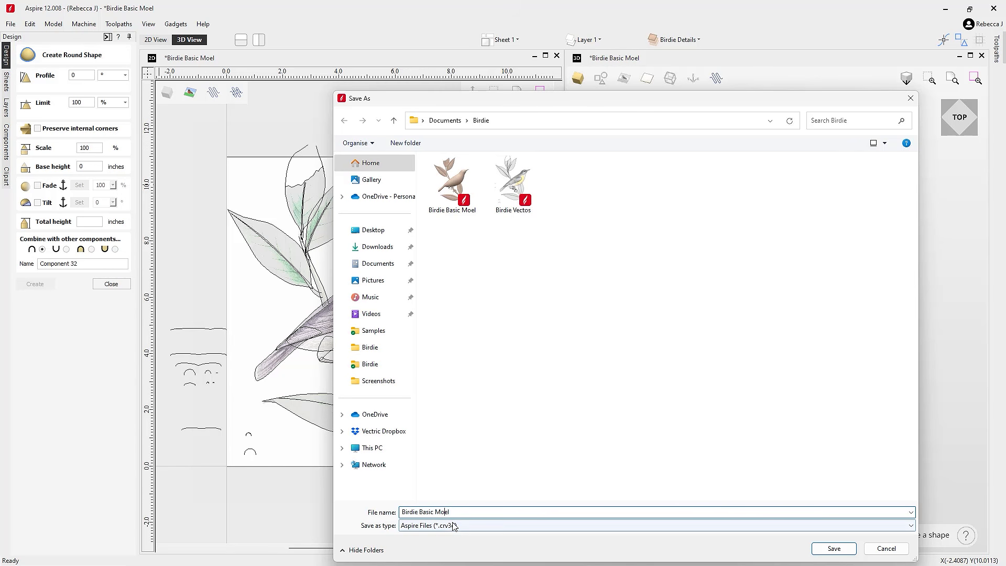
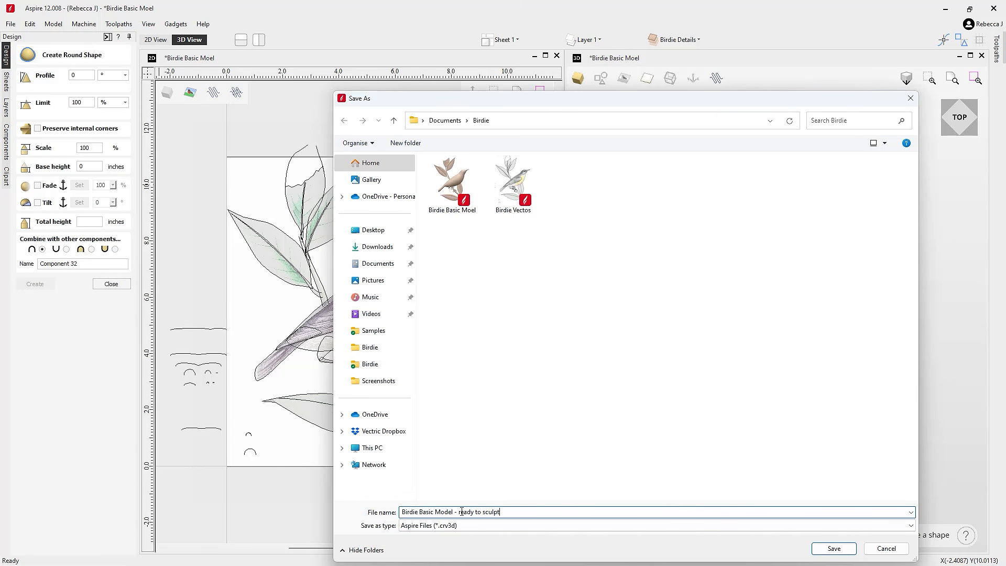
{"action": "left_click", "coordinate": [847, 551]}
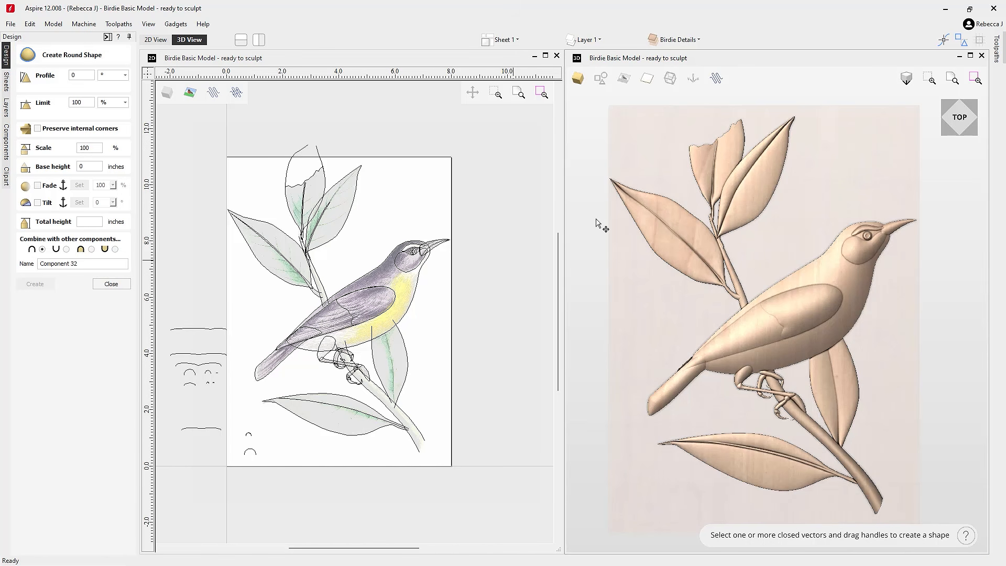
- Hide the Birdie Details and Basic Bird component levels, keeping Stem and Leaves visible and making it the active level
{"action": "left_click", "coordinate": [111, 284]}
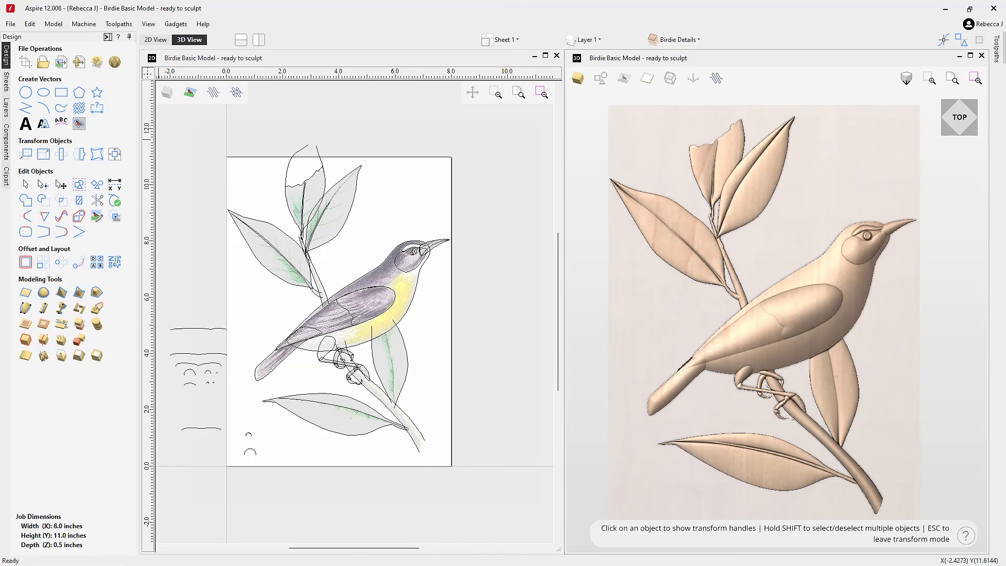
{"action": "left_click", "coordinate": [7, 141]}
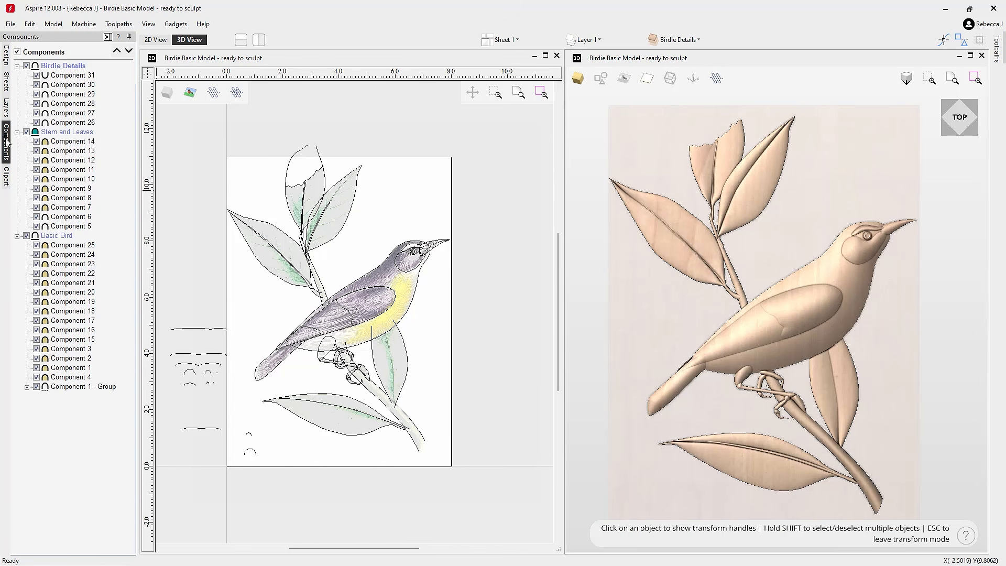
{"action": "left_click", "coordinate": [26, 66]}
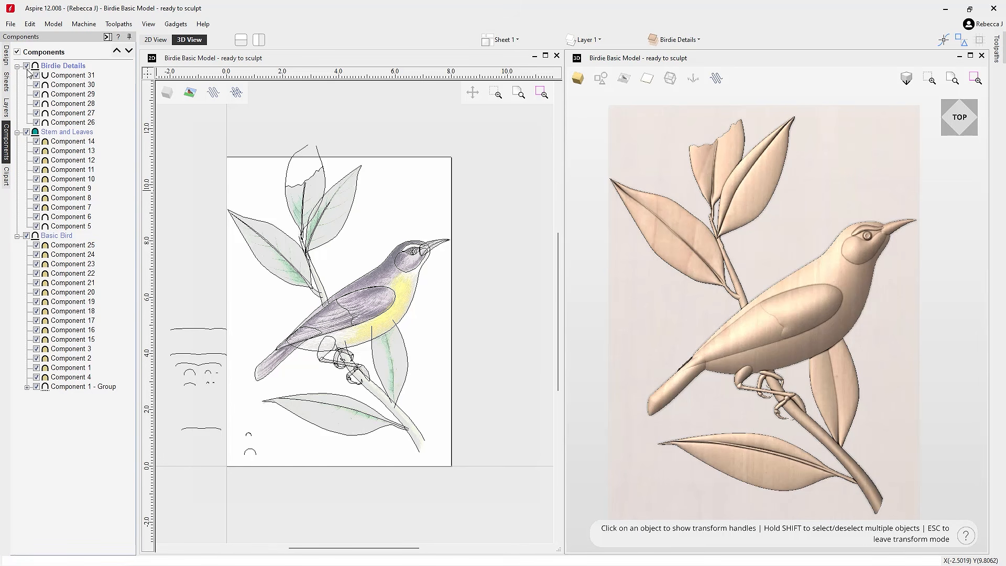
{"action": "left_click", "coordinate": [26, 132]}
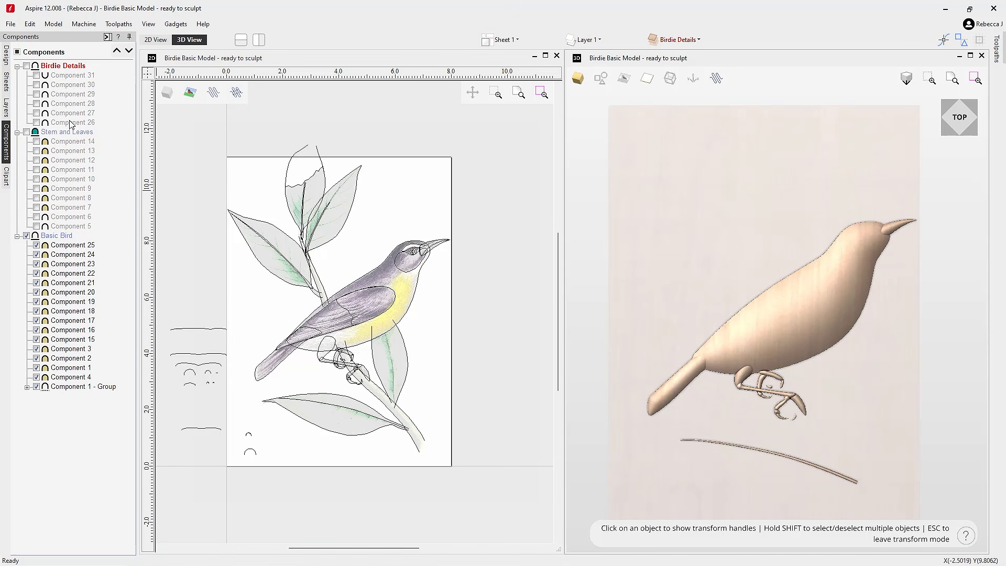
{"action": "left_click", "coordinate": [26, 132]}
{"action": "left_click", "coordinate": [26, 237]}
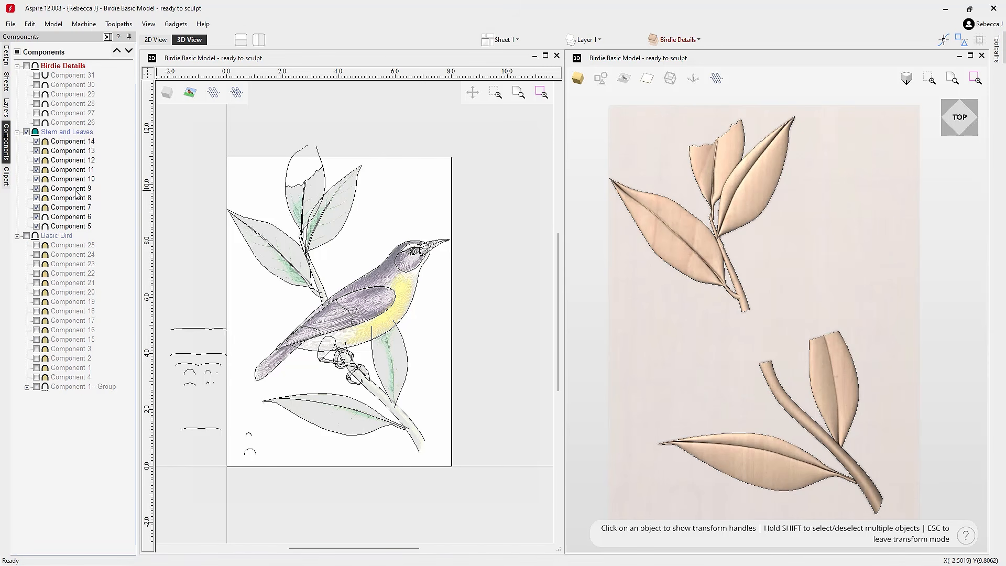
{"action": "left_click", "coordinate": [65, 132]}
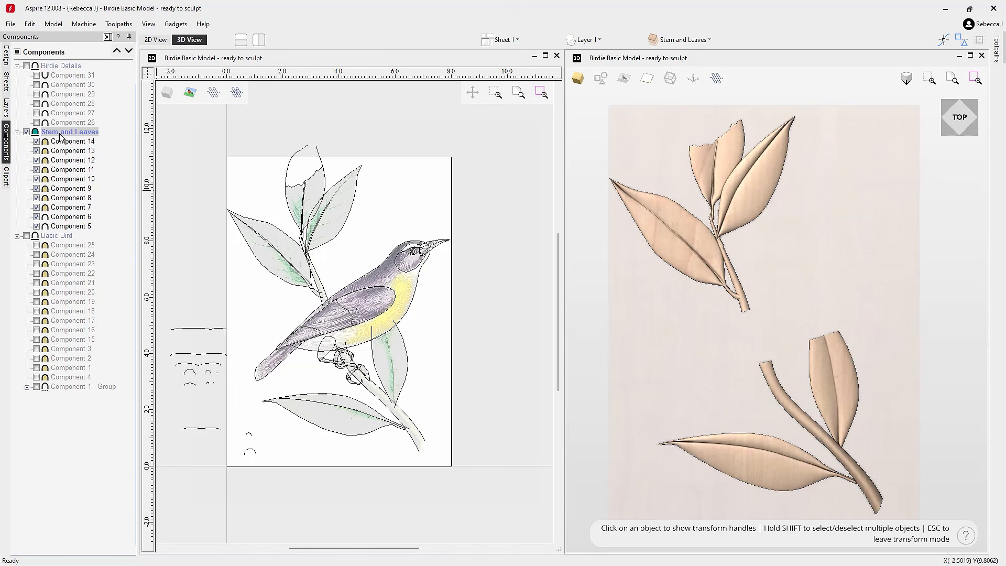
- Create one component from the visible stem and leaves model and hide the original Components 5 to 14
{"action": "left_click", "coordinate": [6, 54]}
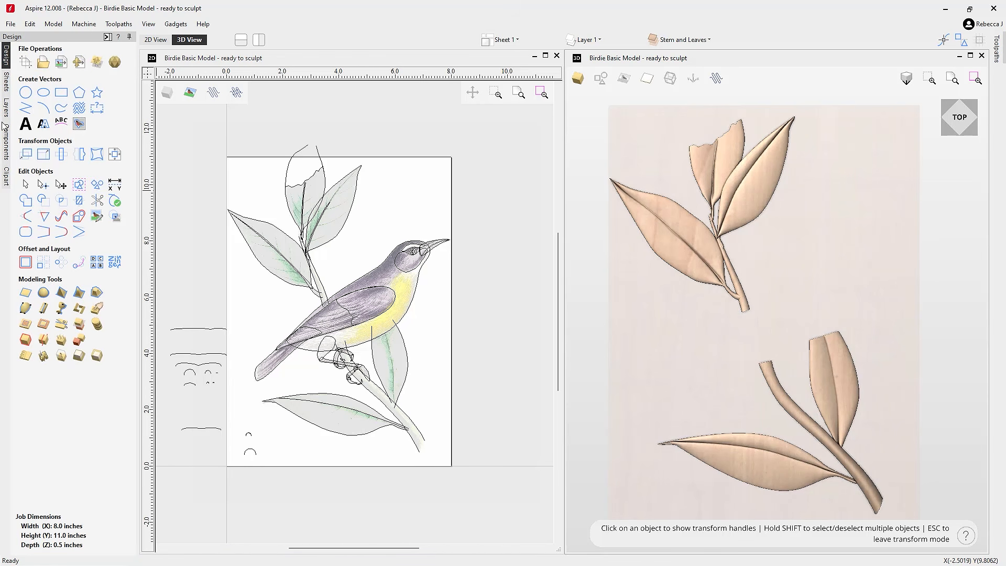
{"action": "left_click", "coordinate": [80, 342]}
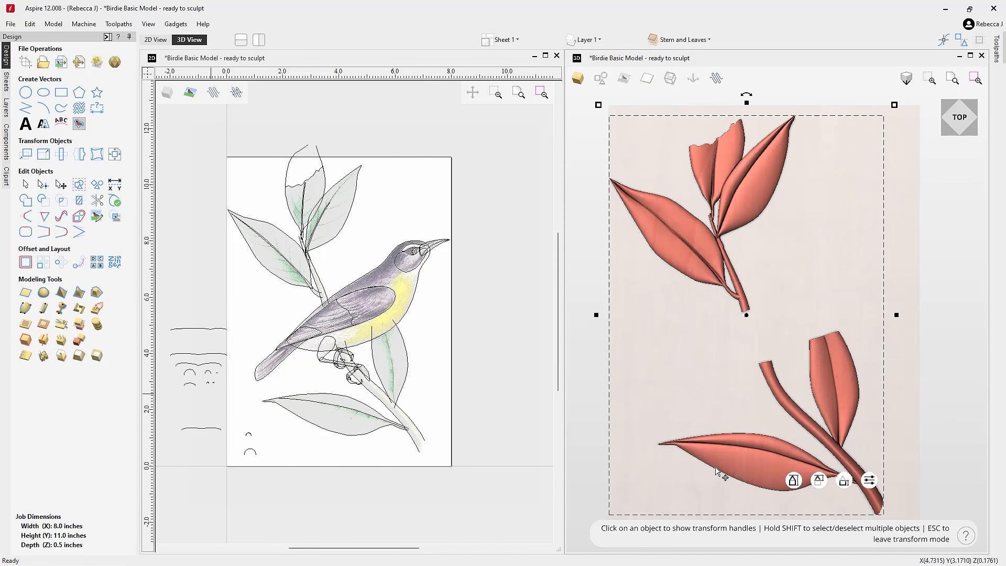
{"action": "left_click", "coordinate": [8, 144]}
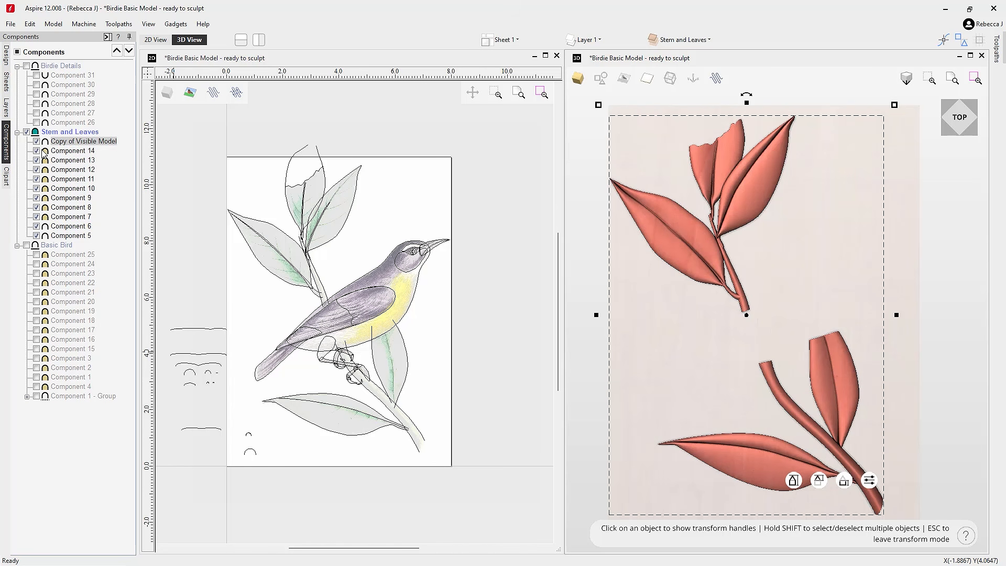
{"action": "left_click", "coordinate": [70, 151]}
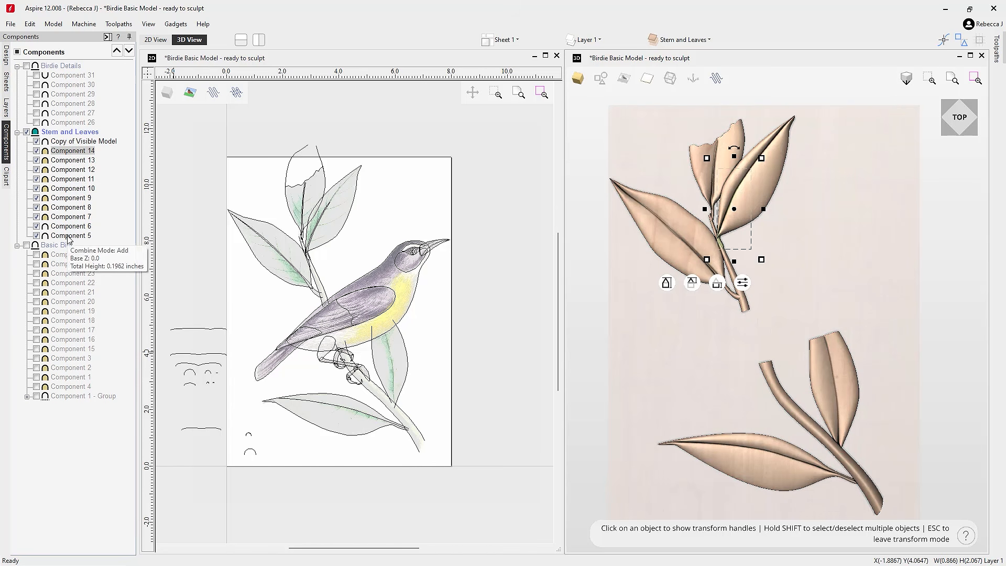
{"action": "left_click", "coordinate": [61, 237], "text": "shift"}
{"action": "left_click", "coordinate": [38, 236]}
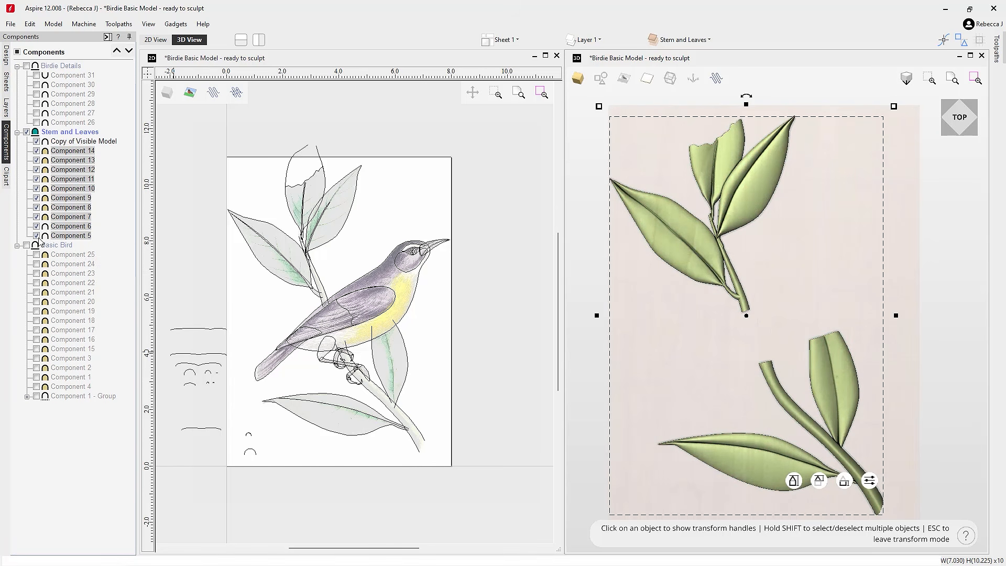
- Sculpt the copied stem and leaves with the Smooth tool at diameter 55 and strength 16, softening the stem joints, and keep the changes
{"action": "left_click", "coordinate": [77, 141]}
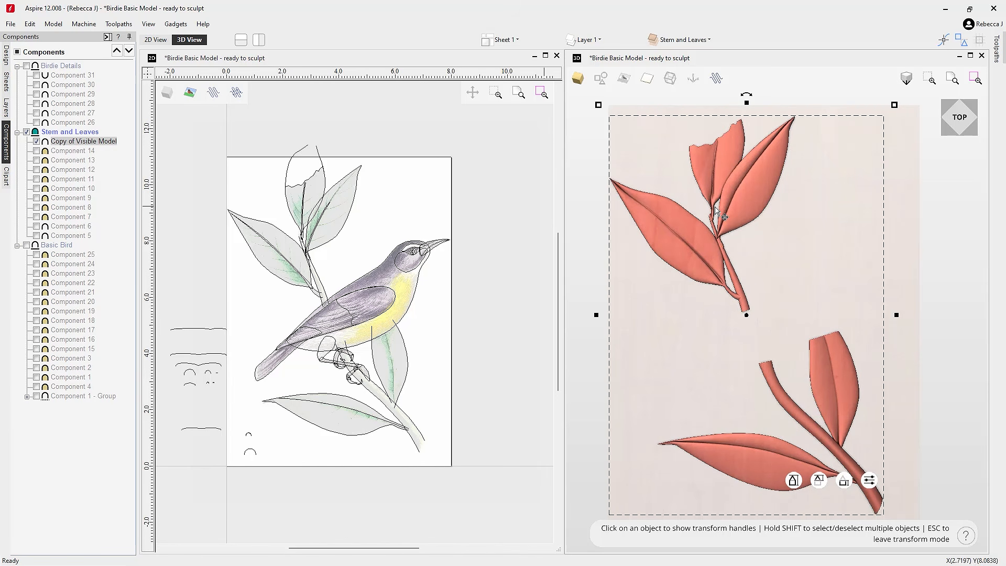
{"action": "left_click", "coordinate": [971, 57]}
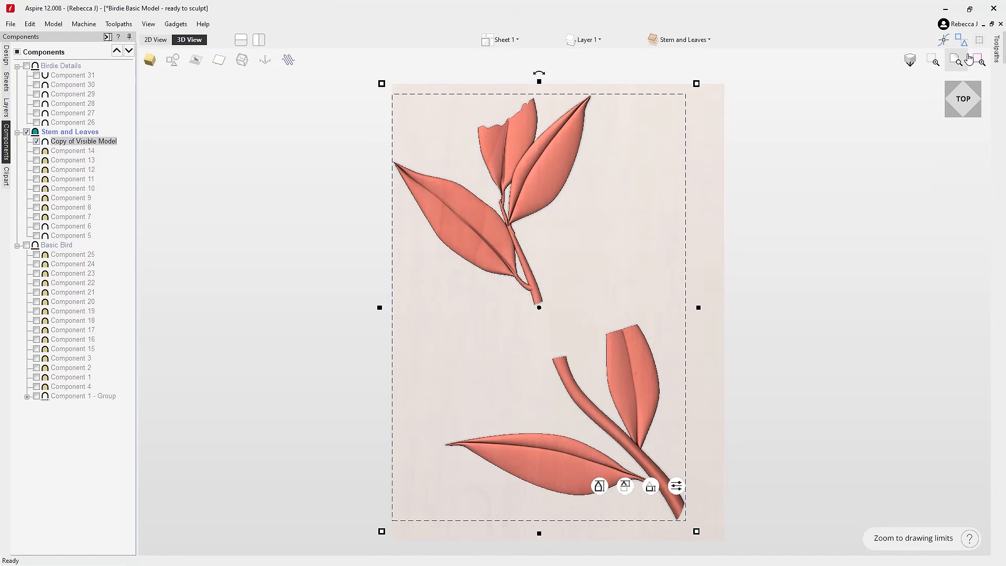
{"action": "left_click", "coordinate": [7, 54]}
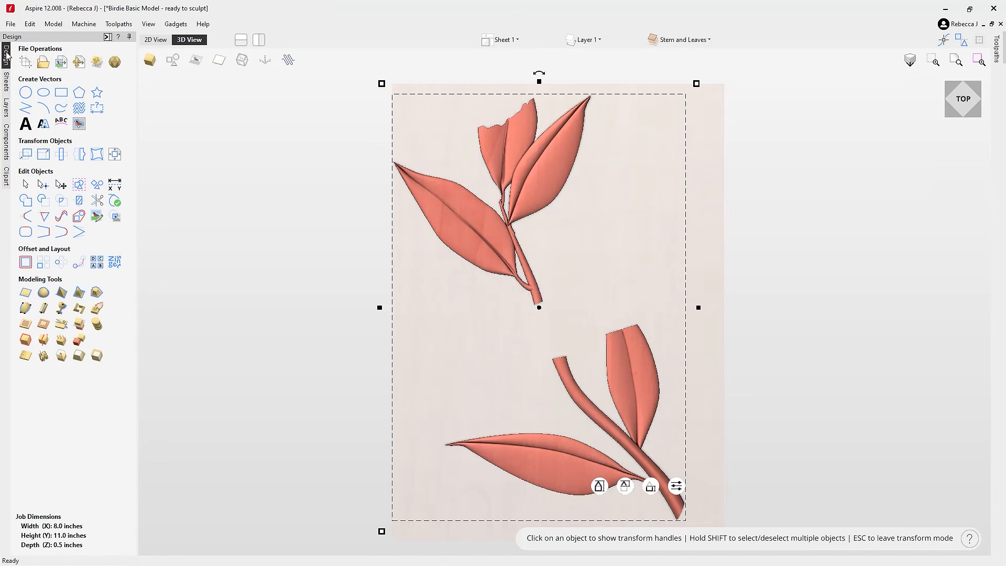
{"action": "left_click", "coordinate": [100, 310]}
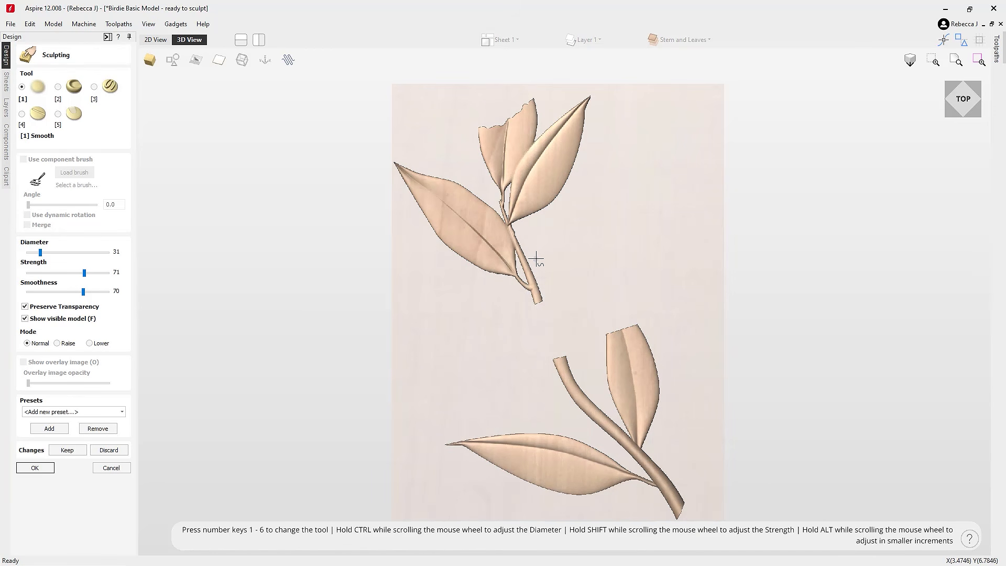
{"action": "scroll", "coordinate": [540, 255], "scroll_direction": "up", "scroll_amount": 3}
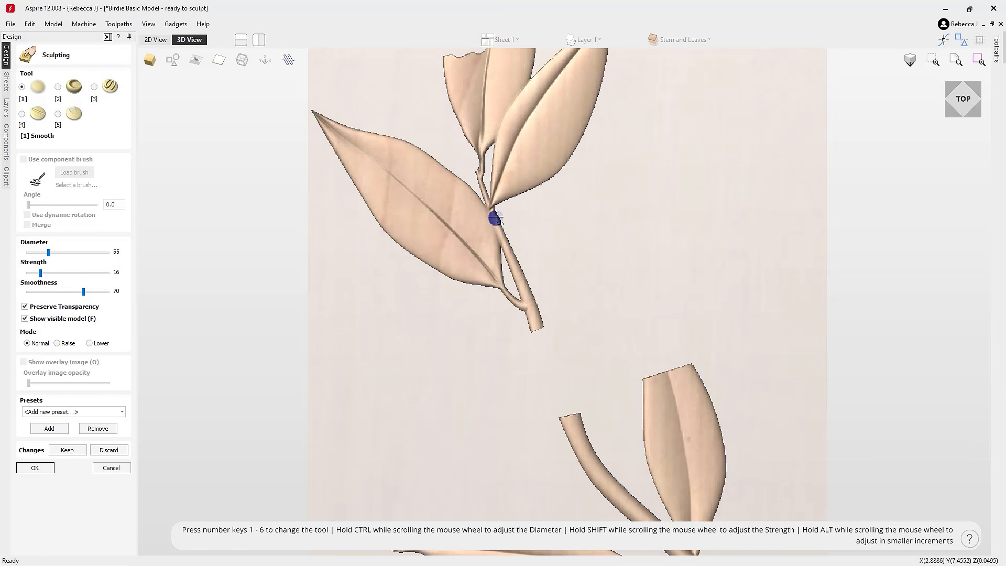
{"action": "mouse_move", "coordinate": [496, 218]}
{"action": "left_mouse_down"}
{"action": "mouse_move", "coordinate": [505, 230]}
{"action": "mouse_move", "coordinate": [492, 202]}
{"action": "mouse_move", "coordinate": [495, 220]}
{"action": "left_mouse_up"}
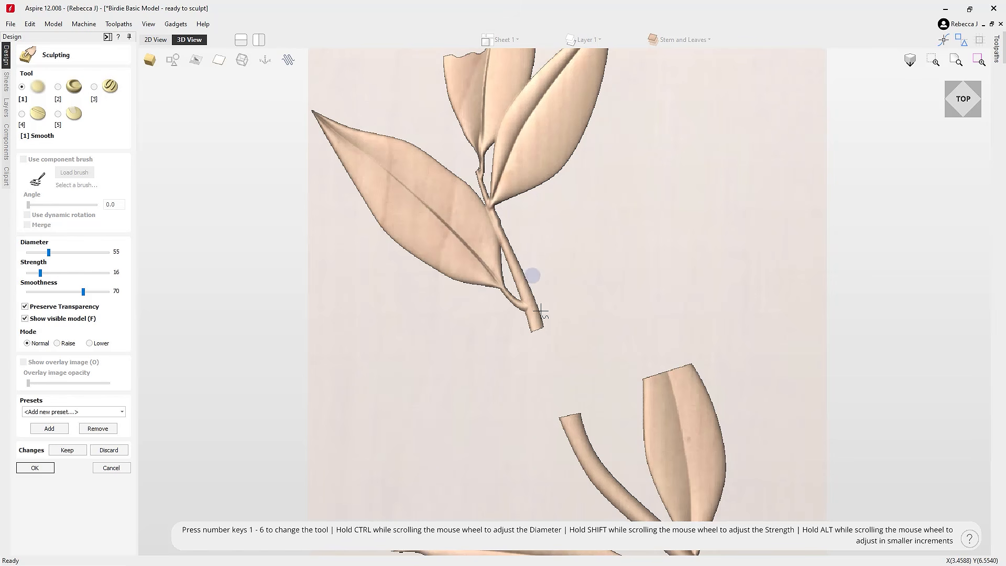
{"action": "mouse_move", "coordinate": [534, 328]}
{"action": "left_mouse_down"}
{"action": "mouse_move", "coordinate": [521, 301]}
{"action": "mouse_move", "coordinate": [530, 306]}
{"action": "left_mouse_up"}
{"action": "mouse_move", "coordinate": [460, 417]}
{"action": "middle_mouse_down"}
{"action": "mouse_move", "coordinate": [448, 195]}
{"action": "mouse_move", "coordinate": [440, 203]}
{"action": "mouse_move", "coordinate": [413, 155]}
{"action": "mouse_move", "coordinate": [364, 175]}
{"action": "middle_mouse_up"}
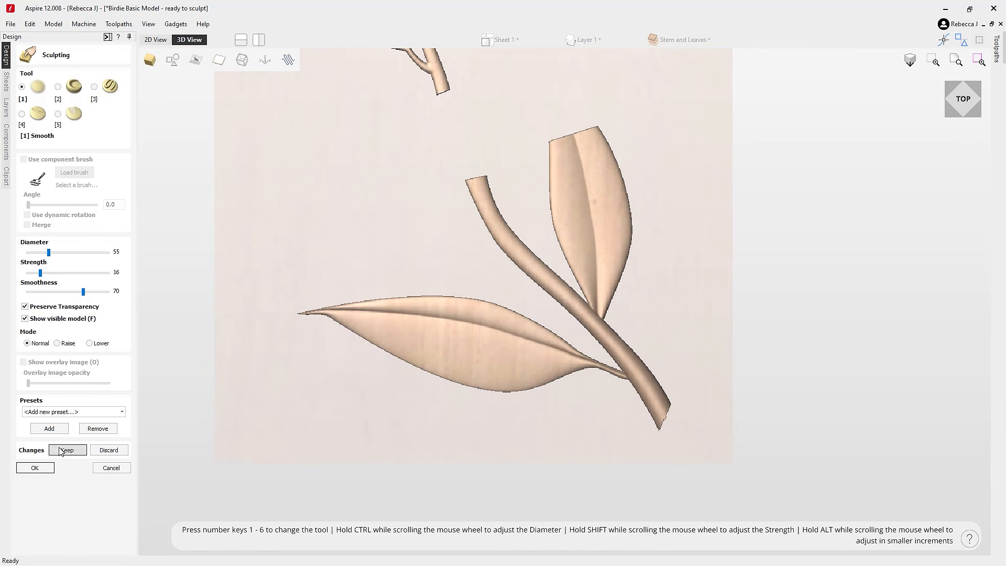
{"action": "left_click", "coordinate": [33, 467]}
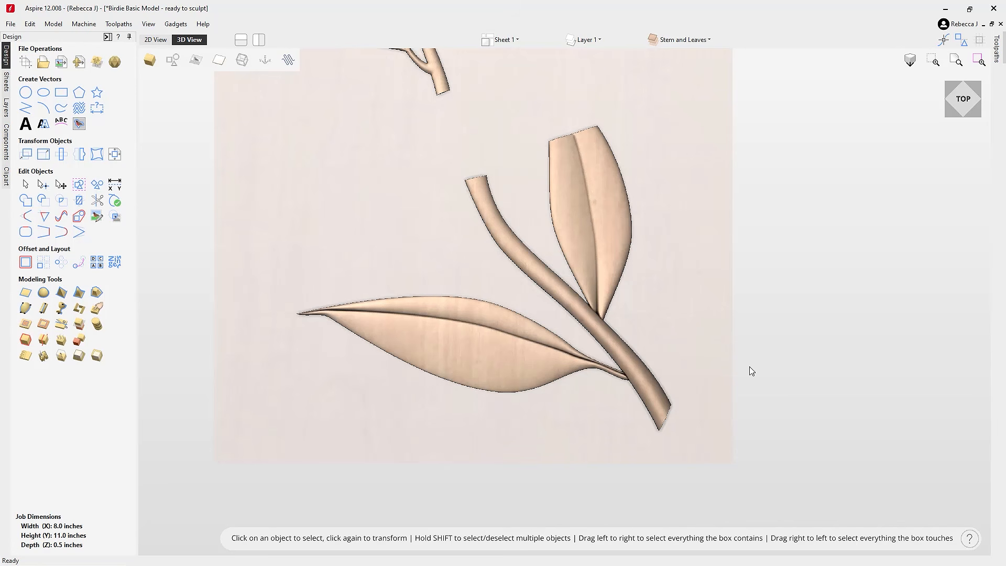
- Show the Basic Bird level together with the smoothed stem and leaves in the 3D view
{"action": "scroll", "coordinate": [747, 367], "scroll_direction": "down", "scroll_amount": 5}
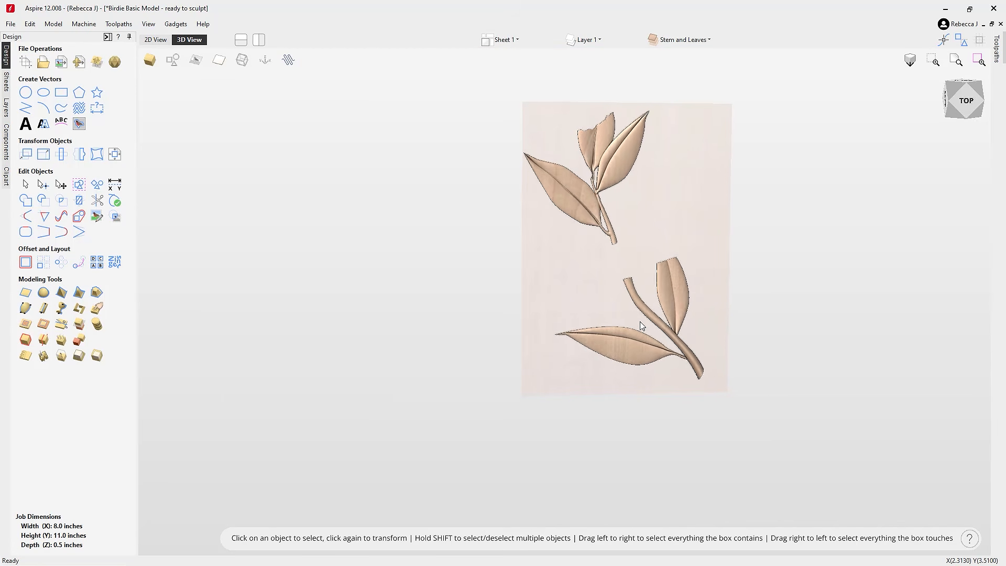
{"action": "left_click_drag", "start_coordinate": [642, 326], "coordinate": [573, 319]}
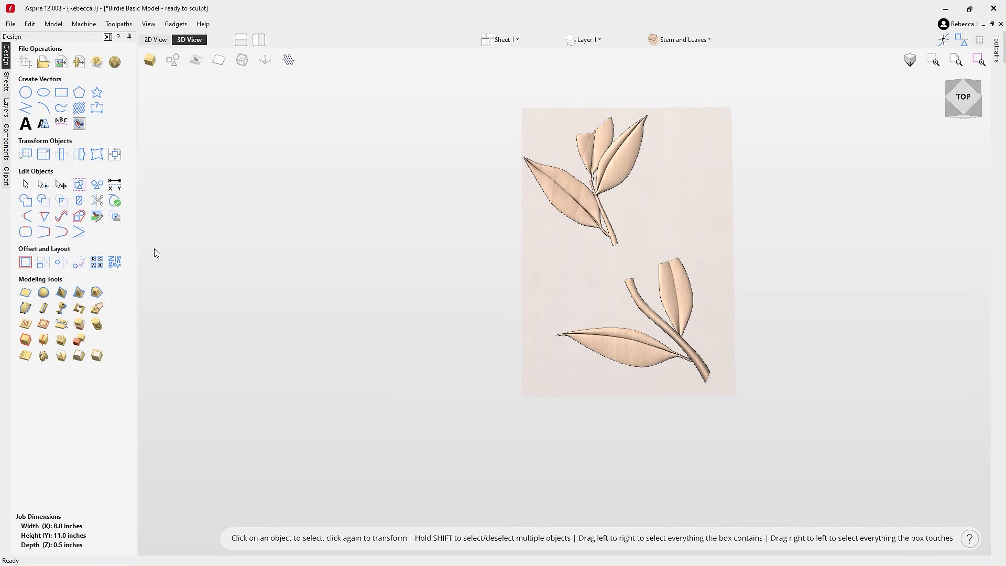
{"action": "left_click", "coordinate": [7, 149]}
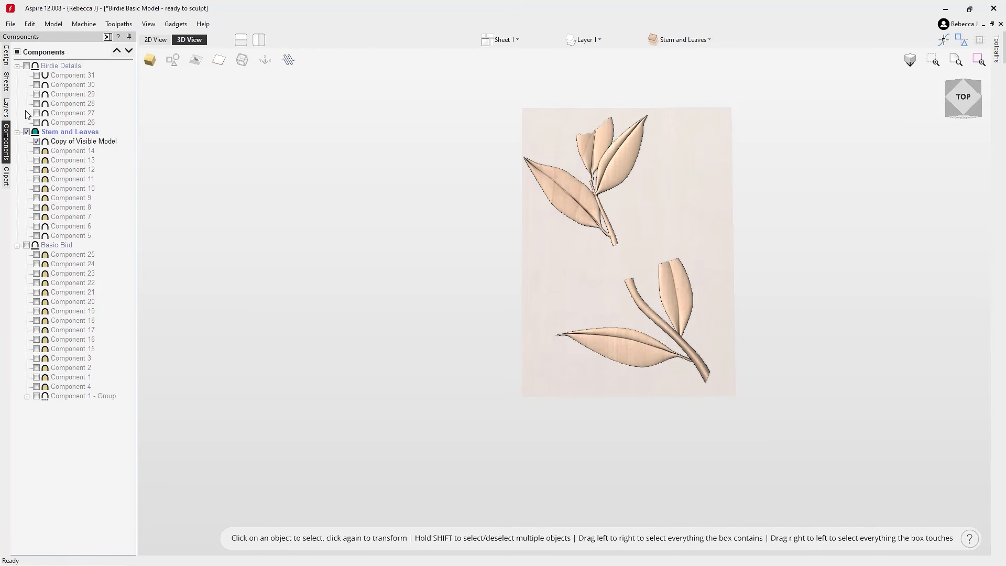
{"action": "left_click", "coordinate": [28, 246]}
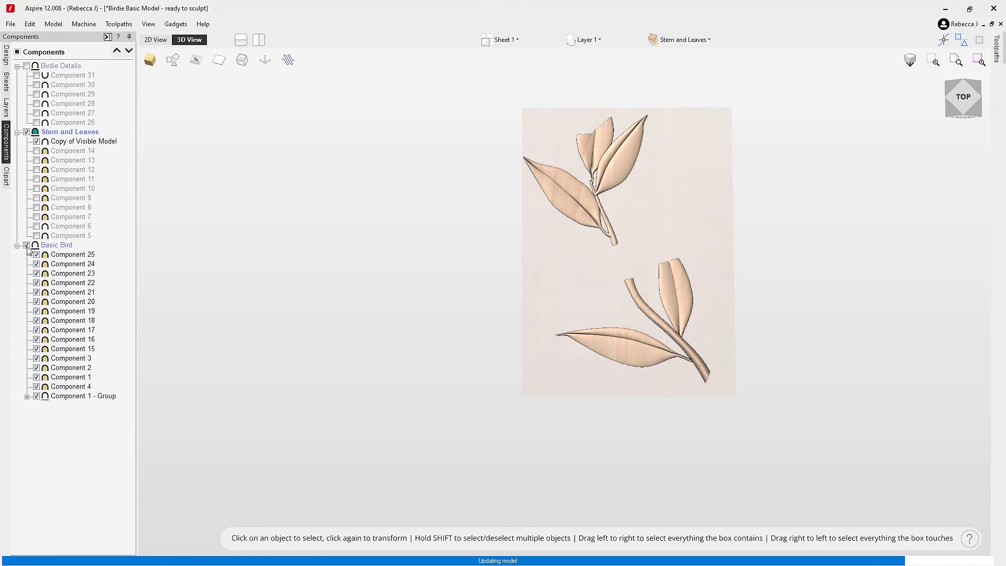
{"action": "mouse_move", "coordinate": [674, 367]}
{"action": "left_mouse_down"}
{"action": "mouse_move", "coordinate": [554, 318]}
{"action": "mouse_move", "coordinate": [681, 361]}
{"action": "mouse_move", "coordinate": [683, 375]}
{"action": "left_mouse_up"}
{"action": "scroll", "coordinate": [659, 295], "scroll_direction": "up", "scroll_amount": 3}
{"action": "left_click_drag", "start_coordinate": [602, 336], "coordinate": [551, 313]}
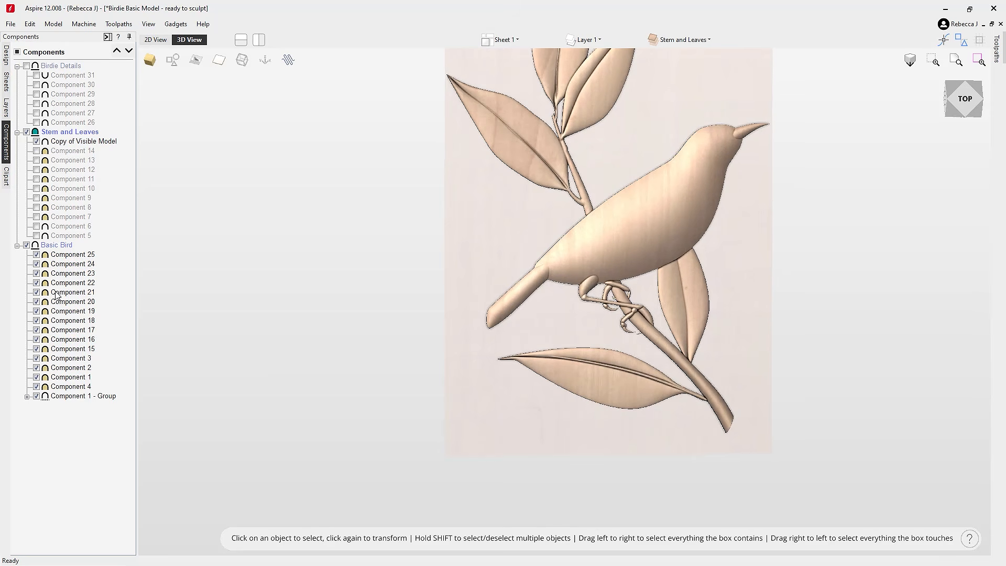
- Highlight all Basic Bird components and temporarily hide the stem and leaves copy to examine which parts the bird level contains
{"action": "left_click", "coordinate": [58, 254]}
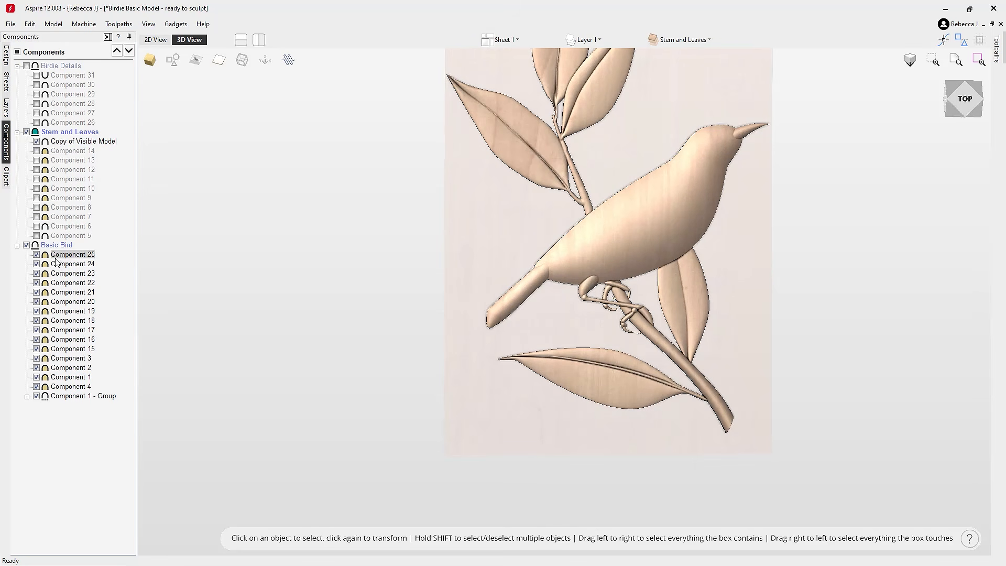
{"action": "left_click", "coordinate": [73, 396], "text": "shift"}
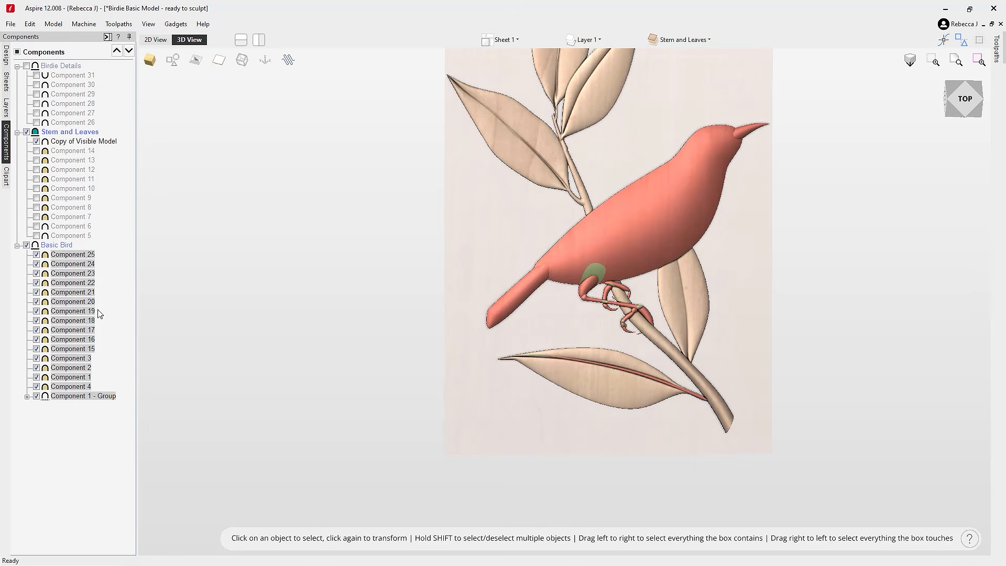
{"action": "left_click", "coordinate": [61, 247]}
{"action": "mouse_move", "coordinate": [37, 145]}
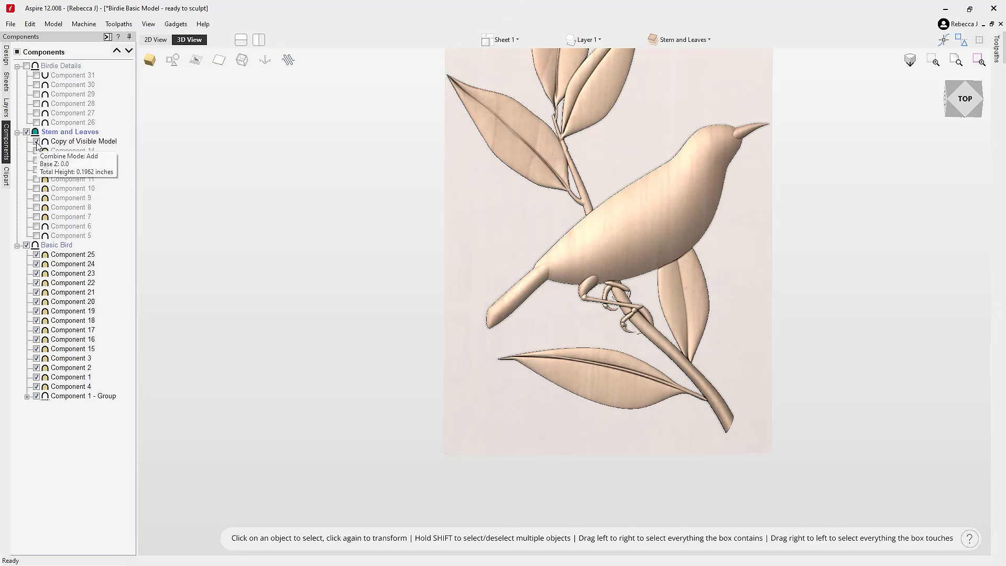
{"action": "left_click", "coordinate": [36, 142]}
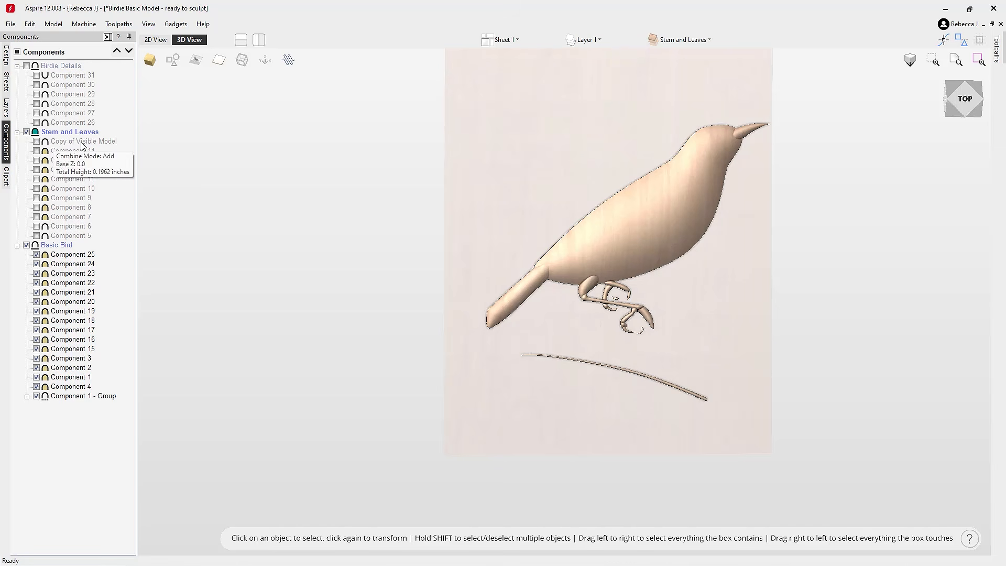
{"action": "left_click", "coordinate": [6, 52]}
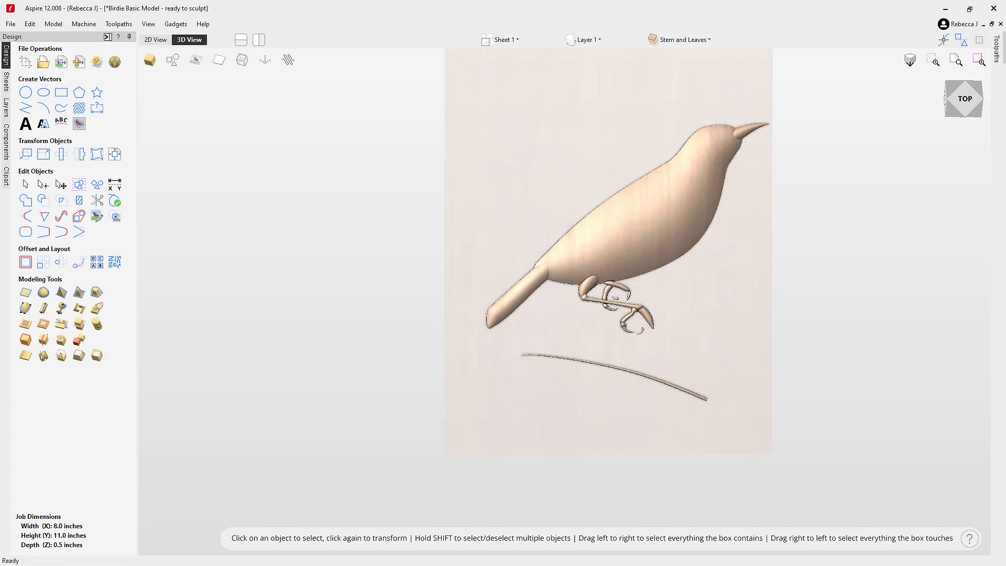
{"action": "left_click", "coordinate": [6, 141]}
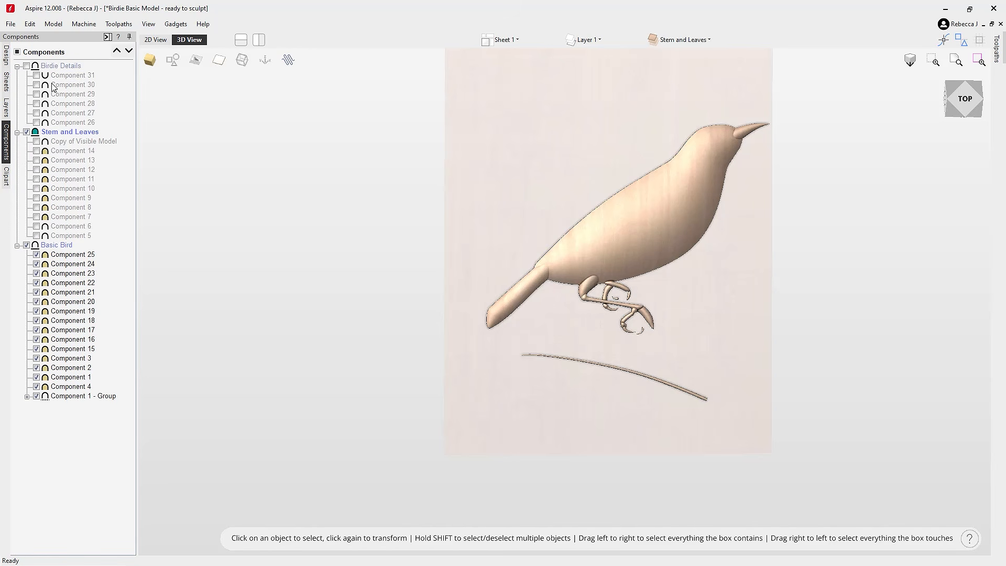
- Move the lower leaf's vein component into the Stem and Leaves level, show the stem and leaves copy, and hide Basic Bird
{"action": "left_click", "coordinate": [635, 376]}
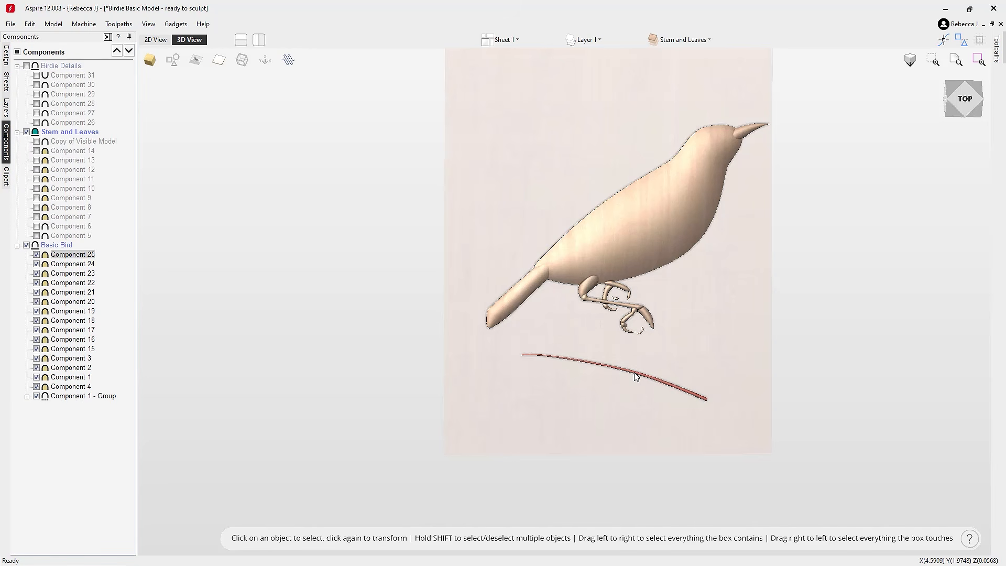
{"action": "left_click_drag", "start_coordinate": [72, 257], "coordinate": [83, 139]}
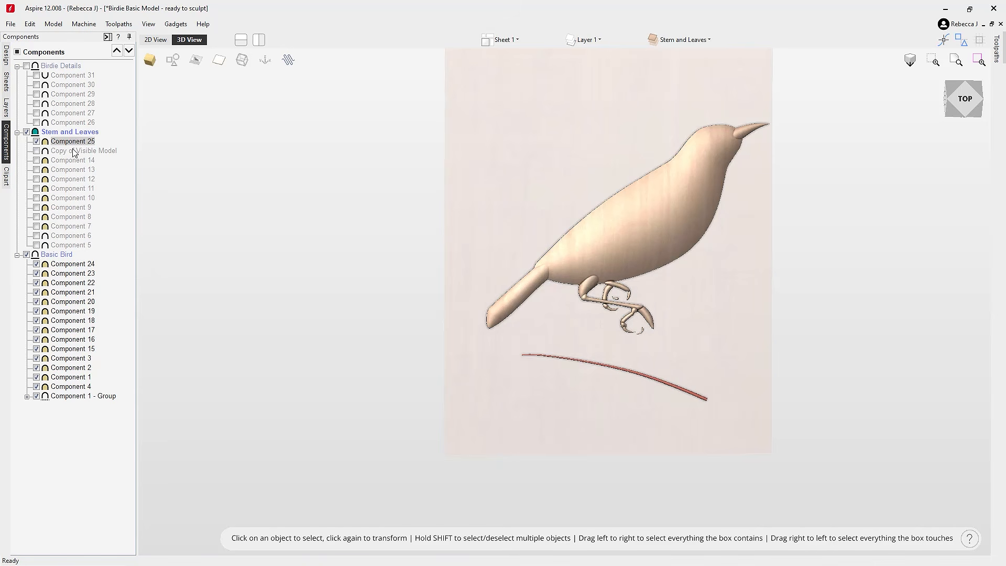
{"action": "left_click", "coordinate": [37, 150]}
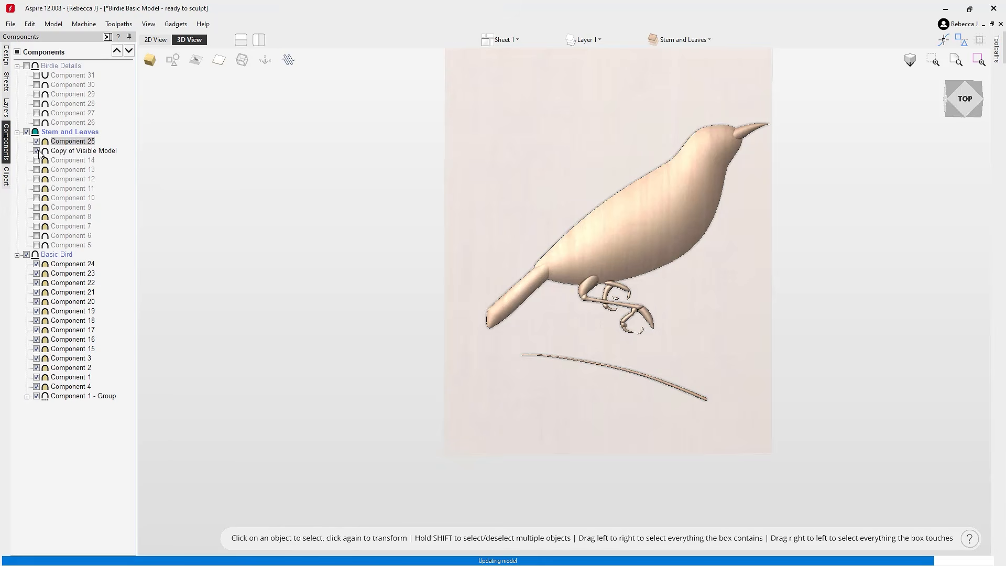
{"action": "left_click", "coordinate": [26, 254]}
- Duplicate the leaf vein component and keep the original hidden below Copy of Visible Model
{"action": "left_click", "coordinate": [78, 150]}
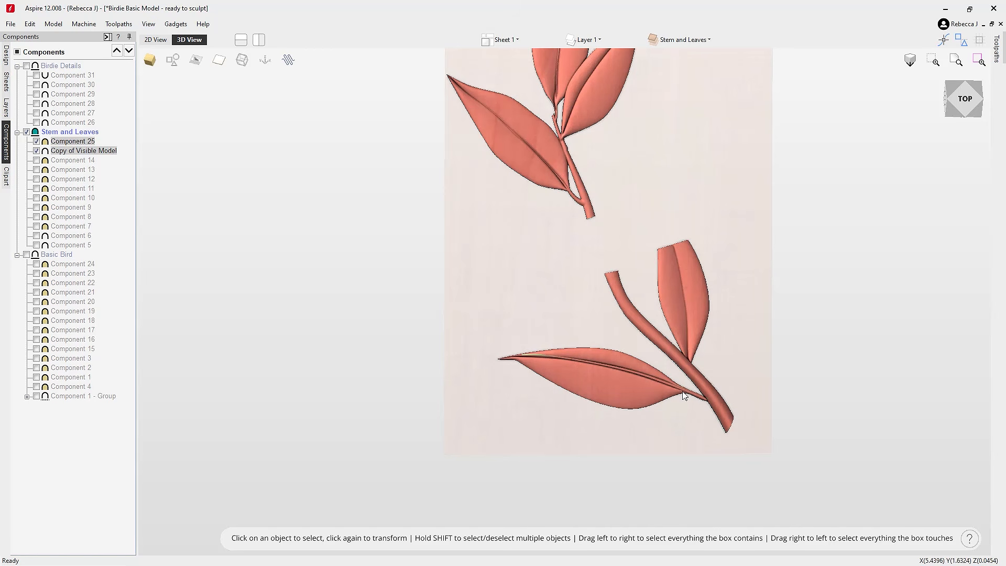
{"action": "left_click", "coordinate": [85, 153]}
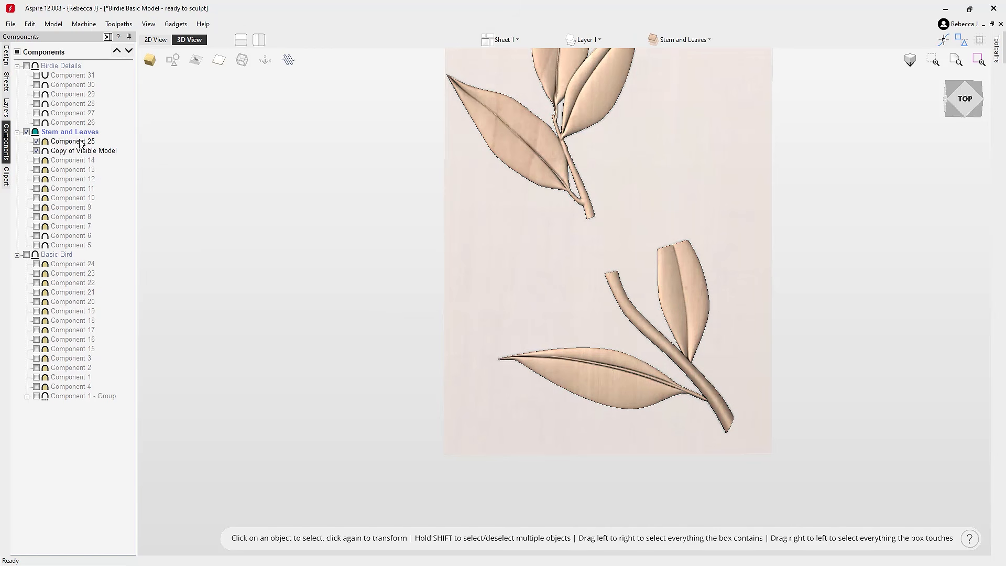
{"action": "left_click", "coordinate": [81, 142]}
{"action": "right_click", "coordinate": [81, 141]}
{"action": "left_click", "coordinate": [114, 208]}
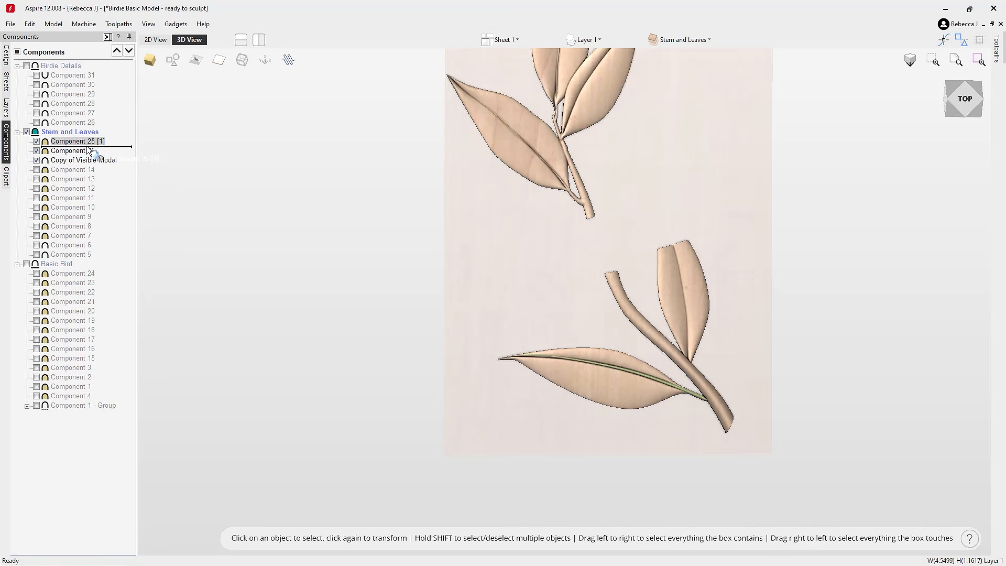
{"action": "left_click", "coordinate": [77, 152]}
{"action": "left_click_drag", "start_coordinate": [89, 168], "coordinate": [89, 167]}
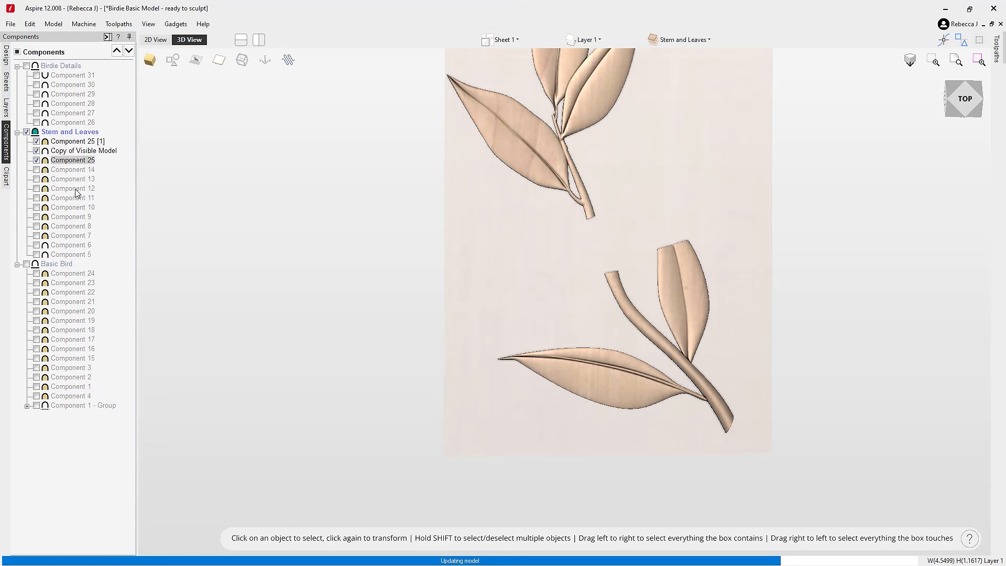
- Select the stem and leaves copy with the duplicated leaf vein and bake them into one component for sculpting
{"action": "left_click", "coordinate": [68, 151]}
{"action": "left_click", "coordinate": [69, 142], "text": "shift"}
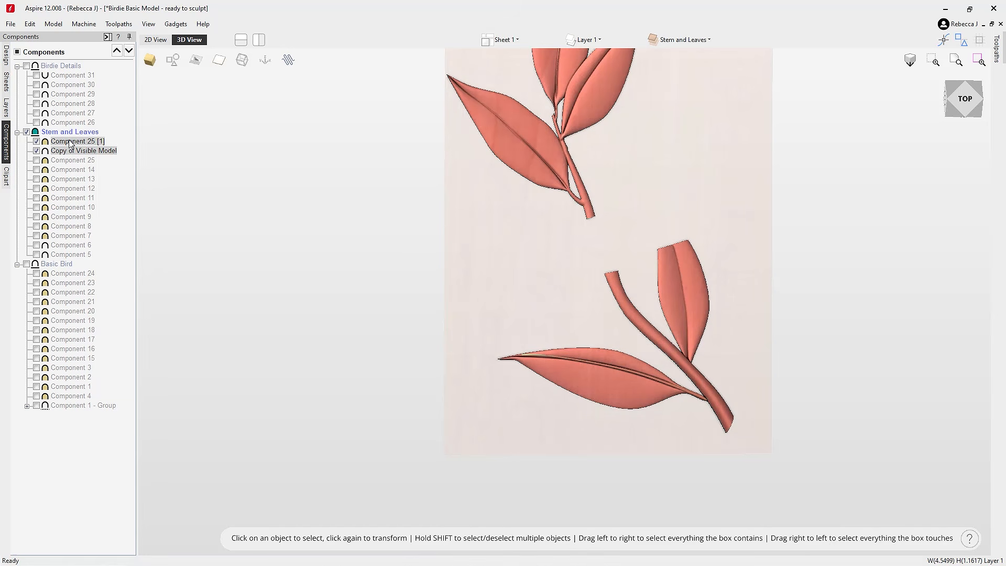
{"action": "left_click", "coordinate": [6, 54]}
{"action": "left_click", "coordinate": [99, 313]}
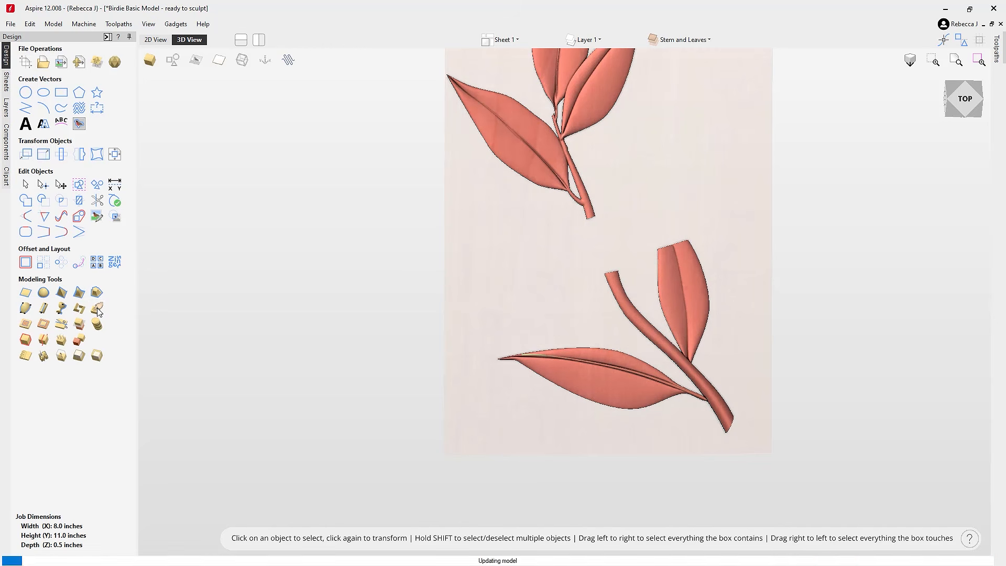
{"action": "left_click", "coordinate": [492, 310]}
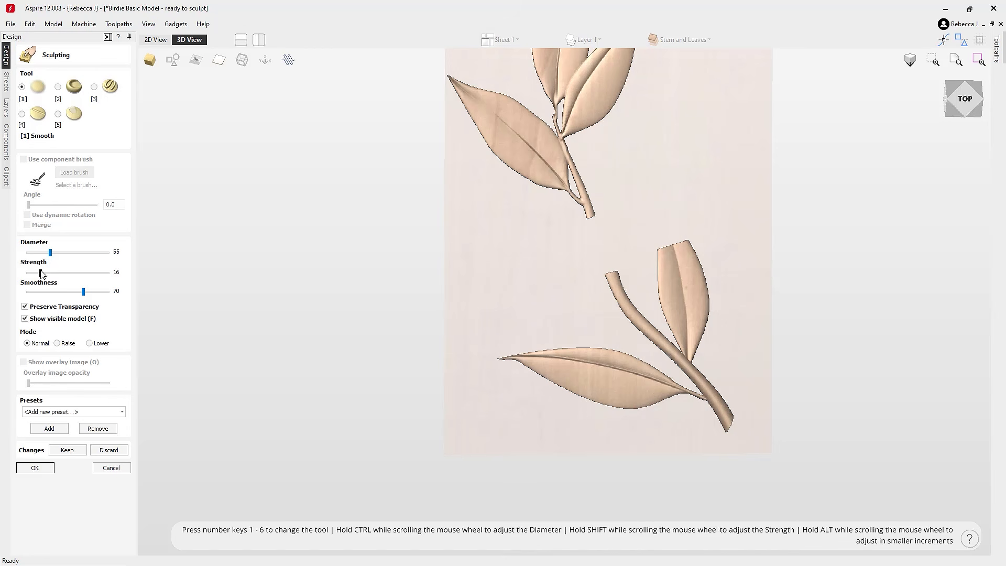
- Smooth the lower leaf's vein with the Smooth brush at diameter 55, strength 24 and smoothness 70, and accept the sculpt
{"action": "mouse_move", "coordinate": [559, 357]}
{"action": "left_mouse_down"}
{"action": "mouse_move", "coordinate": [706, 403]}
{"action": "mouse_move", "coordinate": [604, 360]}
{"action": "mouse_move", "coordinate": [553, 362]}
{"action": "mouse_move", "coordinate": [633, 366]}
{"action": "mouse_move", "coordinate": [705, 399]}
{"action": "mouse_move", "coordinate": [676, 385]}
{"action": "left_mouse_up"}
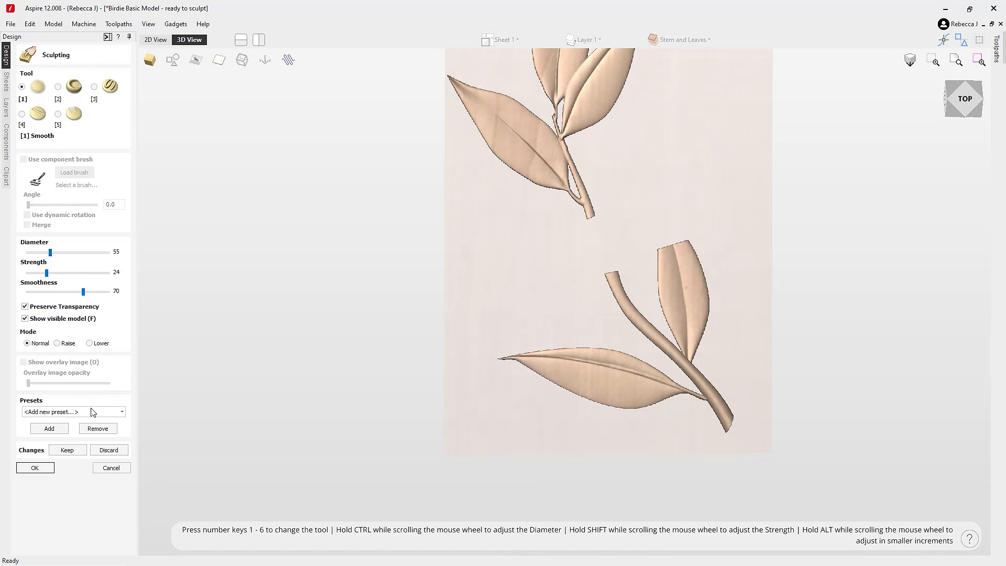
{"action": "left_click", "coordinate": [48, 469]}
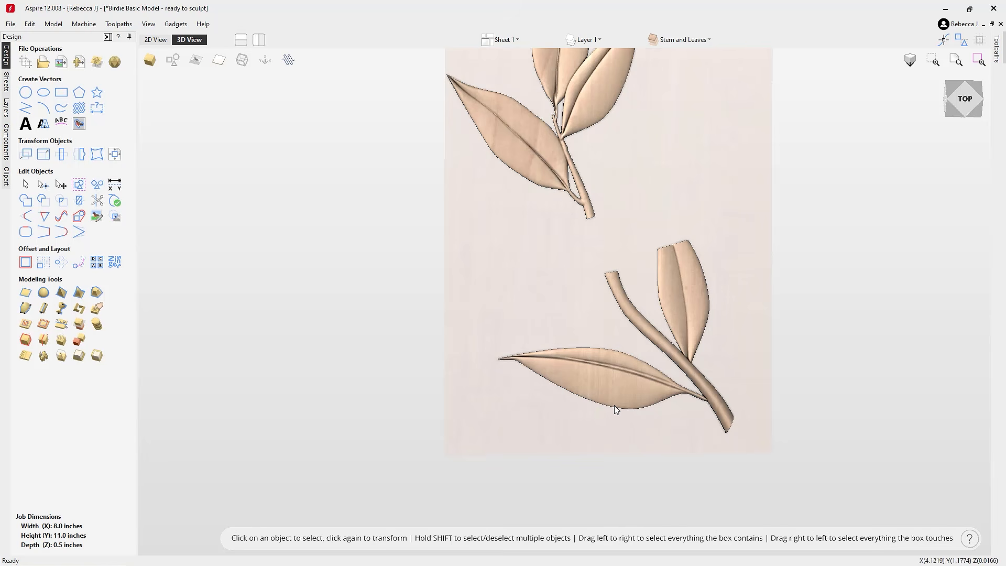
{"action": "left_click_drag", "start_coordinate": [530, 414], "coordinate": [734, 392]}
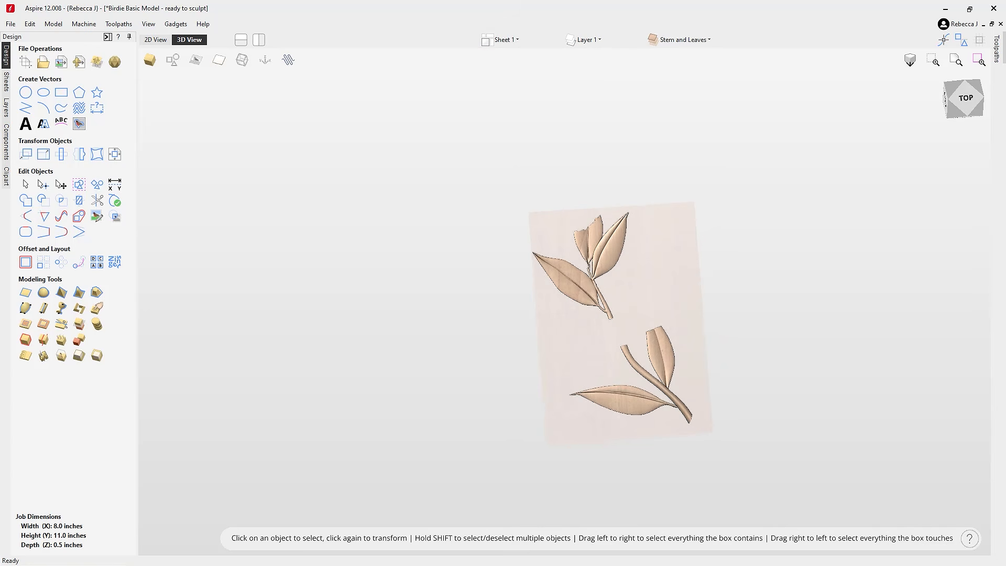
- Rename the baked stem and leaves component as Copy of Visible Model
{"action": "left_click", "coordinate": [4, 147]}
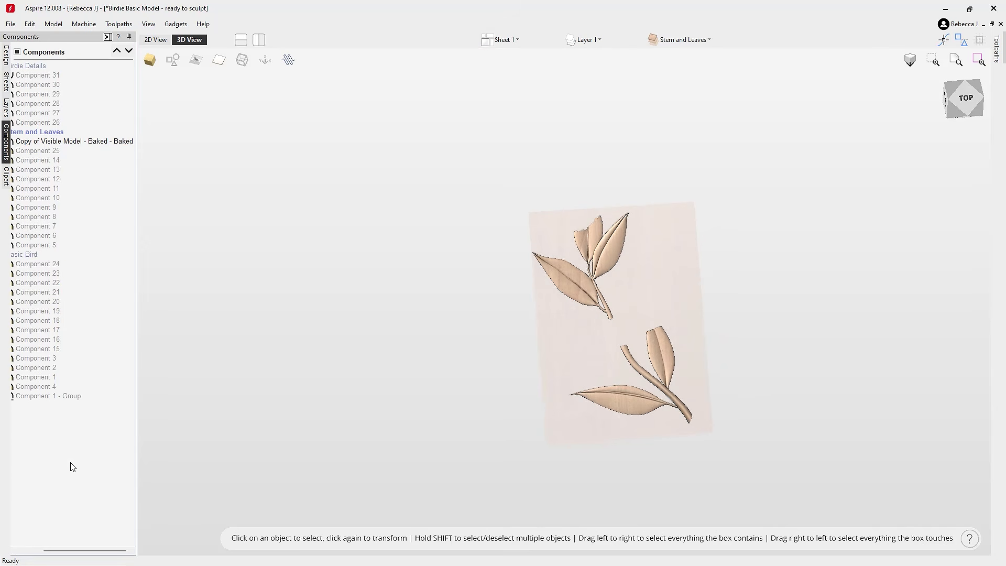
{"action": "left_click_drag", "start_coordinate": [73, 550], "coordinate": [44, 549]}
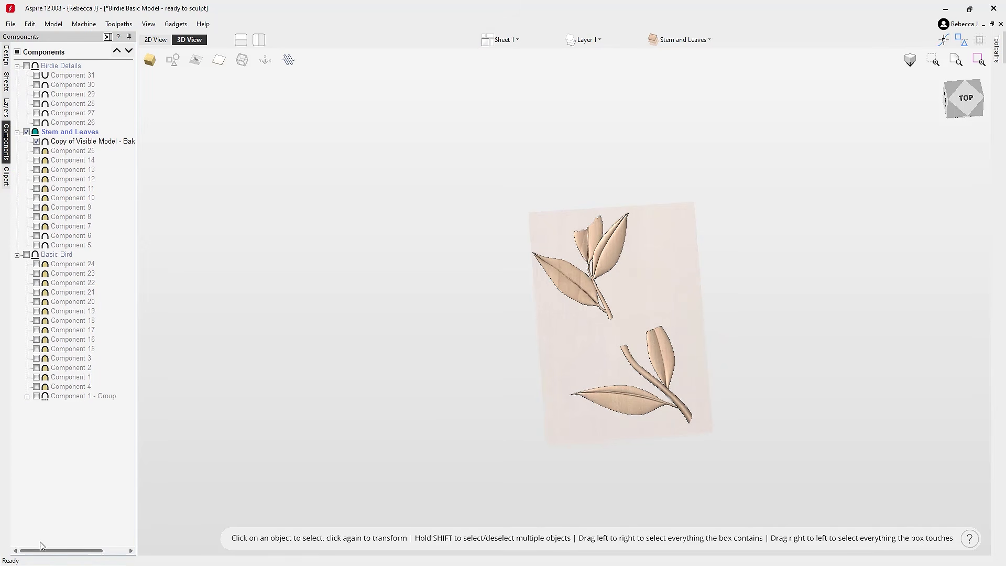
{"action": "left_click", "coordinate": [81, 144]}
{"action": "right_click", "coordinate": [81, 144]}
{"action": "left_click", "coordinate": [108, 246]}
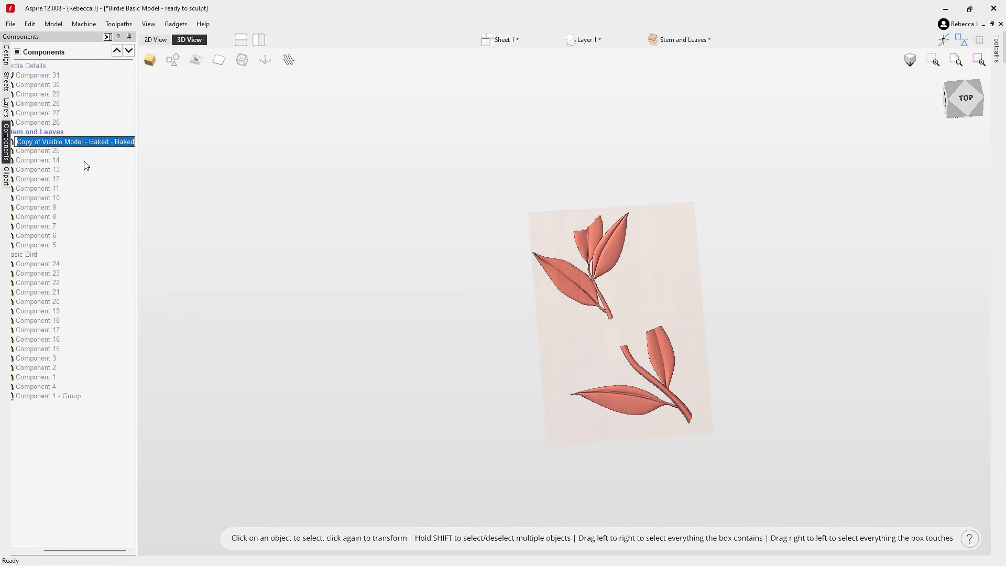
{"action": "left_click_drag", "start_coordinate": [82, 143], "coordinate": [157, 148]}
{"action": "key", "text": "Delete"}
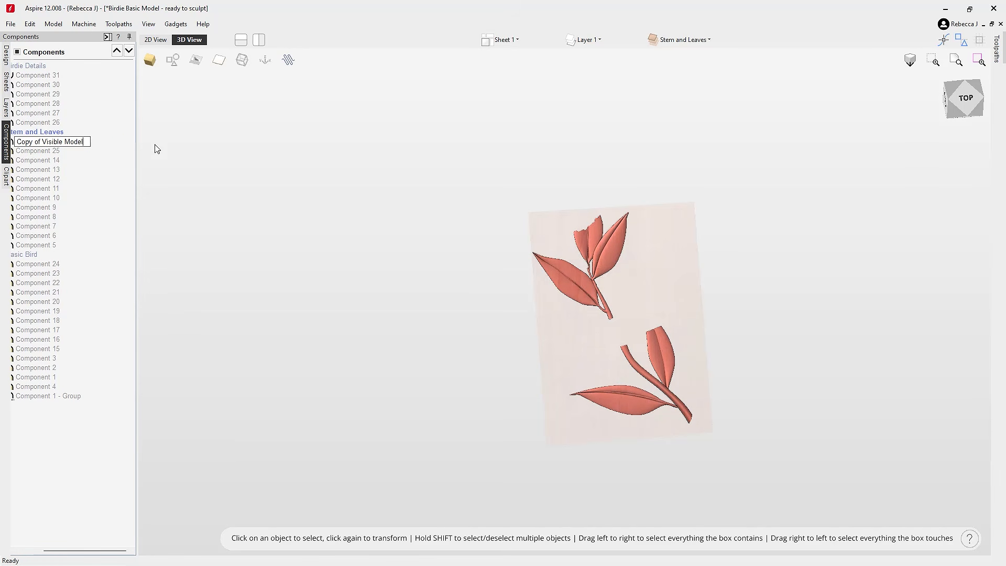
{"action": "key", "text": "Return"}
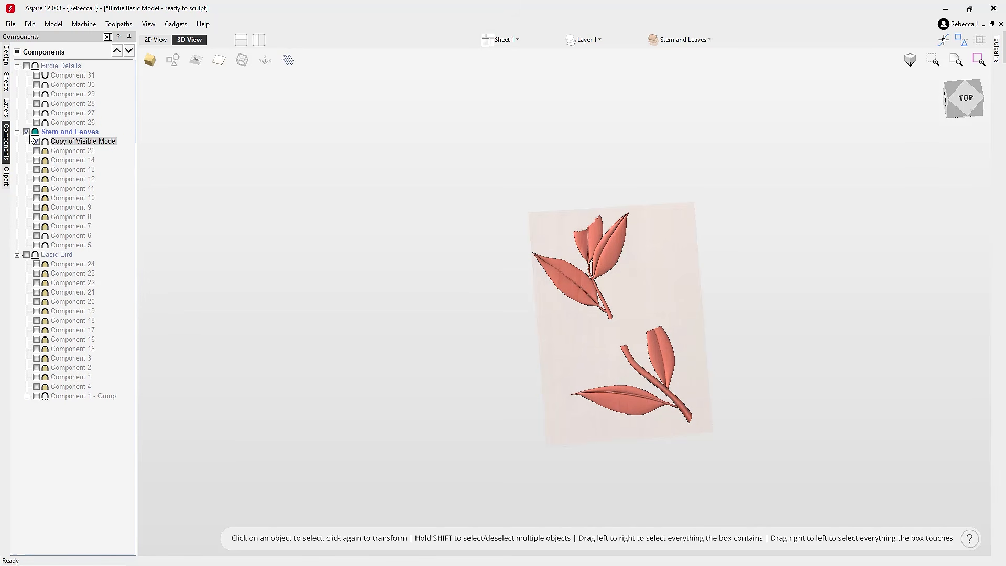
- Hide Stem and Leaves, show Basic Bird, and make Basic Bird the active level
{"action": "left_click", "coordinate": [27, 134]}
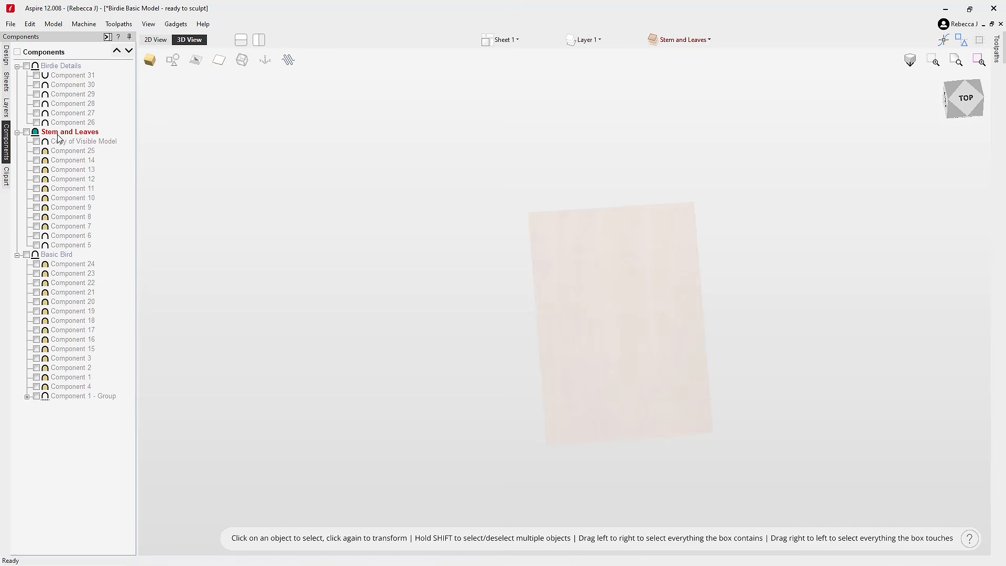
{"action": "left_click", "coordinate": [26, 255]}
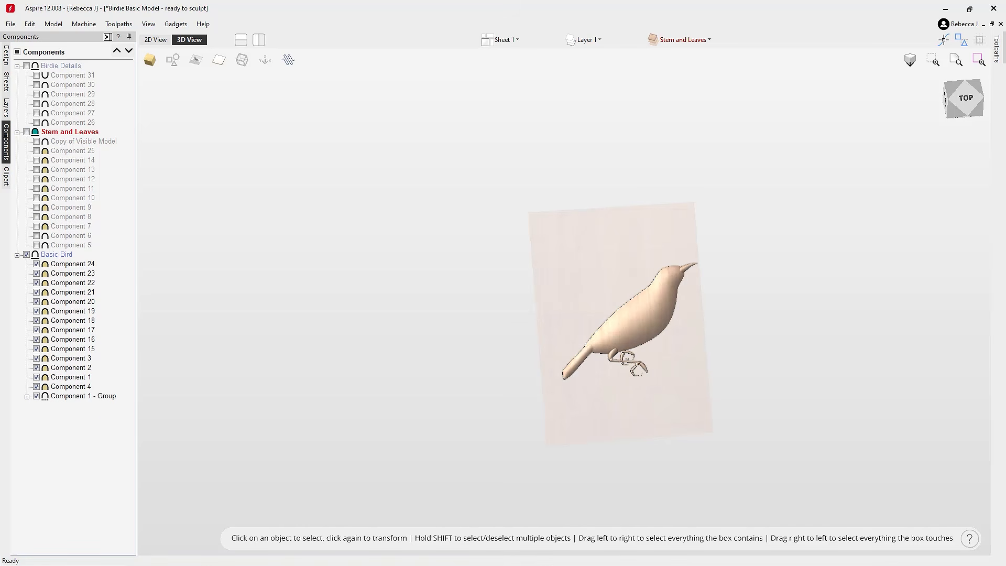
{"action": "left_click", "coordinate": [5, 61]}
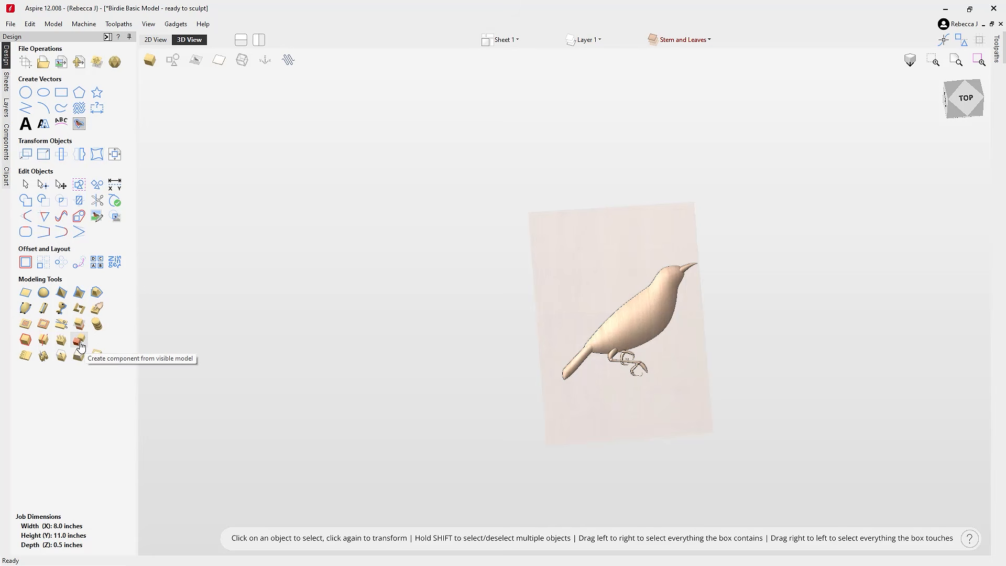
{"action": "left_click", "coordinate": [682, 40]}
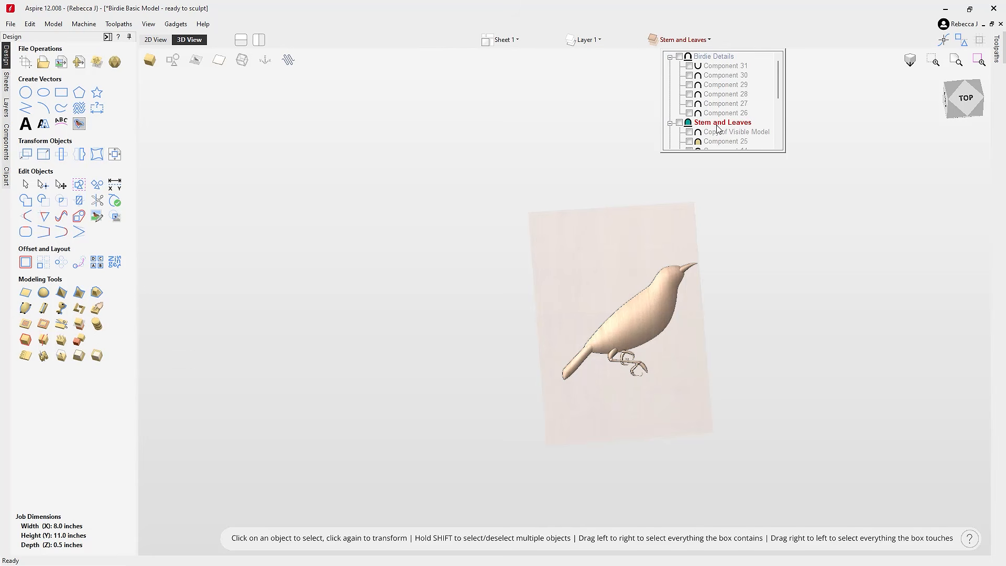
{"action": "scroll", "coordinate": [710, 141], "scroll_direction": "down", "scroll_amount": 3}
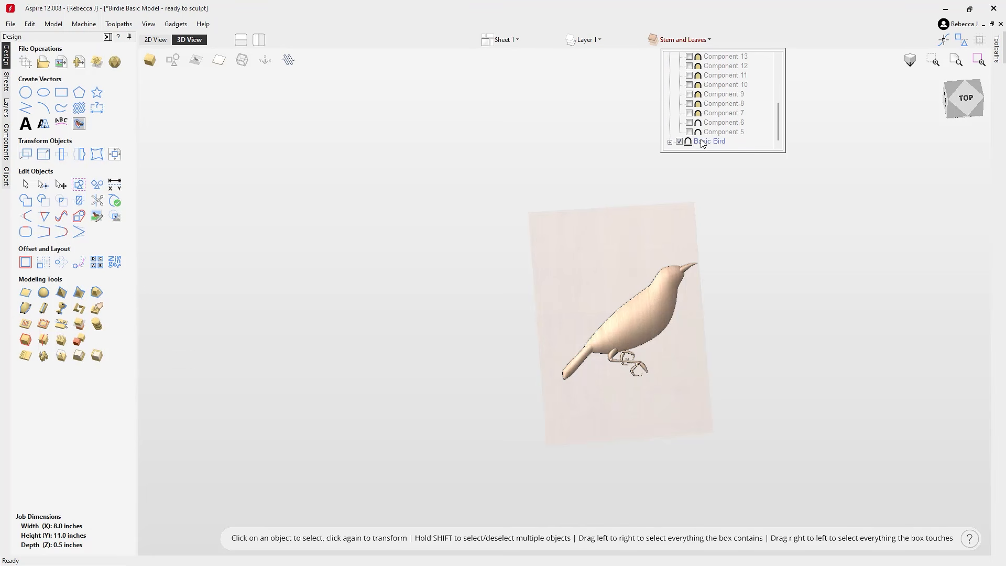
{"action": "left_click", "coordinate": [703, 142]}
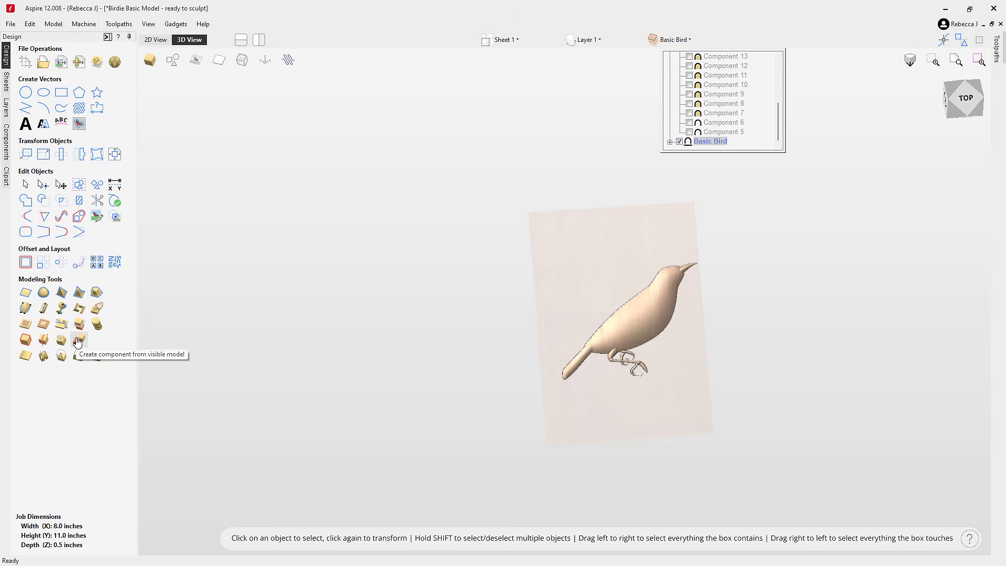
- Create a component from the visible bird model and hide the original Basic Bird components beneath it
{"action": "left_click", "coordinate": [78, 342]}
{"action": "left_click", "coordinate": [6, 140]}
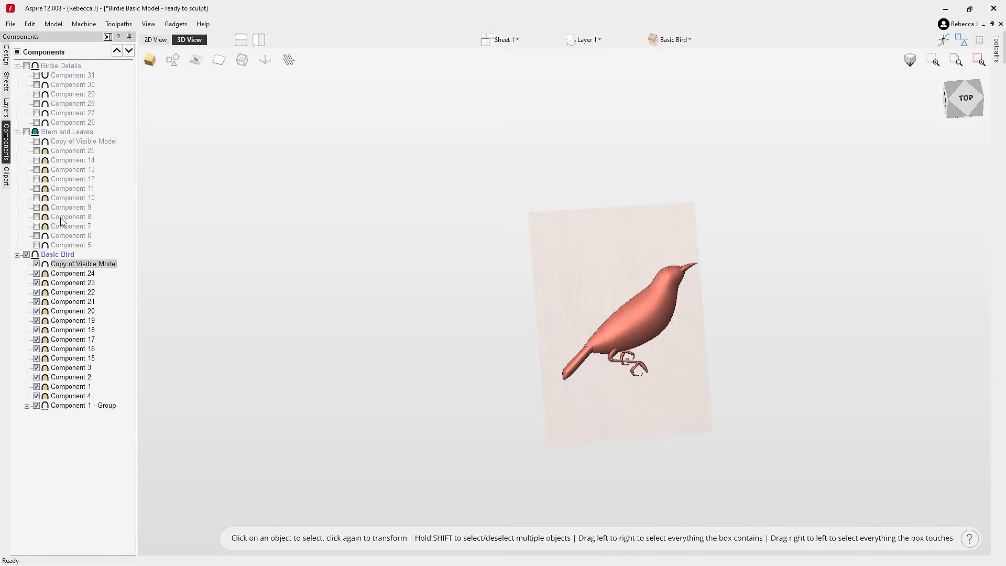
{"action": "left_click", "coordinate": [77, 274]}
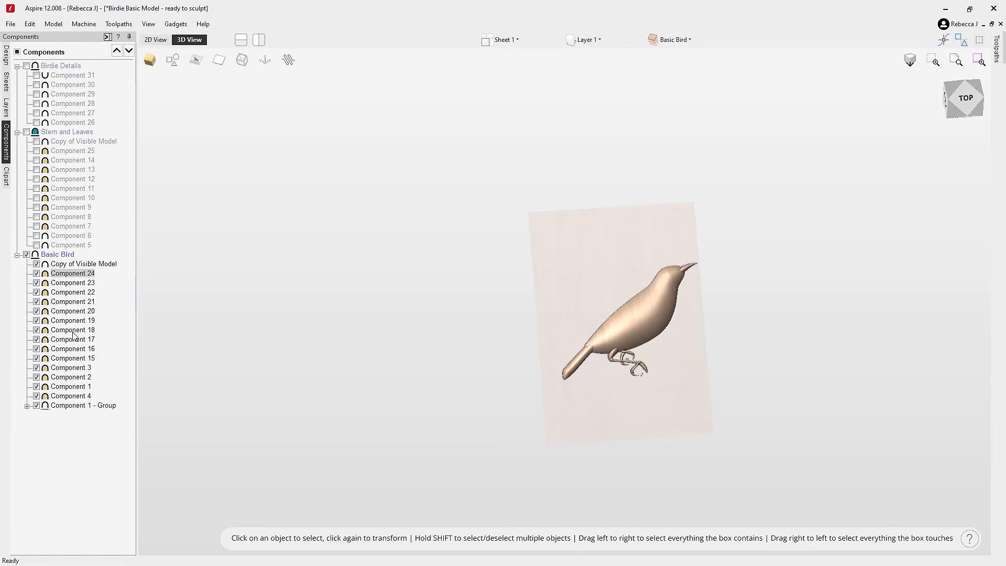
{"action": "left_click", "coordinate": [37, 273]}
- Show the Stem and Leaves level alongside the bird copy and start sculpting the bird copy
{"action": "left_click", "coordinate": [83, 264]}
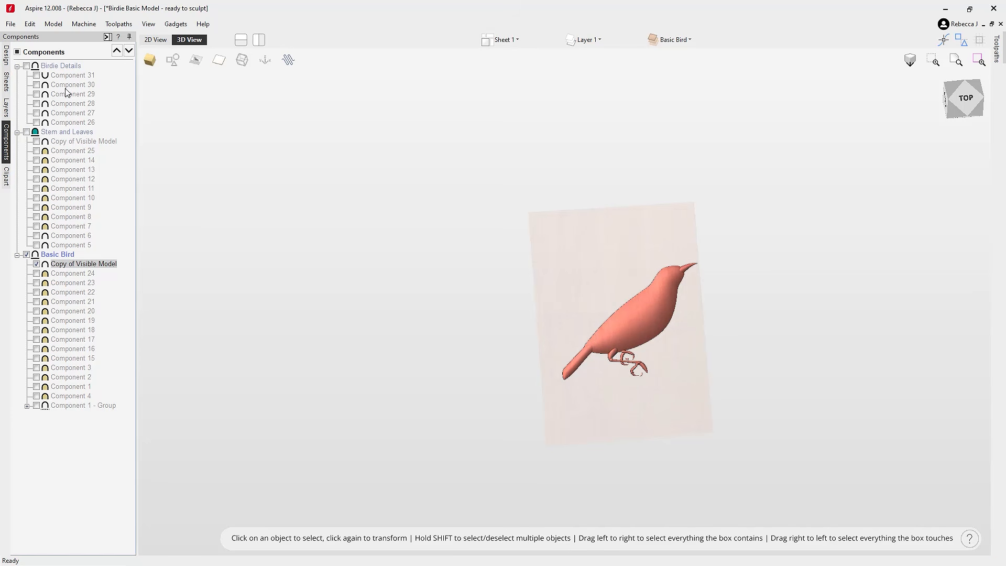
{"action": "left_click", "coordinate": [26, 133]}
{"action": "left_click_drag", "start_coordinate": [530, 332], "coordinate": [637, 389]}
{"action": "scroll", "coordinate": [635, 354], "scroll_direction": "up", "scroll_amount": 5}
{"action": "left_click_drag", "start_coordinate": [665, 282], "coordinate": [574, 278]}
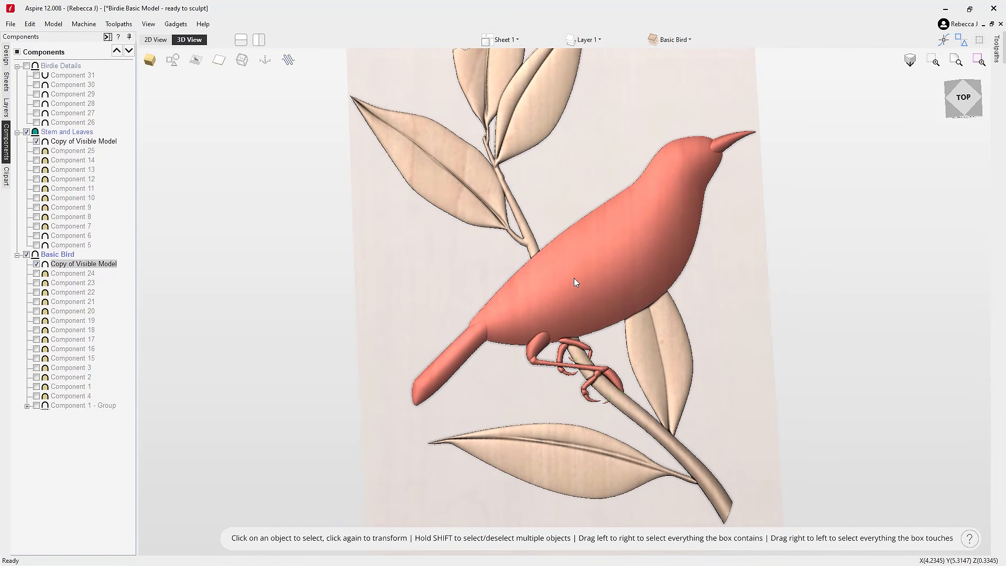
{"action": "left_click", "coordinate": [6, 55]}
{"action": "double_click", "coordinate": [567, 320]}
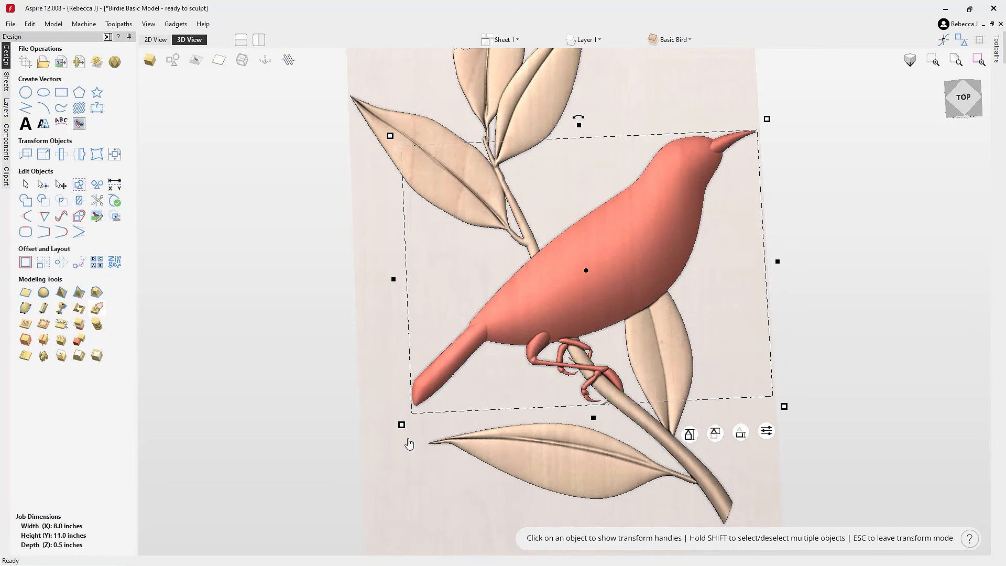
{"action": "left_click", "coordinate": [572, 426]}
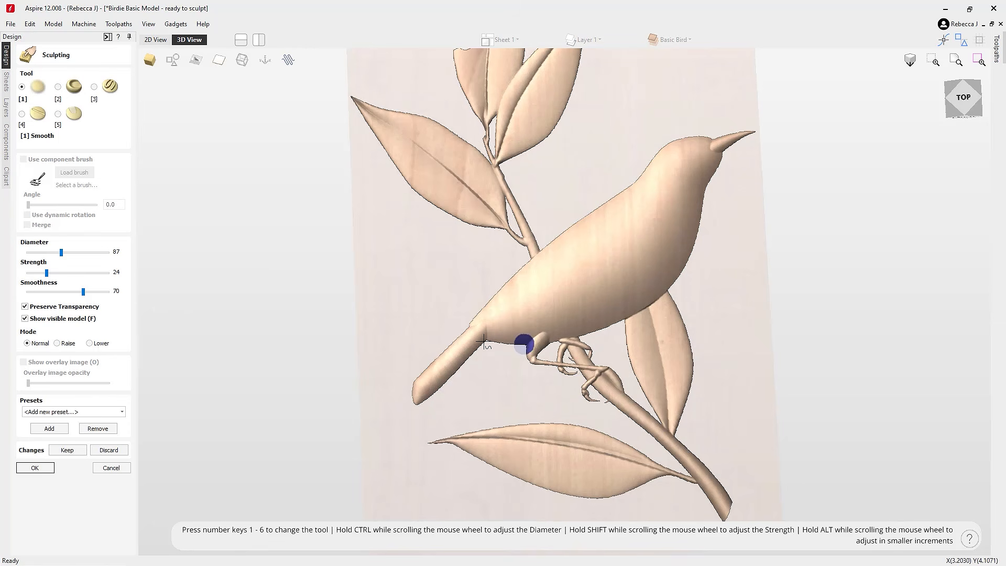
- Smooth the bird's tail joint, beak base and upper leg with a diameter 87 brush, raising the strength to 56
{"action": "mouse_move", "coordinate": [487, 336]}
{"action": "left_mouse_down"}
{"action": "mouse_move", "coordinate": [492, 327]}
{"action": "mouse_move", "coordinate": [477, 331]}
{"action": "mouse_move", "coordinate": [490, 322]}
{"action": "mouse_move", "coordinate": [458, 339]}
{"action": "mouse_move", "coordinate": [490, 325]}
{"action": "left_mouse_up"}
{"action": "mouse_move", "coordinate": [446, 361]}
{"action": "left_mouse_down"}
{"action": "mouse_move", "coordinate": [449, 352]}
{"action": "mouse_move", "coordinate": [399, 402]}
{"action": "mouse_move", "coordinate": [487, 313]}
{"action": "mouse_move", "coordinate": [478, 337]}
{"action": "mouse_move", "coordinate": [481, 323]}
{"action": "mouse_move", "coordinate": [427, 377]}
{"action": "mouse_move", "coordinate": [503, 331]}
{"action": "mouse_move", "coordinate": [418, 356]}
{"action": "left_mouse_up"}
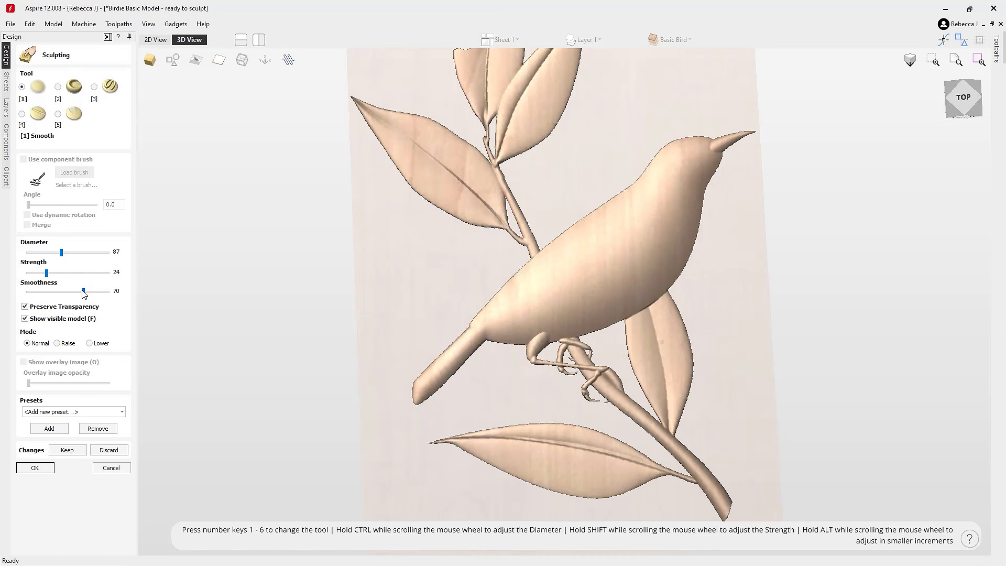
{"action": "mouse_move", "coordinate": [482, 338]}
{"action": "left_mouse_down"}
{"action": "mouse_move", "coordinate": [511, 302]}
{"action": "mouse_move", "coordinate": [439, 366]}
{"action": "mouse_move", "coordinate": [474, 335]}
{"action": "left_mouse_up"}
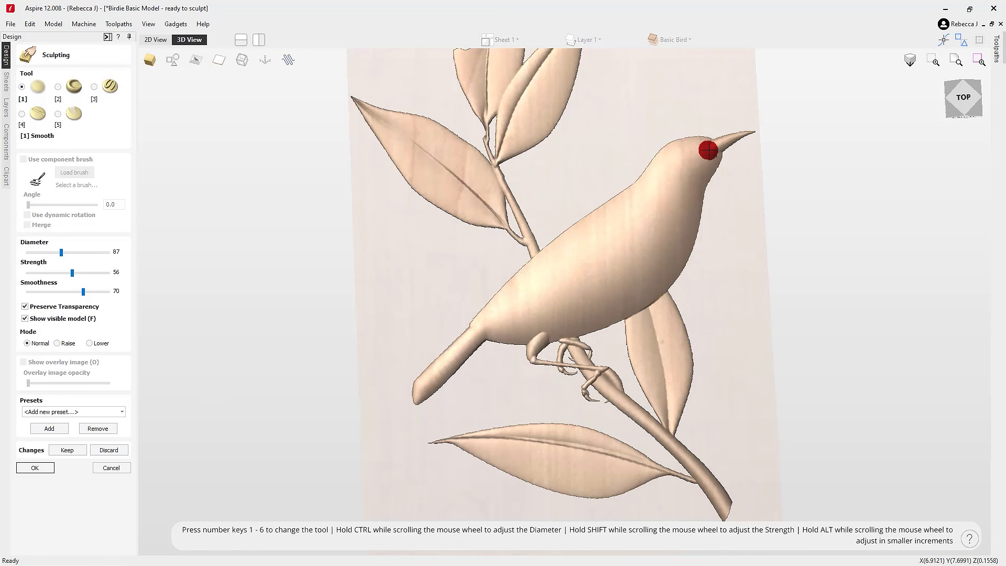
{"action": "left_click_drag", "start_coordinate": [709, 147], "coordinate": [709, 157]}
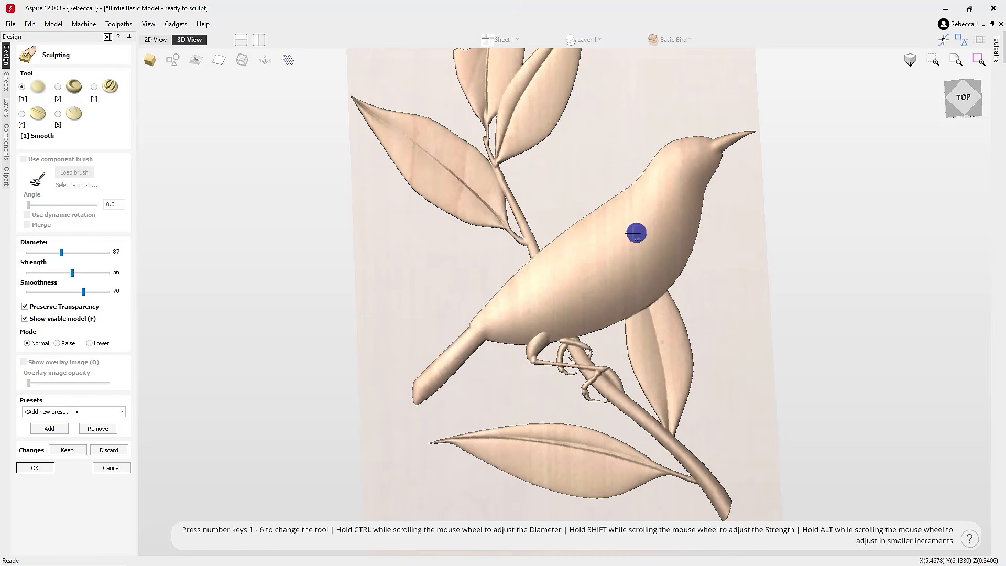
{"action": "mouse_move", "coordinate": [528, 338]}
{"action": "left_mouse_down"}
{"action": "mouse_move", "coordinate": [546, 322]}
{"action": "mouse_move", "coordinate": [537, 334]}
{"action": "left_mouse_up"}
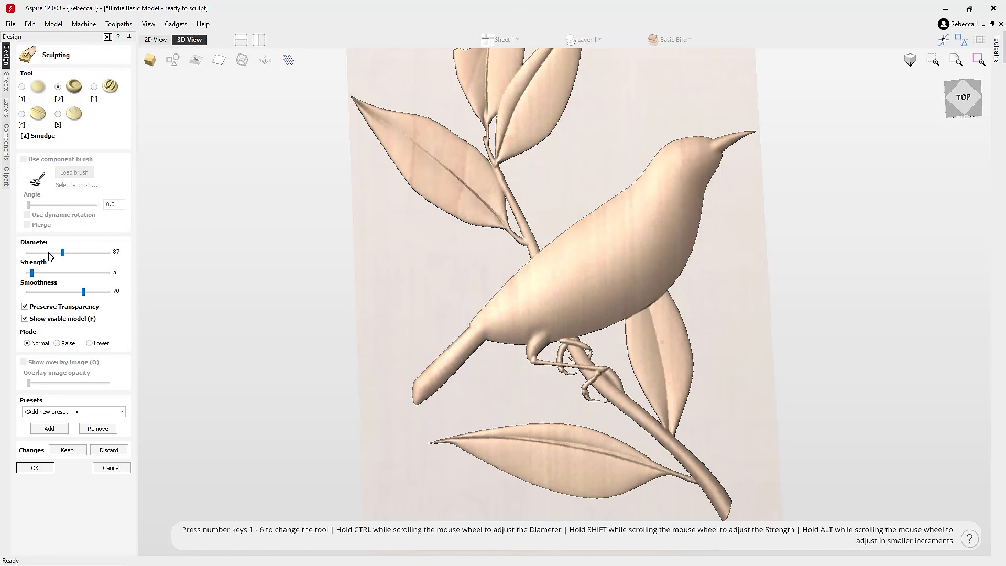
- Blend the bird's leg joints and claws with the Smudge brush at diameter 37 and strength 5, and accept the sculpt
{"action": "middle_click_drag", "start_coordinate": [564, 398], "coordinate": [539, 382]}
{"action": "scroll", "coordinate": [539, 383], "scroll_direction": "up", "scroll_amount": 4}
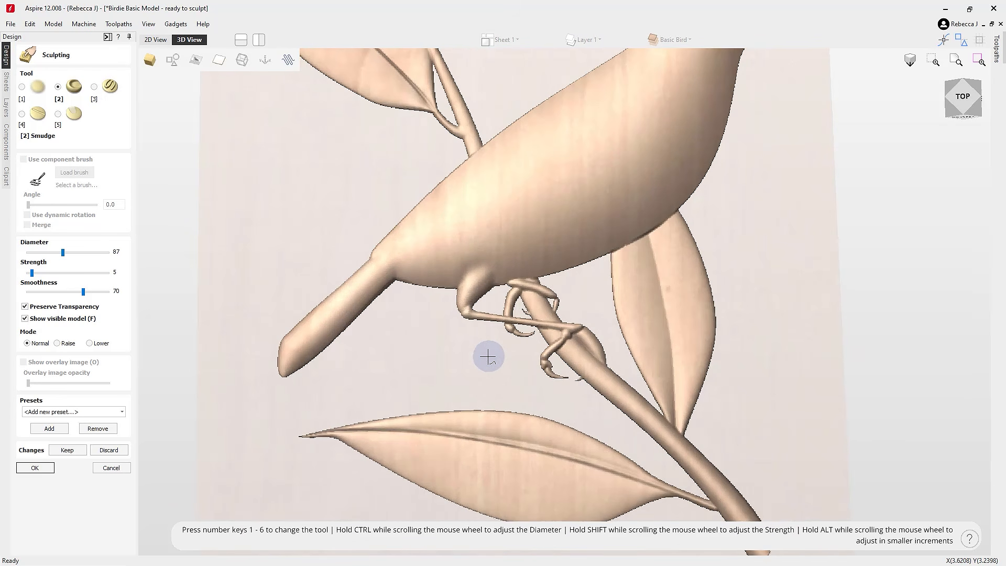
{"action": "scroll", "coordinate": [488, 357], "scroll_direction": "up", "scroll_amount": 1}
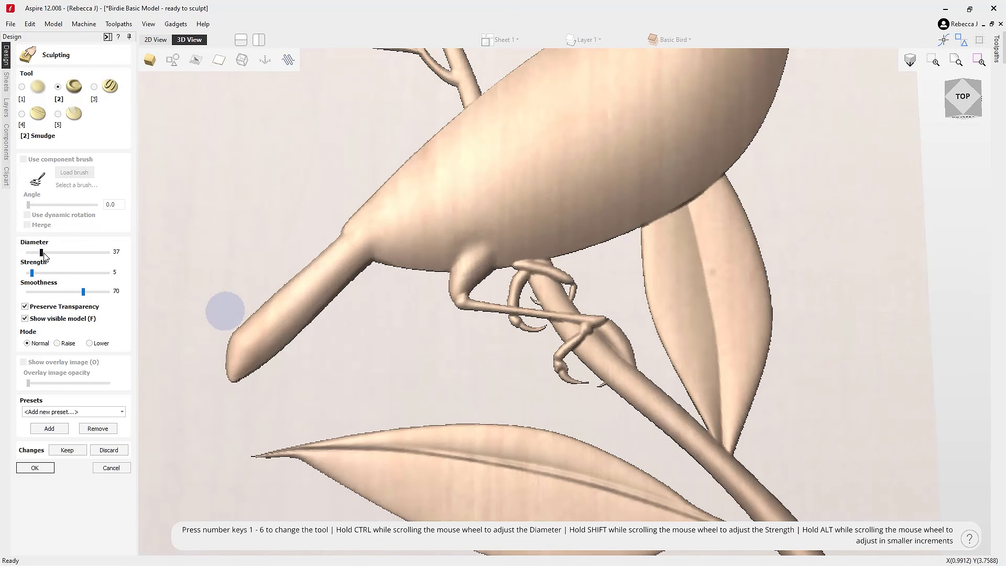
{"action": "left_click_drag", "start_coordinate": [467, 308], "coordinate": [466, 305]}
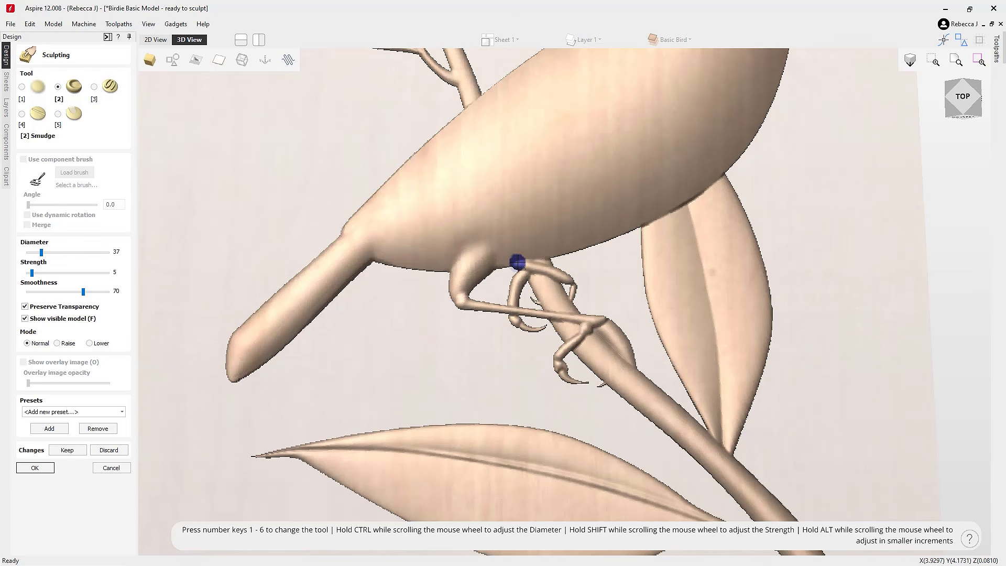
{"action": "left_click_drag", "start_coordinate": [519, 266], "coordinate": [523, 270]}
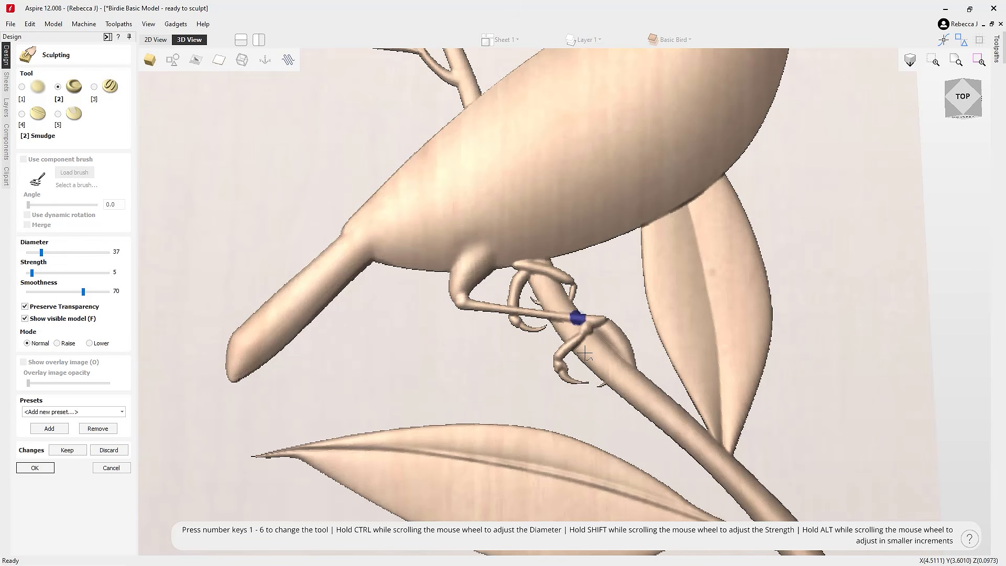
{"action": "mouse_move", "coordinate": [589, 324]}
{"action": "left_mouse_down"}
{"action": "mouse_move", "coordinate": [582, 346]}
{"action": "mouse_move", "coordinate": [591, 319]}
{"action": "mouse_move", "coordinate": [549, 354]}
{"action": "mouse_move", "coordinate": [561, 360]}
{"action": "left_mouse_up"}
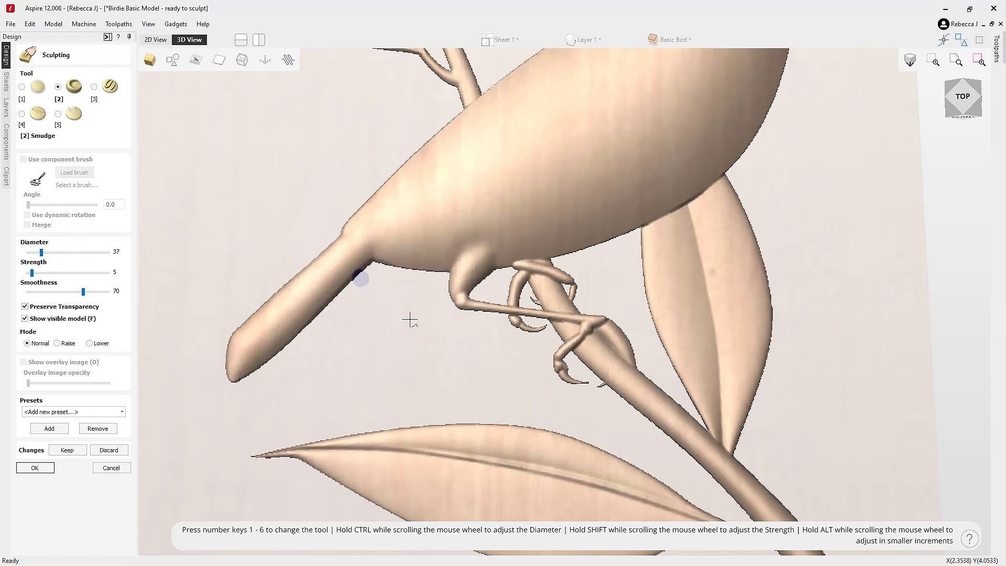
{"action": "scroll", "coordinate": [415, 322], "scroll_direction": "down", "scroll_amount": 5}
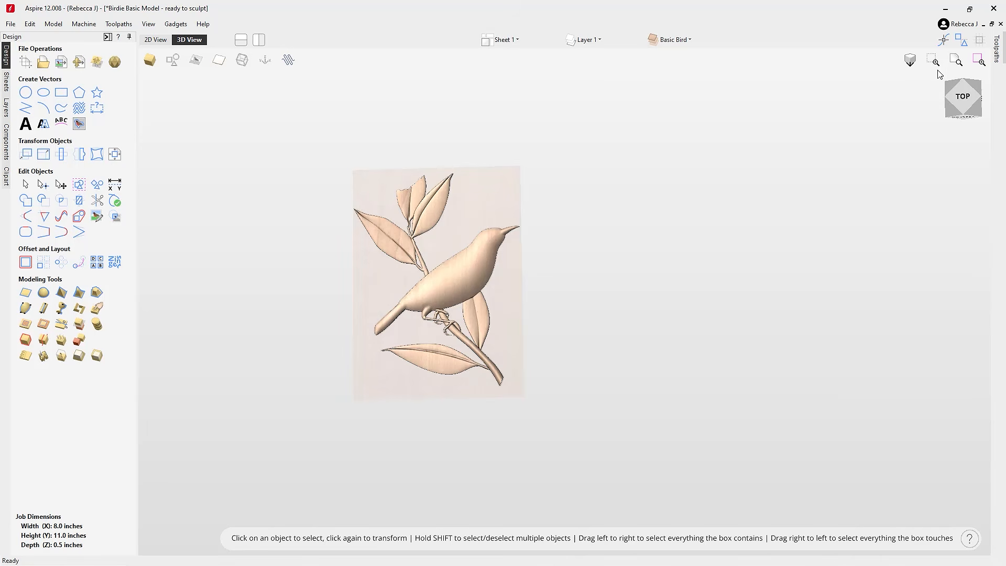
{"action": "left_click", "coordinate": [963, 97]}
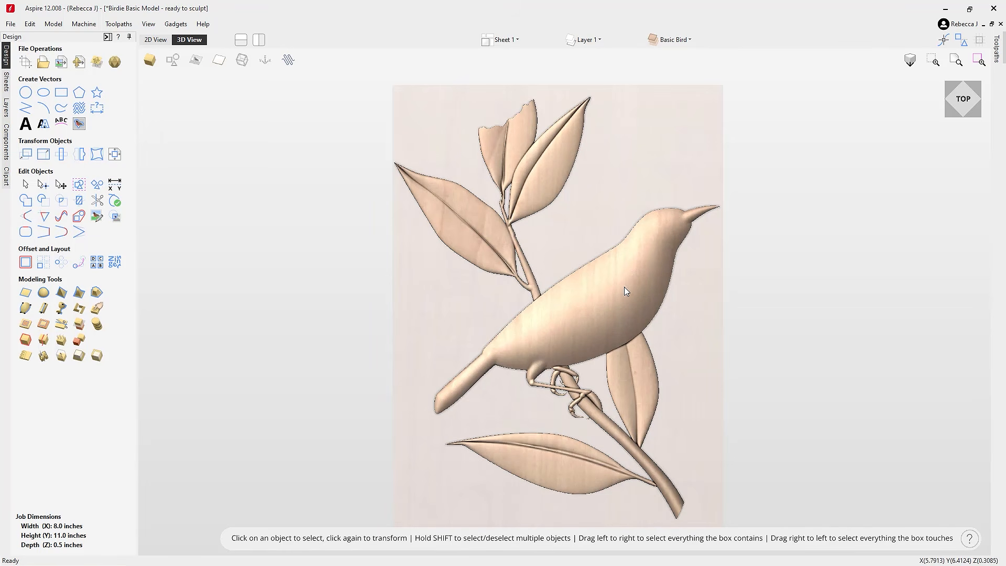
{"action": "left_click", "coordinate": [7, 138]}
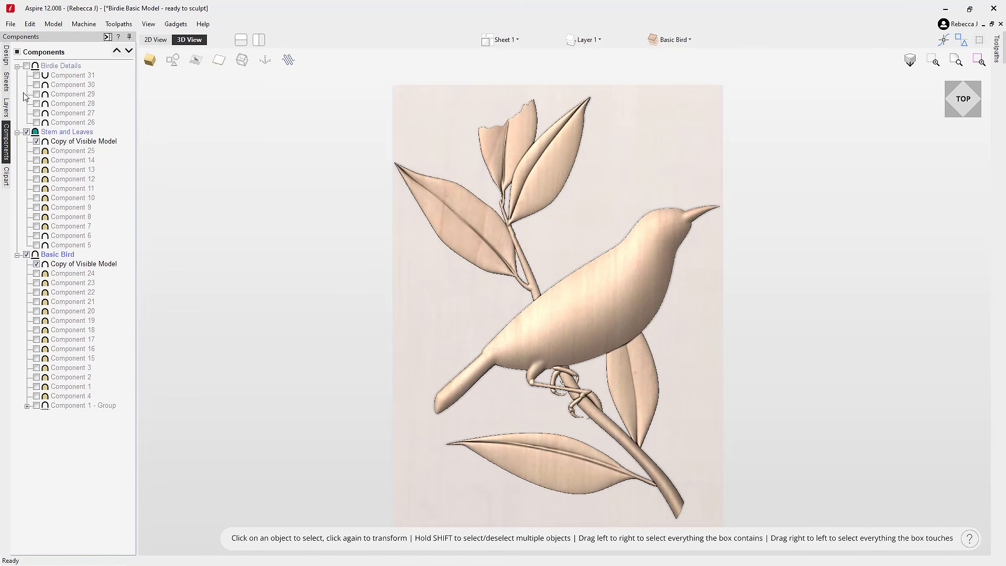
- Show the Birdie Details level and open the bird's cheek component for sculpting
{"action": "left_click", "coordinate": [27, 66]}
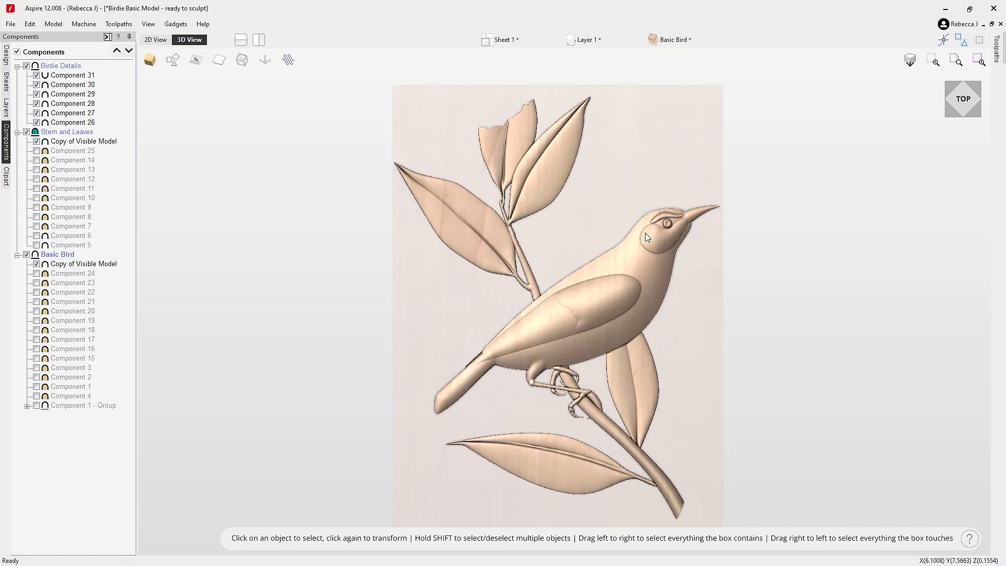
{"action": "left_click", "coordinate": [659, 231]}
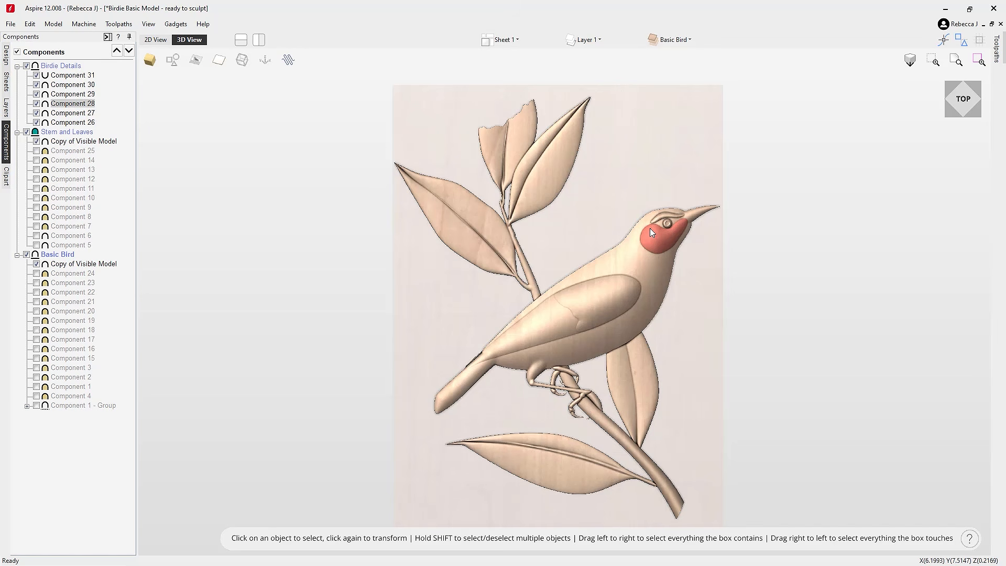
{"action": "left_click", "coordinate": [6, 55]}
{"action": "left_click", "coordinate": [98, 310]}
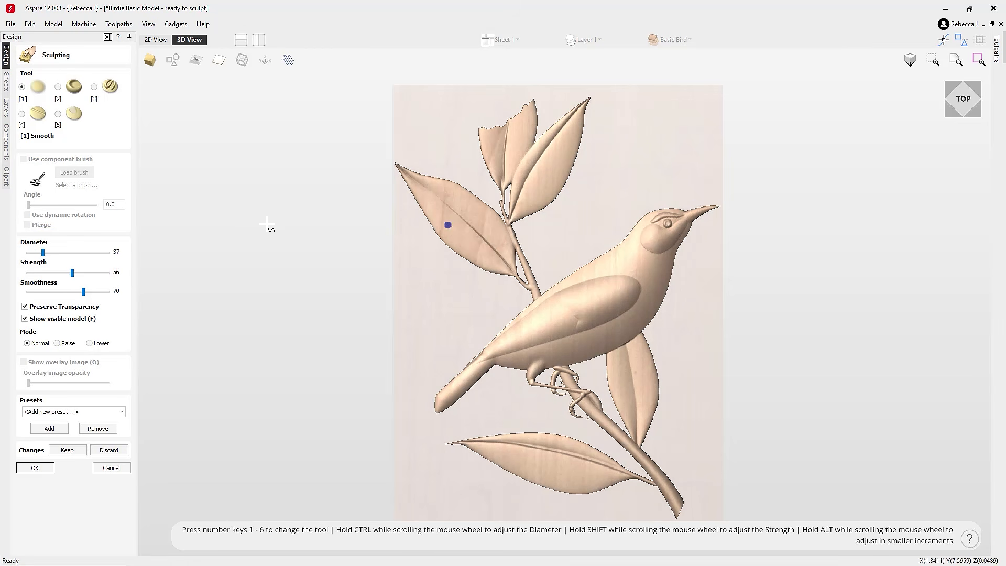
- Extend the cheek's upper edge toward the eye using the Smooth brush at diameter 37 and strength 1, with Preserve Transparency off
{"action": "scroll", "coordinate": [711, 206], "scroll_direction": "up", "scroll_amount": 3}
{"action": "scroll", "coordinate": [646, 263], "scroll_direction": "up", "scroll_amount": 4}
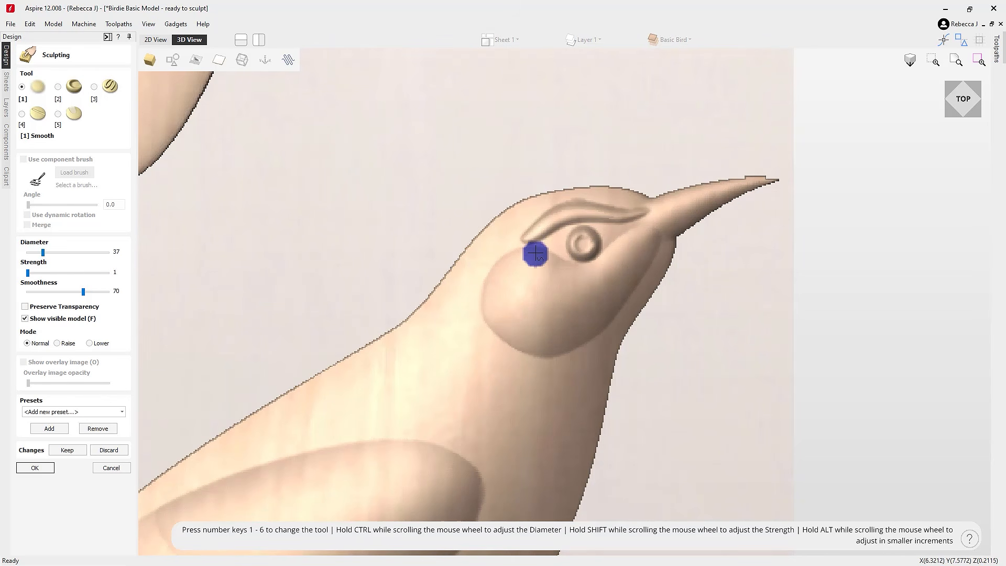
{"action": "mouse_move", "coordinate": [532, 249]}
{"action": "left_mouse_down"}
{"action": "mouse_move", "coordinate": [562, 259]}
{"action": "mouse_move", "coordinate": [636, 225]}
{"action": "mouse_move", "coordinate": [629, 236]}
{"action": "left_mouse_up"}
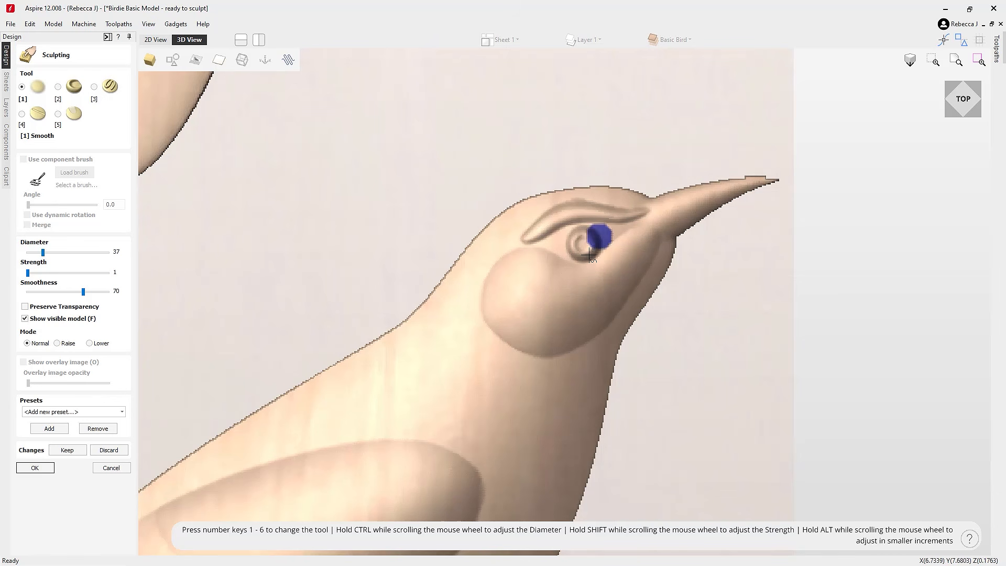
- Smooth the cheek's upper edge in isolation at strength 37 with Preserve Transparency on, show the full model again, and accept the sculpt
{"action": "left_click", "coordinate": [25, 320]}
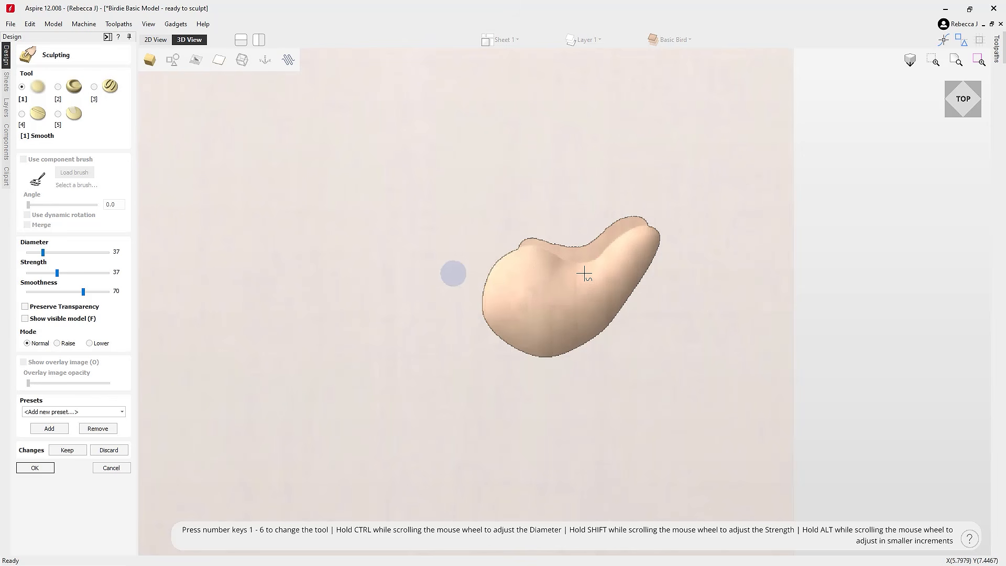
{"action": "left_click_drag", "start_coordinate": [581, 265], "coordinate": [548, 259]}
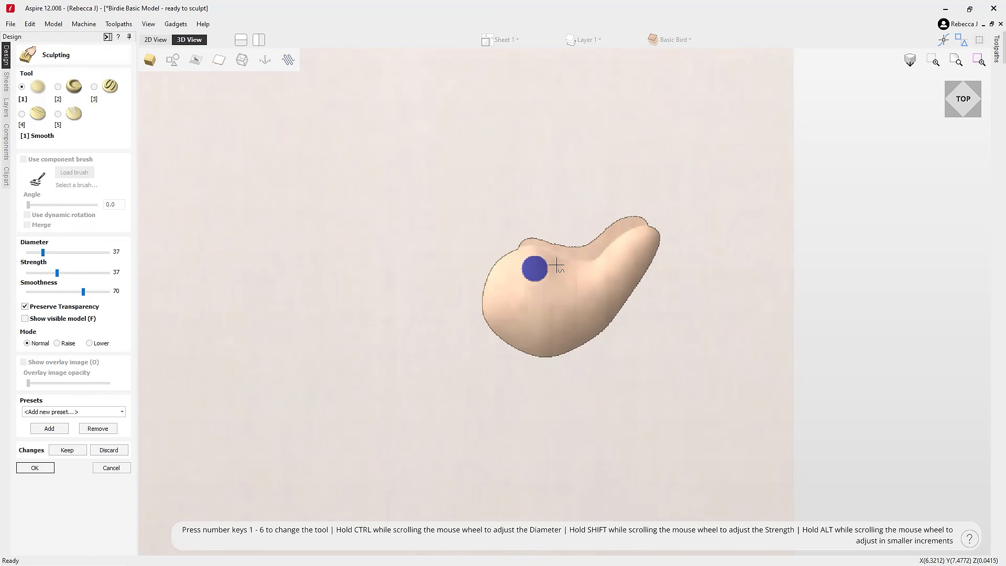
{"action": "mouse_move", "coordinate": [598, 251]}
{"action": "left_mouse_down"}
{"action": "mouse_move", "coordinate": [620, 234]}
{"action": "mouse_move", "coordinate": [599, 256]}
{"action": "mouse_move", "coordinate": [614, 241]}
{"action": "mouse_move", "coordinate": [545, 260]}
{"action": "mouse_move", "coordinate": [556, 258]}
{"action": "mouse_move", "coordinate": [548, 251]}
{"action": "mouse_move", "coordinate": [573, 267]}
{"action": "mouse_move", "coordinate": [620, 240]}
{"action": "mouse_move", "coordinate": [562, 265]}
{"action": "mouse_move", "coordinate": [595, 265]}
{"action": "mouse_move", "coordinate": [620, 237]}
{"action": "left_mouse_up"}
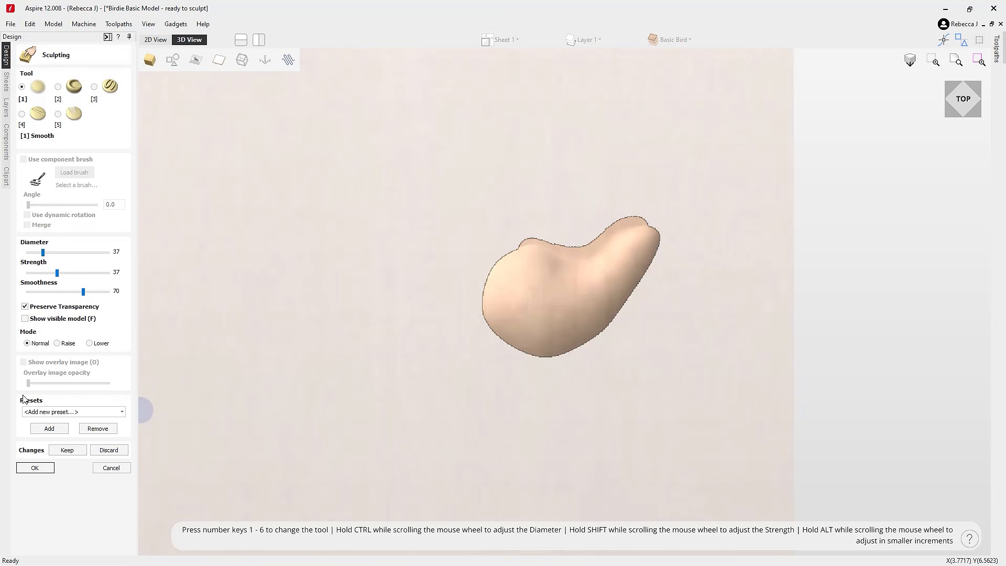
{"action": "left_click", "coordinate": [25, 318]}
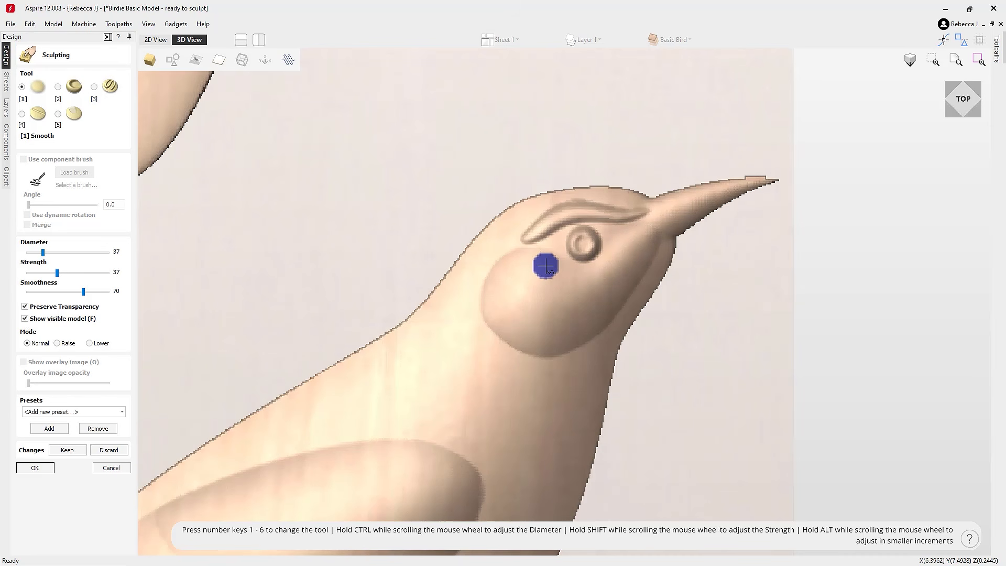
{"action": "scroll", "coordinate": [604, 252], "scroll_direction": "down", "scroll_amount": 5}
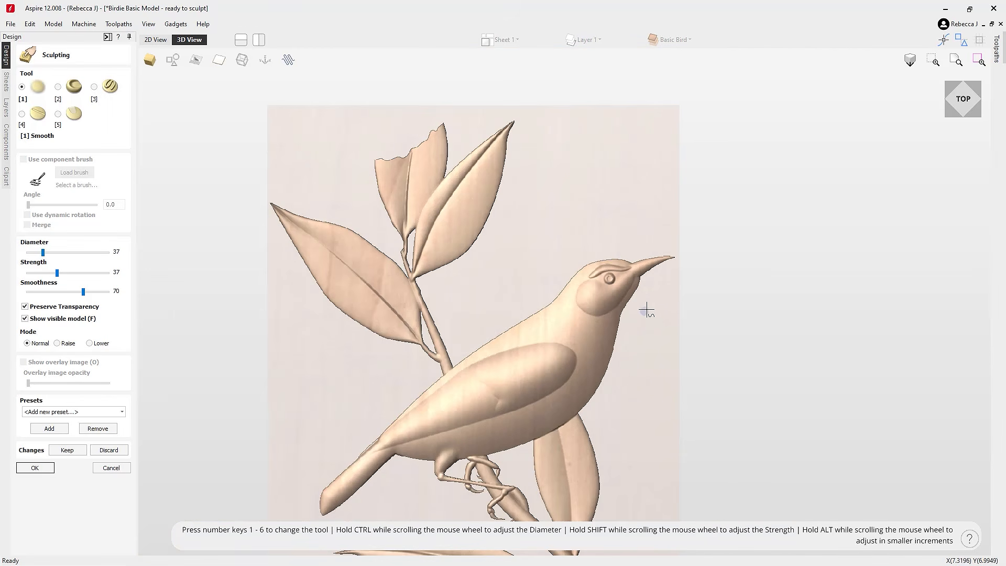
{"action": "scroll", "coordinate": [576, 278], "scroll_direction": "up", "scroll_amount": 5}
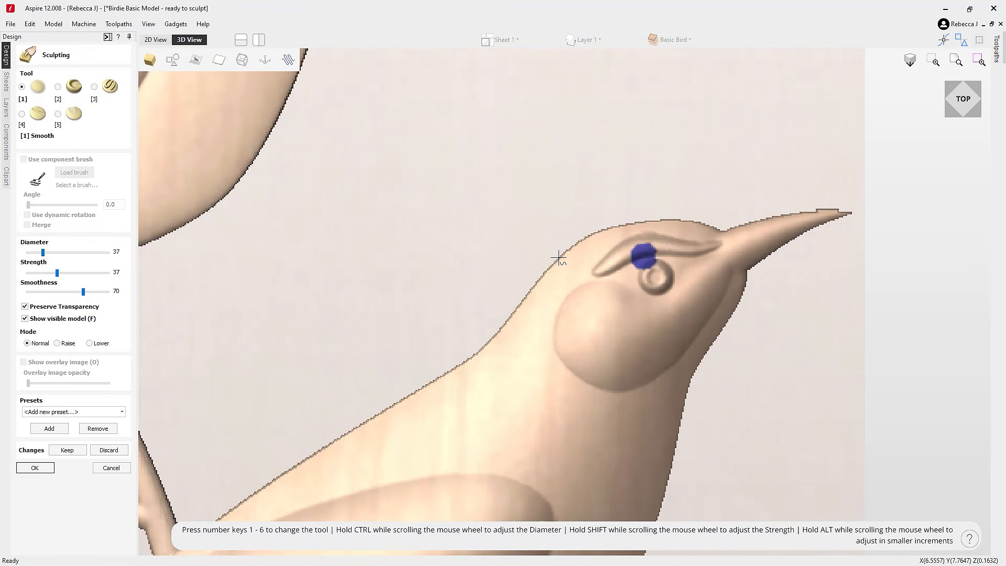
{"action": "left_click", "coordinate": [34, 468]}
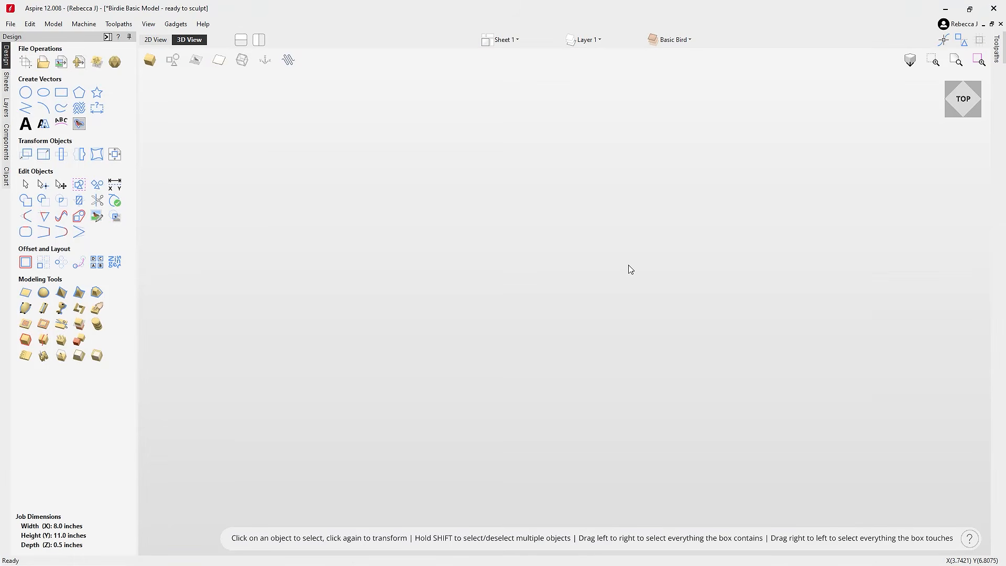
- Sculpt the eyebrow component in isolation, extending its lower edge at strength 1 with Preserve Transparency off
{"action": "left_click", "coordinate": [643, 249]}
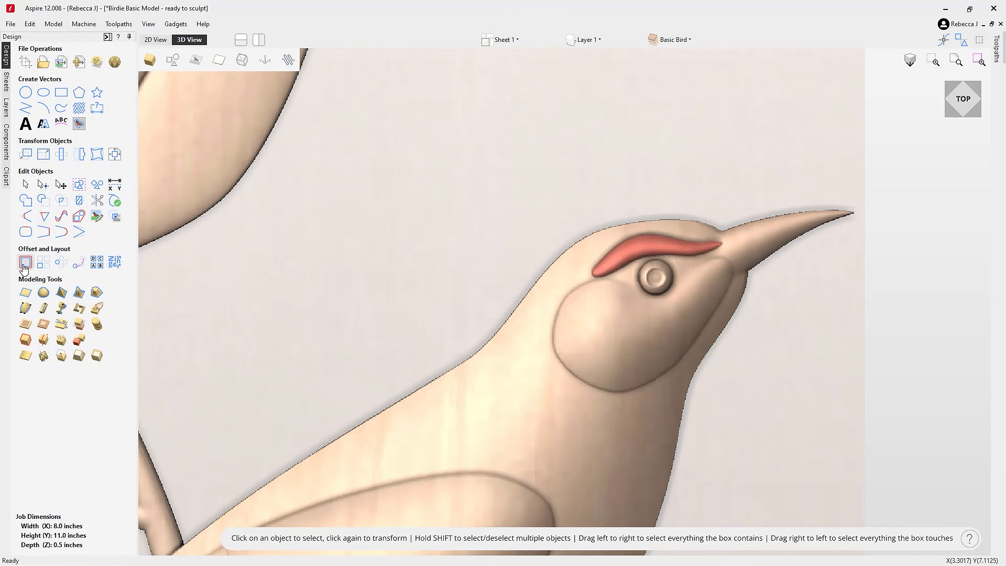
{"action": "left_click", "coordinate": [417, 299]}
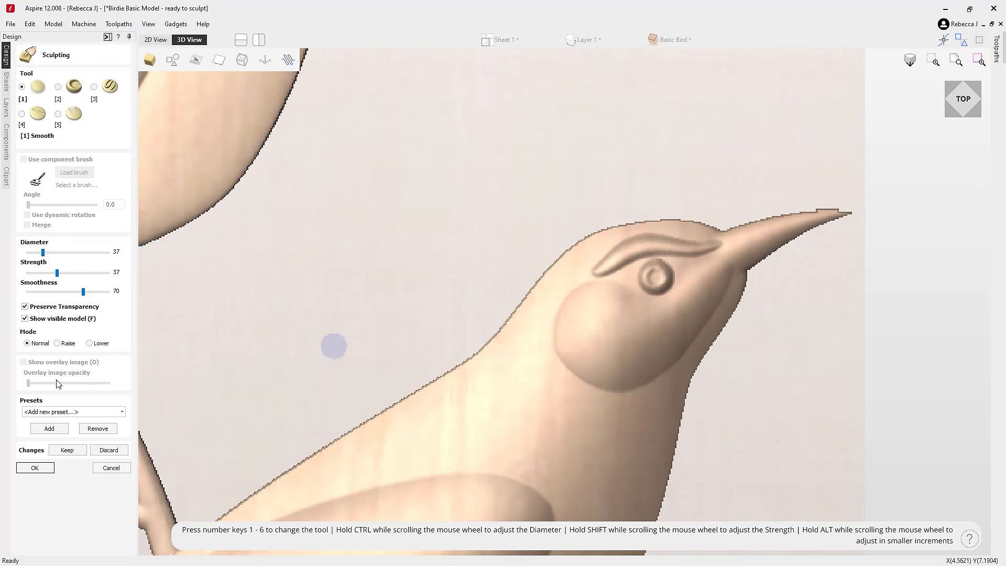
{"action": "left_click", "coordinate": [24, 319]}
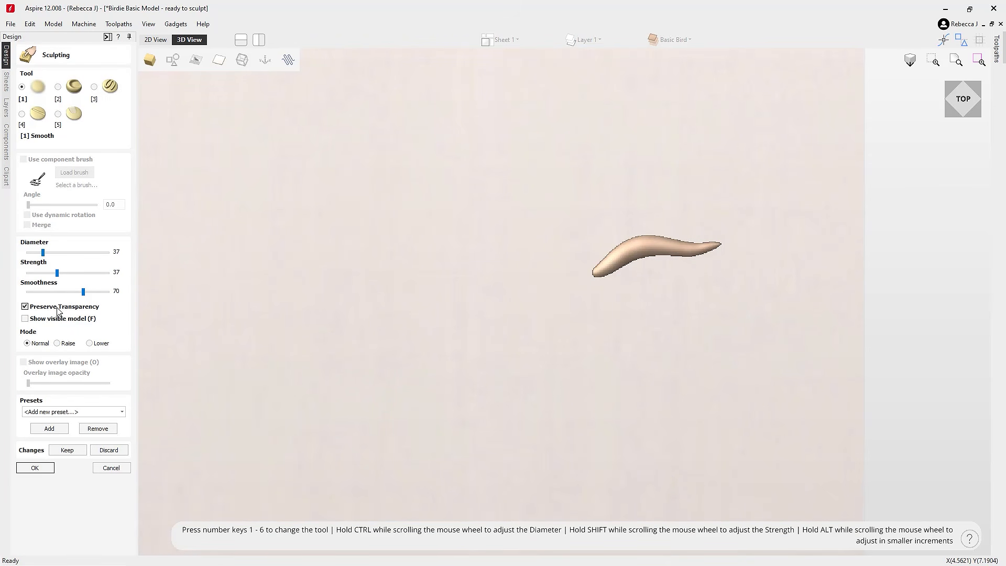
{"action": "left_click", "coordinate": [43, 311]}
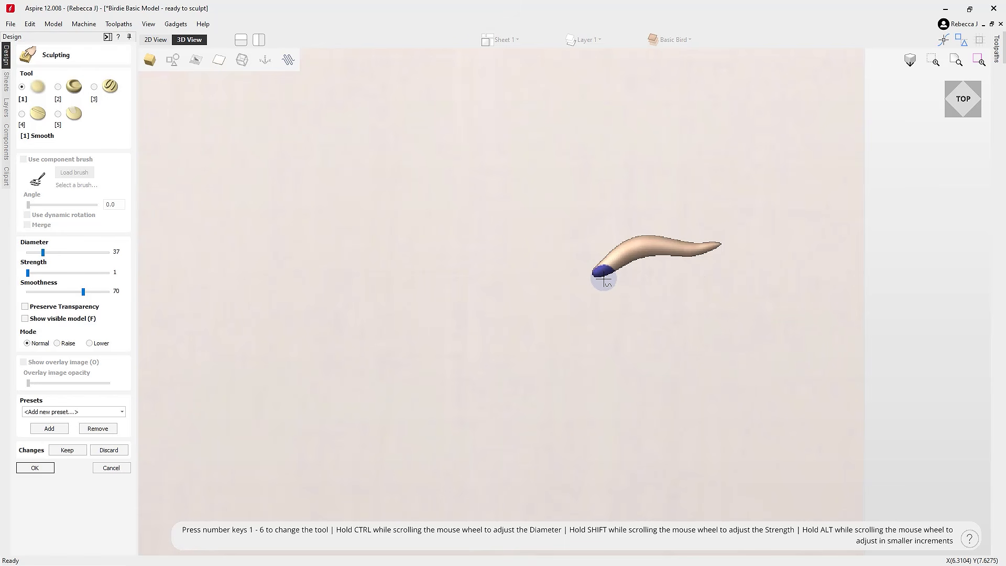
{"action": "mouse_move", "coordinate": [607, 281]}
{"action": "left_mouse_down"}
{"action": "mouse_move", "coordinate": [651, 261]}
{"action": "mouse_move", "coordinate": [713, 258]}
{"action": "left_mouse_up"}
- Smooth the eyebrow's lower edge at diameter 25 and strength 38 with Preserve Transparency on, then show the full model and accept the sculpt
{"action": "left_click", "coordinate": [47, 309]}
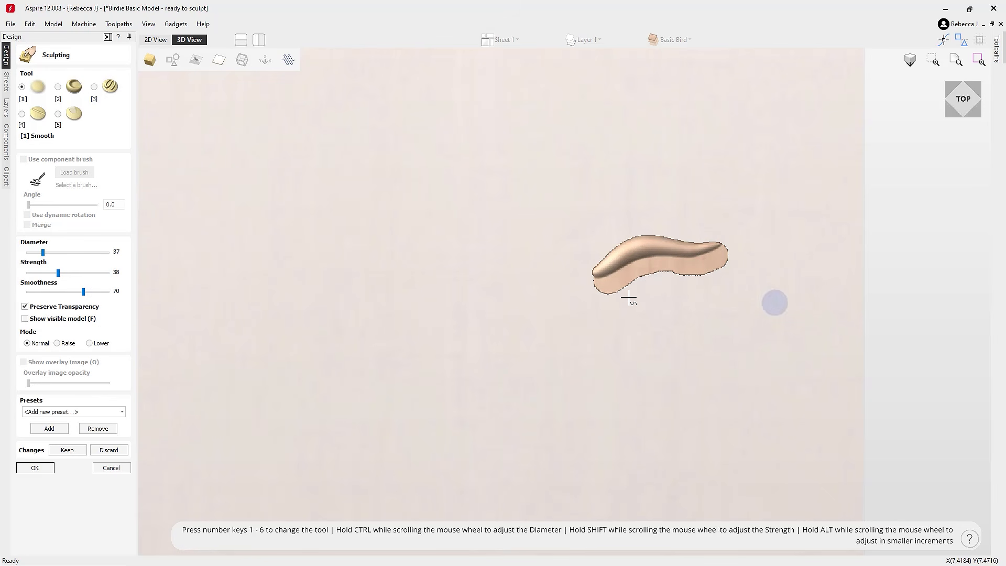
{"action": "scroll", "coordinate": [618, 262], "scroll_direction": "down", "scroll_amount": 2}
{"action": "scroll", "coordinate": [622, 269], "scroll_direction": "up", "scroll_amount": 2}
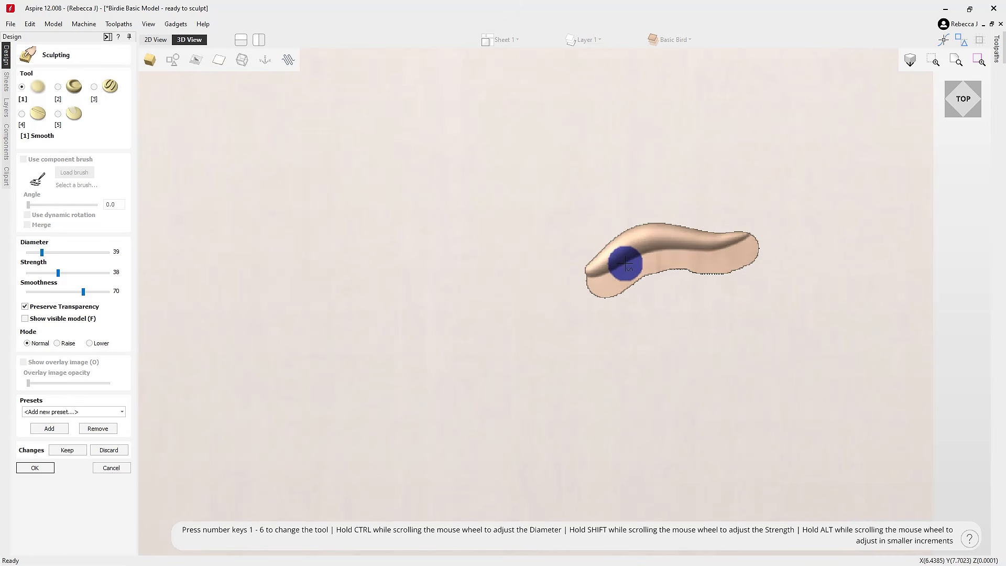
{"action": "scroll", "coordinate": [627, 263], "scroll_direction": "down", "scroll_amount": 3, "text": "ctrl"}
{"action": "mouse_move", "coordinate": [598, 279]}
{"action": "left_mouse_down"}
{"action": "mouse_move", "coordinate": [673, 251]}
{"action": "mouse_move", "coordinate": [745, 245]}
{"action": "mouse_move", "coordinate": [662, 243]}
{"action": "mouse_move", "coordinate": [586, 282]}
{"action": "mouse_move", "coordinate": [684, 258]}
{"action": "left_mouse_up"}
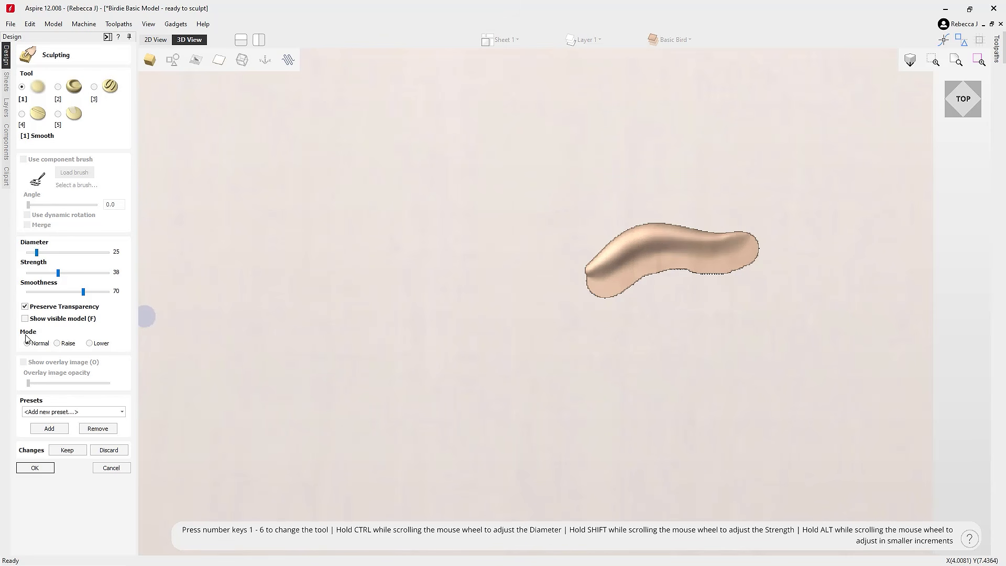
{"action": "left_click", "coordinate": [25, 318]}
{"action": "scroll", "coordinate": [472, 294], "scroll_direction": "down", "scroll_amount": 3}
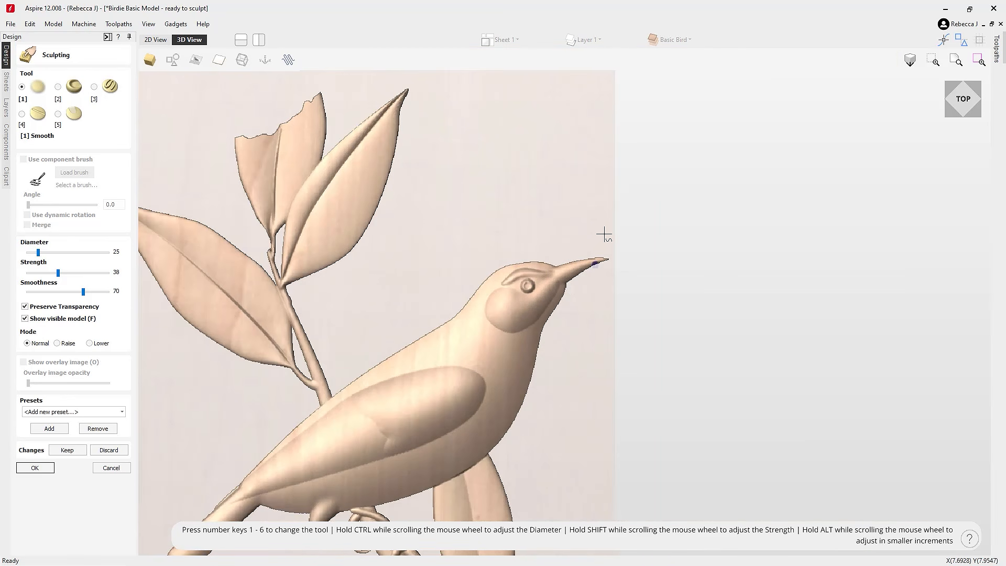
{"action": "left_click", "coordinate": [35, 468]}
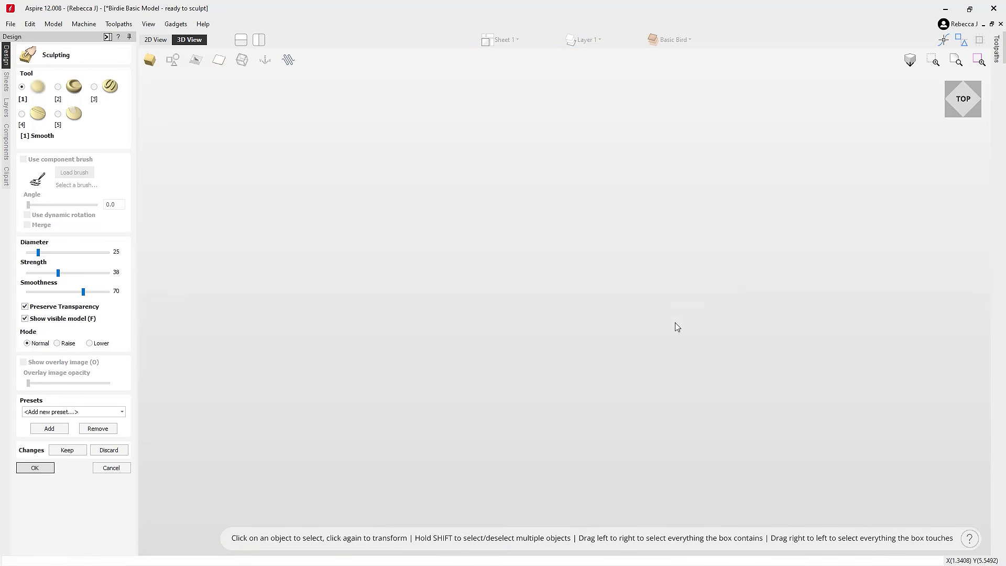
- Inspect the whole relief, return to the top view, and tile the 2D and 3D views side by side
{"action": "scroll", "coordinate": [617, 345], "scroll_direction": "down", "scroll_amount": 3}
{"action": "left_click_drag", "start_coordinate": [493, 449], "coordinate": [540, 395]}
{"action": "scroll", "coordinate": [562, 378], "scroll_direction": "down", "scroll_amount": 2}
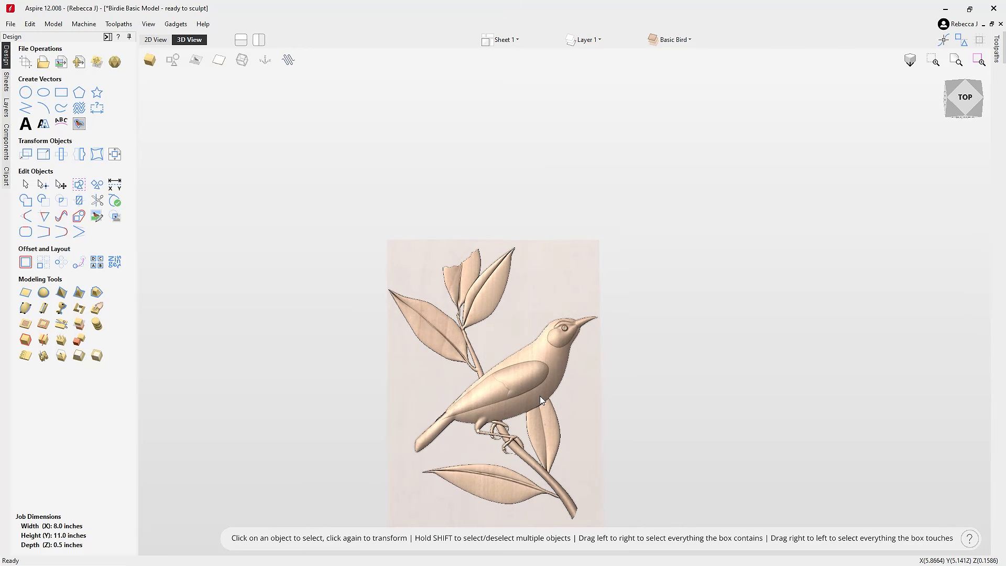
{"action": "left_click", "coordinate": [965, 99]}
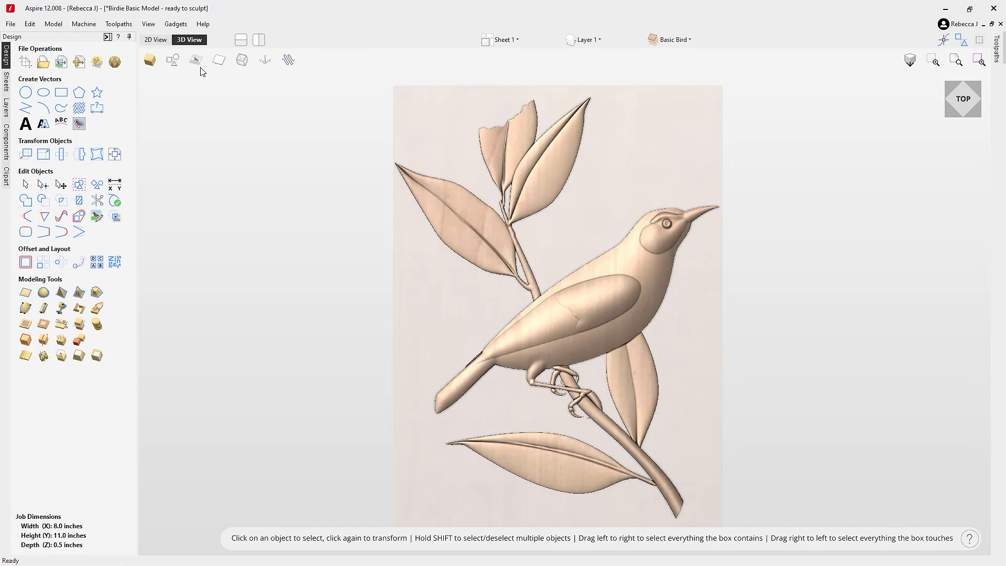
{"action": "left_click", "coordinate": [259, 40]}
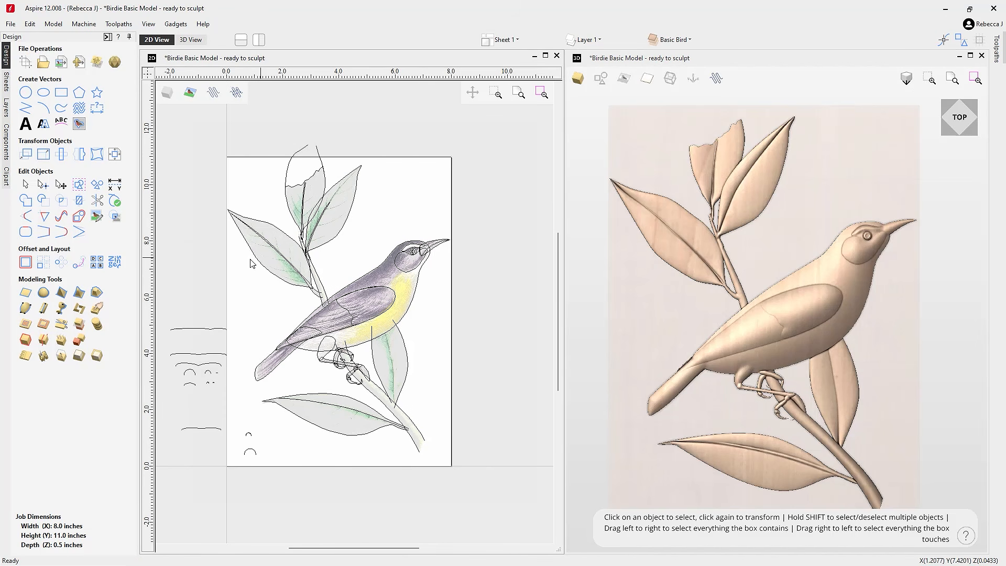
- Hide the Birdie Details, Basic Bird, and Stem and Leaves levels, collapsing the latter two in the component tree
{"action": "left_click", "coordinate": [6, 142]}
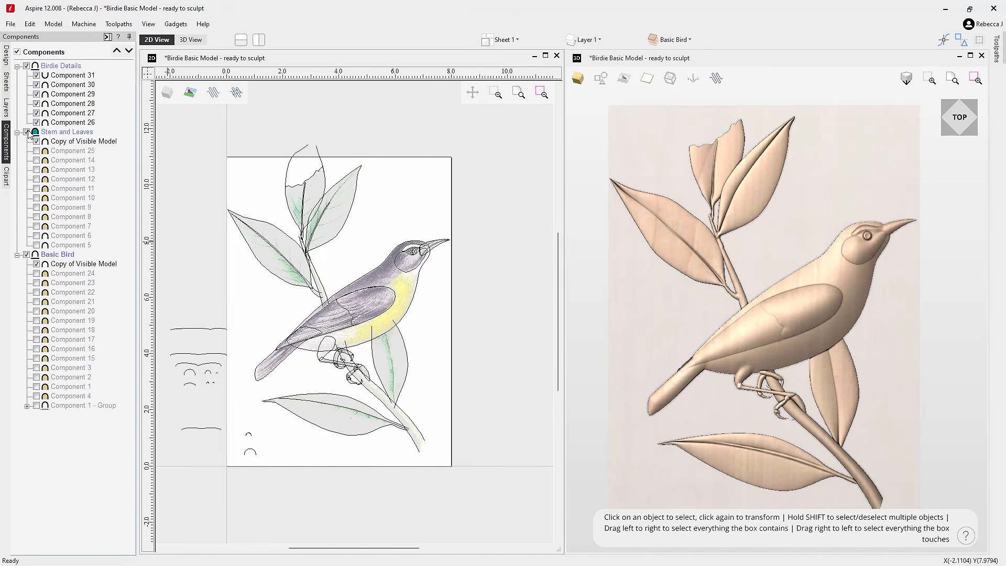
{"action": "left_click", "coordinate": [27, 66]}
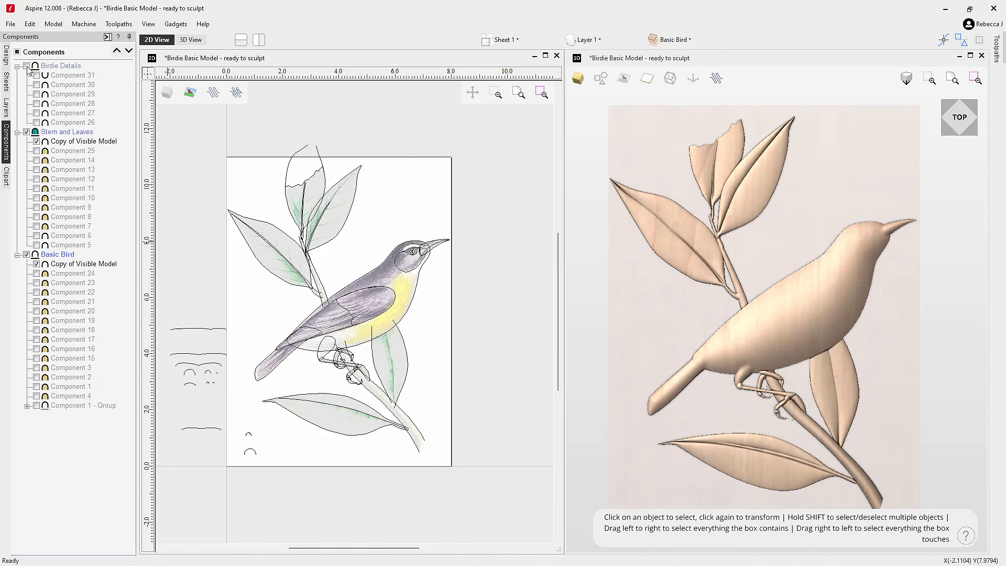
{"action": "left_click", "coordinate": [17, 132]}
{"action": "left_click", "coordinate": [17, 141]}
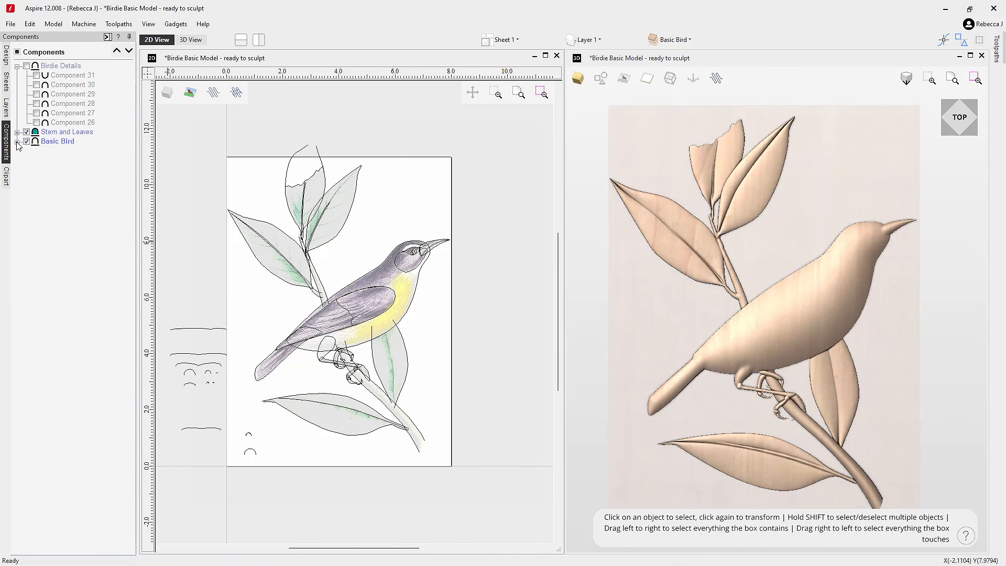
{"action": "left_click", "coordinate": [26, 141]}
{"action": "left_click", "coordinate": [26, 132]}
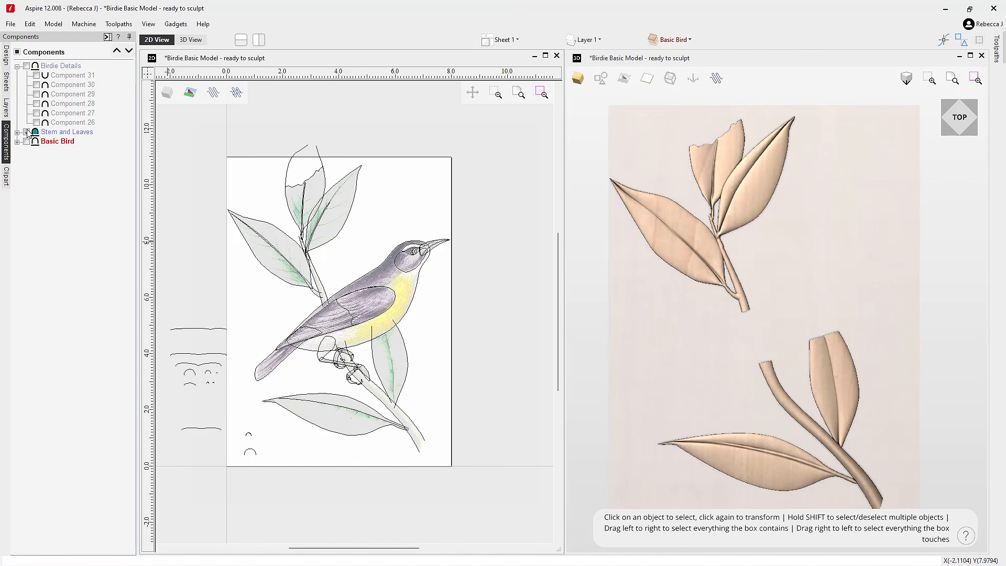
{"action": "left_click", "coordinate": [27, 132]}
{"action": "left_click", "coordinate": [26, 132]}
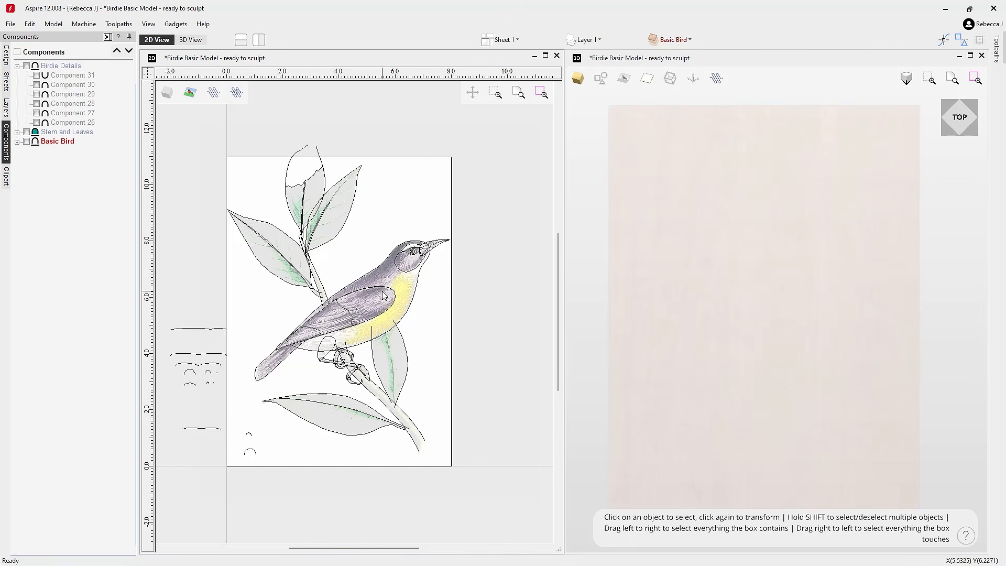
- Create a component from the coloured bird artwork bitmap
{"action": "left_click", "coordinate": [385, 278]}
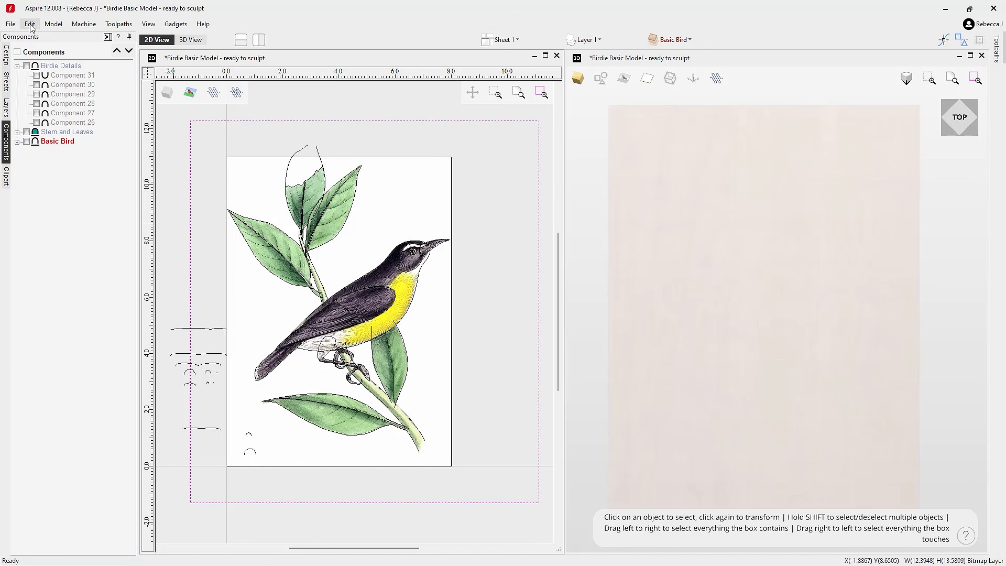
{"action": "left_click", "coordinate": [5, 55]}
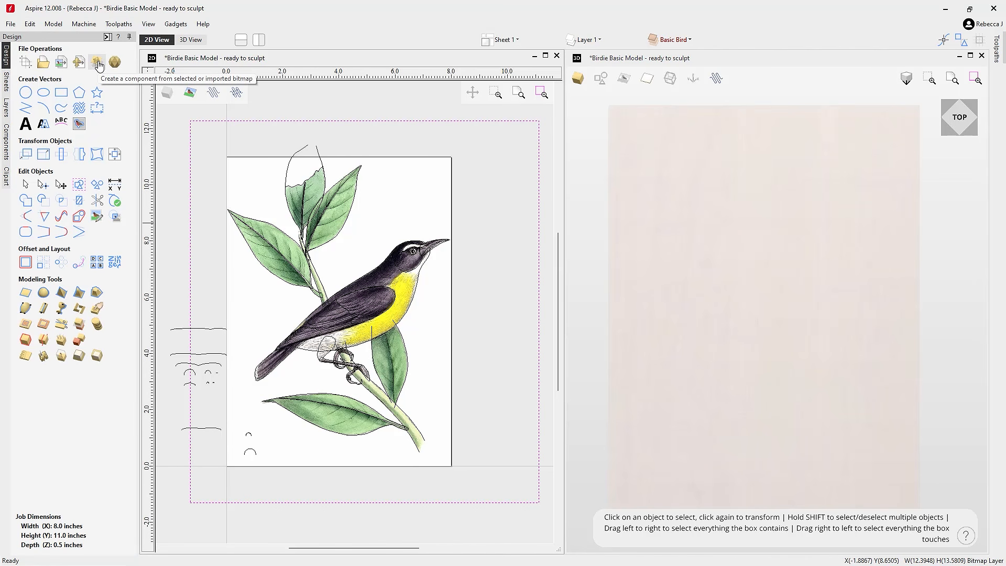
{"action": "left_click", "coordinate": [98, 62]}
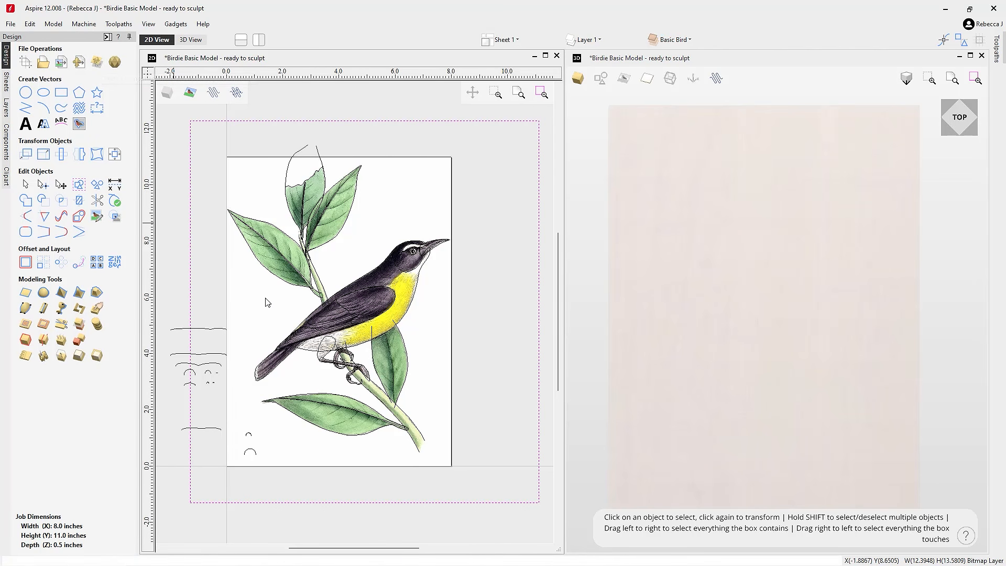
{"action": "left_click_drag", "start_coordinate": [883, 448], "coordinate": [898, 404]}
- Move the bird-4489182 bitmap component from the Basic Bird level into the Birdie Details level
{"action": "left_click", "coordinate": [5, 158]}
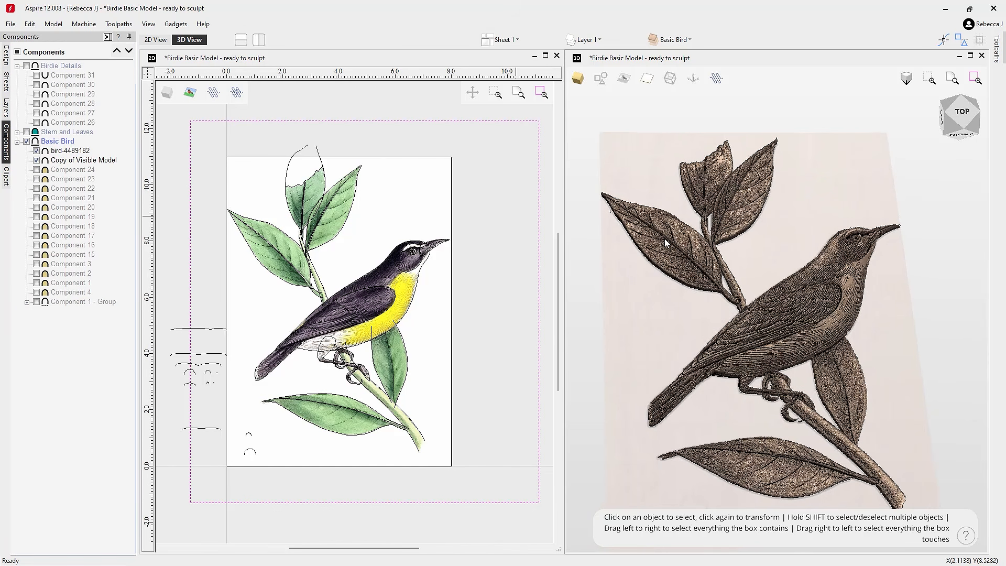
{"action": "left_click", "coordinate": [66, 152]}
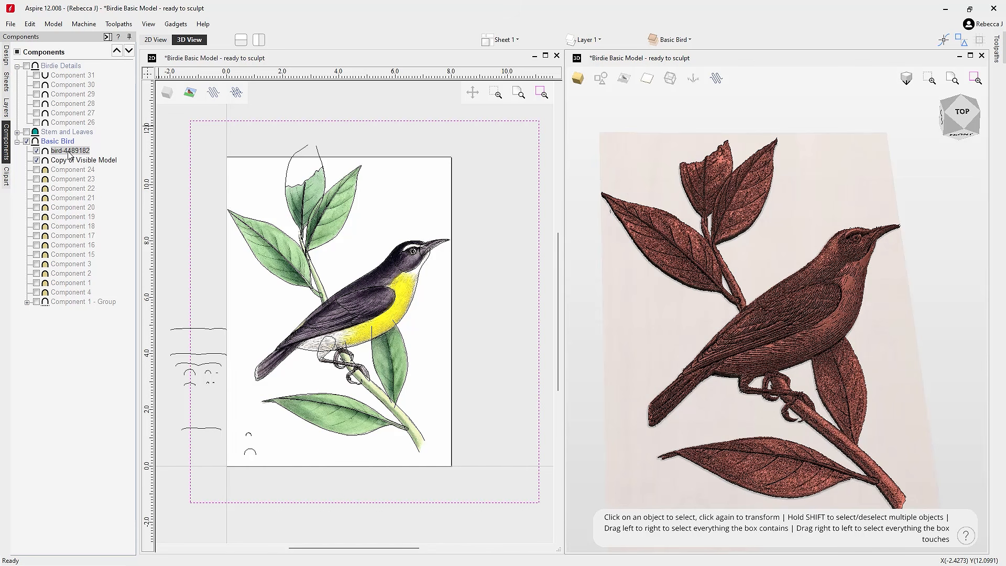
{"action": "left_click_drag", "start_coordinate": [69, 152], "coordinate": [84, 71]}
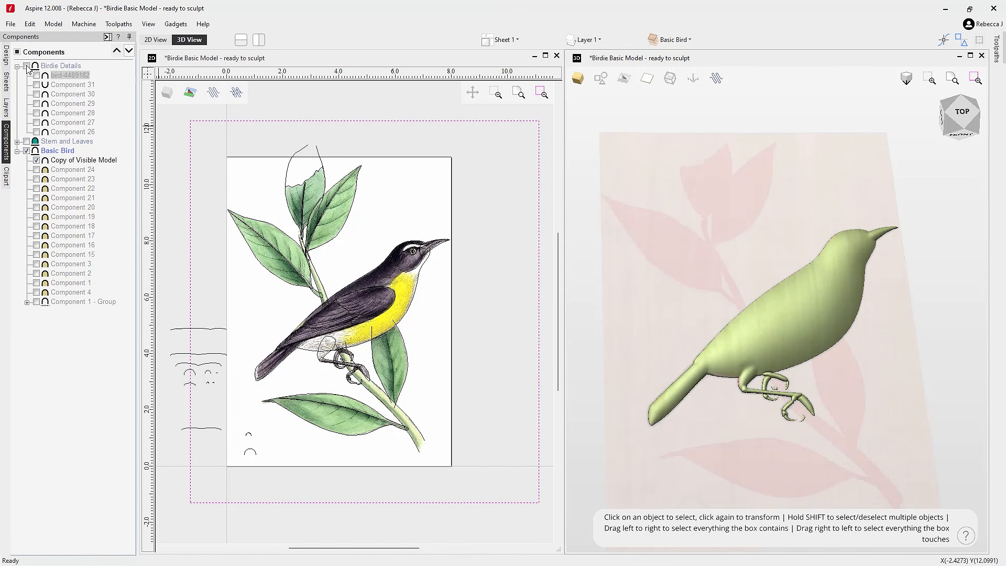
- Show the Birdie Details level and reduce the bird bitmap component's shape height to 0.0255 inches
{"action": "left_click", "coordinate": [27, 67]}
{"action": "left_click", "coordinate": [799, 307]}
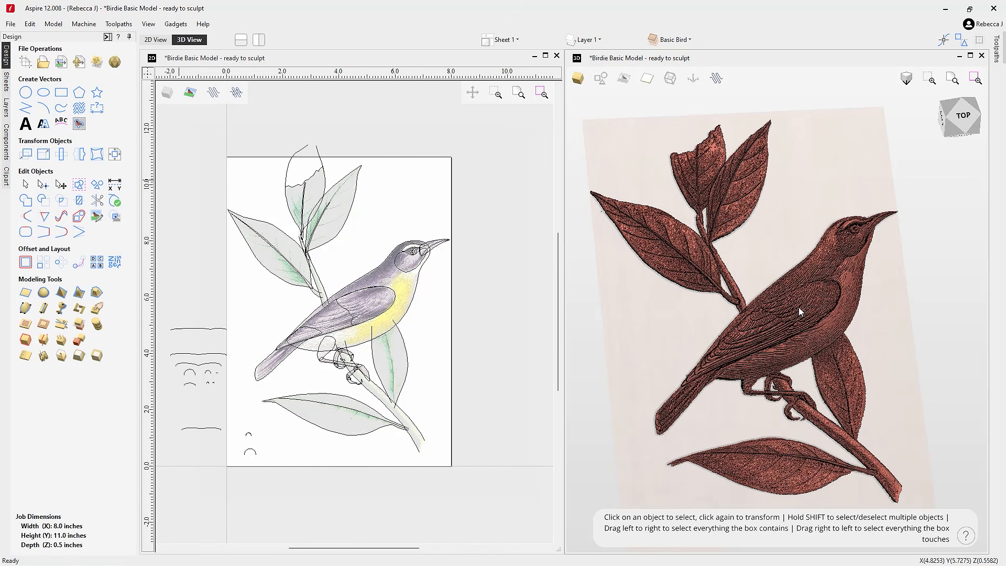
{"action": "left_click", "coordinate": [812, 332]}
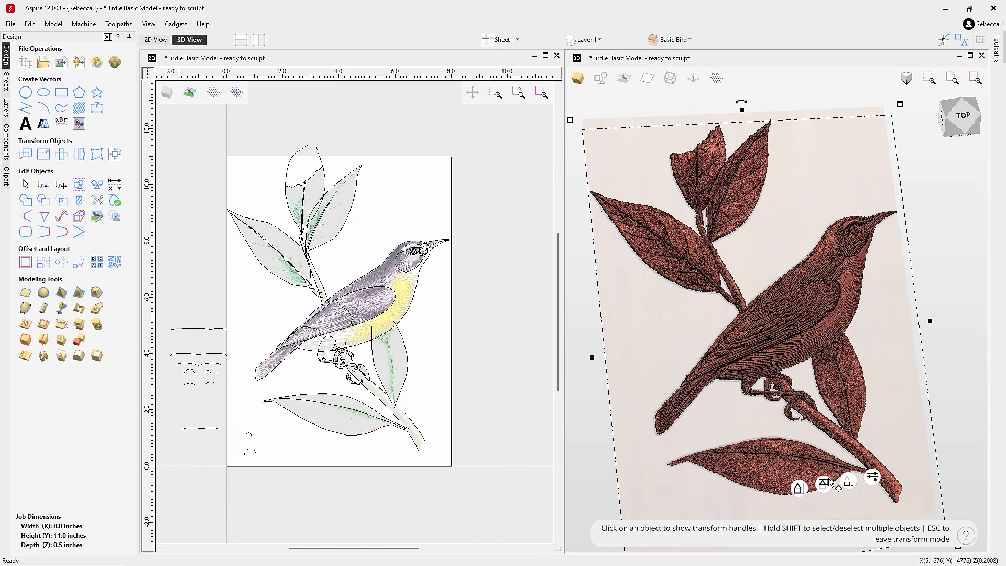
{"action": "left_click", "coordinate": [799, 489]}
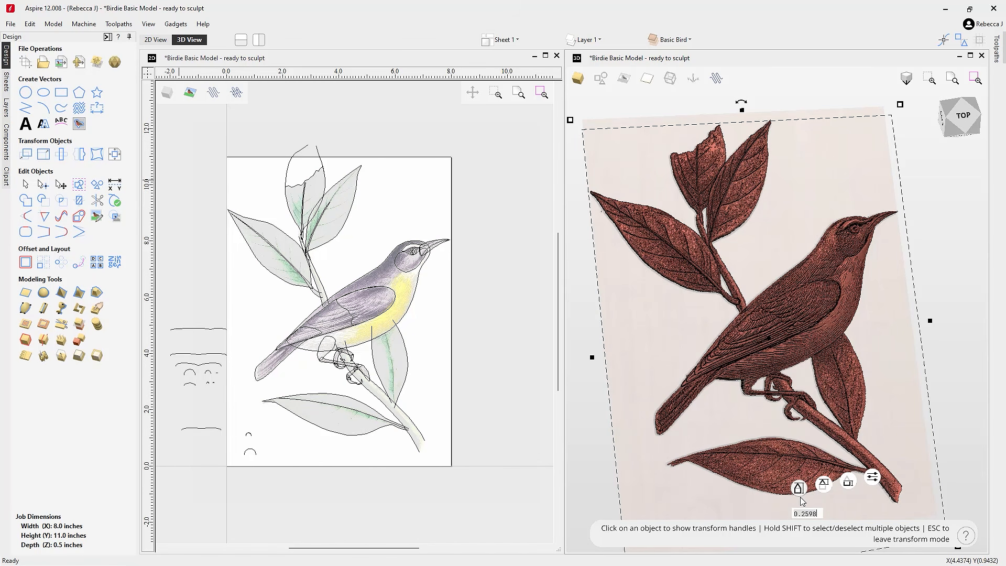
{"action": "left_click_drag", "start_coordinate": [800, 495], "coordinate": [799, 501]}
{"action": "left_click", "coordinate": [727, 252]}
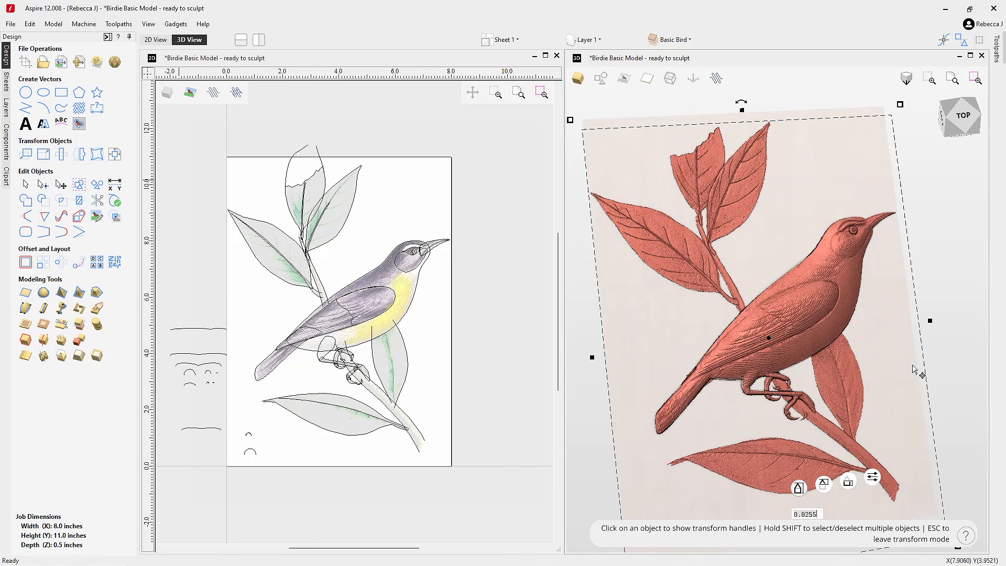
- Smooth the bird bitmap component with transparency preserved
{"action": "left_click", "coordinate": [26, 356]}
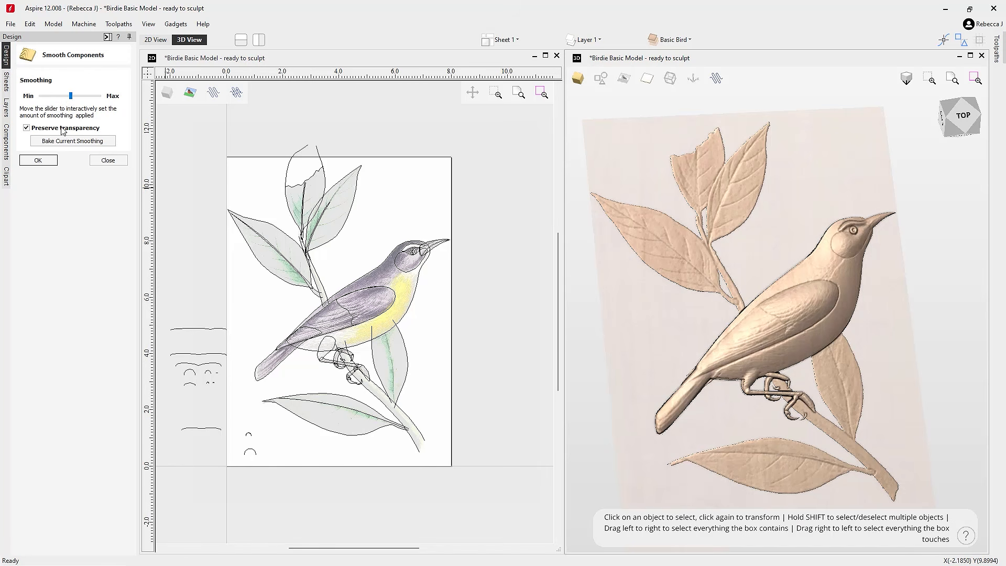
{"action": "left_click", "coordinate": [38, 160]}
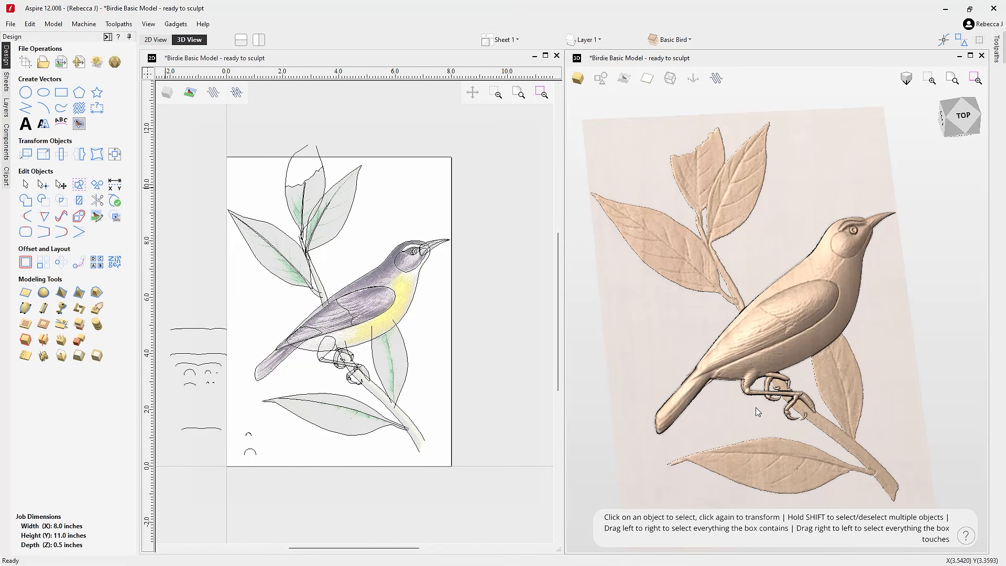
- Show the Stem and Leaves level, expand its component list, and check the combined relief in the 3D view
{"action": "left_click", "coordinate": [9, 152]}
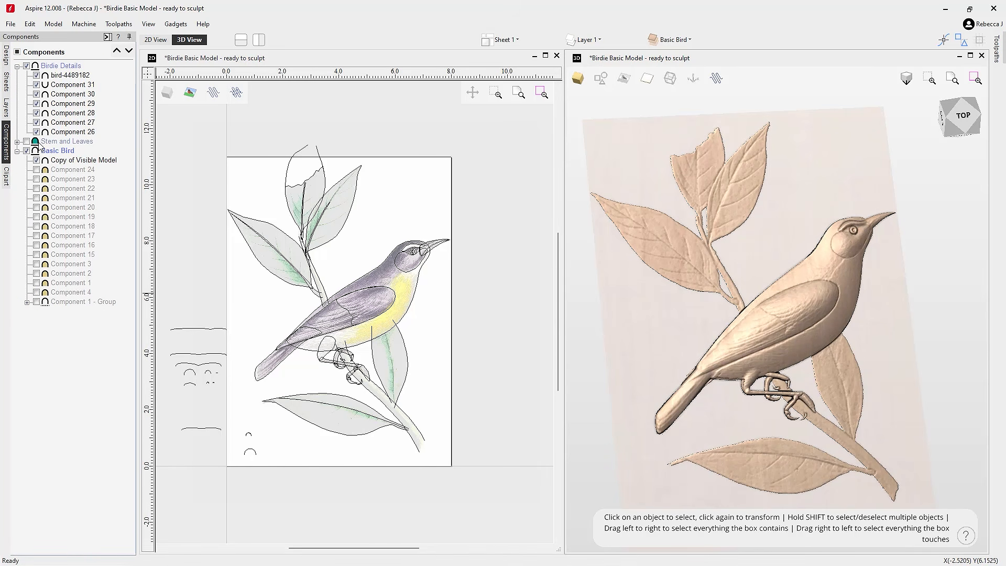
{"action": "left_click", "coordinate": [26, 142]}
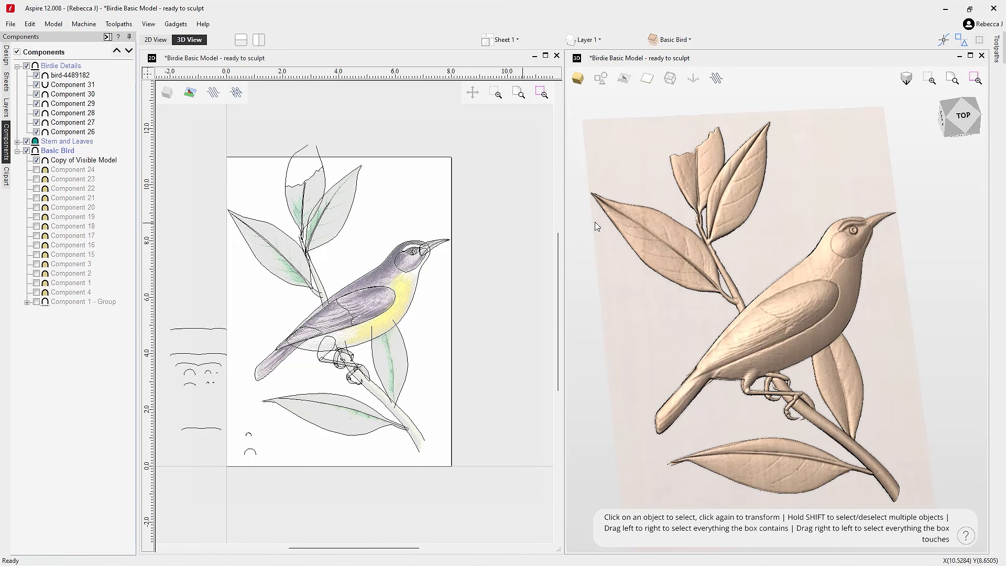
{"action": "left_click", "coordinate": [17, 141]}
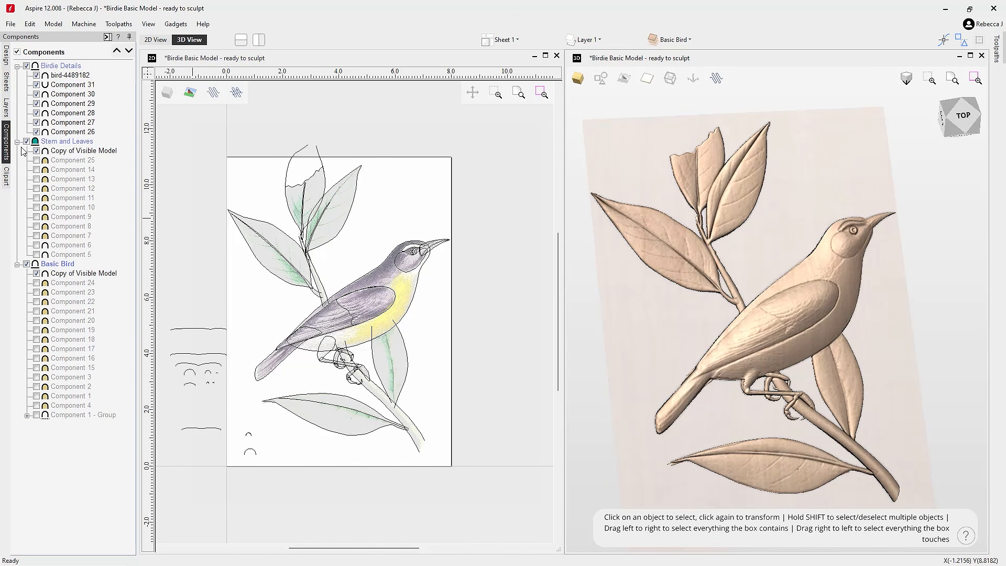
{"action": "left_click_drag", "start_coordinate": [684, 352], "coordinate": [681, 330]}
{"action": "scroll", "coordinate": [761, 328], "scroll_direction": "down", "scroll_amount": 2}
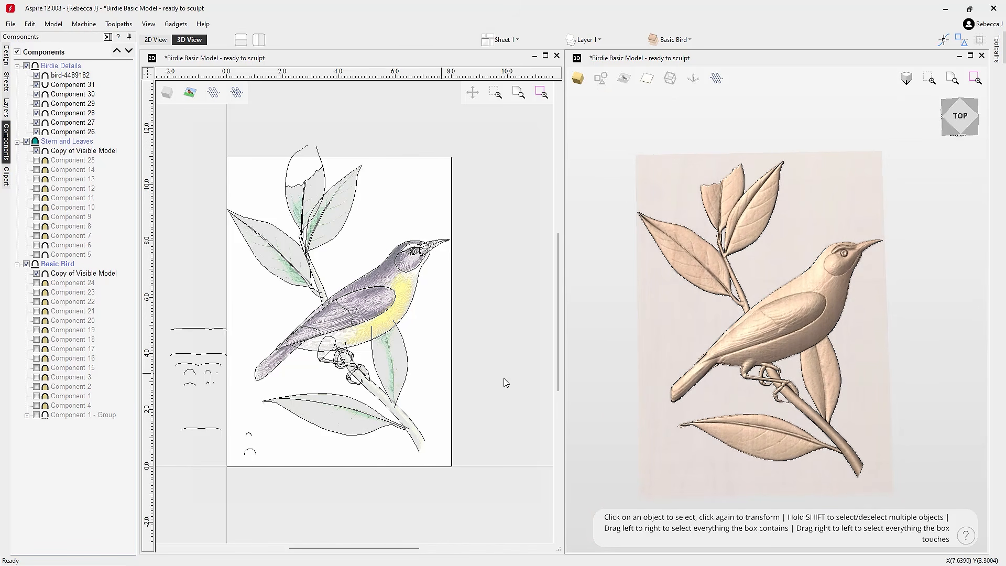
{"action": "scroll", "coordinate": [804, 368], "scroll_direction": "up", "scroll_amount": 1}
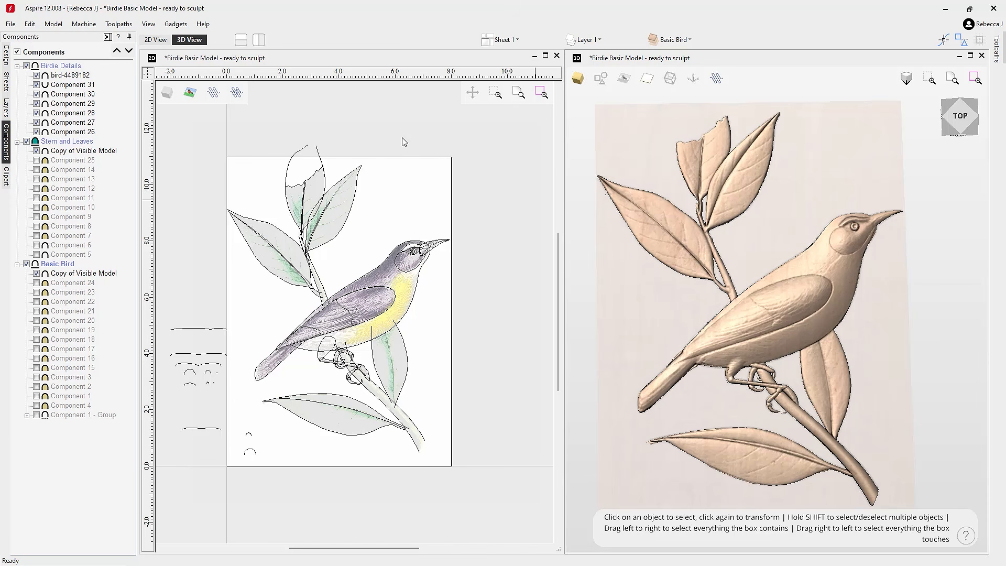
- Save the project as a new file named Birdie Sculpt in the Birdie folder
{"action": "left_click", "coordinate": [12, 25]}
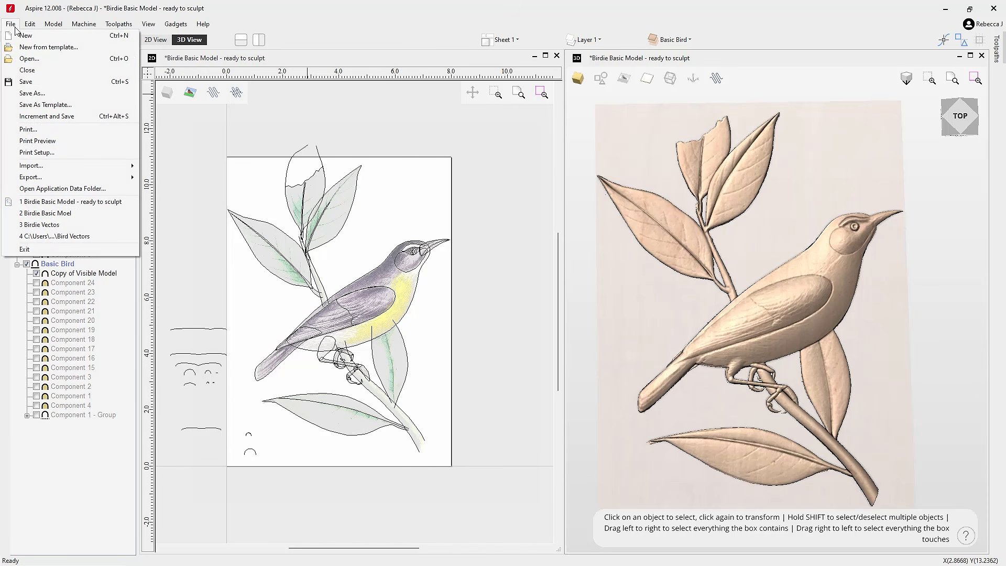
{"action": "left_click", "coordinate": [21, 89]}
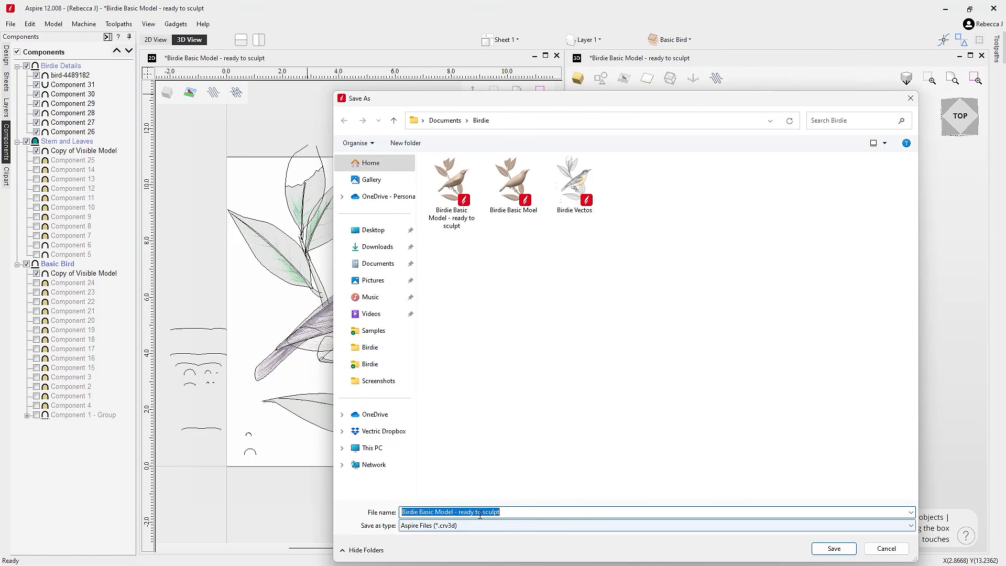
{"action": "left_click", "coordinate": [451, 512]}
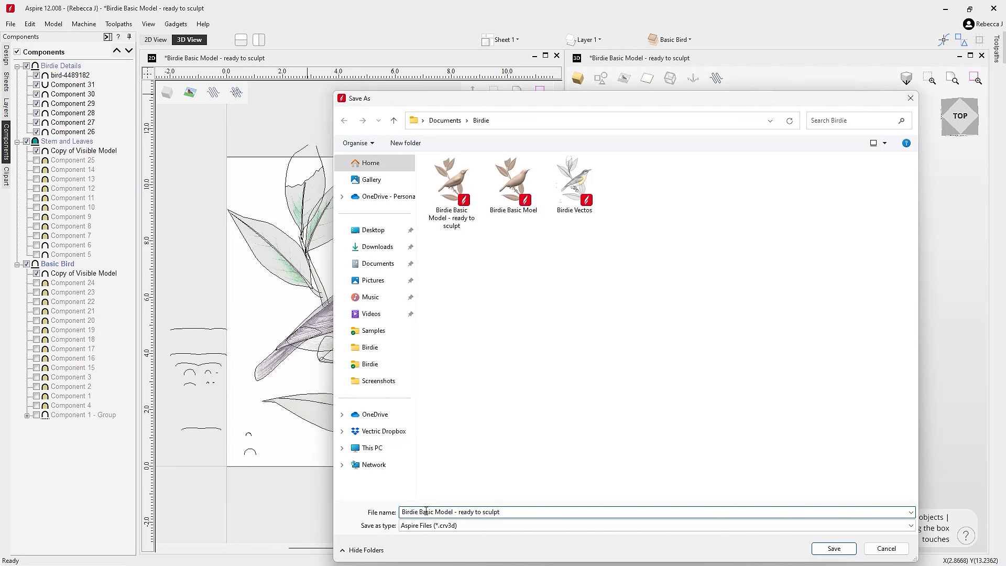
{"action": "left_click_drag", "start_coordinate": [442, 512], "coordinate": [516, 512]}
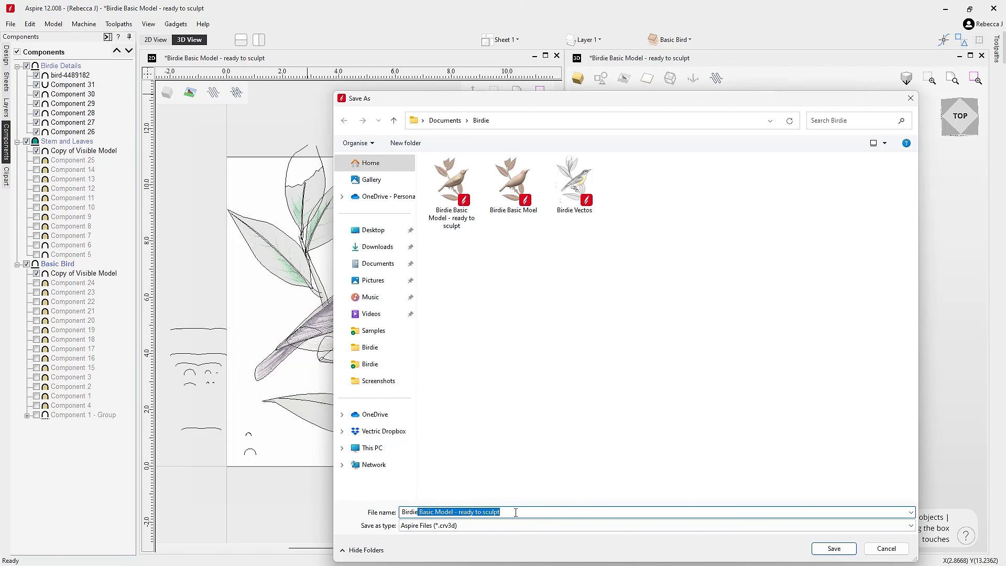
{"action": "key", "text": "BackSpace"}
{"action": "type", "text": "S"}
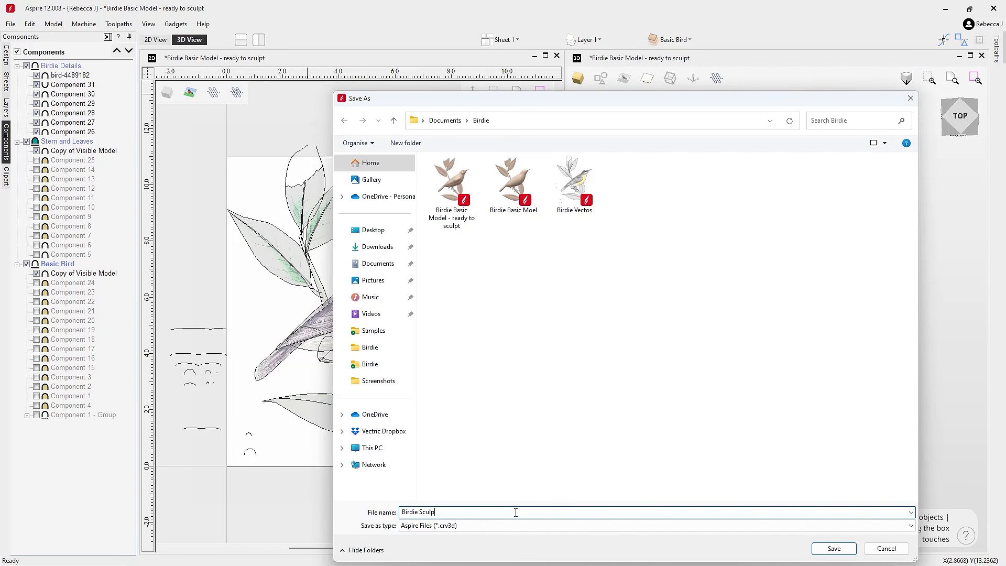
{"action": "left_click", "coordinate": [835, 549]}
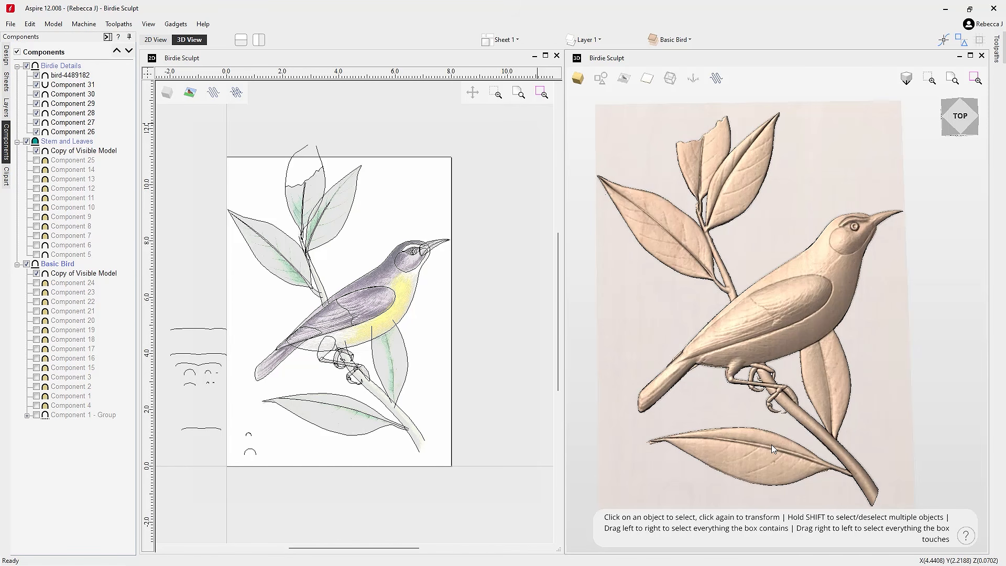
- Maximize the 3D view and collapse the Basic Bird, Stem and Leaves, and Birdie Details levels in the component tree
{"action": "left_click", "coordinate": [971, 56]}
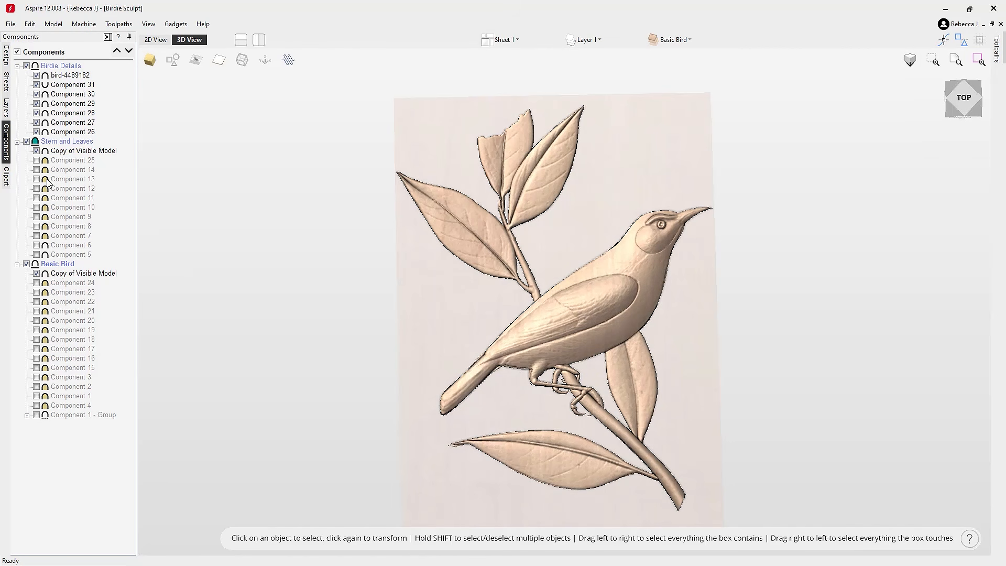
{"action": "left_click", "coordinate": [17, 266]}
{"action": "left_click", "coordinate": [17, 142]}
{"action": "left_click", "coordinate": [17, 66]}
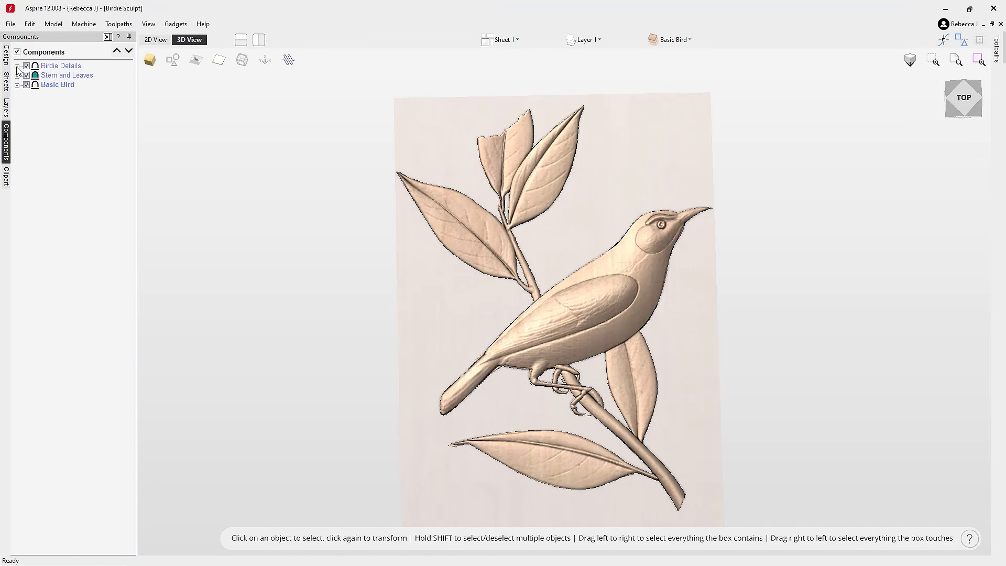
- Insert a new level above Birdie Details and name it Birdie Finesse
{"action": "right_click", "coordinate": [49, 68]}
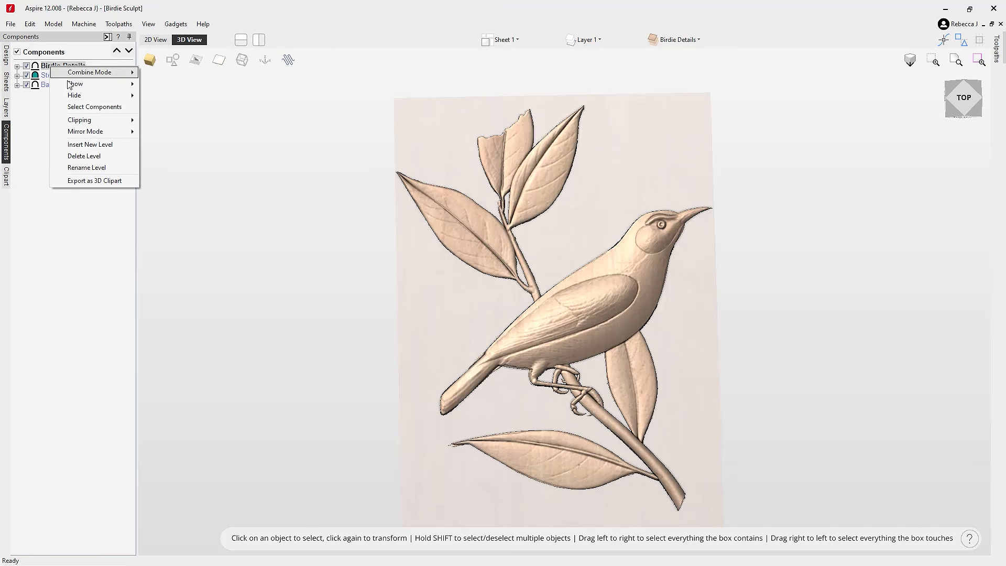
{"action": "left_click", "coordinate": [98, 149]}
{"action": "right_click", "coordinate": [60, 66]}
{"action": "right_click", "coordinate": [57, 68]}
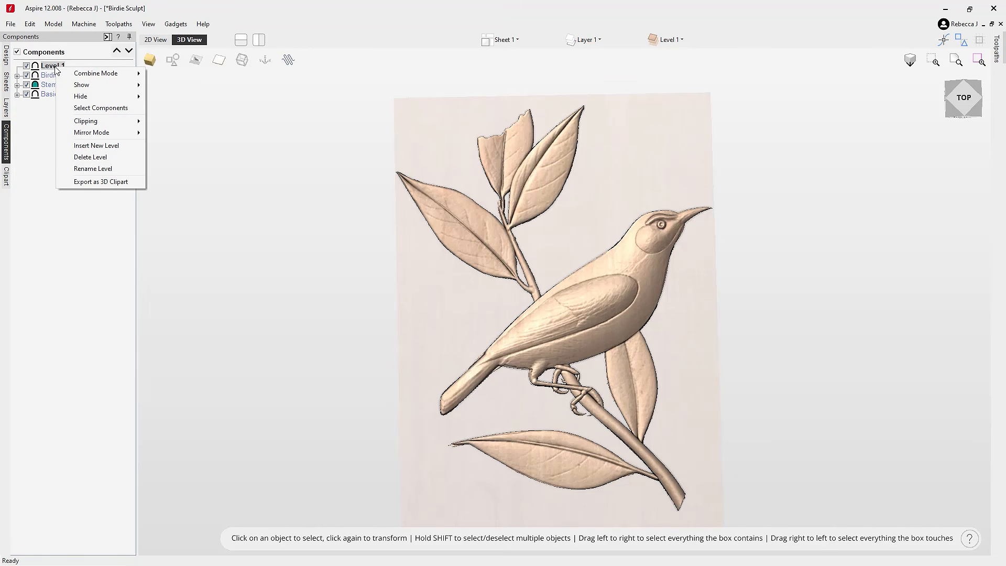
{"action": "left_click", "coordinate": [102, 169]}
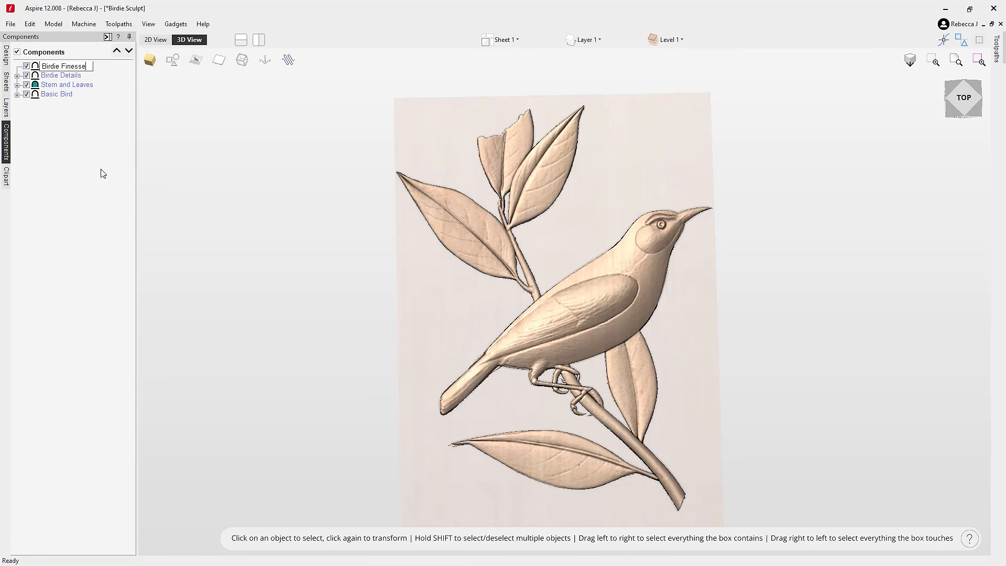
{"action": "key", "text": "Return"}
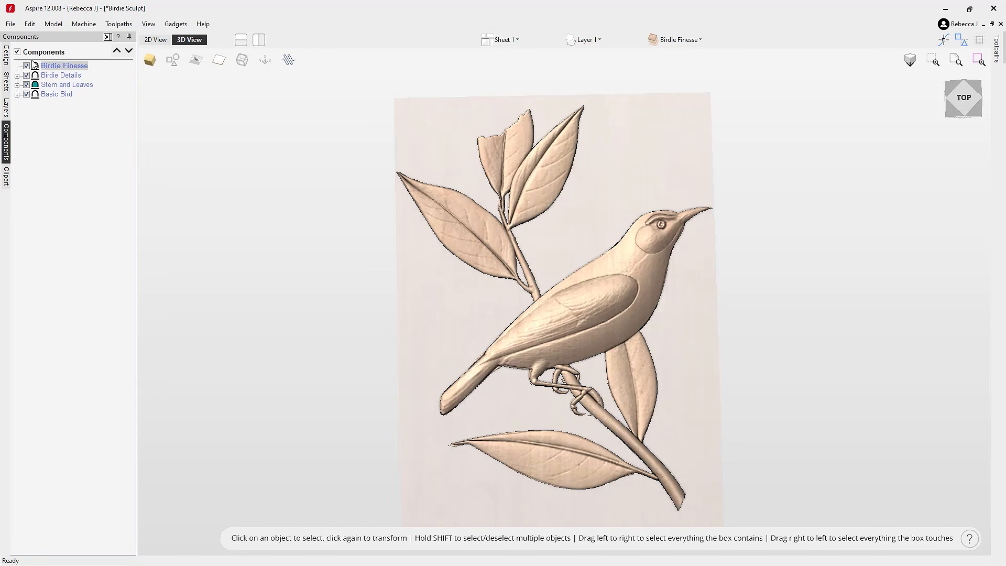
- Create a component from the visible model in Birdie Finesse and hide the Birdie Details, Stem and Leaves, and Basic Bird levels
{"action": "left_click", "coordinate": [7, 55]}
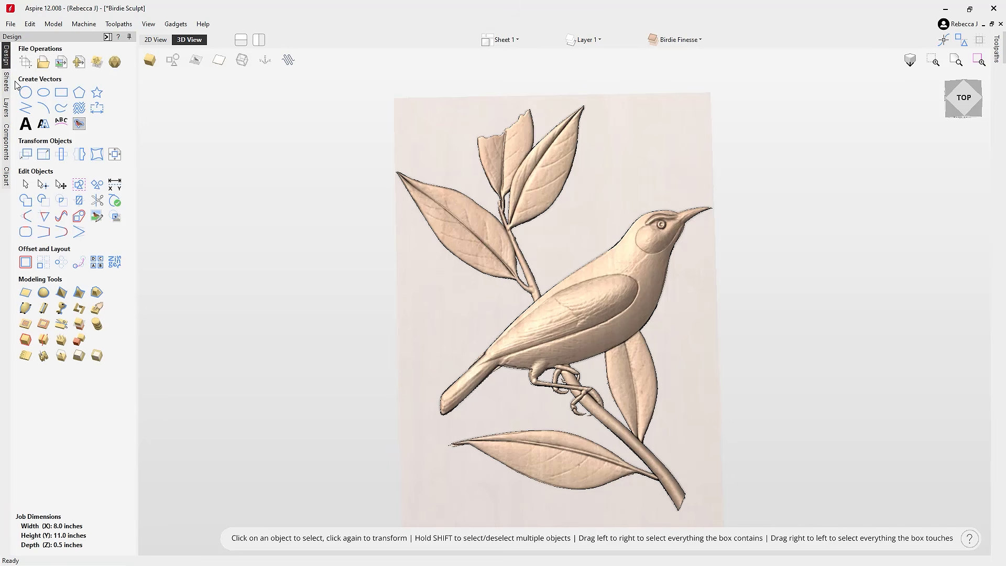
{"action": "left_click", "coordinate": [79, 342]}
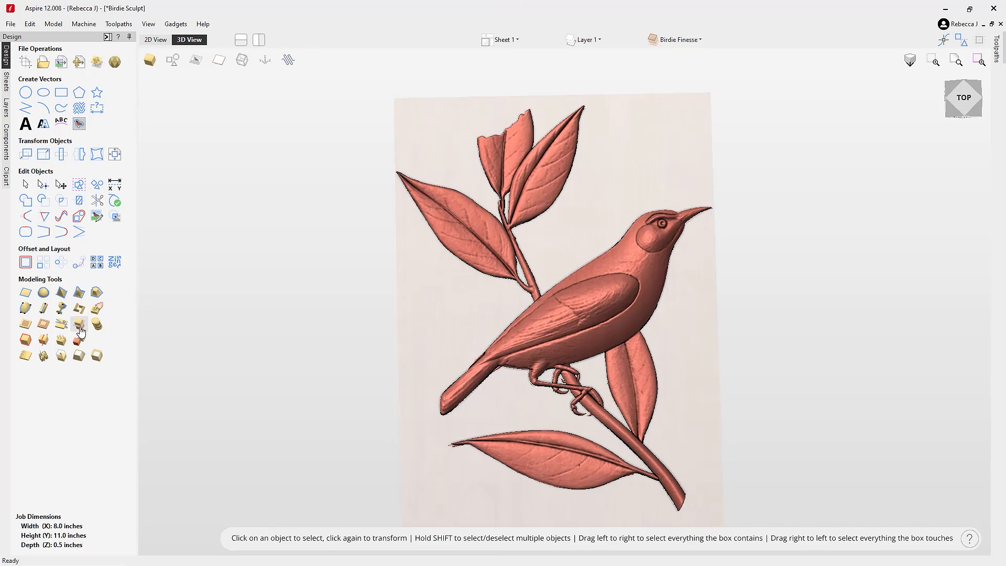
{"action": "left_click", "coordinate": [6, 141]}
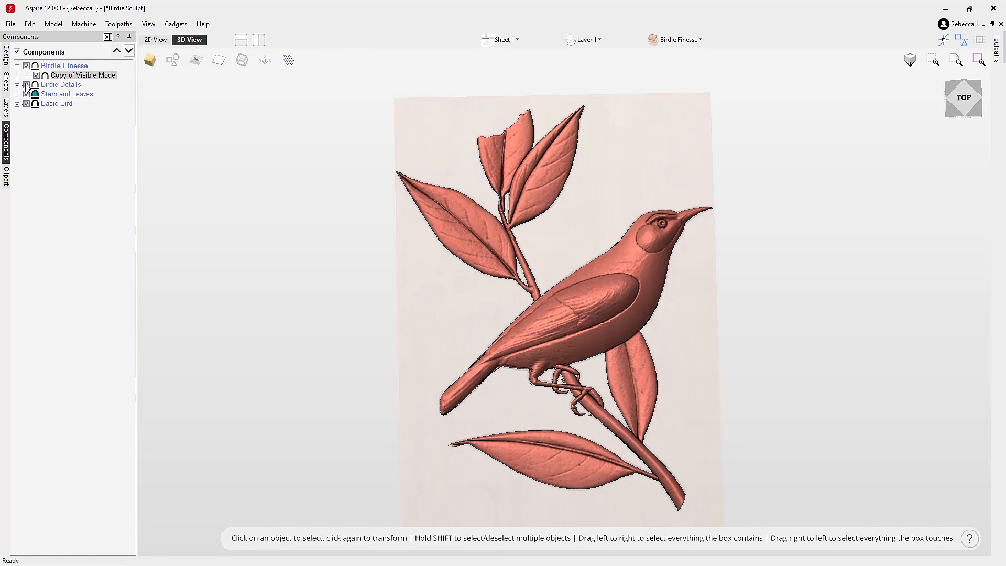
{"action": "left_click", "coordinate": [26, 85]}
{"action": "left_click", "coordinate": [27, 95]}
{"action": "left_click", "coordinate": [26, 104]}
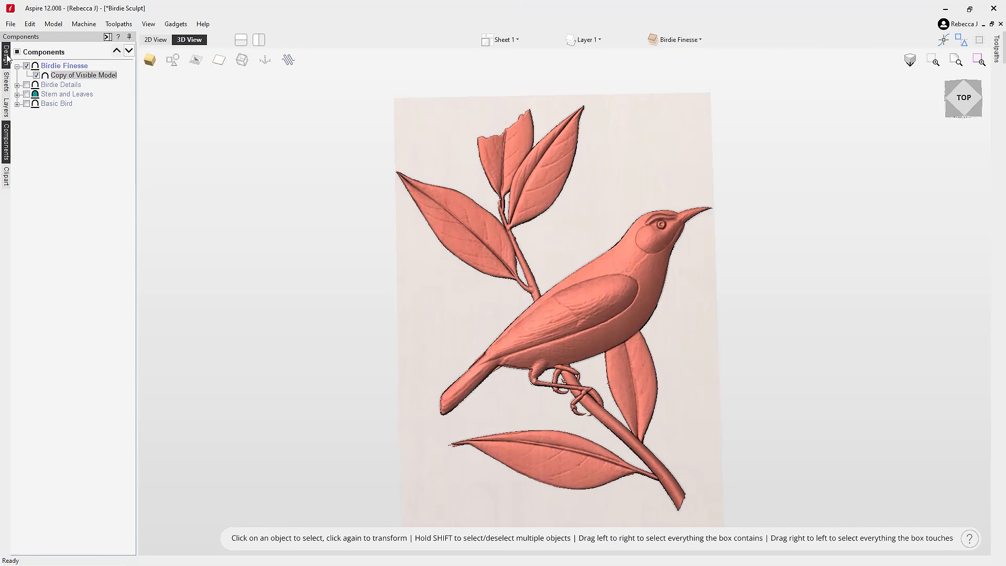
- Start sculpting the combined copy with the Smooth tool at diameter 69 and strength 58, with the visible model display turned off
{"action": "left_click", "coordinate": [6, 56]}
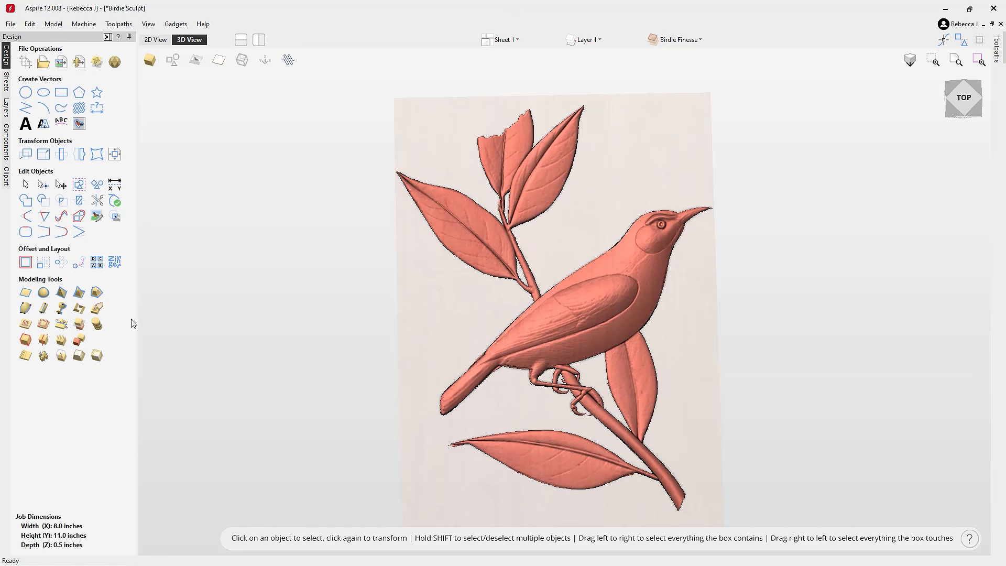
{"action": "left_click", "coordinate": [99, 310]}
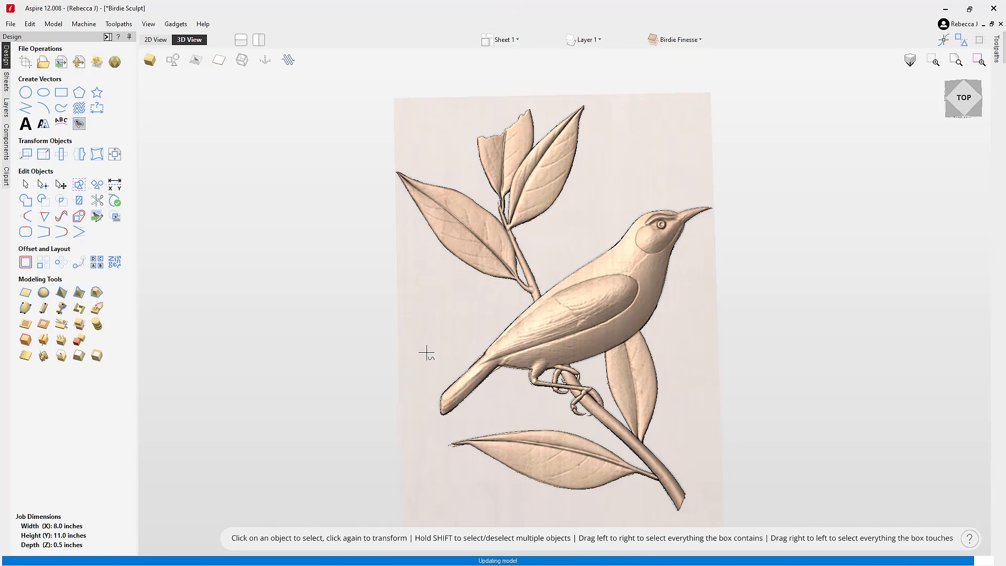
{"action": "scroll", "coordinate": [504, 403], "scroll_direction": "up", "scroll_amount": 5}
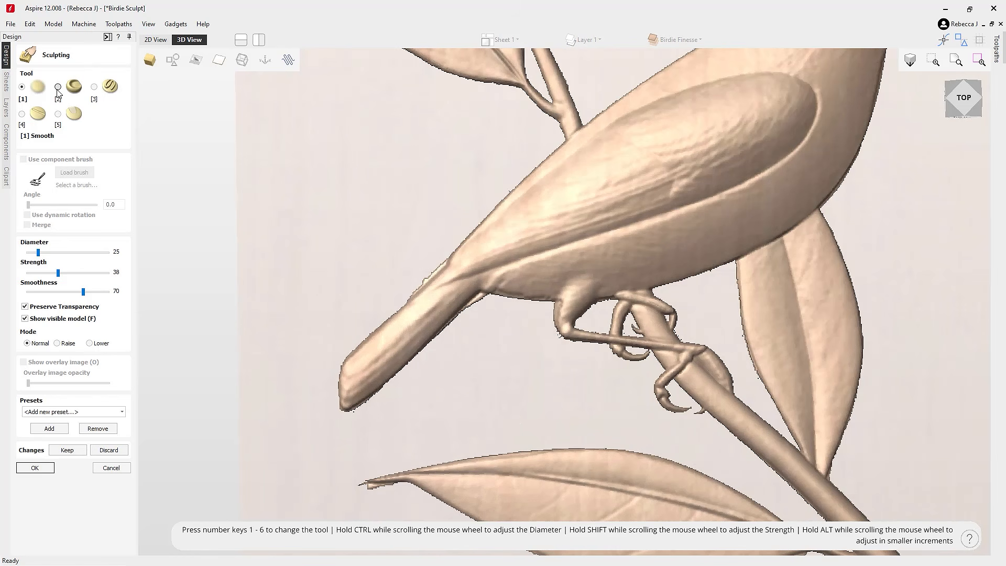
{"action": "scroll", "coordinate": [434, 274], "scroll_direction": "up", "scroll_amount": 4}
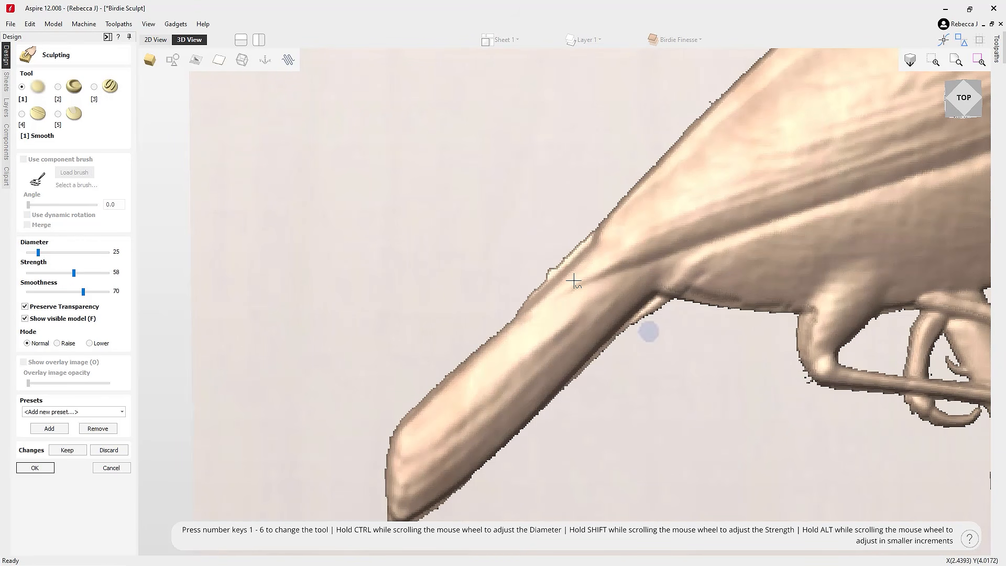
{"action": "scroll", "coordinate": [637, 330], "scroll_direction": "down", "scroll_amount": 5}
{"action": "key", "text": "f"}
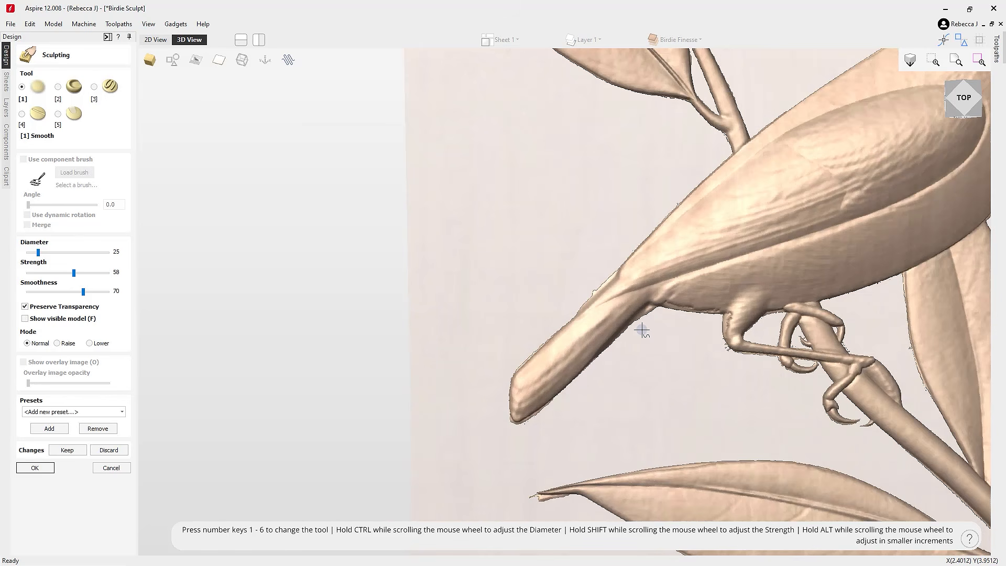
{"action": "scroll", "coordinate": [760, 249], "scroll_direction": "up", "scroll_amount": 3, "text": "ctrl"}
- Smudge the bird's tail up to where it meets the body, with diameter 69 and strength 26
{"action": "left_click", "coordinate": [59, 87]}
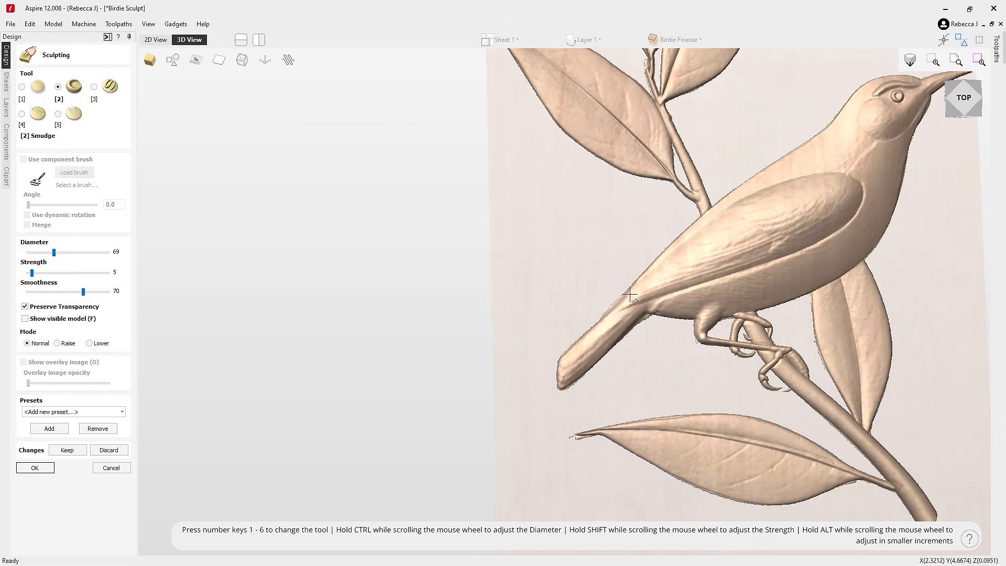
{"action": "scroll", "coordinate": [553, 361], "scroll_direction": "up", "scroll_amount": 4, "text": "shift"}
{"action": "mouse_move", "coordinate": [558, 359]}
{"action": "left_mouse_down"}
{"action": "mouse_move", "coordinate": [624, 301]}
{"action": "mouse_move", "coordinate": [568, 381]}
{"action": "mouse_move", "coordinate": [649, 315]}
{"action": "left_mouse_up"}
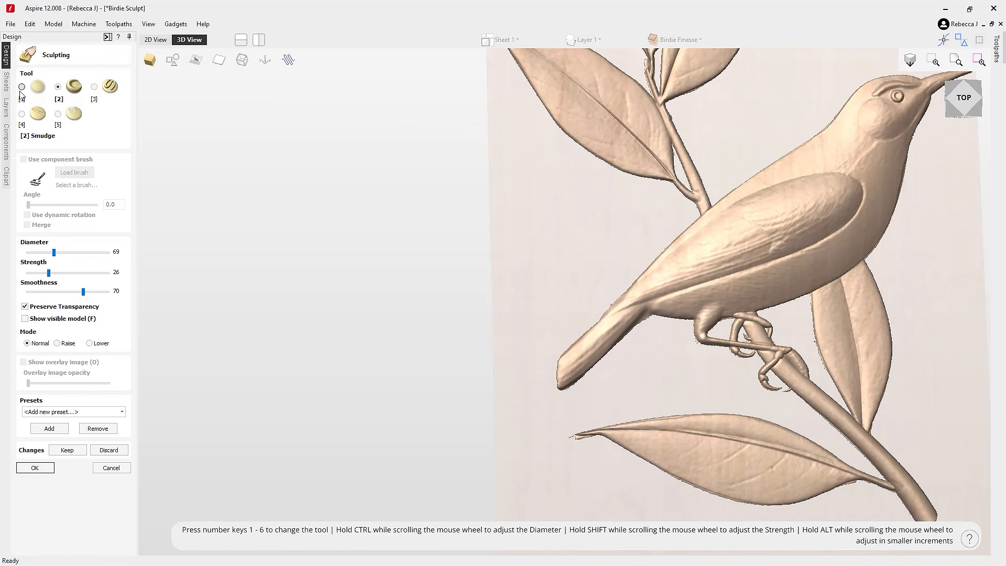
- Go over the relief with the Smooth tool at diameter 69 and strength 58, then finish the sculpting session
{"action": "left_click", "coordinate": [22, 87]}
{"action": "mouse_move", "coordinate": [900, 142]}
{"action": "left_mouse_down"}
{"action": "mouse_move", "coordinate": [864, 184]}
{"action": "mouse_move", "coordinate": [797, 218]}
{"action": "mouse_move", "coordinate": [679, 115]}
{"action": "mouse_move", "coordinate": [774, 331]}
{"action": "mouse_move", "coordinate": [825, 293]}
{"action": "mouse_move", "coordinate": [882, 421]}
{"action": "mouse_move", "coordinate": [844, 438]}
{"action": "mouse_move", "coordinate": [829, 461]}
{"action": "mouse_move", "coordinate": [579, 438]}
{"action": "mouse_move", "coordinate": [722, 494]}
{"action": "left_mouse_up"}
{"action": "scroll", "coordinate": [655, 380], "scroll_direction": "down", "scroll_amount": 3}
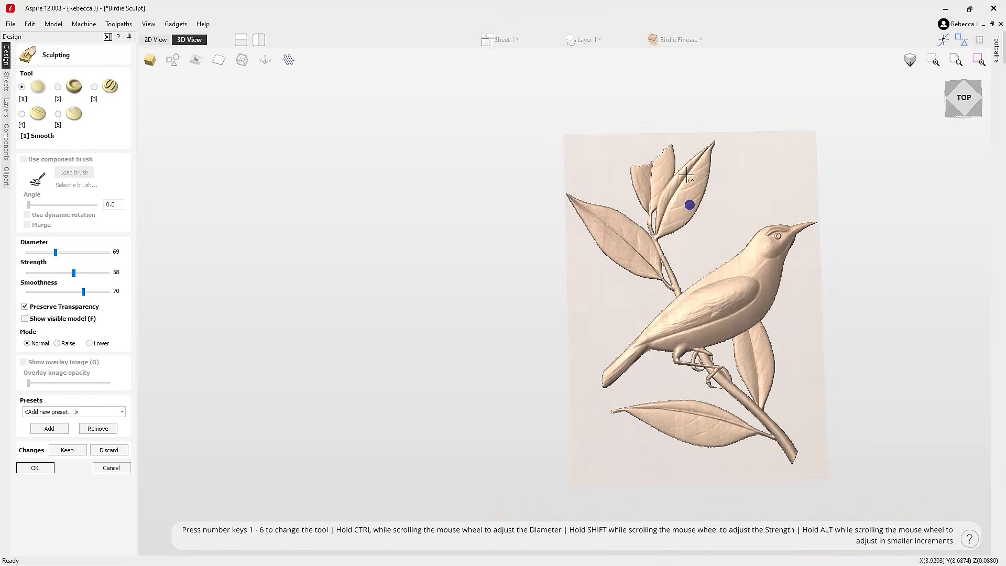
{"action": "scroll", "coordinate": [685, 161], "scroll_direction": "up", "scroll_amount": 3}
{"action": "mouse_move", "coordinate": [693, 160]}
{"action": "left_mouse_down"}
{"action": "mouse_move", "coordinate": [731, 216]}
{"action": "mouse_move", "coordinate": [651, 306]}
{"action": "mouse_move", "coordinate": [472, 220]}
{"action": "mouse_move", "coordinate": [624, 149]}
{"action": "mouse_move", "coordinate": [640, 364]}
{"action": "mouse_move", "coordinate": [602, 377]}
{"action": "mouse_move", "coordinate": [628, 271]}
{"action": "left_mouse_up"}
{"action": "scroll", "coordinate": [513, 309], "scroll_direction": "down", "scroll_amount": 4}
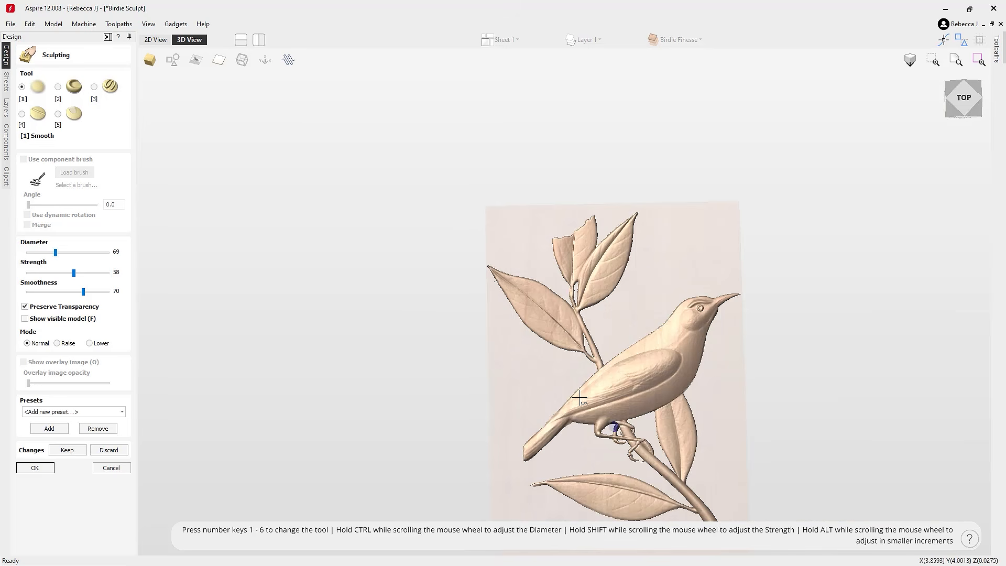
{"action": "scroll", "coordinate": [608, 426], "scroll_direction": "up", "scroll_amount": 3}
{"action": "mouse_move", "coordinate": [674, 200]}
{"action": "left_mouse_down"}
{"action": "mouse_move", "coordinate": [643, 206]}
{"action": "mouse_move", "coordinate": [696, 185]}
{"action": "mouse_move", "coordinate": [565, 264]}
{"action": "mouse_move", "coordinate": [512, 389]}
{"action": "mouse_move", "coordinate": [643, 297]}
{"action": "mouse_move", "coordinate": [675, 238]}
{"action": "left_mouse_up"}
{"action": "left_click", "coordinate": [37, 468]}
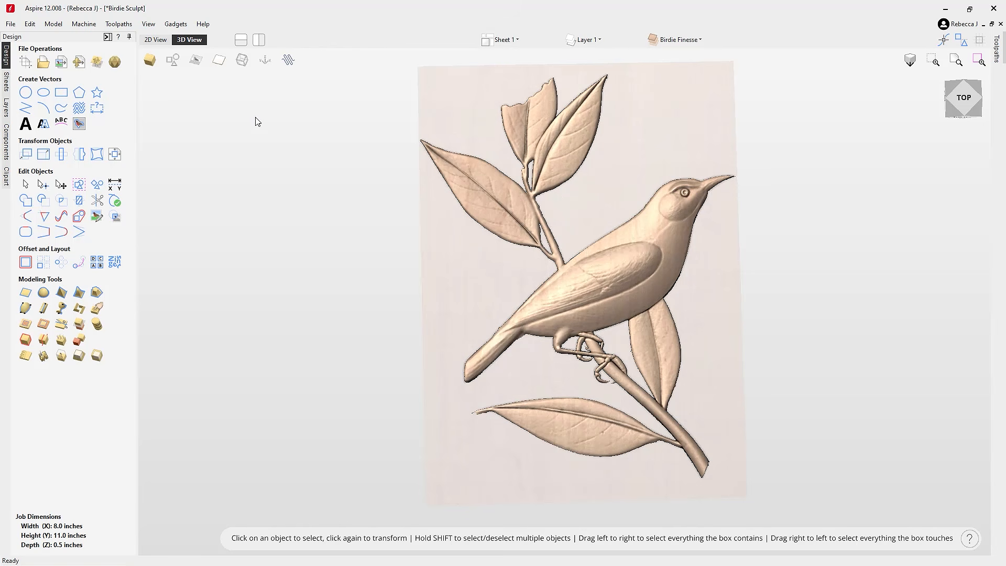
- Export the Copy of Visible Model component as a 3D Clipart file named Birdie in the Documents Birdie folder
{"action": "left_click", "coordinate": [6, 139]}
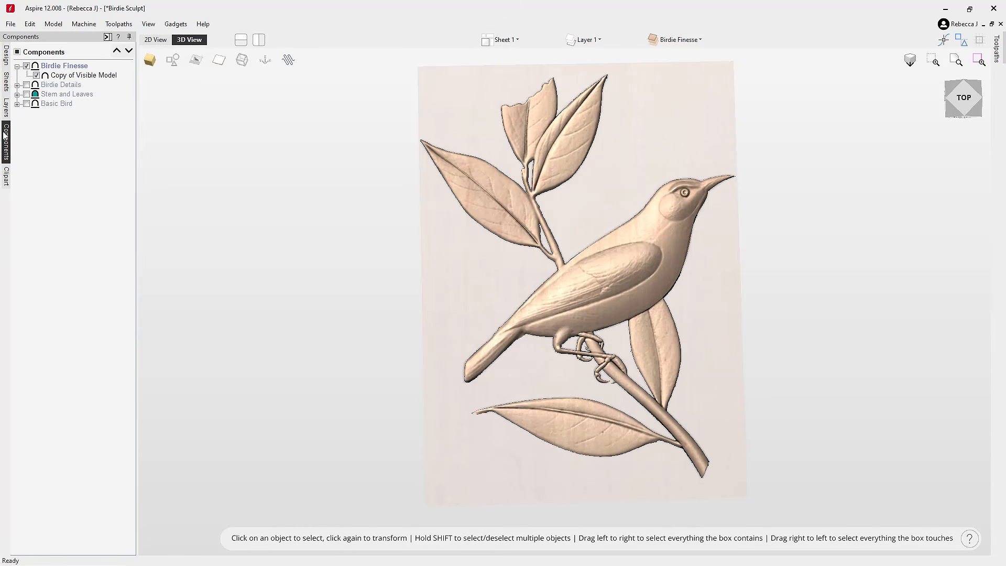
{"action": "left_click", "coordinate": [72, 77]}
{"action": "right_click", "coordinate": [72, 78]}
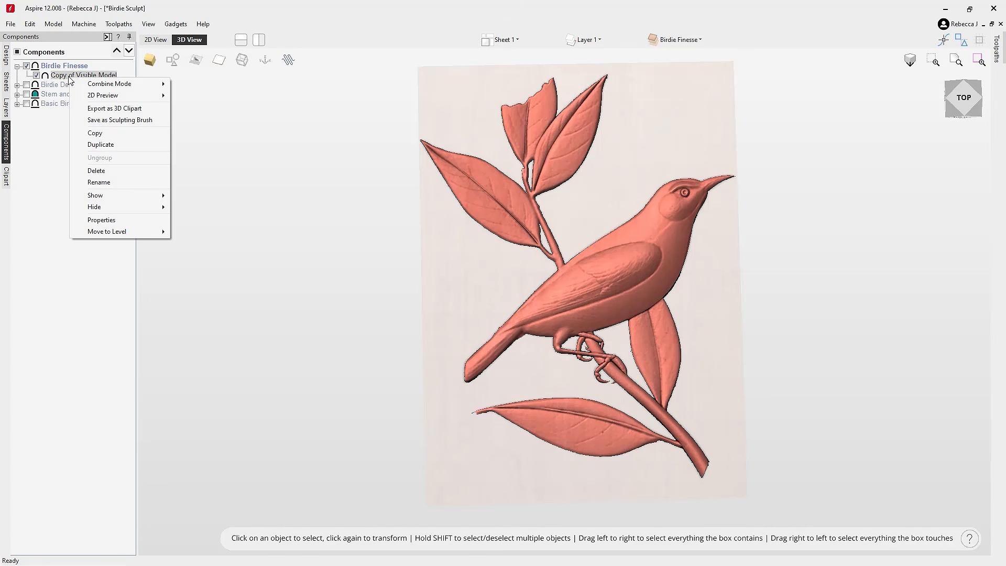
{"action": "left_click", "coordinate": [130, 109]}
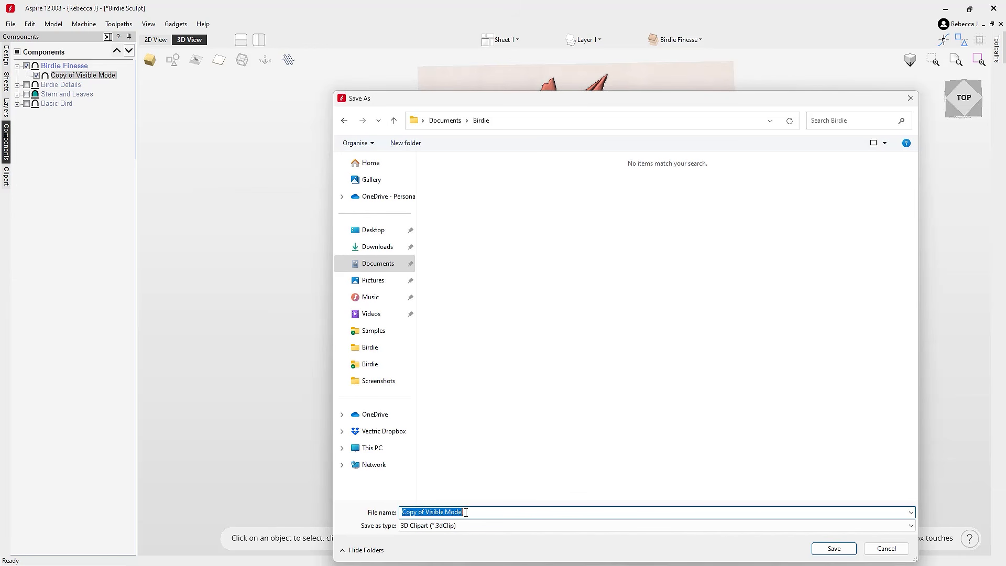
{"action": "type", "text": "Bird"}
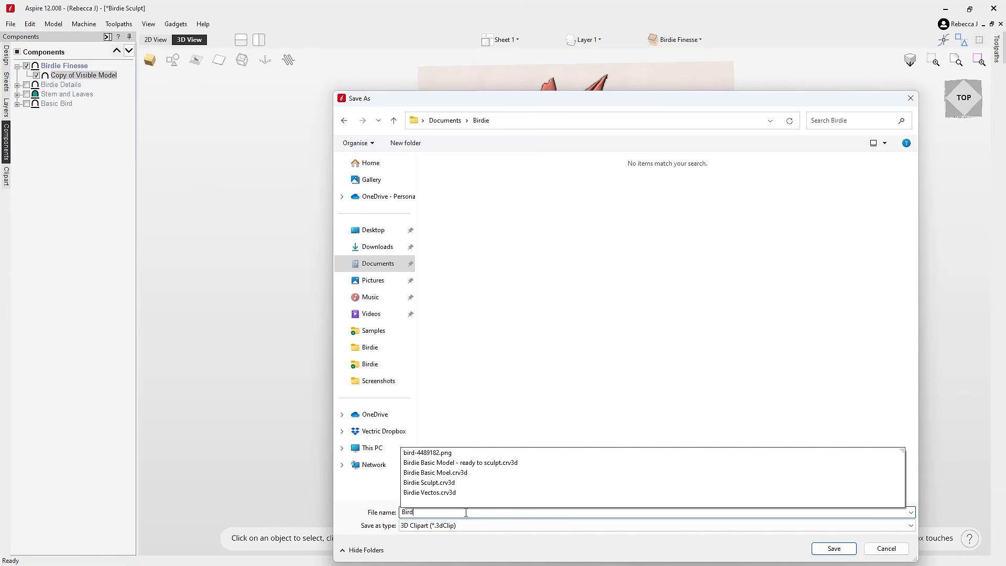
{"action": "type", "text": "ie"}
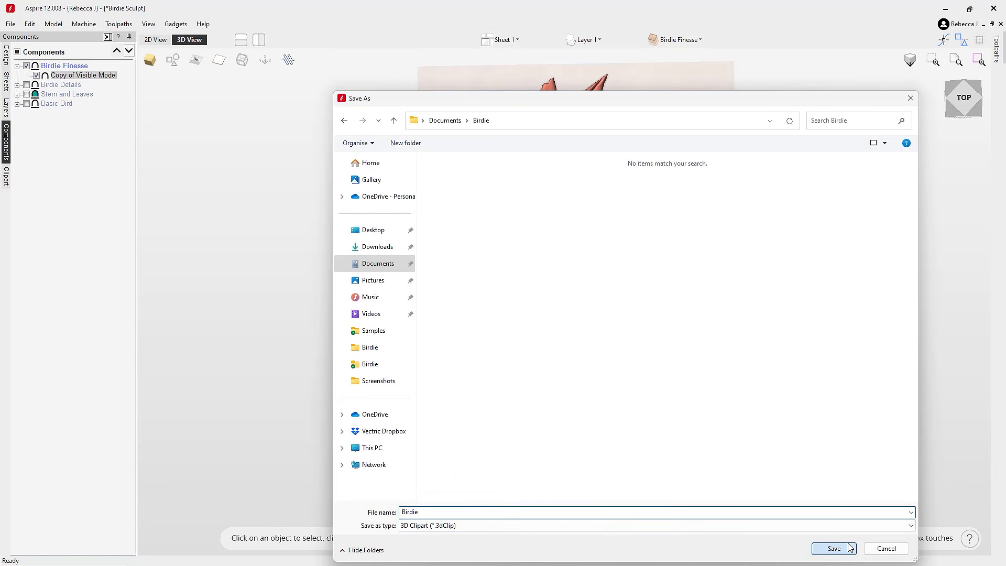
{"action": "left_click", "coordinate": [834, 548]}
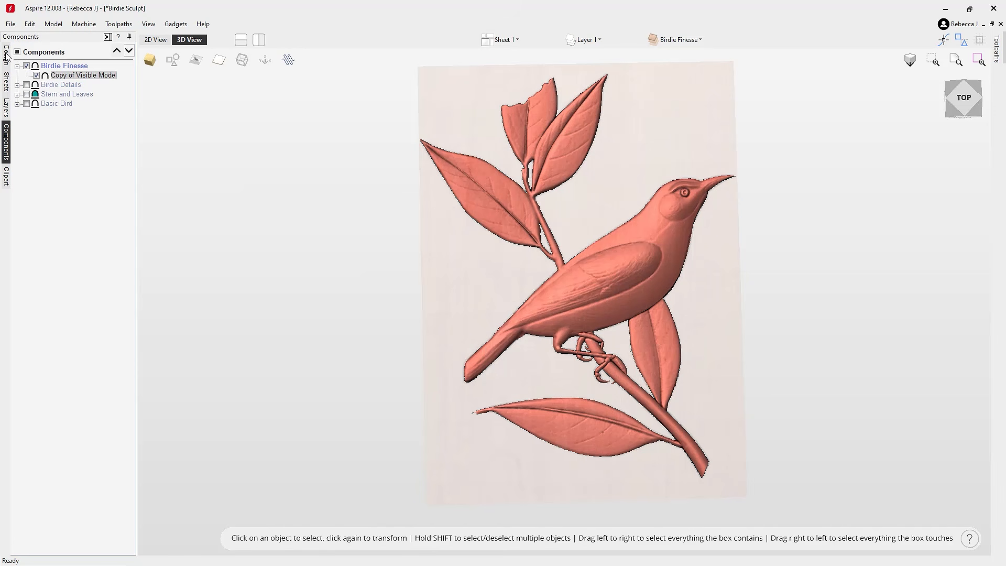
- Browse the clipart library's Moulding Profiles folder for frame profiles
{"action": "left_click", "coordinate": [6, 175]}
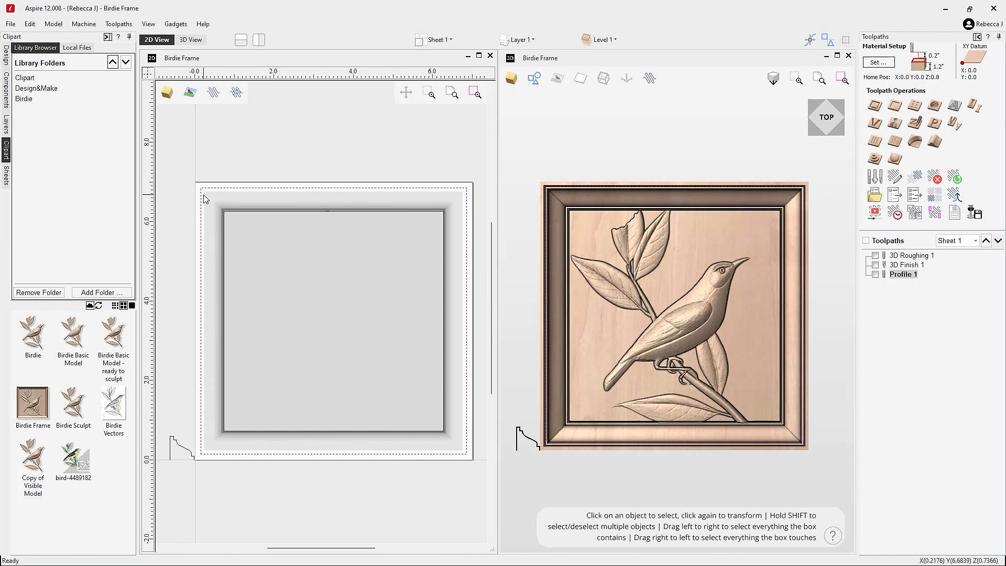
{"action": "left_click", "coordinate": [27, 79]}
{"action": "left_click", "coordinate": [45, 162]}
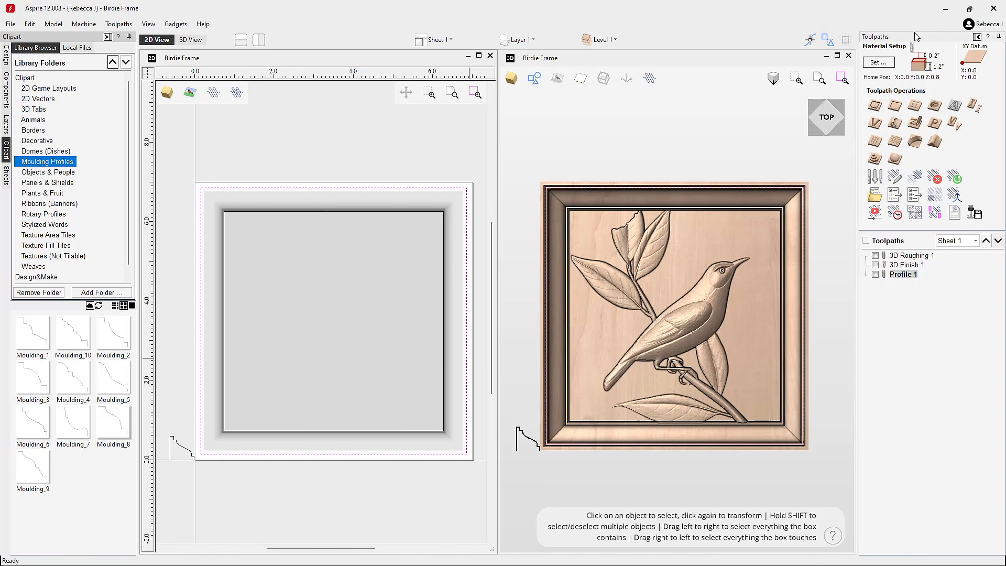
- Review the material setup for Sheet 1 without changing it
{"action": "left_click", "coordinate": [880, 62]}
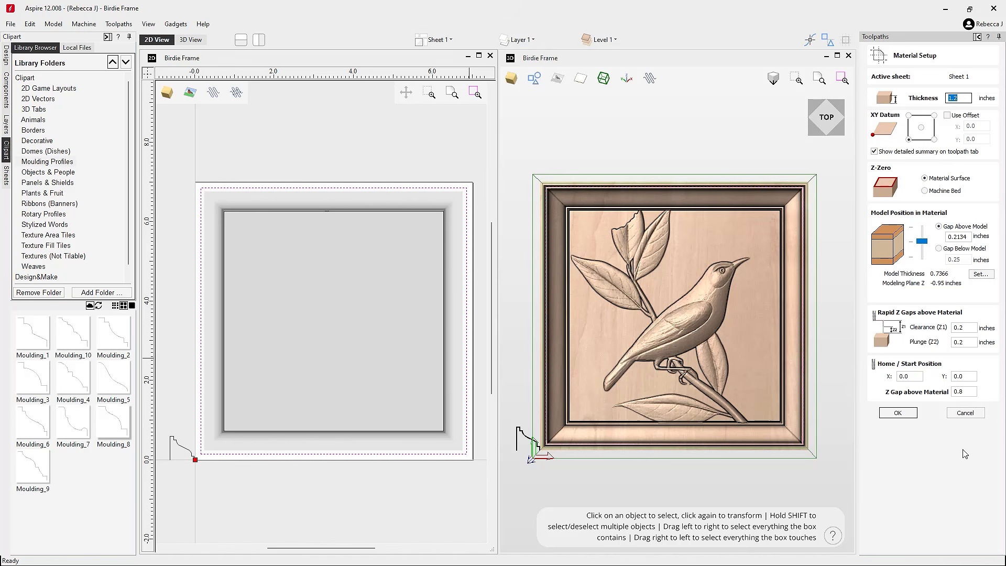
{"action": "left_click", "coordinate": [965, 414]}
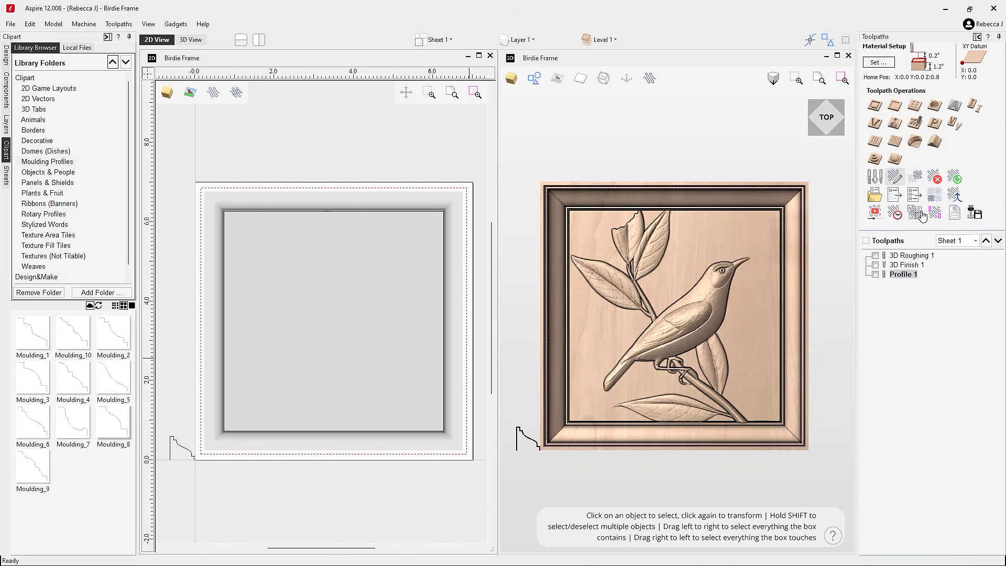
- Reset the toolpath preview, simulate the 3D Roughing 1 toolpath, and inspect the rough cut from an angle
{"action": "left_click", "coordinate": [910, 258]}
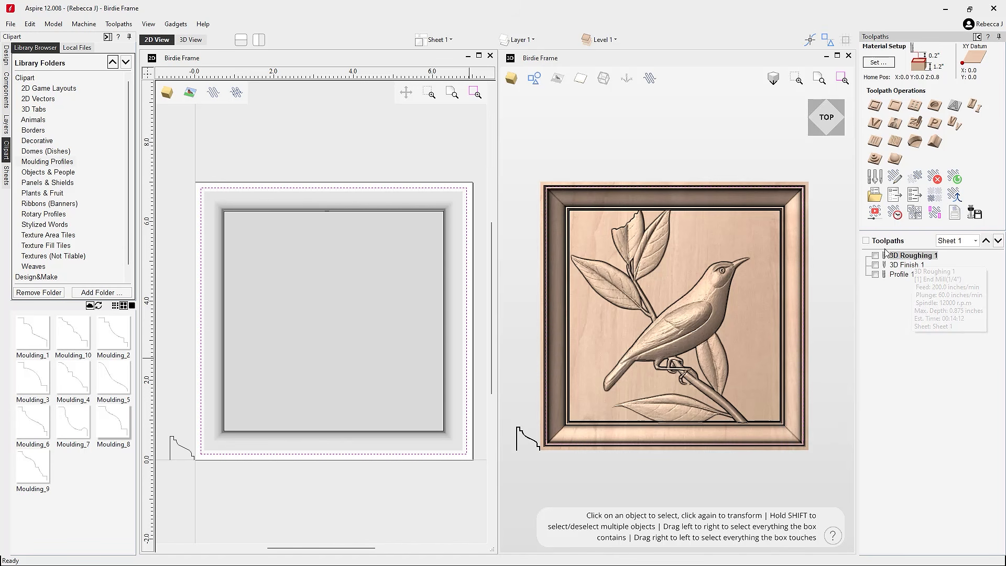
{"action": "left_click", "coordinate": [877, 215]}
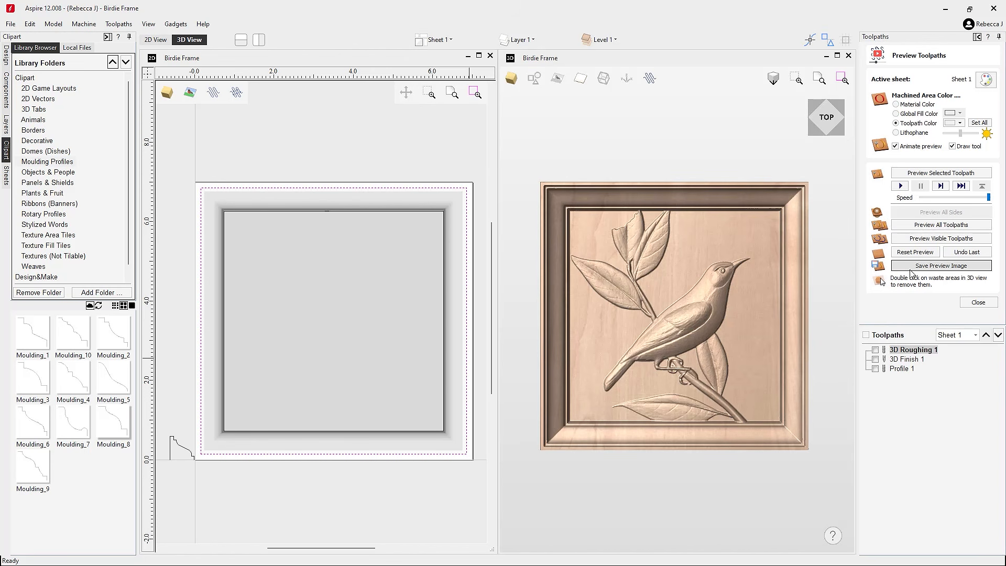
{"action": "left_click", "coordinate": [915, 252]}
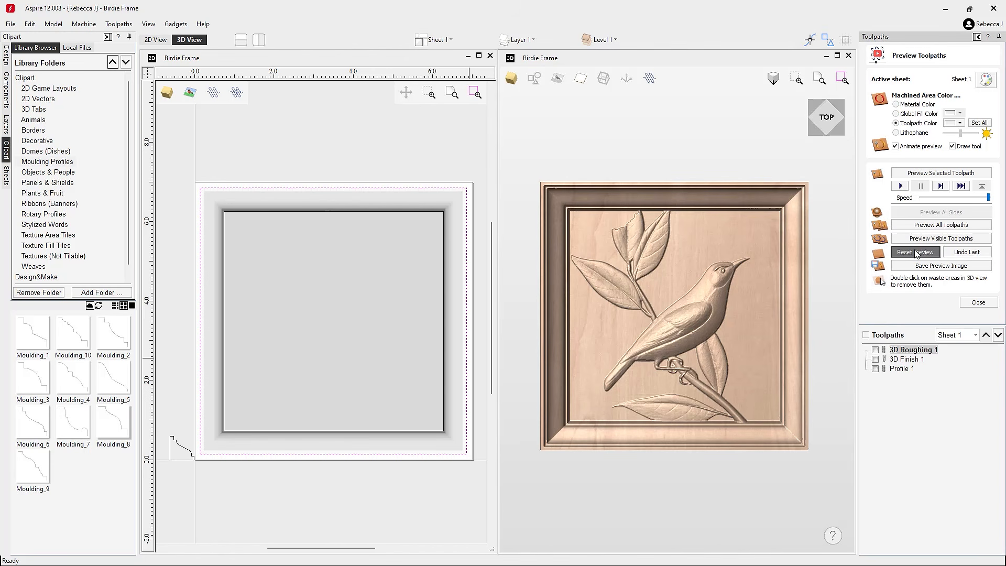
{"action": "left_click", "coordinate": [933, 174]}
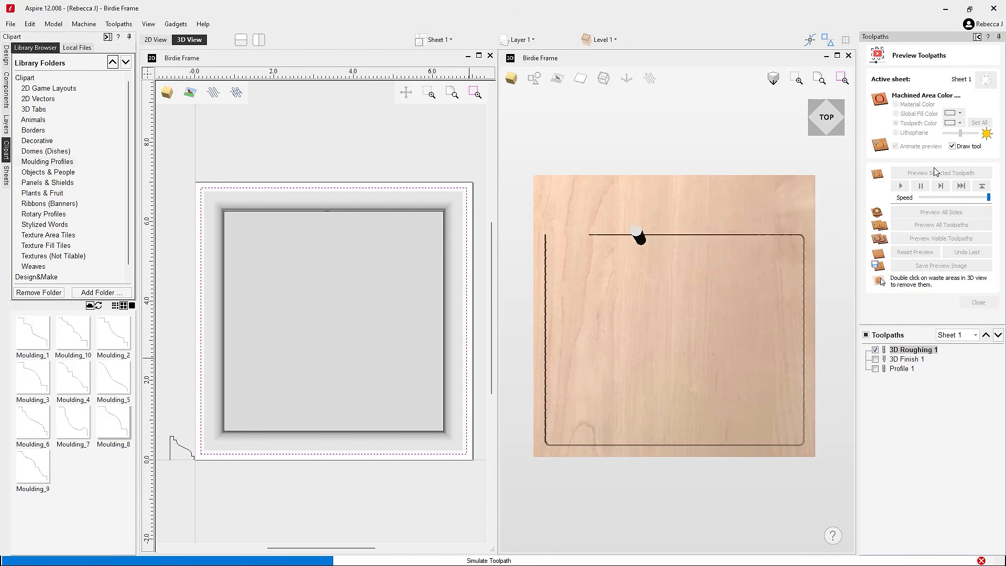
{"action": "left_click_drag", "start_coordinate": [697, 395], "coordinate": [667, 322]}
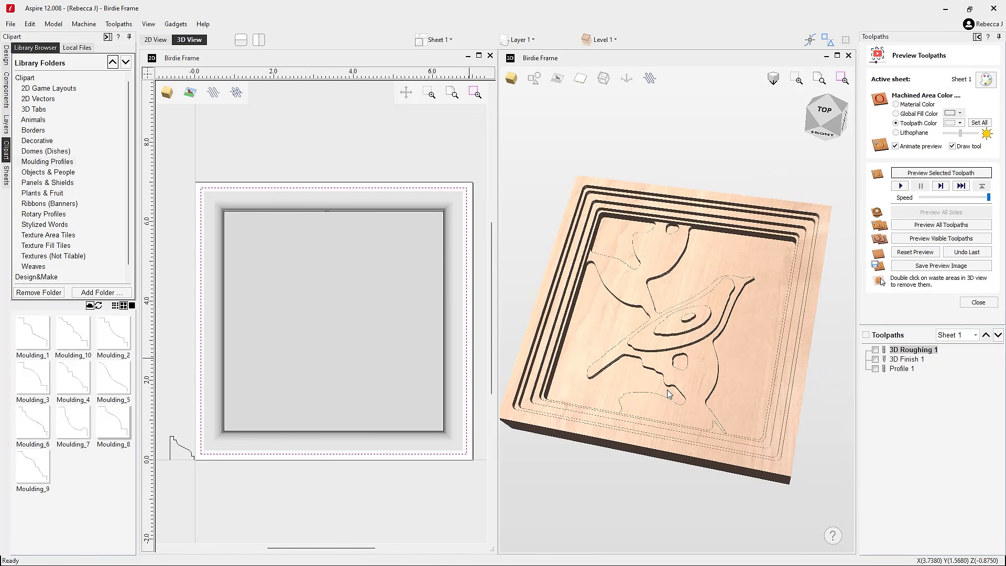
{"action": "left_click_drag", "start_coordinate": [670, 393], "coordinate": [623, 286]}
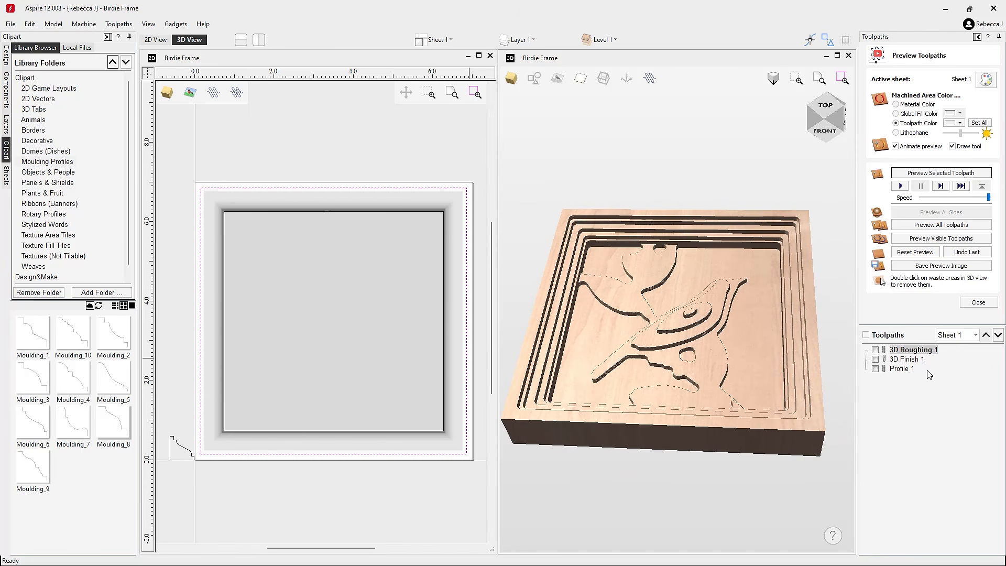
- Check the 3D Finish 1 toolpath's tool details, simulate its cut, and inspect the carved bird and frame
{"action": "left_click", "coordinate": [897, 359]}
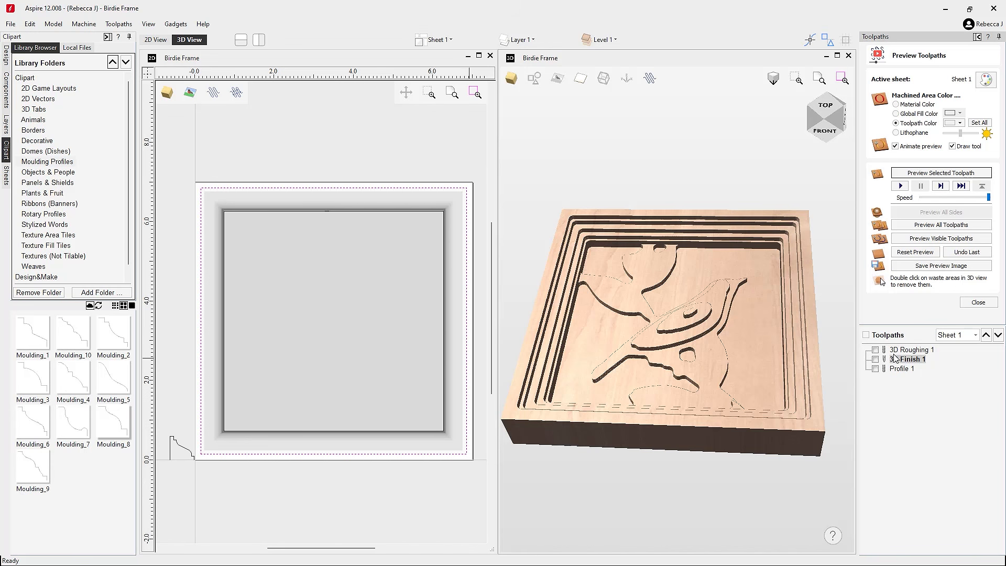
{"action": "mouse_move", "coordinate": [903, 365]}
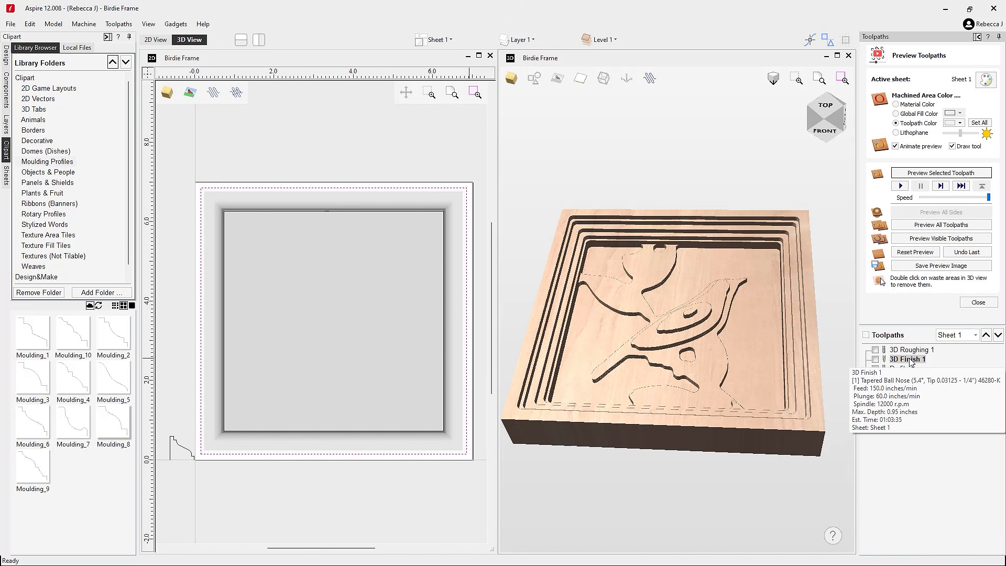
{"action": "left_click", "coordinate": [952, 173]}
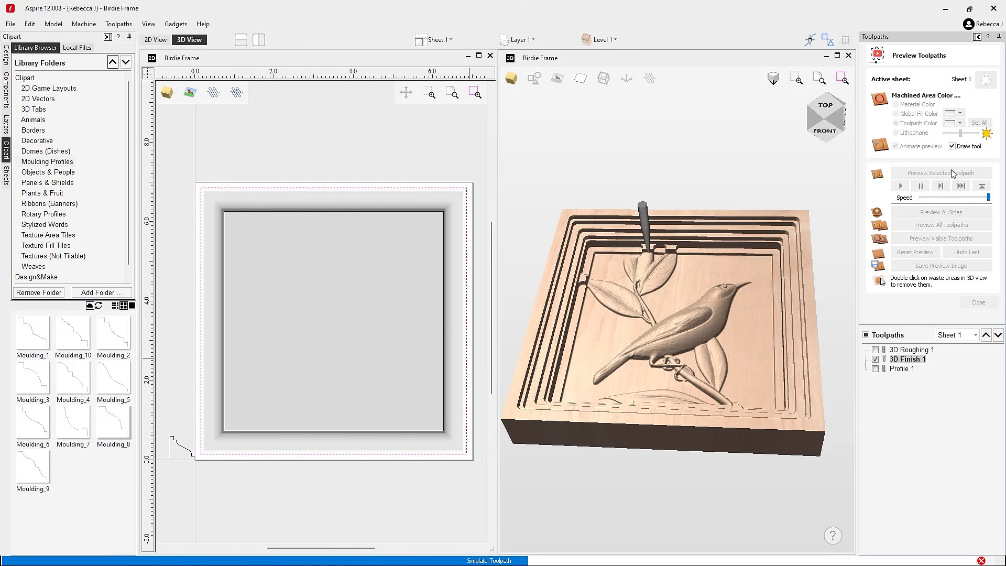
{"action": "left_click_drag", "start_coordinate": [620, 329], "coordinate": [689, 367]}
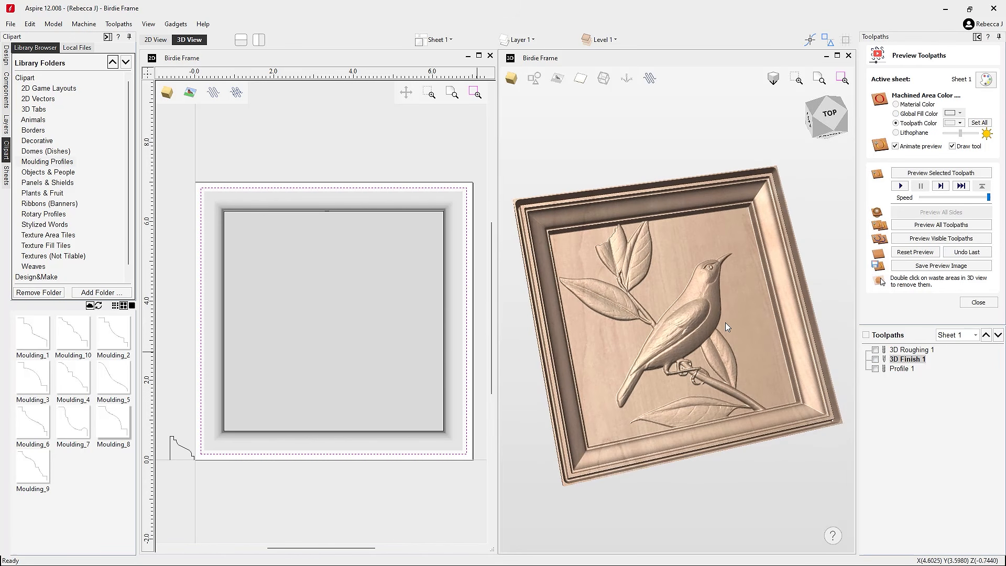
{"action": "mouse_move", "coordinate": [726, 322]}
{"action": "left_mouse_down"}
{"action": "mouse_move", "coordinate": [728, 362]}
{"action": "mouse_move", "coordinate": [728, 339]}
{"action": "mouse_move", "coordinate": [673, 329]}
{"action": "mouse_move", "coordinate": [716, 326]}
{"action": "mouse_move", "coordinate": [726, 312]}
{"action": "left_mouse_up"}
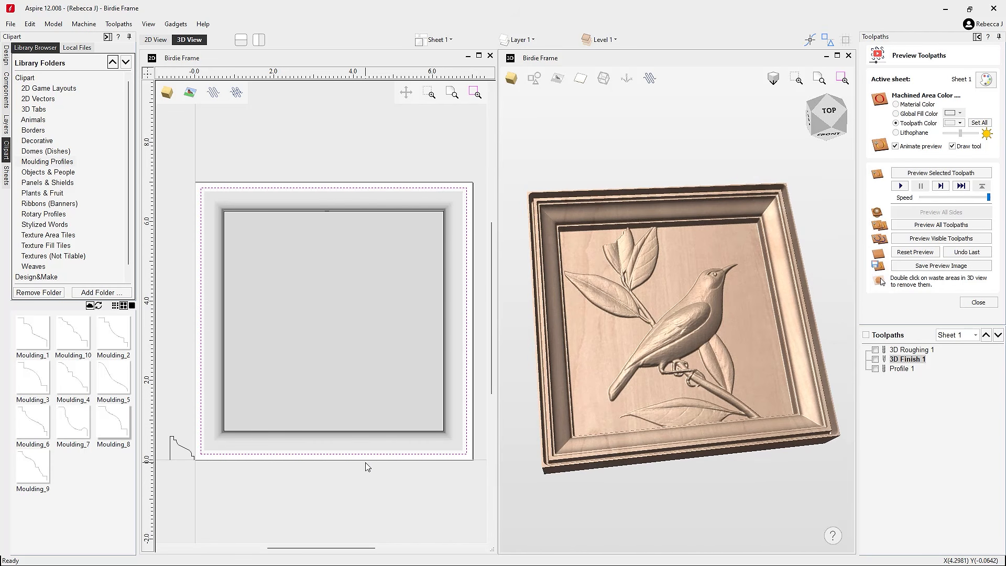
- Simulate the Profile 1 cut-out toolpath and inspect the frame's outer edges and tabs from several angles
{"action": "left_click", "coordinate": [897, 369]}
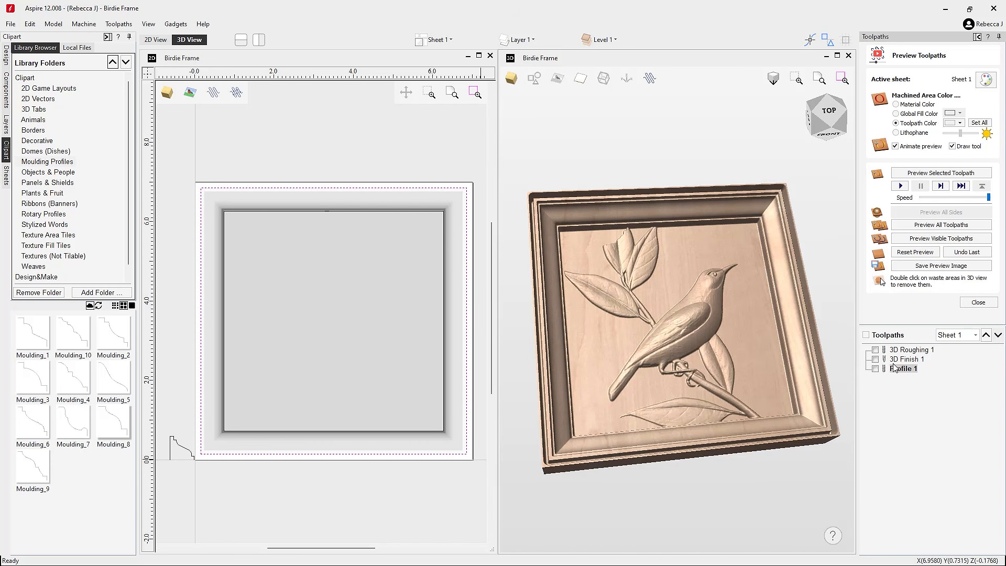
{"action": "left_click", "coordinate": [963, 173]}
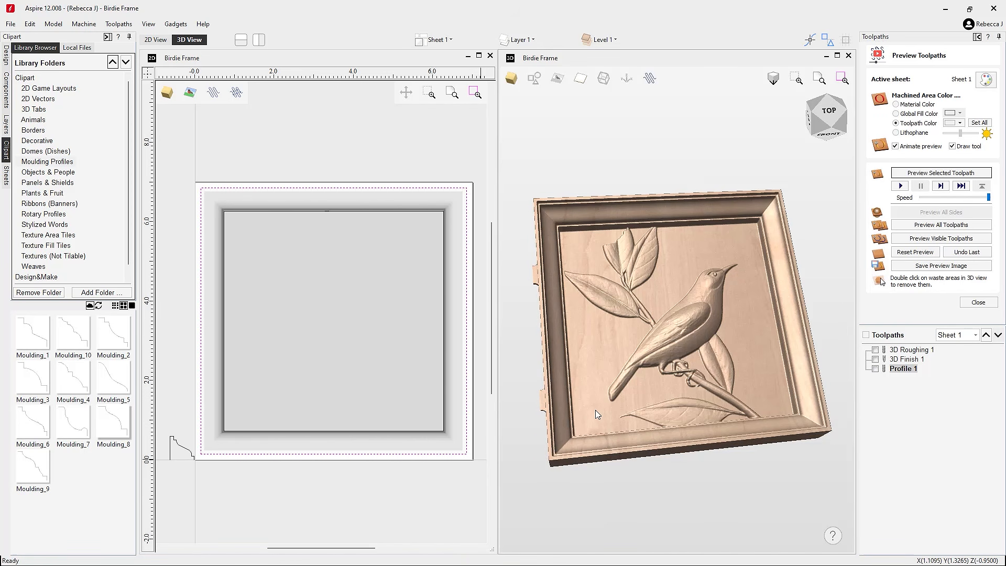
{"action": "left_click_drag", "start_coordinate": [595, 411], "coordinate": [874, 338]}
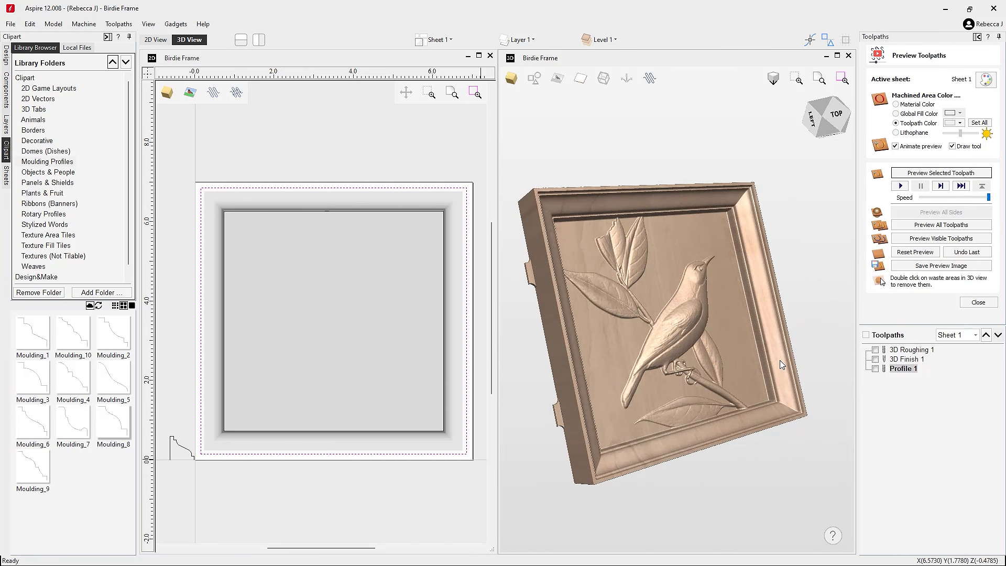
{"action": "left_click_drag", "start_coordinate": [782, 365], "coordinate": [693, 334]}
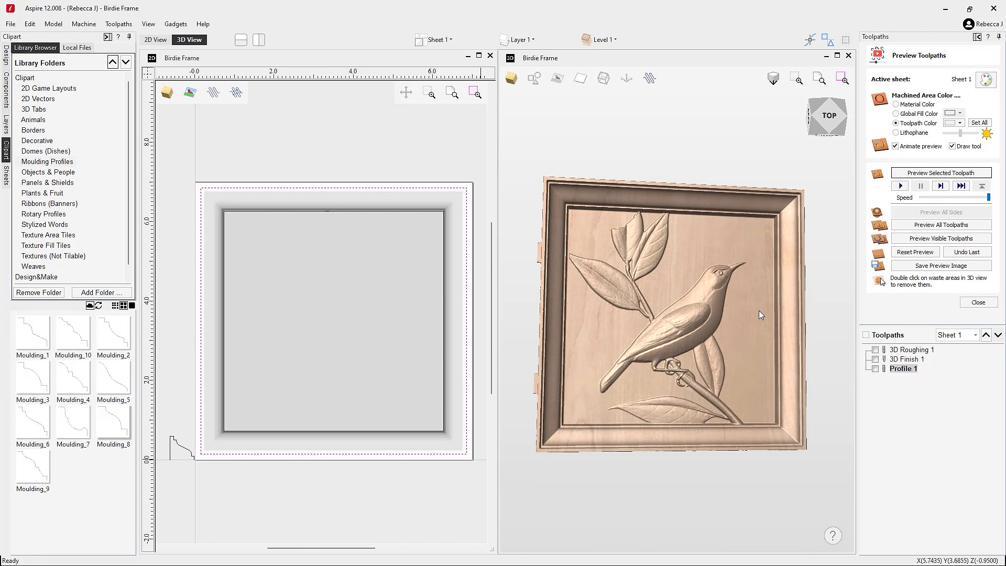
{"action": "left_click_drag", "start_coordinate": [664, 370], "coordinate": [708, 368]}
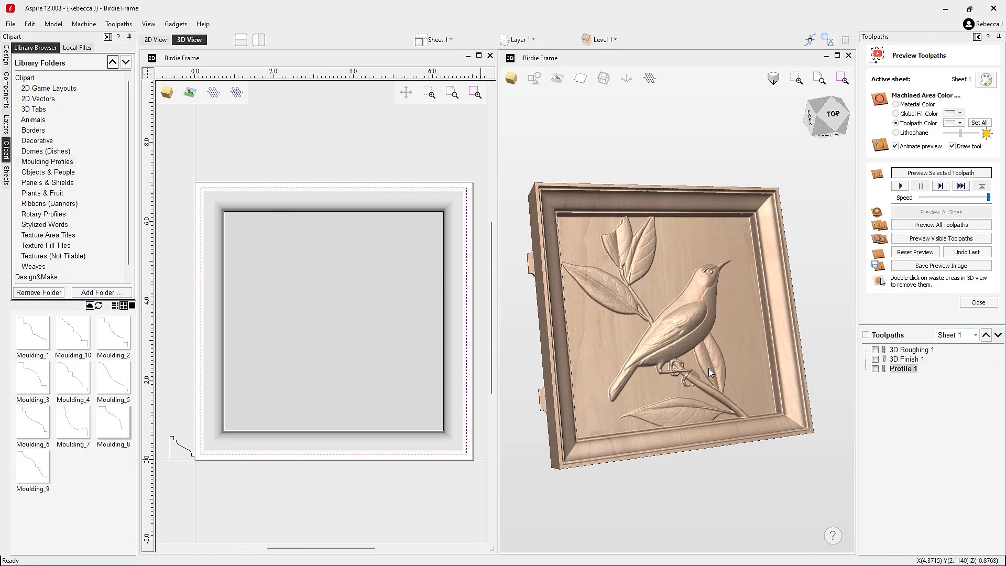